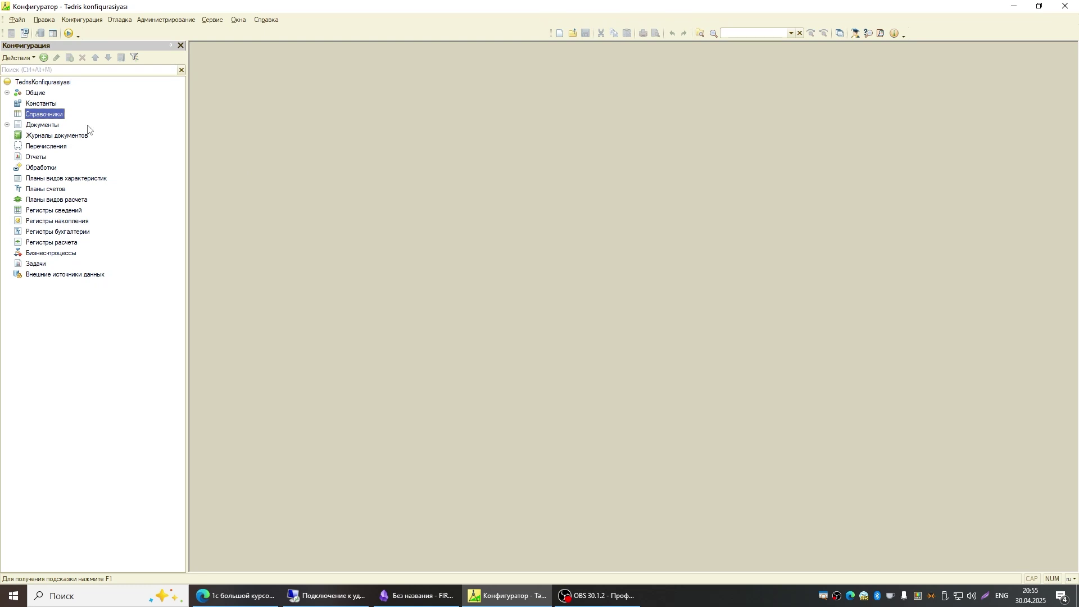
Examine the existing UchotAltSistemi subsystem among the configuration's common objects, and collapse the tree again
click(8, 92)
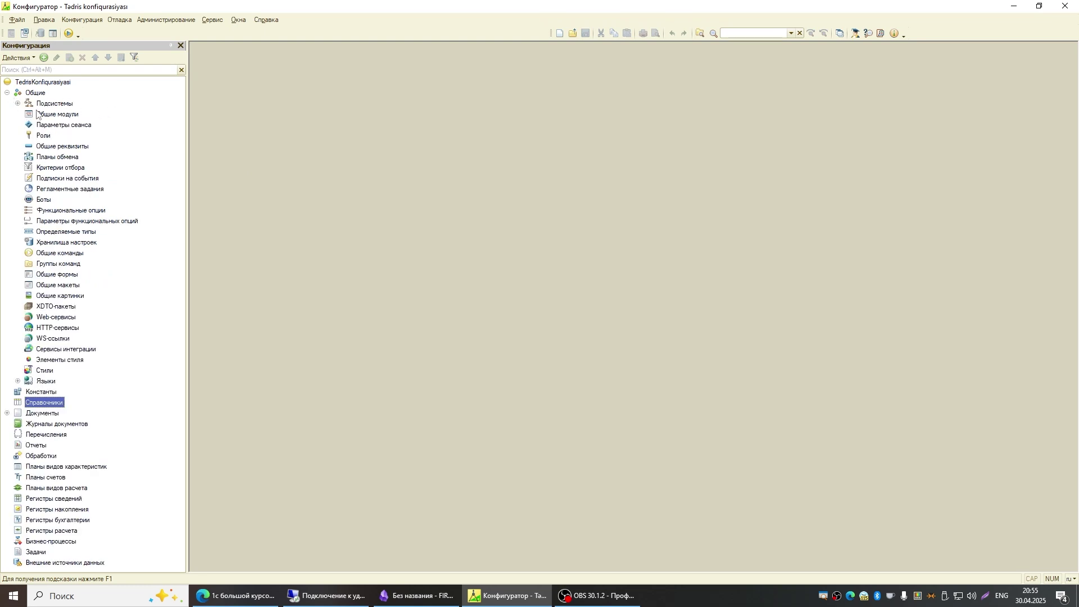
click(18, 104)
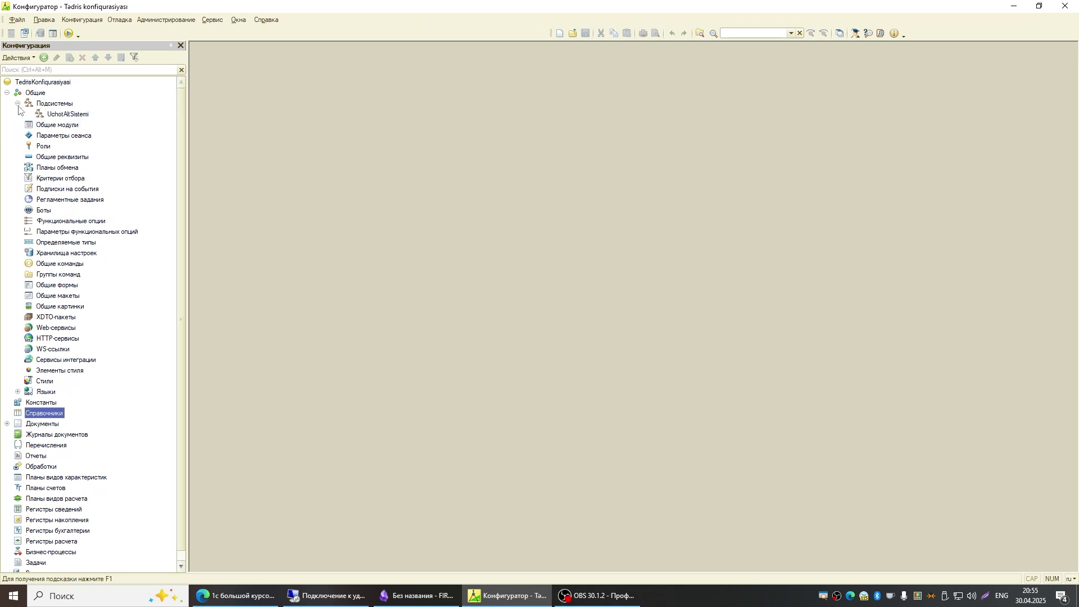
click(70, 115)
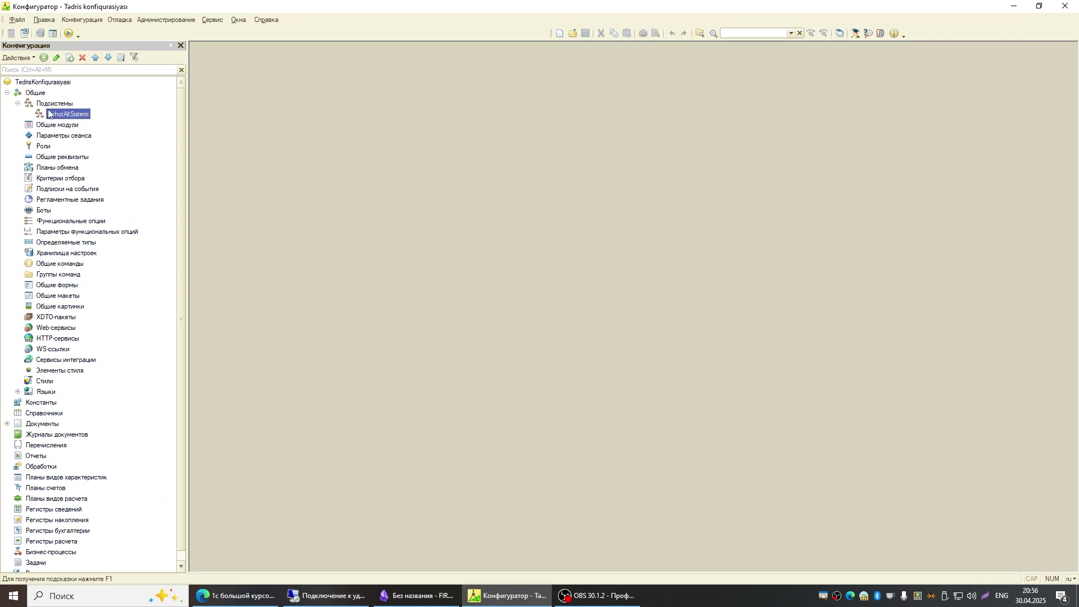
click(18, 103)
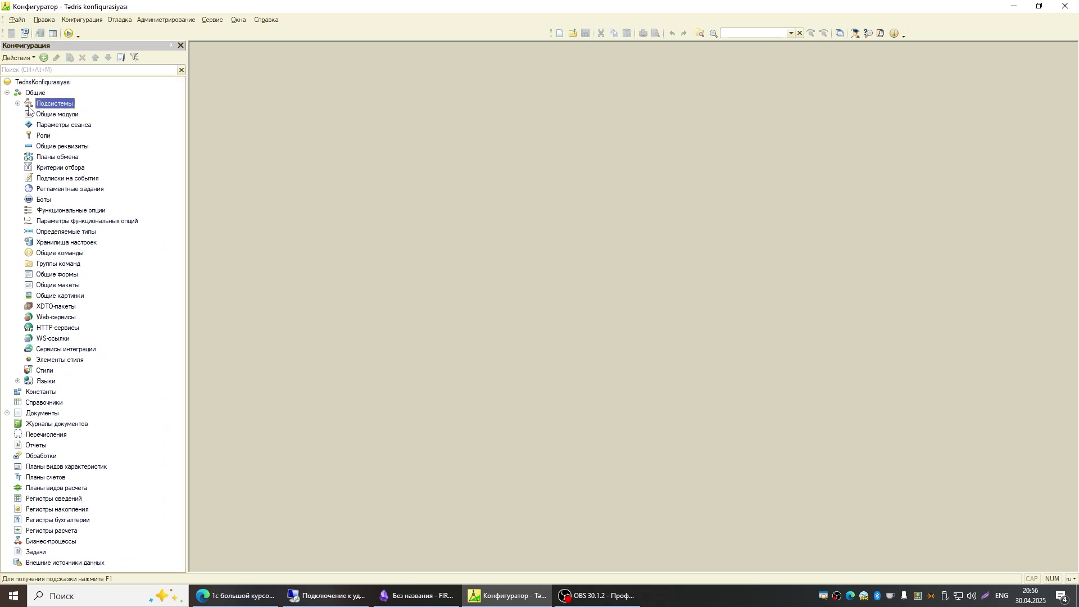
click(6, 93)
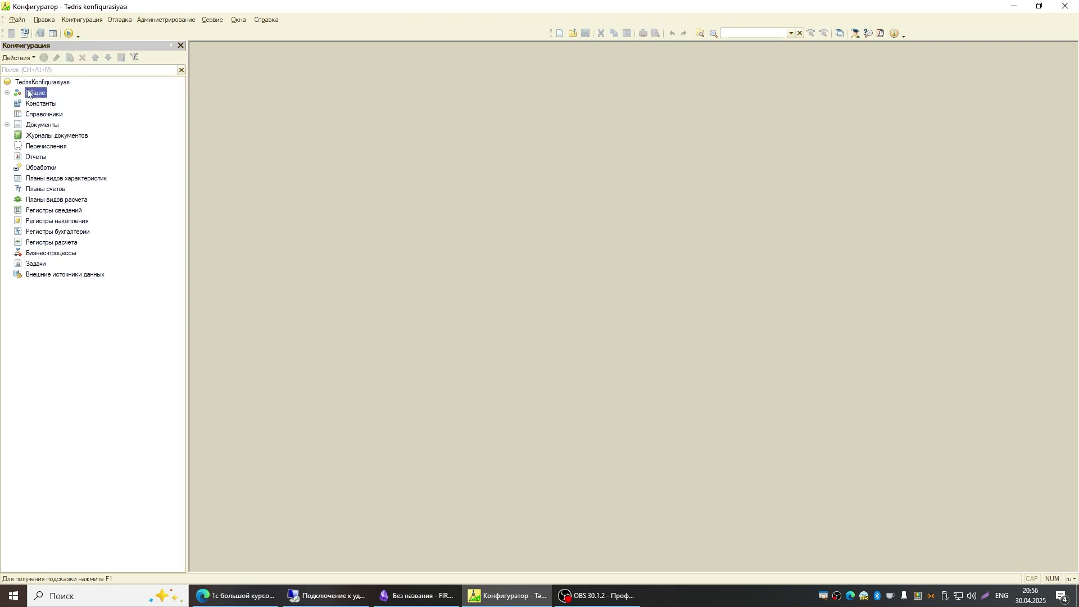
Add a new catalog under Справочники and enlarge its editor window
click(49, 114)
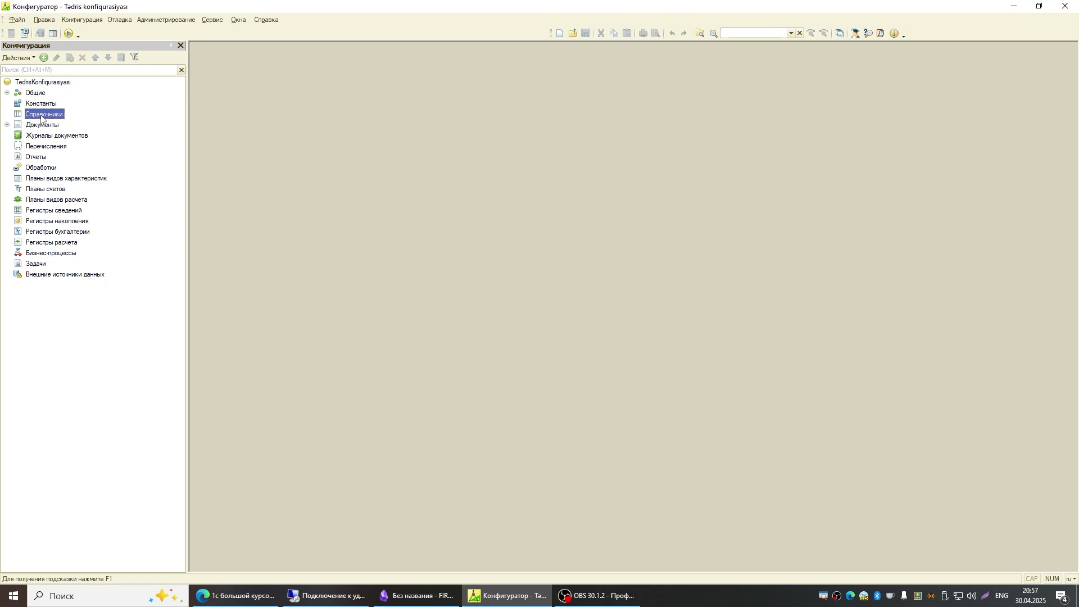
right_click(42, 116)
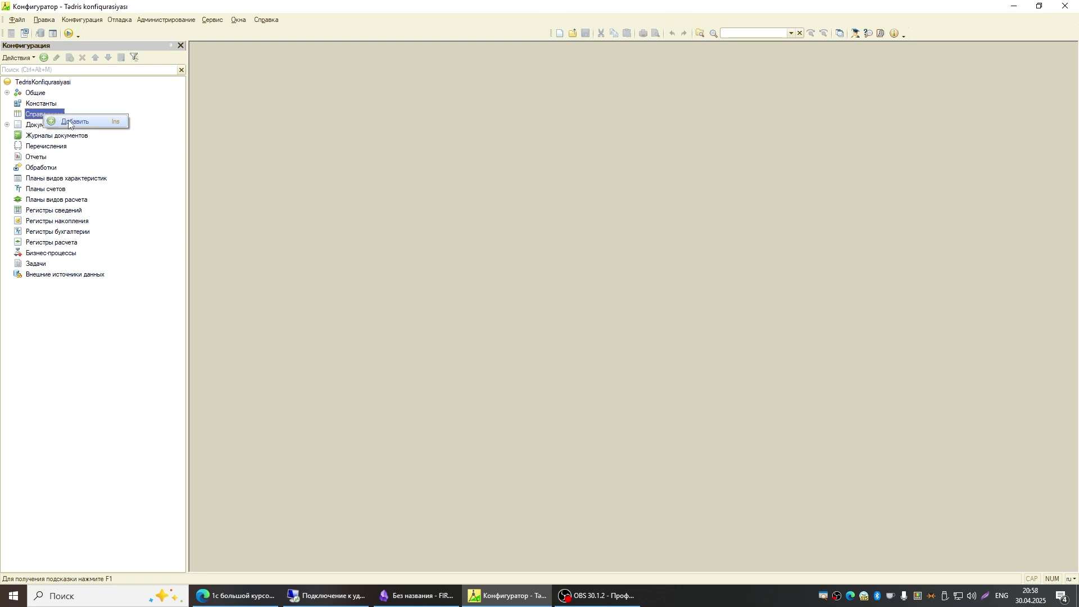
click(34, 115)
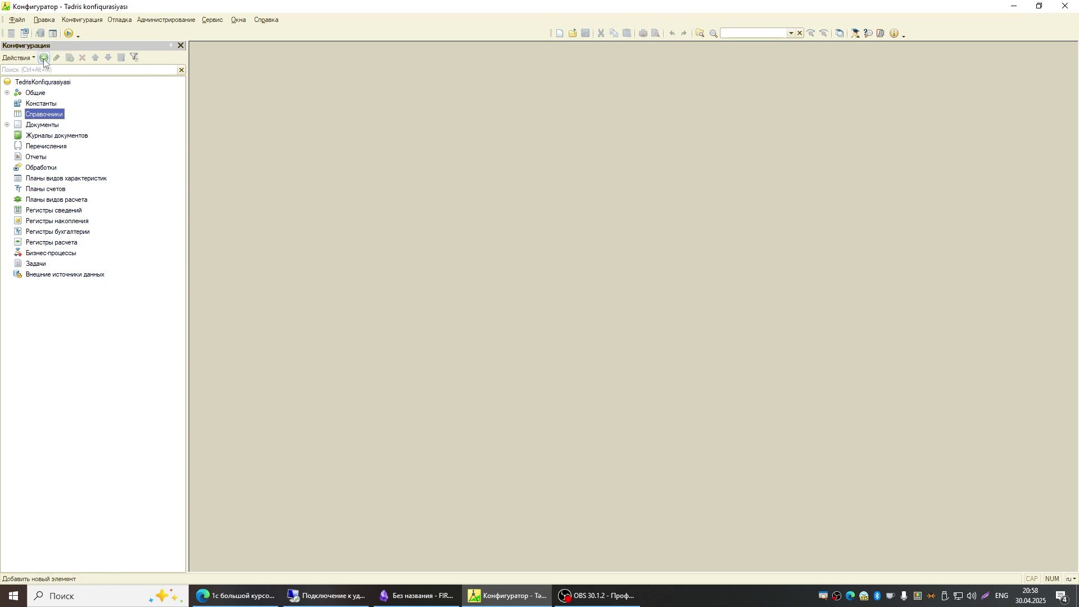
right_click(51, 115)
click(69, 119)
drag(582, 96, 449, 94)
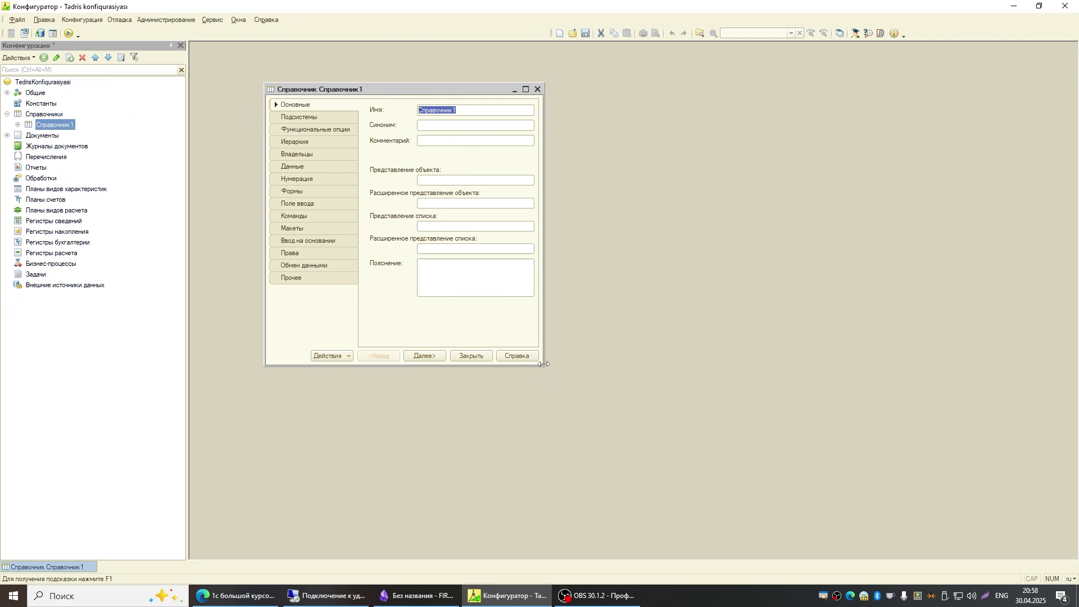
drag(542, 363, 616, 452)
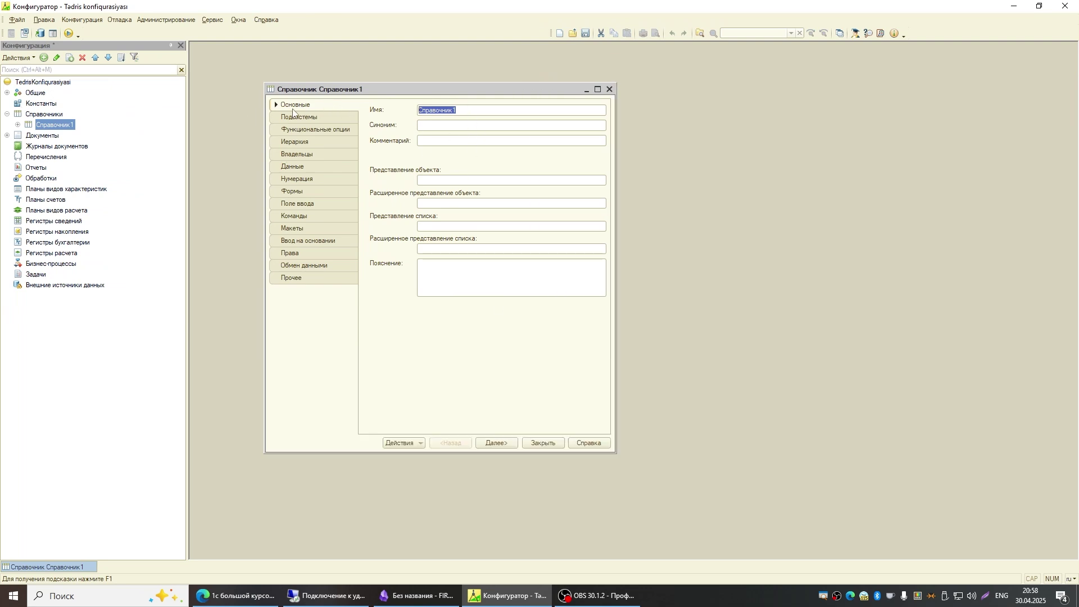
Name the new catalog Nomenklatura, using the same text as its synonym
click(308, 116)
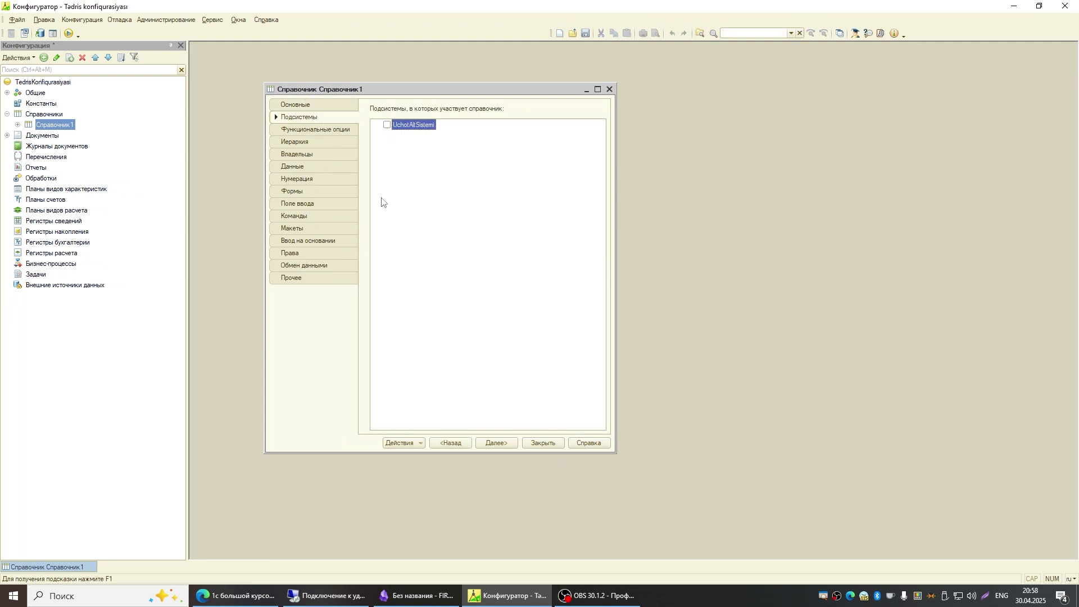
click(310, 106)
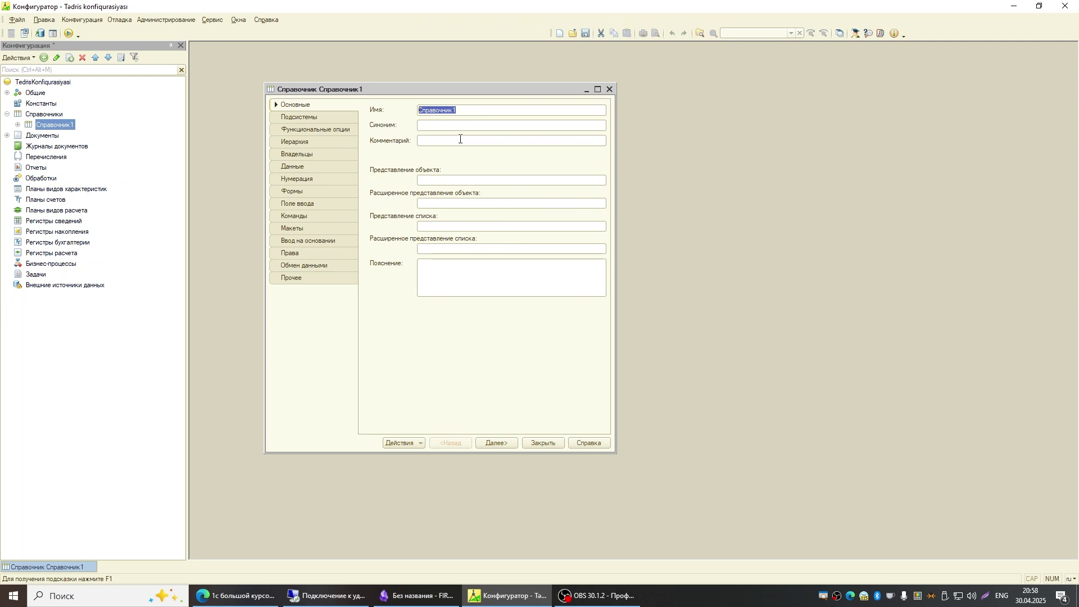
text(No)
text(menklatura)
key(Tab)
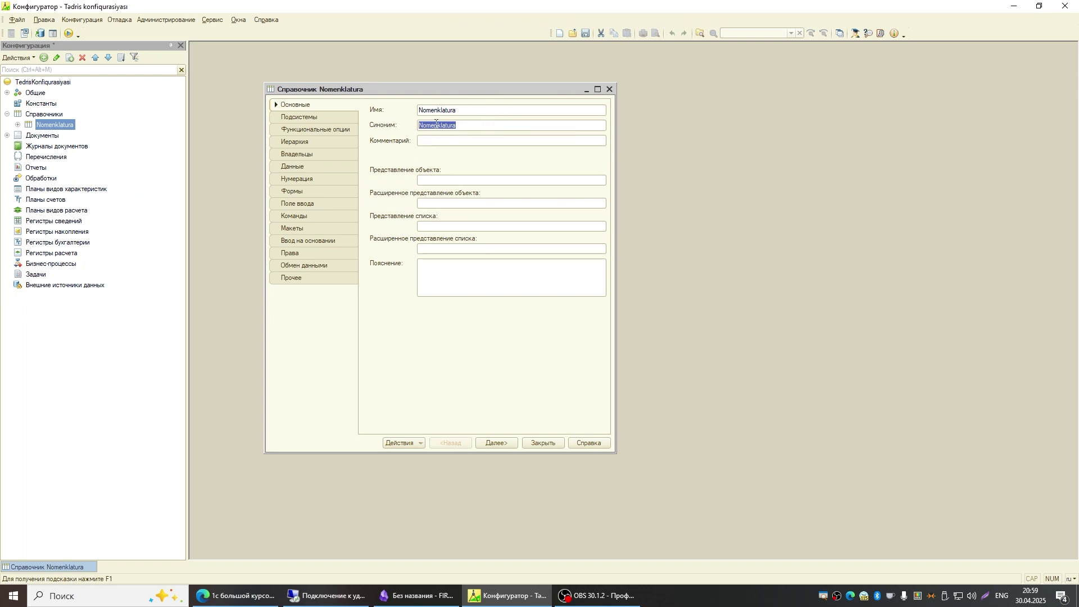
click(472, 123)
click(434, 204)
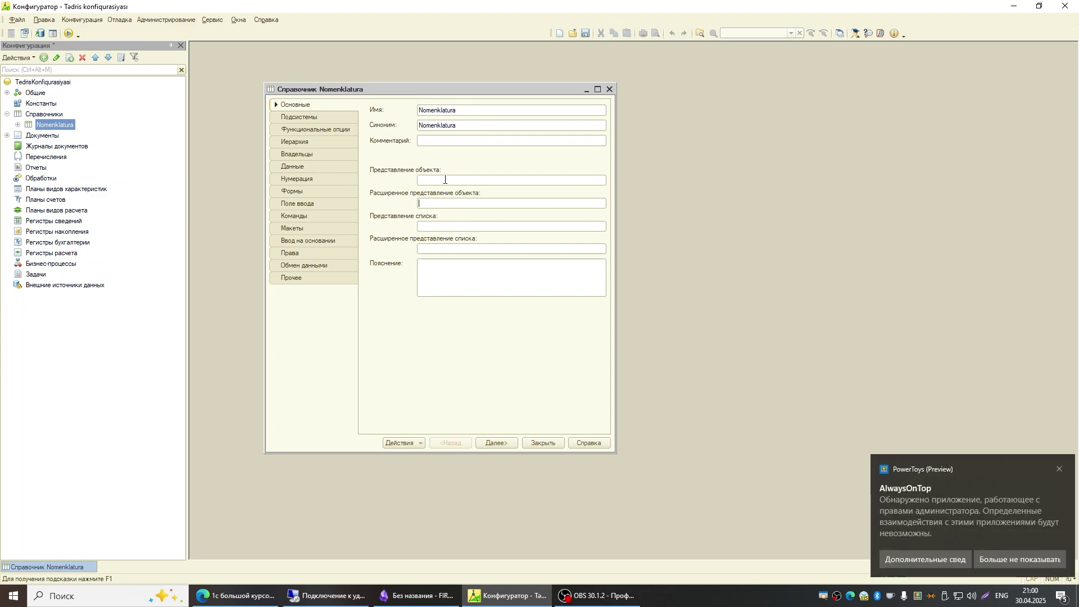
click(1056, 470)
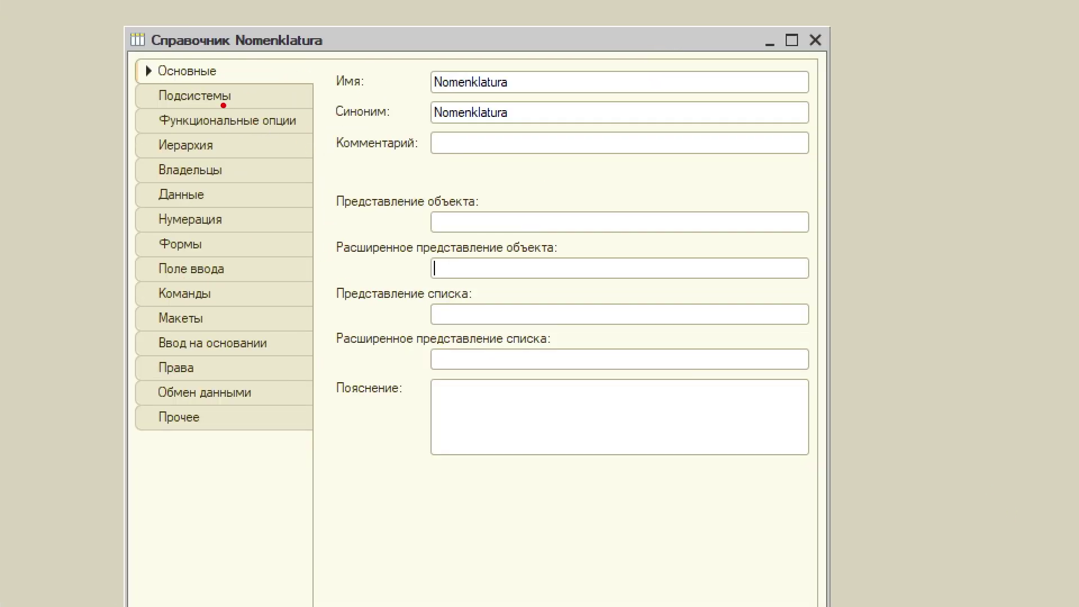
Include the Nomenklatura catalog in the UchotAltSistemi subsystem and update the database configuration, accepting the structure changes
click(216, 98)
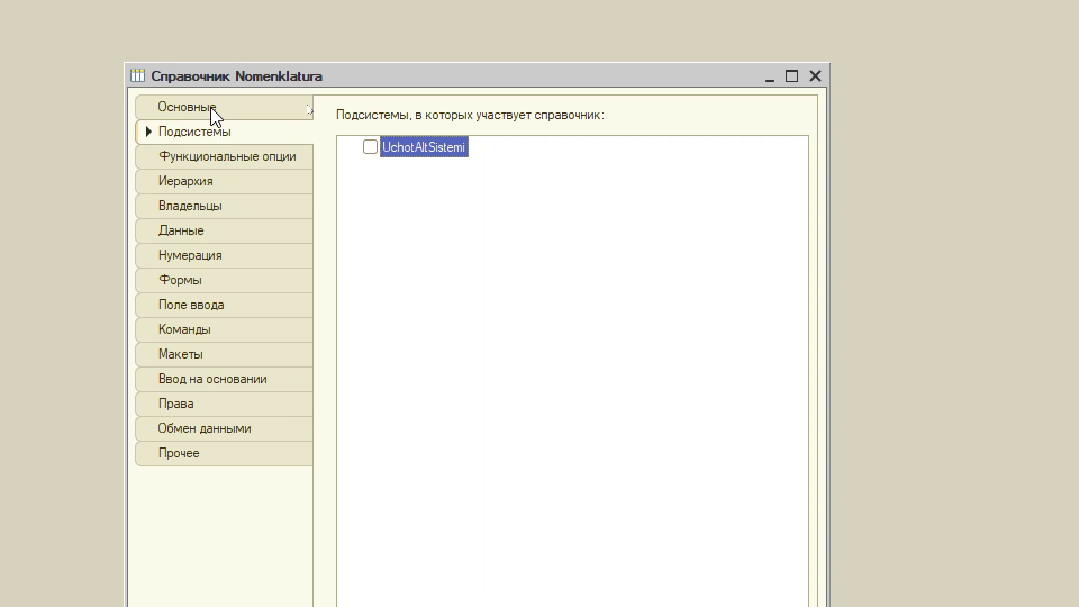
click(371, 147)
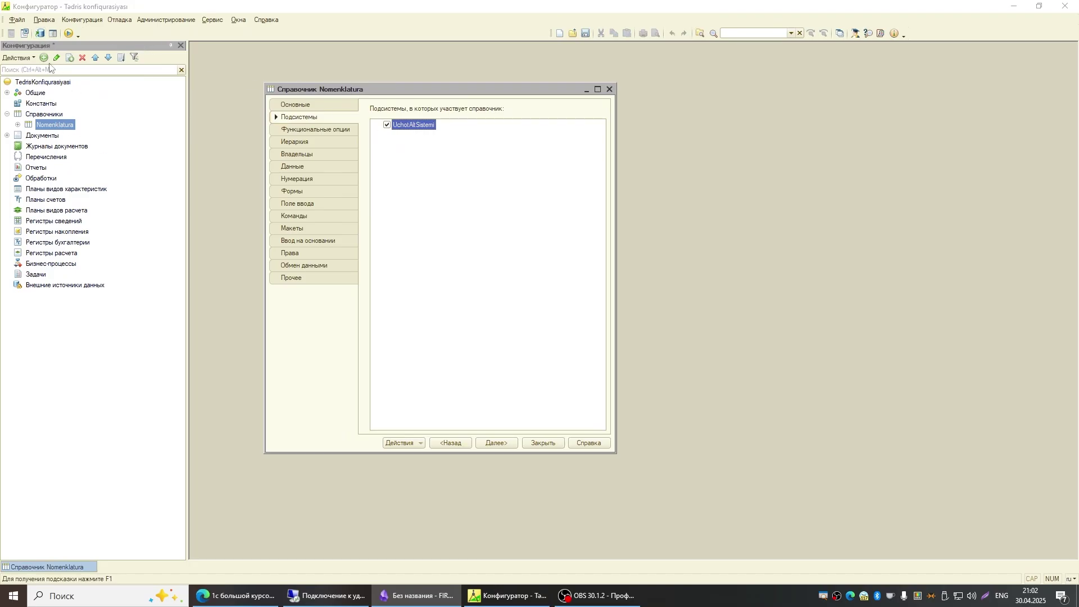
click(39, 33)
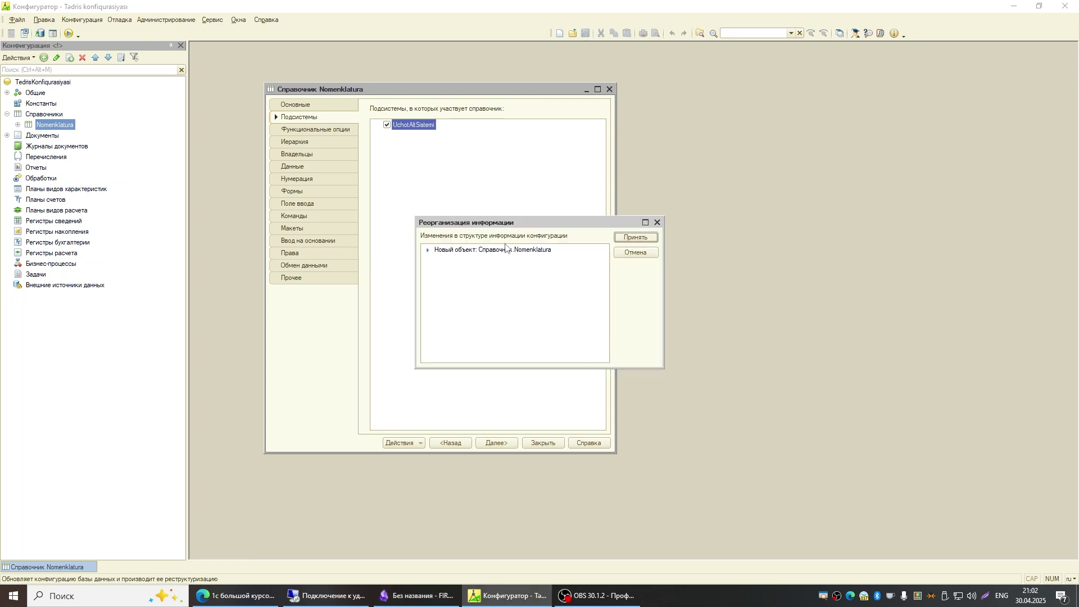
mouse_move(514, 216)
mouse_down()
mouse_move(528, 166)
mouse_move(510, 221)
mouse_move(522, 196)
mouse_up()
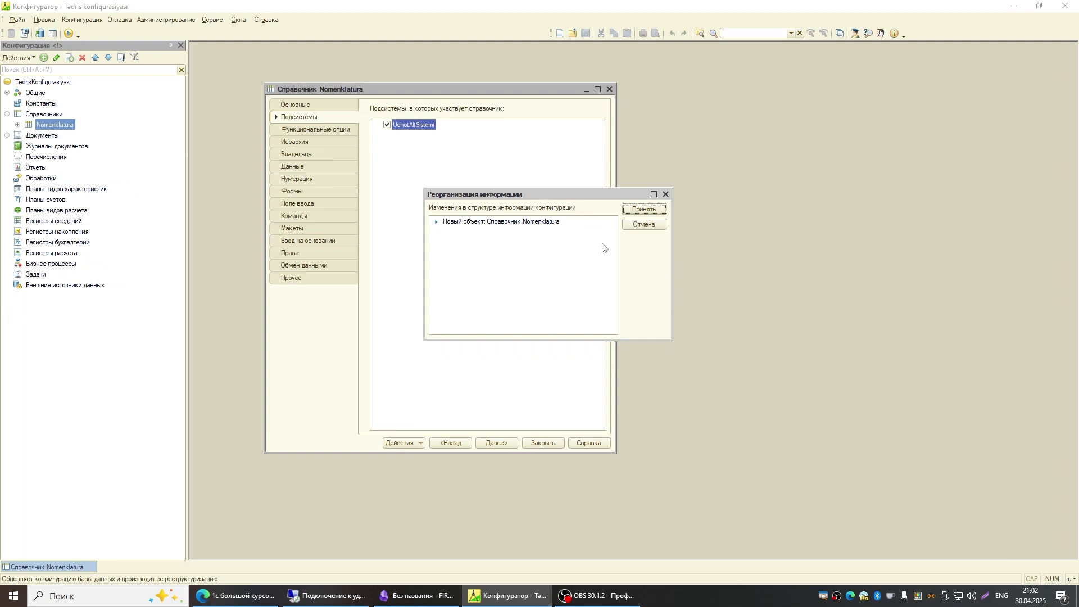
click(635, 211)
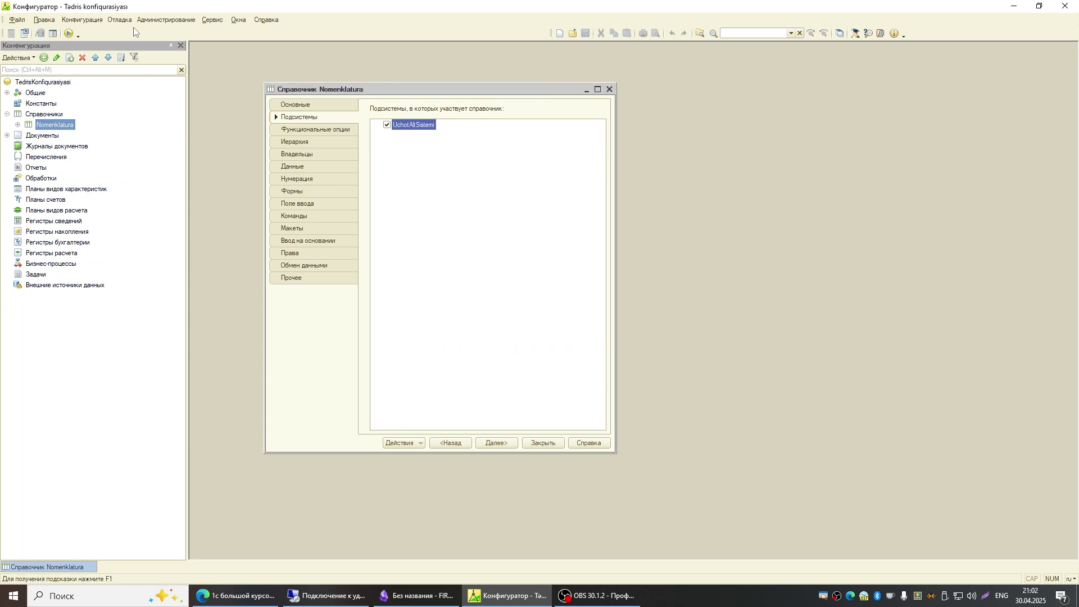
Launch 1C:Enterprise in debug mode and open the Uçot alt sistemi section
click(212, 19)
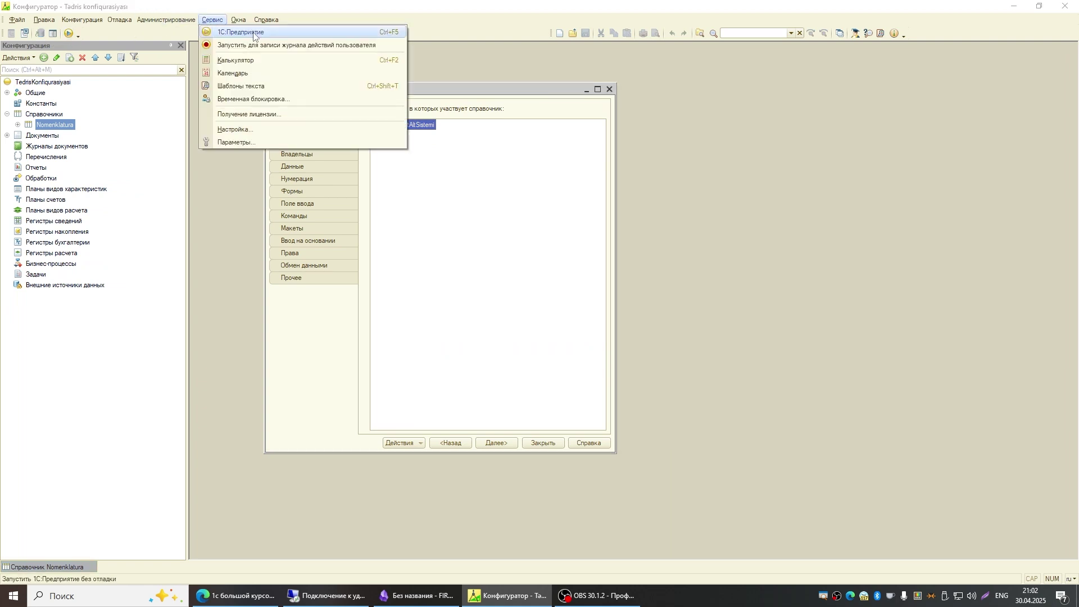
click(106, 32)
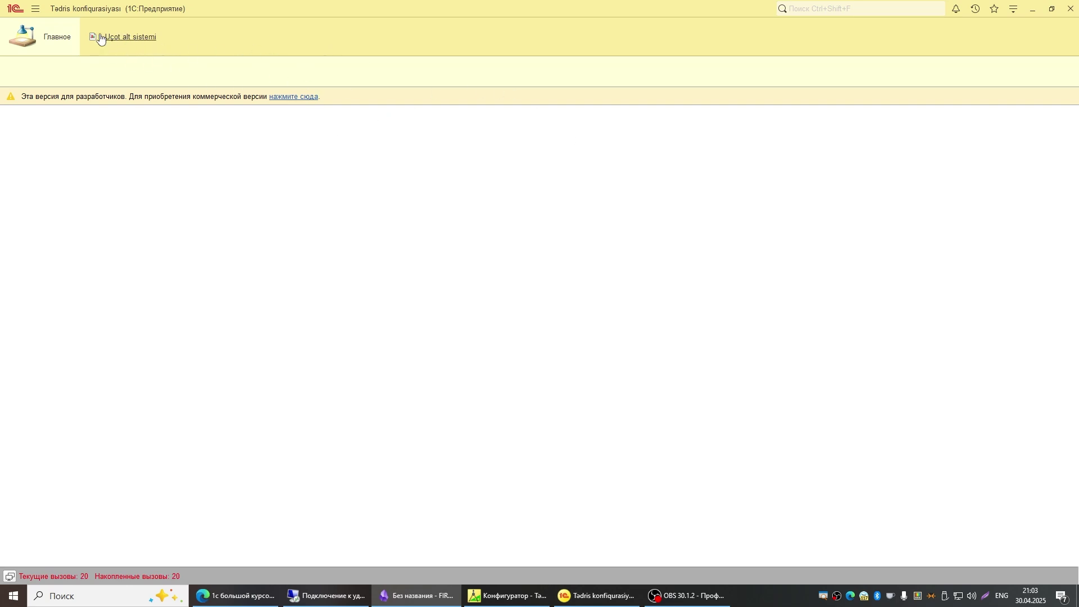
click(129, 47)
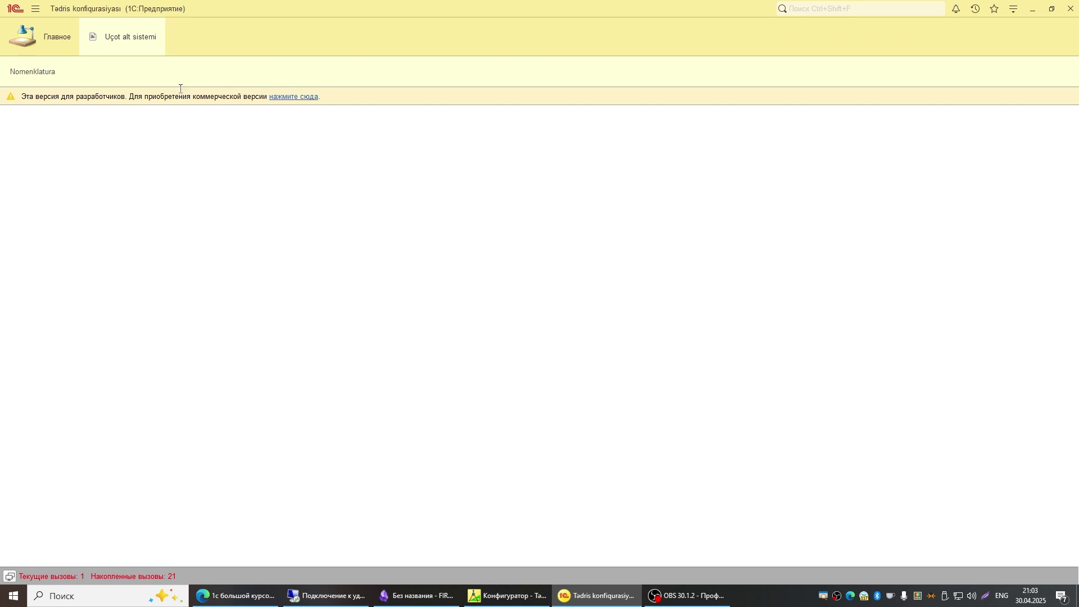
Return to the Configurator, locate the UchotAltSistemi subsystem, and review the subsystem membership in the reopened Nomenklatura catalog editor
click(506, 596)
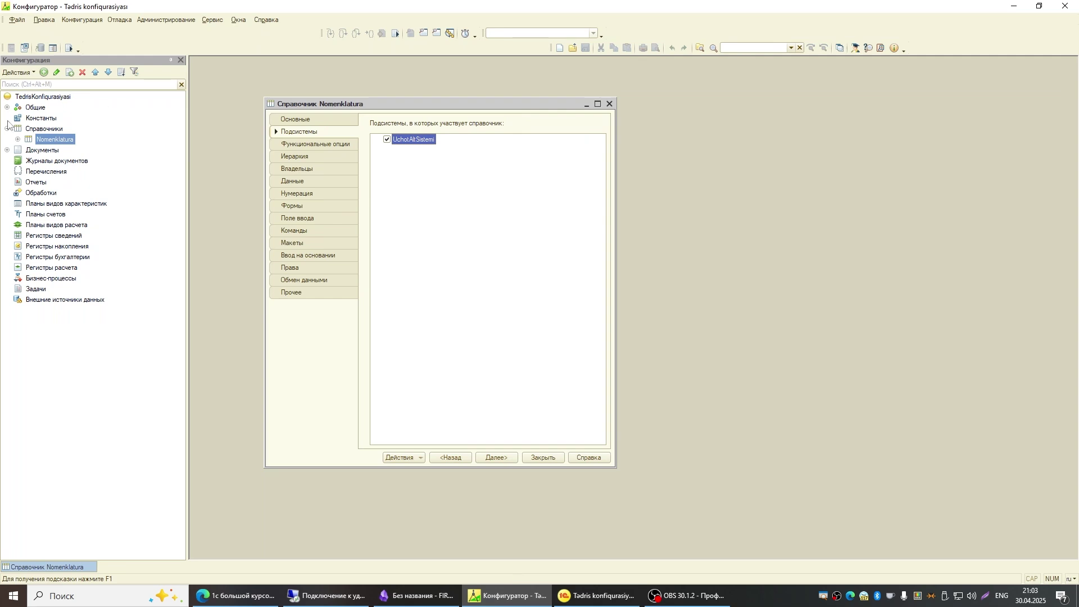
click(553, 461)
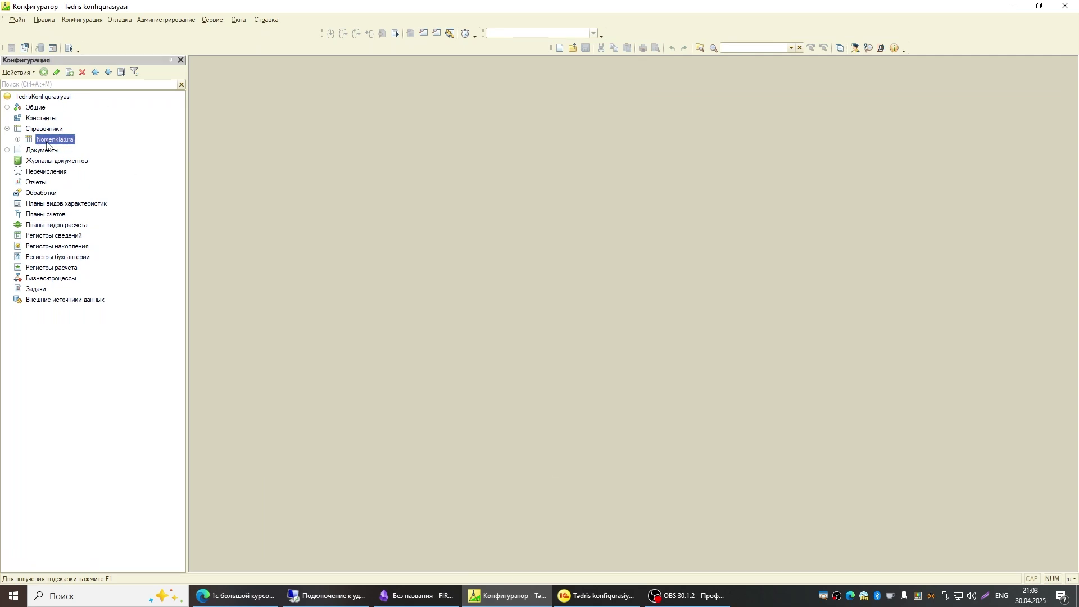
click(7, 107)
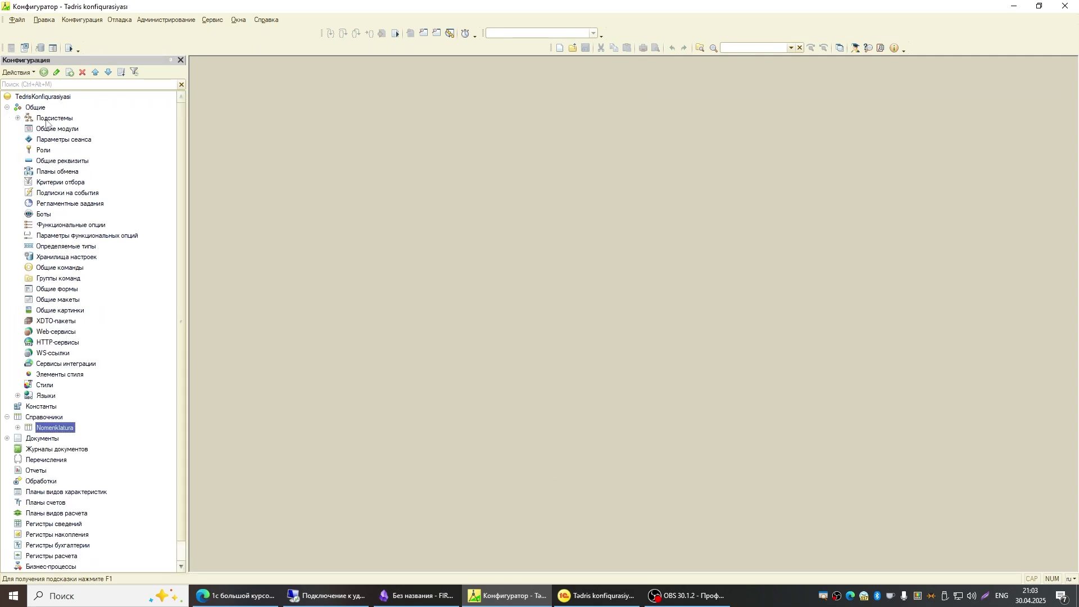
click(17, 118)
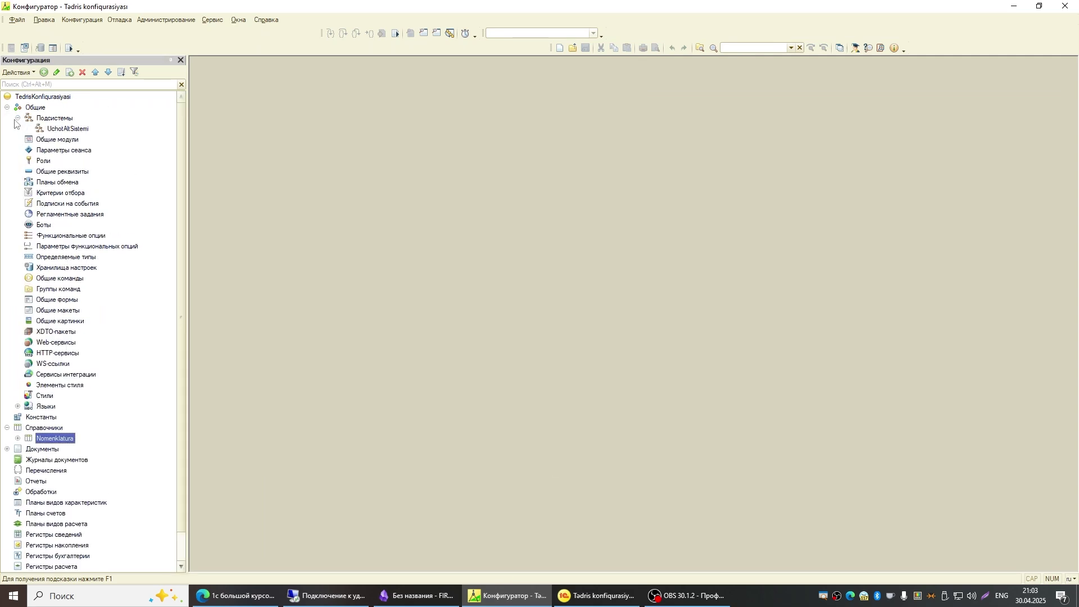
click(73, 130)
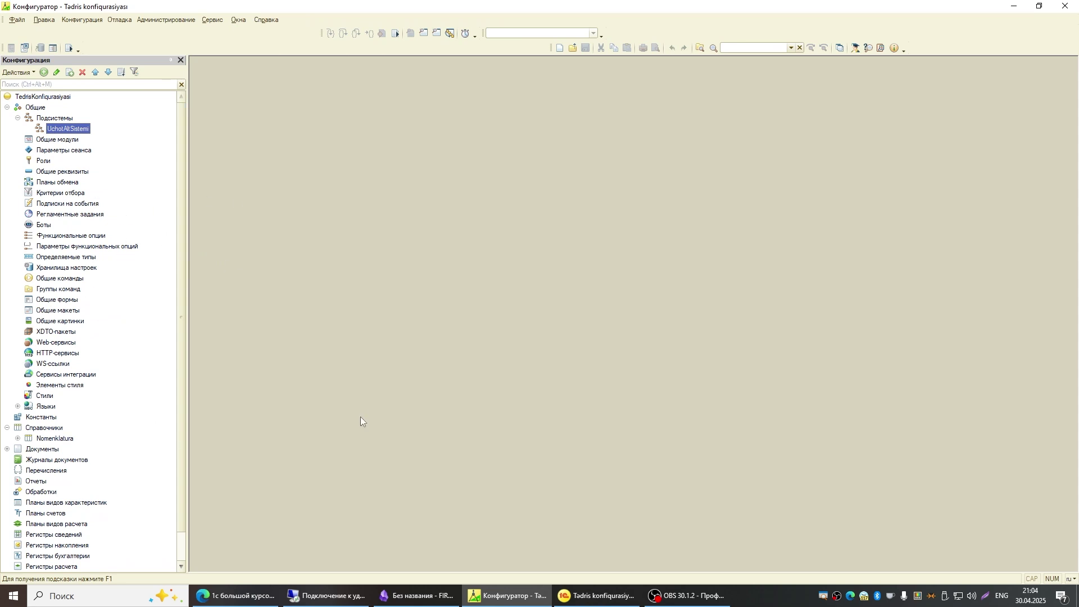
double_click(54, 439)
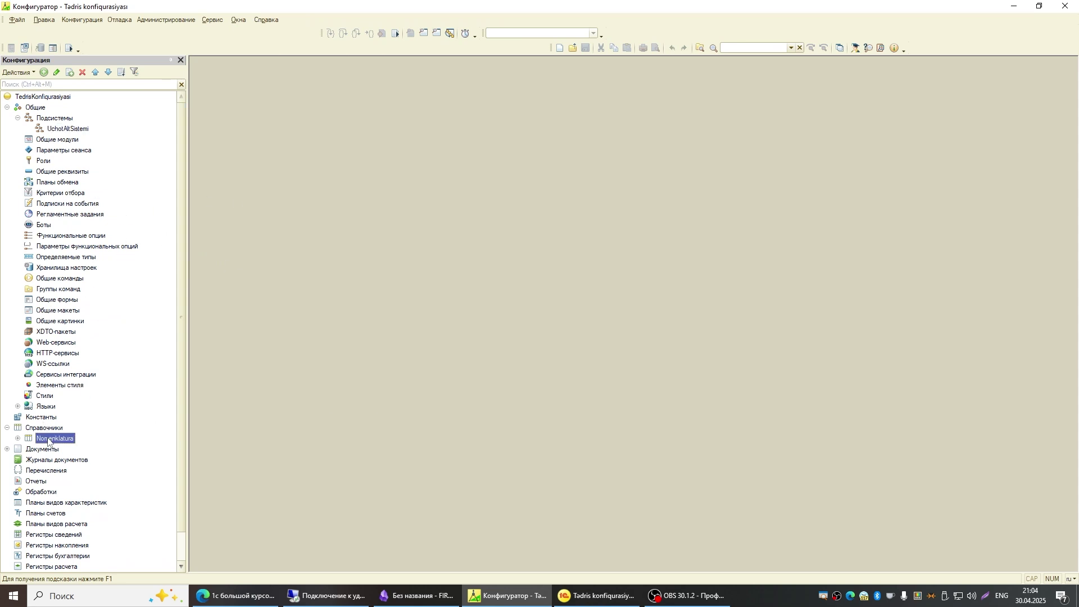
click(308, 132)
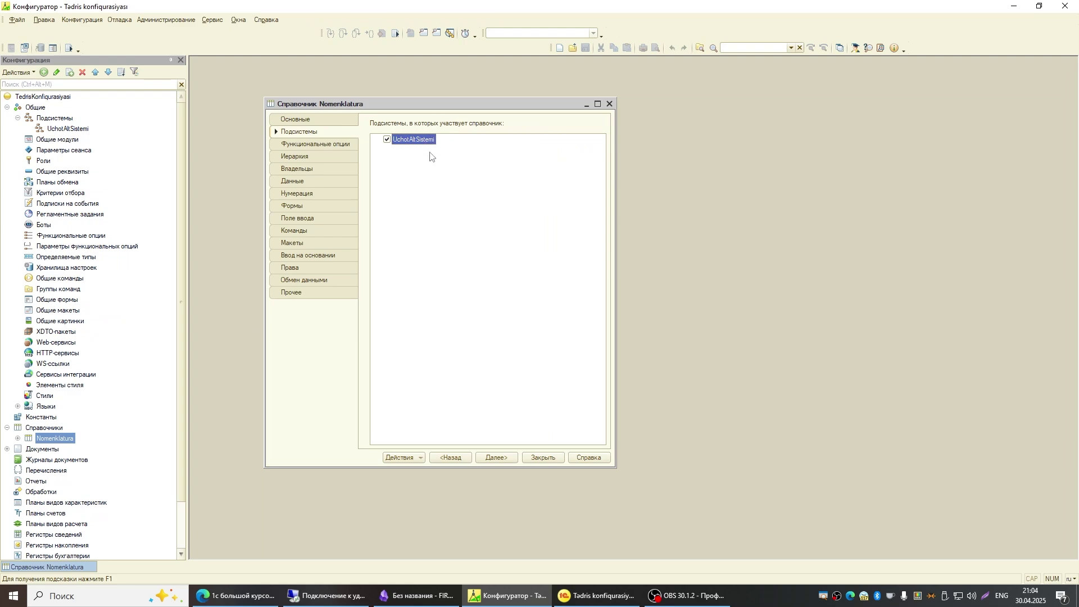
Switch to 1C:Enterprise and compare the contents of the Главное and Uçot alt sistemi sections with the catalog's subsystem setting
mouse_move(604, 601)
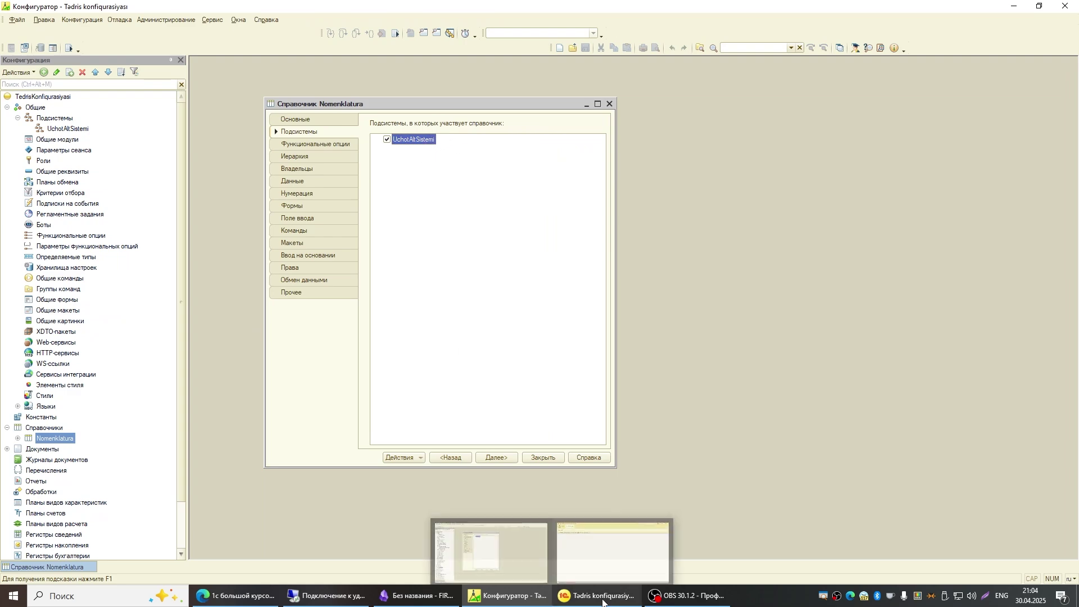
click(613, 546)
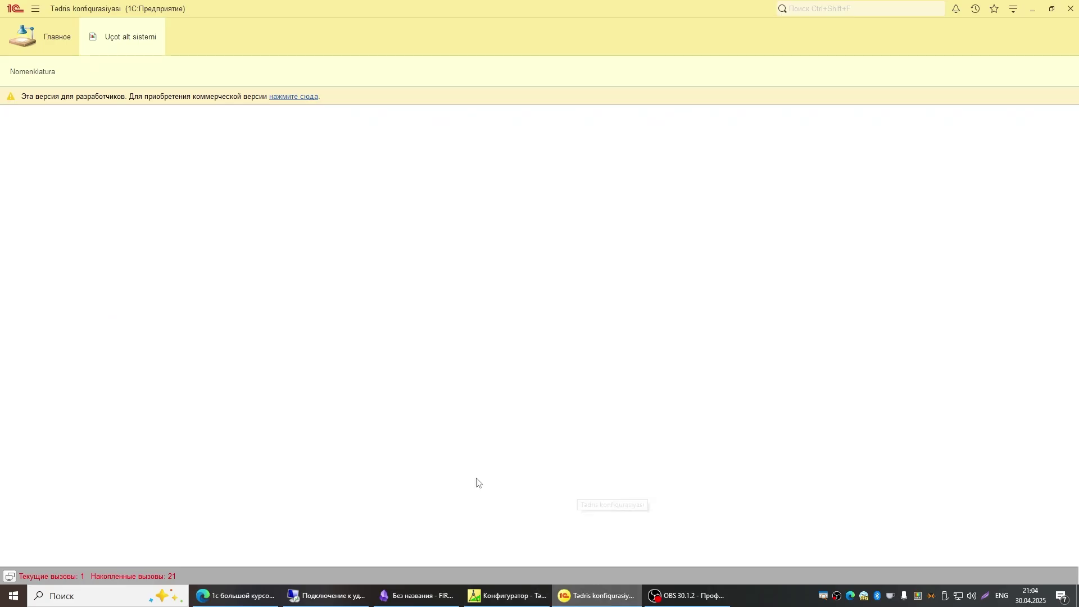
click(506, 596)
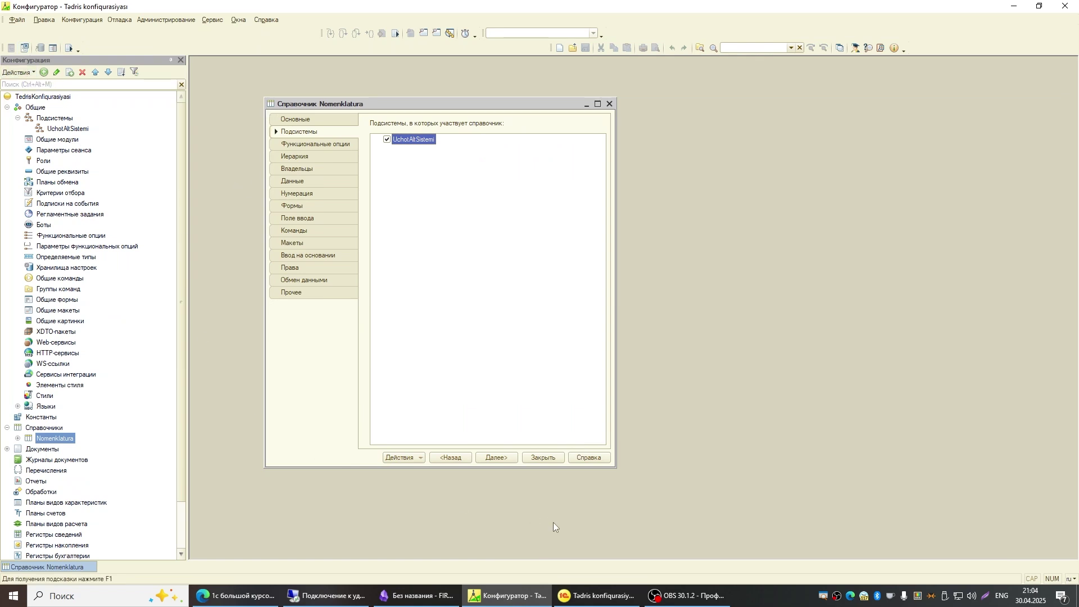
click(597, 596)
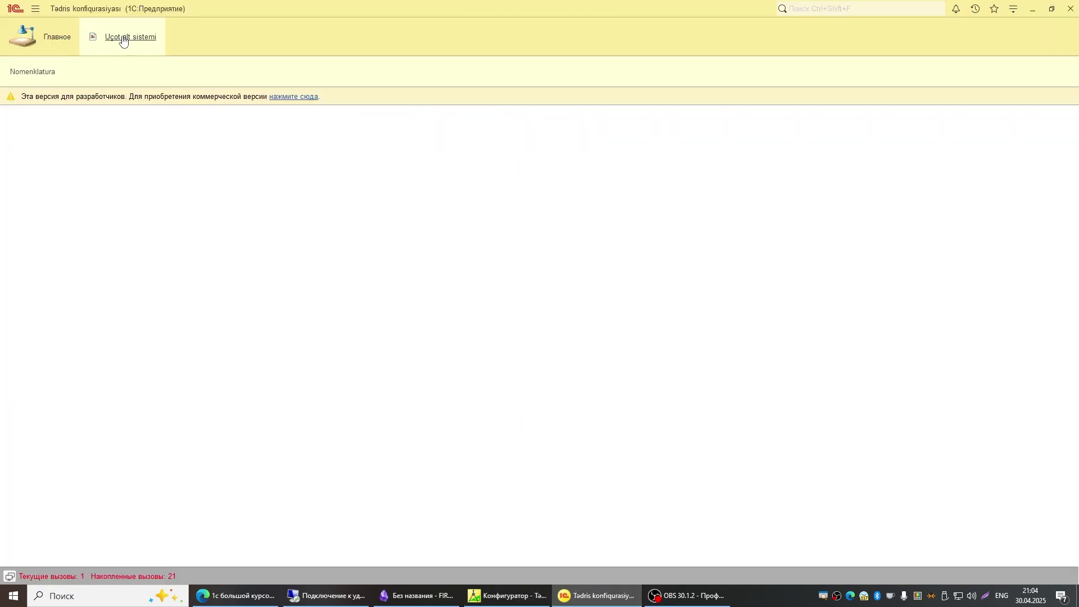
click(47, 40)
click(128, 48)
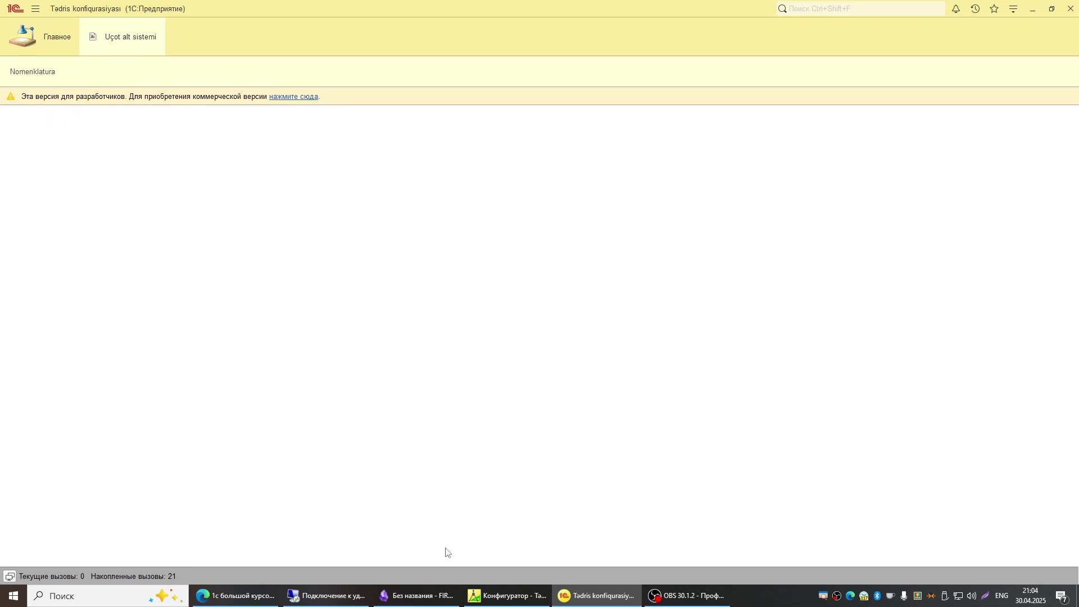
Recheck the Nomenklatura catalog's subsystem membership in the Configurator, then return to 1C:Enterprise and close it
click(488, 596)
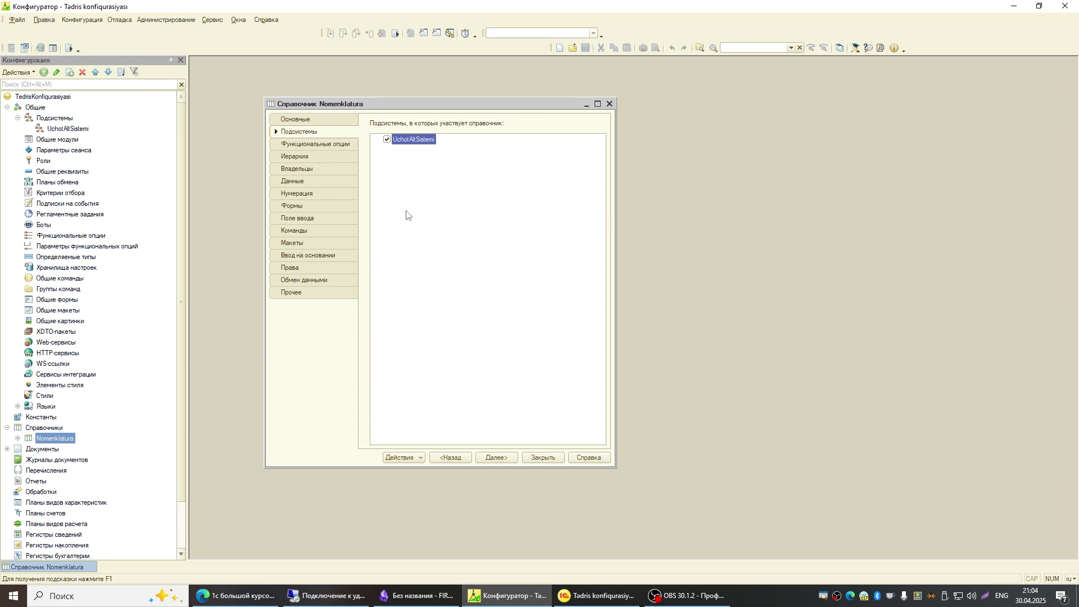
mouse_move(586, 602)
click(599, 590)
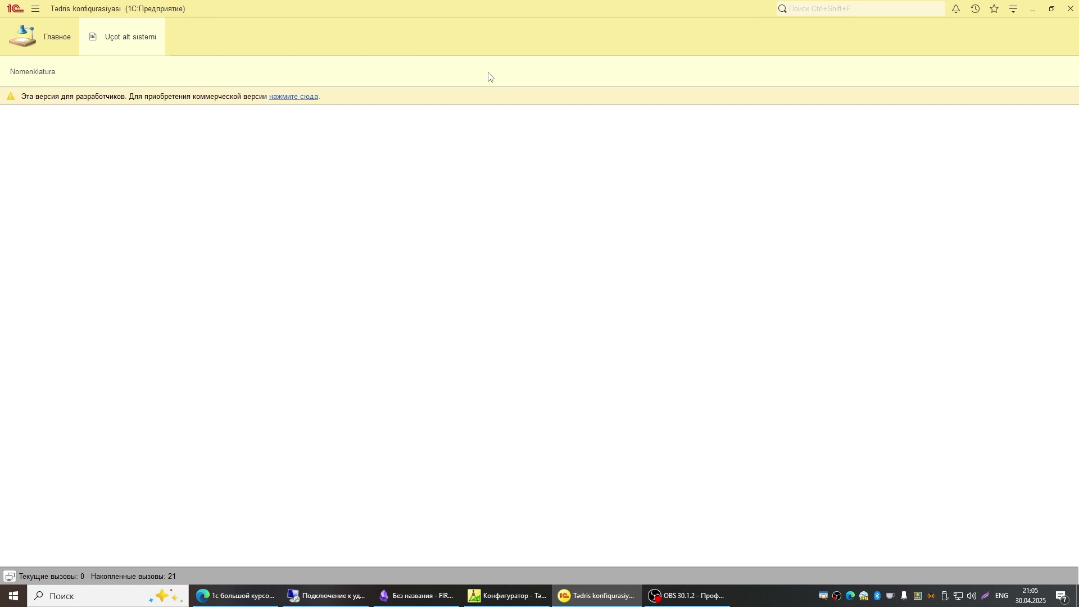
click(1069, 11)
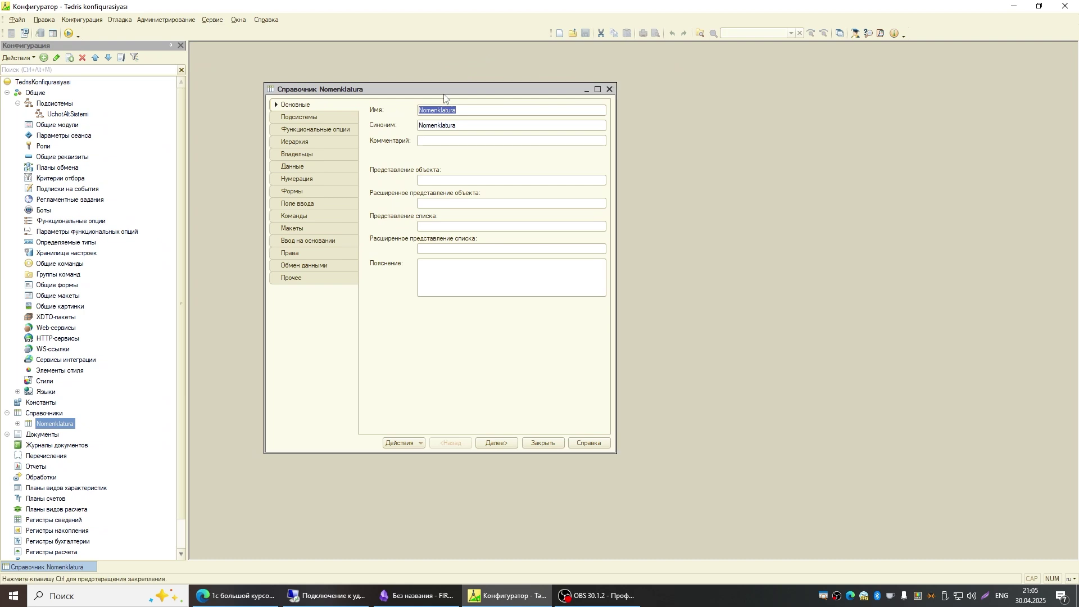
Close the Nomenklatura catalog editor, collapse the Общие branch of the configuration tree, and select Справочники
drag(444, 89, 470, 75)
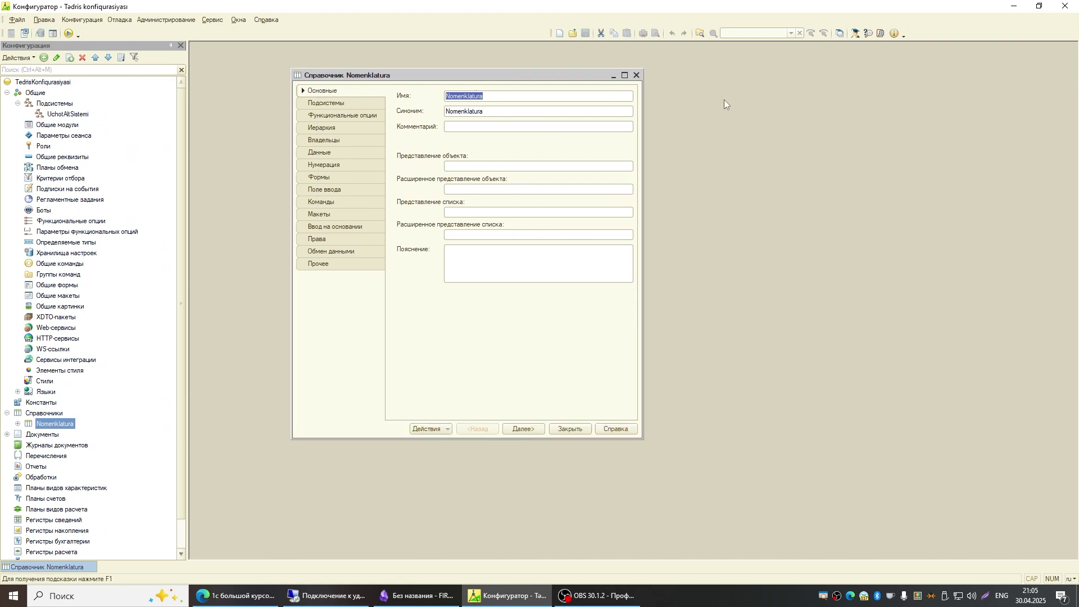
click(637, 75)
click(34, 414)
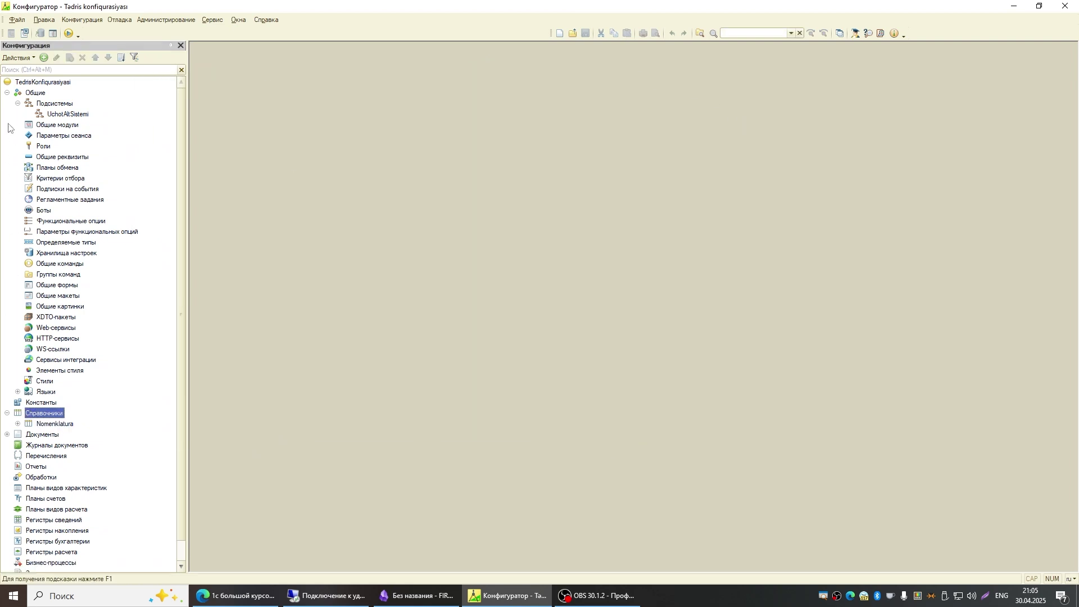
click(7, 92)
click(35, 86)
click(38, 102)
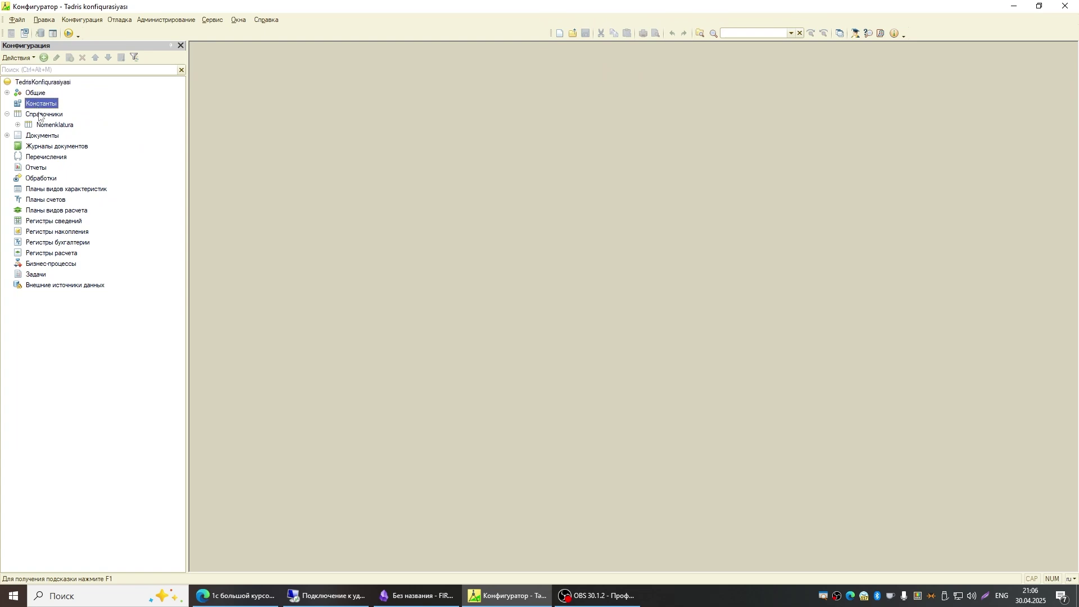
click(42, 115)
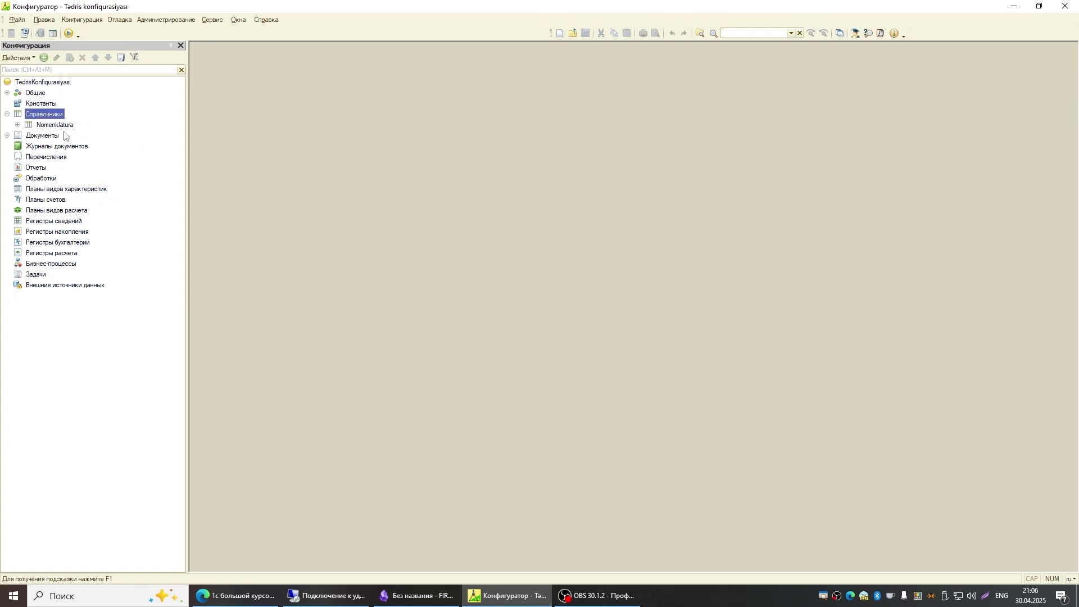
Reopen the Nomenklatura catalog editor, examine the code length and name length in its data settings, and close it
click(60, 126)
double_click(60, 126)
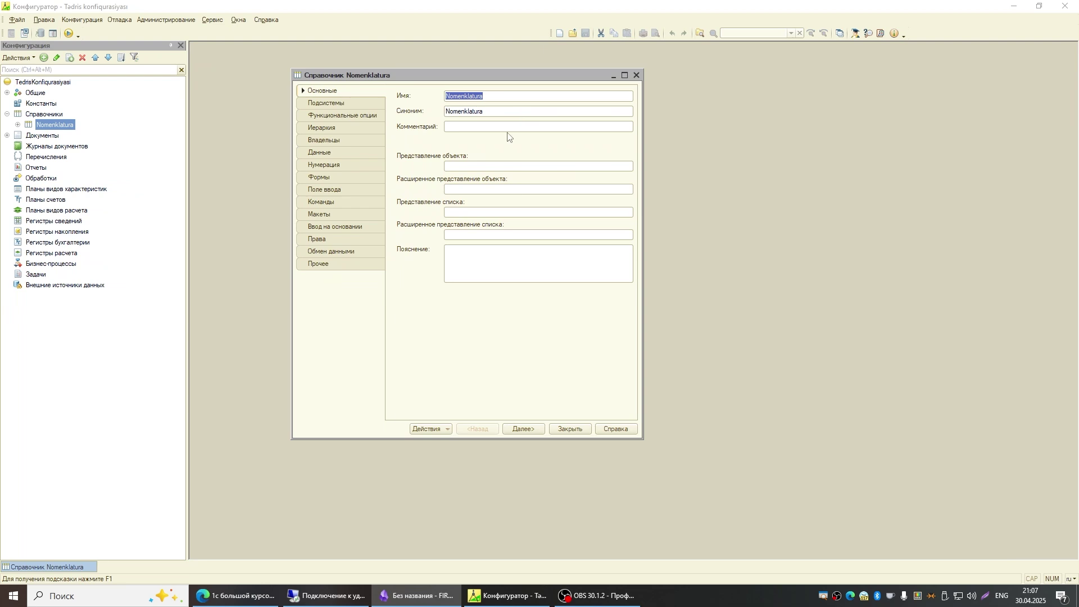
drag(519, 78, 520, 111)
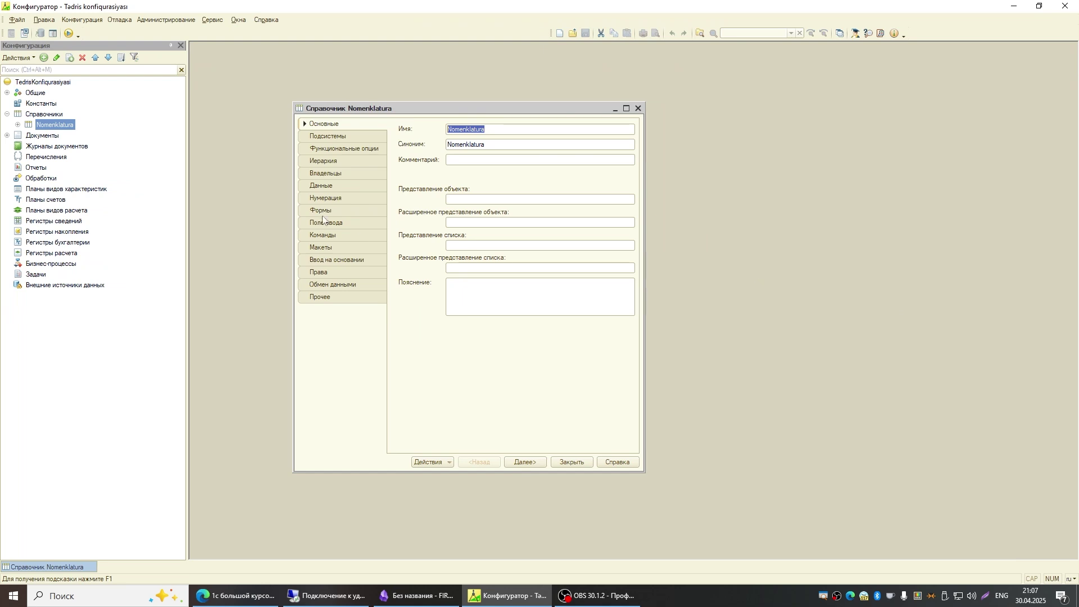
click(332, 186)
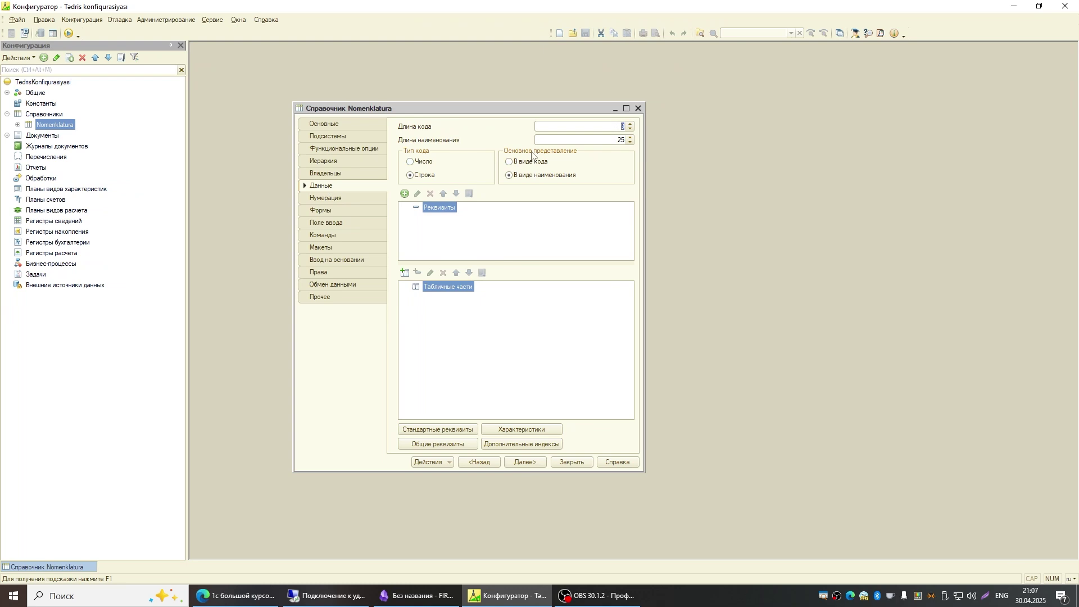
drag(520, 113, 521, 124)
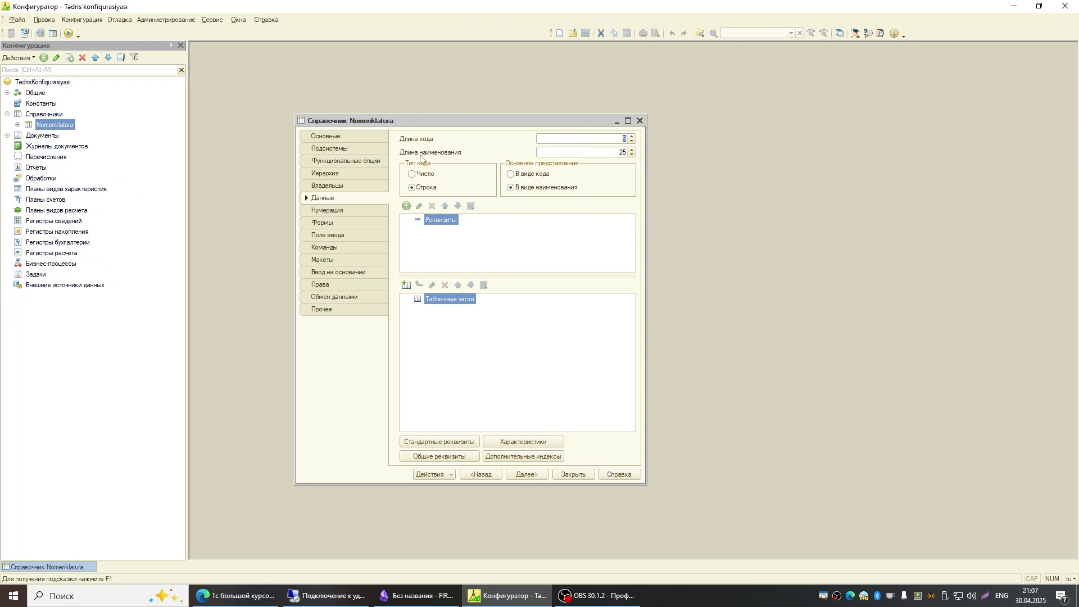
double_click(622, 150)
double_click(624, 139)
click(578, 475)
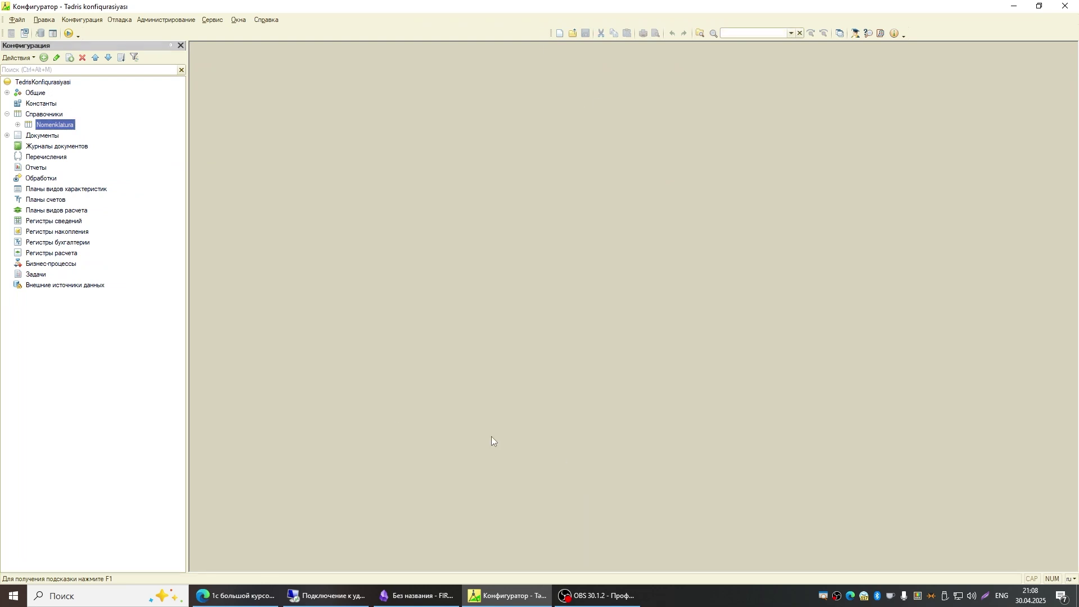
Launch 1C:Enterprise in debug mode and open the Nomenklatura list from the Uçot alt sistemi section
click(68, 35)
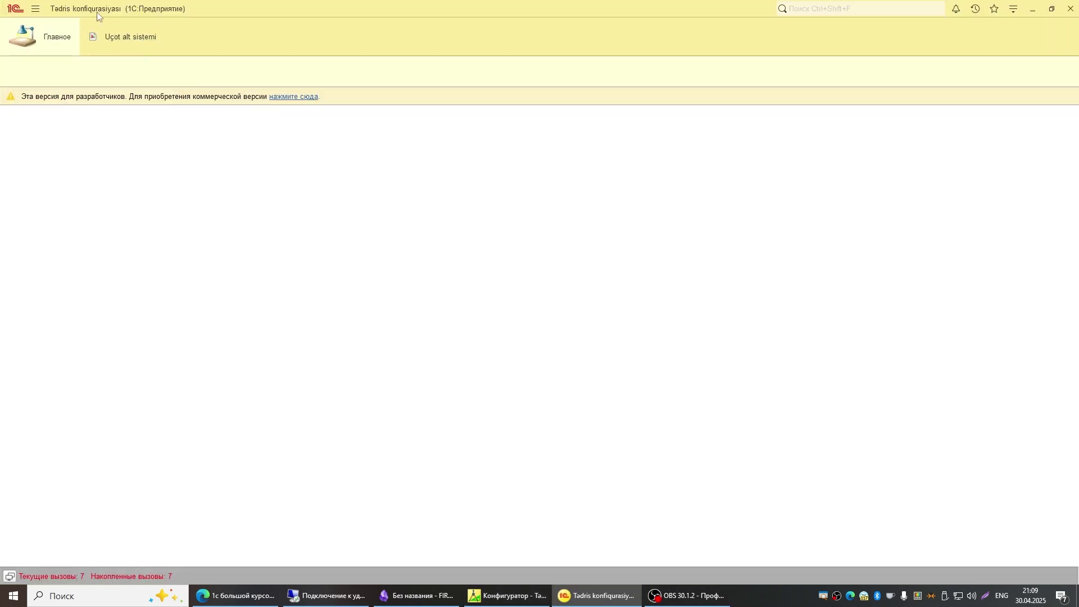
click(107, 48)
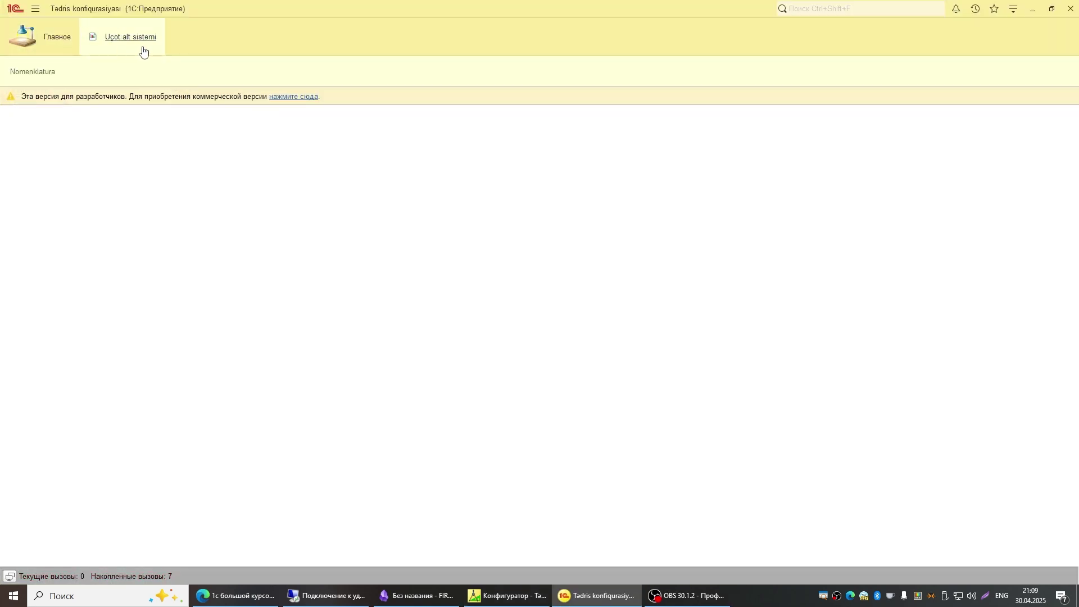
click(38, 75)
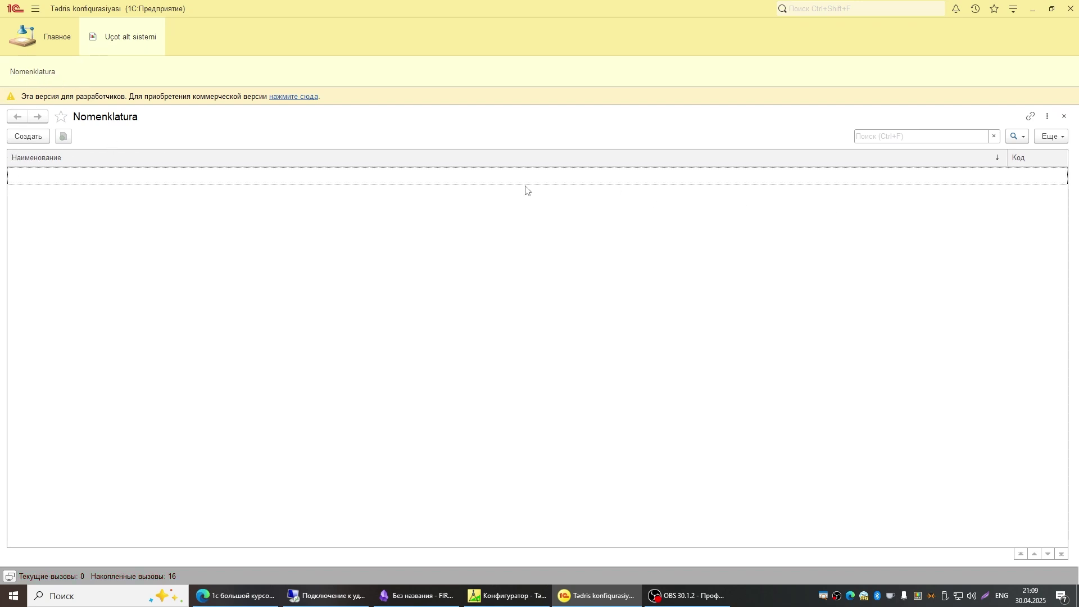
Sort the Nomenklatura list by Код and briefly compare it with the catalog in the Configurator
click(110, 160)
click(1021, 162)
click(507, 597)
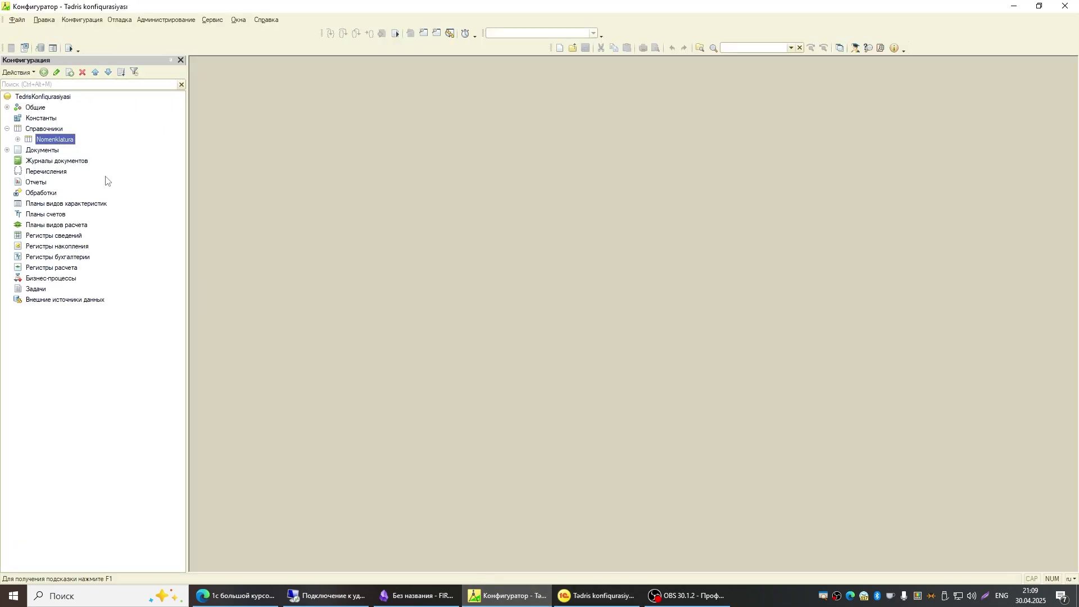
click(597, 596)
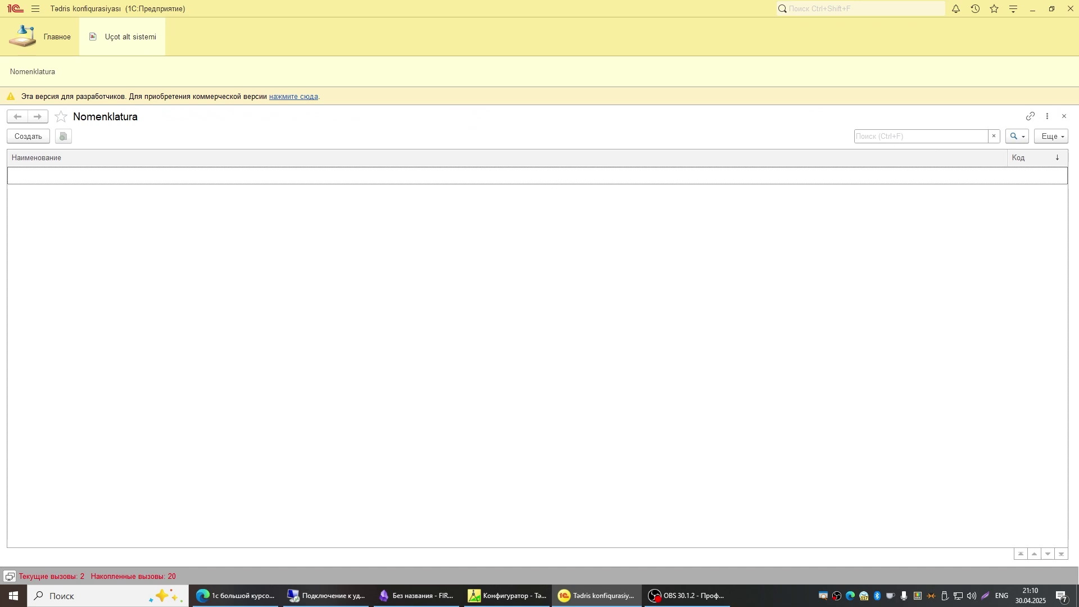
Start a new Nomenklatura item and enlarge and reposition its form over the list
click(28, 136)
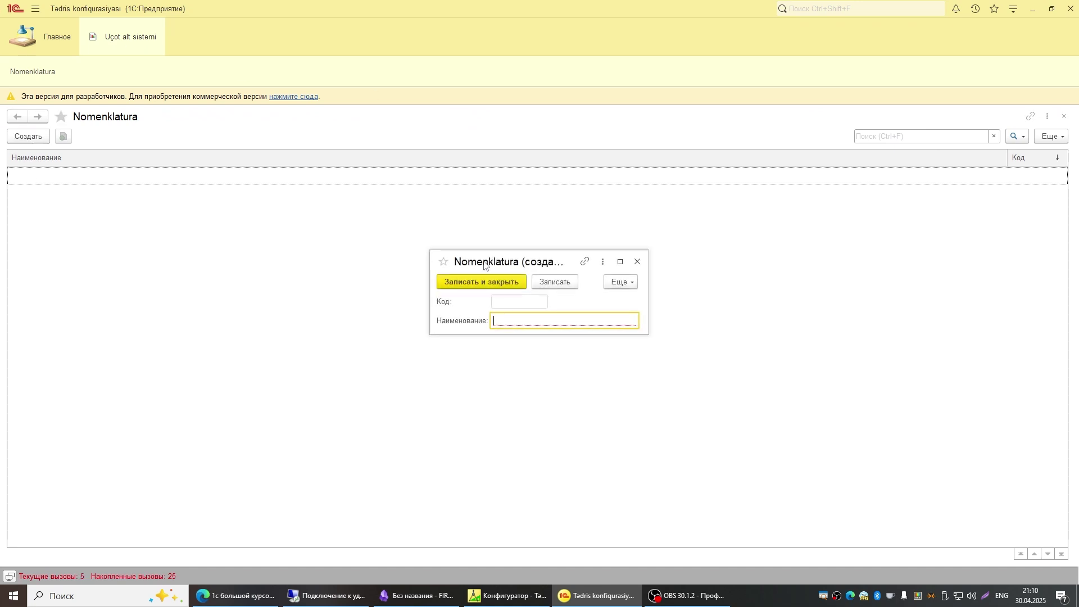
drag(483, 266, 425, 194)
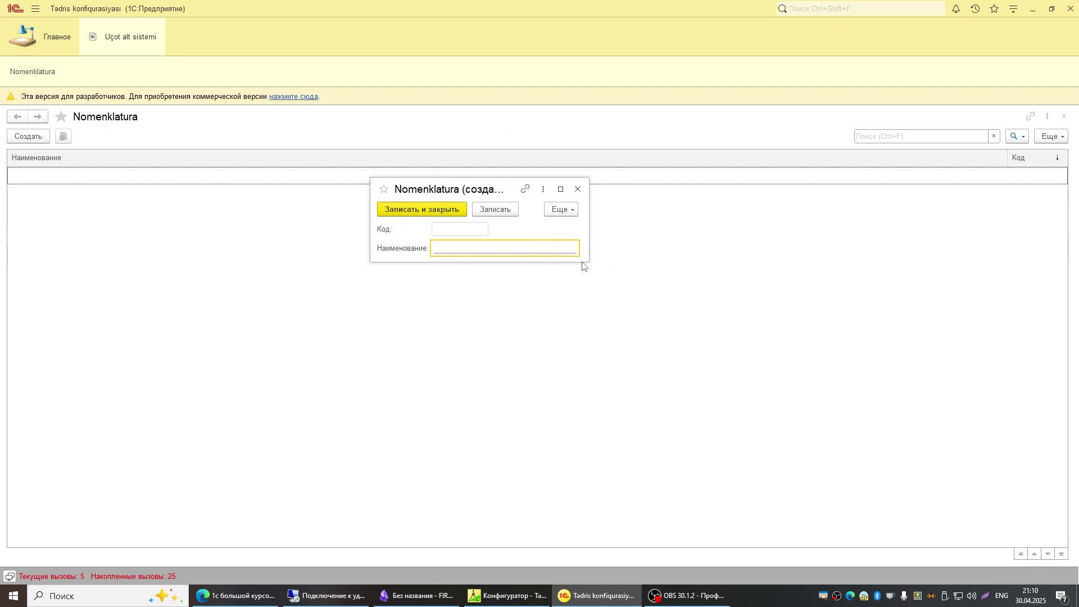
drag(583, 266, 628, 291)
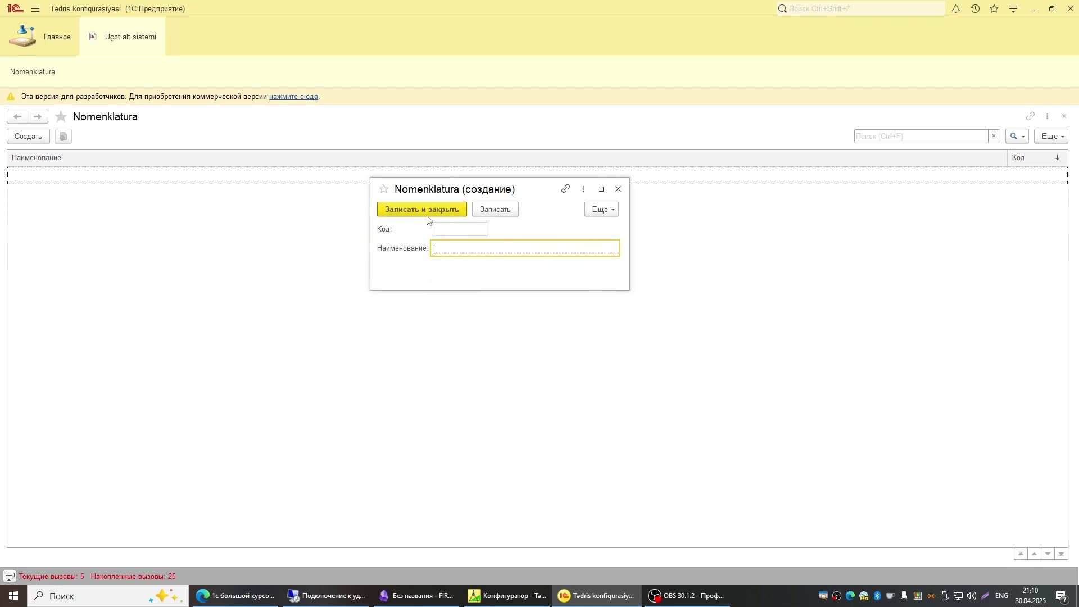
drag(521, 197, 522, 231)
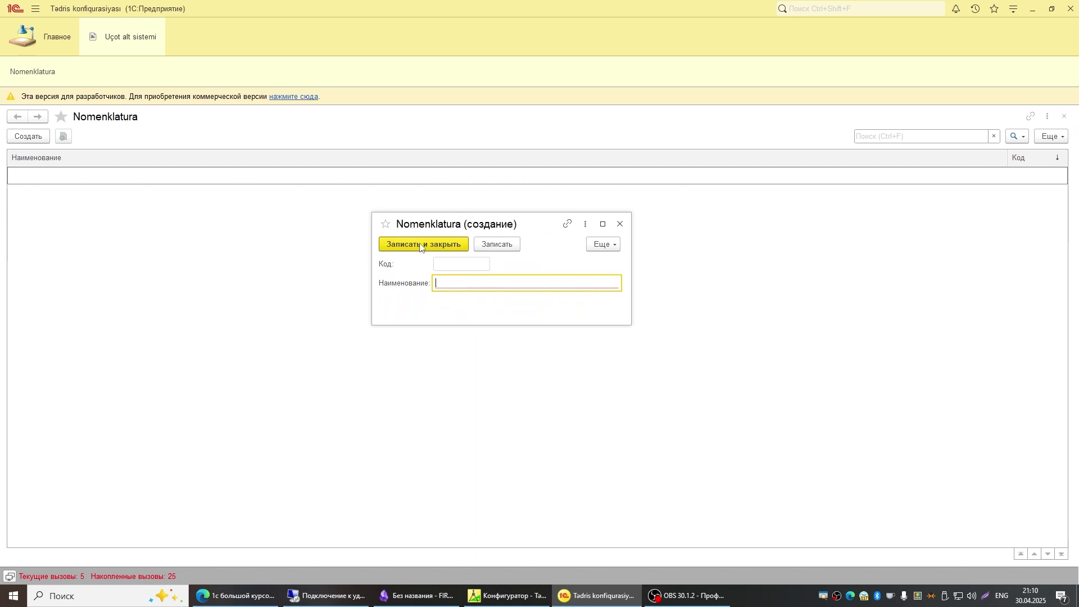
Examine the Код and Наименование fields of the new Nomenklatura item form
click(461, 265)
click(467, 283)
click(490, 266)
click(523, 288)
click(444, 265)
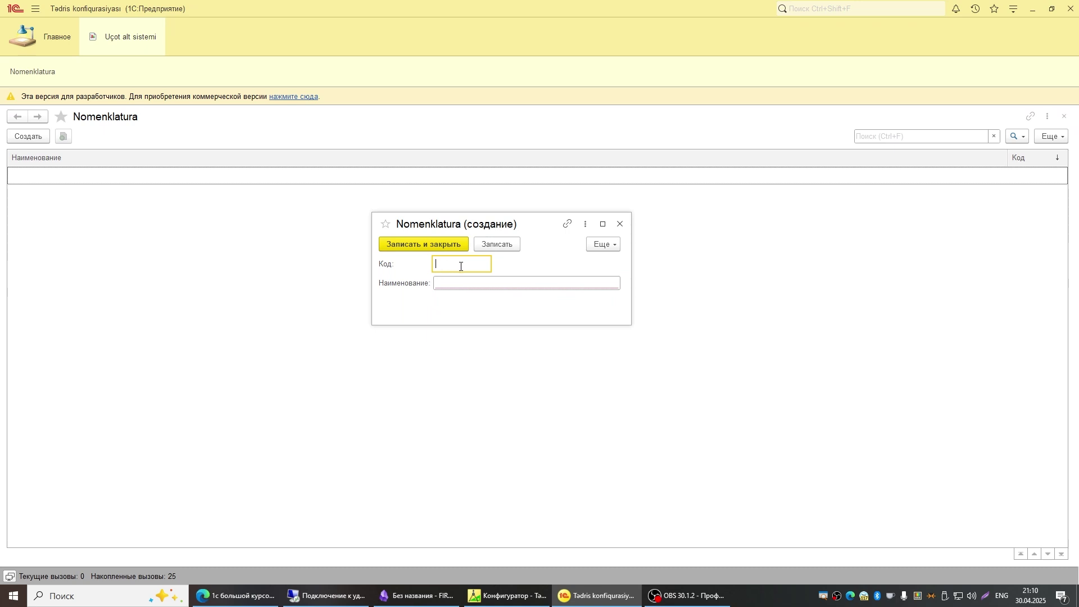
click(461, 284)
click(446, 265)
click(473, 286)
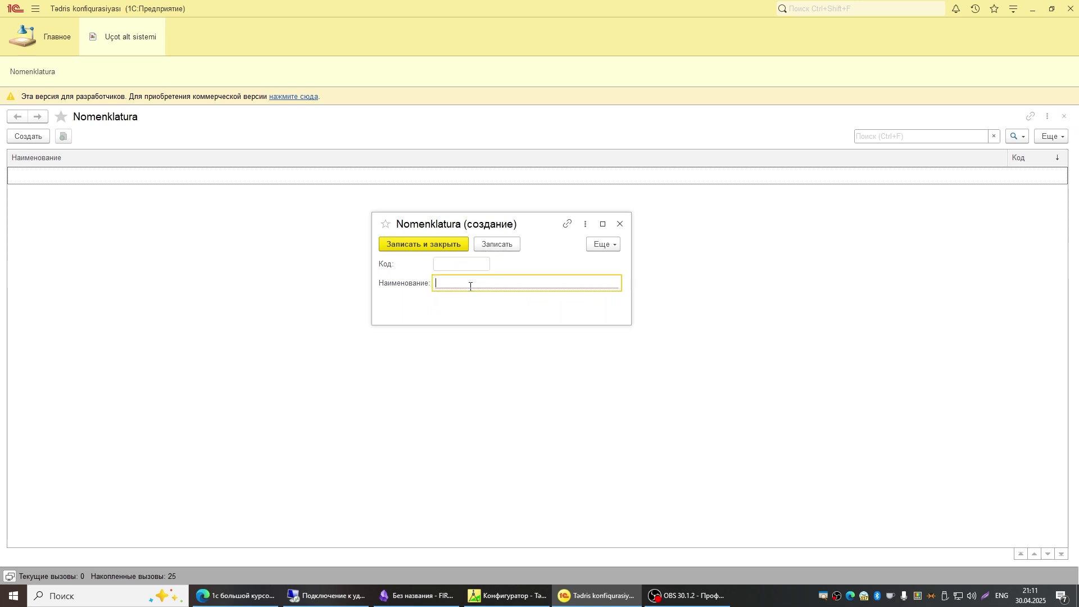
Name the new item Şkaf, leave its code empty, and save and close the form
text(>ka)
key(BackSpace)
key(BackSpace)
key(BackSpace)
key(alt+shift)
text(Ş)
click(437, 282)
click(464, 264)
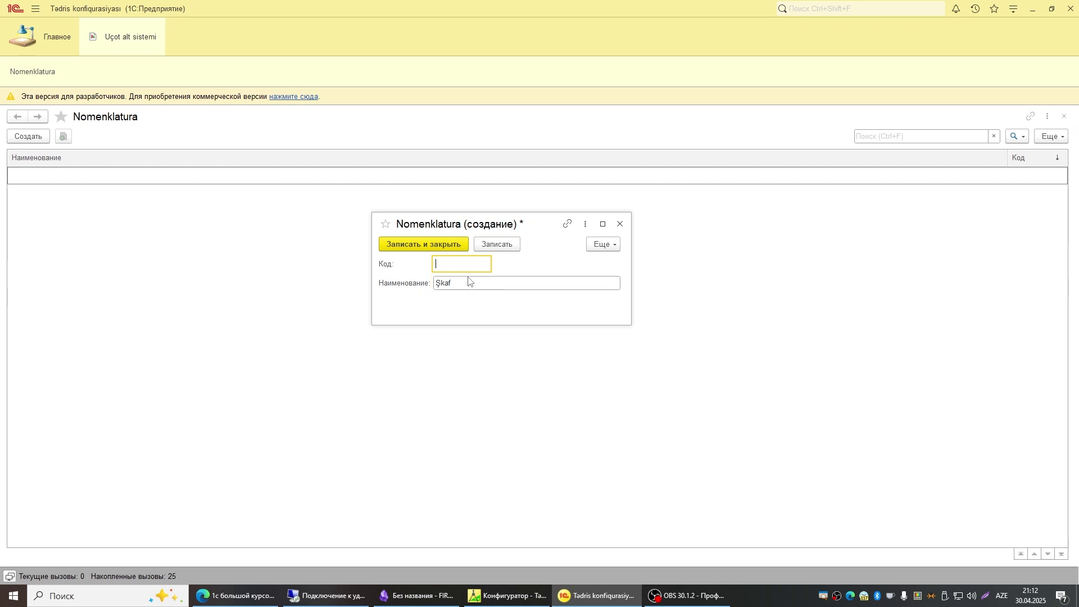
key(Tab)
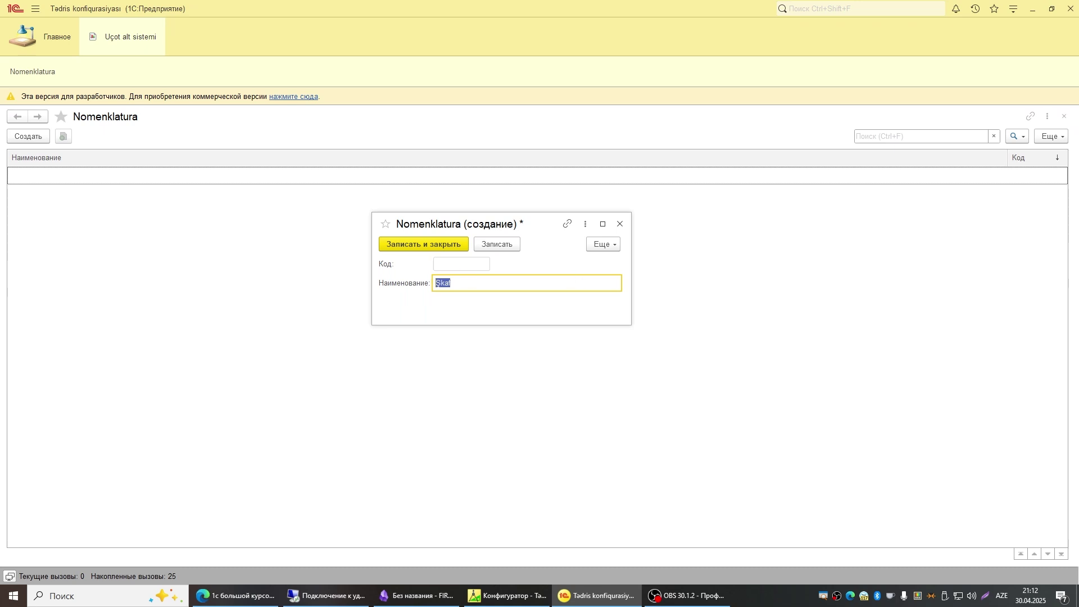
click(422, 245)
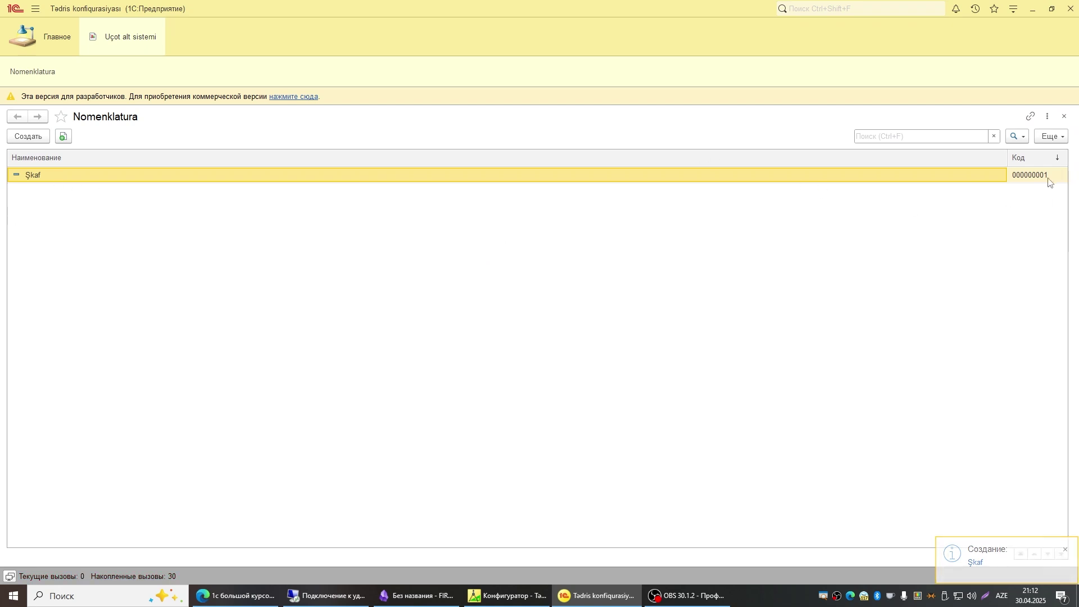
Open the Şkaf item from the list and inspect the code assigned to it
double_click(913, 176)
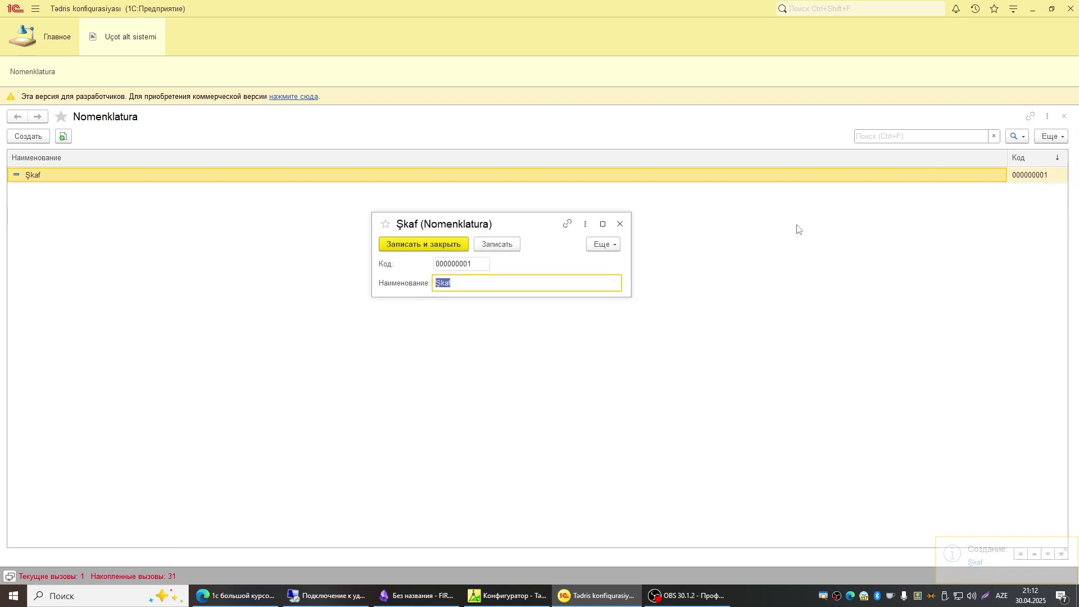
click(483, 265)
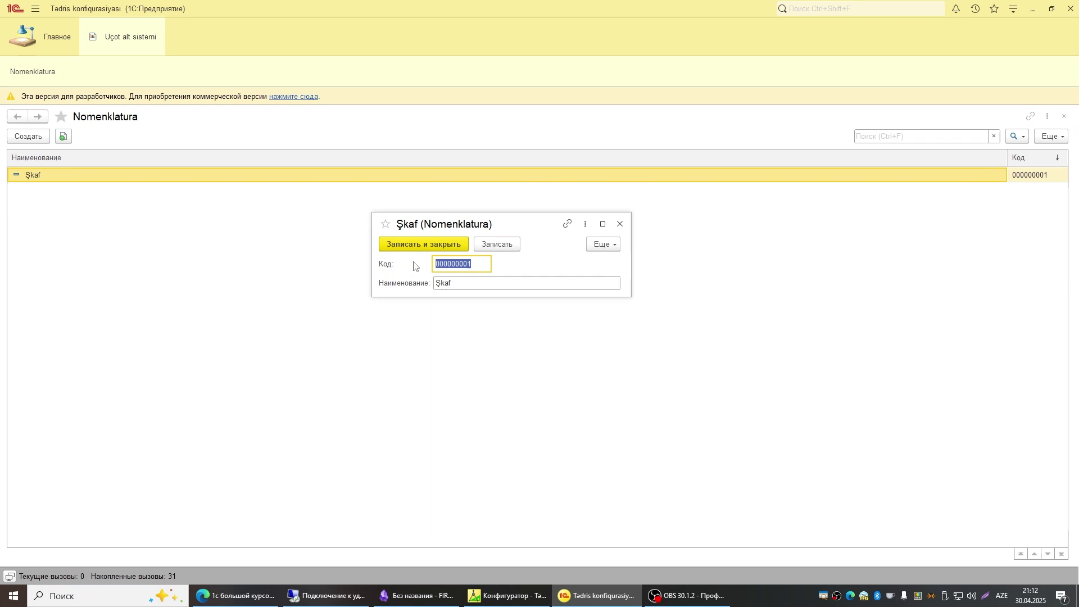
click(476, 266)
double_click(476, 266)
Switch to the Configurator, reopen the Nomenklatura catalog, check its code length against the item's code, and return to 1C:Enterprise
key(alt+Tab)
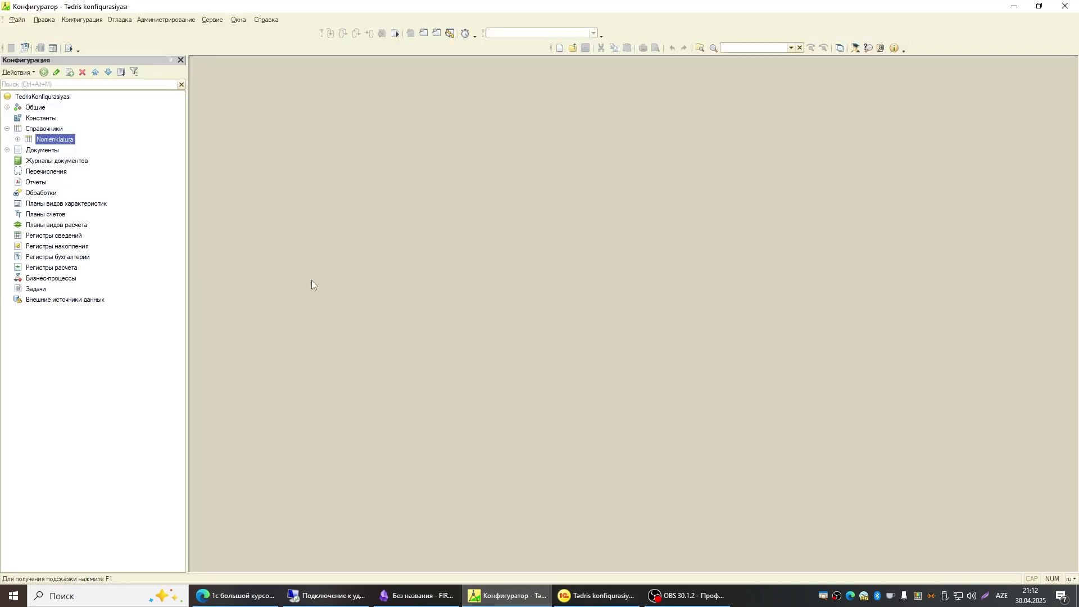
double_click(42, 143)
click(326, 189)
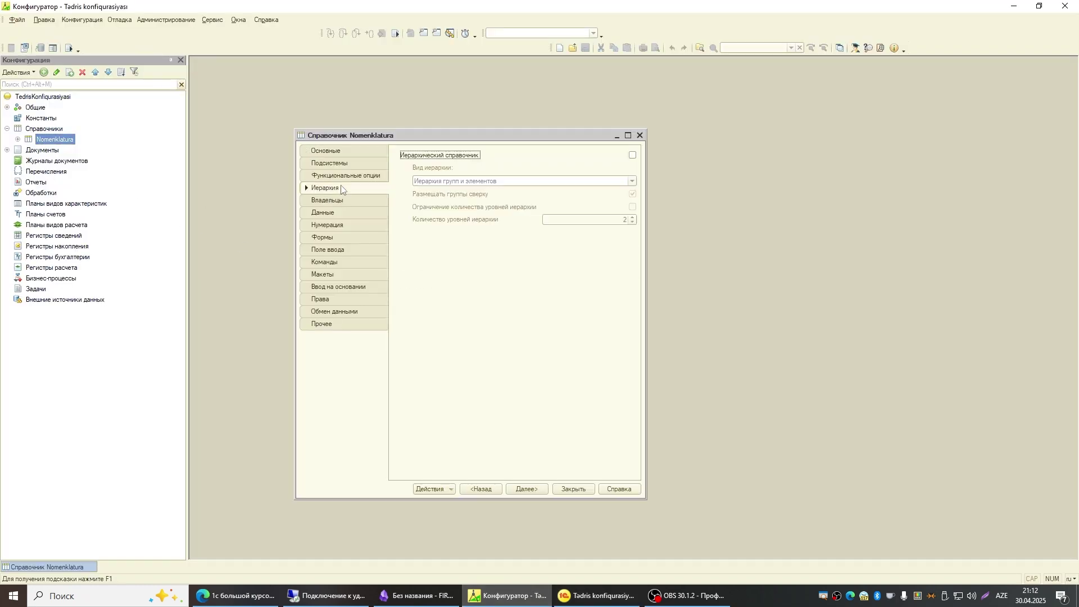
click(326, 213)
click(615, 155)
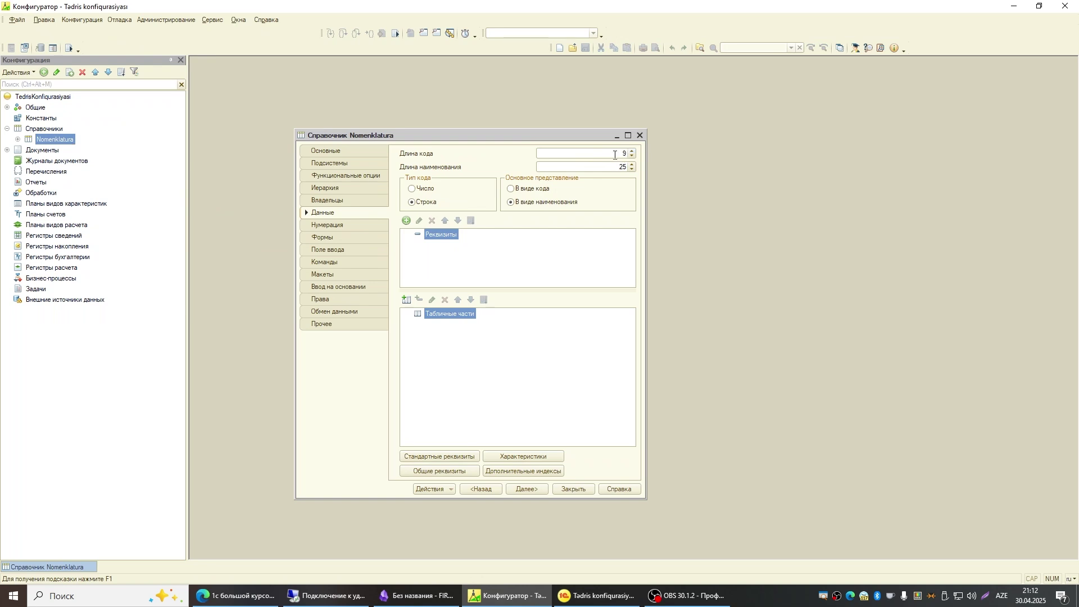
key(Tab)
click(560, 597)
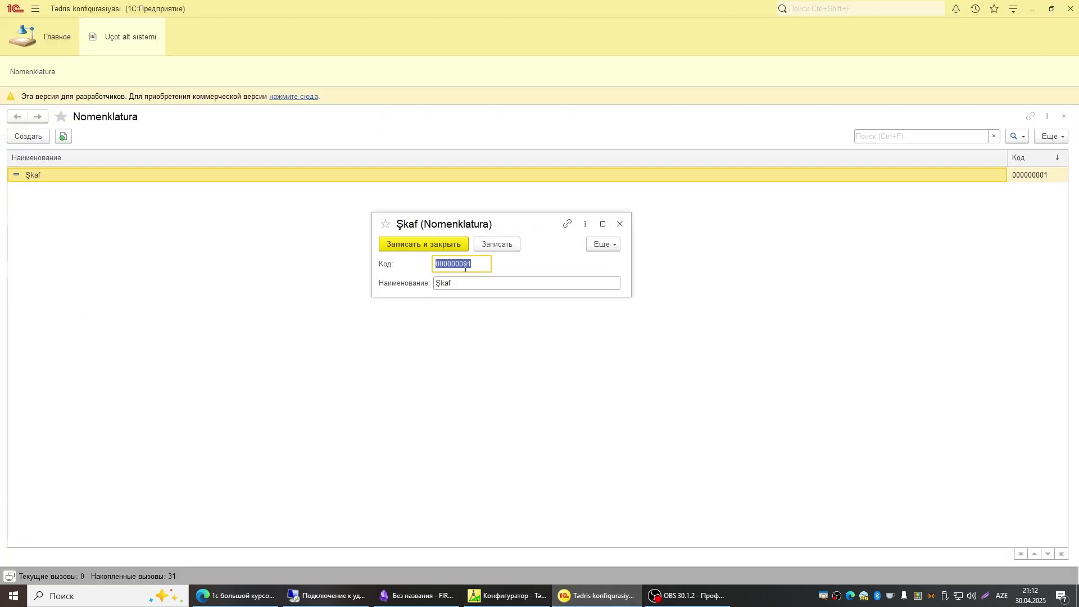
Save and close the Şkaf item, close the Nomenklatura list, and exit 1C:Enterprise
click(437, 266)
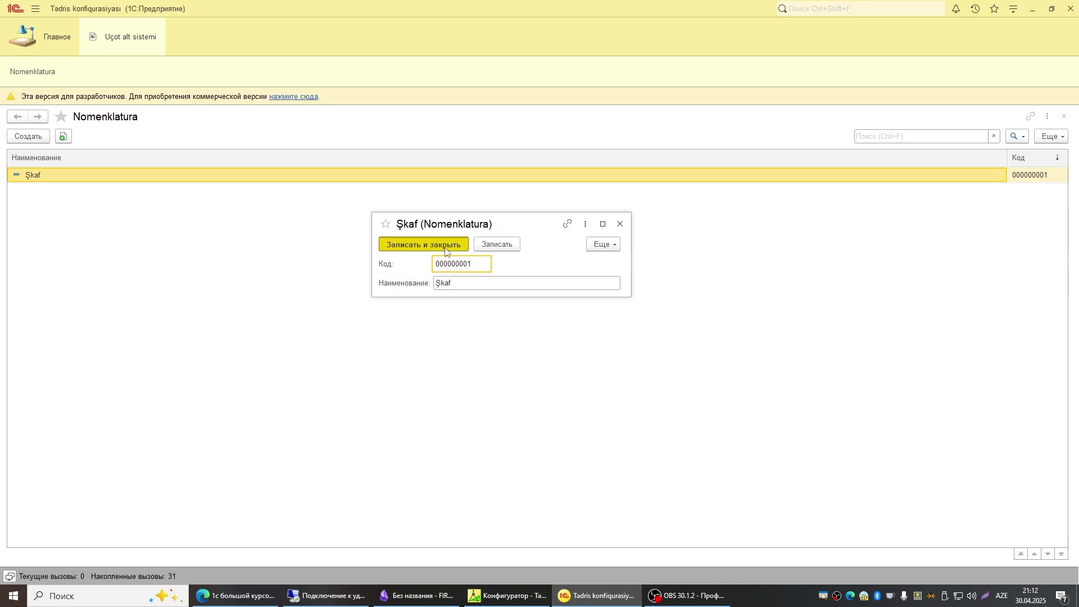
click(450, 245)
click(1064, 117)
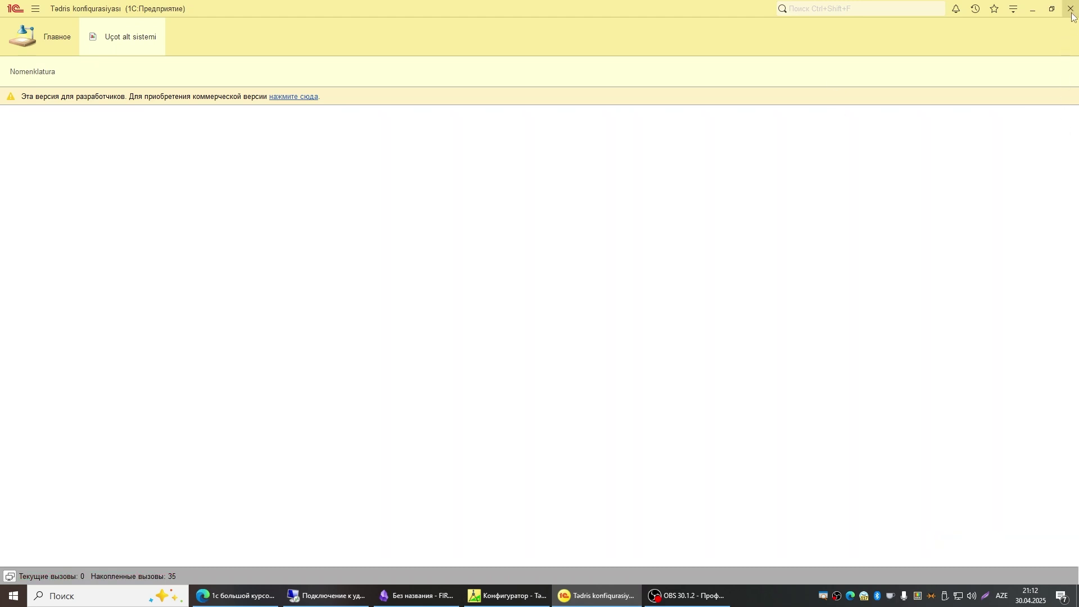
click(1071, 9)
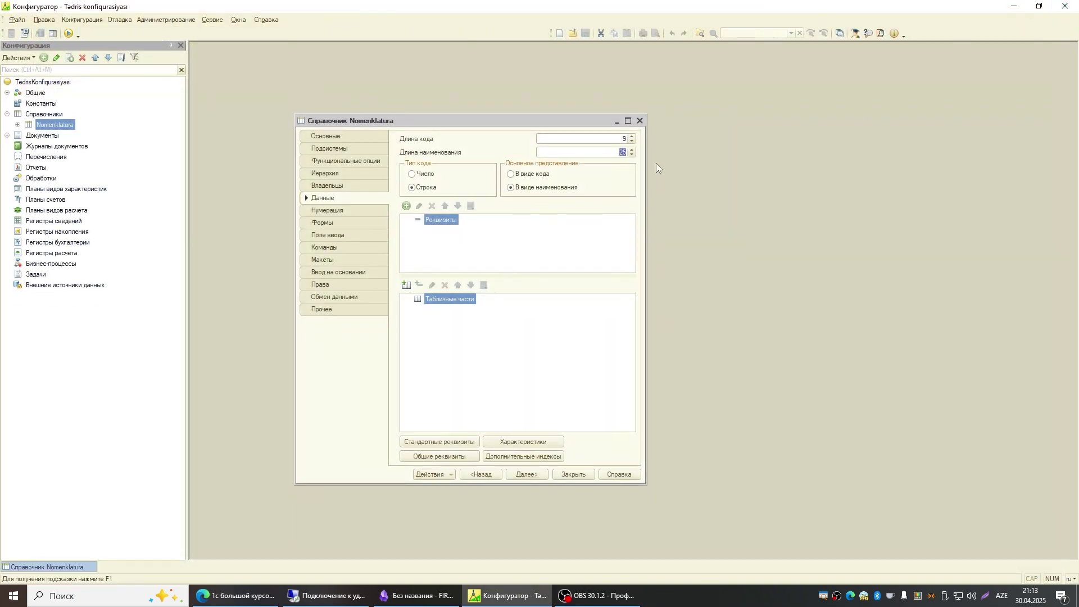
Reopen the Nomenklatura catalog's properties and compare its name and synonym with the configuration tree entries
click(639, 120)
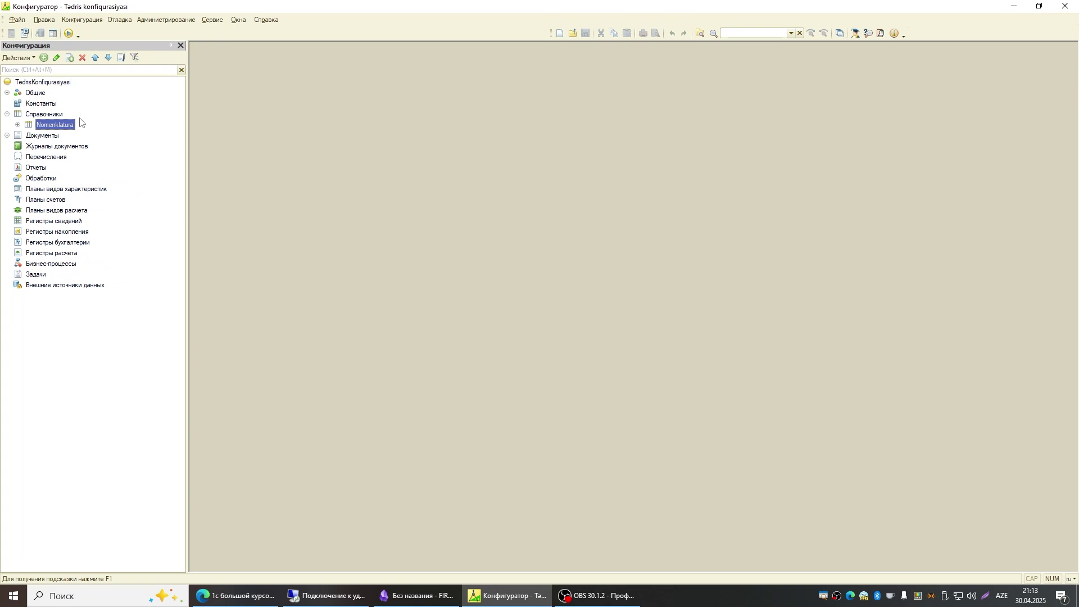
double_click(58, 125)
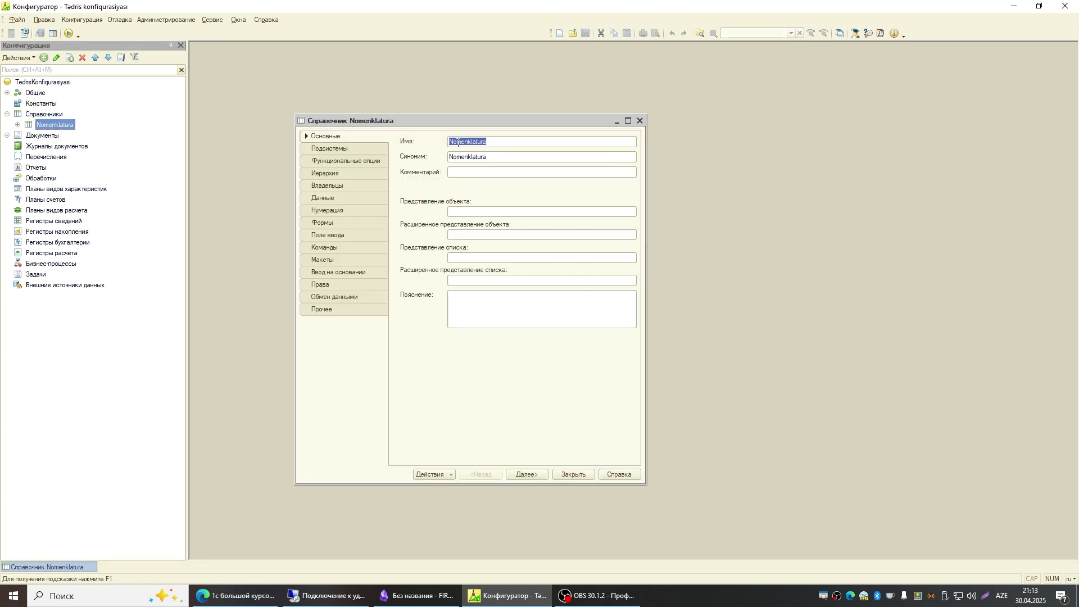
drag(454, 121, 454, 133)
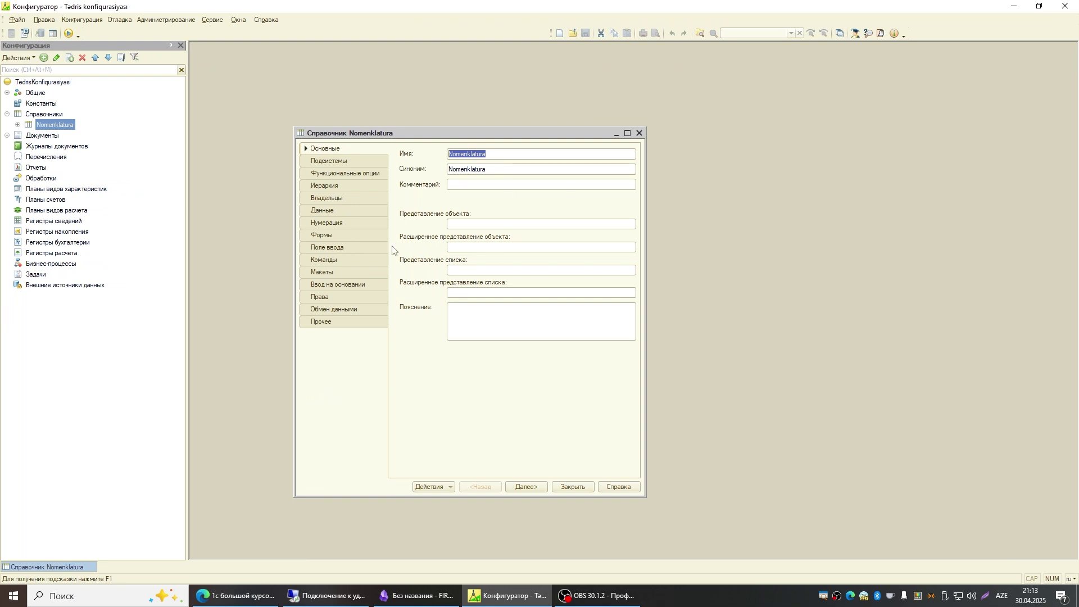
click(471, 154)
double_click(486, 170)
click(40, 82)
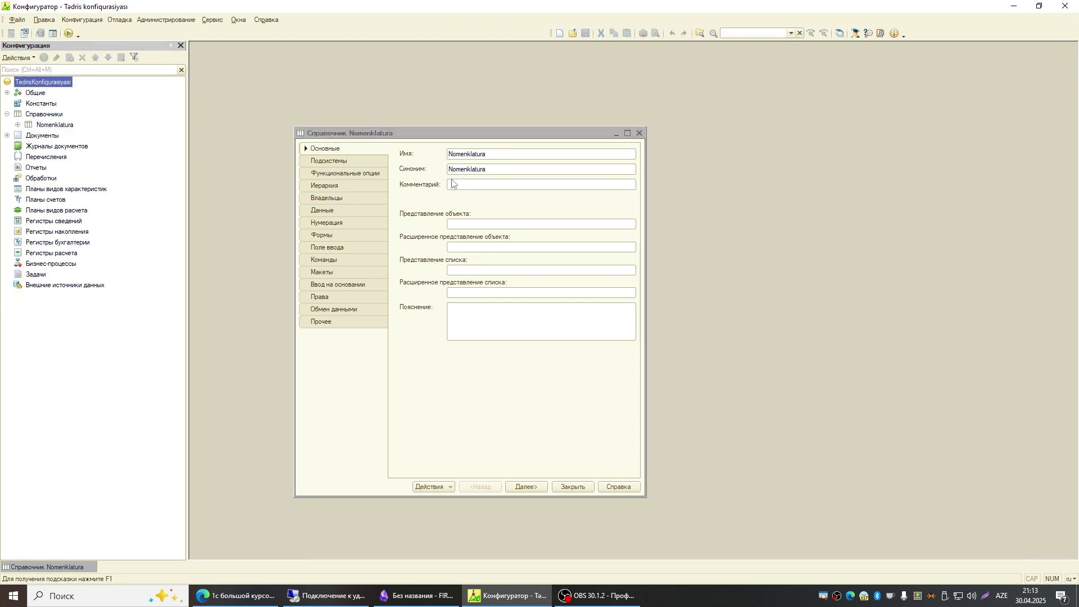
click(500, 184)
double_click(498, 169)
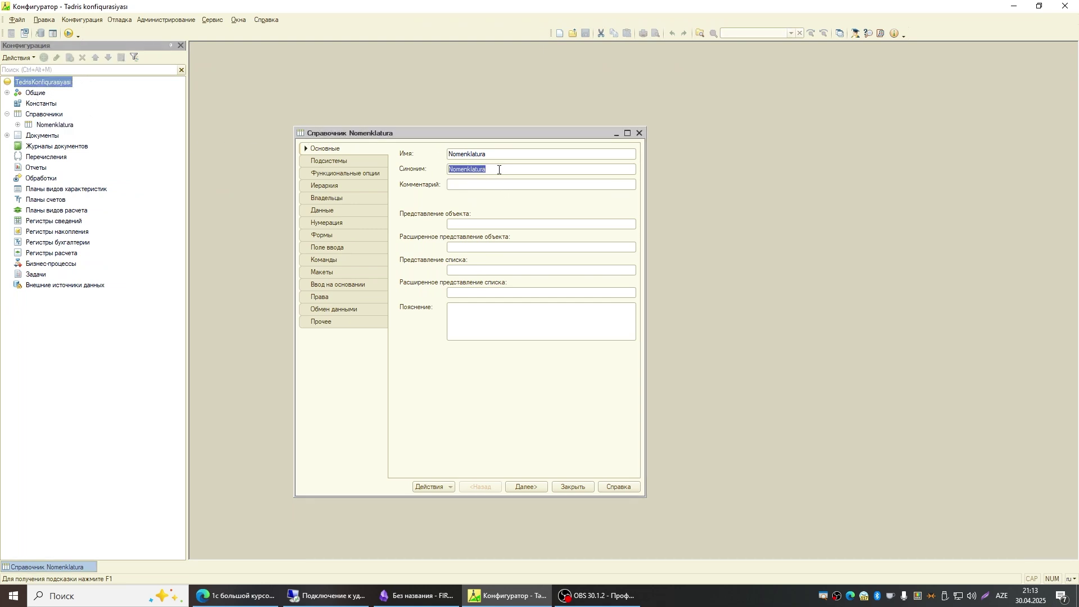
double_click(480, 155)
click(56, 125)
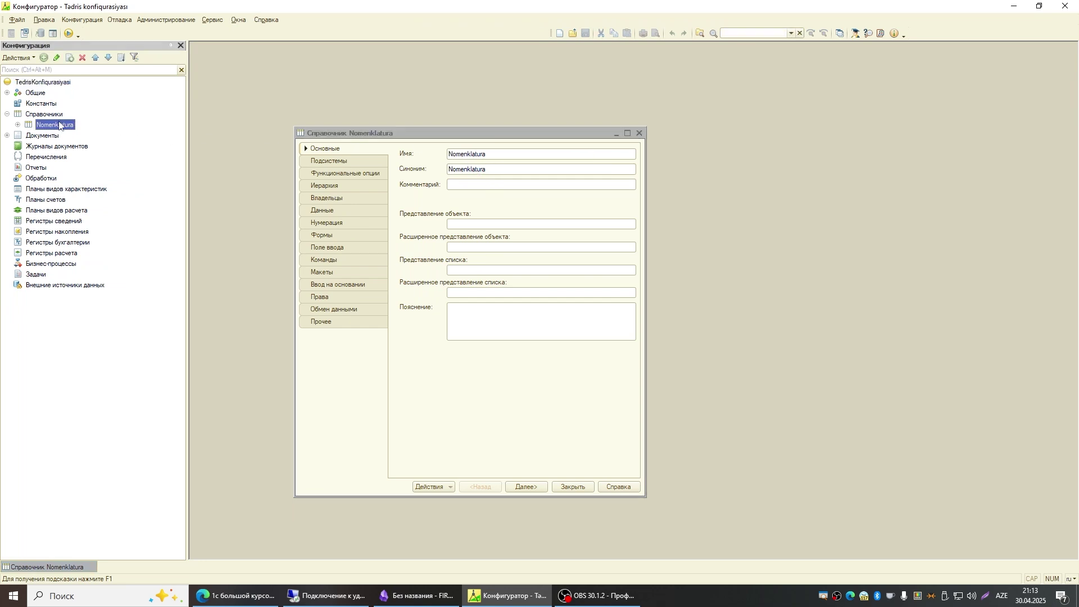
click(495, 153)
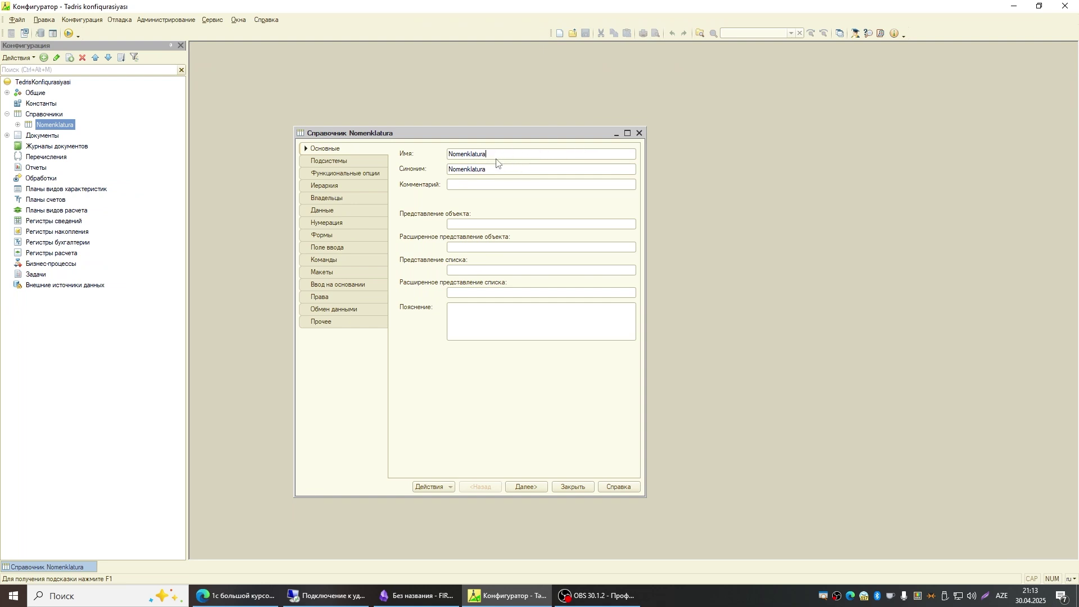
Try entering ÇəÇ as the catalog's synonym and retyping its name, leaving both fields as Nomenklatura
key(Tab)
click(513, 167)
drag(518, 166, 403, 180)
text(ÇəÇ)
key(Tab)
key(shift+Tab)
text(Nome)
text(klatura cx)
double_click(482, 152)
click(509, 152)
drag(498, 137, 484, 123)
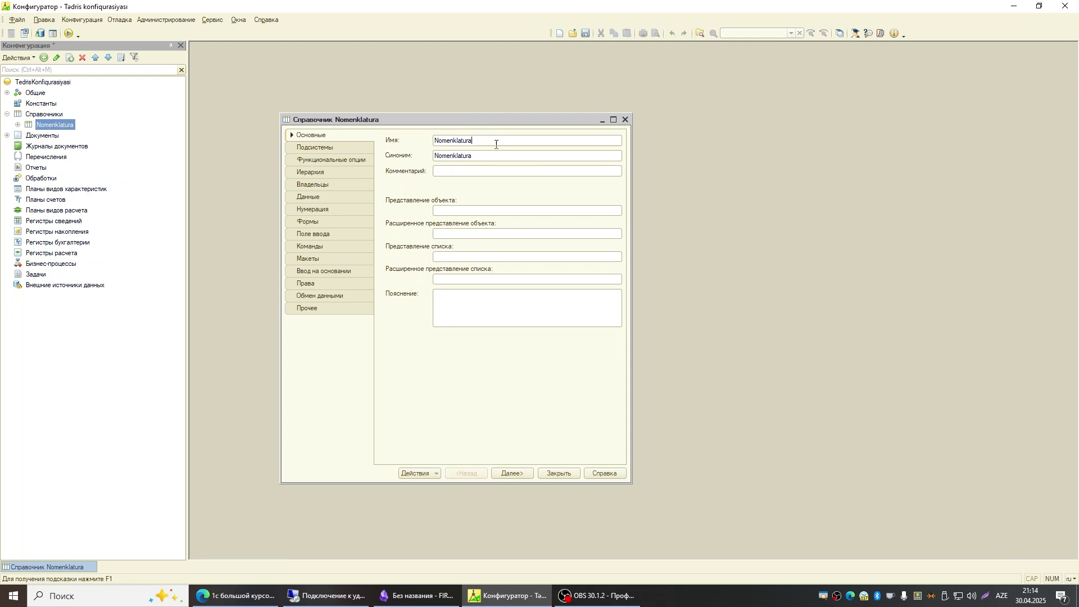
Review the catalog's subsystem membership and make Nomenklatura a hierarchical catalog
click(313, 148)
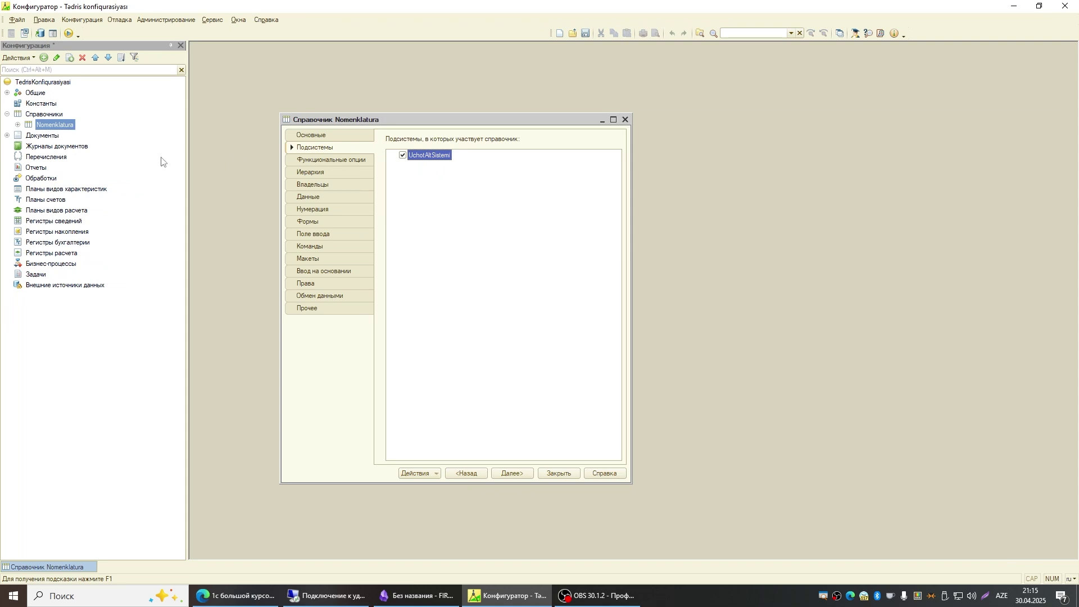
click(316, 174)
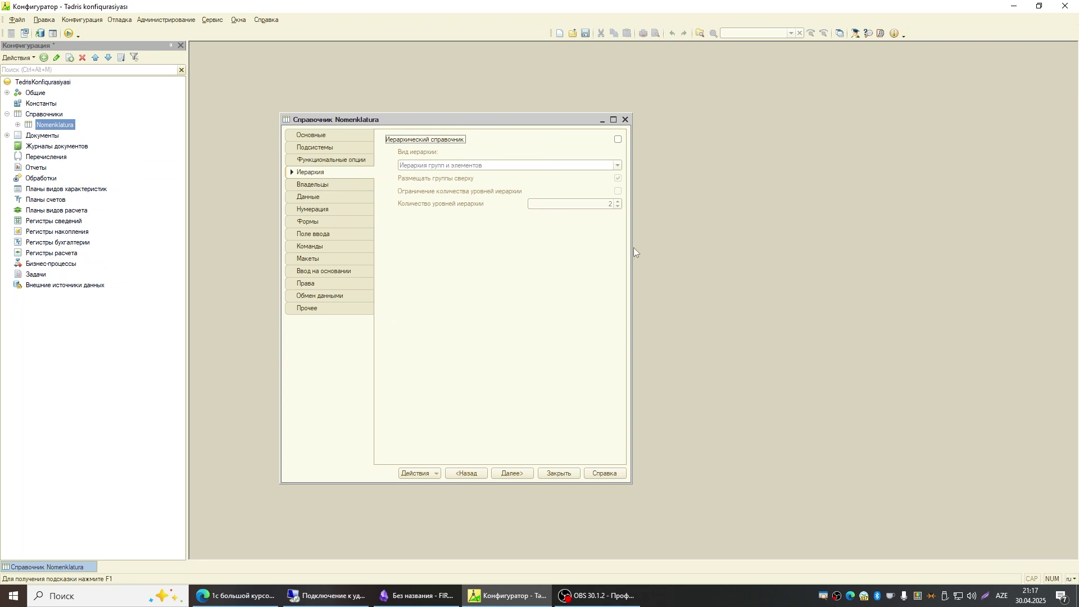
click(618, 140)
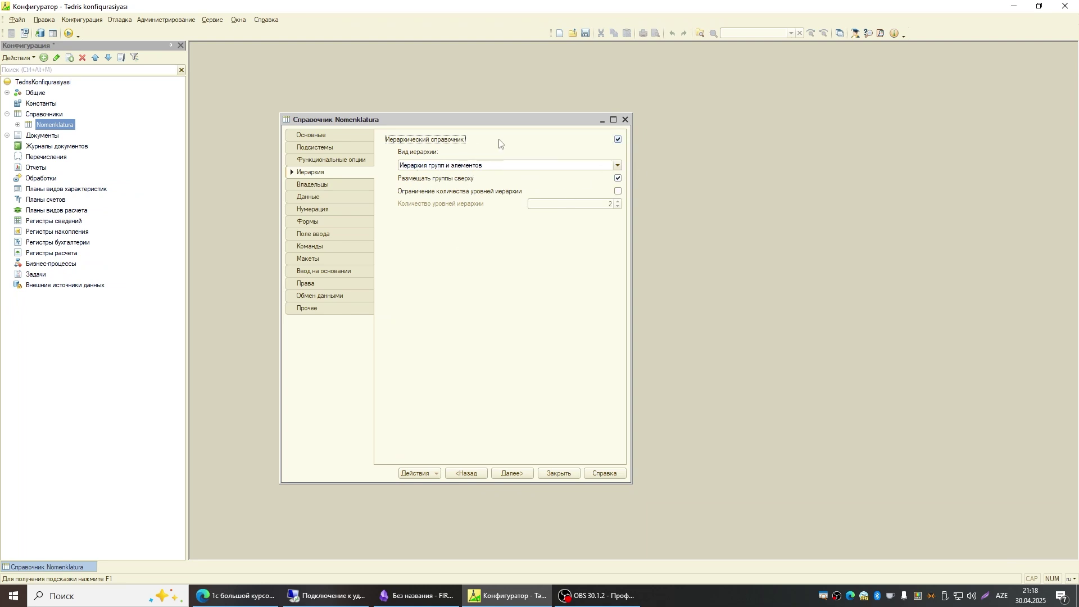
Try the Иерархия элементов type and the hierarchy level limit, returning to Иерархия групп и элементов without a limit
click(618, 165)
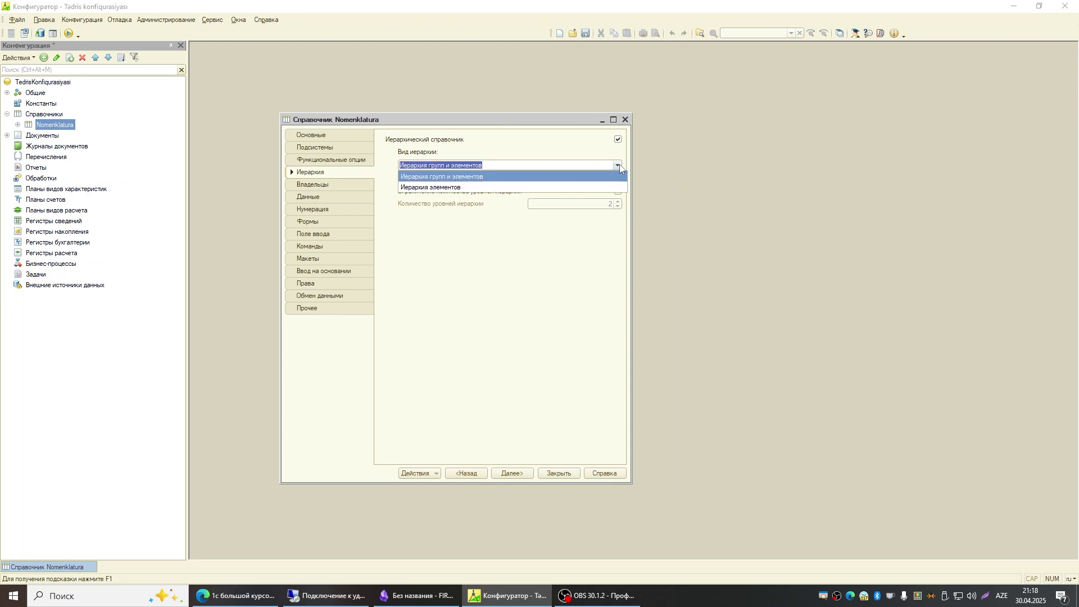
click(450, 187)
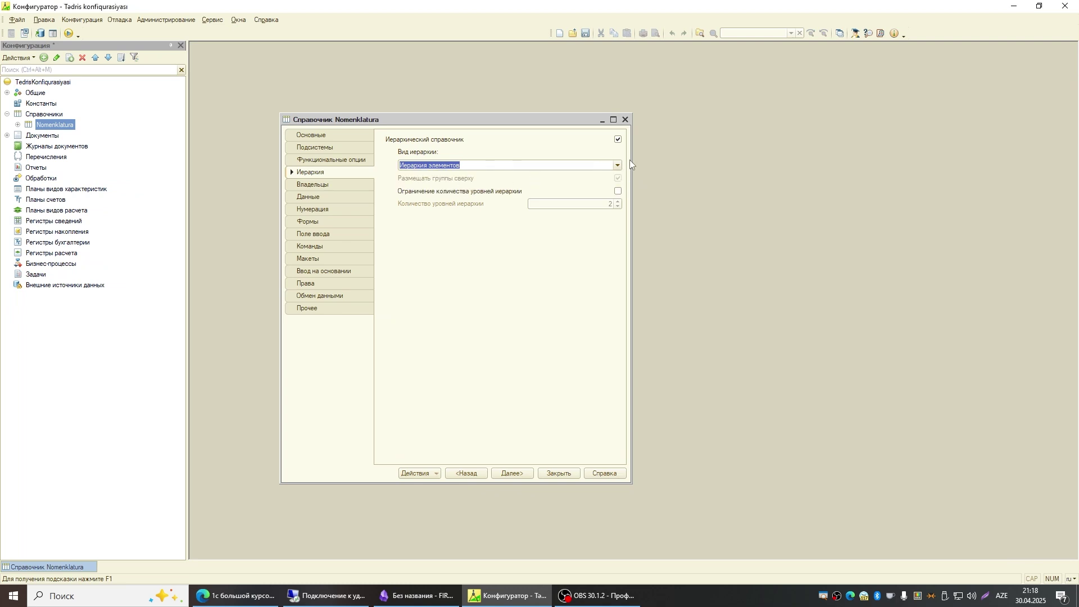
click(618, 164)
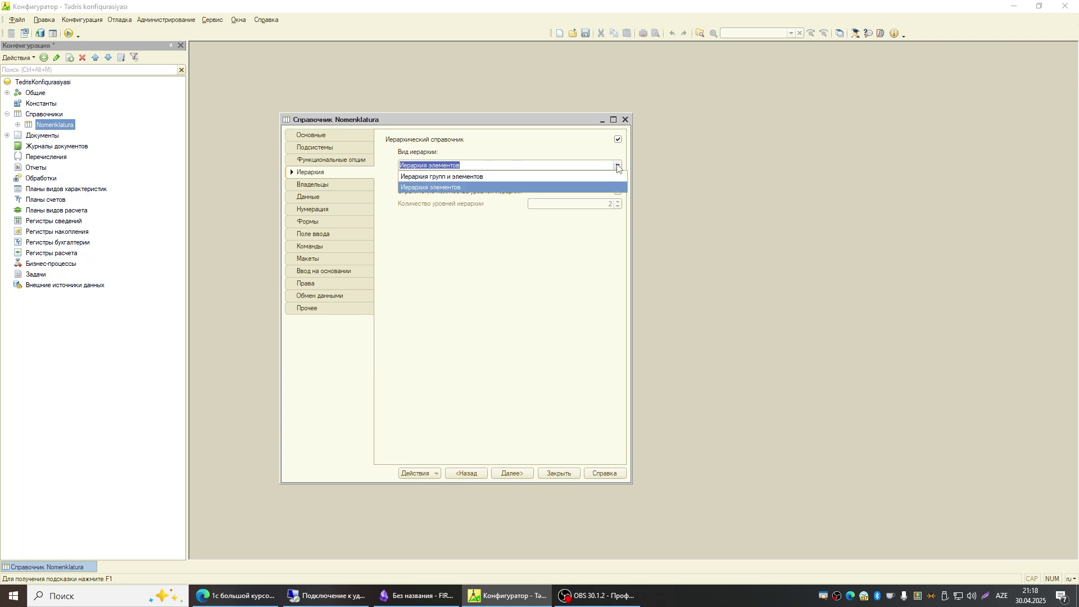
click(537, 177)
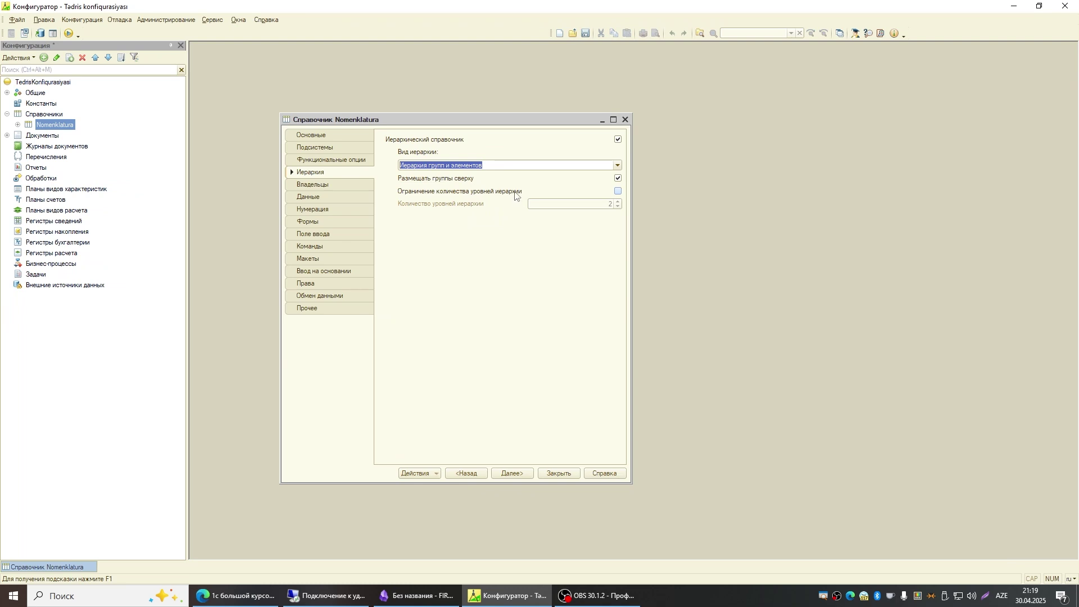
click(618, 192)
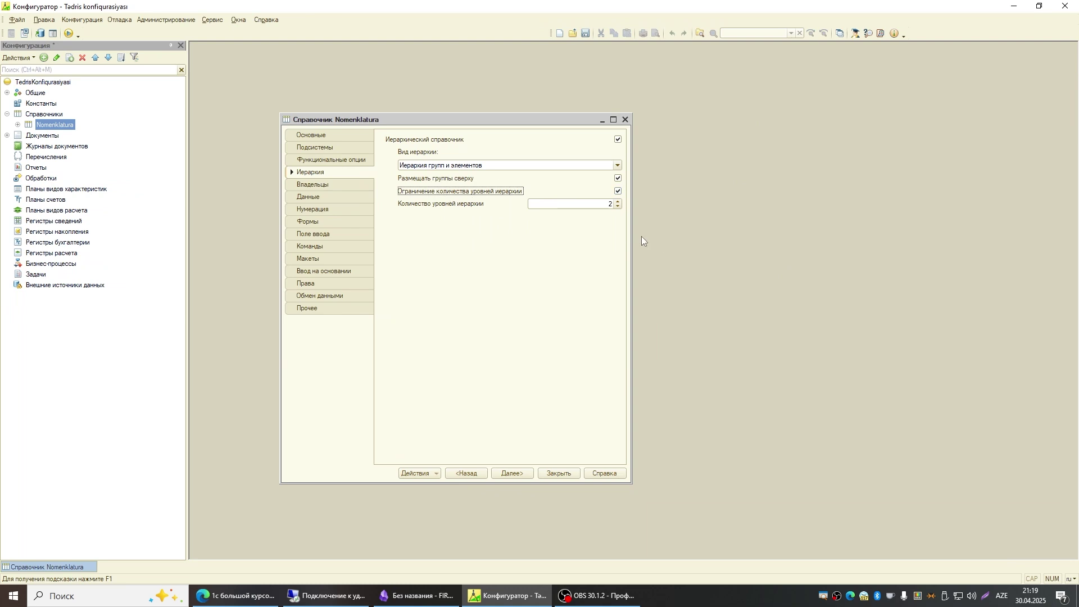
click(618, 191)
Close the catalog's properties and update the database configuration, accepting the changes to Nomenklatura
click(572, 475)
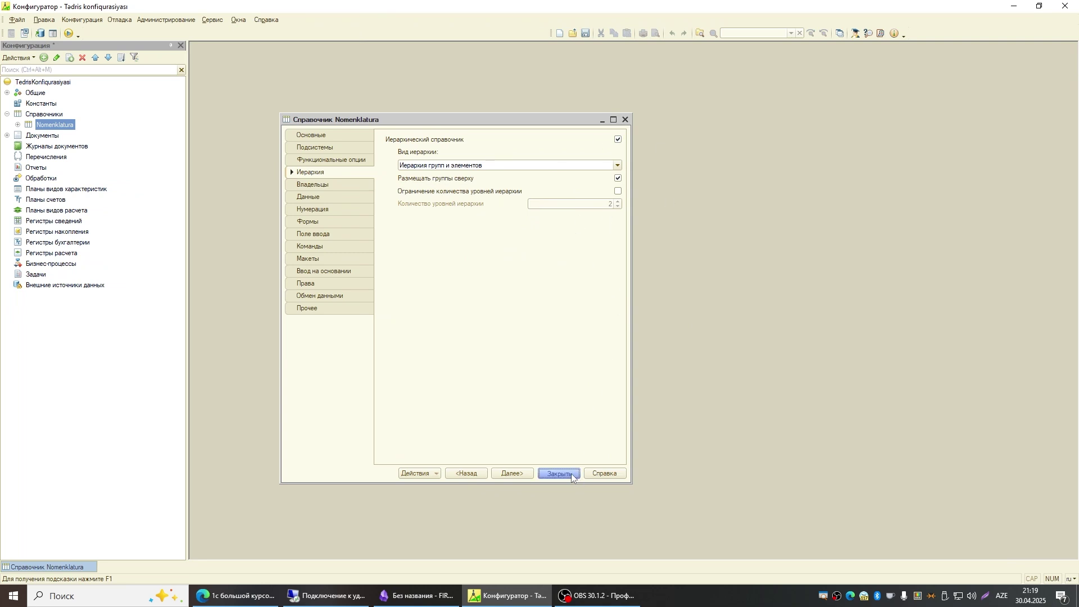
click(562, 476)
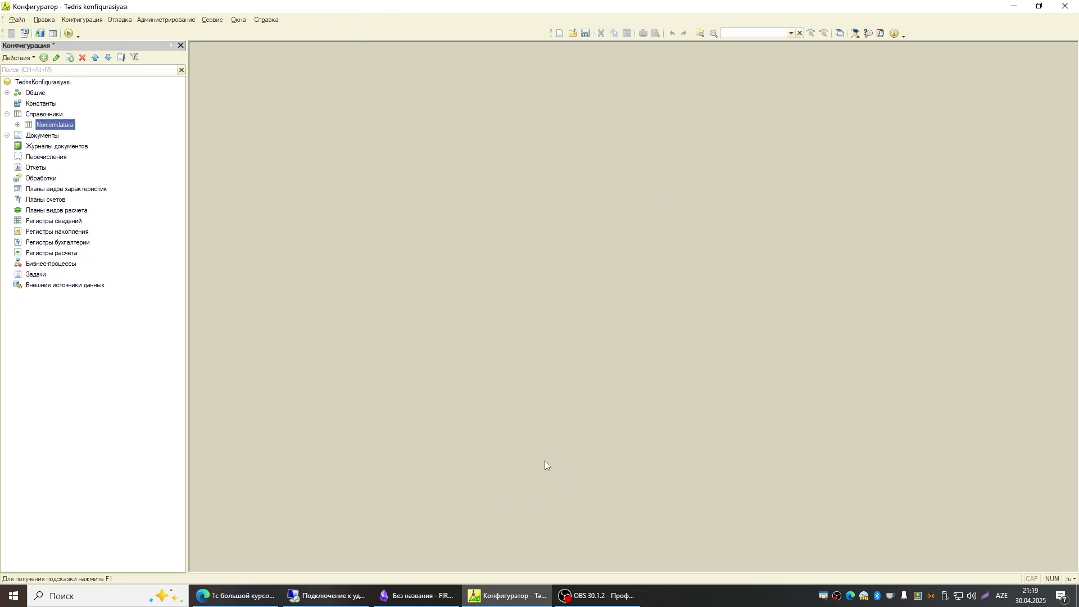
click(40, 34)
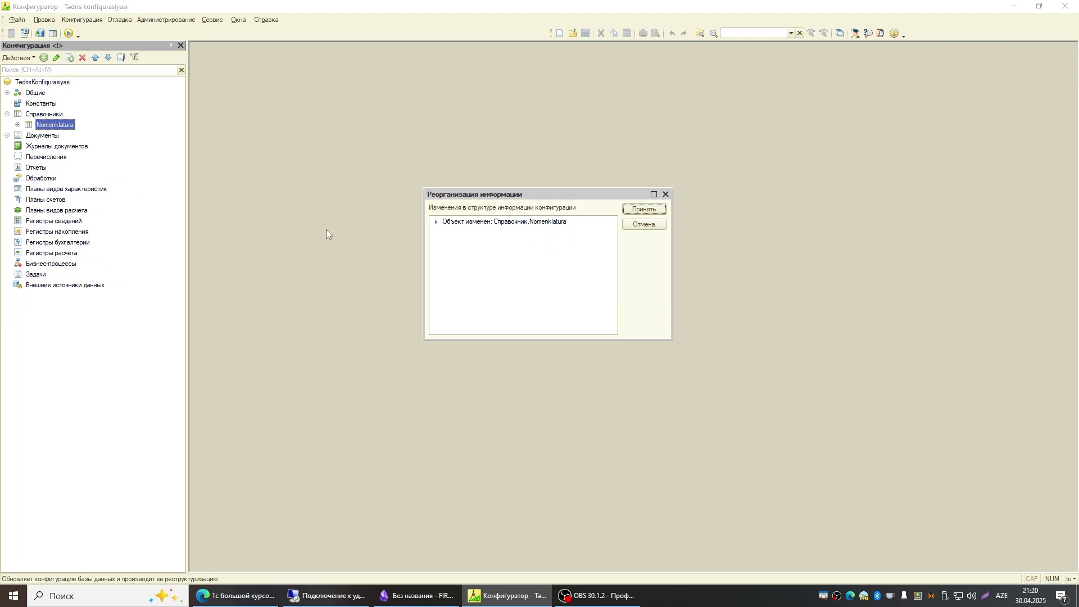
click(640, 209)
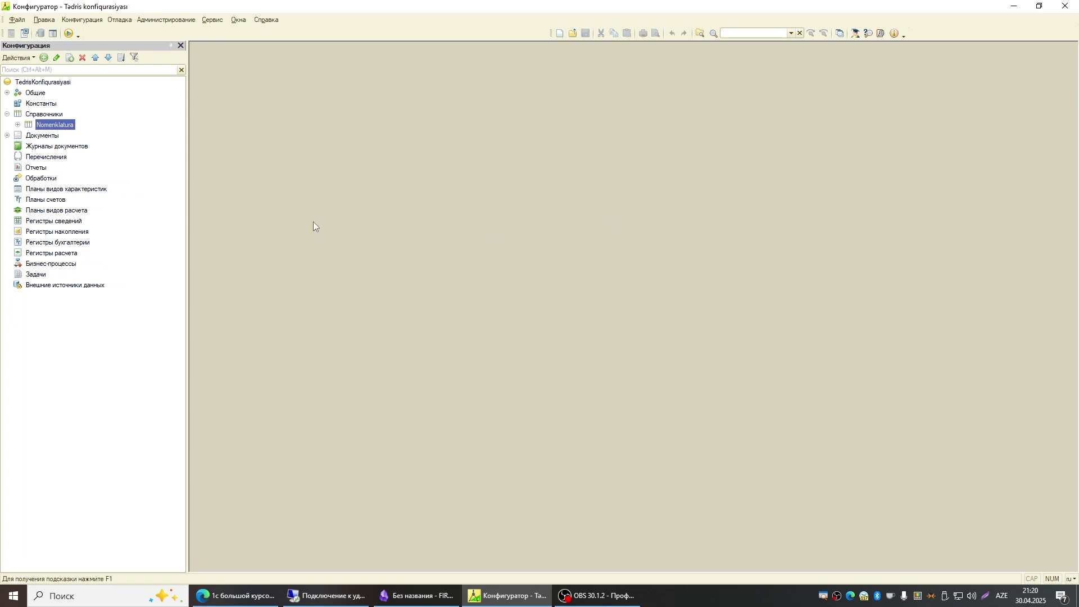
Launch 1C:Enterprise, open the Nomenklatura list in the Uçot alt sistemi section, and dismiss the Bitrix24 notification
key(F5)
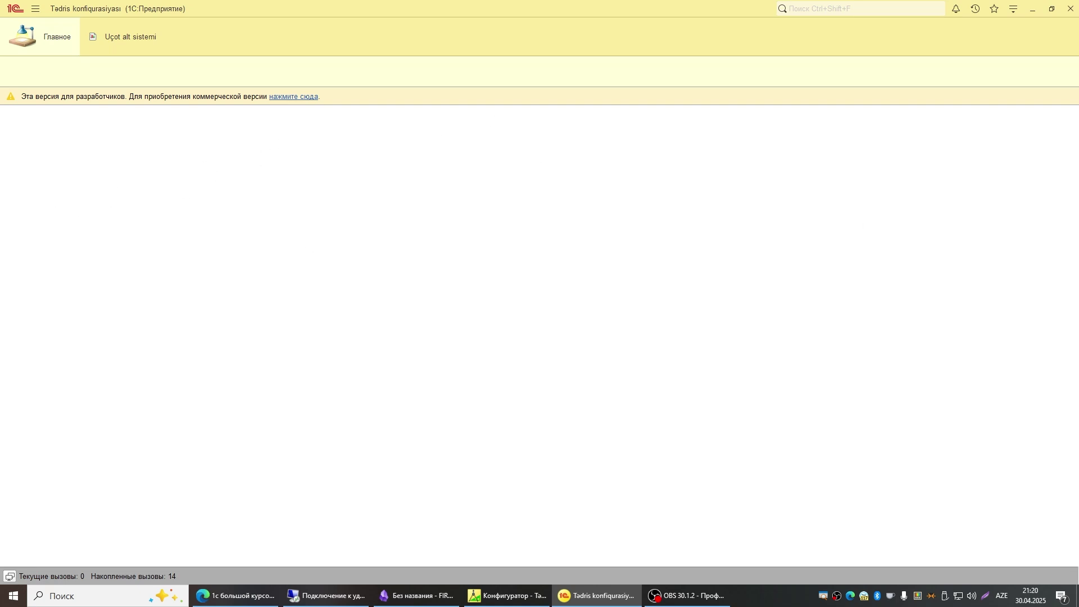
click(133, 42)
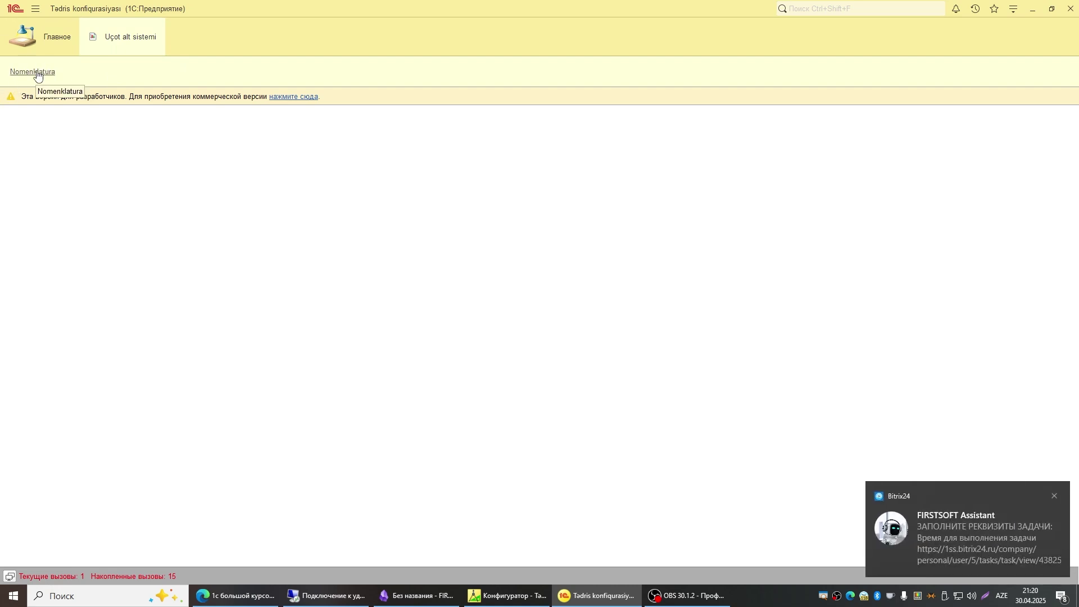
click(38, 73)
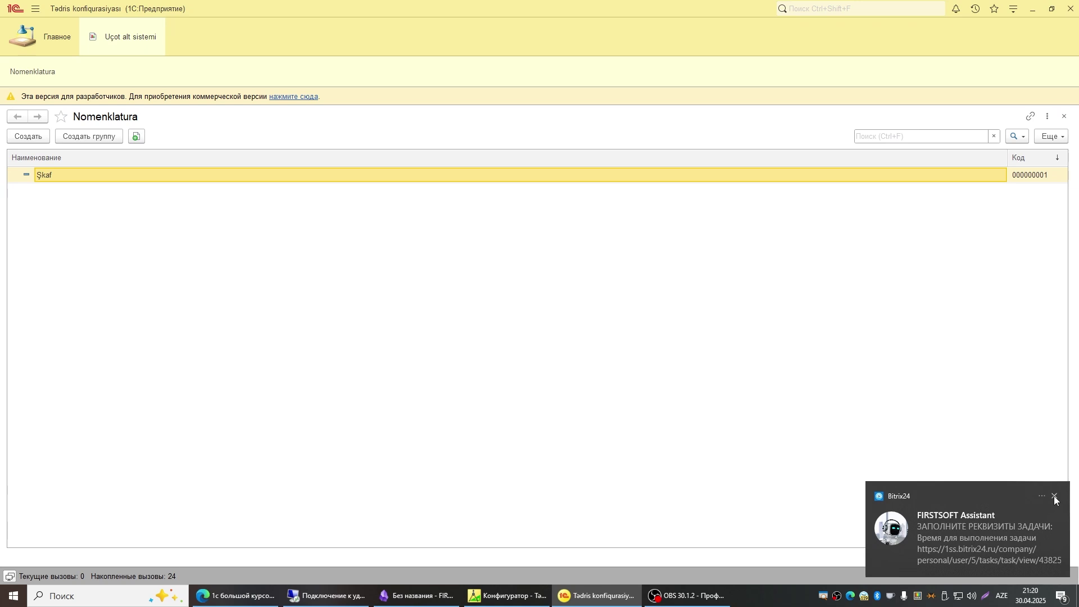
click(1054, 497)
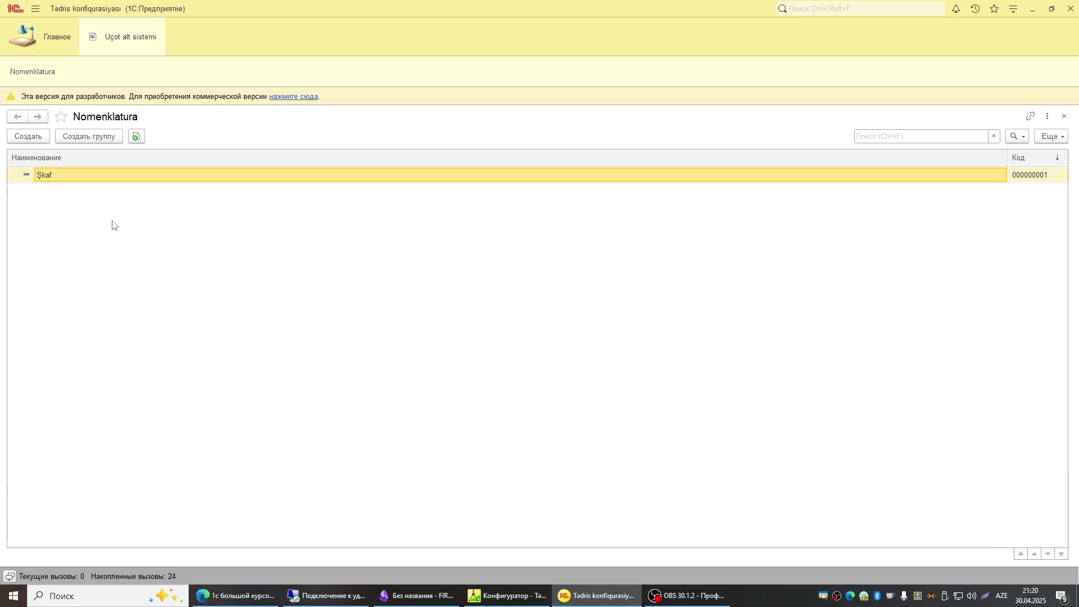
Switch to the Configurator, review the hierarchy settings of the Nomenklatura catalog, and return to 1C:Enterprise
click(506, 595)
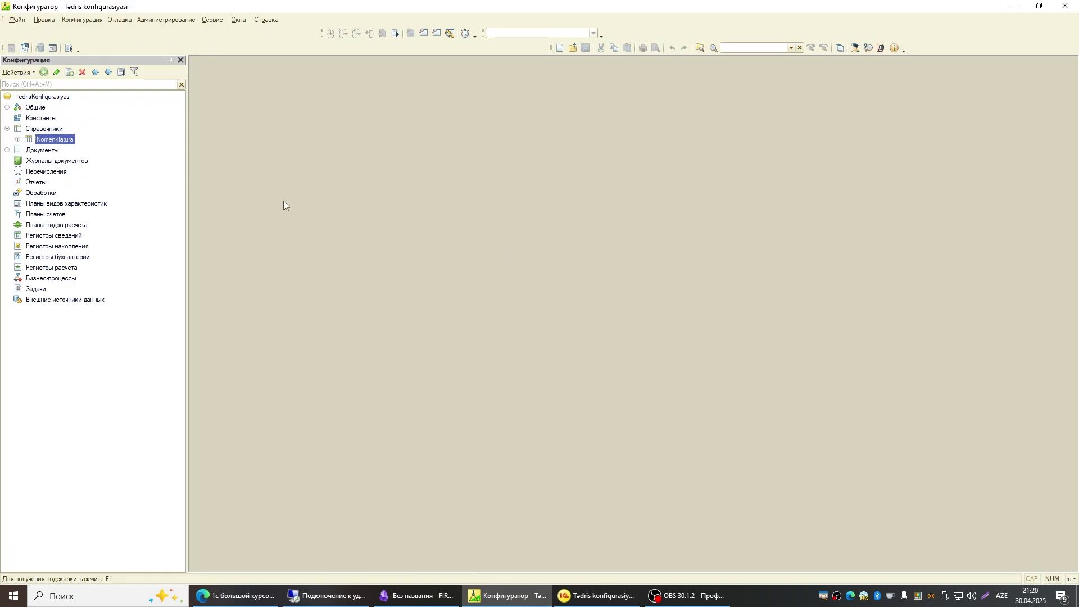
double_click(63, 144)
click(295, 189)
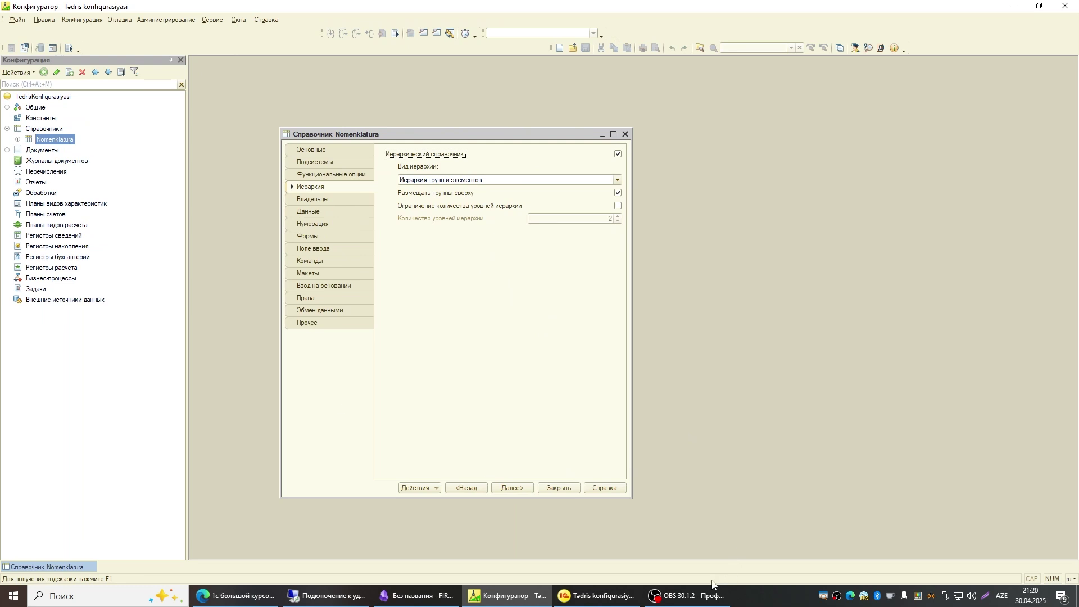
click(622, 589)
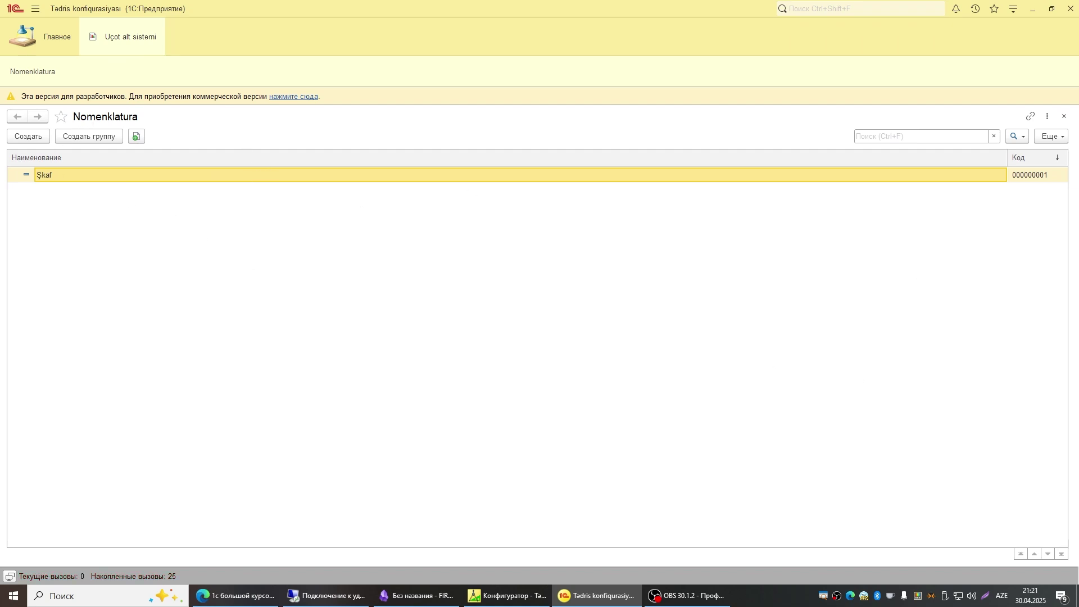
Create a group named Mebel in the Nomenklatura list, view the parent choices but leave the parent empty, and save and close it
click(100, 135)
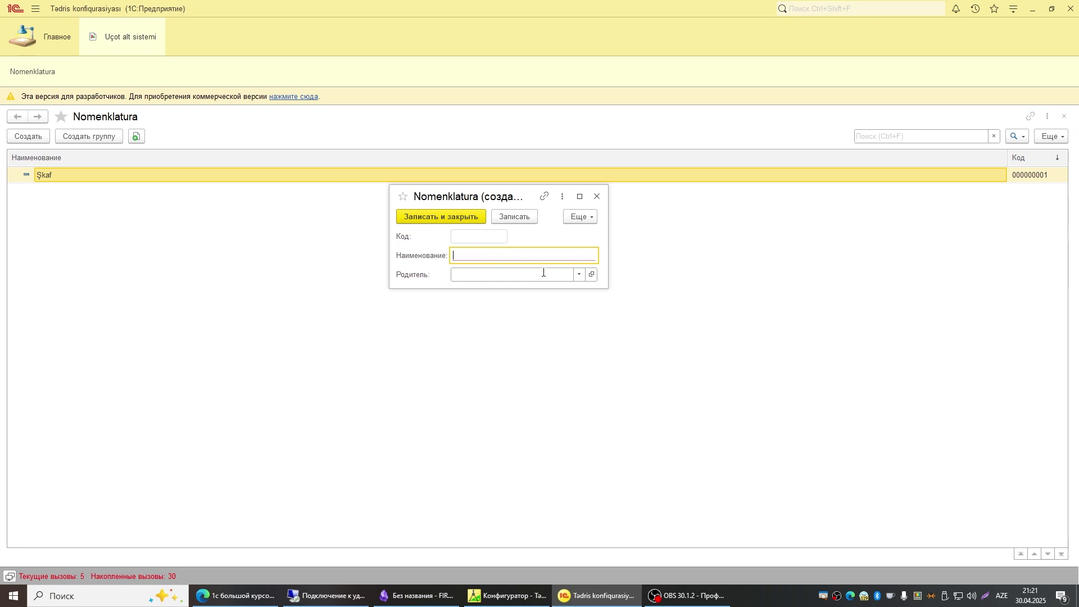
click(579, 274)
click(513, 308)
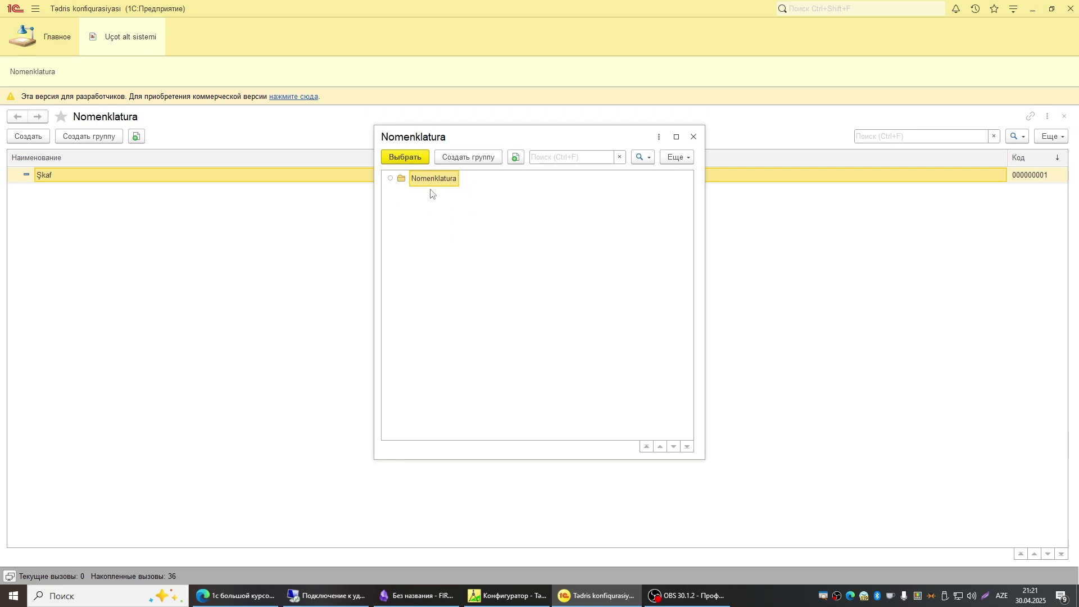
click(693, 136)
click(503, 255)
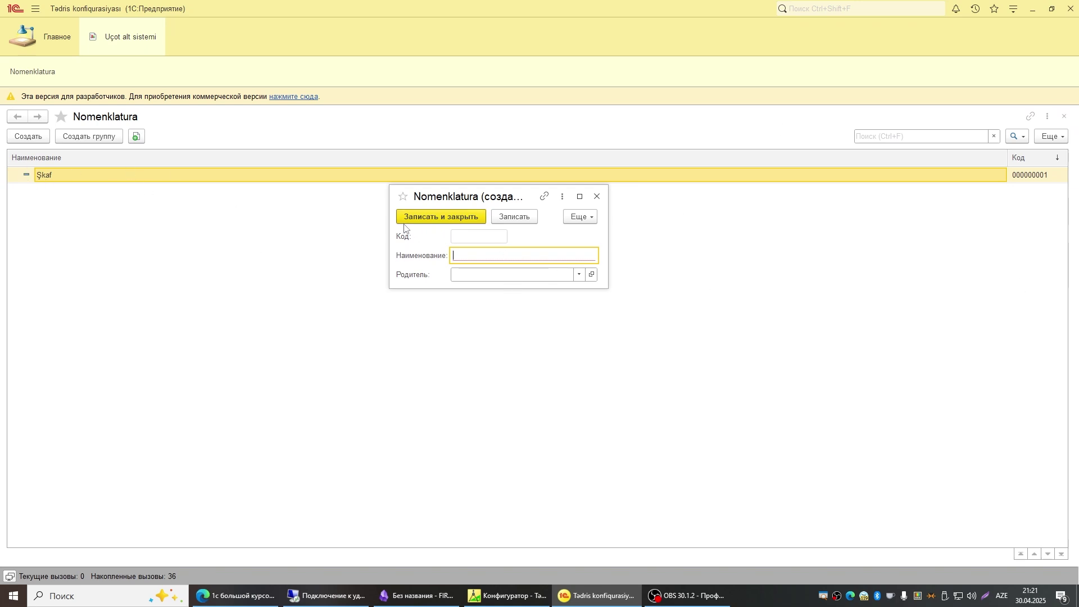
text(M)
text(ebel)
key(Tab)
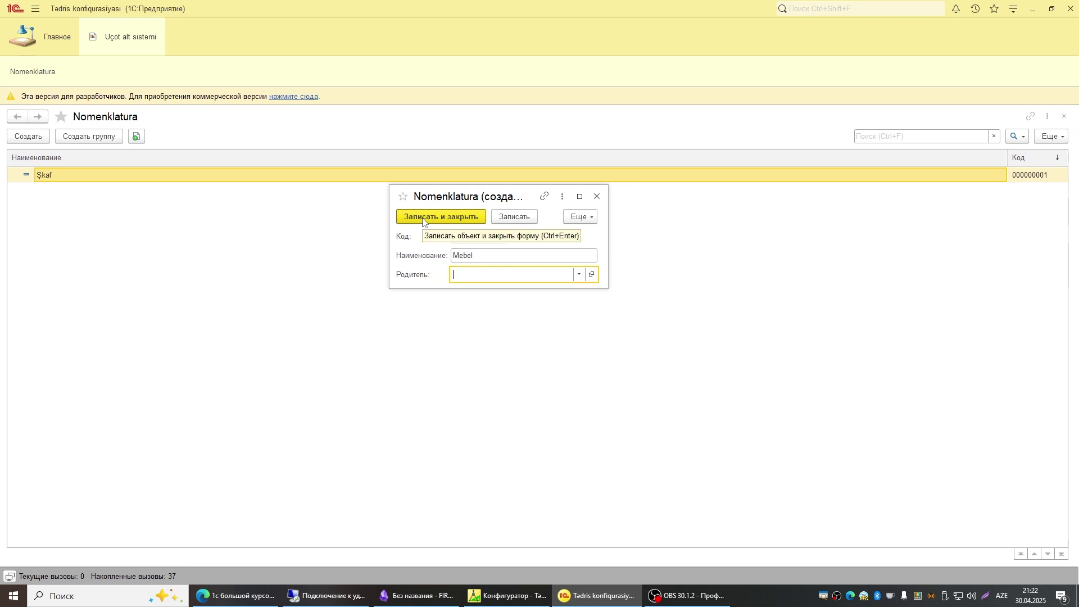
click(423, 217)
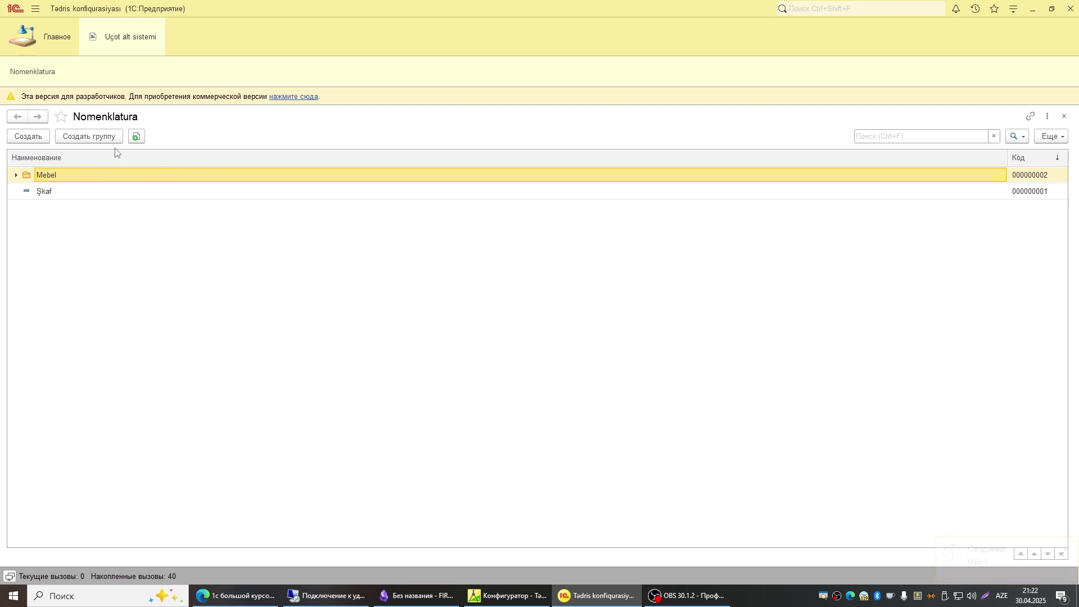
Check the contents of the Mebel group and view the commands available for the Şkaf item
click(17, 175)
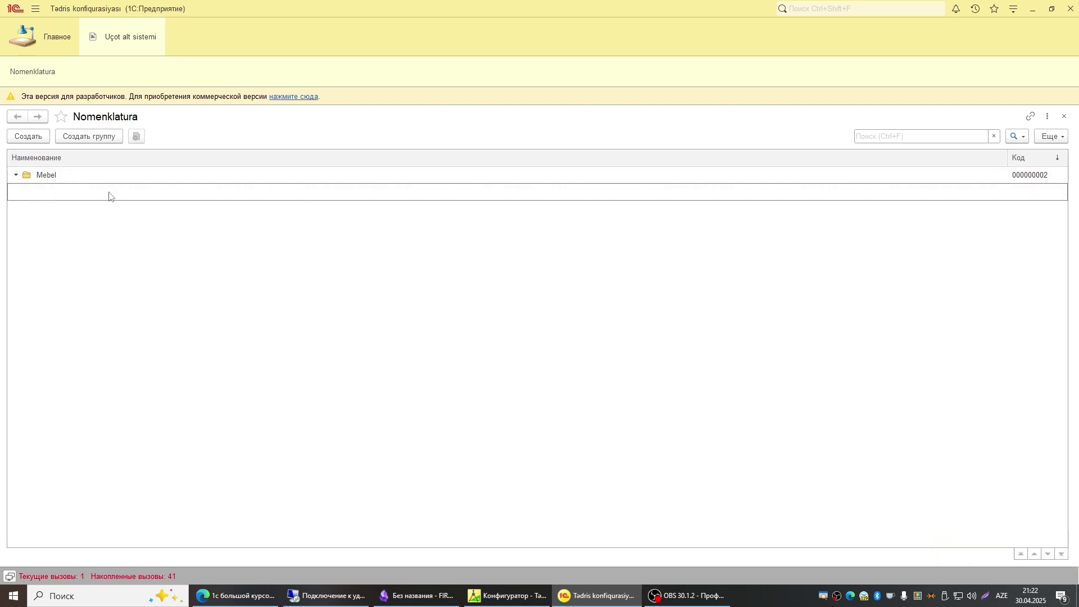
click(16, 175)
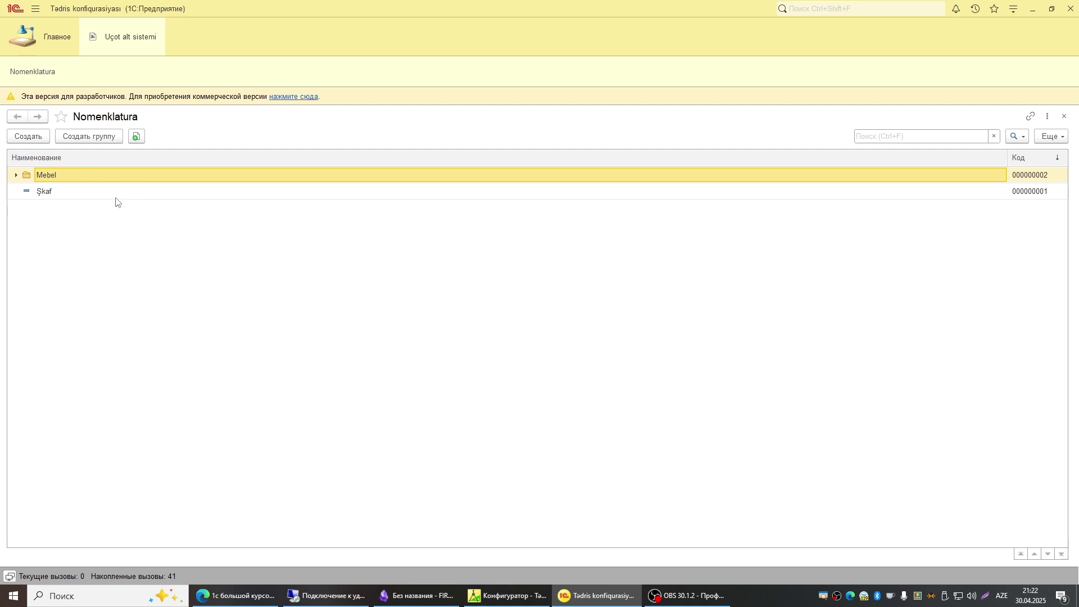
click(47, 192)
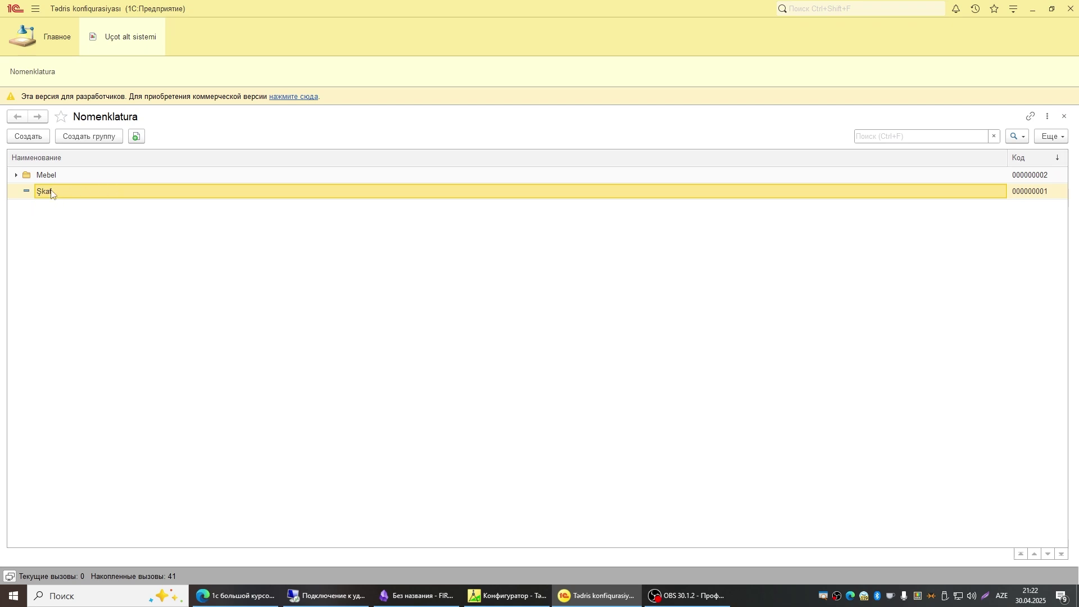
mouse_move(51, 194)
mouse_down()
mouse_move(54, 182)
mouse_move(45, 200)
mouse_up()
right_click(49, 193)
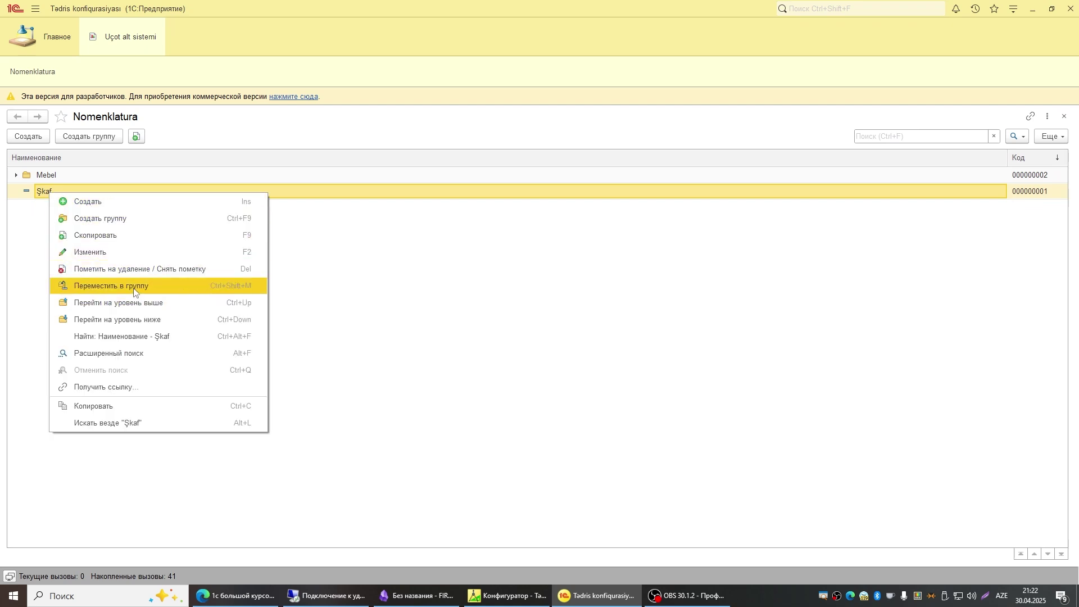
click(46, 220)
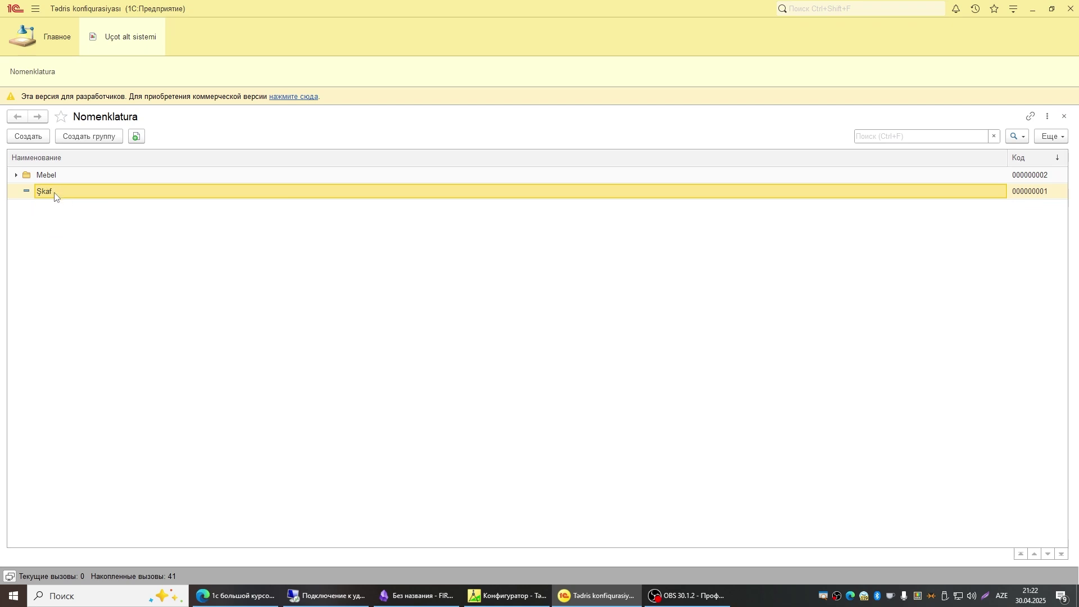
Set Mebel as the parent of the Şkaf item, save and close it, and expand the Mebel group
double_click(55, 194)
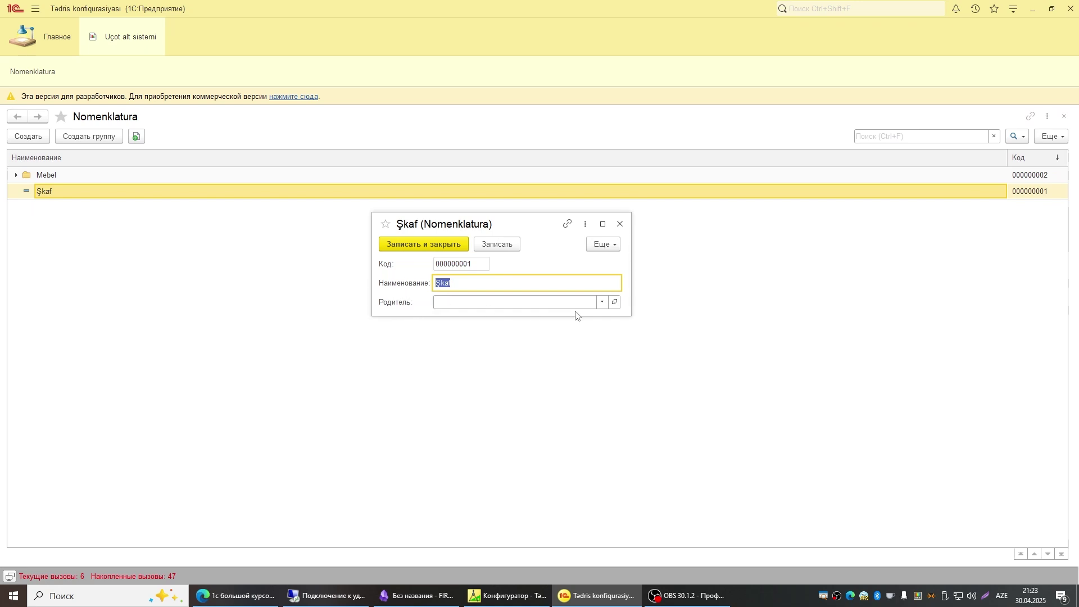
click(602, 302)
click(481, 376)
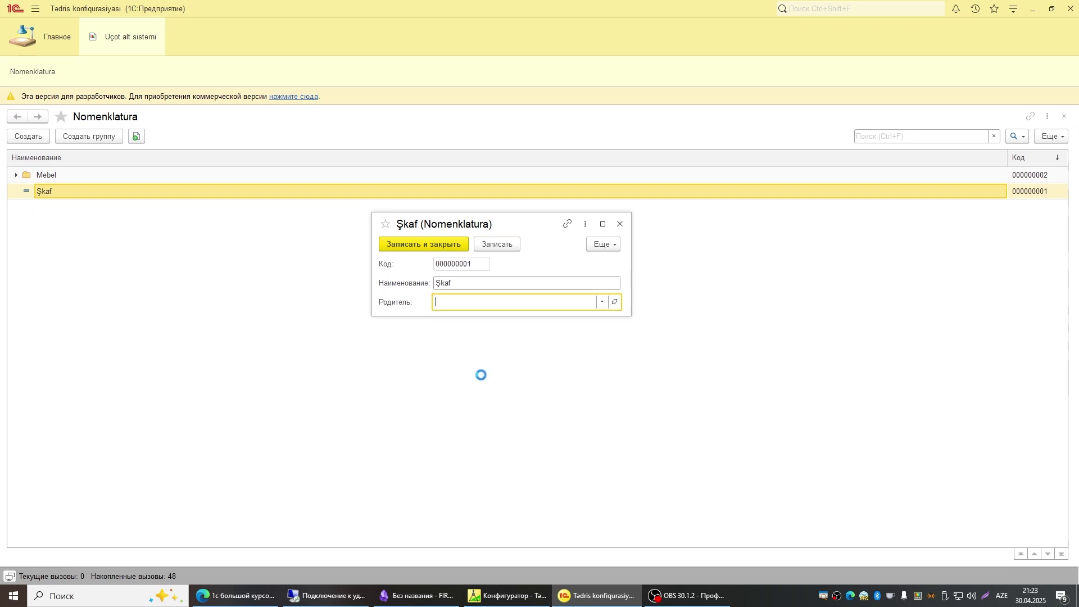
double_click(429, 194)
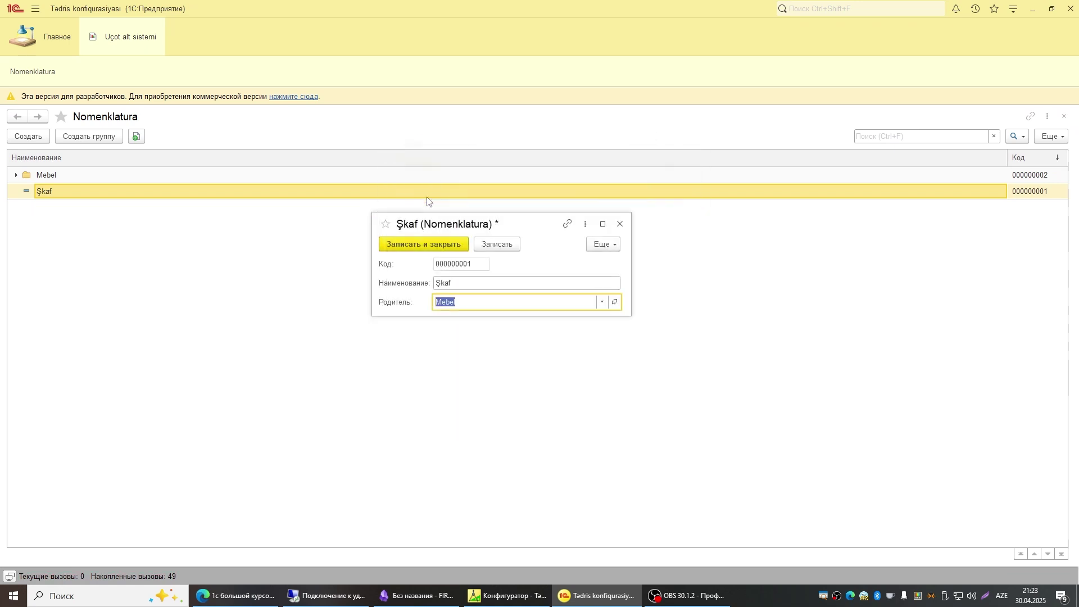
click(438, 247)
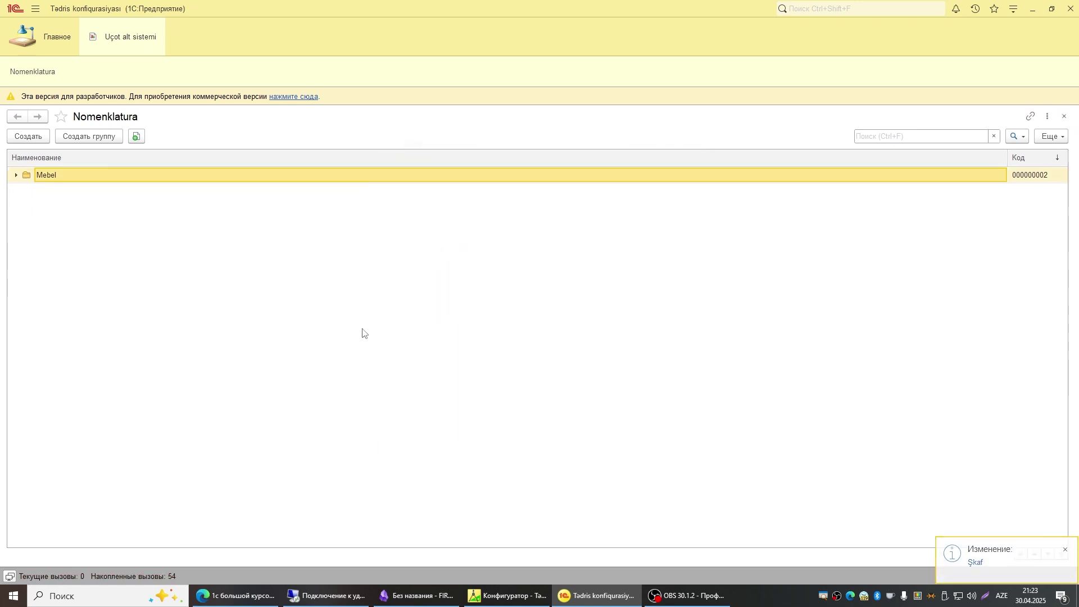
double_click(25, 179)
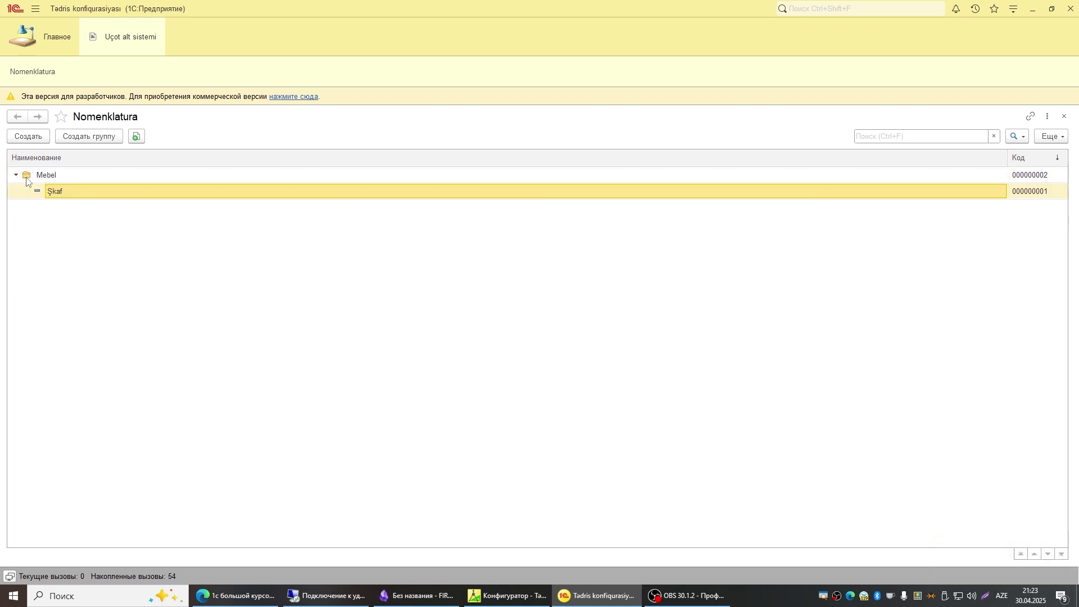
Move the Şkaf item out of Mebel to the Nomenklatura root level and collapse the Mebel group
mouse_move(60, 195)
mouse_down()
mouse_move(16, 179)
mouse_move(44, 177)
mouse_move(50, 191)
mouse_up()
right_click(50, 191)
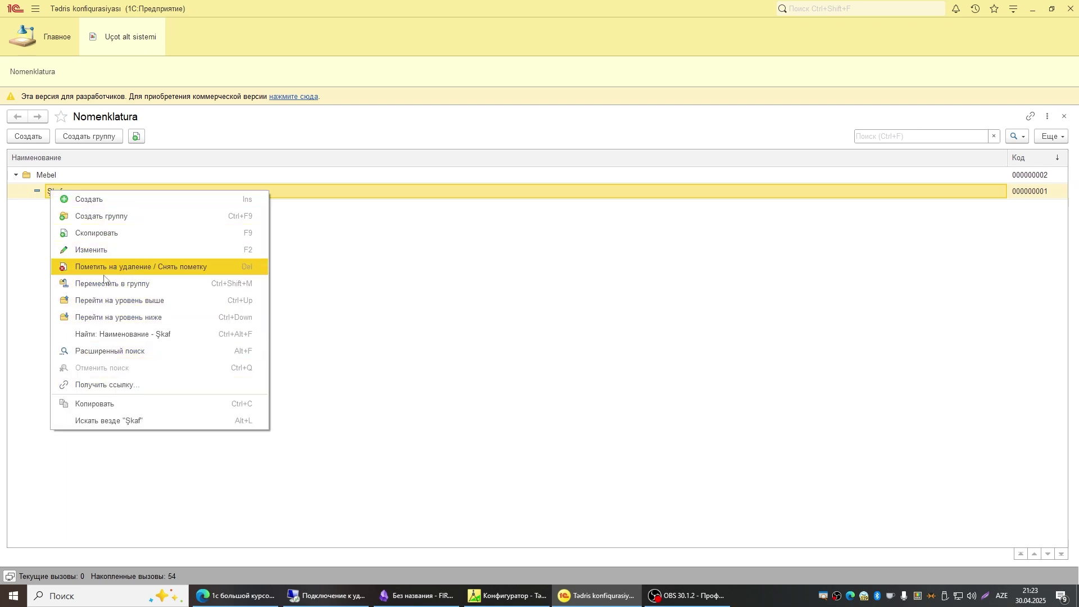
click(123, 285)
double_click(410, 177)
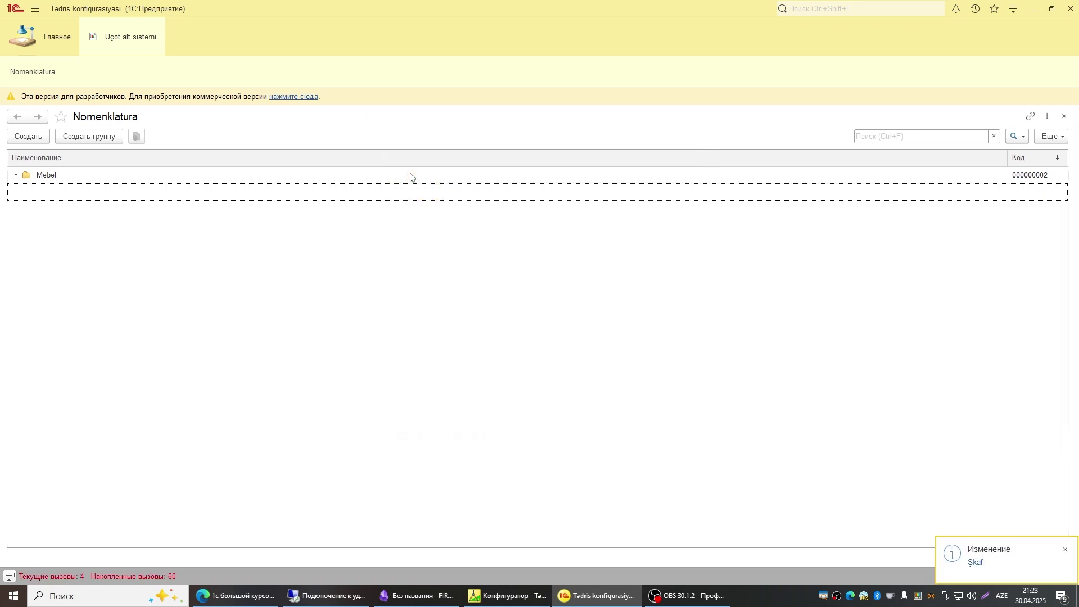
click(16, 179)
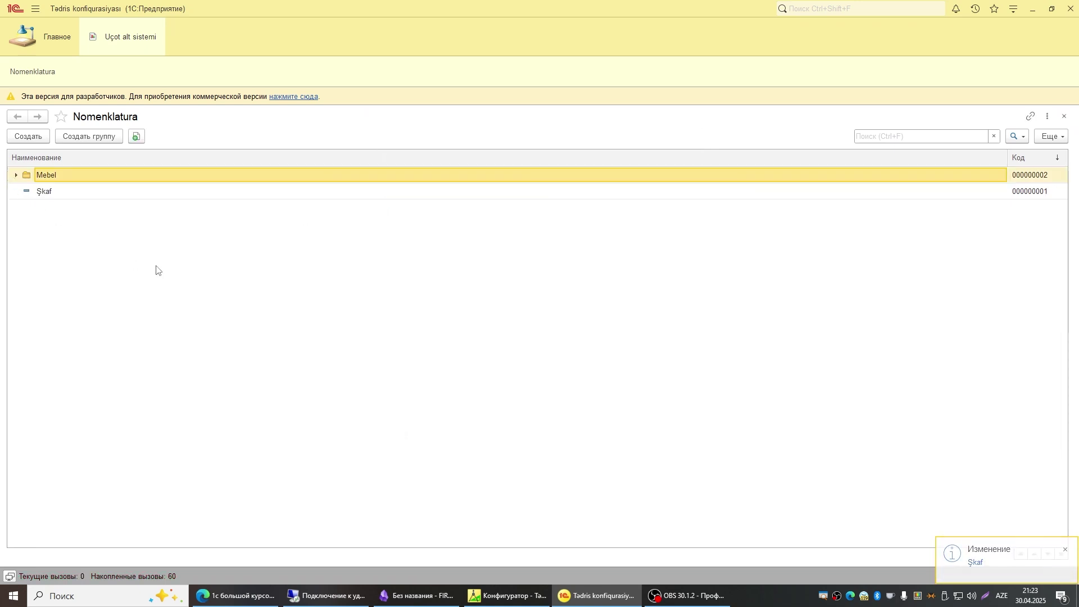
Move the Şkaf item from the root level back into the Mebel group and expand the group
drag(52, 194, 64, 175)
click(15, 176)
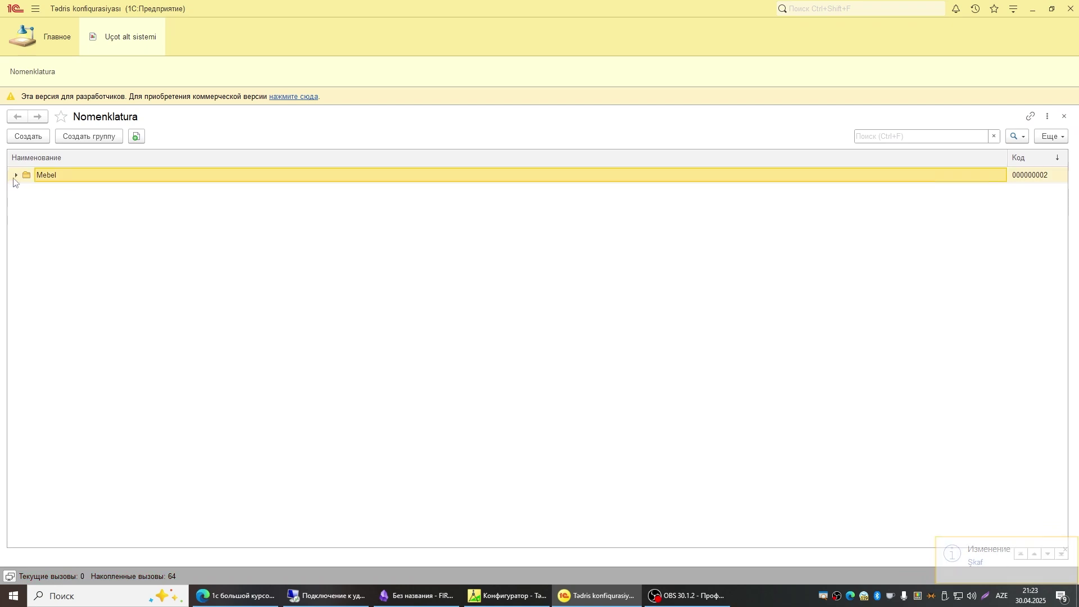
click(15, 176)
Run the move-to-group command on Şkaf with Mebel as the target, check the group's contents, and collapse it
right_click(63, 193)
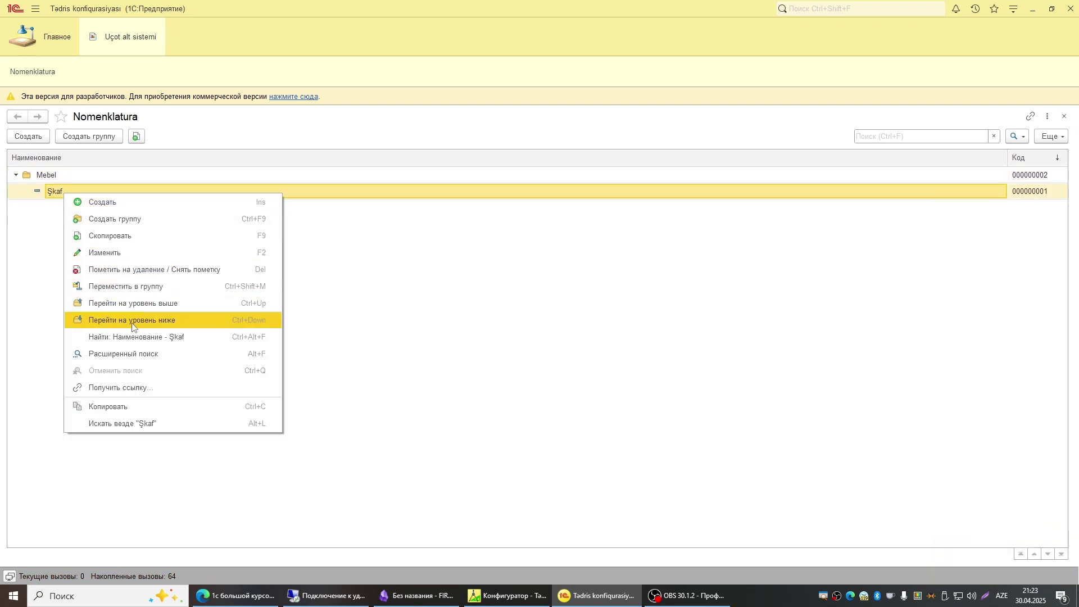
click(136, 287)
double_click(433, 191)
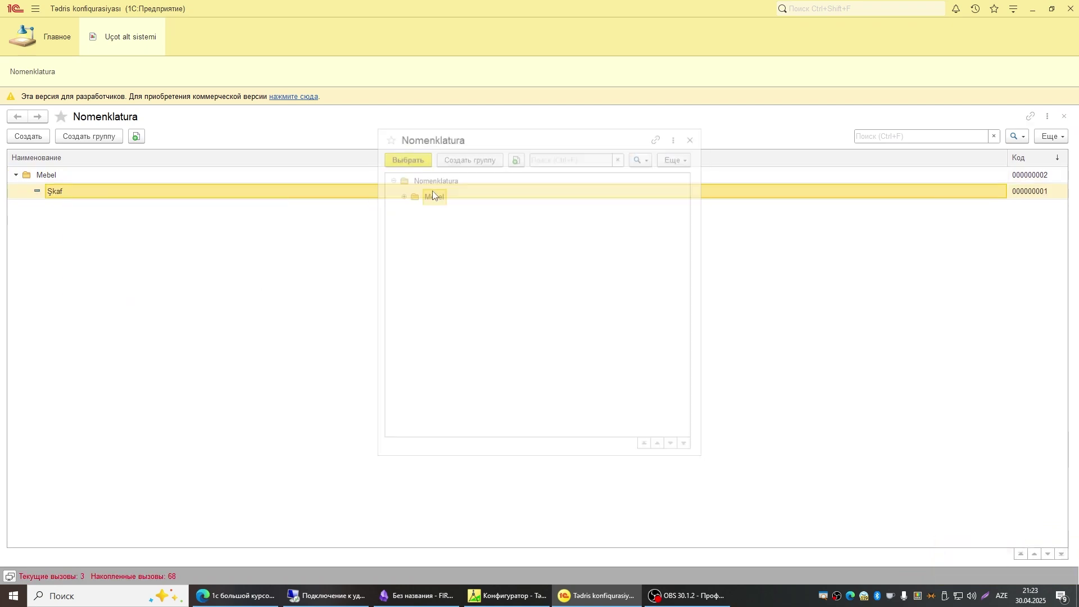
click(17, 177)
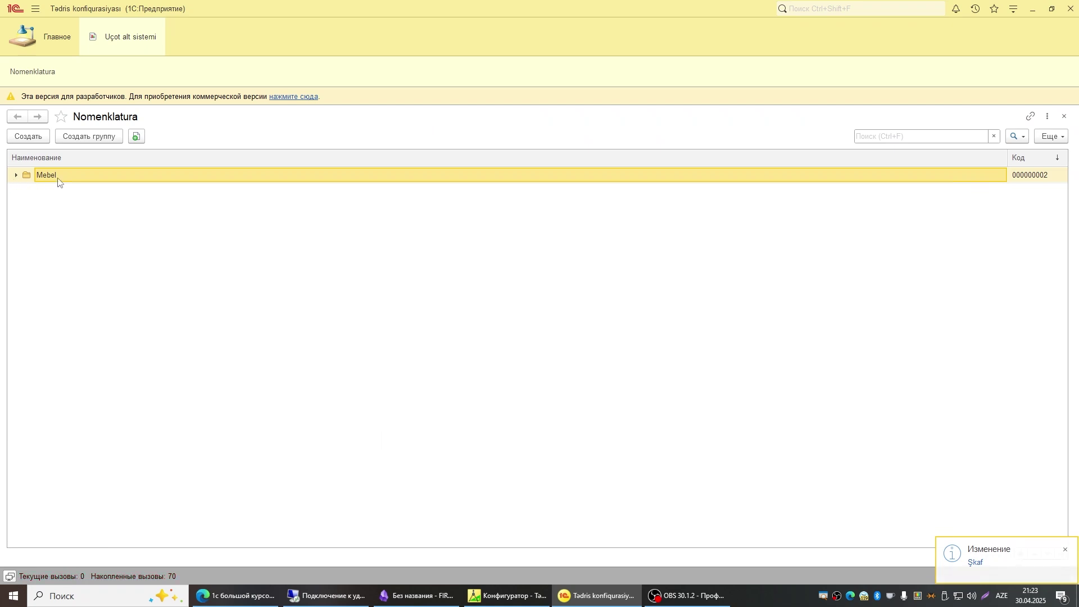
click(15, 174)
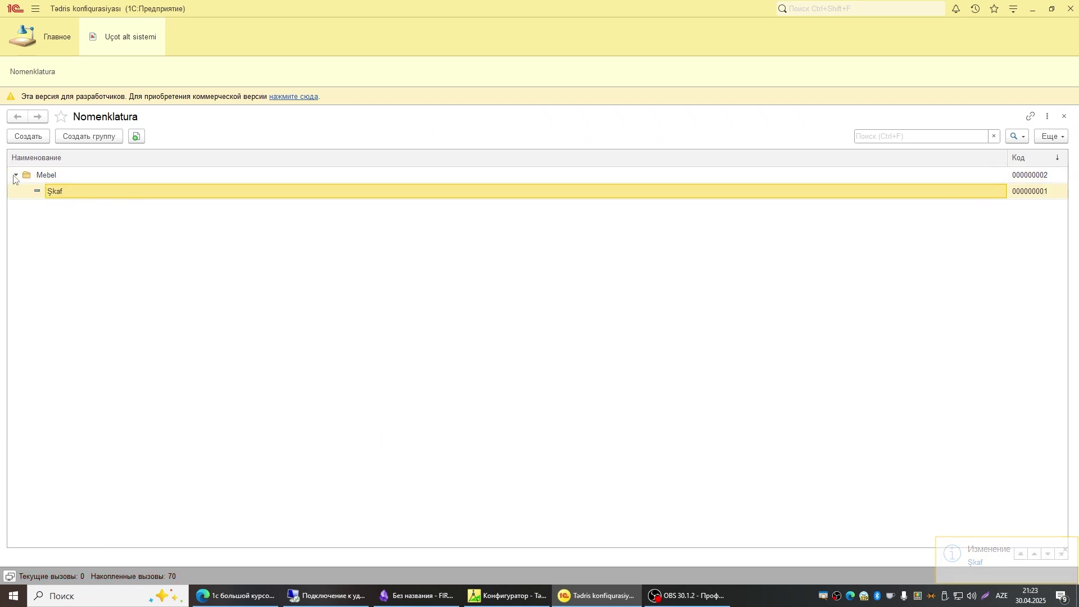
click(27, 177)
click(16, 177)
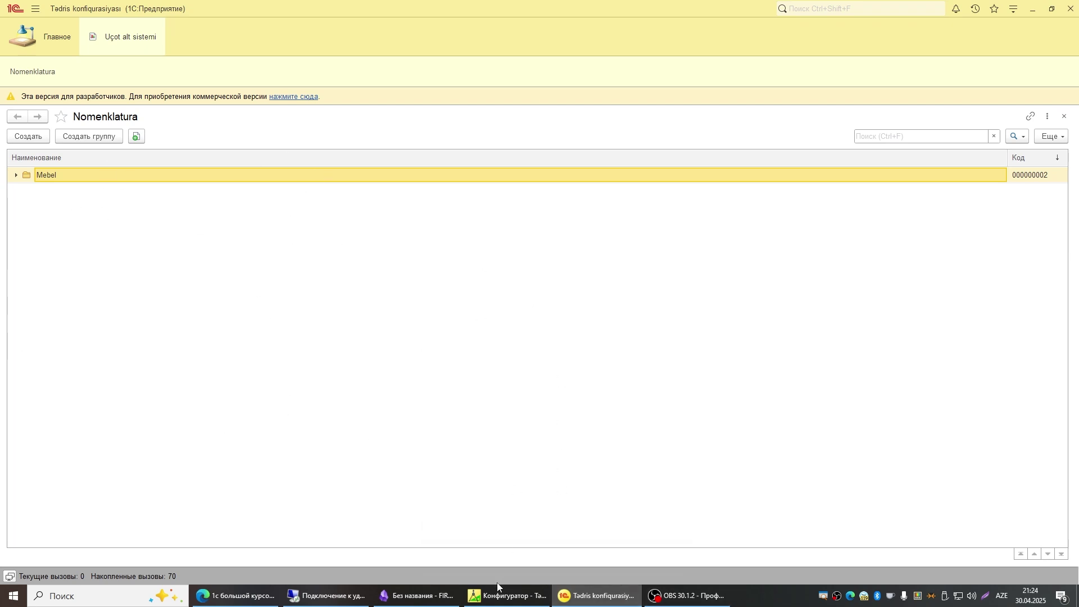
Review the Nomenklatura hierarchy settings in the Configurator, return to 1C:Enterprise, and expand the Mebel group
click(506, 596)
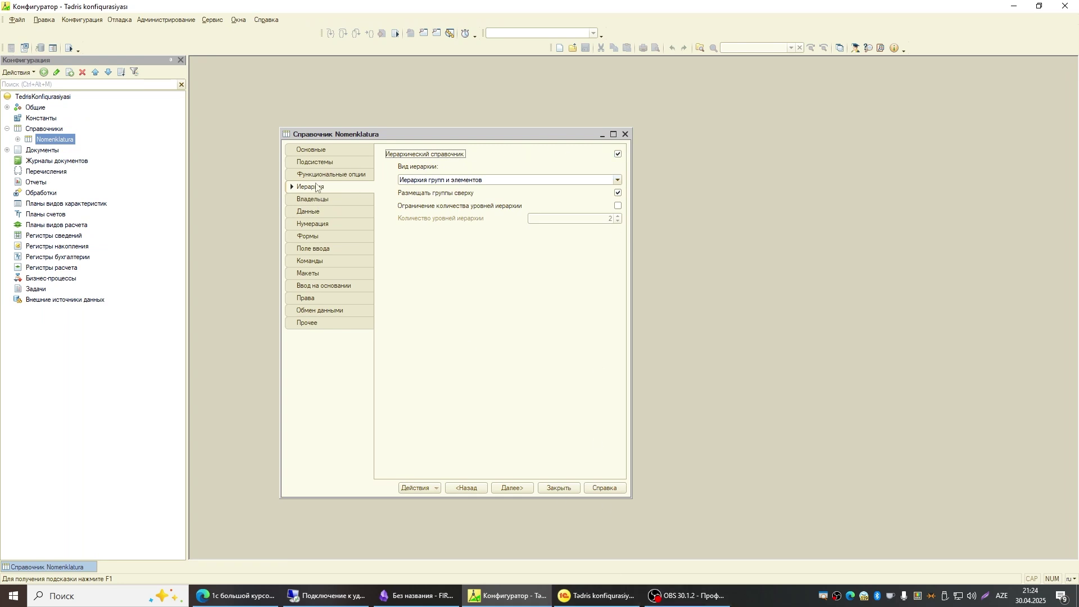
drag(408, 132, 382, 125)
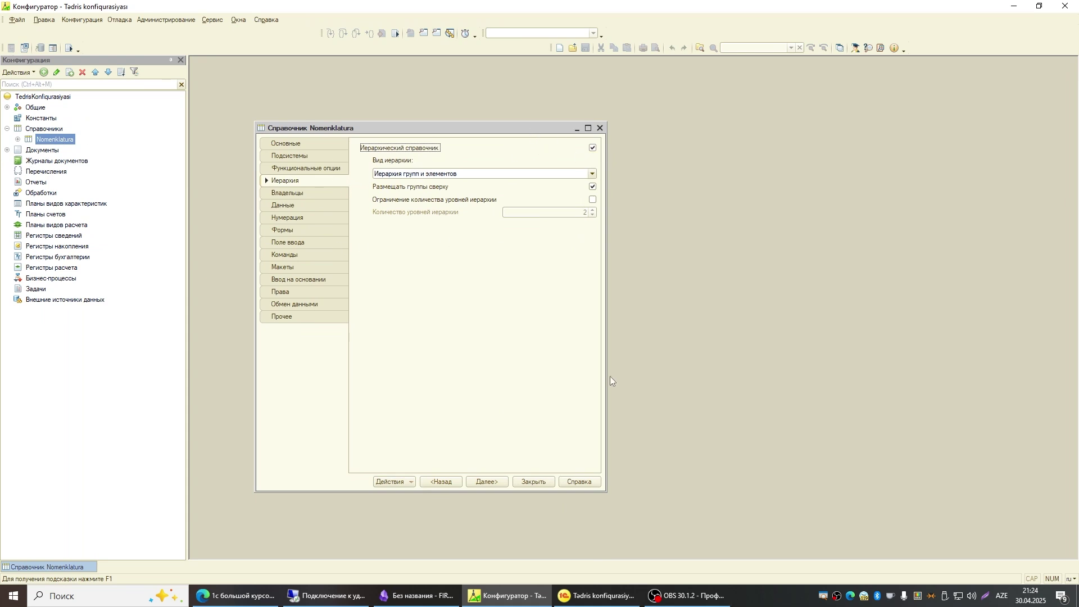
key(alt+Tab)
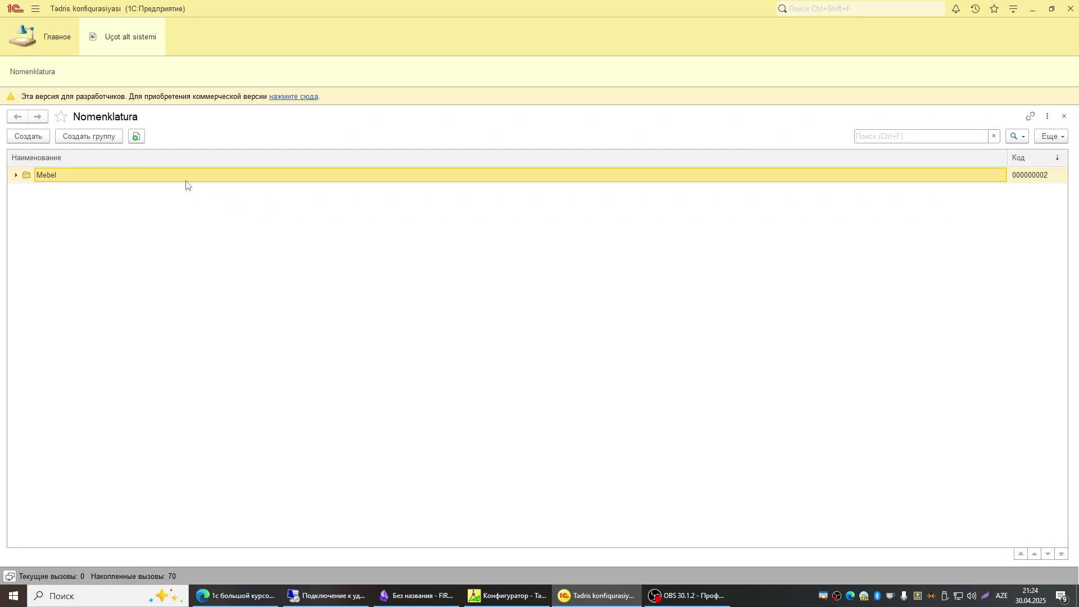
click(16, 176)
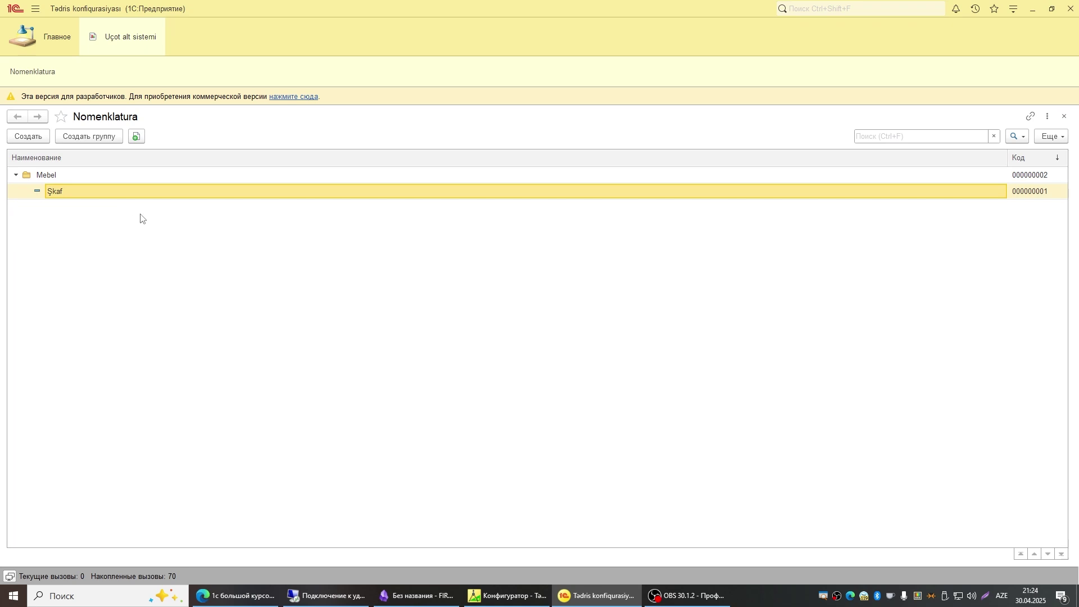
Switch to the Configurator, close the Nomenklatura catalog's properties, and expand its branch in the configuration tree
click(505, 596)
click(495, 595)
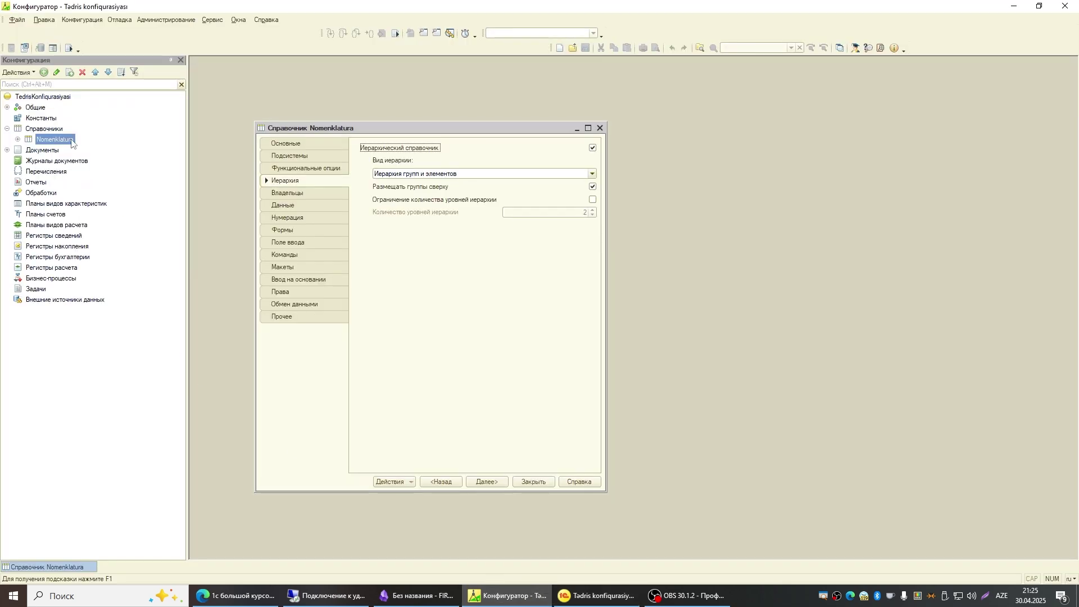
click(46, 131)
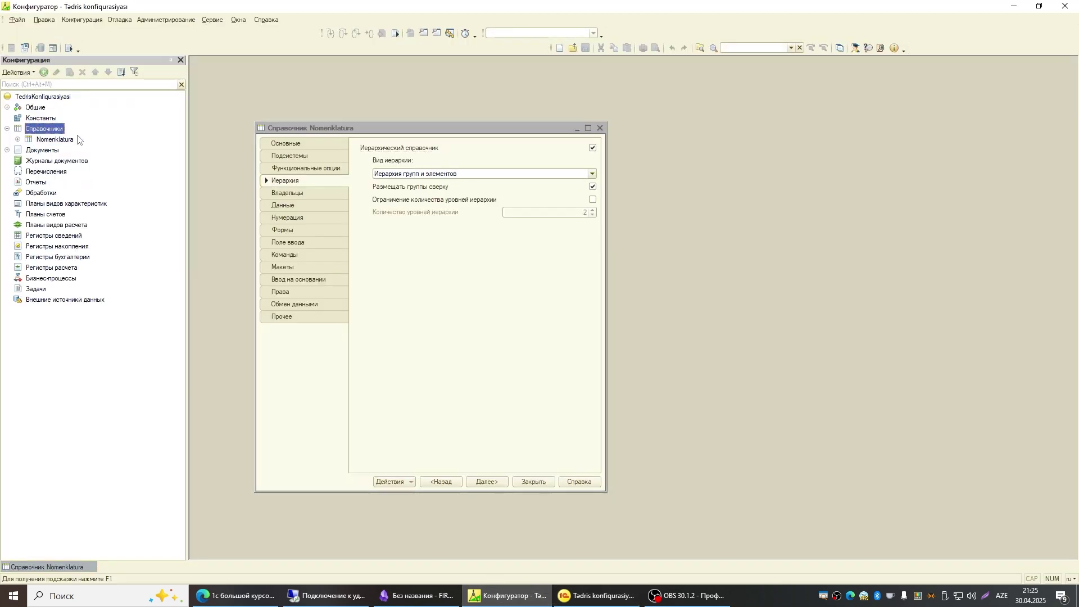
click(49, 144)
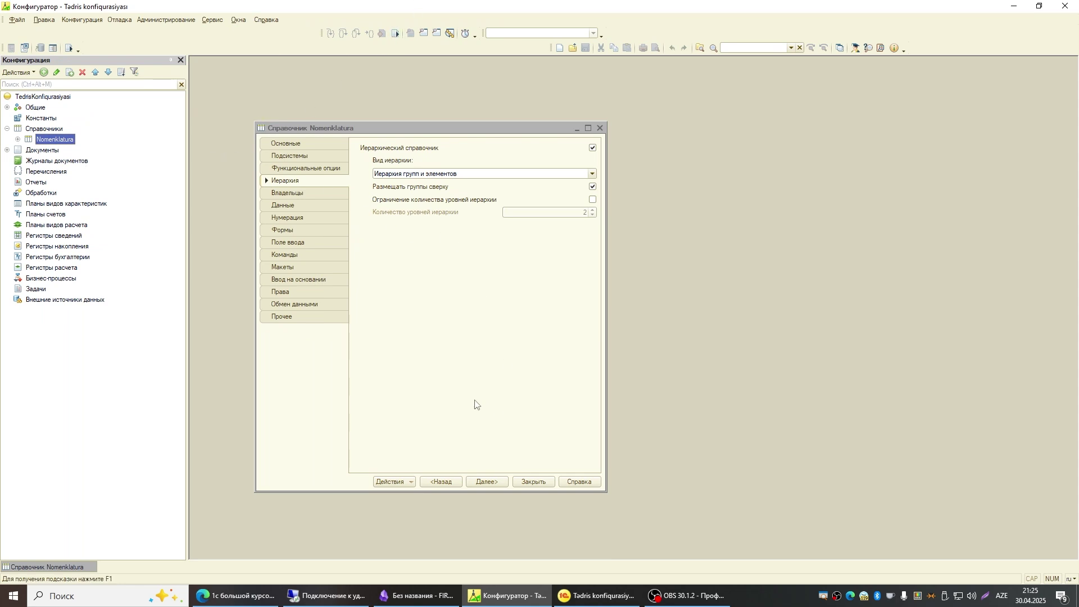
click(600, 130)
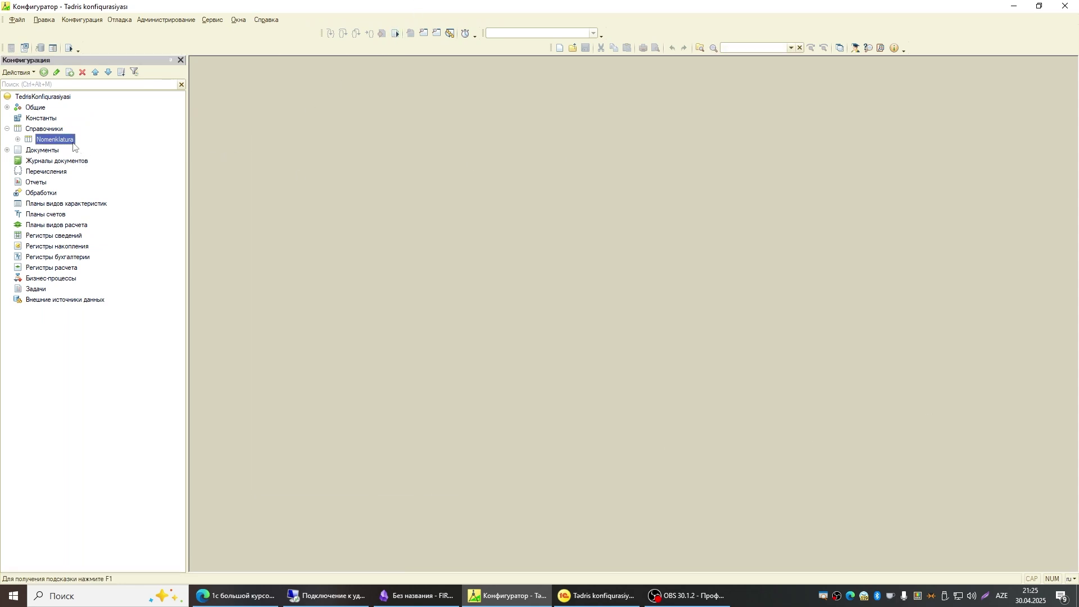
click(17, 139)
click(17, 139)
click(17, 138)
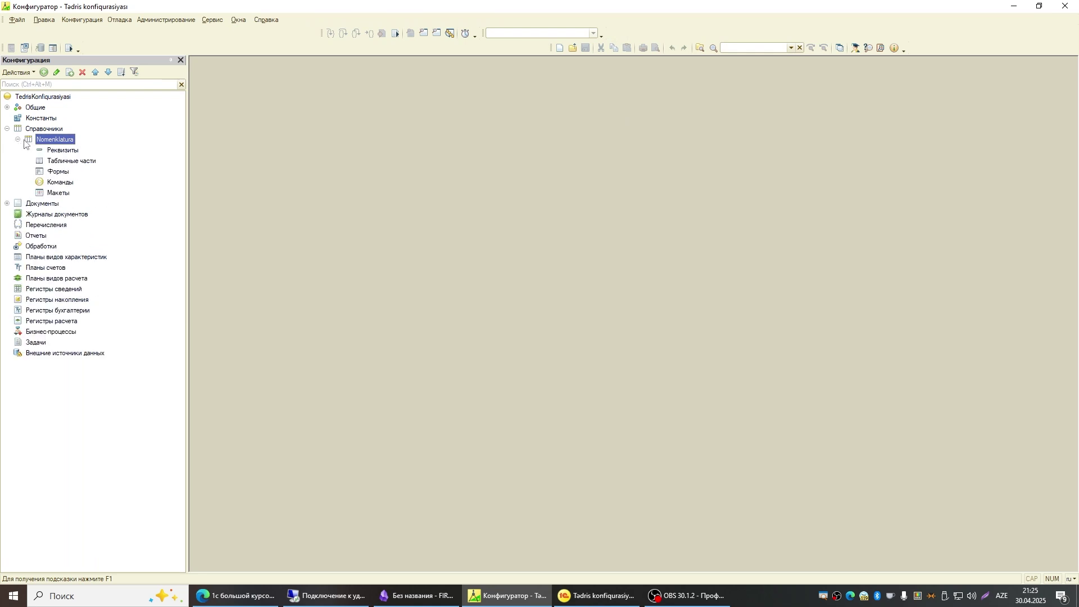
Open the Nomenklatura catalog's properties, view its data settings, and close the properties
double_click(48, 141)
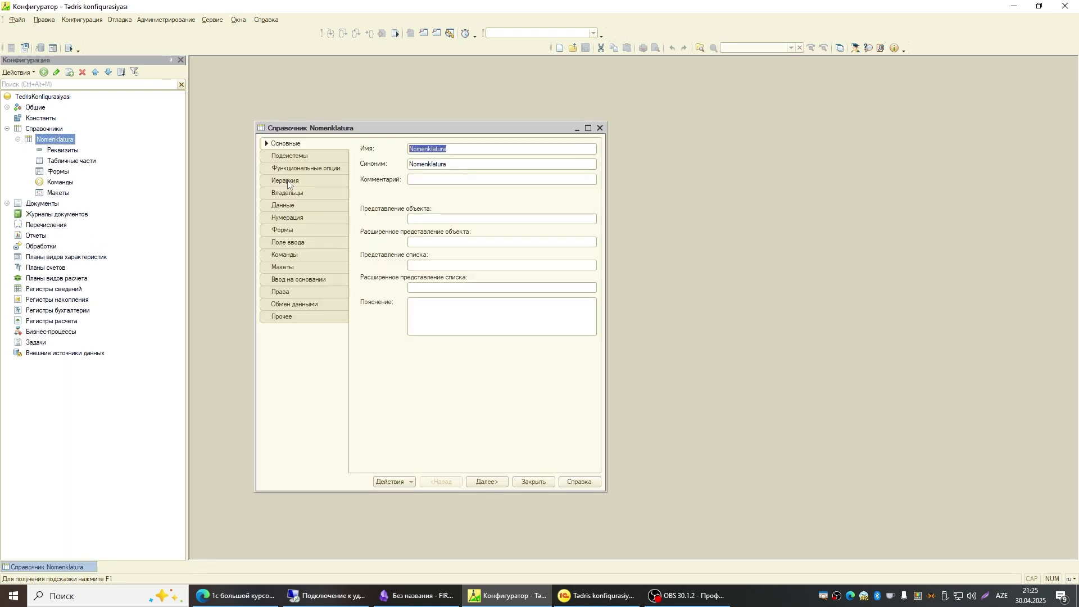
click(287, 207)
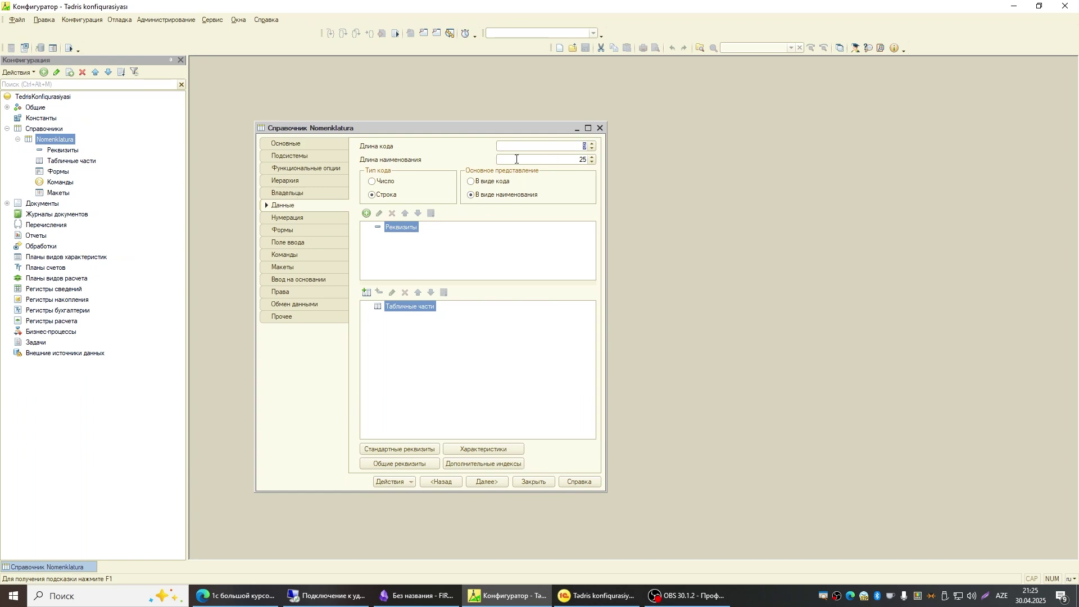
click(599, 128)
click(18, 140)
click(17, 140)
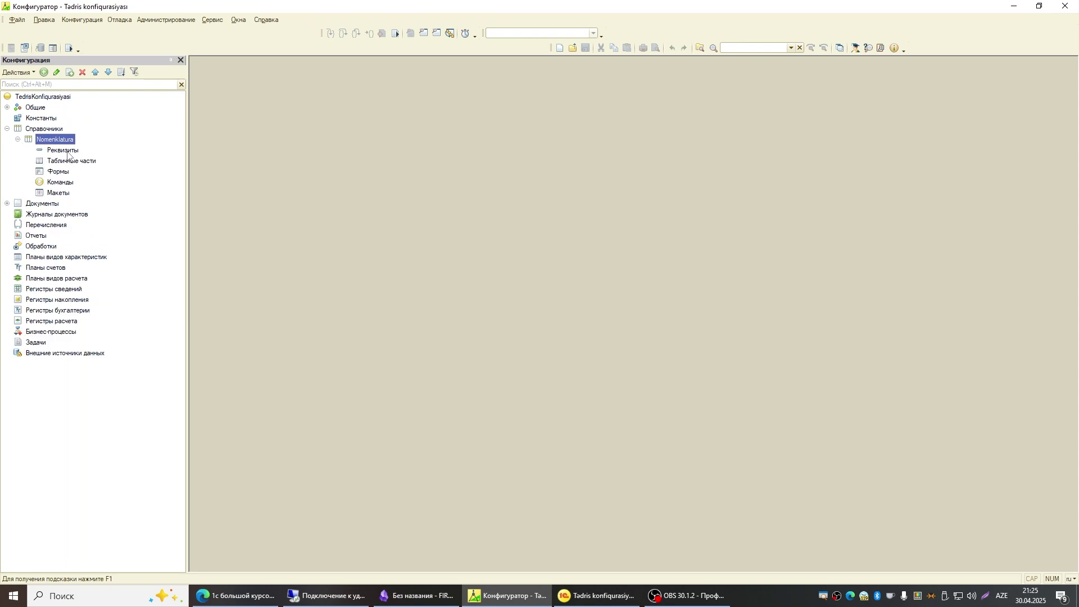
Examine the Nomenklatura catalog's subordinate branches for attributes, tabular sections, forms and commands in the configuration tree
click(66, 130)
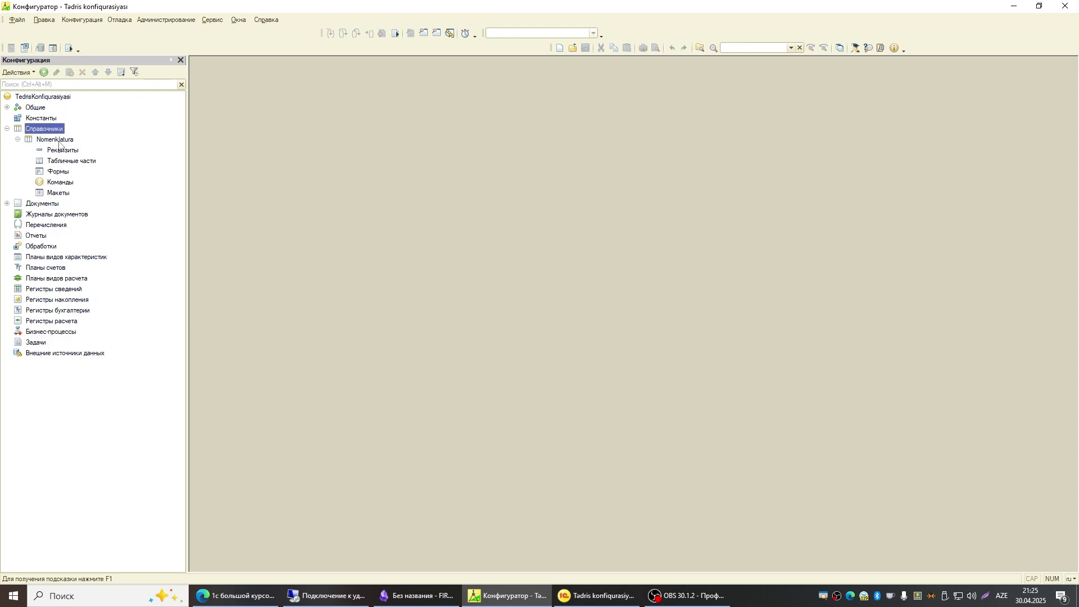
click(63, 151)
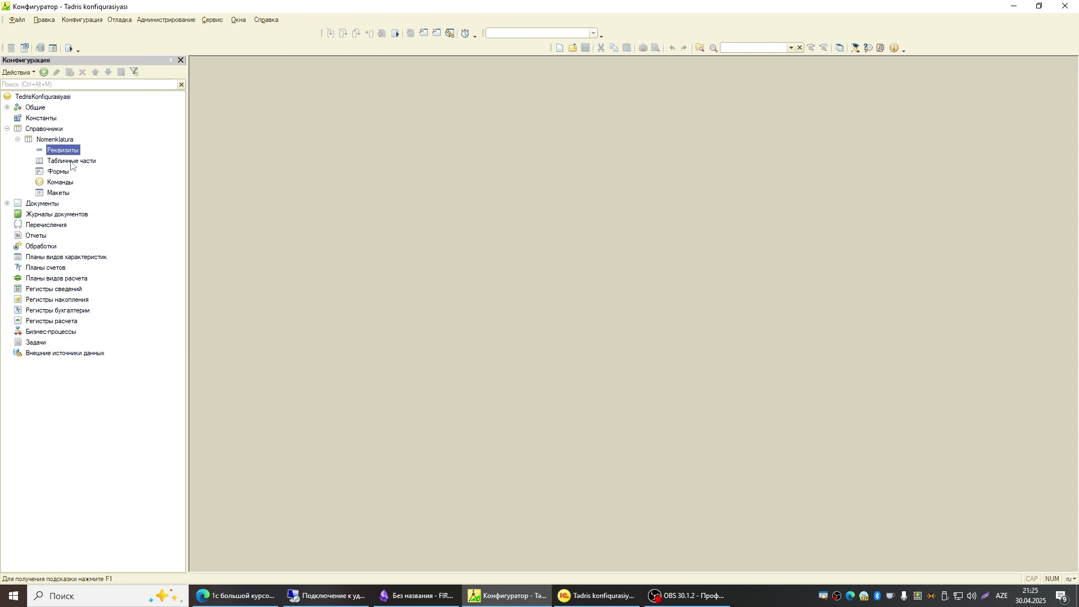
click(62, 172)
click(62, 183)
click(71, 163)
click(62, 154)
Open the Nomenklatura catalog's properties at the data settings and move the window away from the configuration tree
double_click(54, 139)
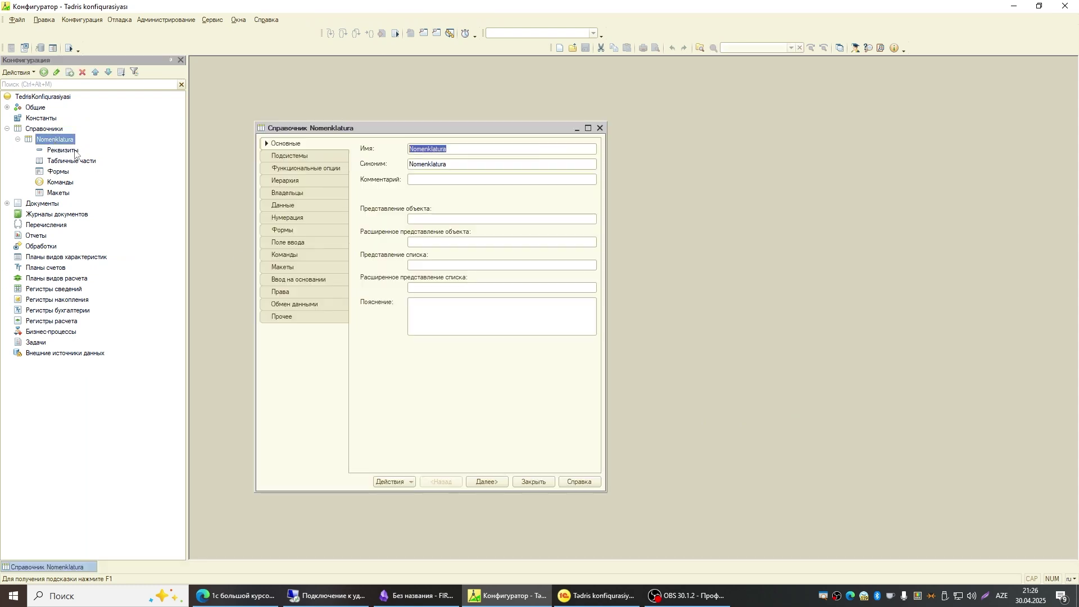
click(288, 206)
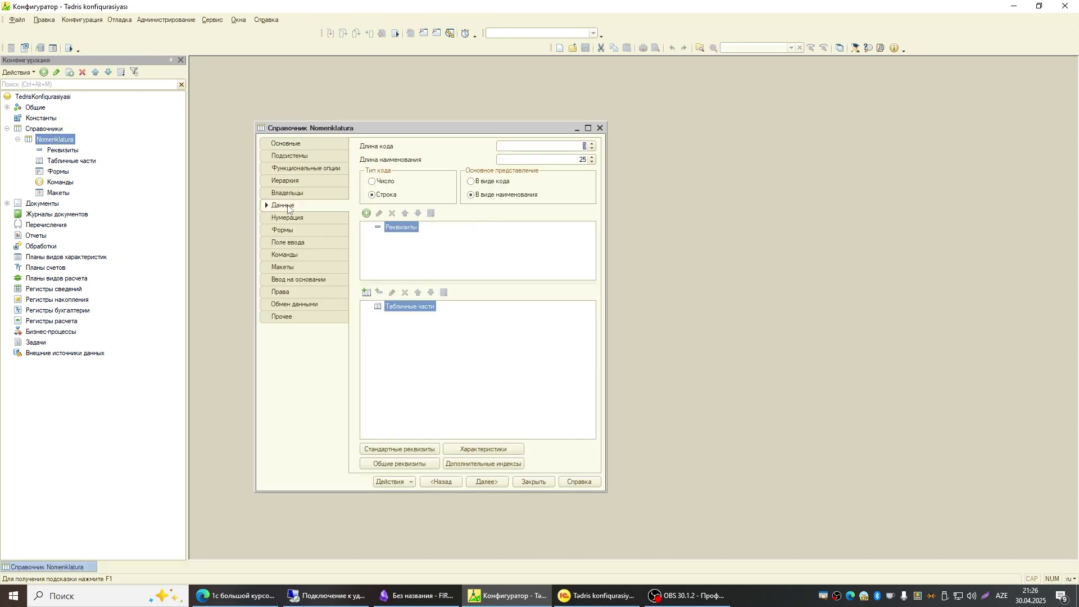
click(56, 151)
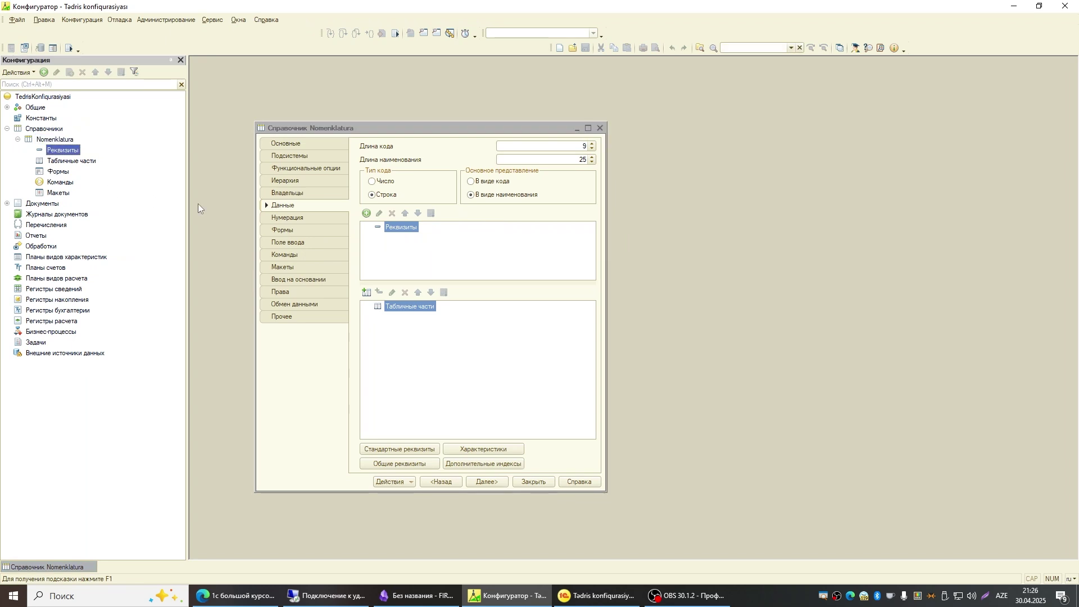
drag(348, 128, 397, 127)
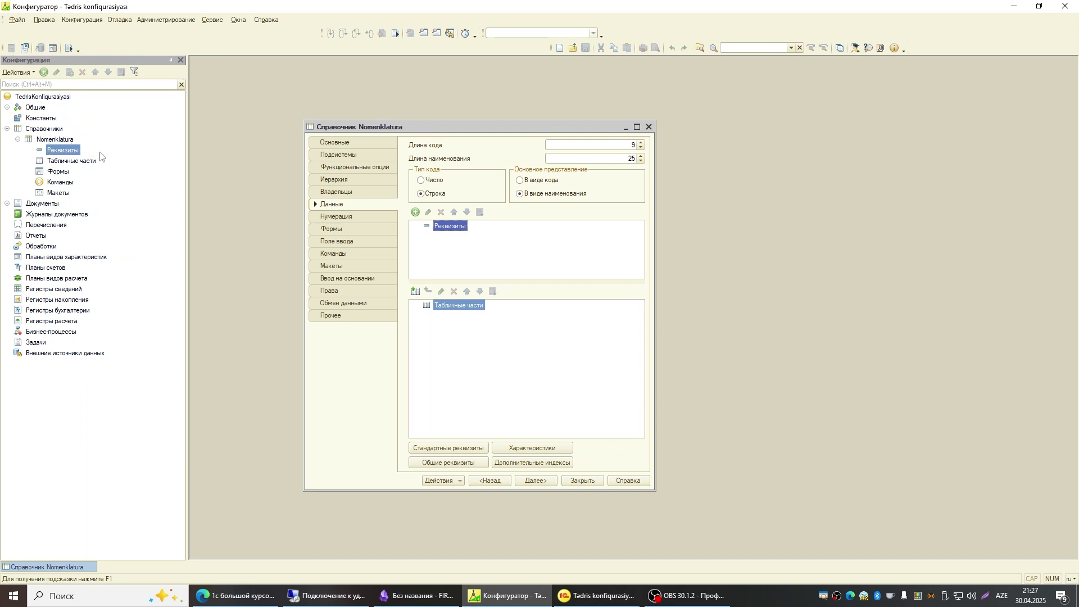
Add a new attribute to the Nomenklatura catalog and select it in the catalog's attribute list
click(415, 214)
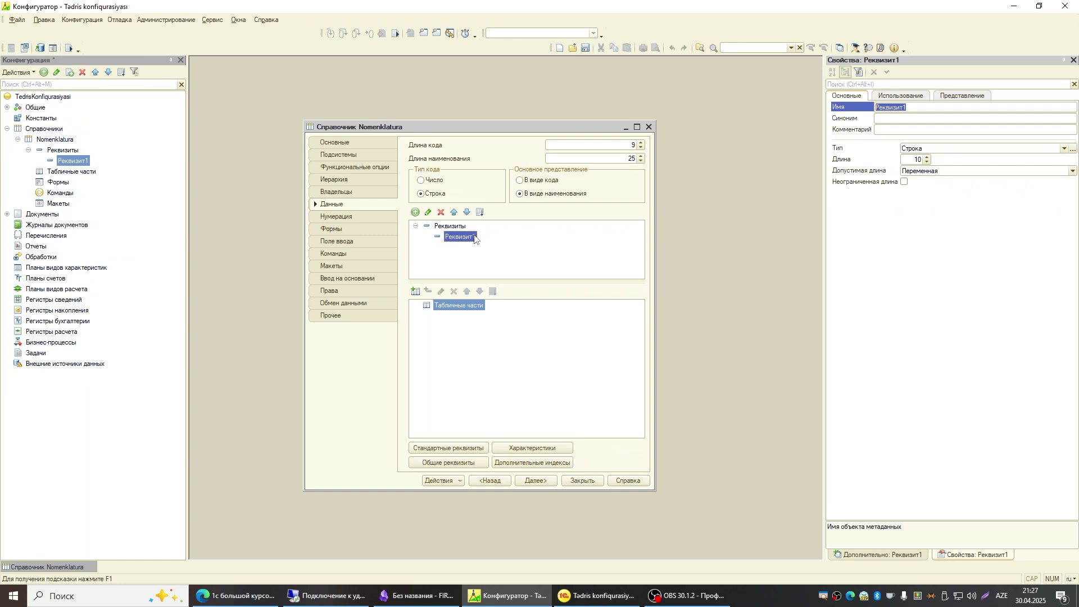
click(74, 161)
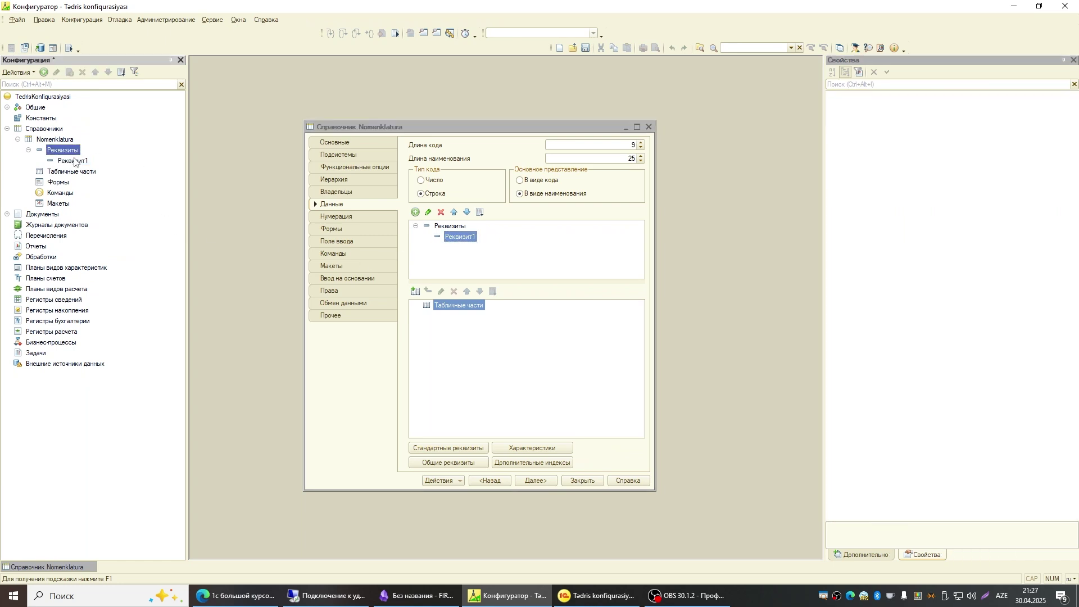
click(452, 227)
click(459, 237)
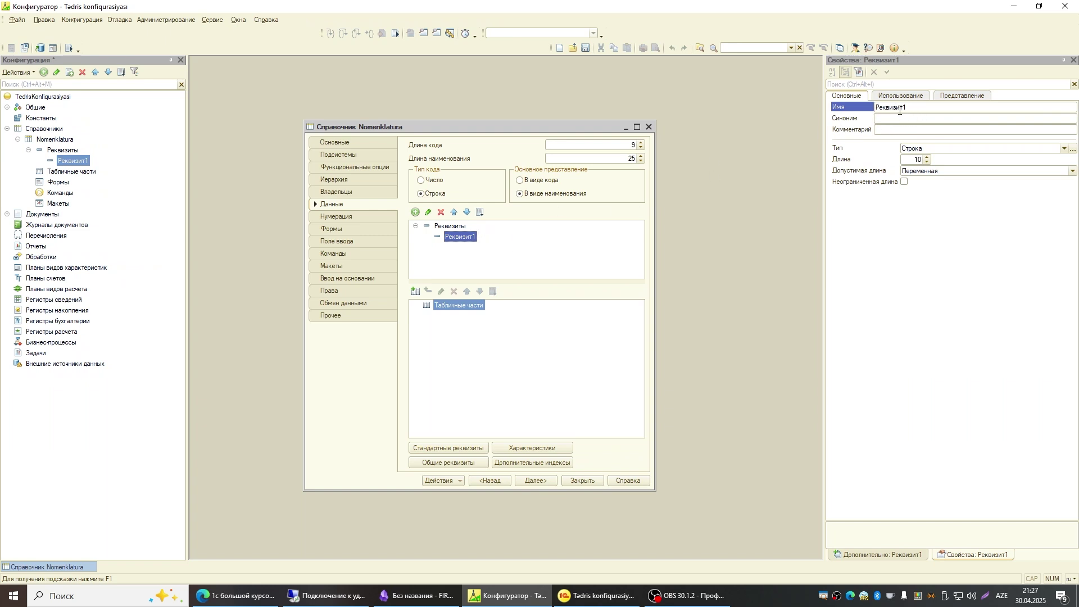
Name the new Nomenklatura attribute OlchuVahidi
click(926, 115)
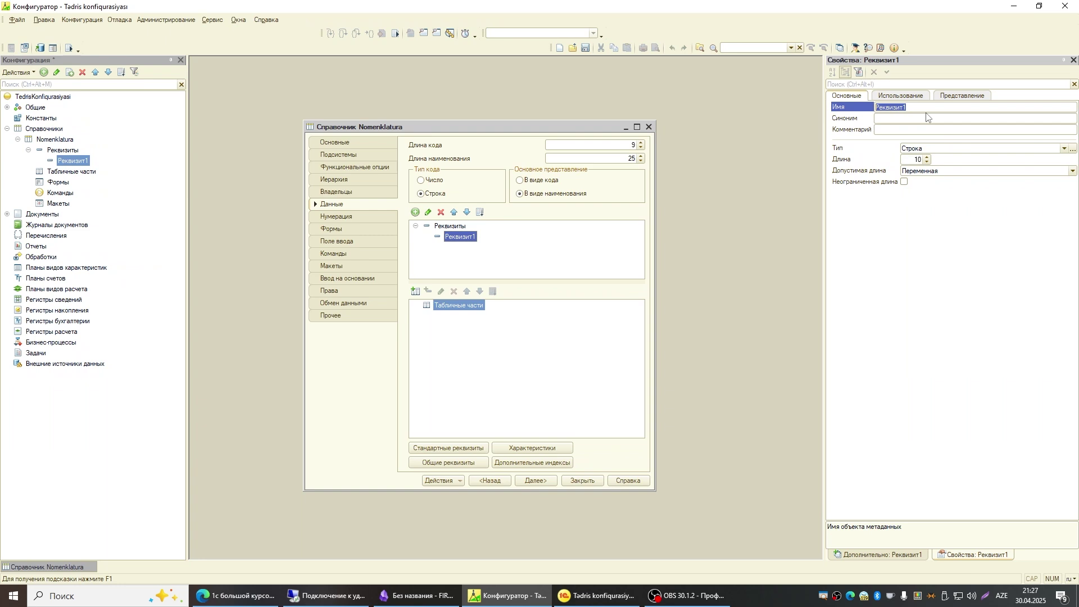
text(Ö)
key(BackSpace)
key(BackSpace)
key(BackSpace)
key(BackSpace)
key(BackSpace)
key(BackSpace)
key(alt+shift)
key(alt+shift)
key(Tab)
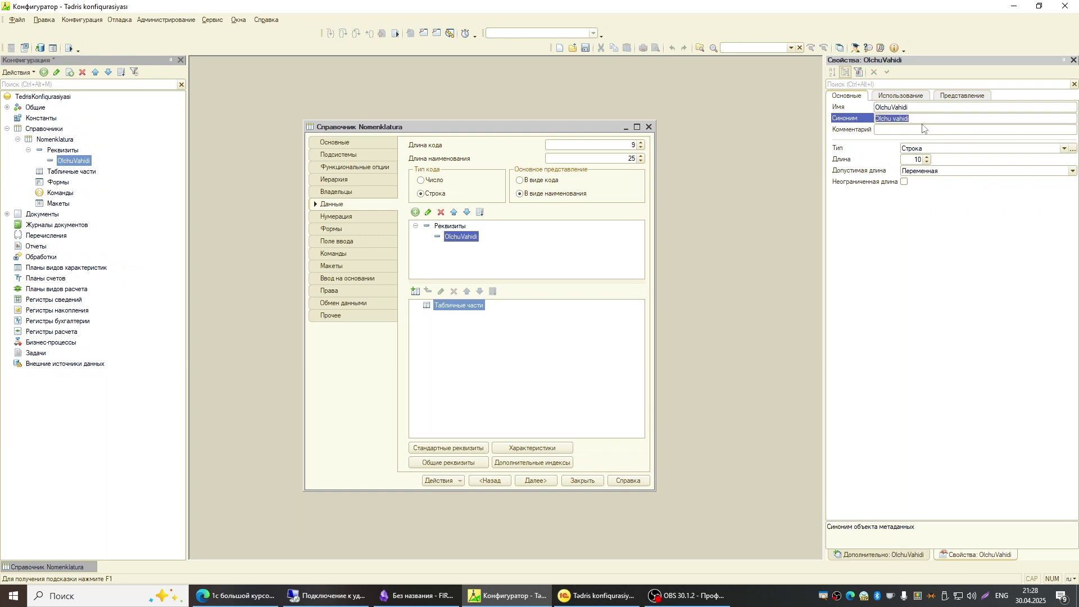
Set the OlchuVahidi attribute's synonym to "Ölçü vahidi"
text(()
key(BackSpace)
key(alt+shift)
text(Ölçü vahidi)
click(909, 129)
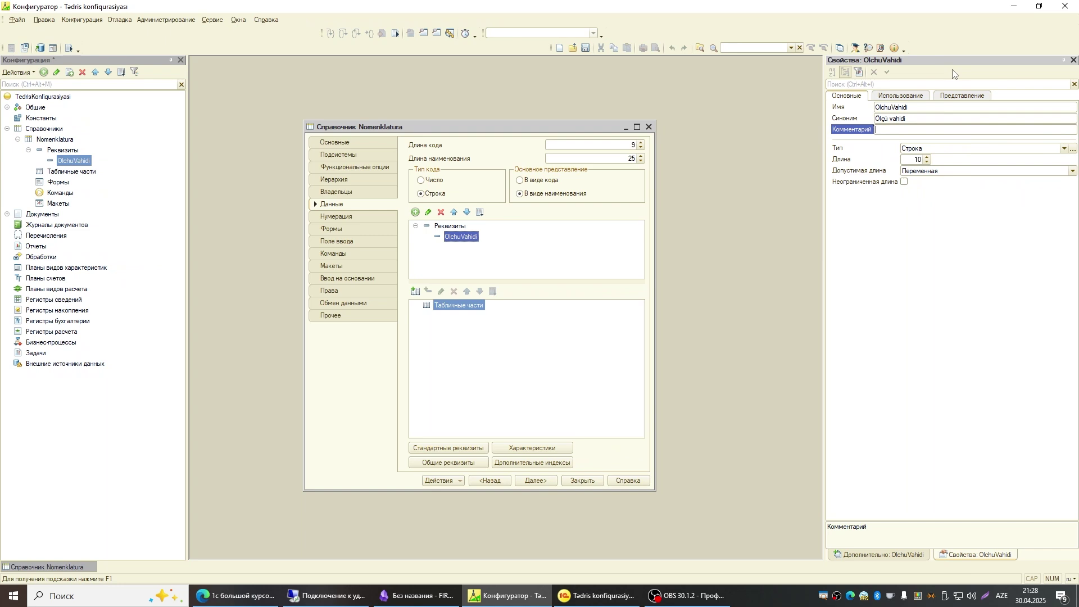
Look through the data types available for the OlchuVahidi attribute and accept Строка as its type
click(843, 150)
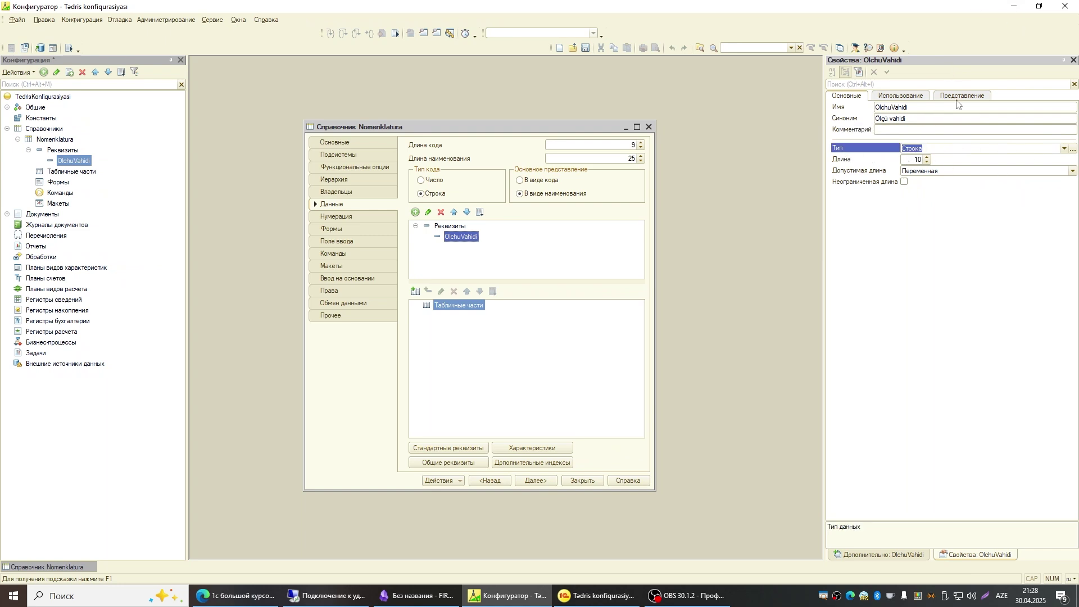
click(903, 120)
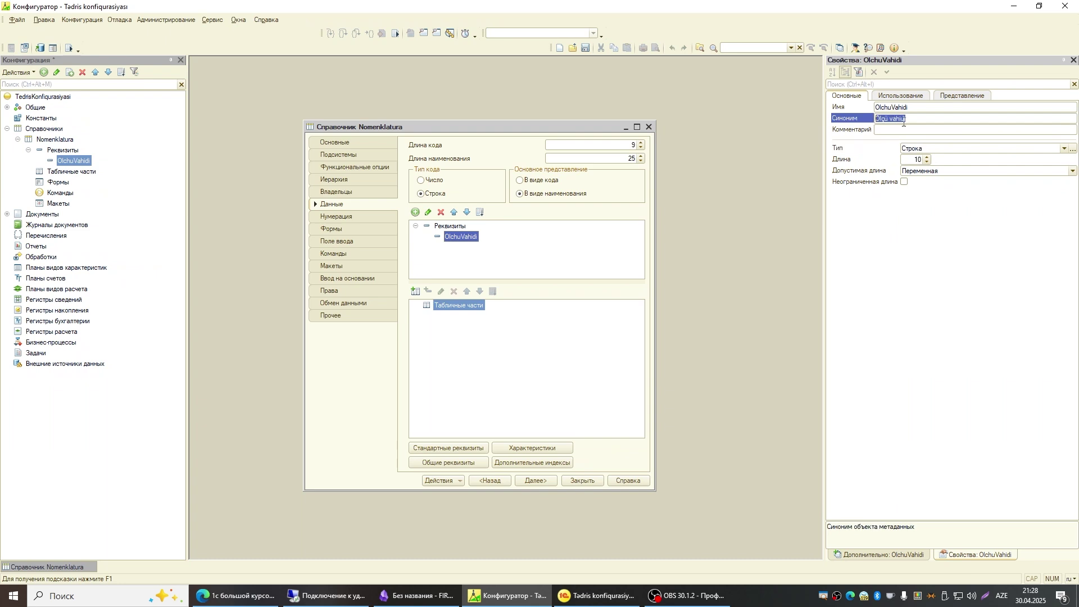
click(1064, 149)
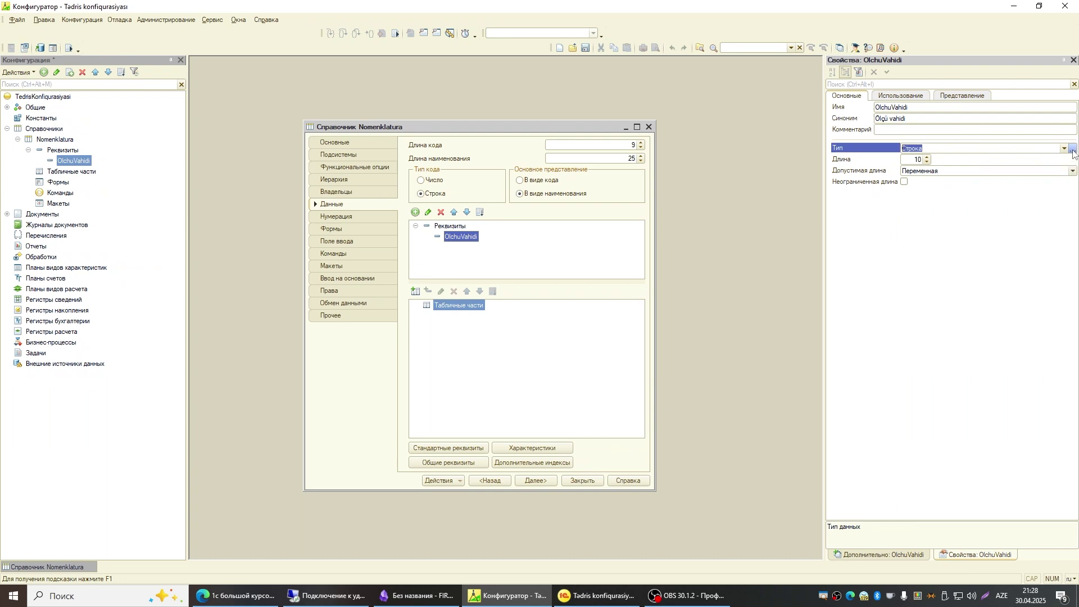
drag(562, 153, 745, 140)
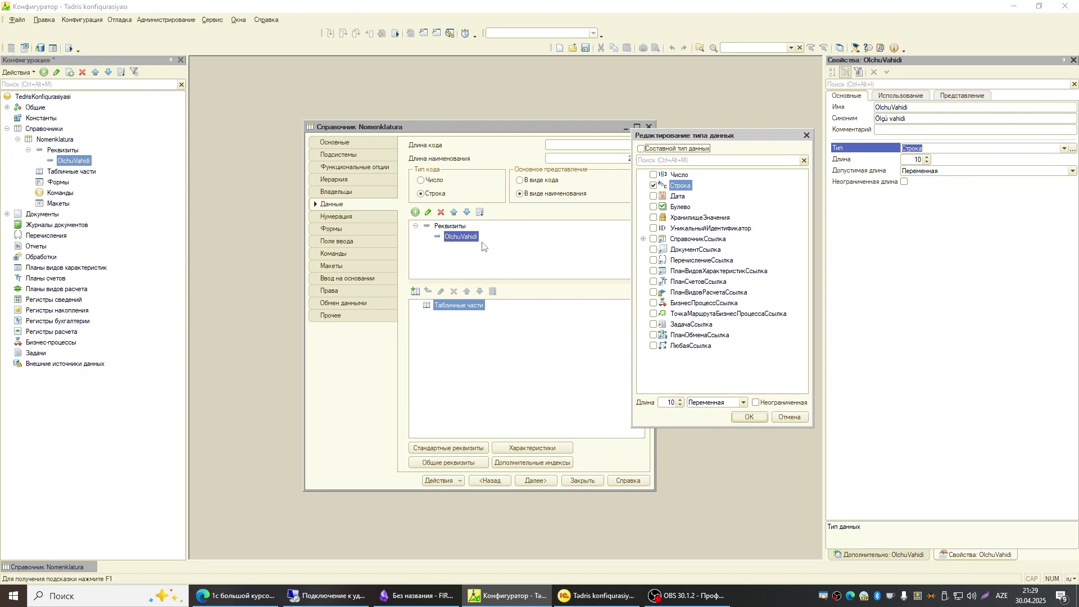
click(677, 199)
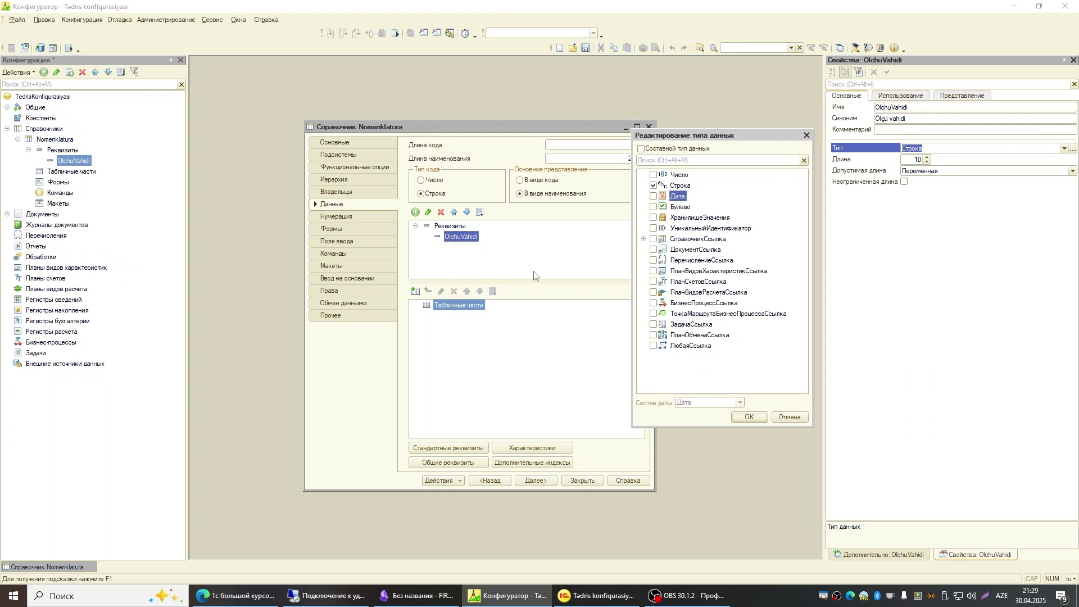
click(681, 209)
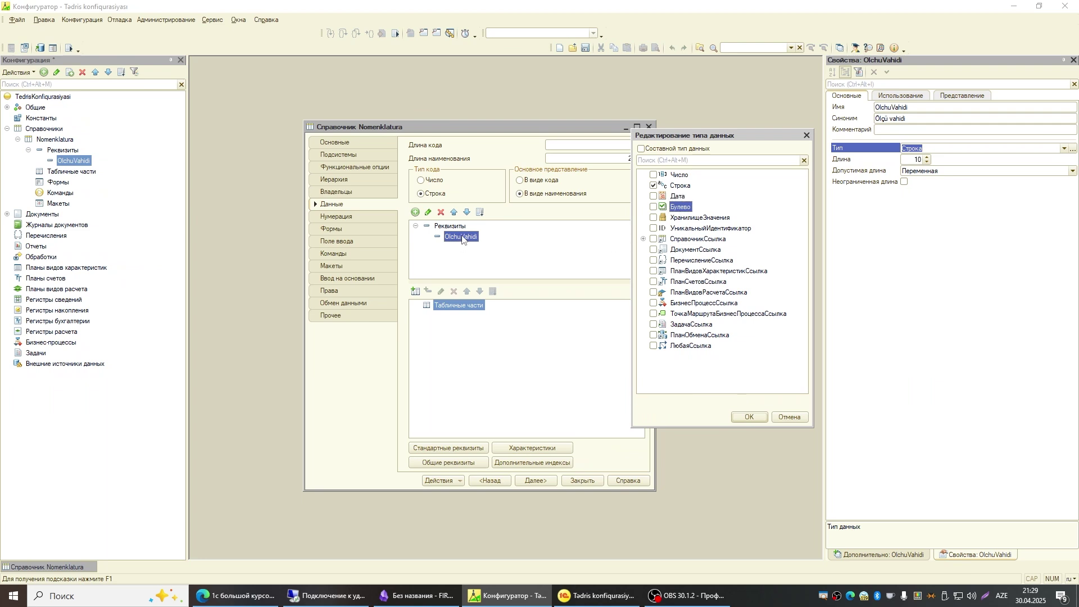
click(681, 188)
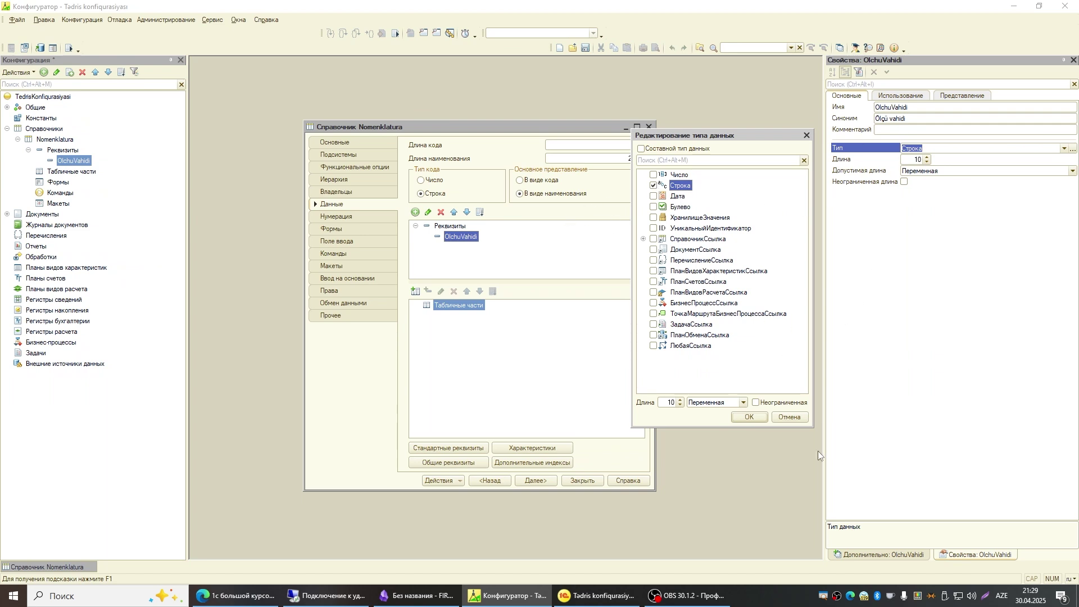
click(753, 417)
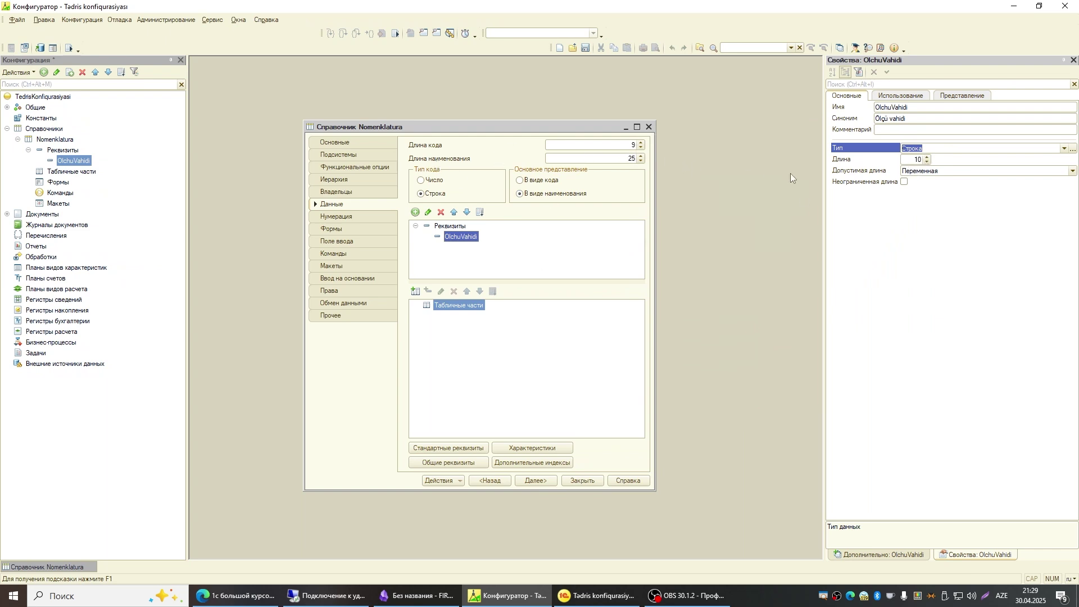
Review the OlchuVahidi attribute's length and allowed-length options, choosing Переменная as the allowed length
key(Tab)
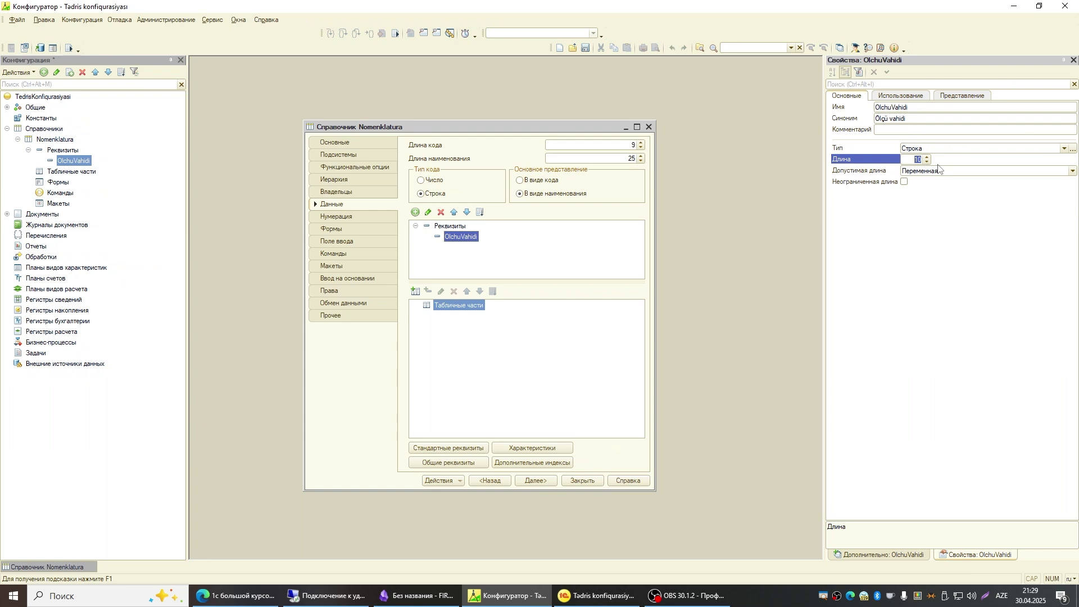
key(Return)
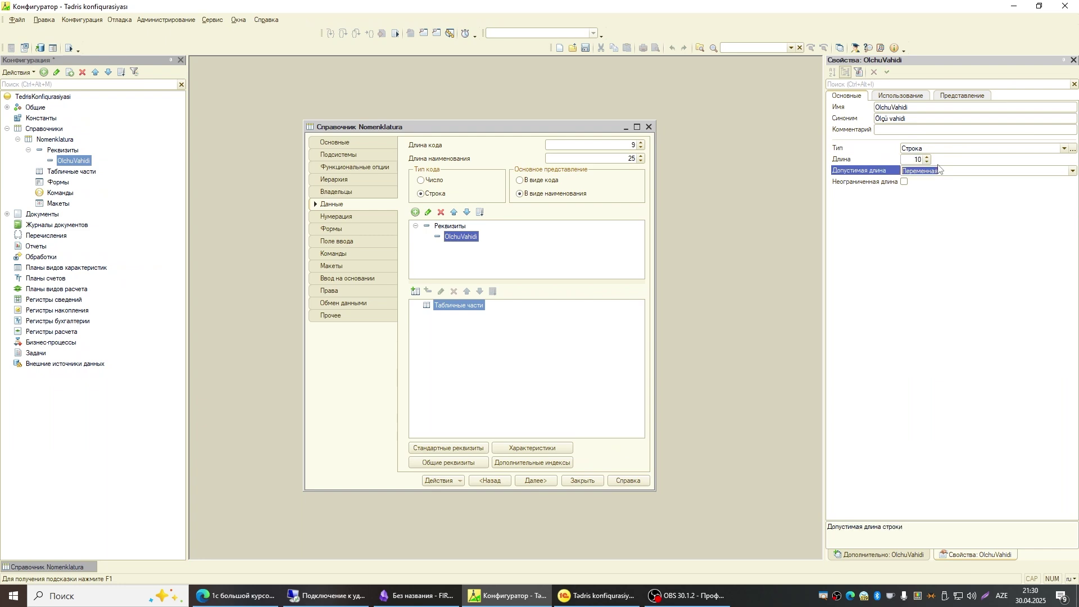
click(1073, 171)
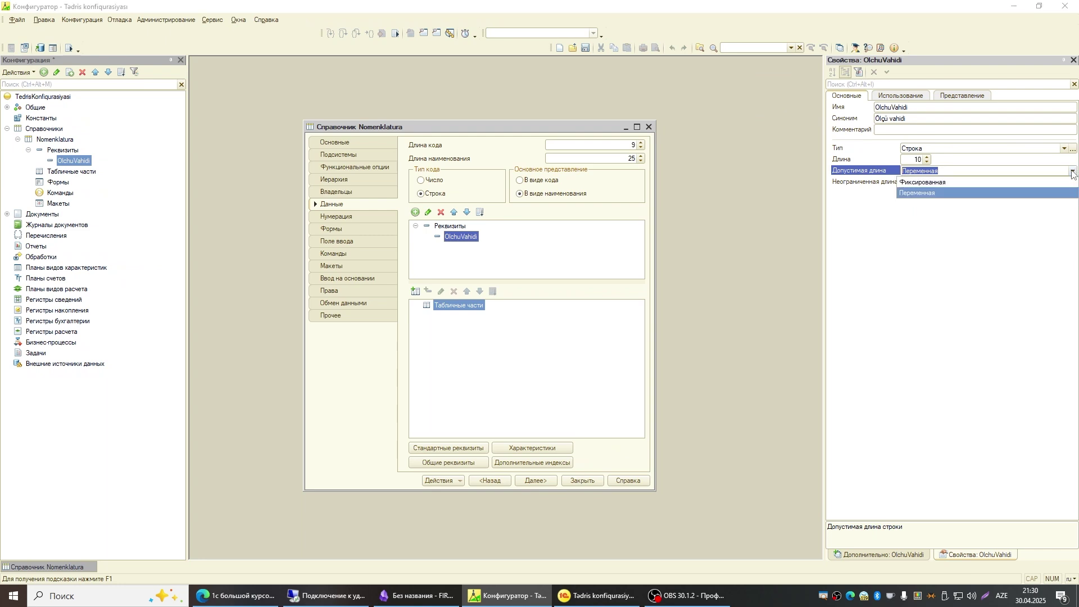
click(925, 196)
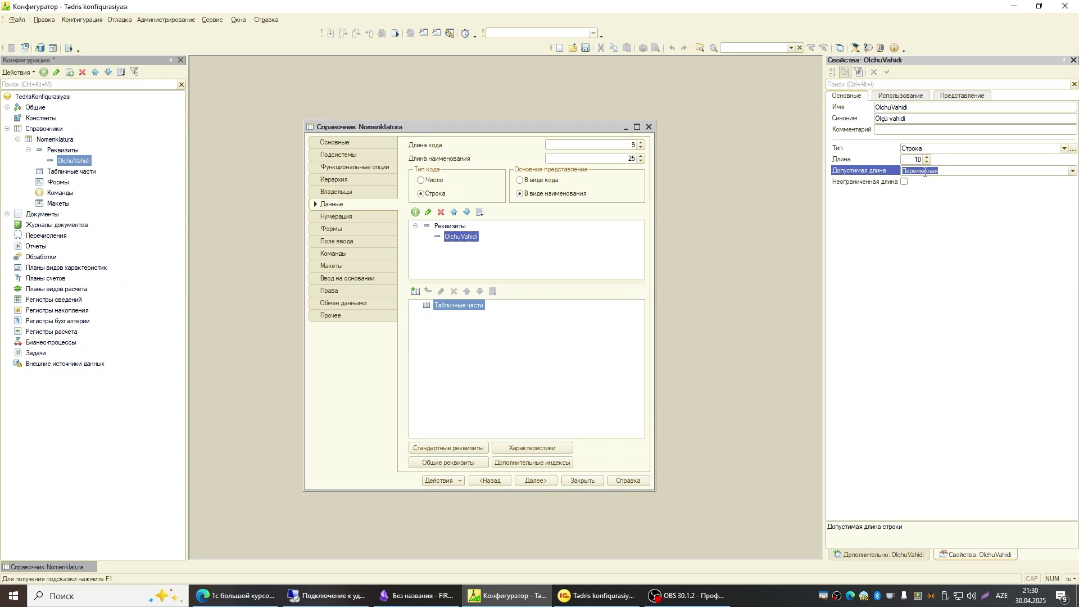
click(960, 173)
drag(961, 173, 892, 170)
click(452, 227)
click(463, 238)
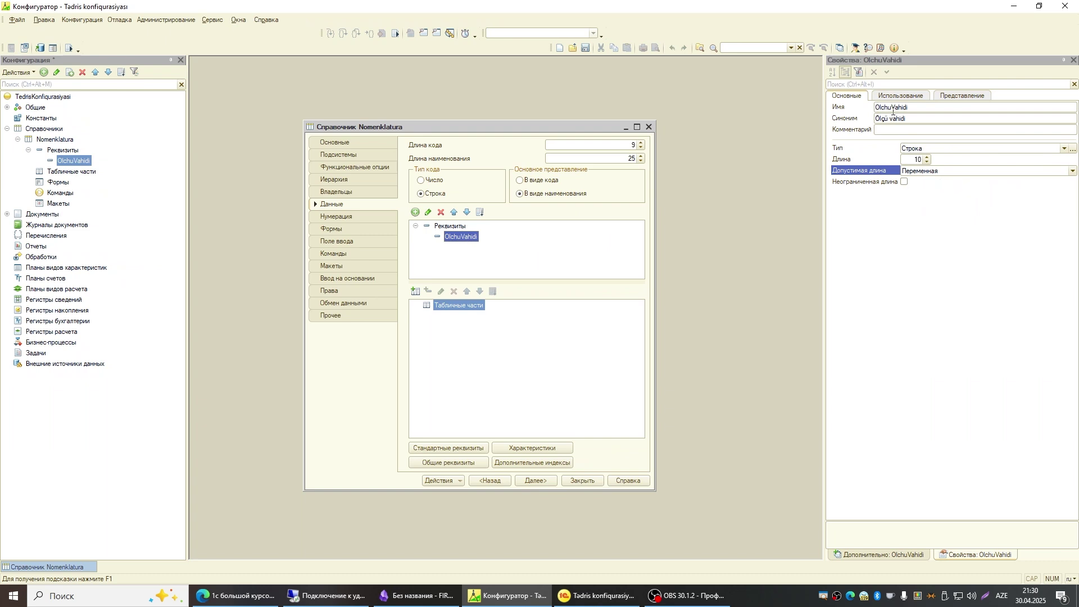
View the OlchuVahidi attribute's usage and presentation properties, and check the choices for using it with elements or groups
click(855, 97)
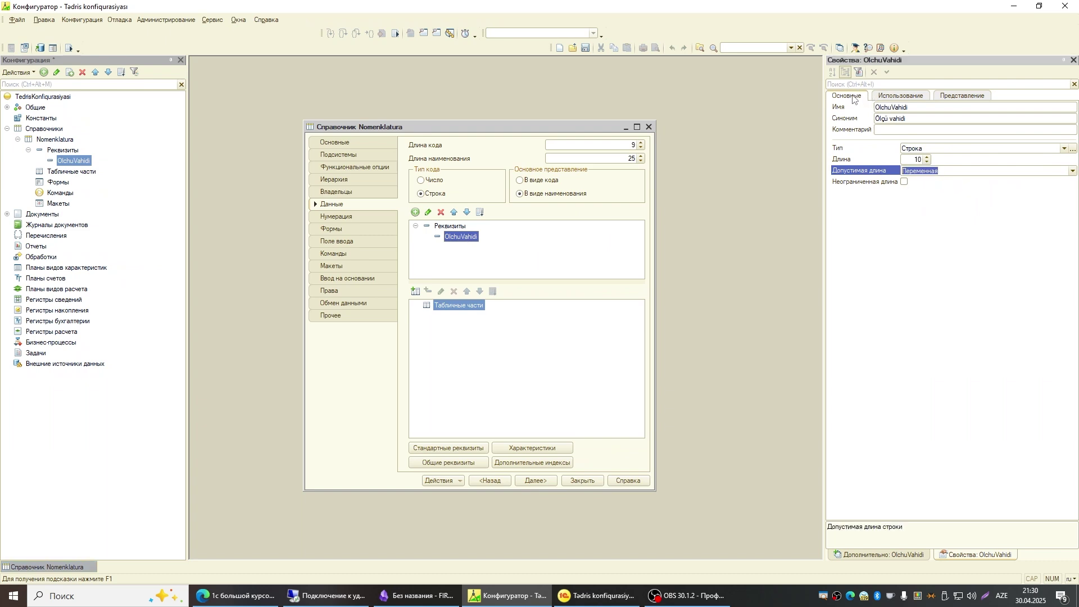
click(923, 94)
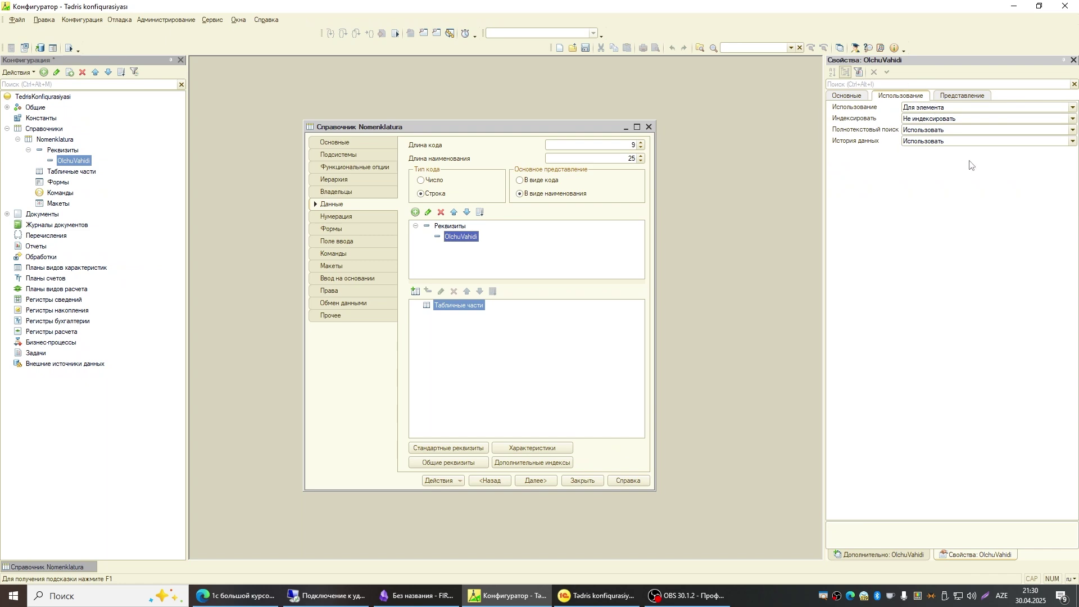
click(965, 98)
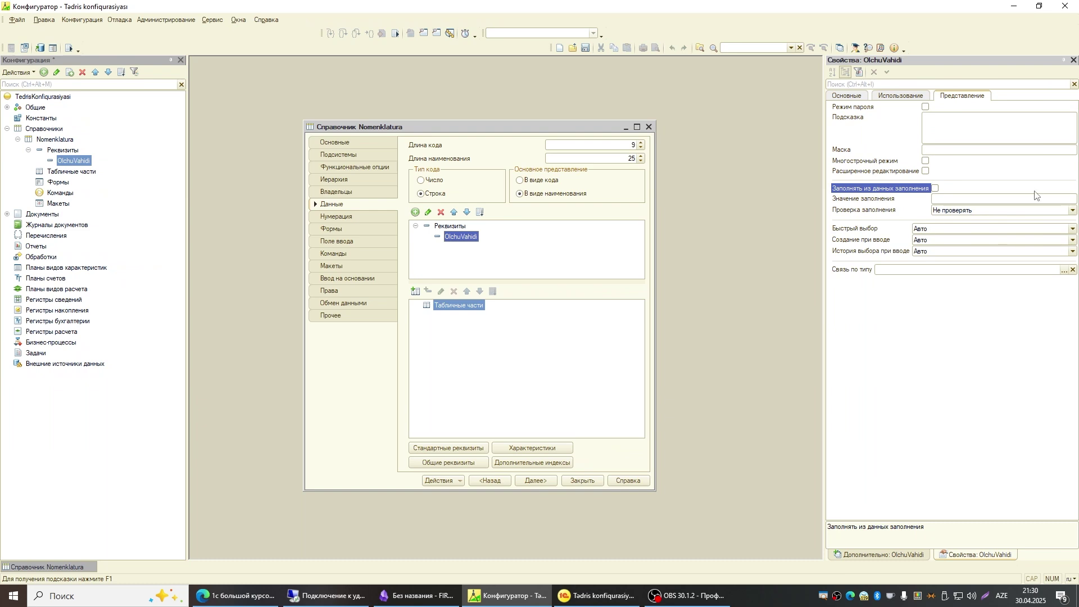
click(916, 97)
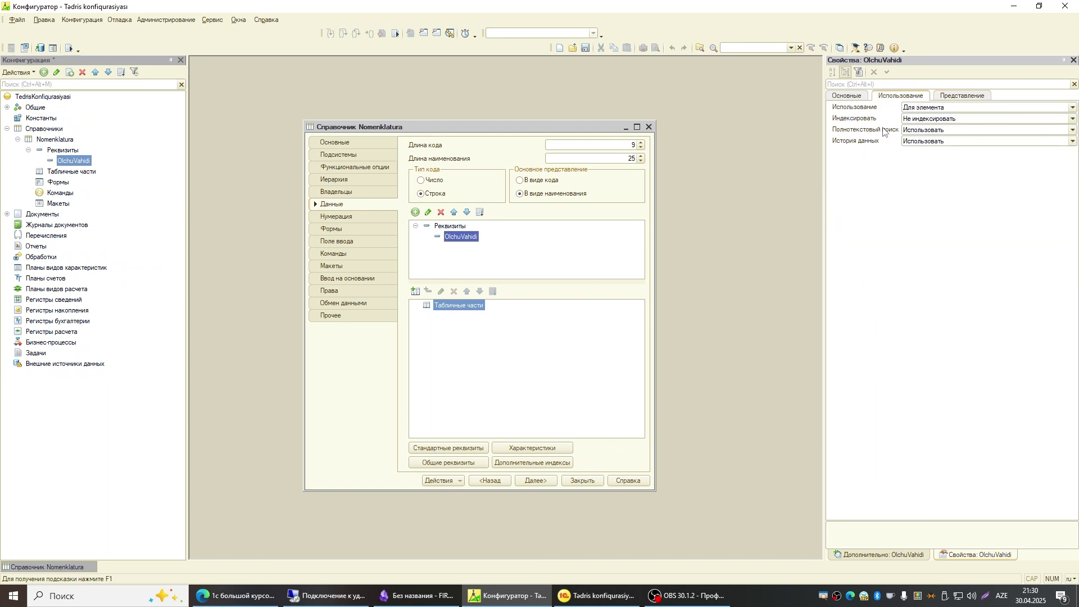
click(859, 108)
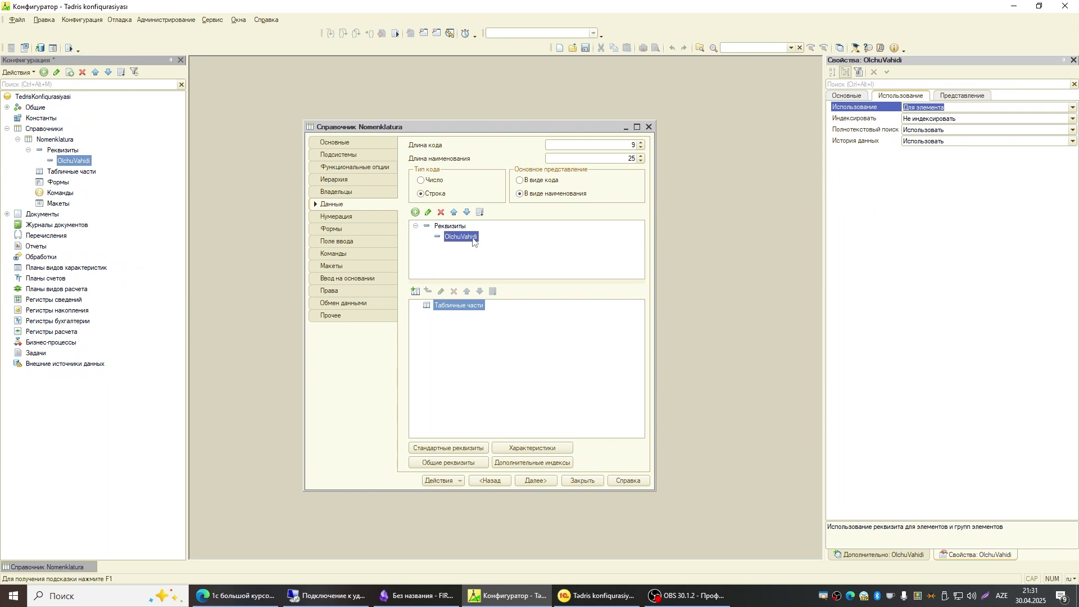
click(1073, 108)
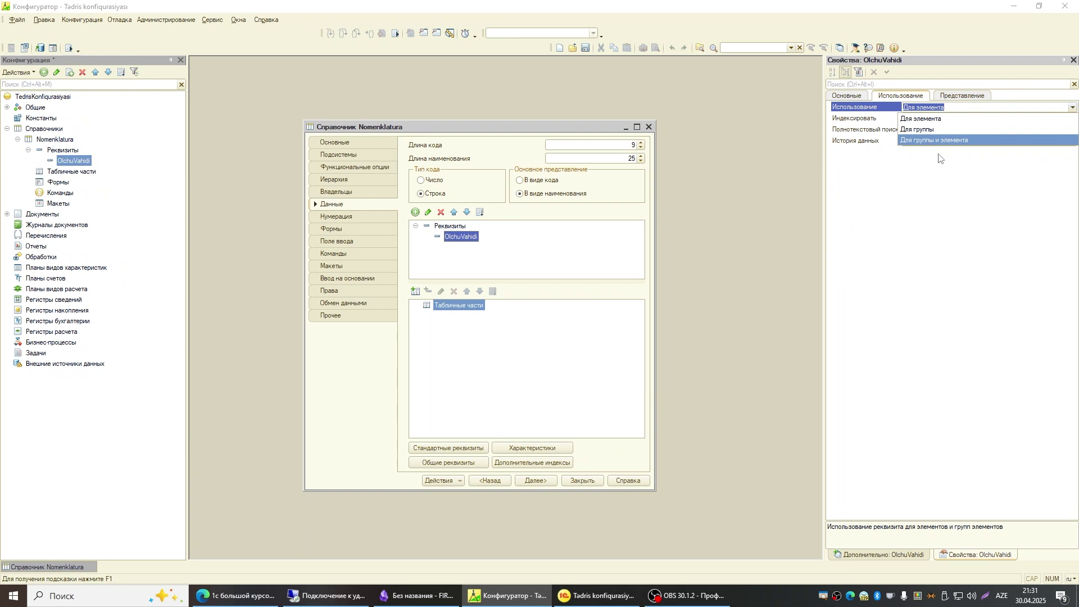
click(964, 180)
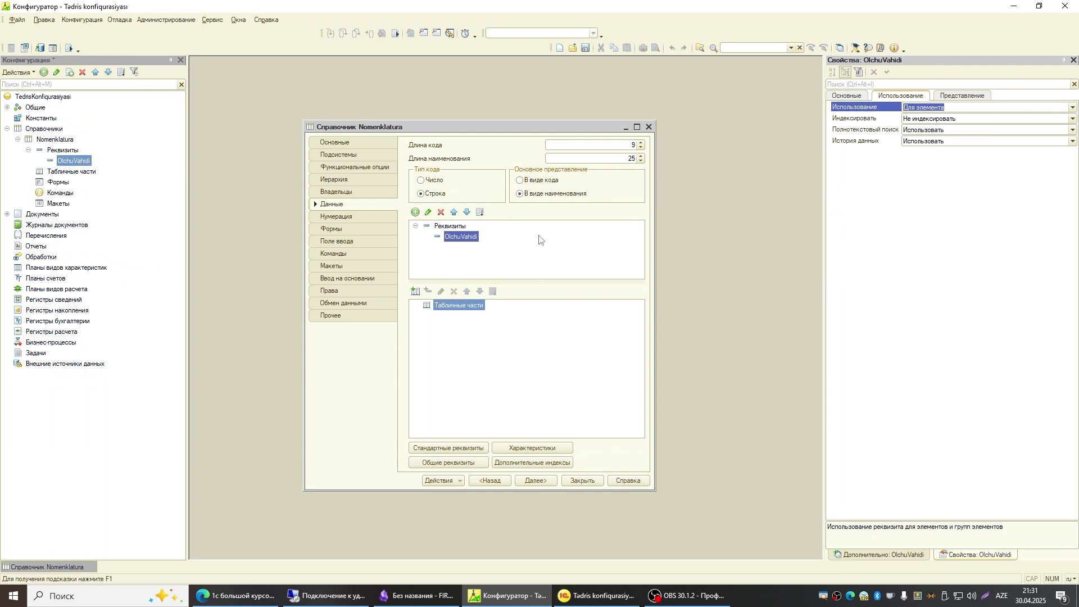
Examine the OlchuVahidi attribute's indexing, full-text search and data history settings, and return to its main properties
click(1073, 119)
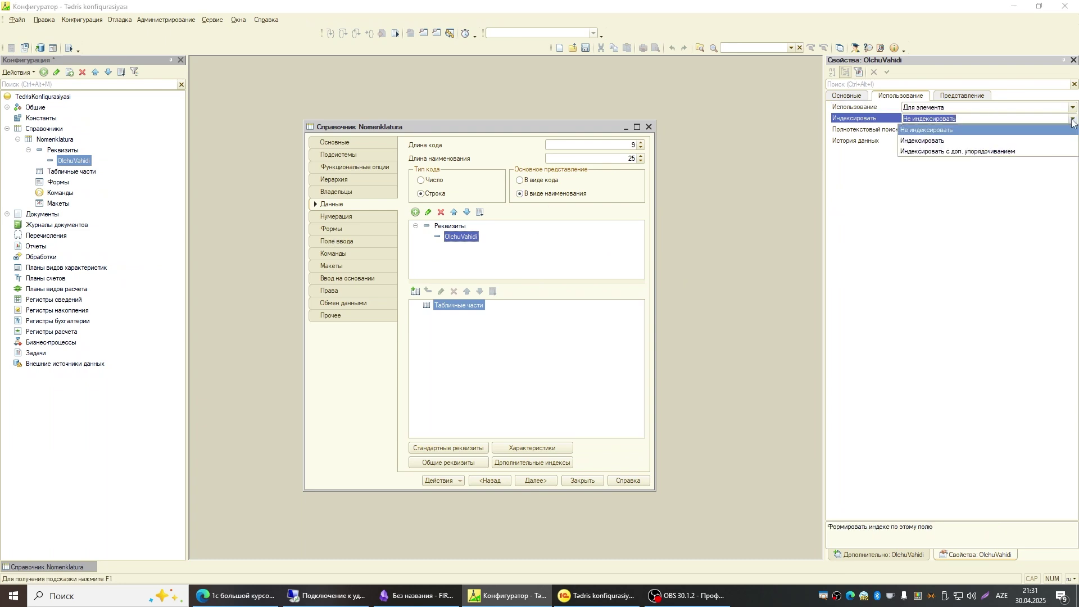
click(954, 131)
click(933, 130)
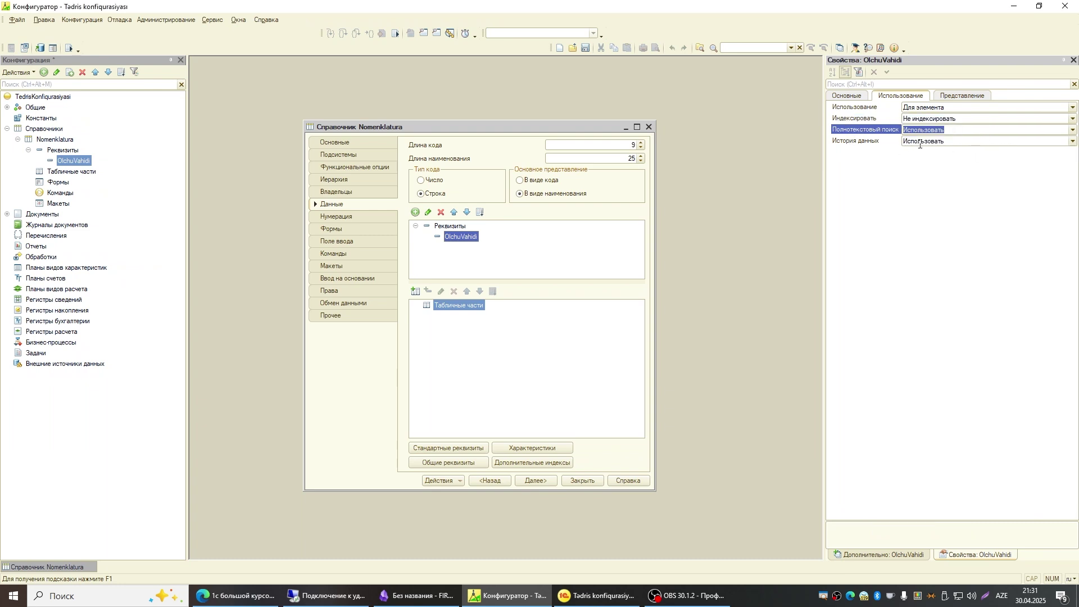
click(1073, 131)
click(933, 152)
click(887, 141)
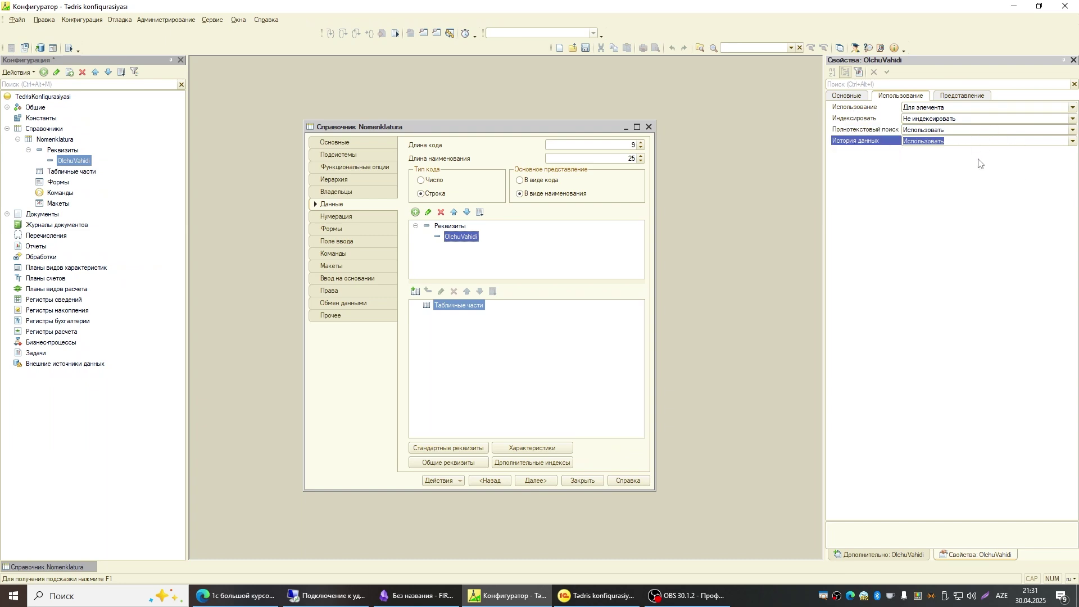
click(843, 96)
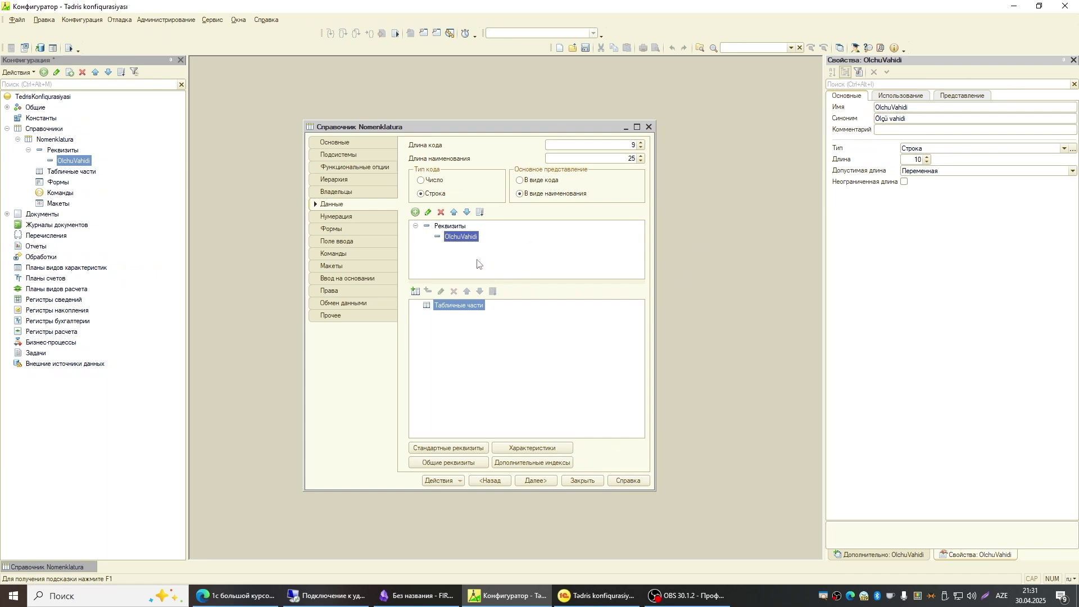
click(460, 236)
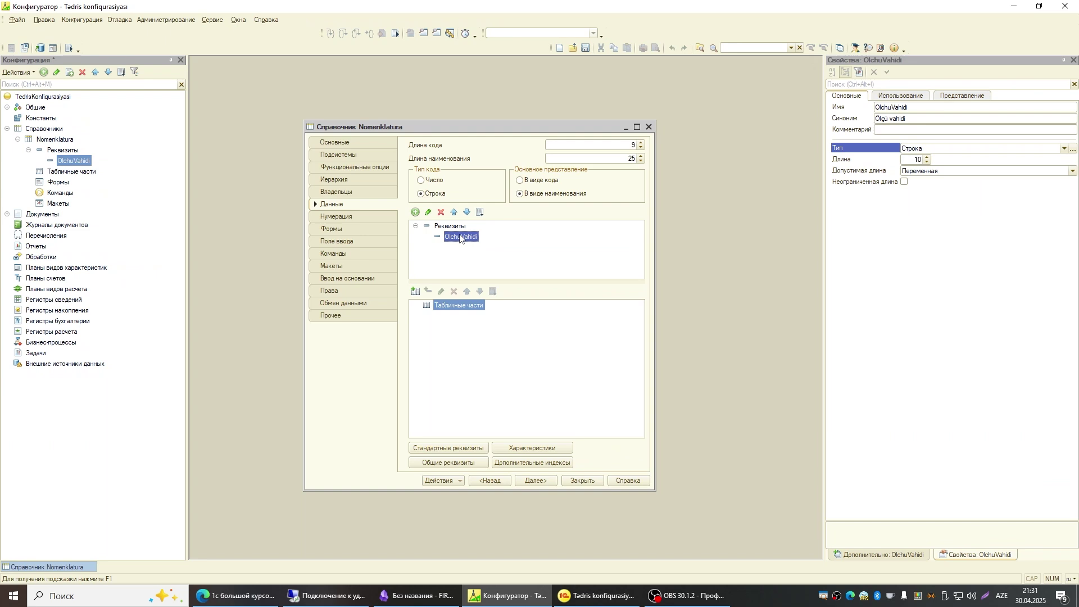
Examine the OlchuVahidi attribute's presentation, usage and main properties once more
click(917, 96)
click(949, 95)
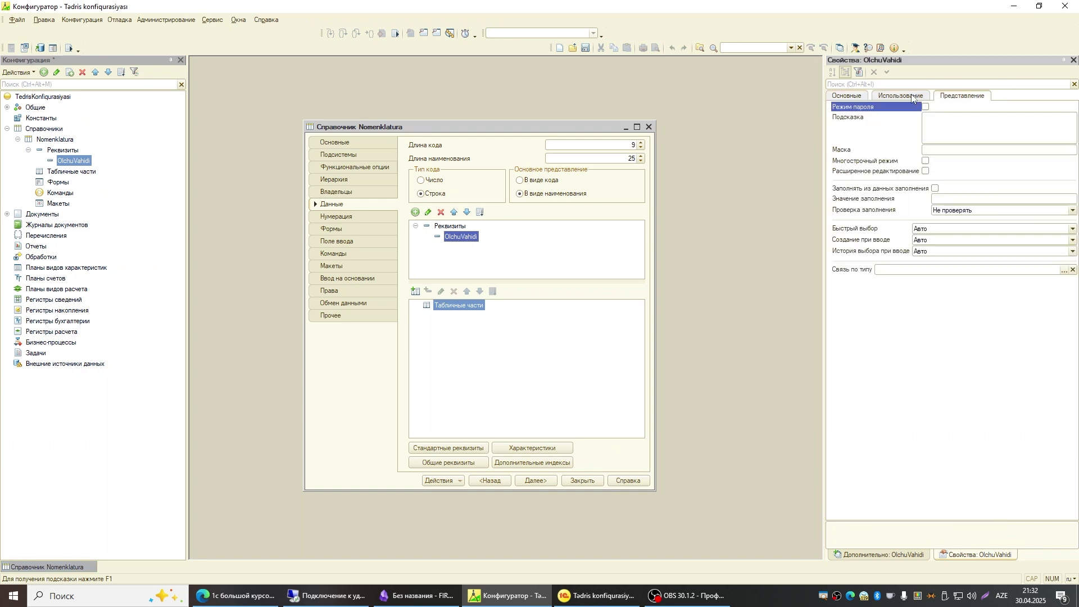
click(916, 98)
click(858, 99)
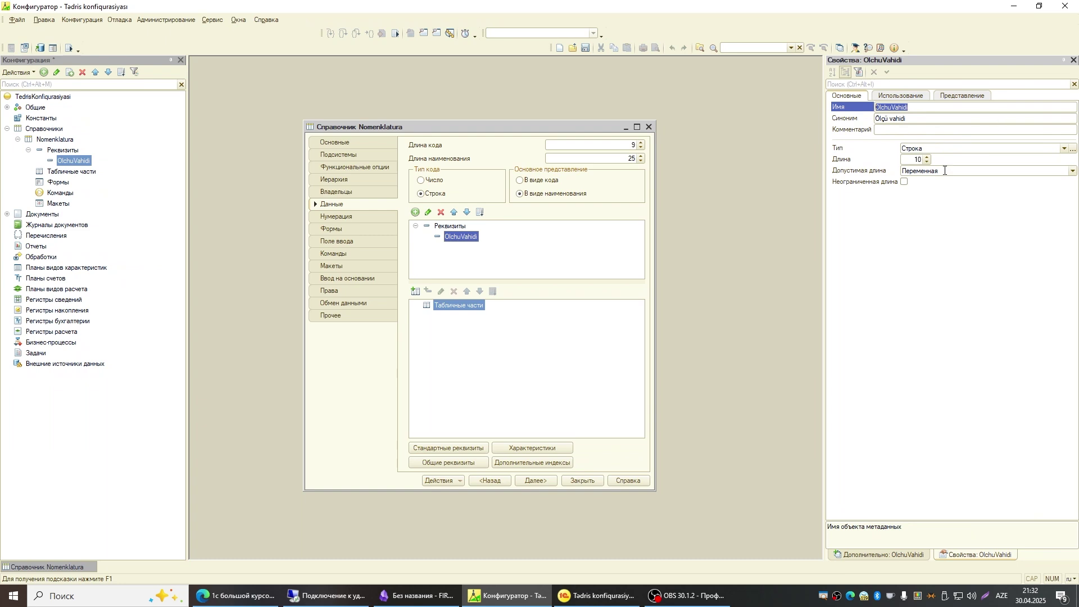
click(915, 95)
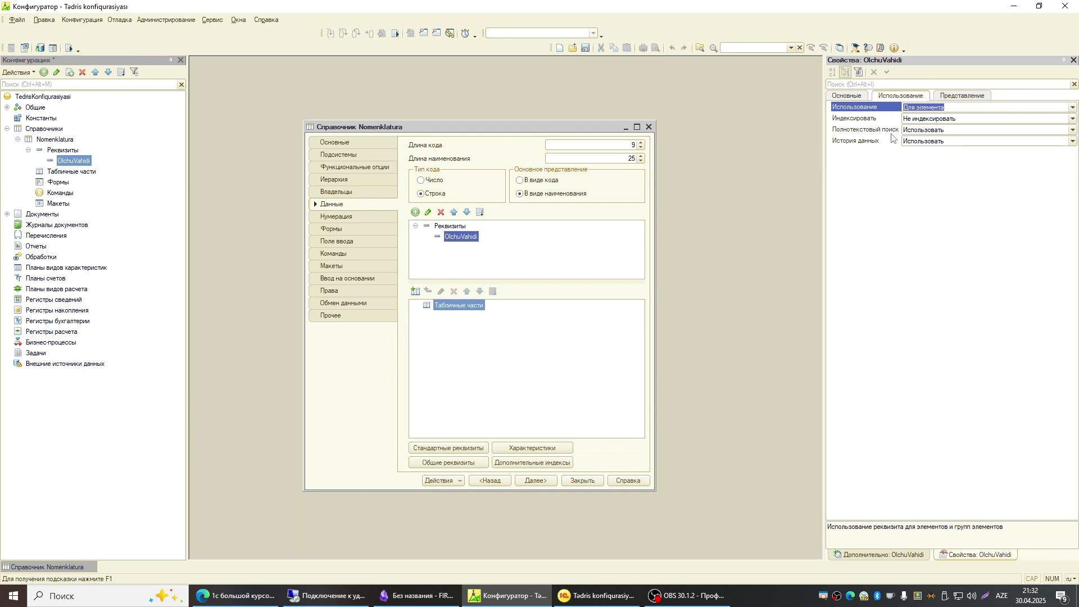
click(856, 97)
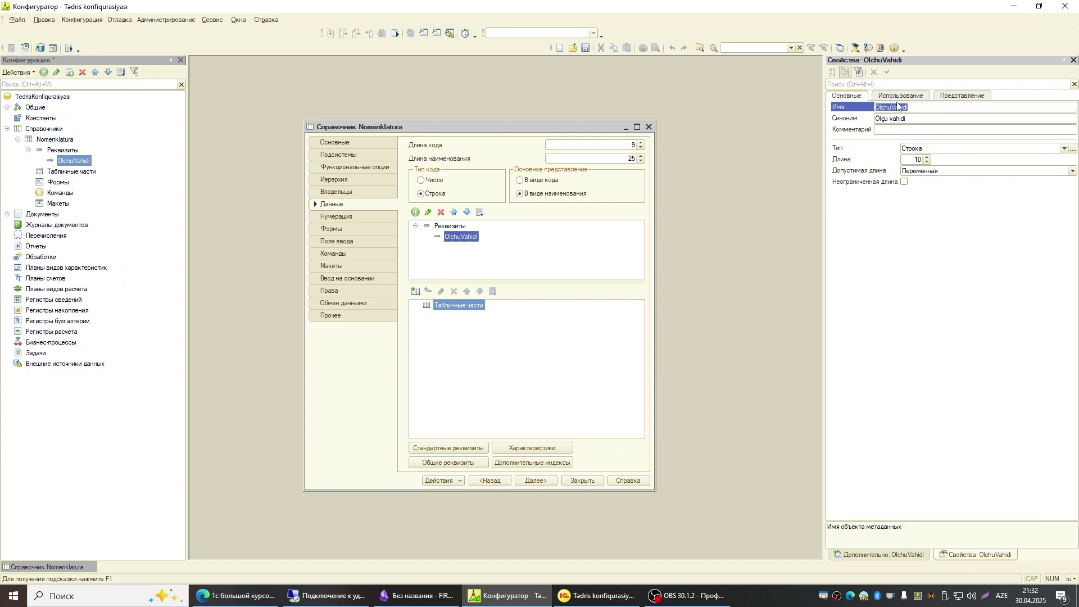
click(456, 239)
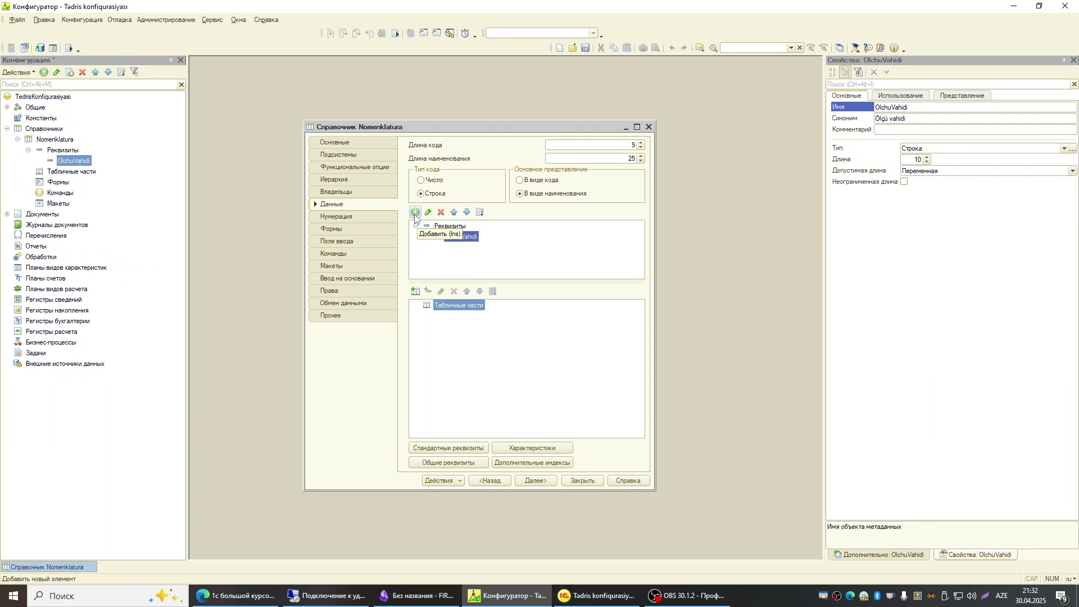
Add a second attribute named Qiymet with the synonym Qiymət to the Nomenklatura catalog
mouse_move(503, 122)
mouse_down()
mouse_move(556, 162)
mouse_move(496, 125)
mouse_up()
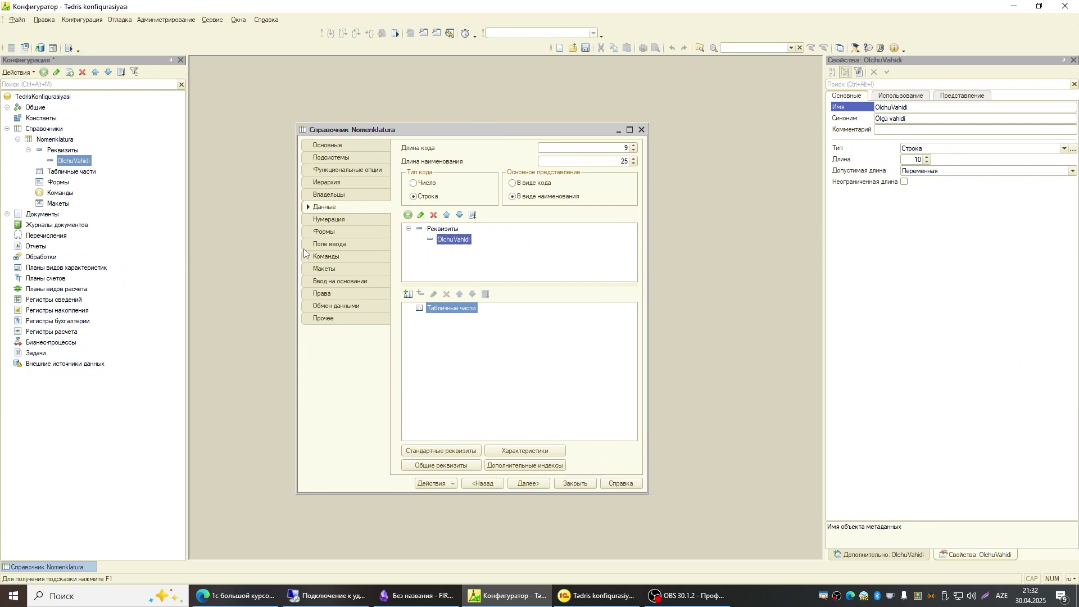
click(408, 215)
text(Qiymet)
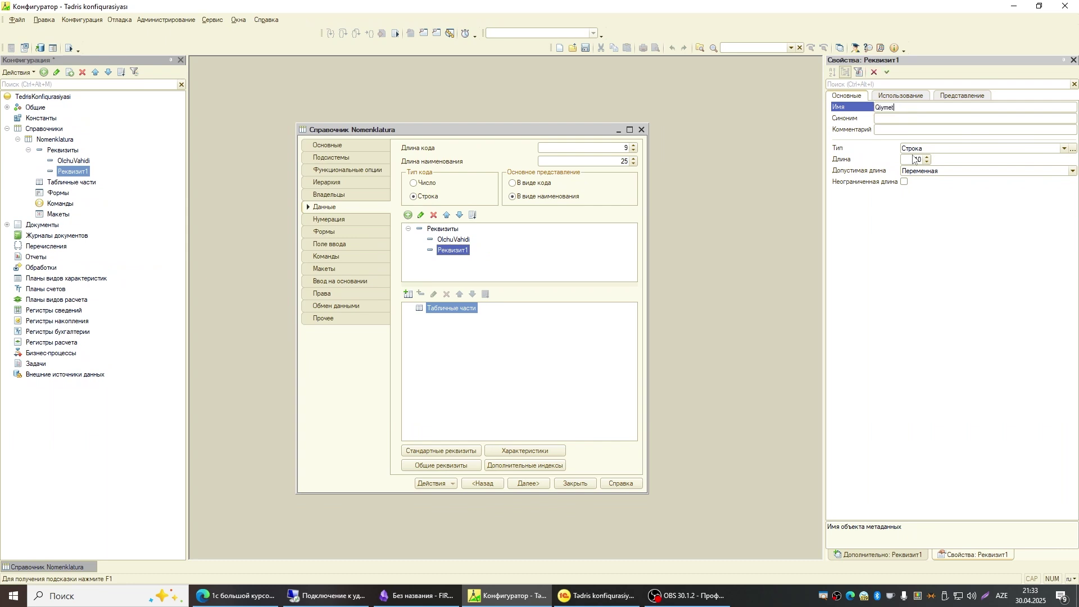
key(Tab)
text(Q)
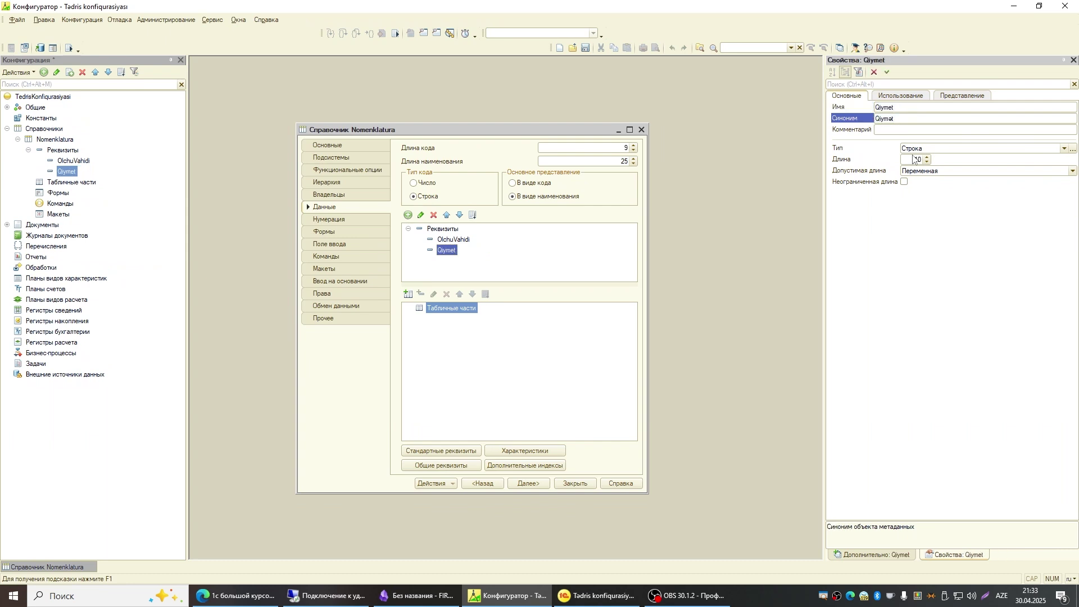
key(Tab)
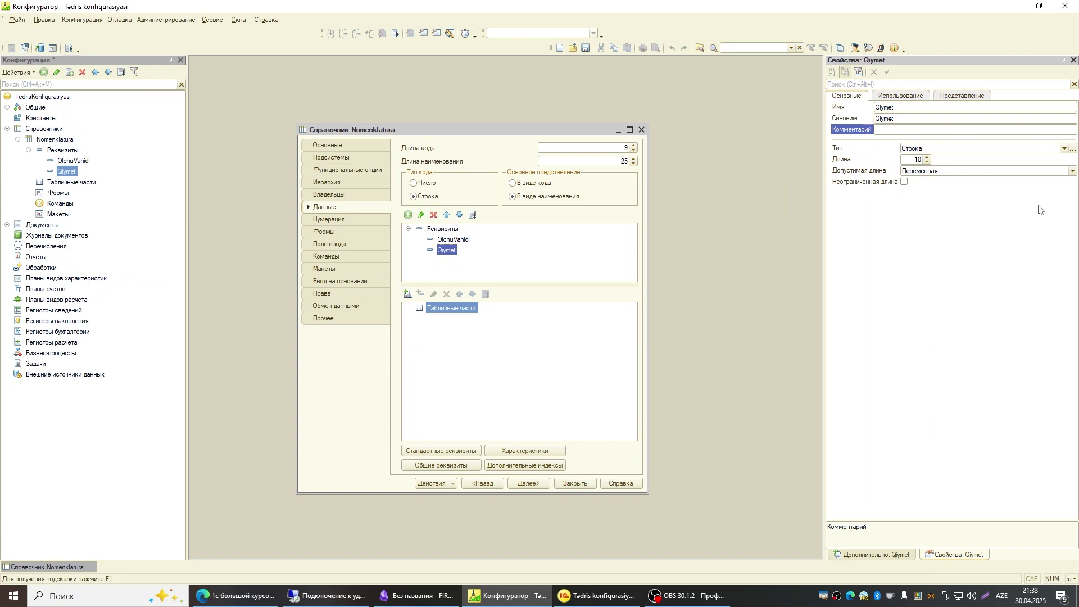
Set the Qiymet attribute's data type to Число with a length of 15 and a precision of 2
click(1064, 149)
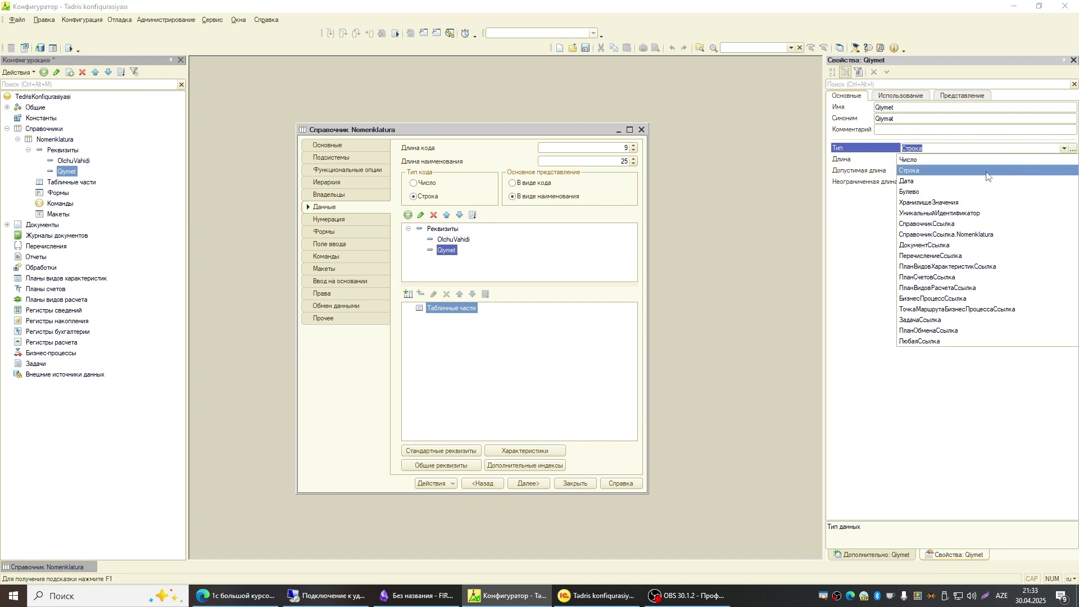
click(858, 227)
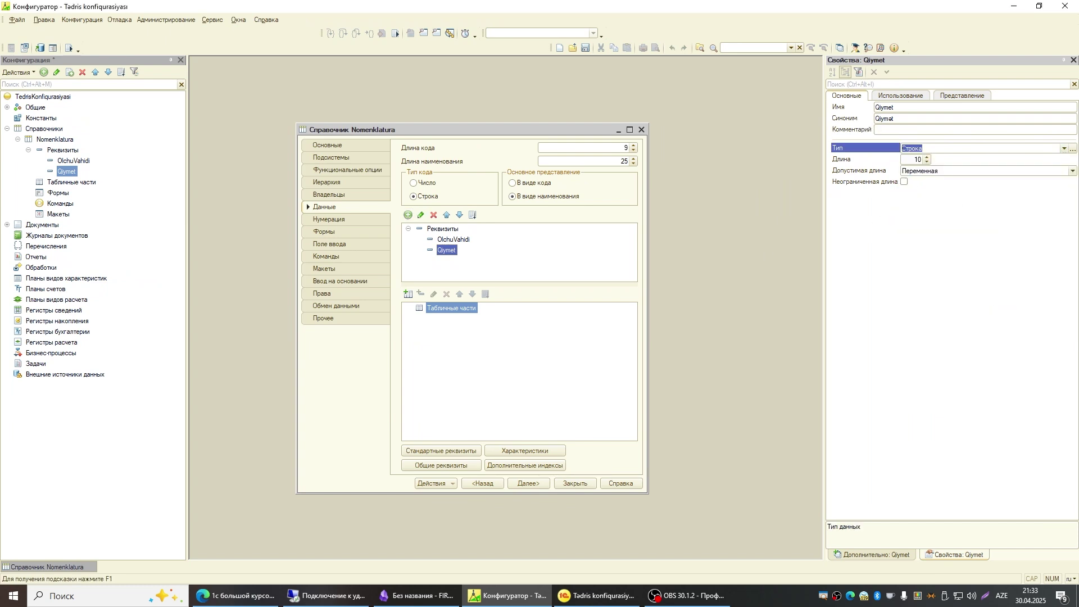
click(1074, 150)
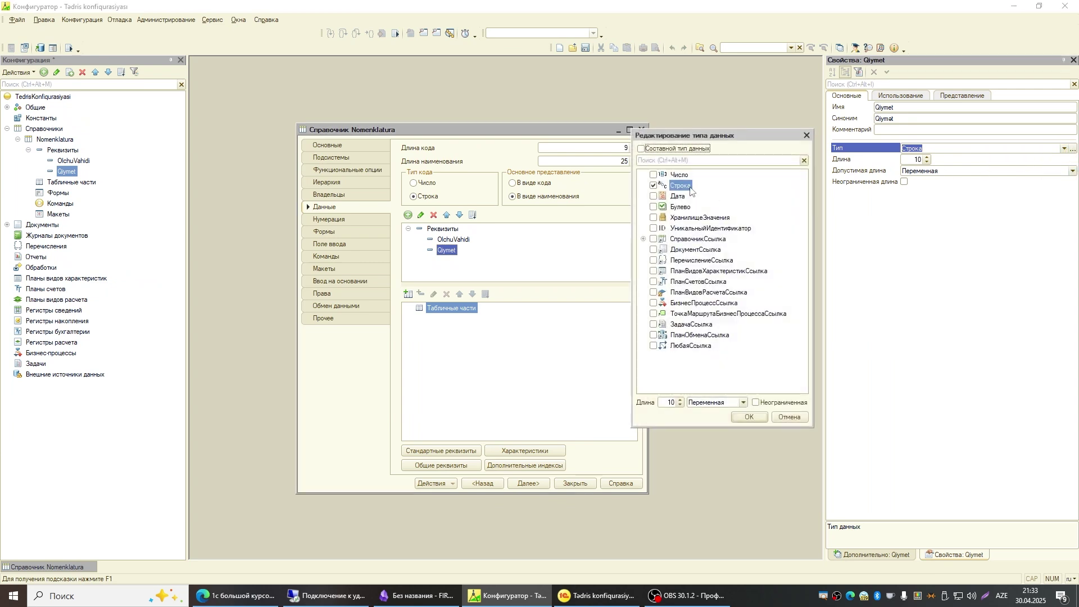
double_click(653, 180)
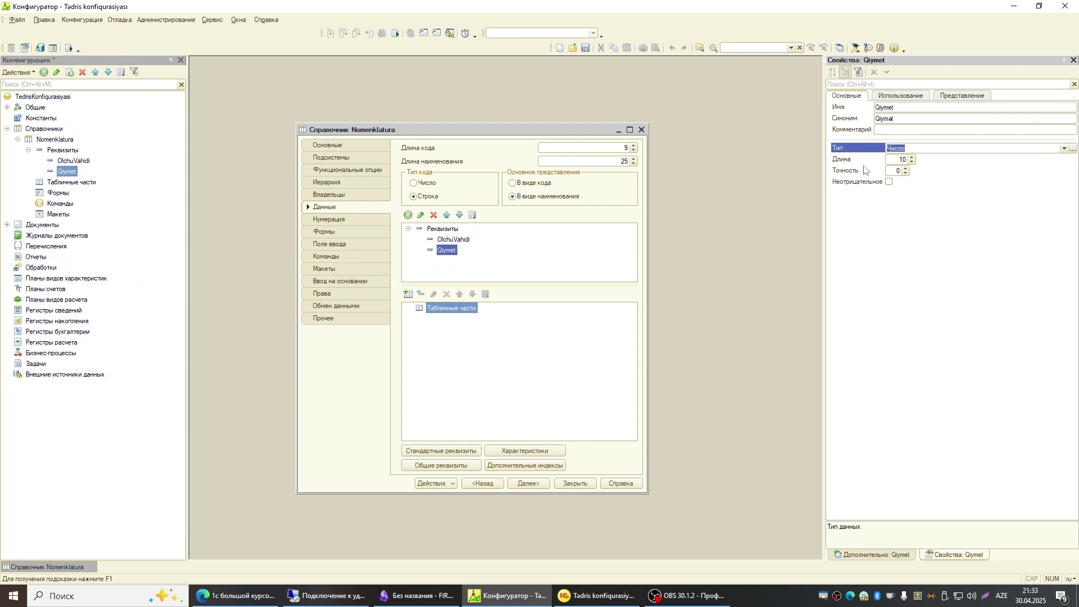
click(898, 171)
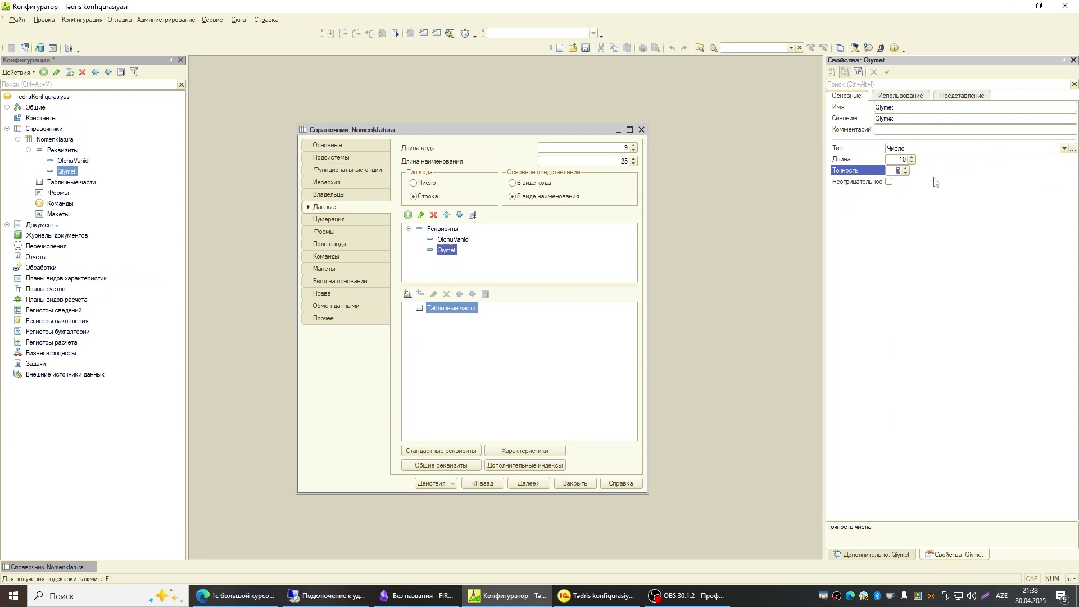
click(901, 160)
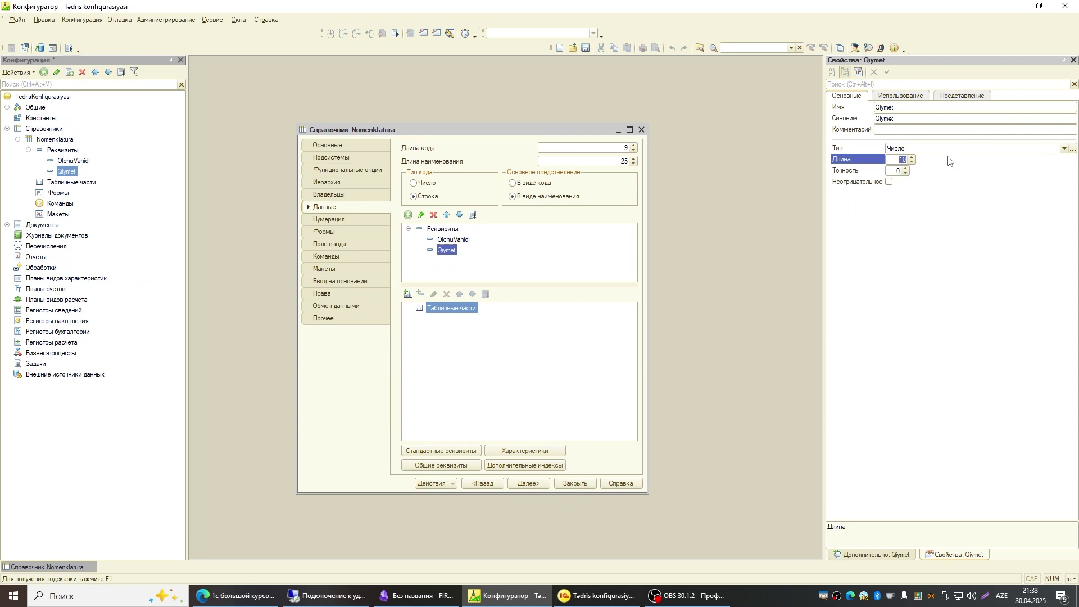
text(15)
key(Tab)
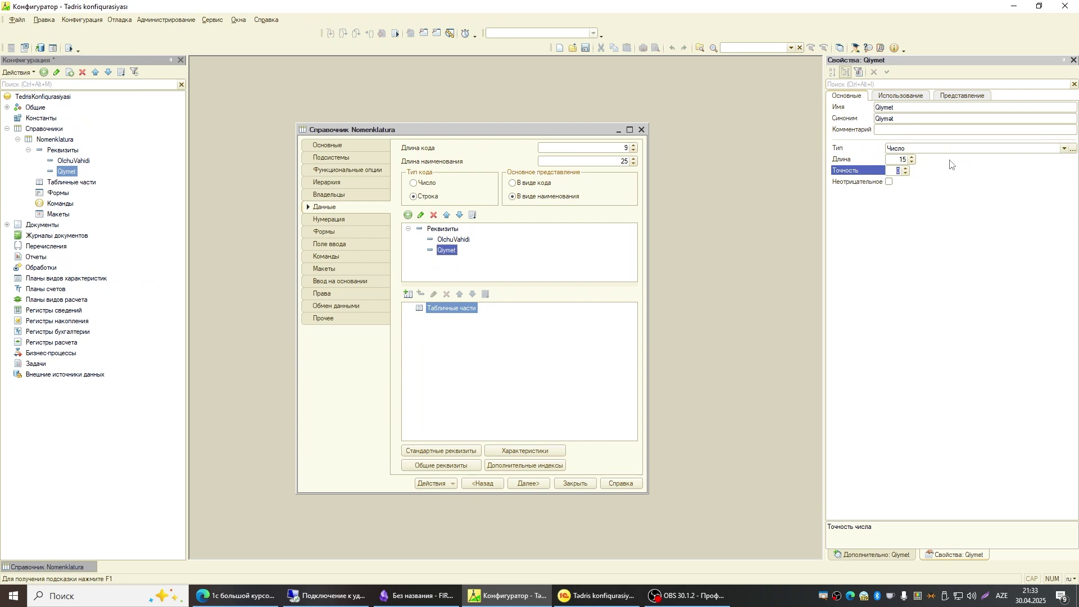
text(2)
Enter the sample numbers 15.20 and 323232 in the Qiymet attribute's comment, and clear the field
click(937, 121)
click(928, 130)
text(1)
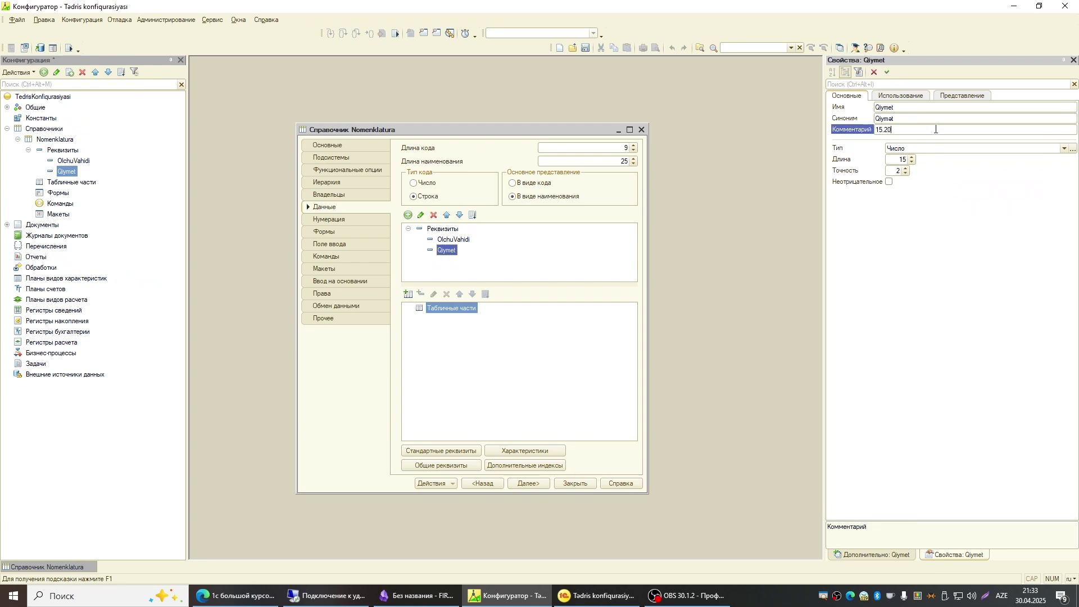
key(BackSpace)
key(BackSpace)
drag(939, 128, 822, 133)
click(879, 130)
text(323232)
drag(913, 130, 873, 131)
key(Delete)
Look over the Qiymet attribute's usage and presentation properties, and compare its main properties with those of OlchuVahidi
click(901, 95)
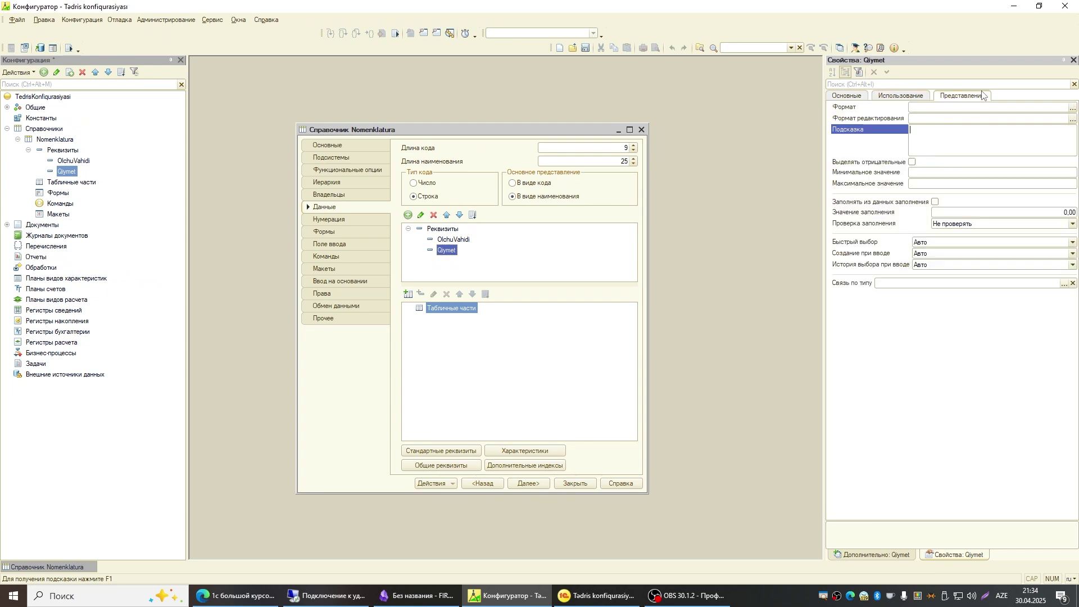
click(852, 96)
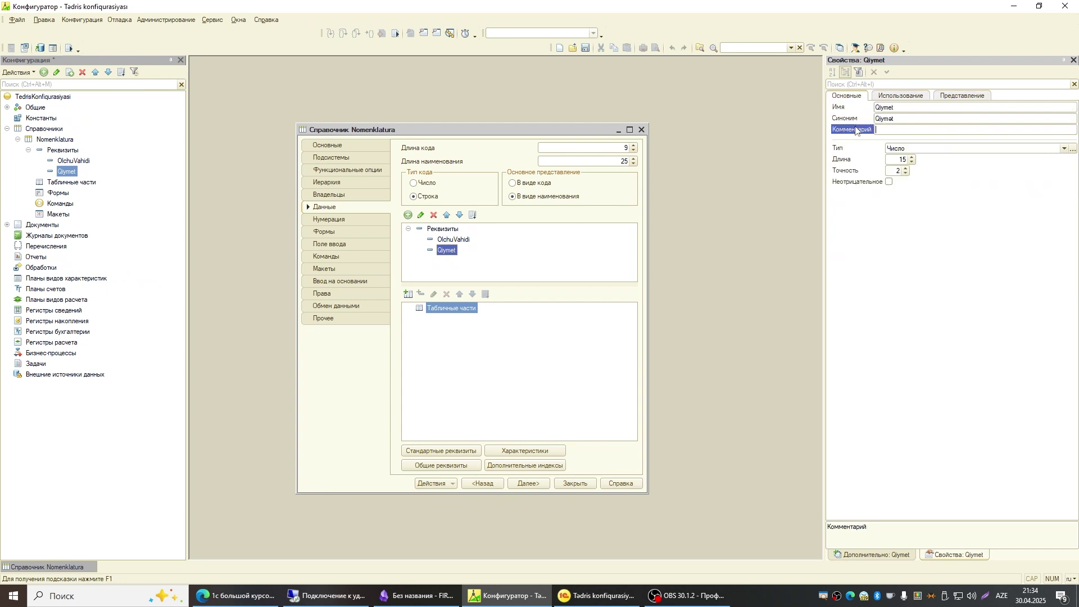
click(455, 239)
click(456, 251)
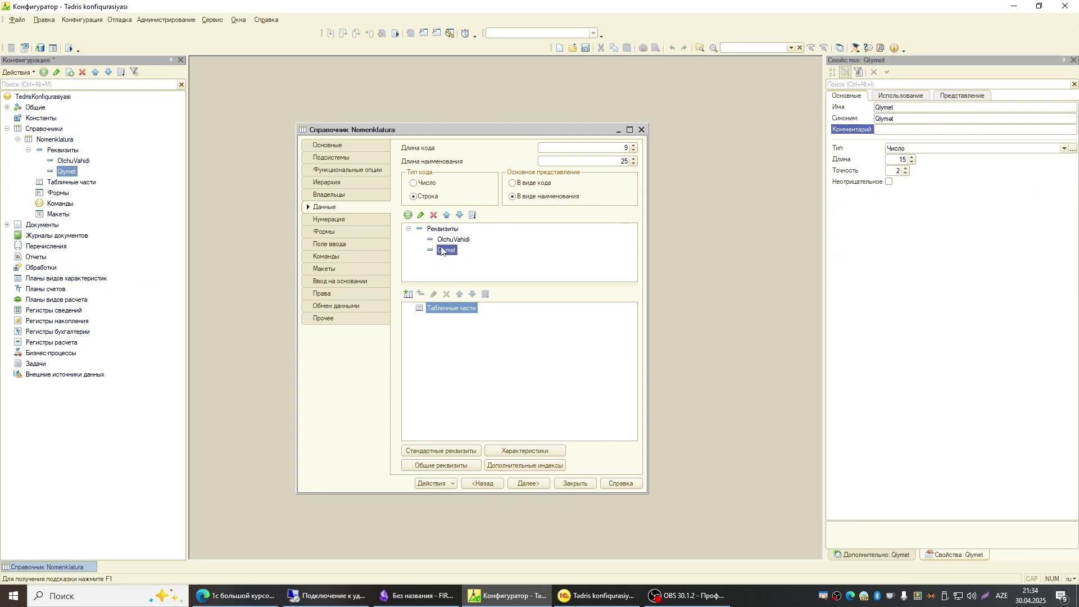
click(480, 239)
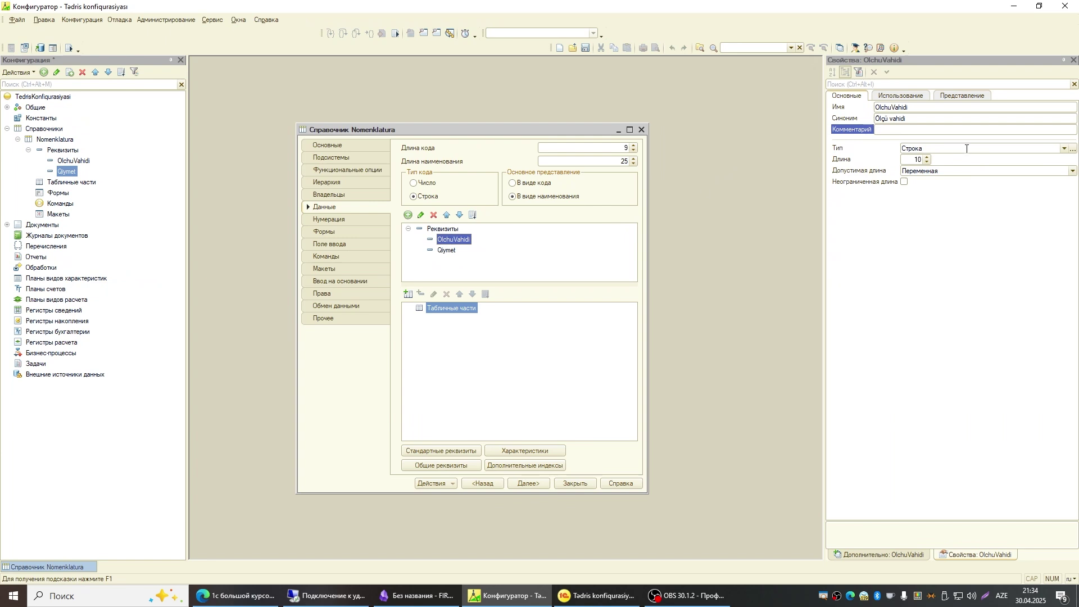
click(448, 252)
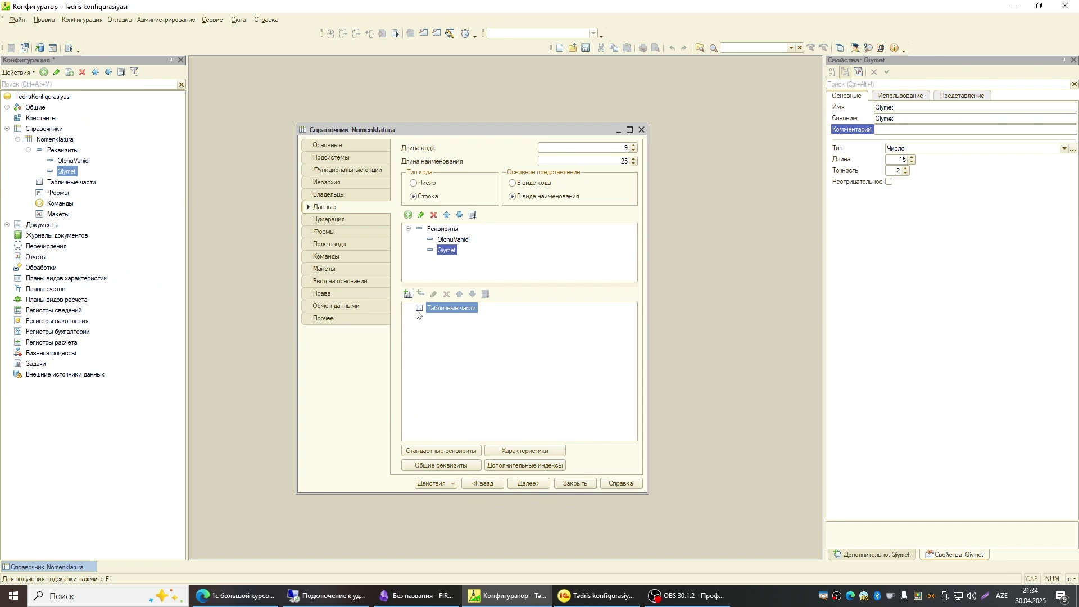
View the Nomenklatura catalog's own properties, and compare its OlchuVahidi and Qiymet attributes with each other
click(61, 150)
click(59, 140)
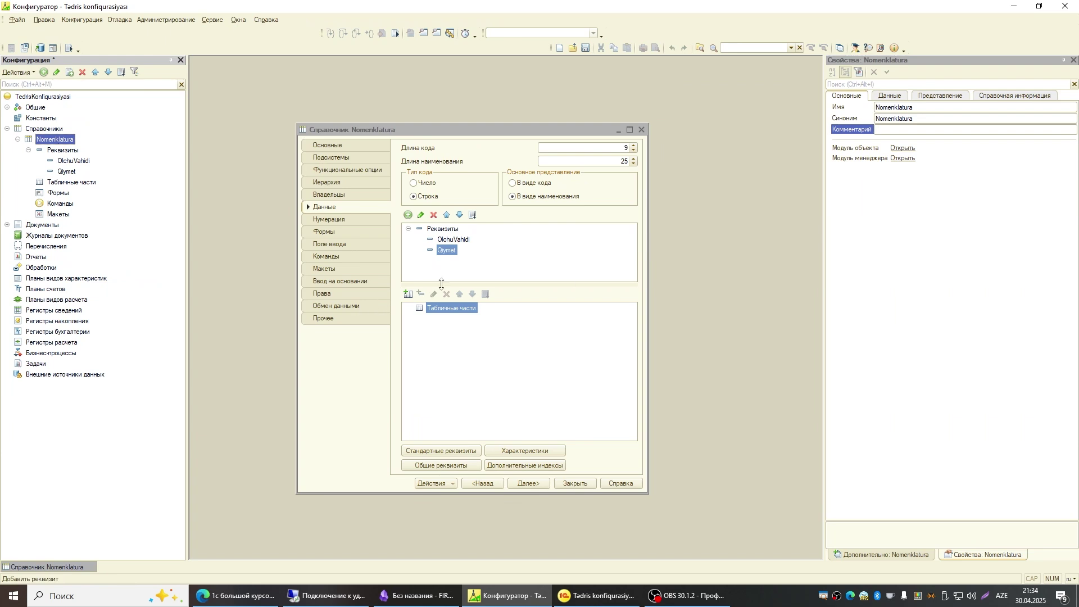
click(451, 241)
click(449, 251)
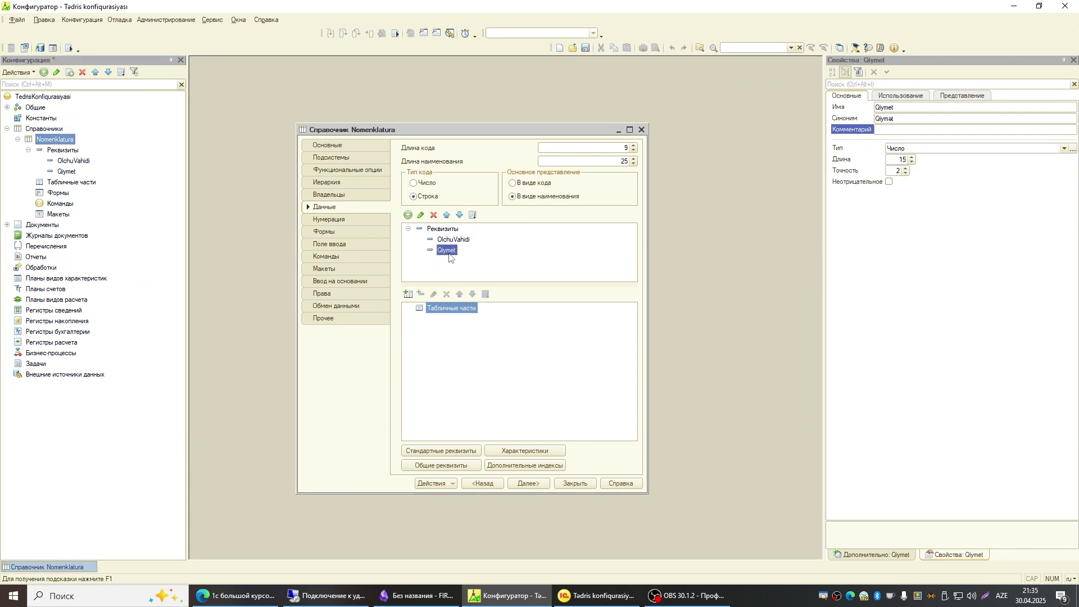
click(453, 241)
click(448, 253)
click(450, 242)
click(448, 253)
click(466, 241)
click(451, 251)
click(448, 240)
click(447, 251)
mouse_move(445, 279)
mouse_down()
mouse_move(377, 289)
mouse_move(418, 281)
mouse_move(393, 286)
mouse_up()
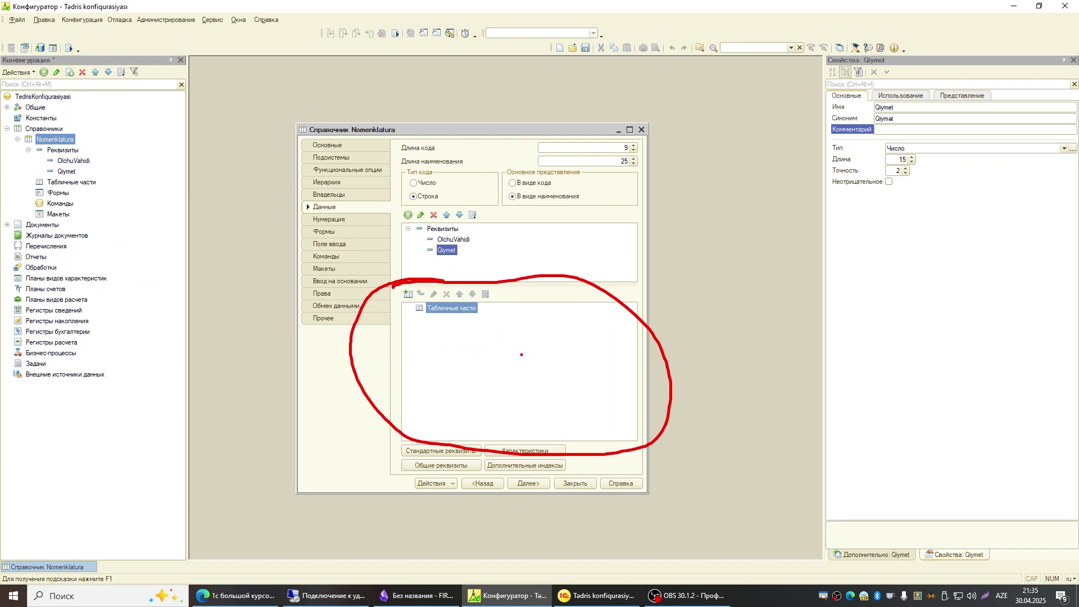
key(Escape)
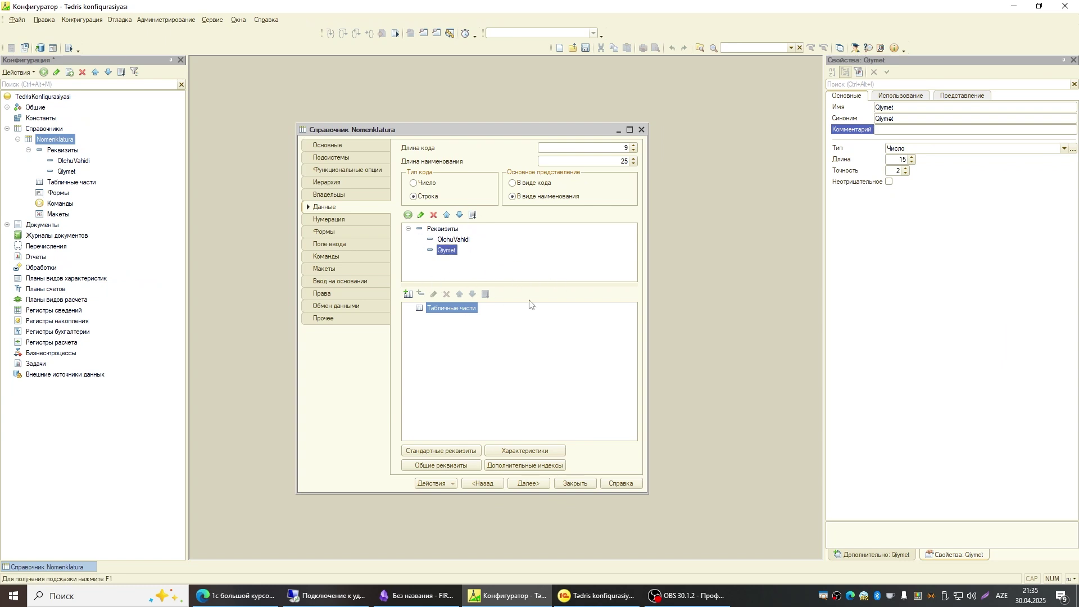
Update the database configuration with the Nomenklatura catalog's changes, and launch the application in 1C:Enterprise mode
click(585, 484)
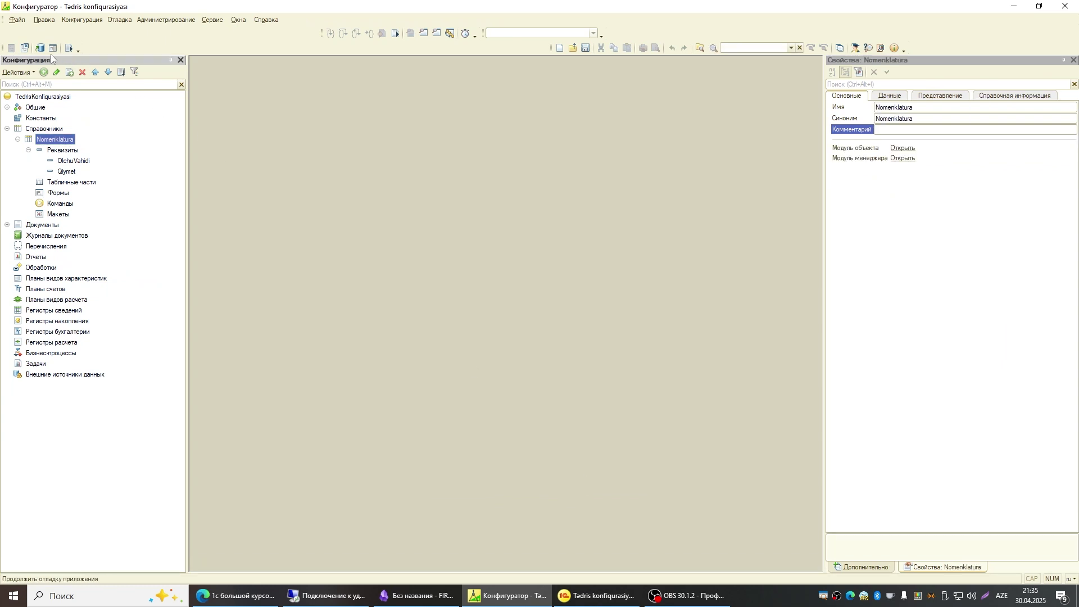
click(40, 48)
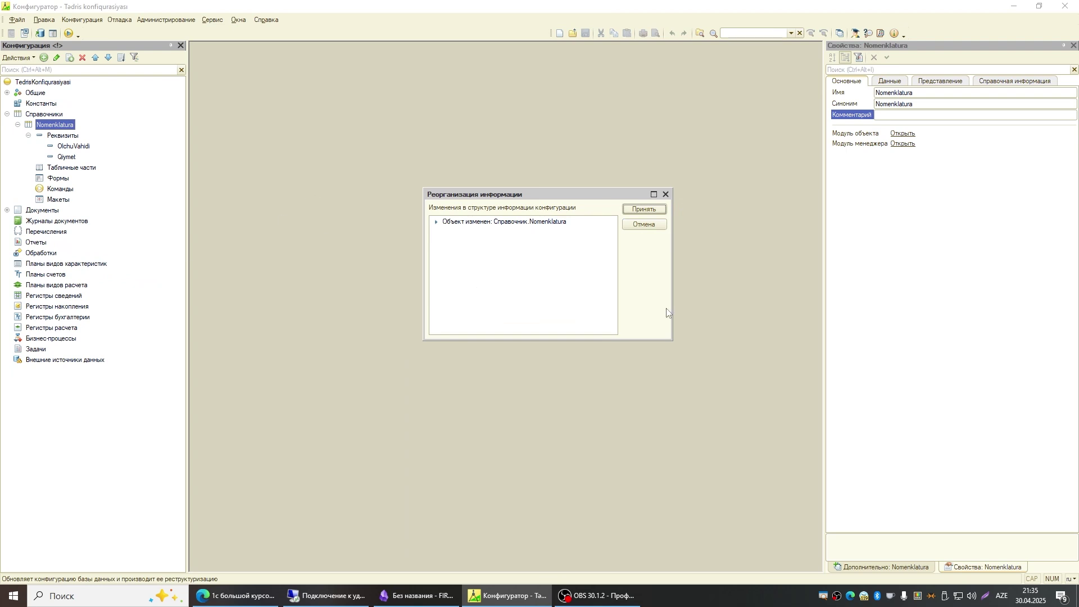
click(639, 211)
click(68, 33)
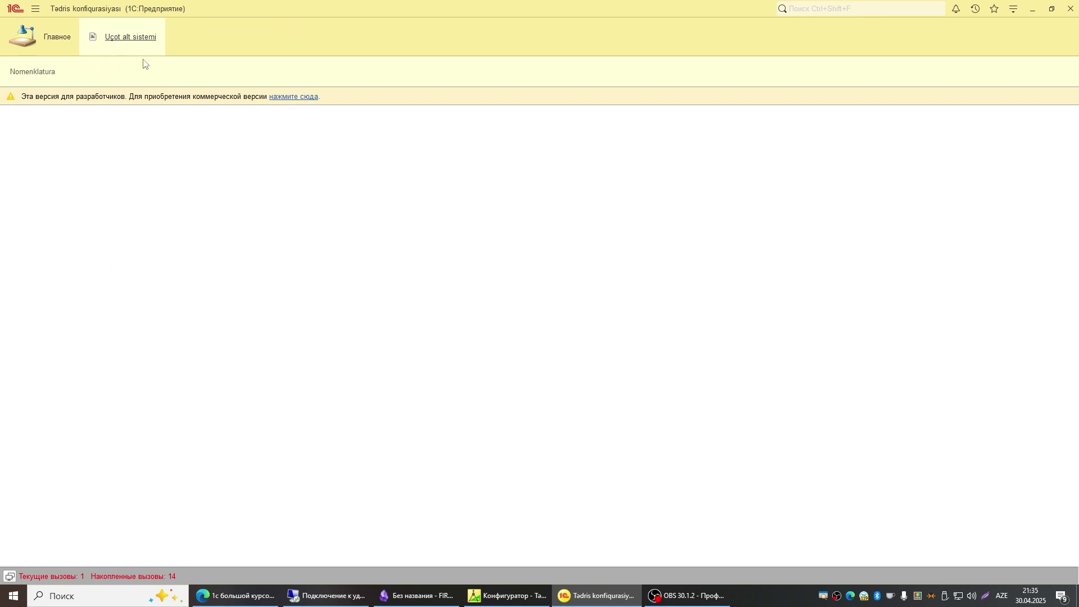
Open the Nomenklatura list, expand the Mebel group, and check the Şkaf item's code, Ölçü vahidi and Qiymət columns
click(35, 74)
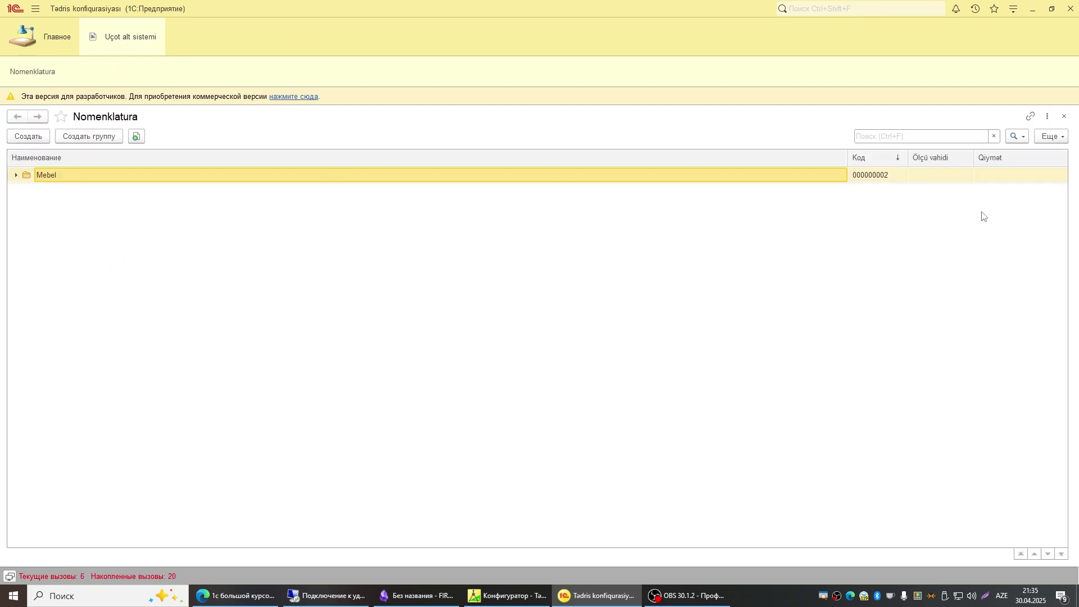
double_click(73, 177)
click(84, 191)
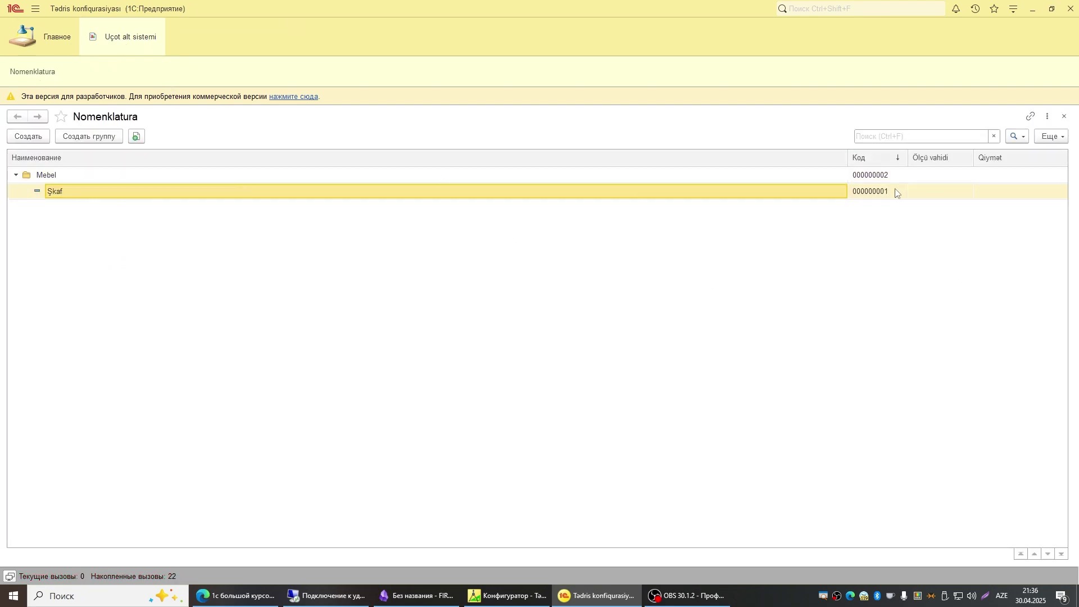
click(877, 194)
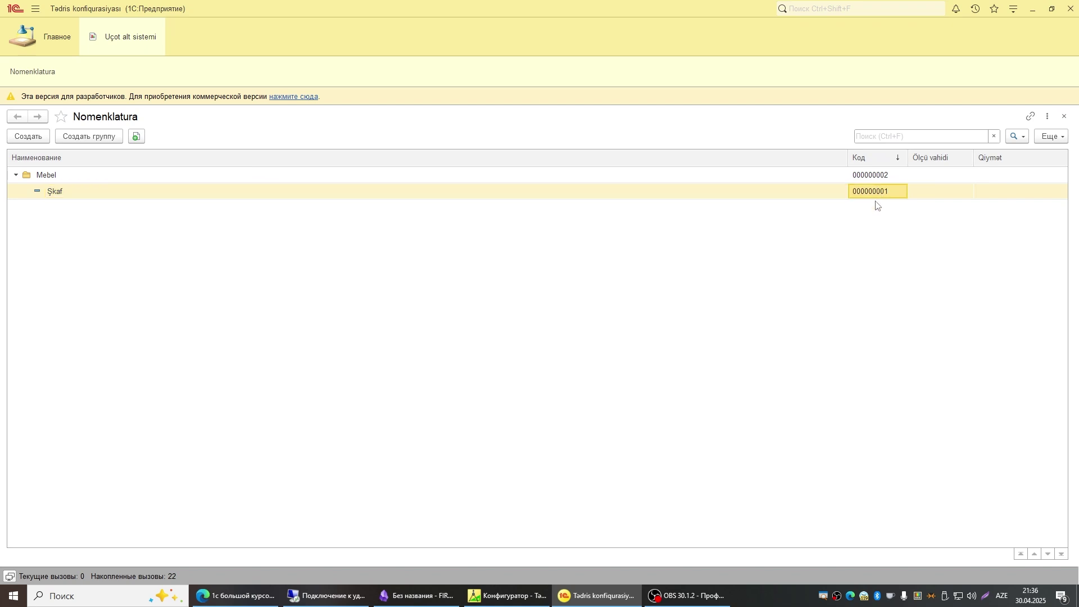
click(50, 158)
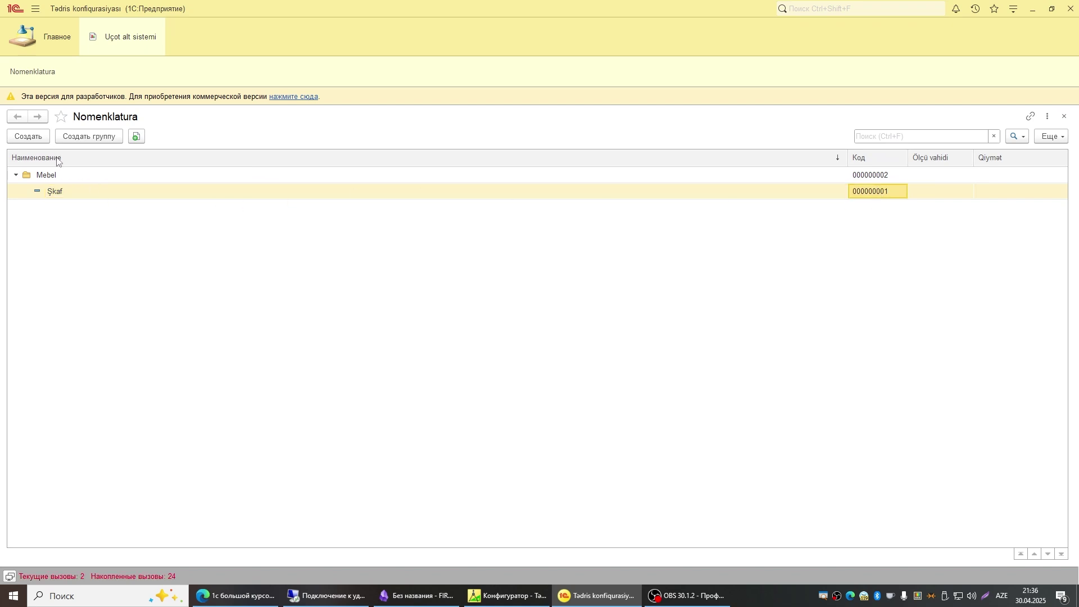
click(56, 191)
click(880, 194)
click(969, 193)
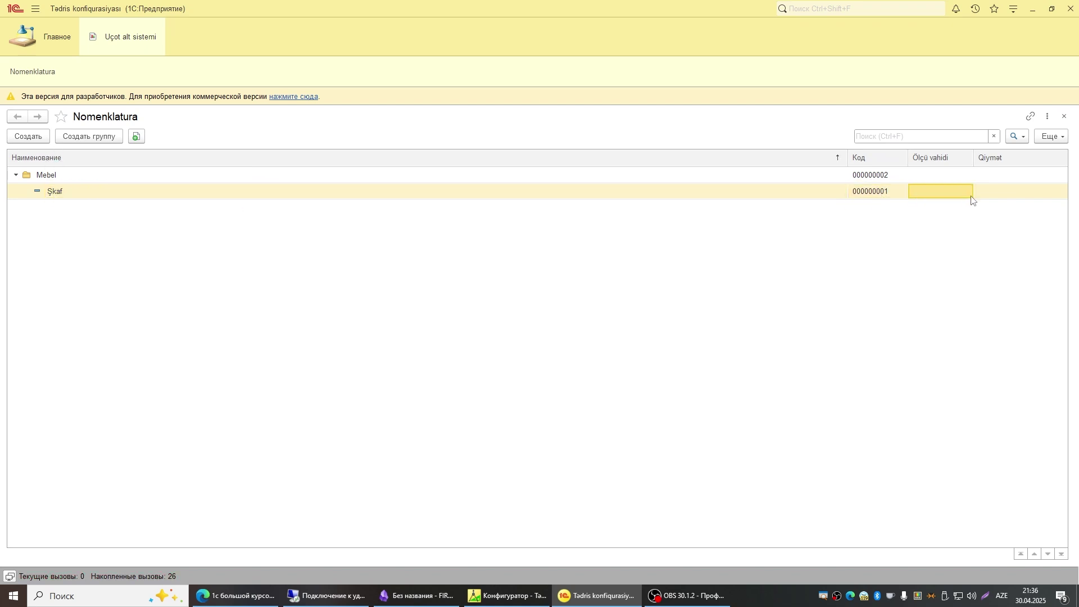
click(1009, 194)
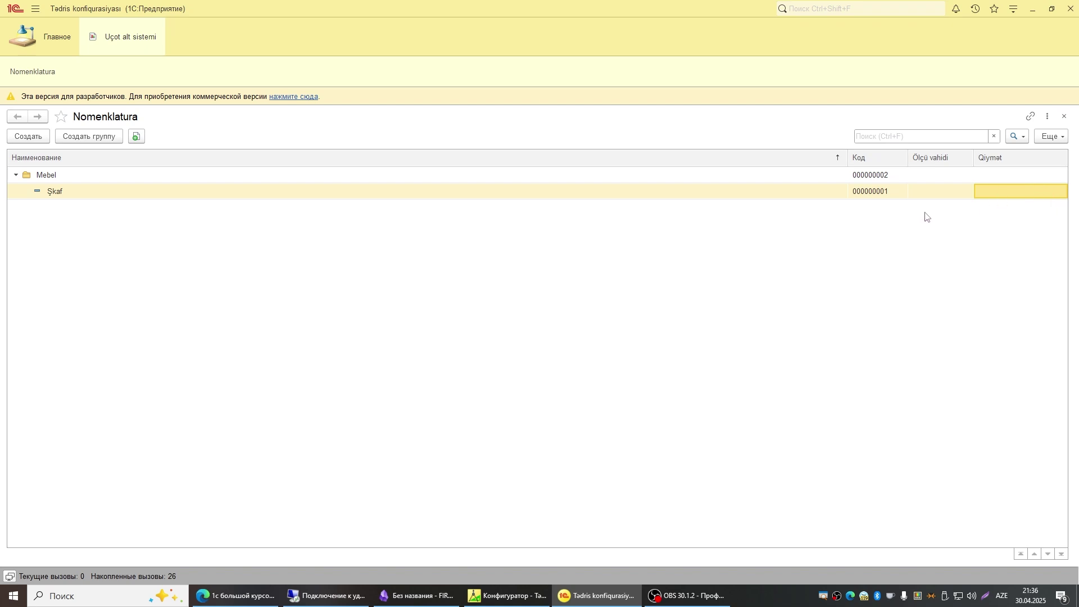
Open the Şkaf item's form, examine its Ölçü vahidi and Qiymət fields, and close it without changes
double_click(58, 194)
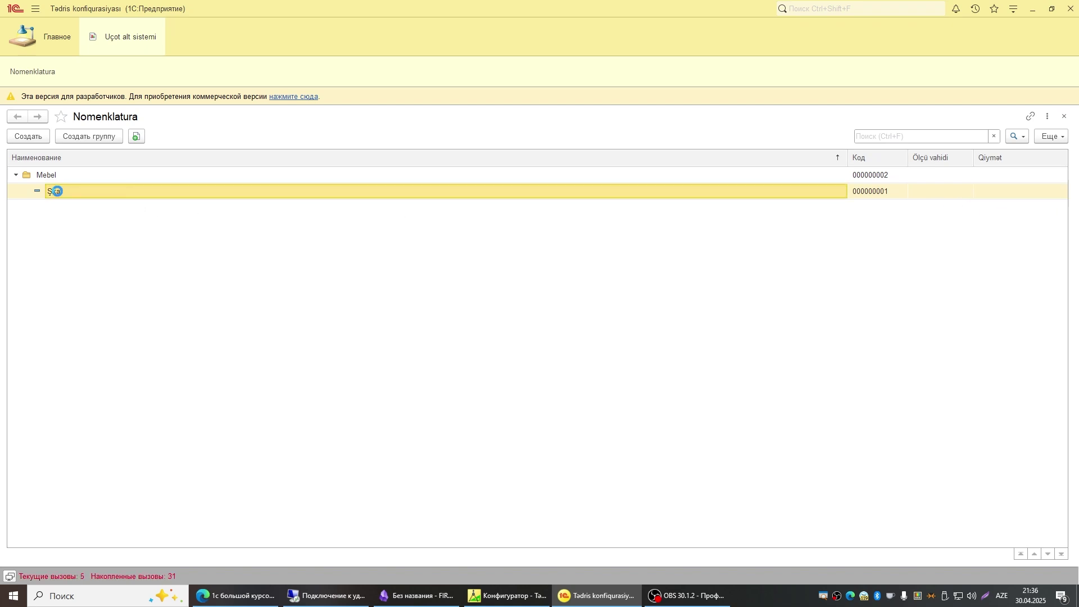
click(445, 323)
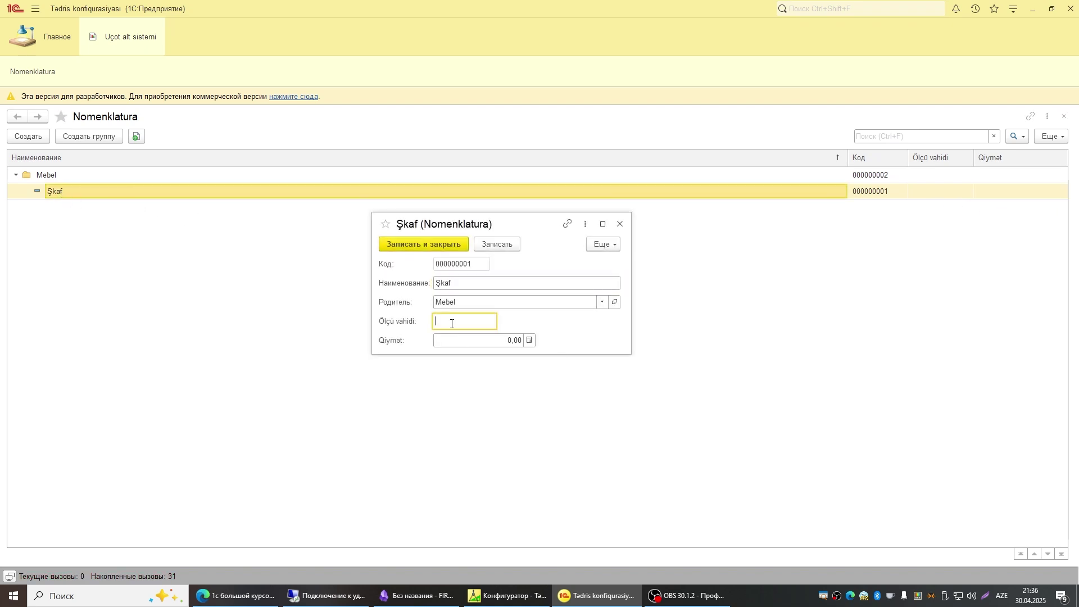
click(495, 342)
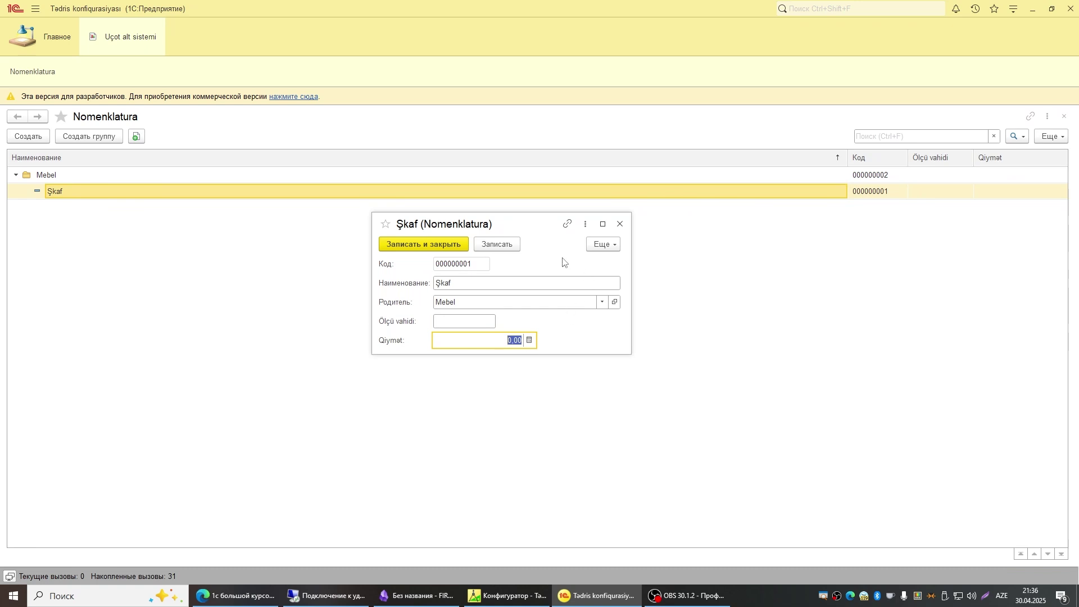
click(470, 319)
drag(528, 230, 563, 195)
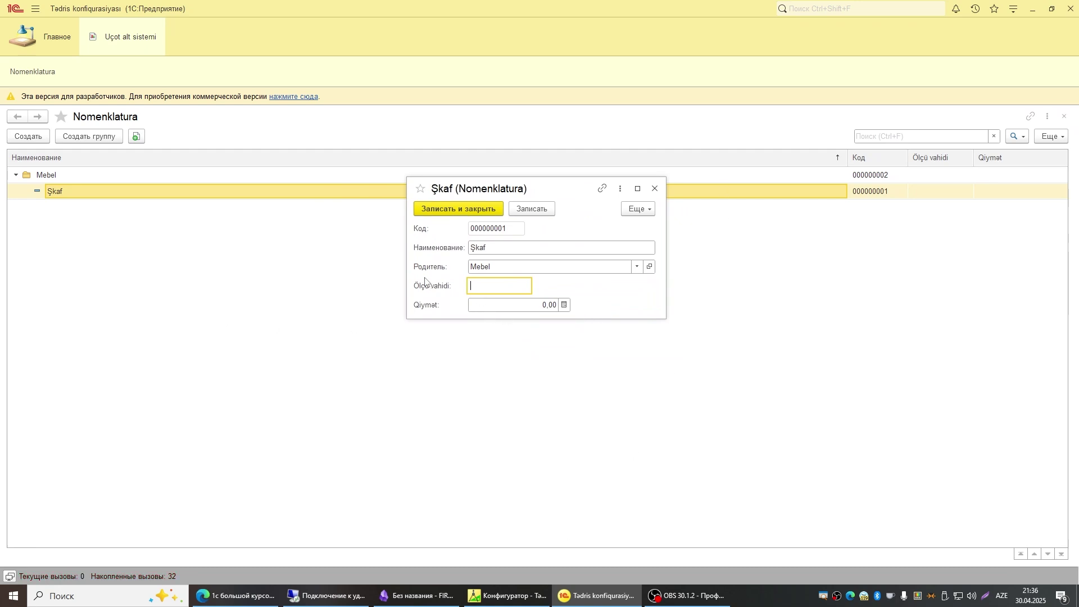
click(503, 309)
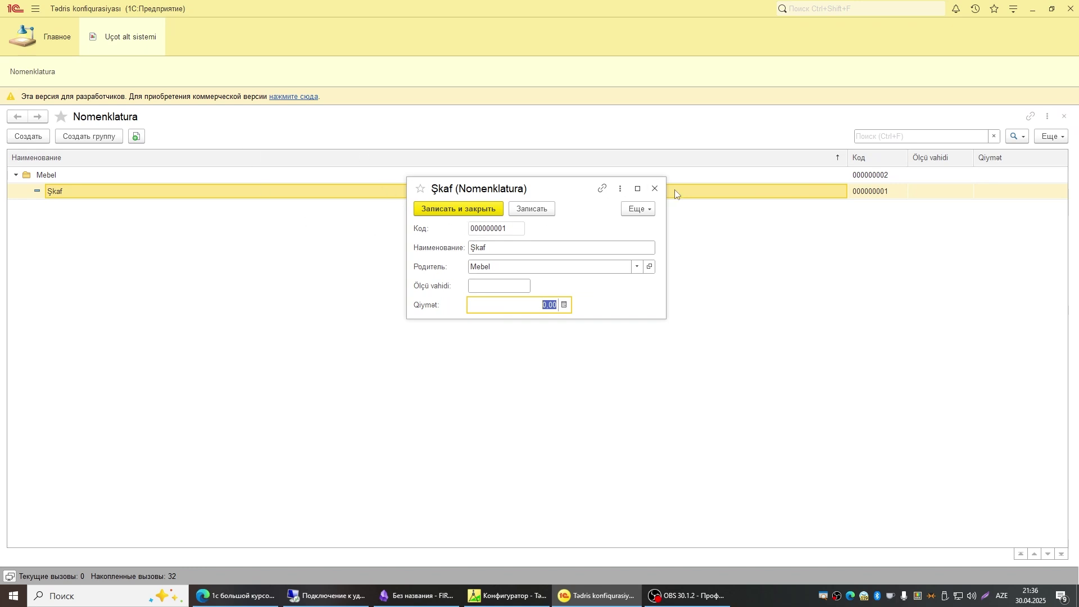
click(655, 188)
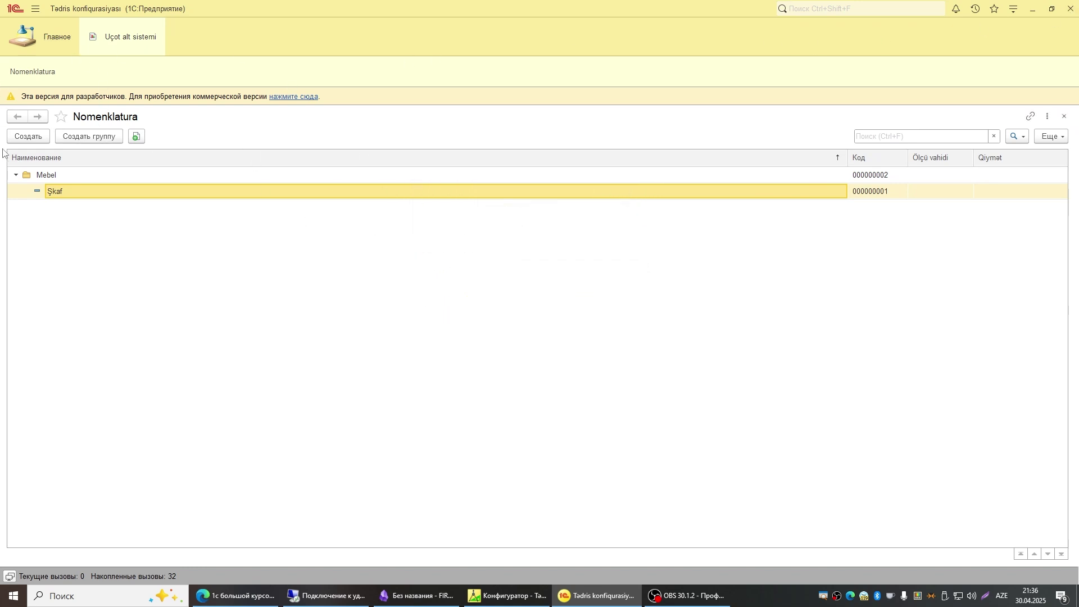
View the Главное and Uçot alt sistemi sections, and compare the Mebel group with the Şkaf item, viewing the item's form briefly
click(45, 40)
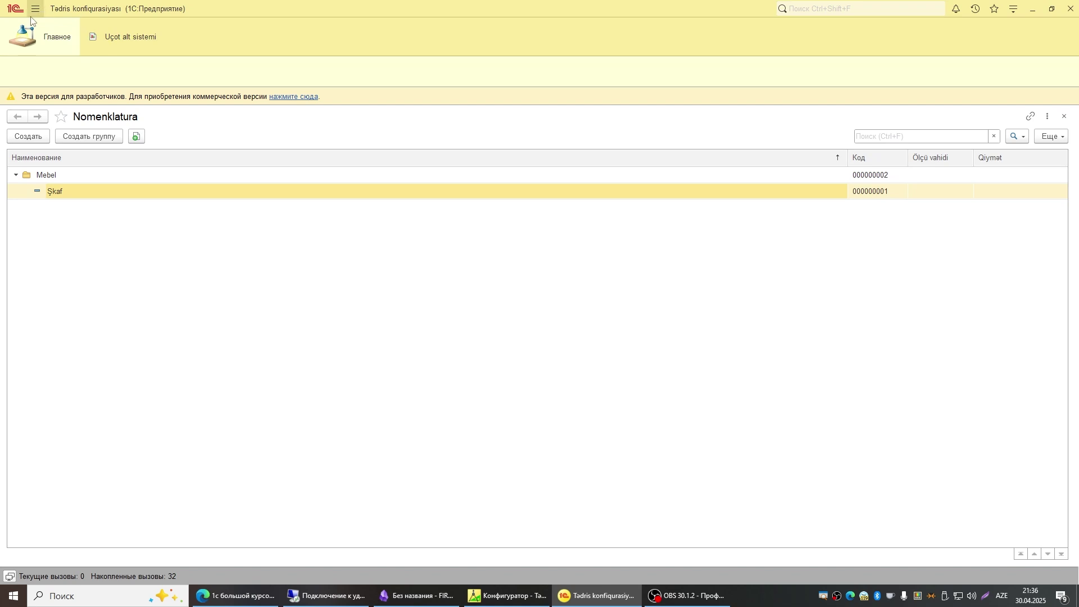
click(127, 48)
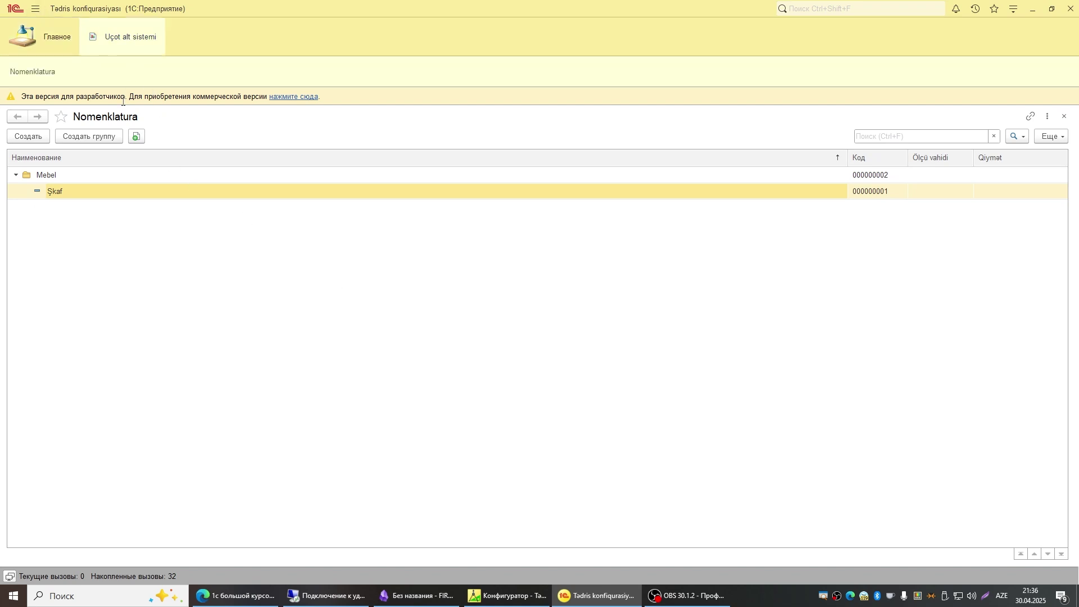
click(65, 178)
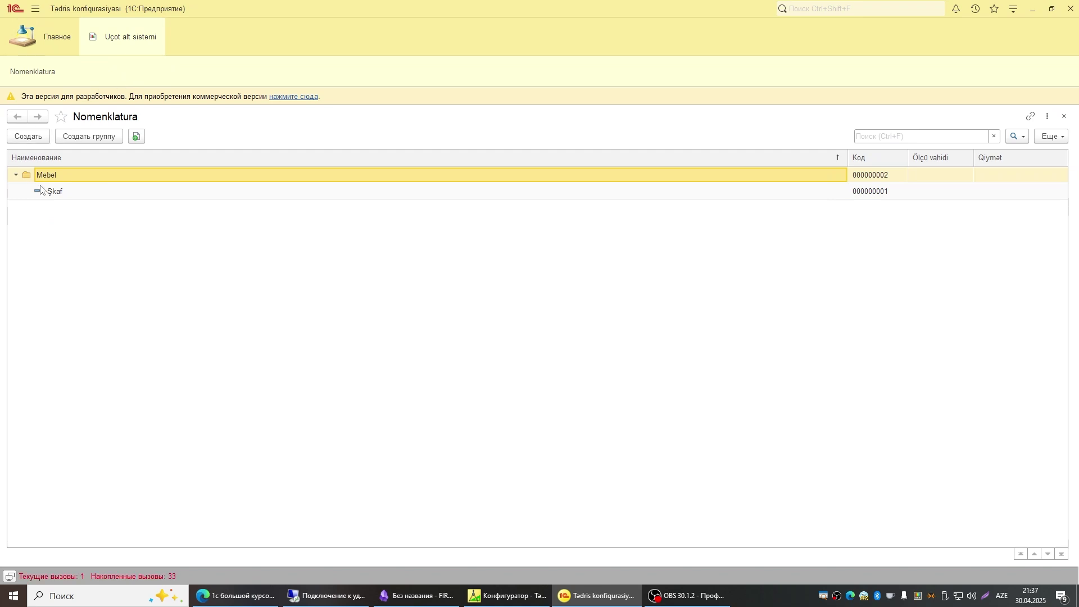
click(44, 191)
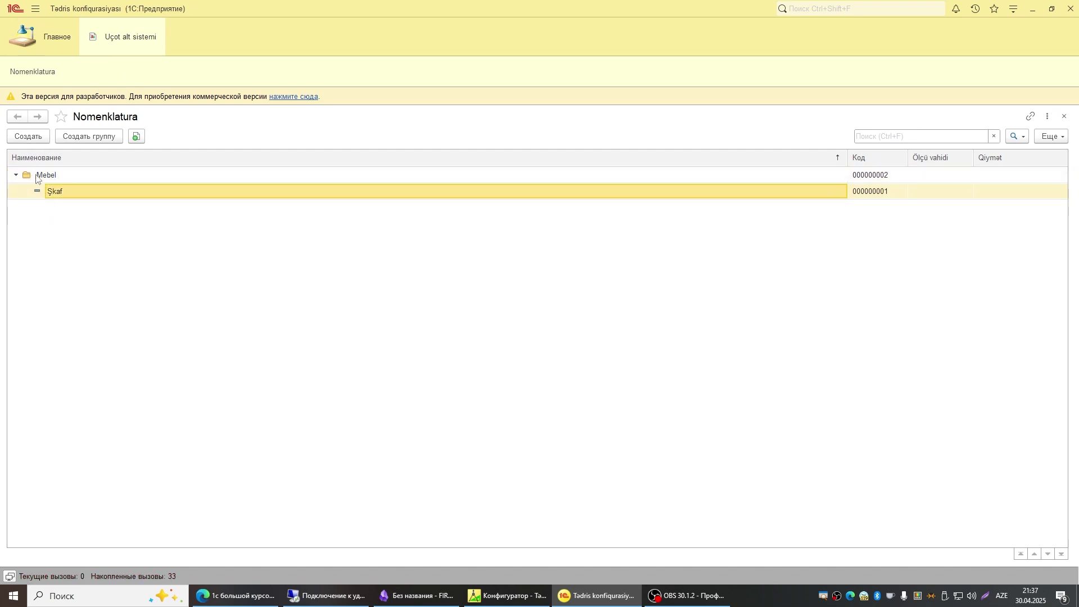
click(34, 178)
double_click(40, 192)
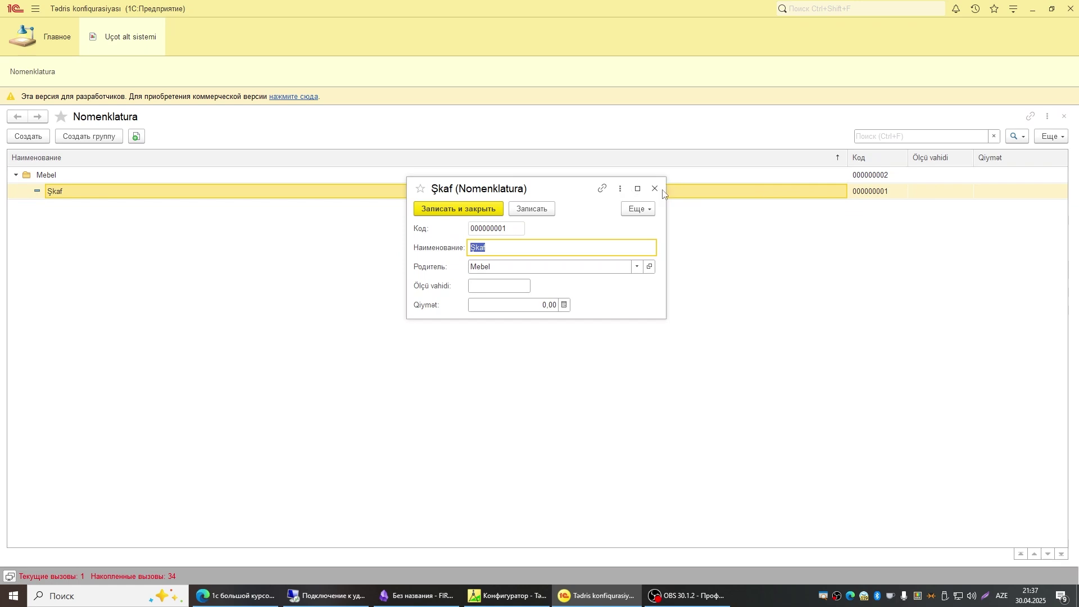
click(655, 189)
Switch to the Configurator, collapse the Nomenklatura catalog's branch, and compare the configuration tree with the list in the running application
click(506, 595)
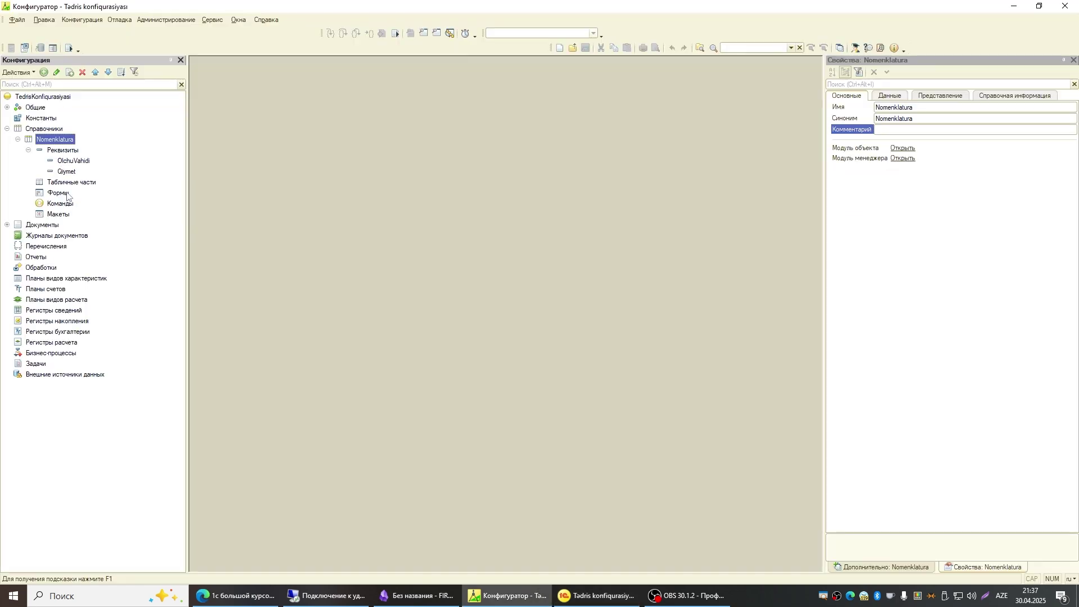
click(19, 139)
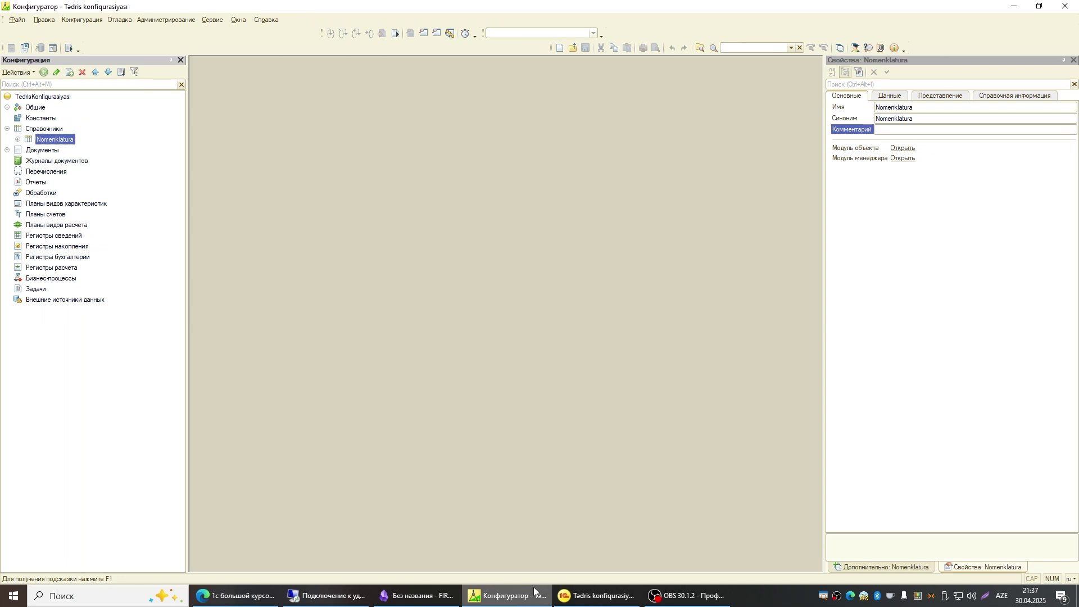
click(579, 597)
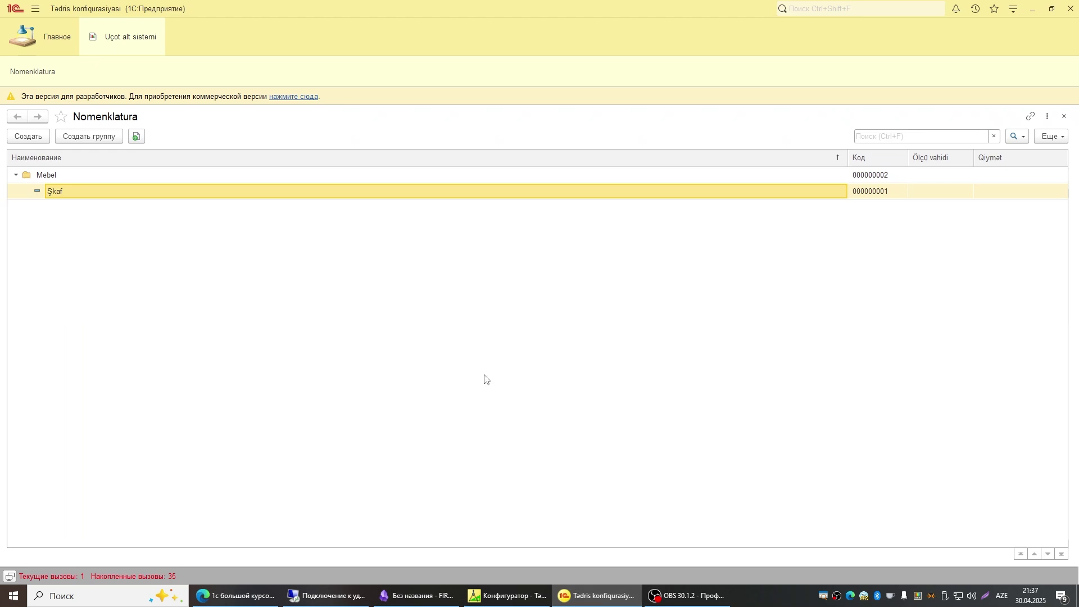
click(520, 596)
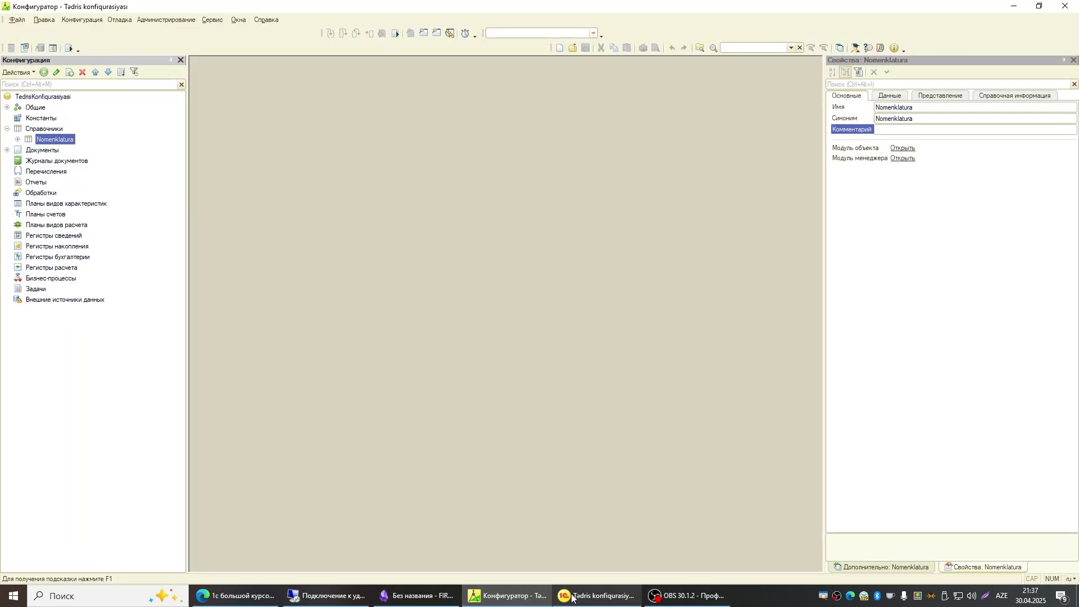
click(590, 596)
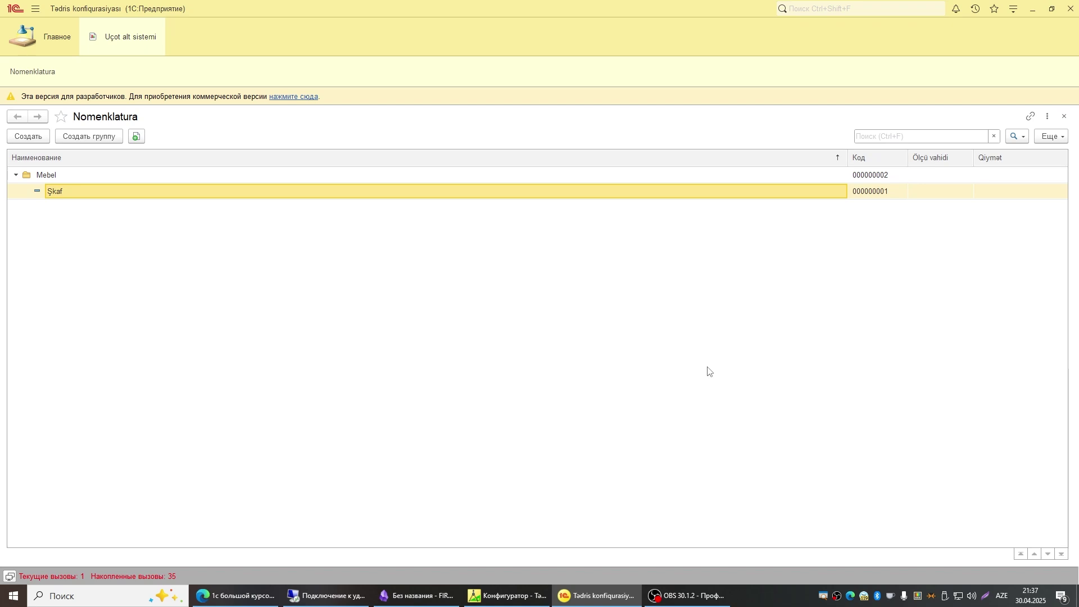
Return to the Configurator and point out the Справочники, Nomenklatura and Документы nodes of the configuration tree
click(495, 596)
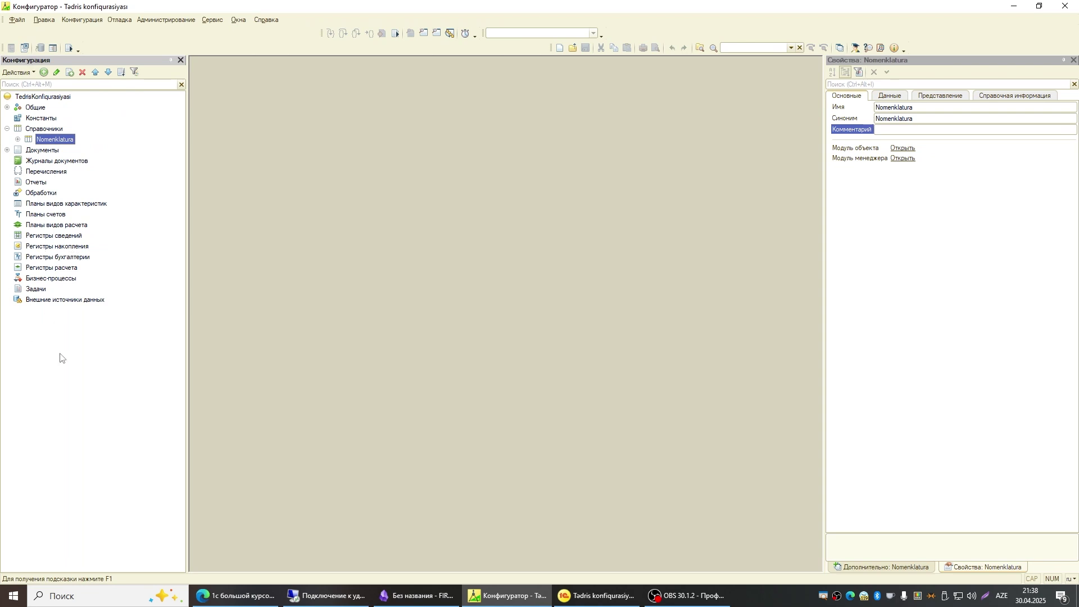
click(46, 130)
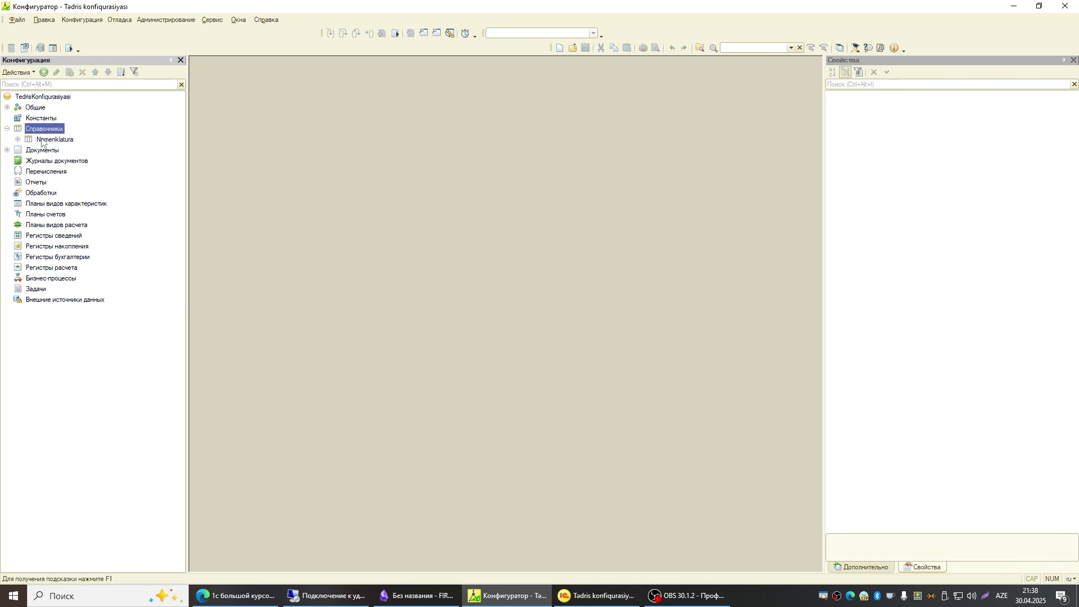
click(41, 140)
click(43, 151)
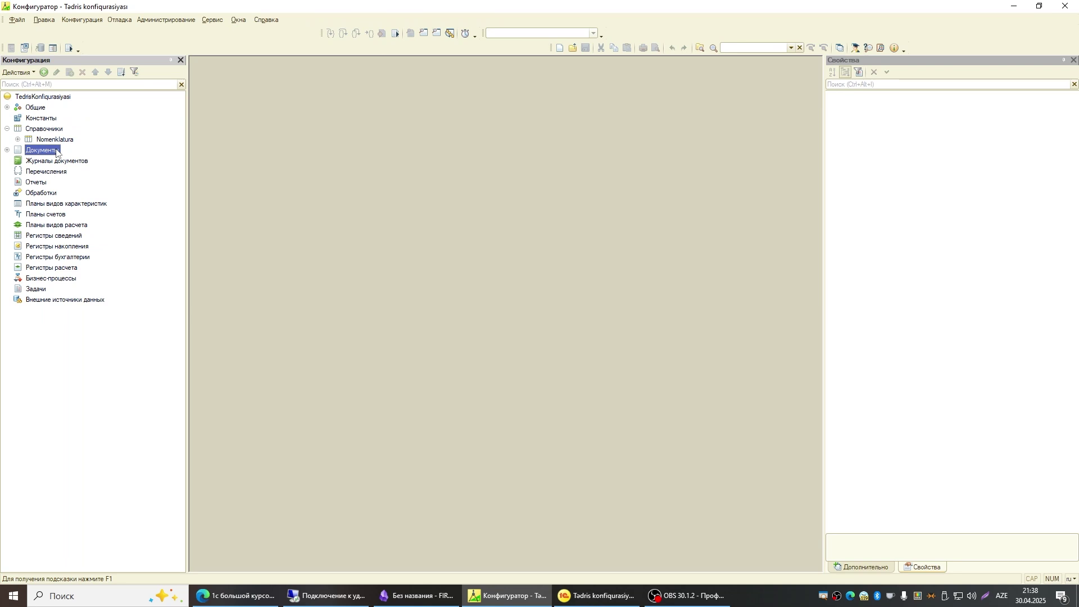
Switch to the running application, view the Şkaf item's form in an enlarged window, and close it without changes
click(575, 591)
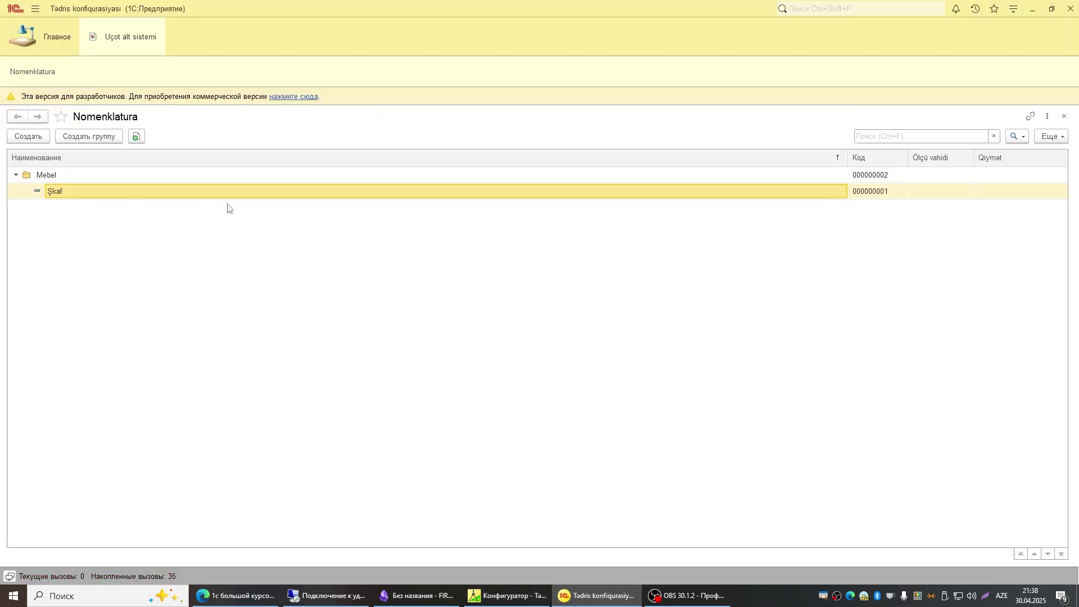
double_click(245, 197)
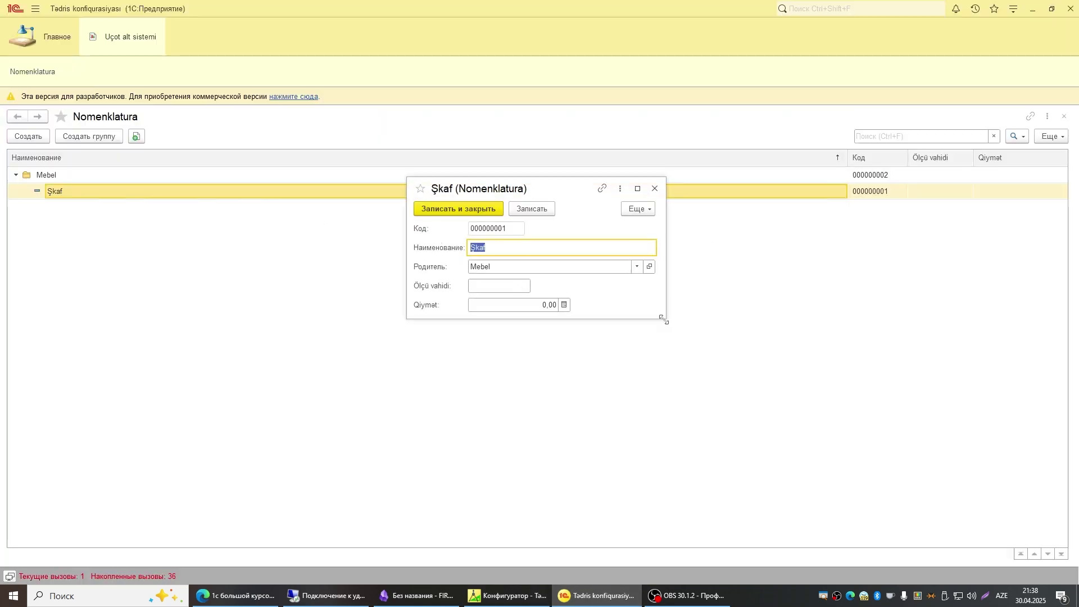
drag(666, 318, 869, 373)
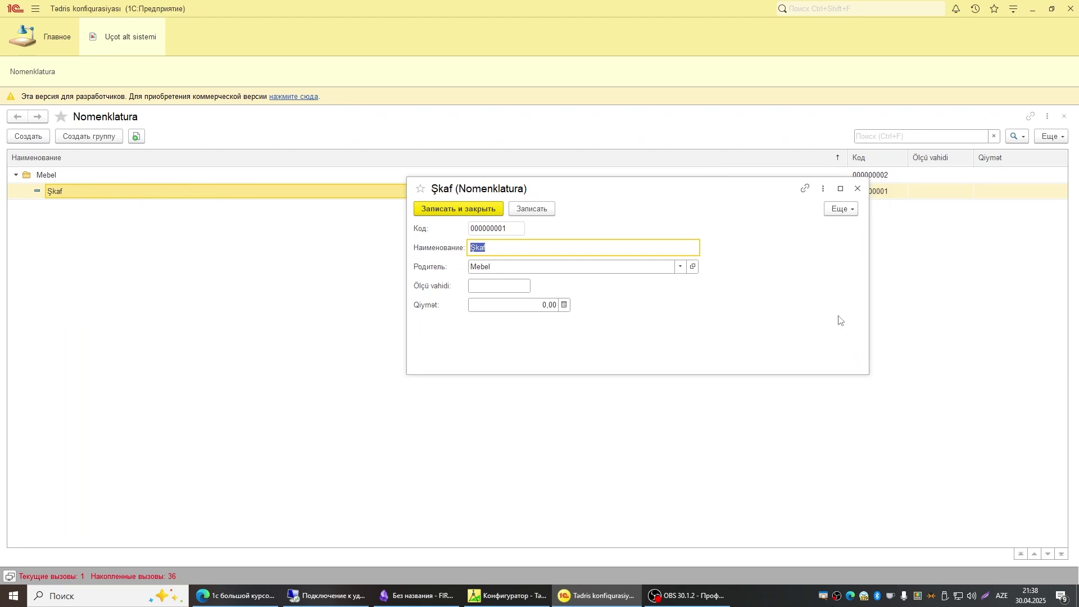
click(527, 304)
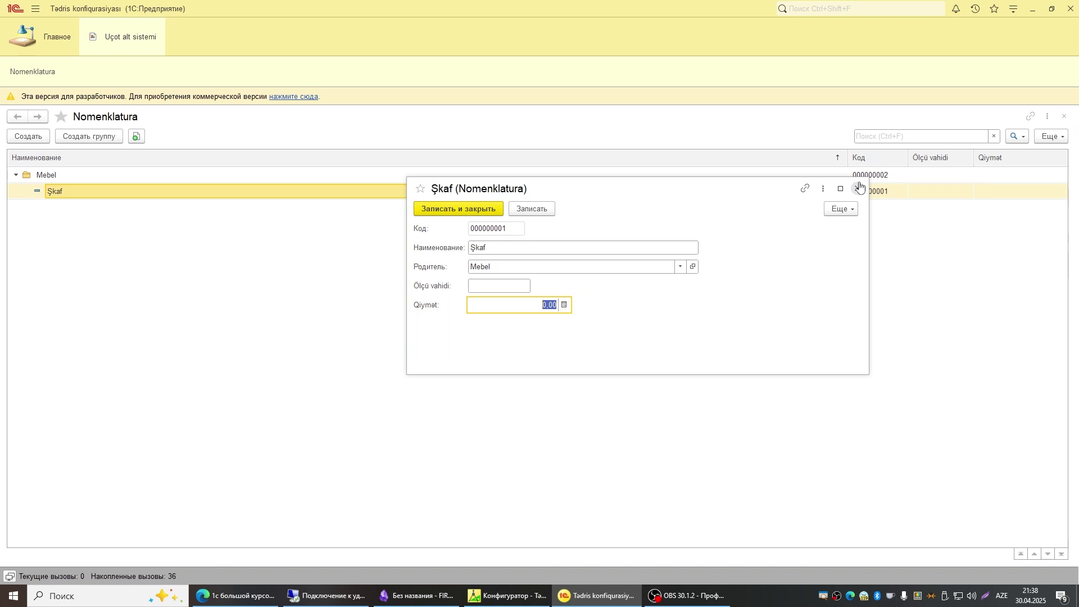
drag(603, 191, 374, 225)
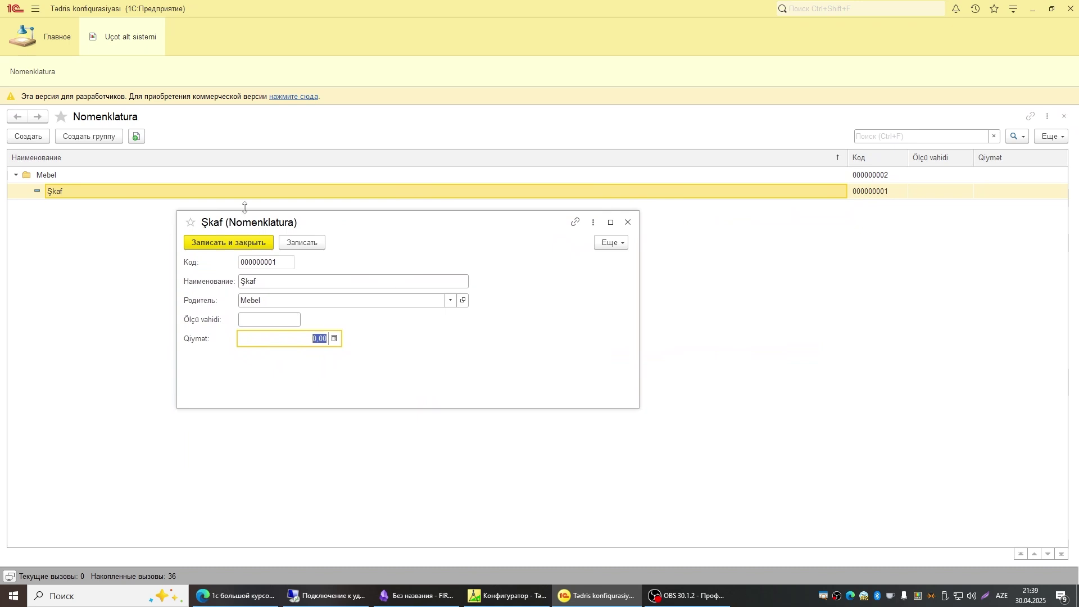
click(628, 222)
Set the Şkaf item's Ölçü vahidi to ədəd and its Qiymət to 10 000,00, and save and close the item
double_click(131, 192)
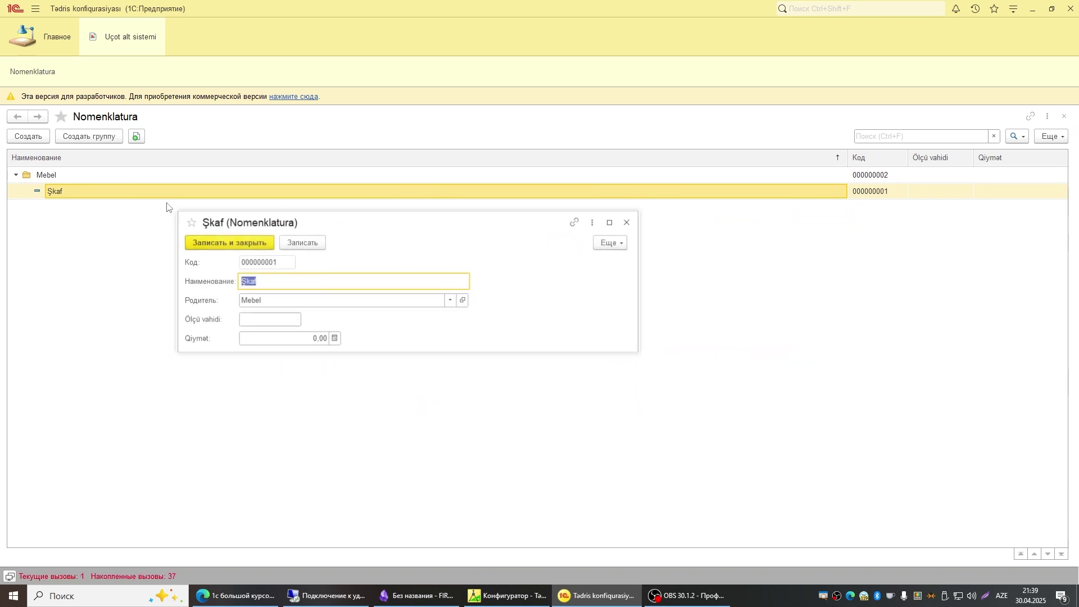
click(270, 321)
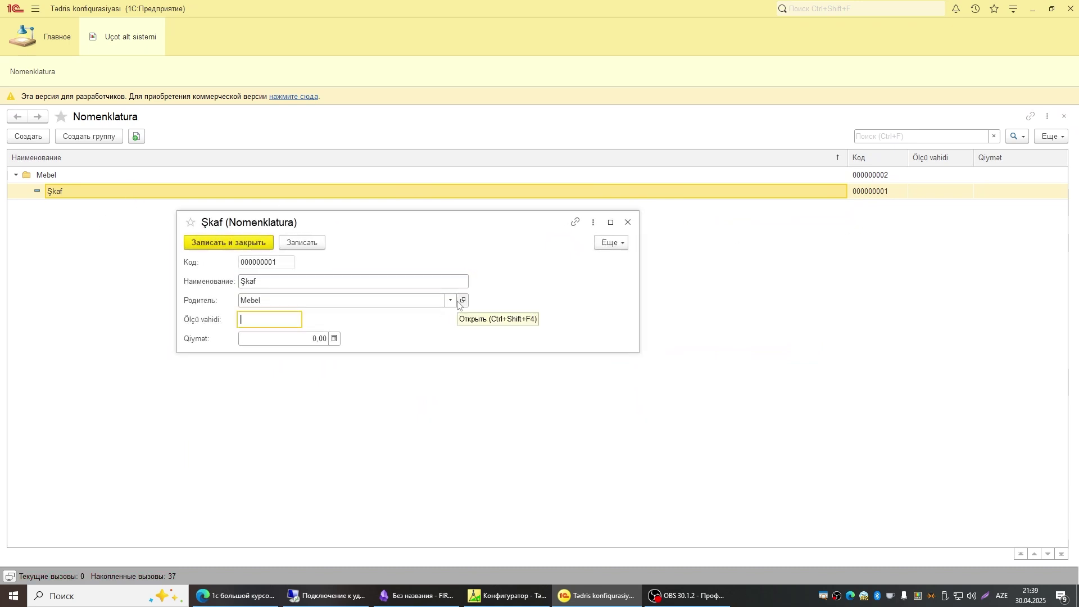
text(ədəd)
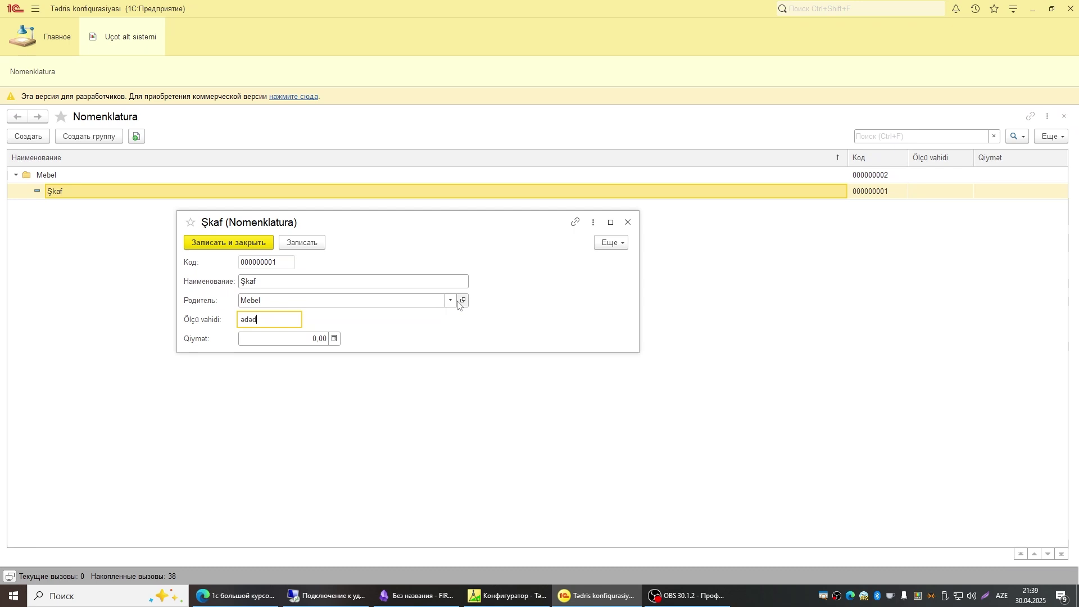
key(Tab)
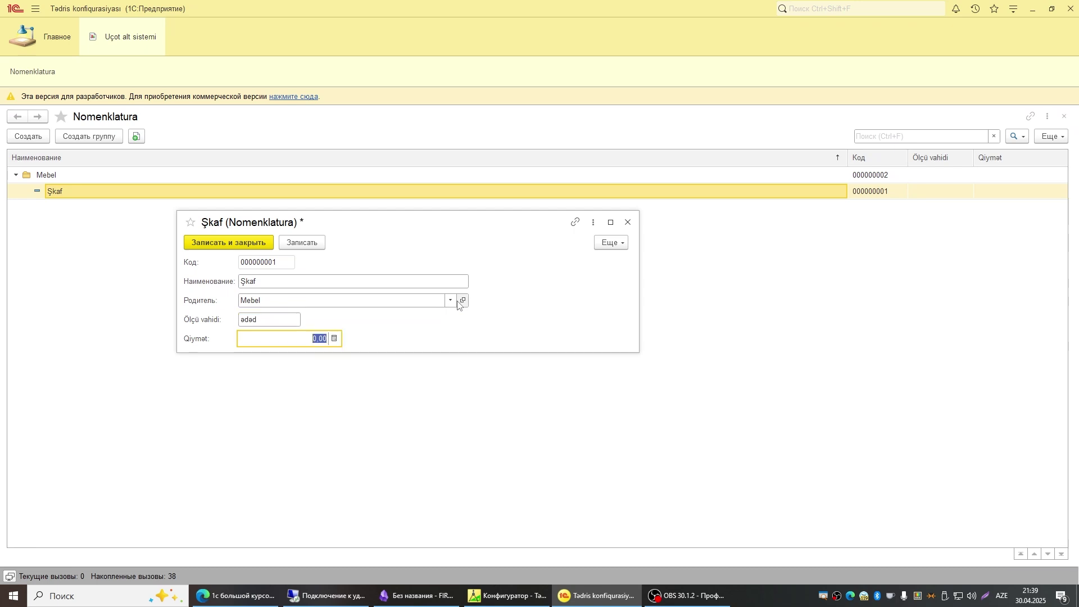
text(1000)
click(227, 236)
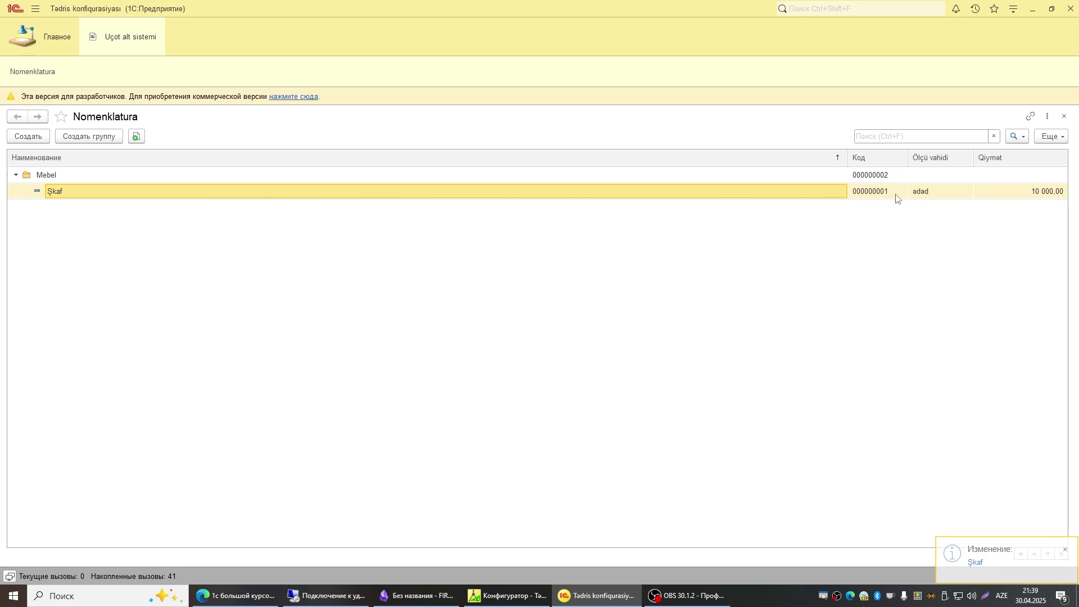
Check the Şkaf item's Ölçü vahidi and Qiymət values in the list, collapsing and re-expanding the Mebel group
click(940, 194)
click(1027, 194)
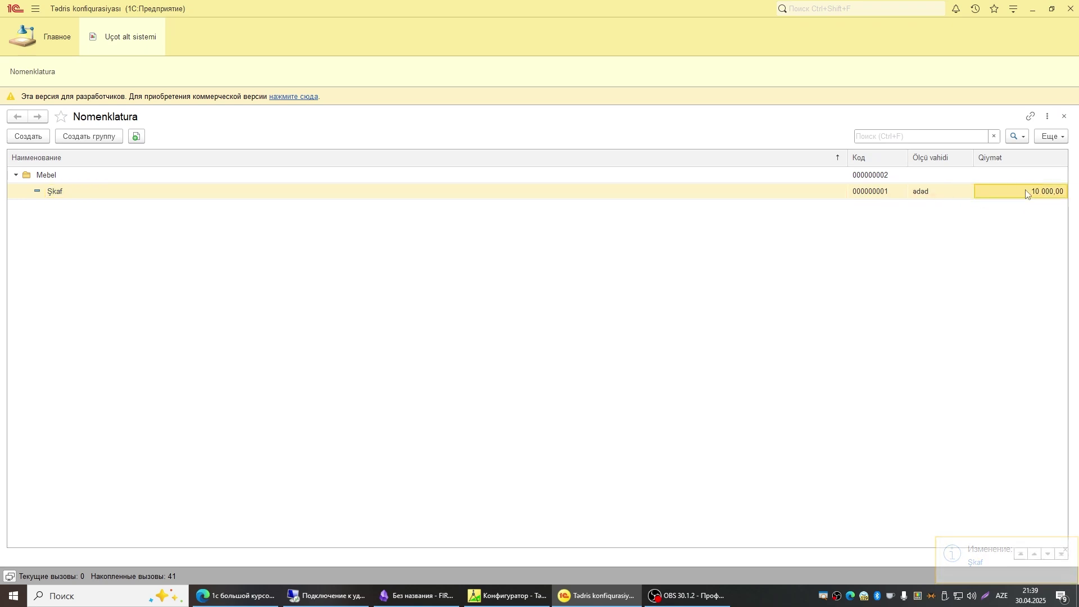
click(16, 176)
click(16, 176)
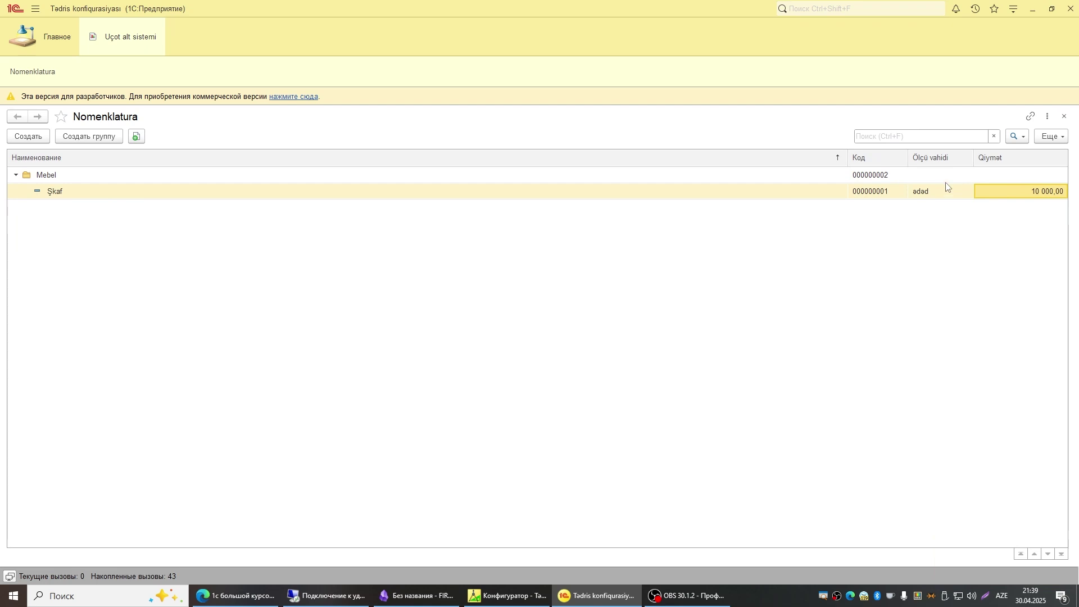
click(922, 192)
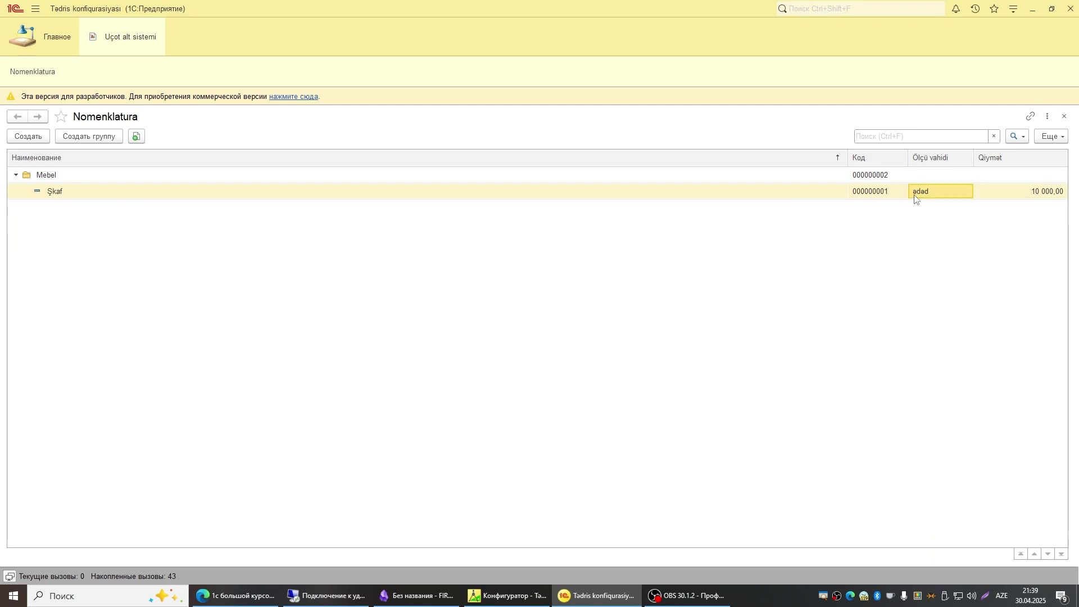
click(797, 196)
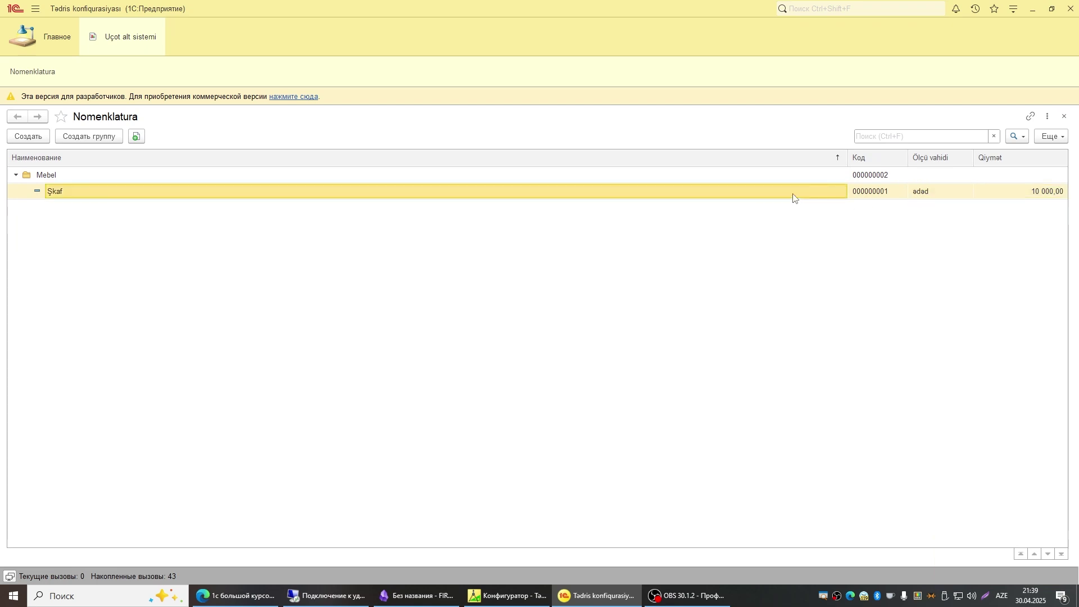
View the Şkaf item's saved form, close it, and compare the collapsed and expanded Mebel group in the list
double_click(794, 197)
click(618, 222)
click(16, 175)
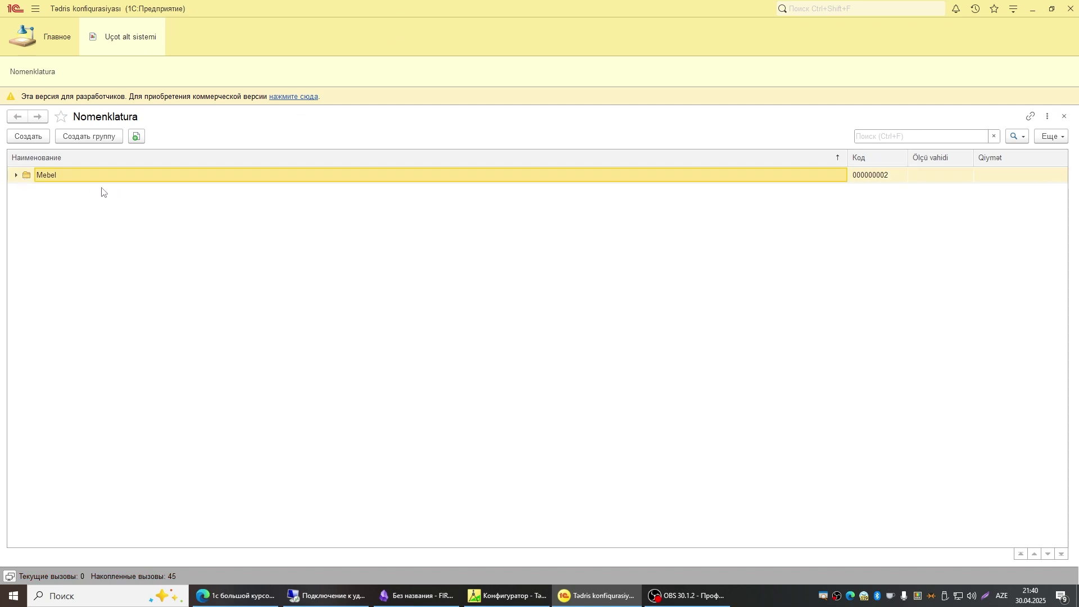
click(17, 175)
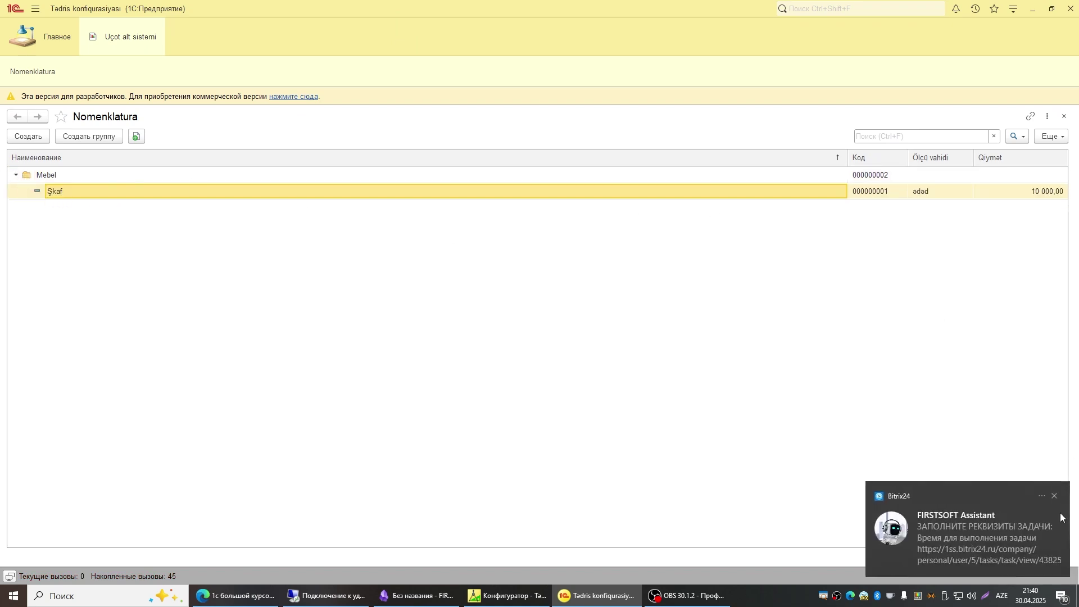
Dismiss the pop-up notifications and close the running application to return to the configurator
click(1054, 496)
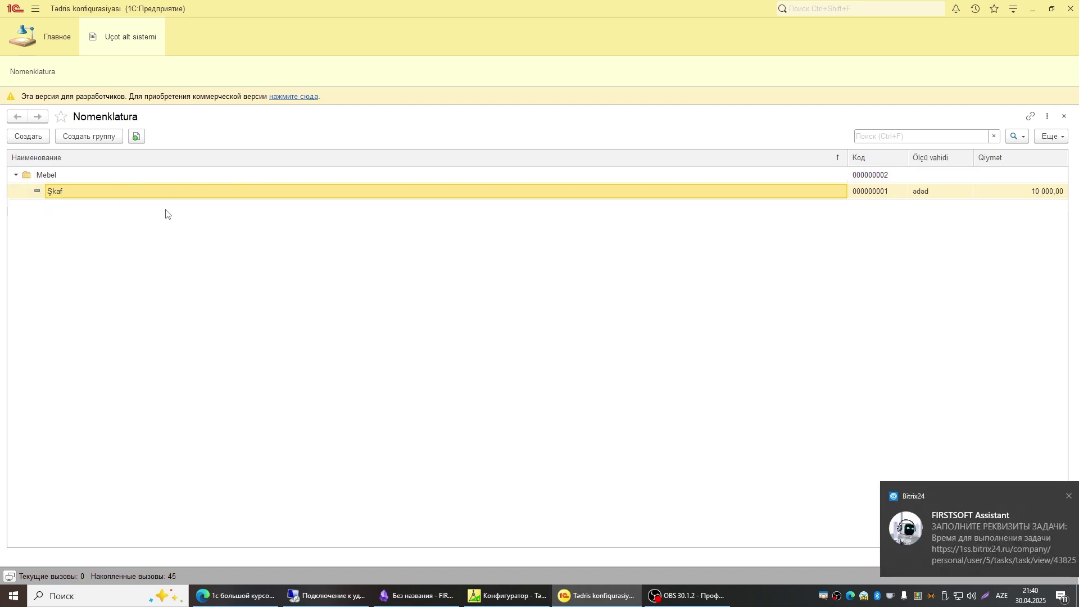
click(1055, 495)
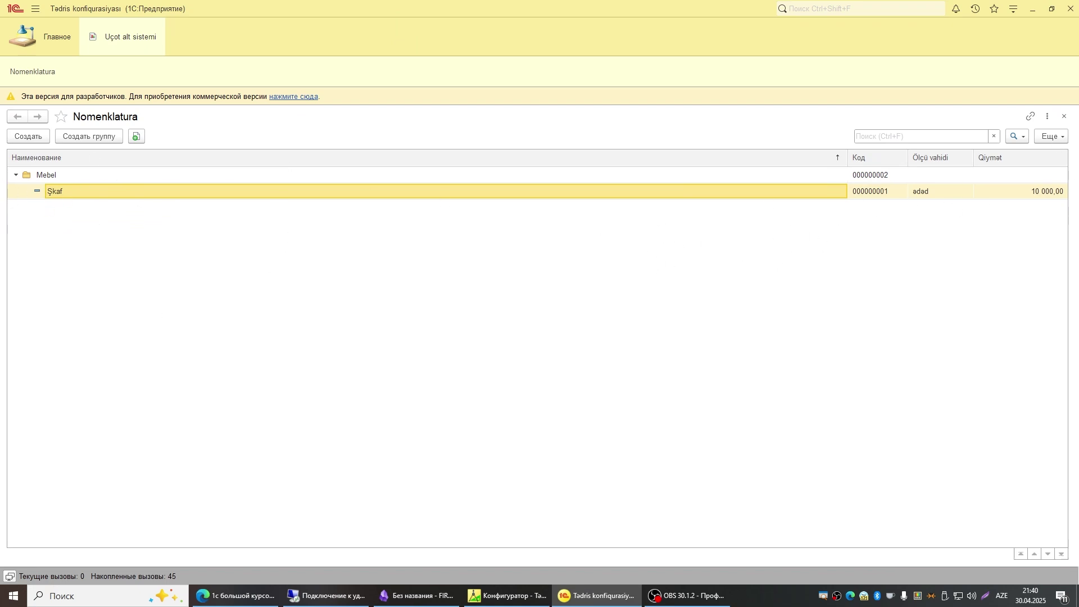
click(1070, 8)
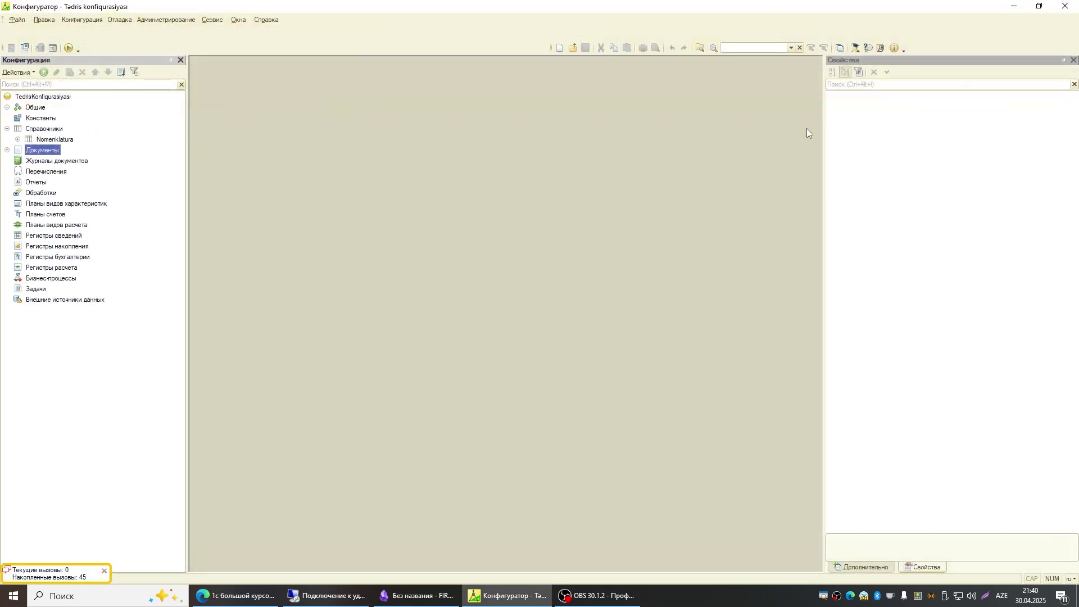
Open the Nomenklatura catalog's editor, reposition and enlarge its window, and view the OlchuVahidi and Qiymet attributes in its data section
double_click(42, 125)
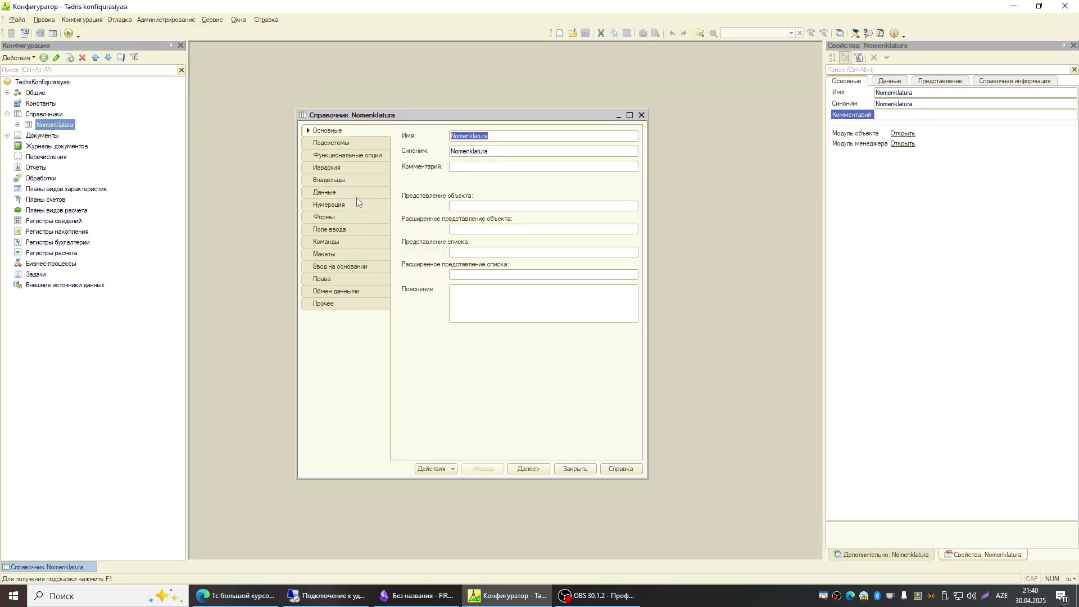
click(422, 116)
drag(422, 115, 373, 117)
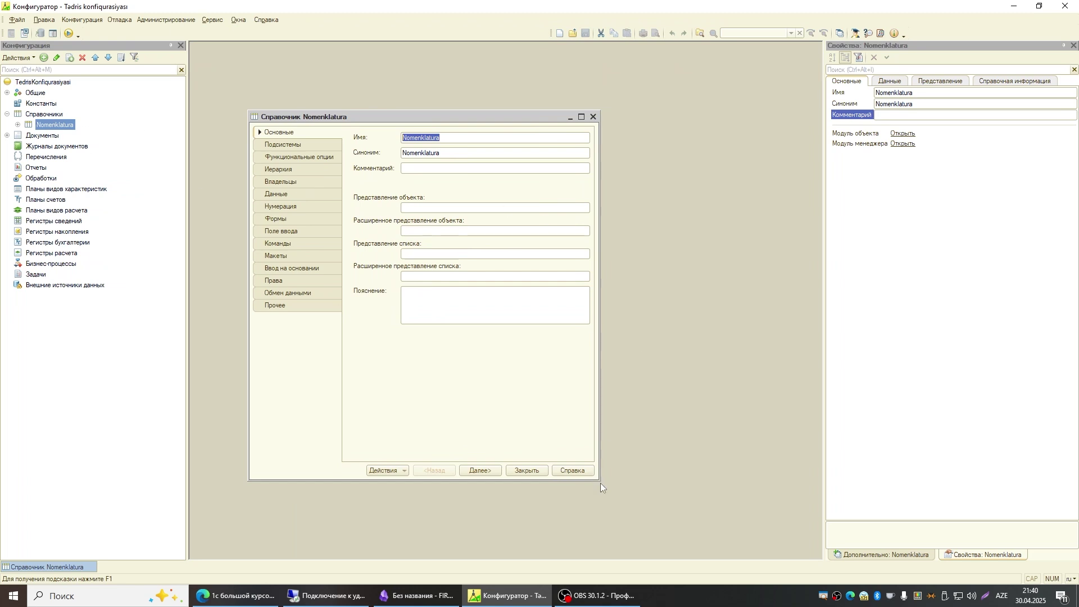
drag(598, 486, 633, 510)
click(276, 193)
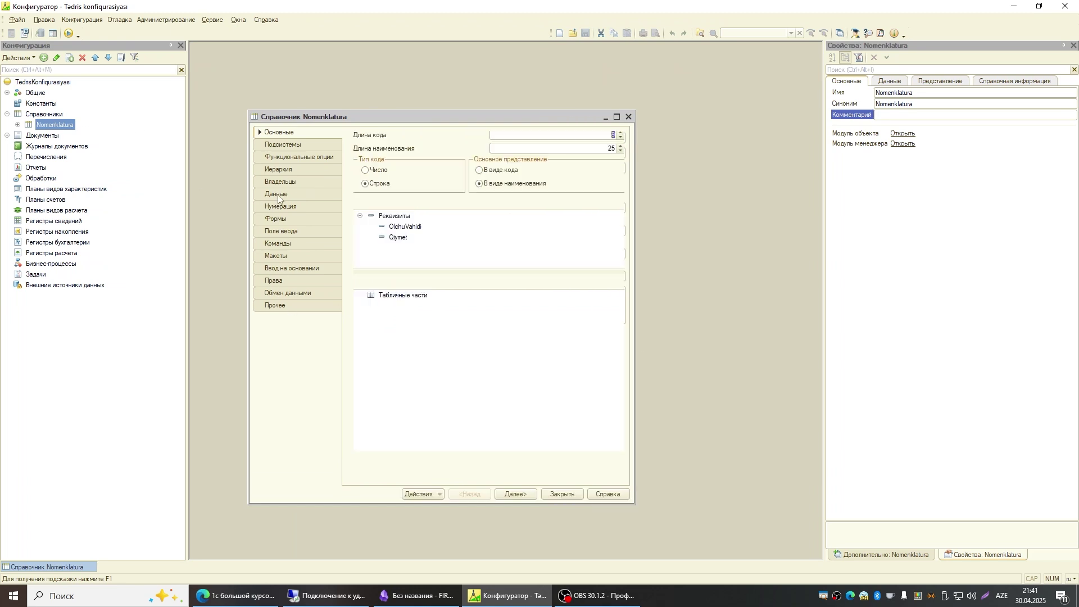
click(404, 227)
click(397, 237)
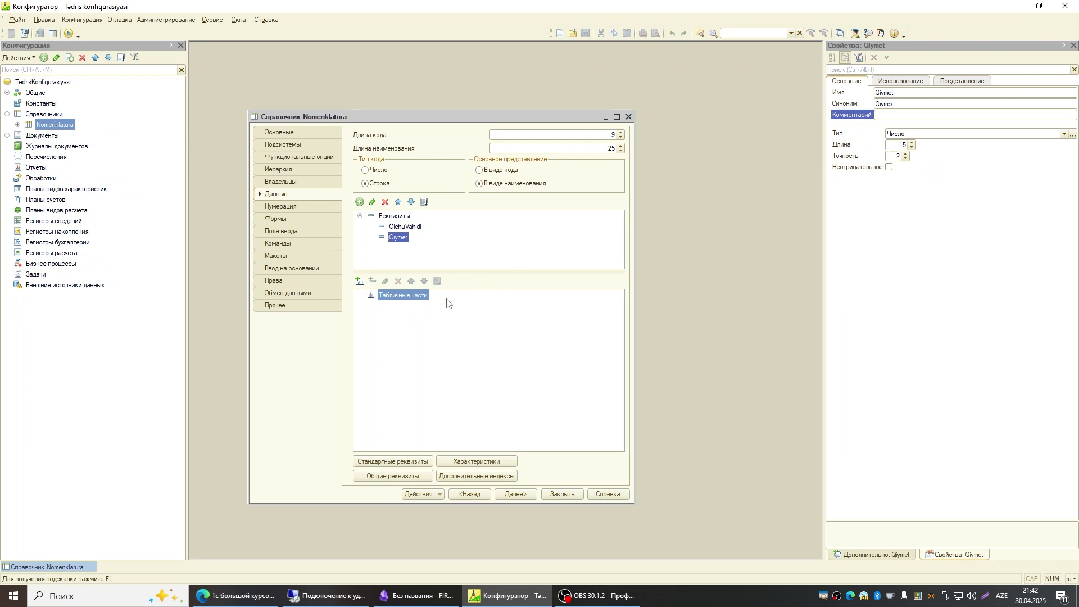
Add a tabular section to the Nomenklatura catalog and name it Xususiyyetler
click(395, 302)
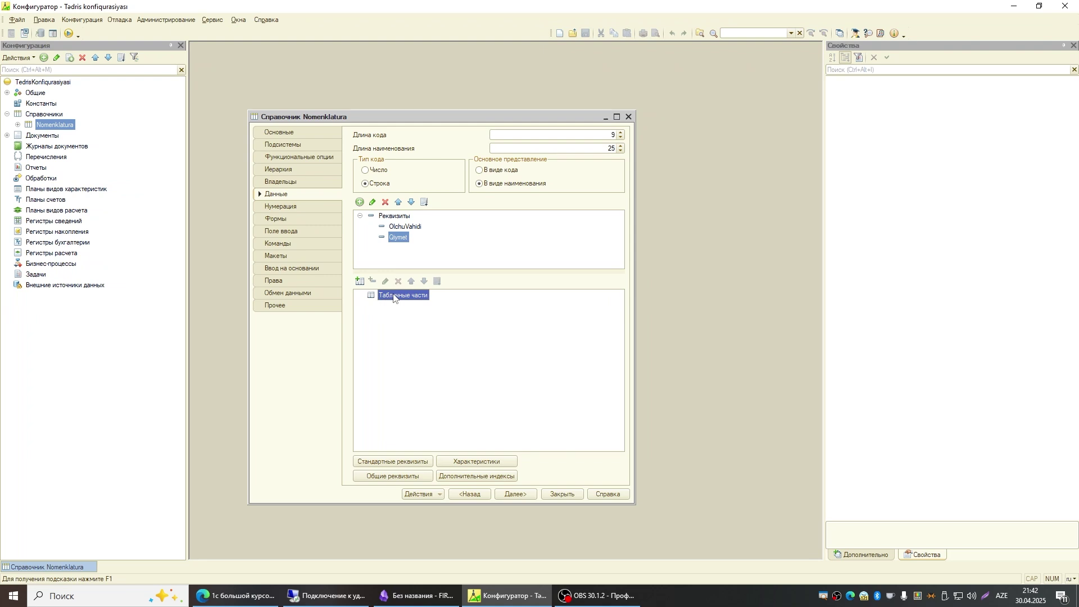
right_click(394, 298)
click(418, 305)
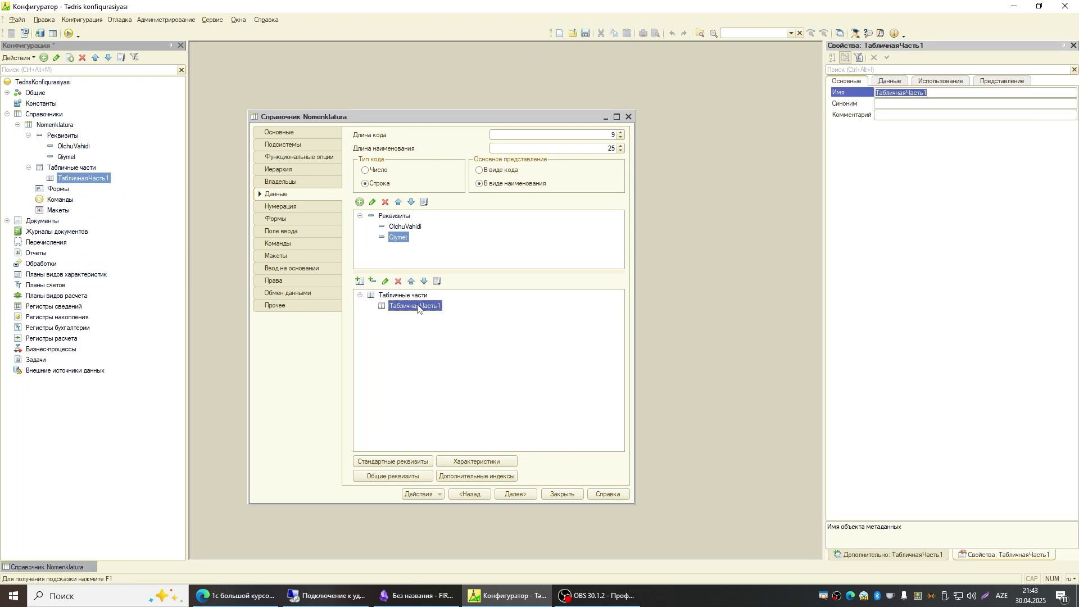
click(385, 307)
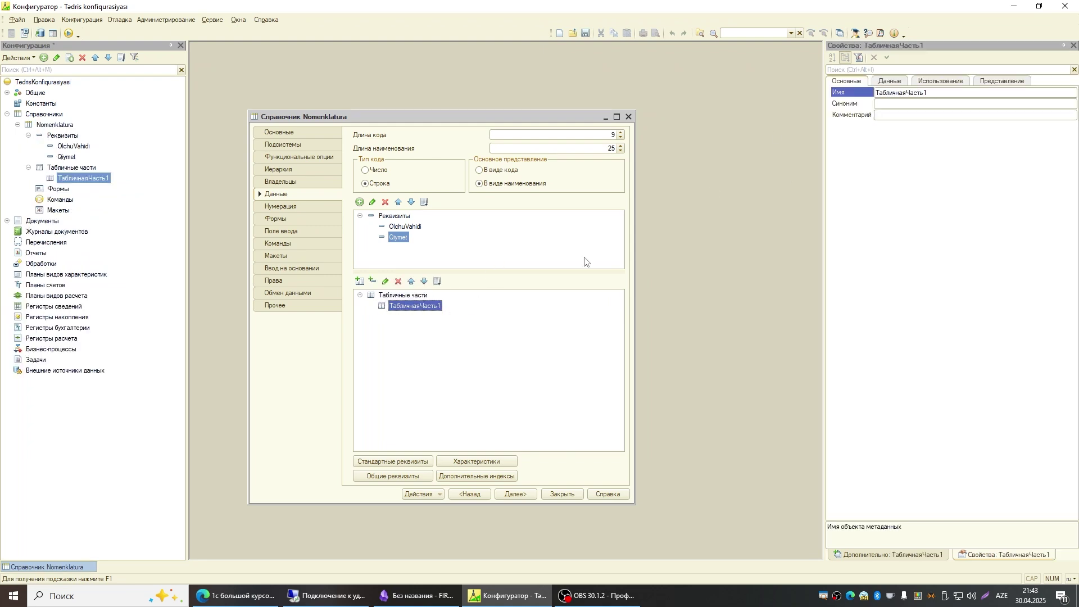
click(909, 93)
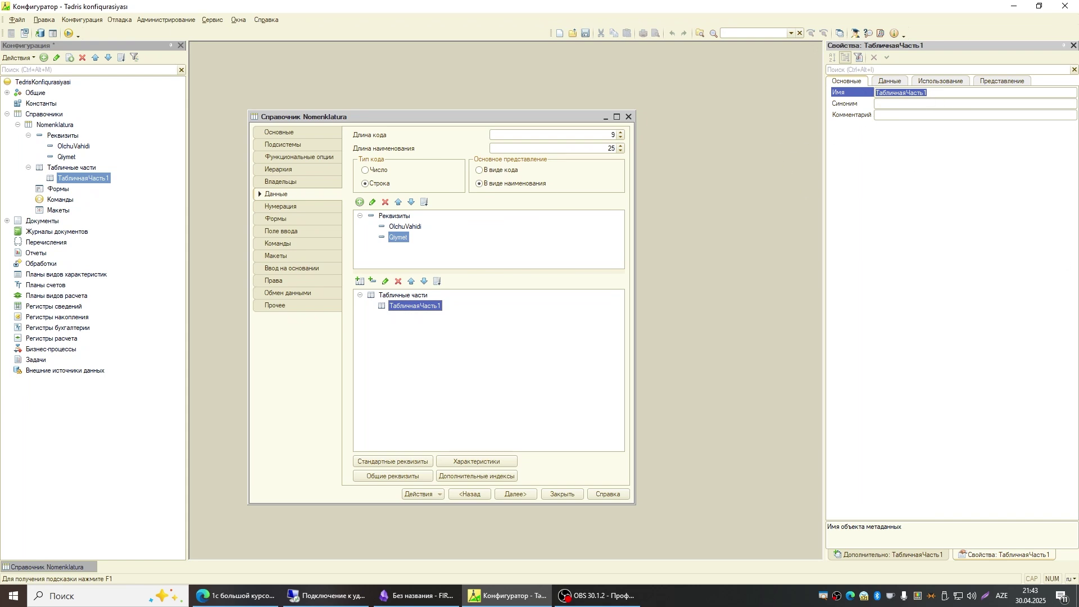
click(414, 295)
click(411, 308)
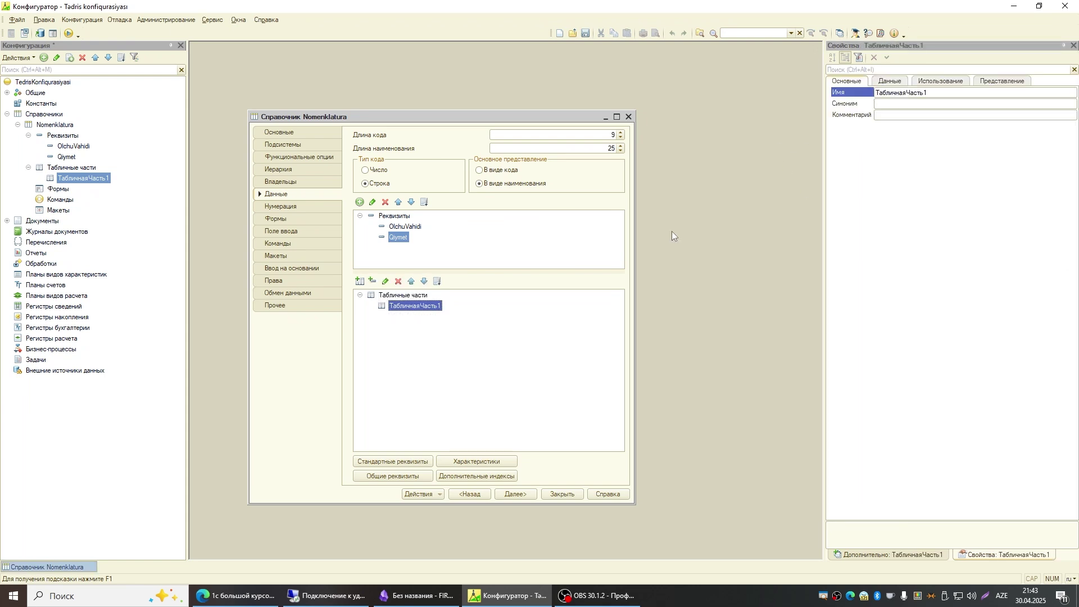
click(944, 92)
text(Xusi)
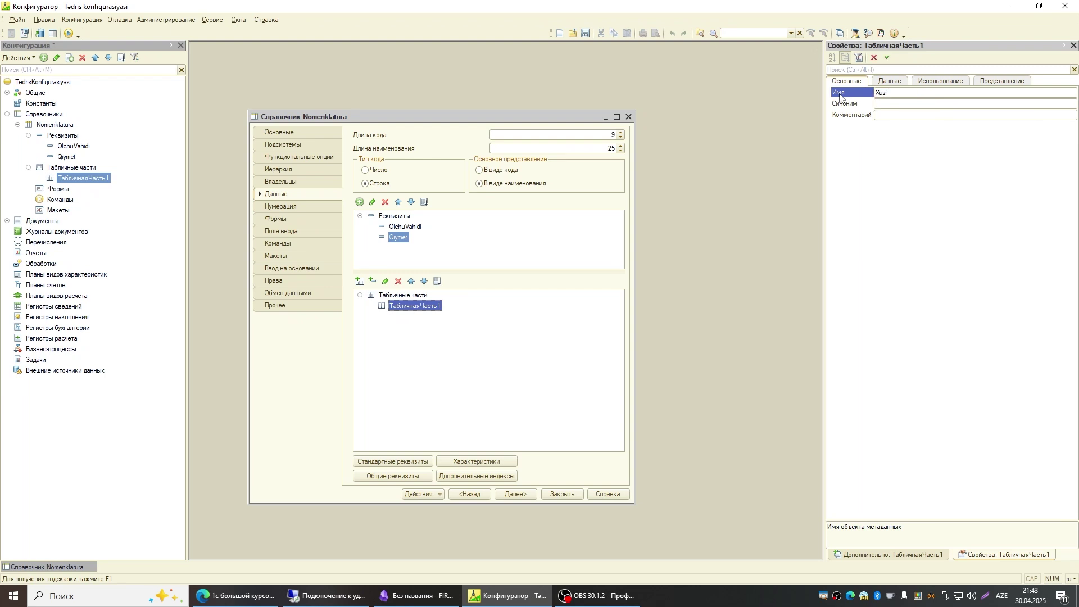
key(BackSpace)
text(usiyyetler)
key(Return)
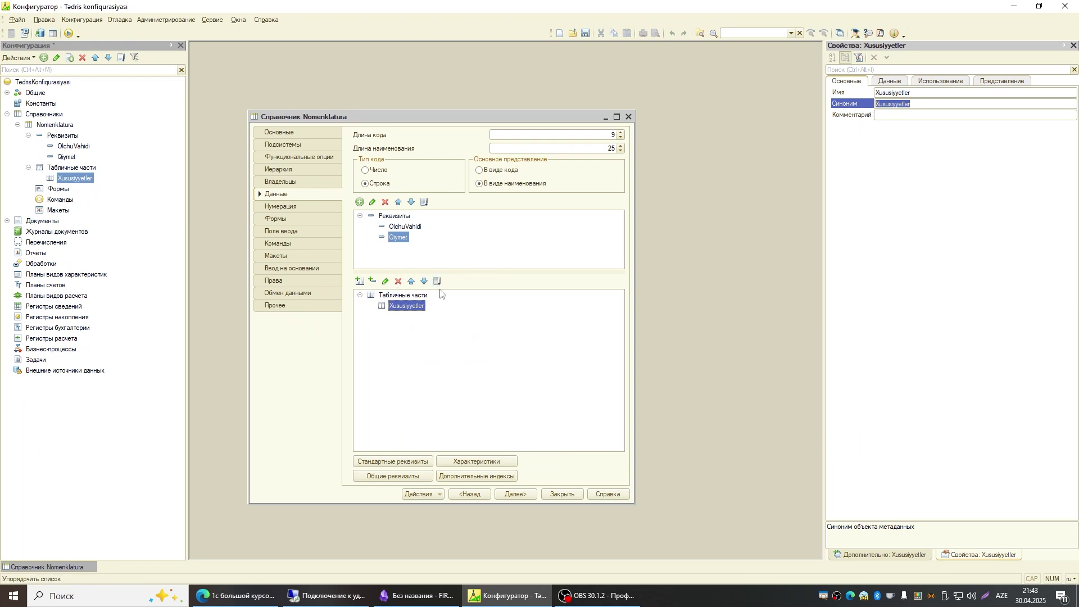
Add three attributes to the Xususiyyetler tabular section, keeping their default names
right_click(414, 310)
click(398, 306)
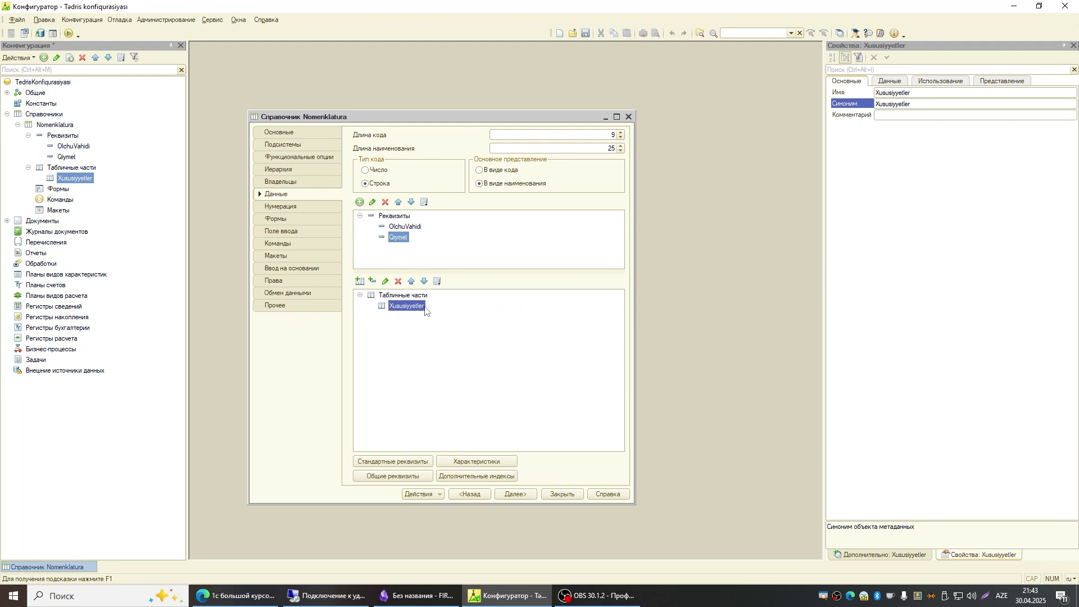
right_click(416, 309)
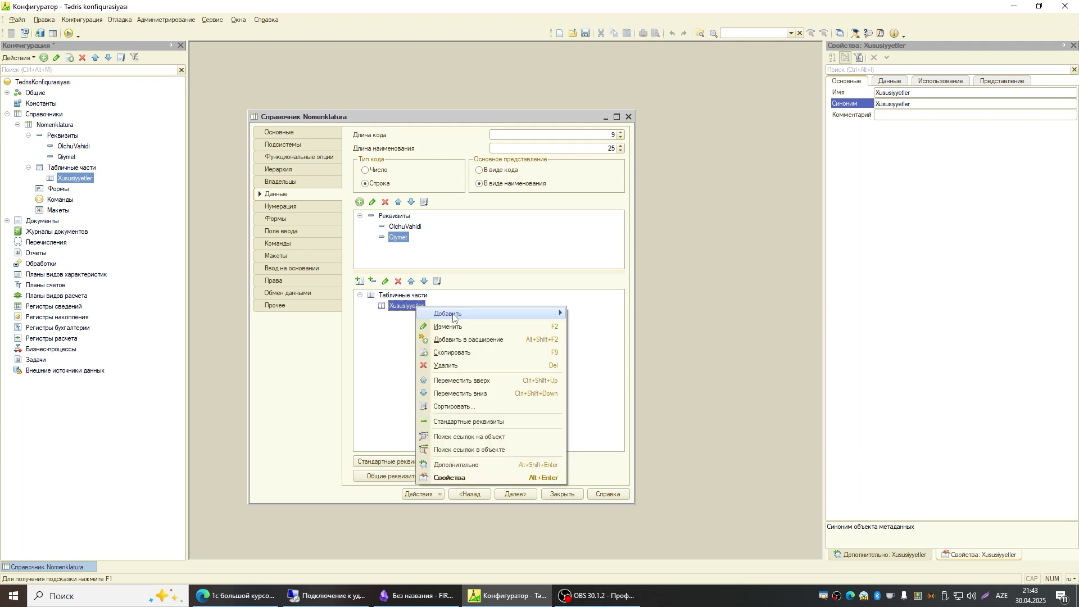
click(558, 313)
right_click(416, 309)
click(552, 316)
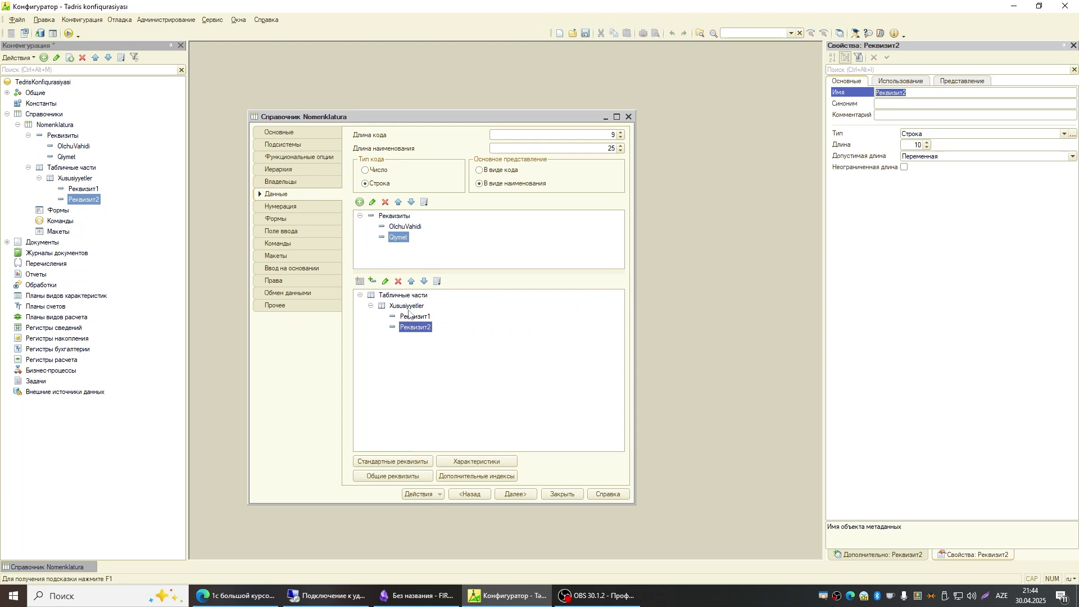
right_click(409, 310)
click(575, 316)
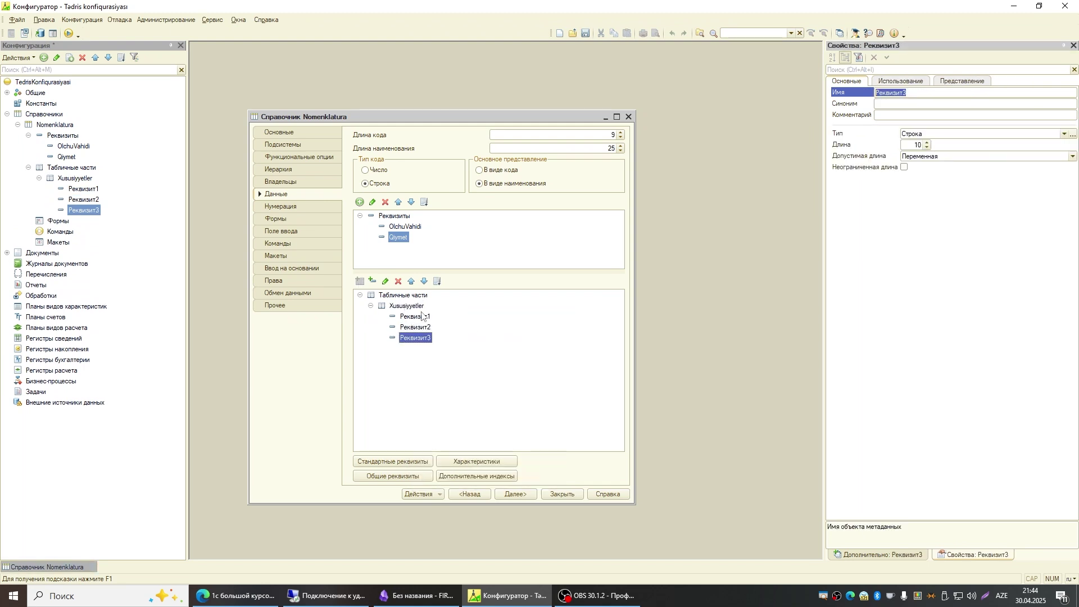
Compare the properties of the tabular section's first attribute with those of the catalog's OlchuVahidi and Qiymet attributes
click(416, 316)
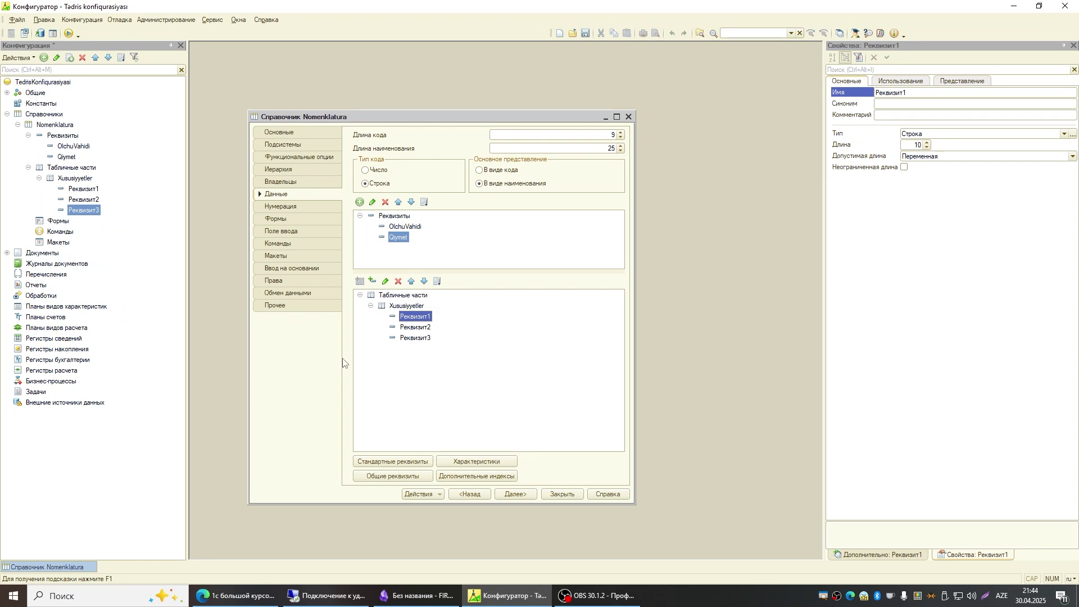
click(410, 226)
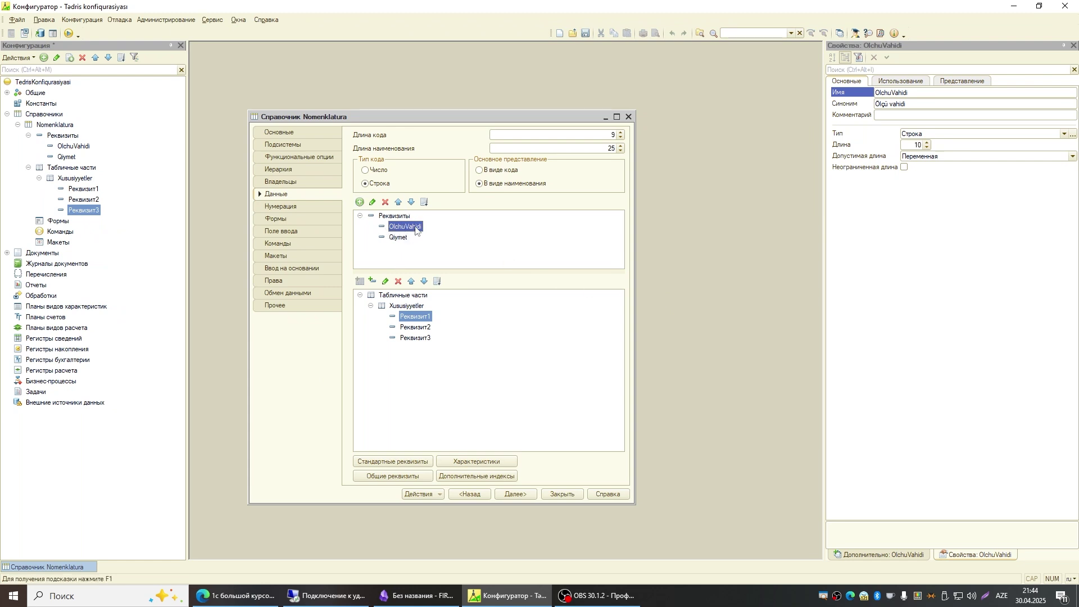
click(393, 238)
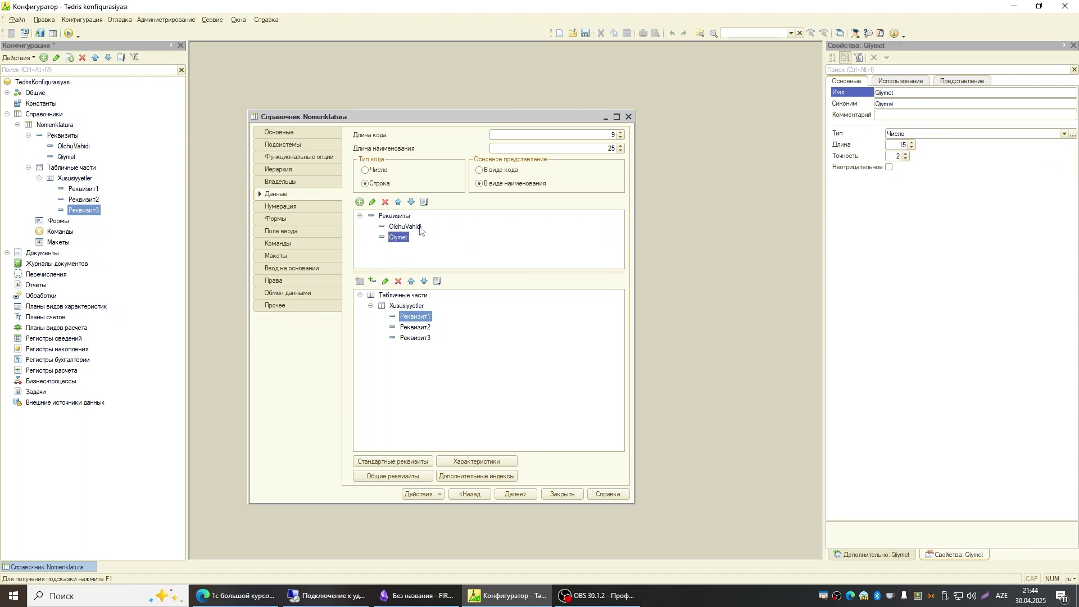
Rename the first attribute of the Xususiyyetler tabular section to Olchu
click(417, 318)
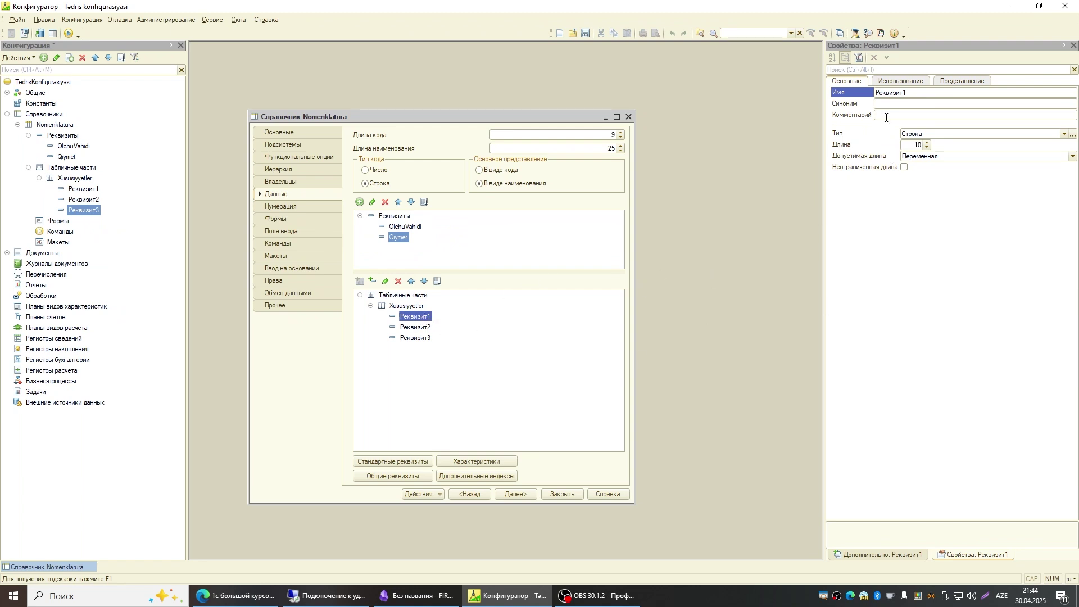
click(913, 93)
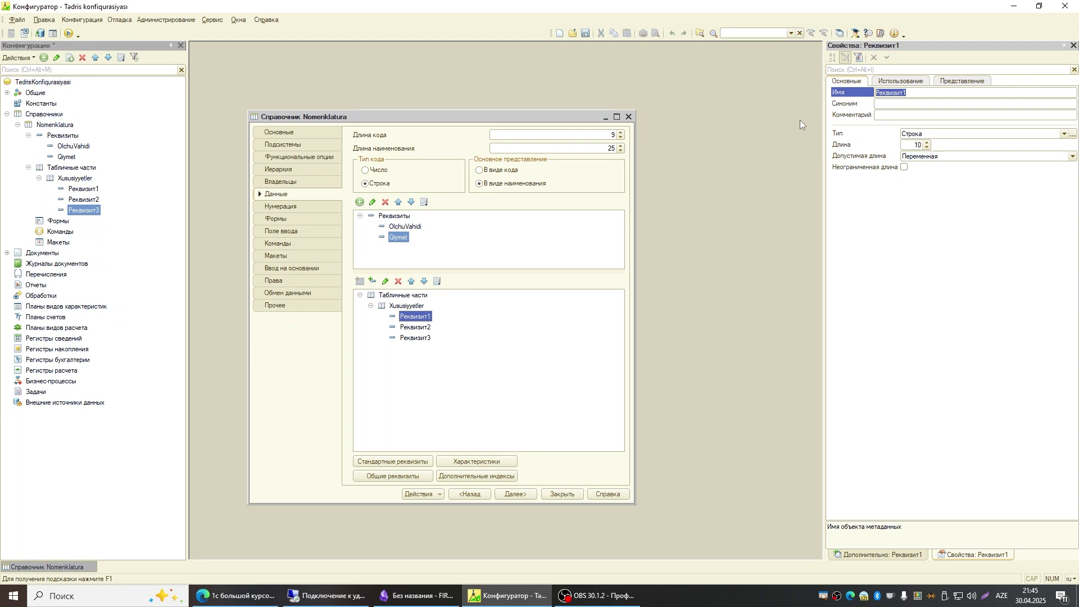
text(O)
key(BackSpace)
key(alt+shift)
text(Щдсрг)
key(BackSpace)
key(BackSpace)
key(BackSpace)
key(BackSpace)
key(BackSpace)
key(alt+shift)
text(Olchu)
key(Return)
Set the Olchu attribute's synonym to Ölçü
key(alt+shift)
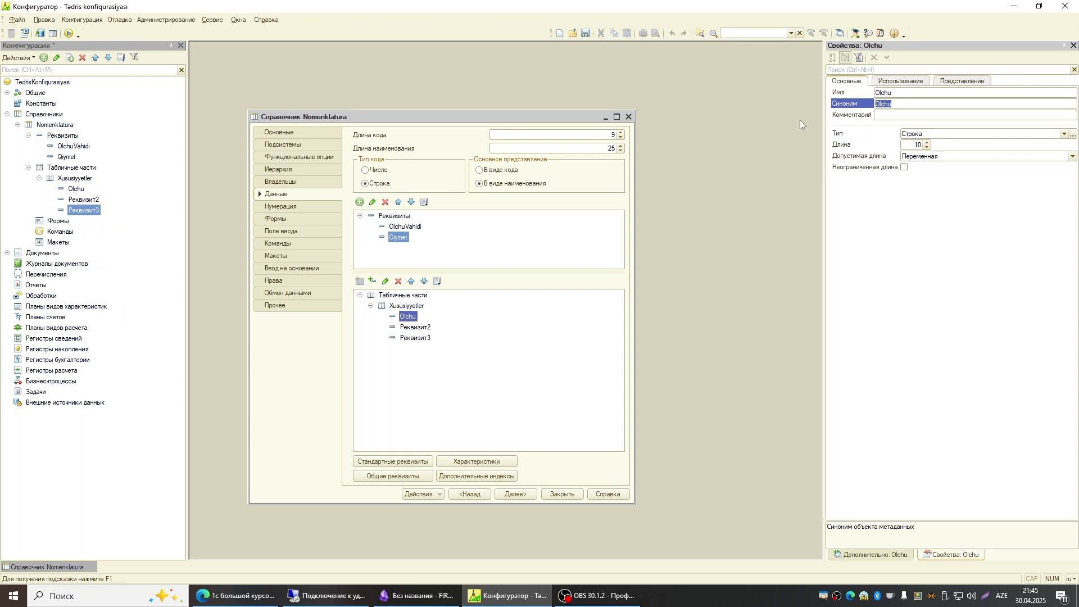
text(Olmü)
key(BackSpace)
key(BackSpace)
text(çü)
key(Return)
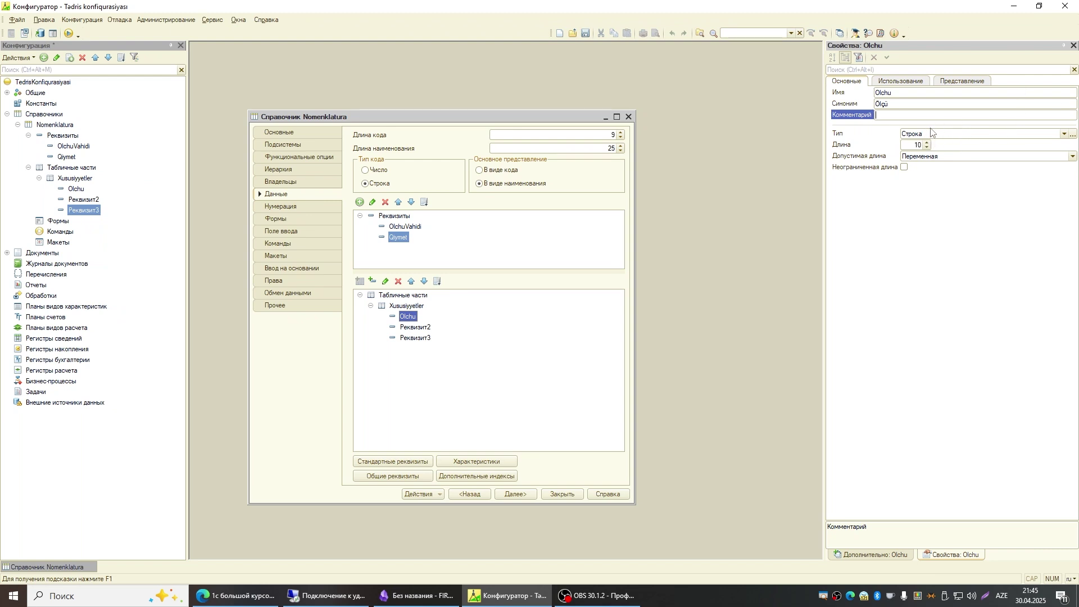
Rename the second attribute of the Xususiyyetler tabular section to Reng and set its synonym to Rəng
click(412, 328)
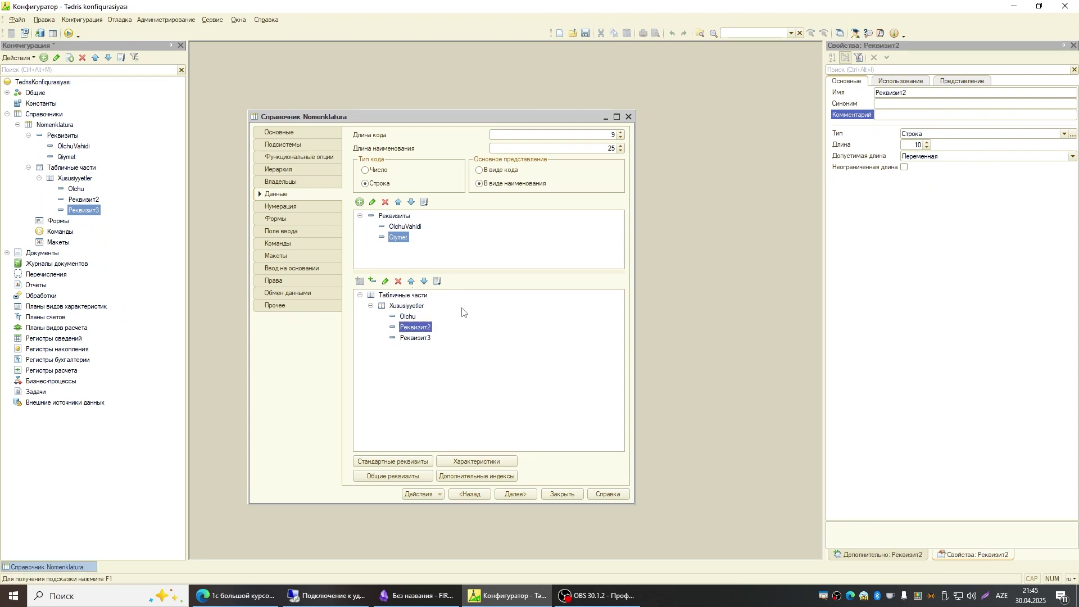
double_click(935, 93)
text(R)
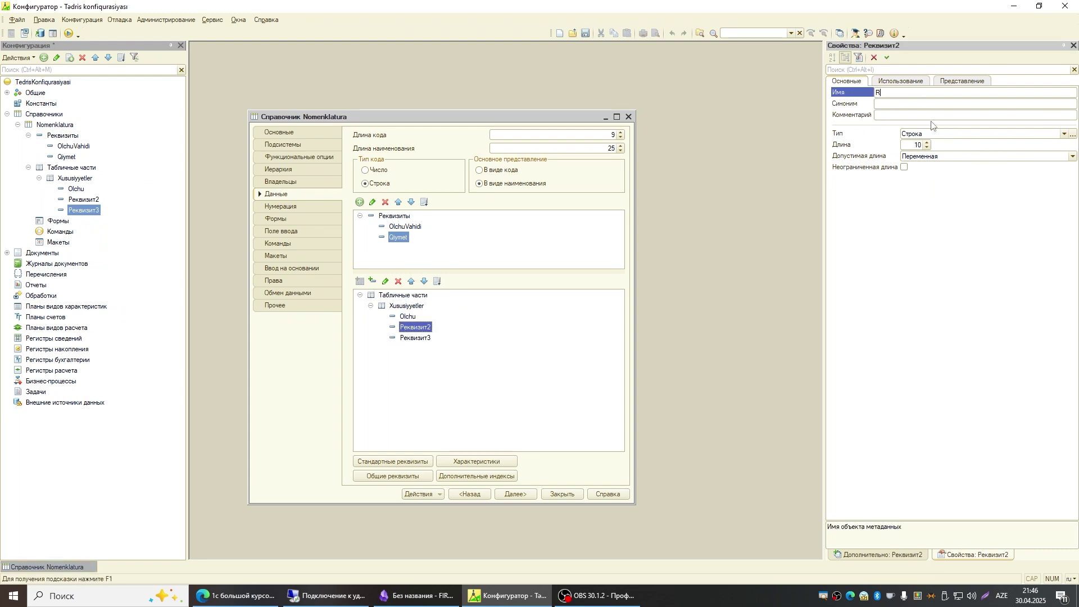
text(eng)
key(Tab)
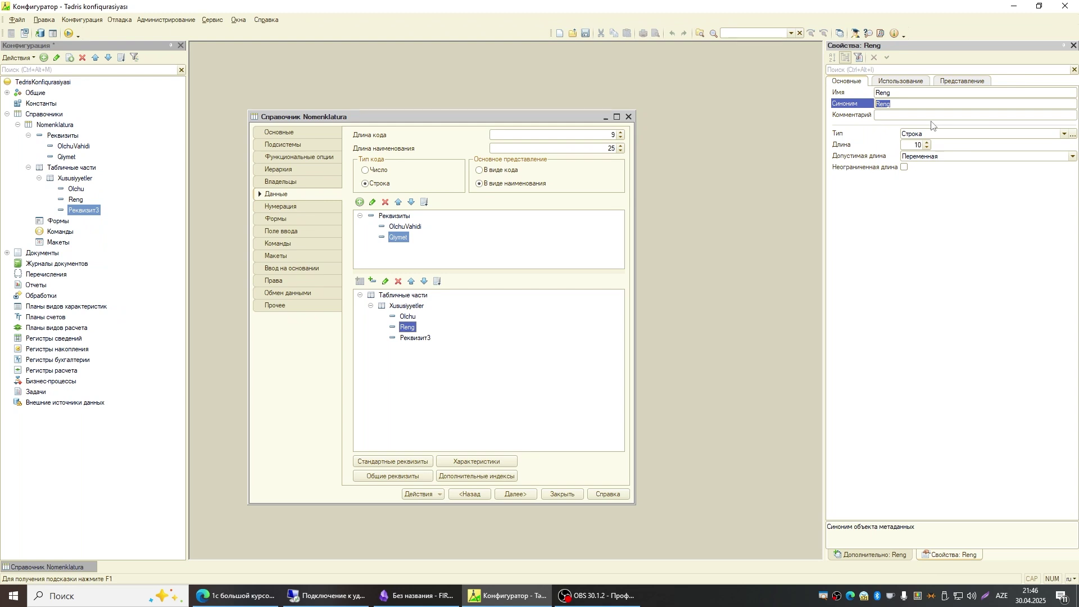
text(Ra)
text(ng)
key(Tab)
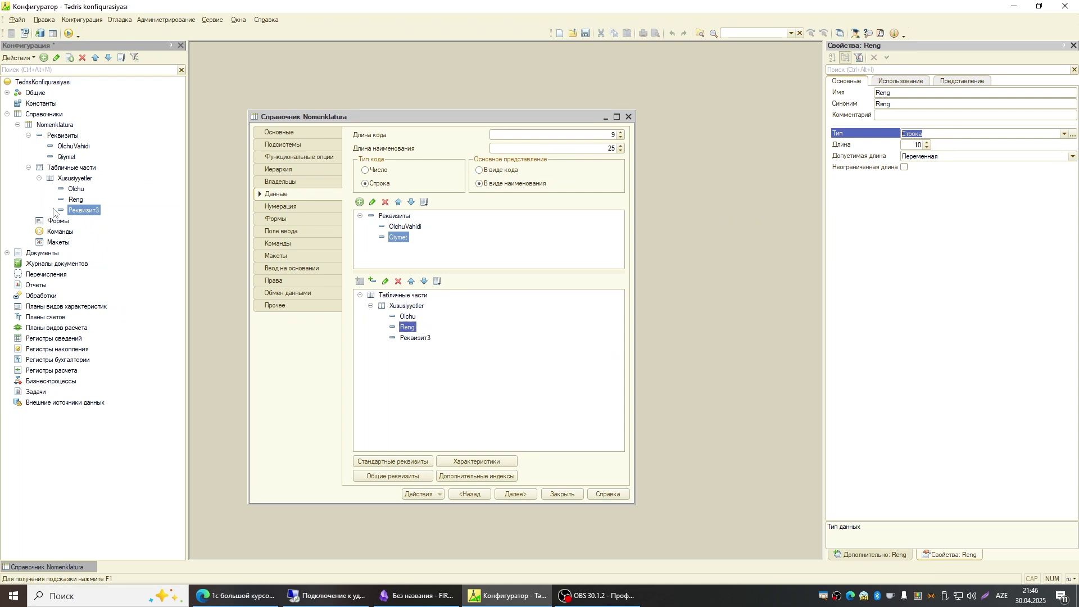
Rename the third attribute of the Xususiyyetler tabular section to Model
click(407, 338)
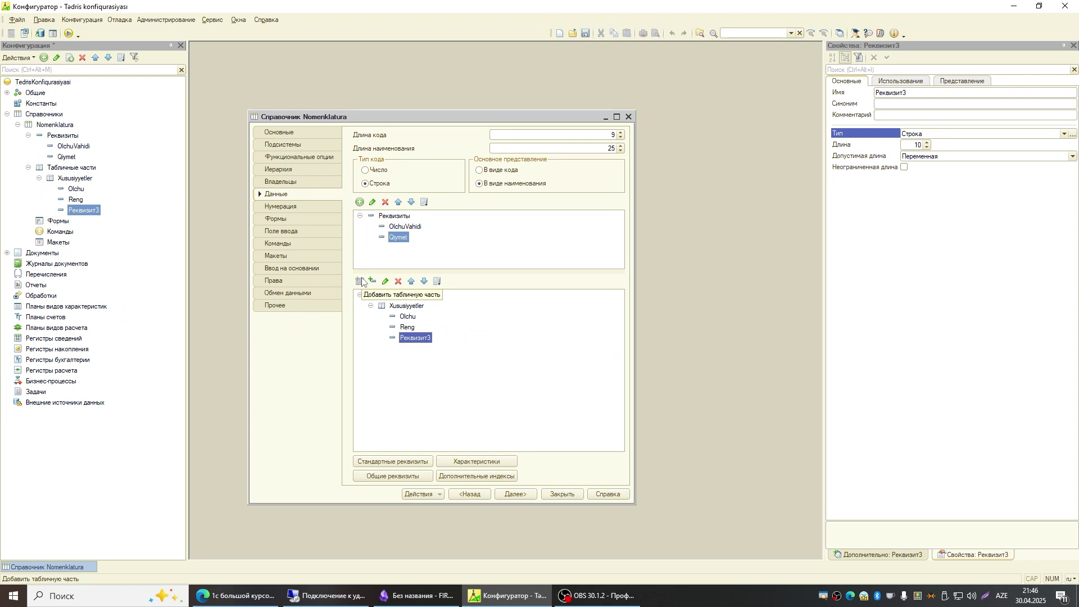
click(889, 93)
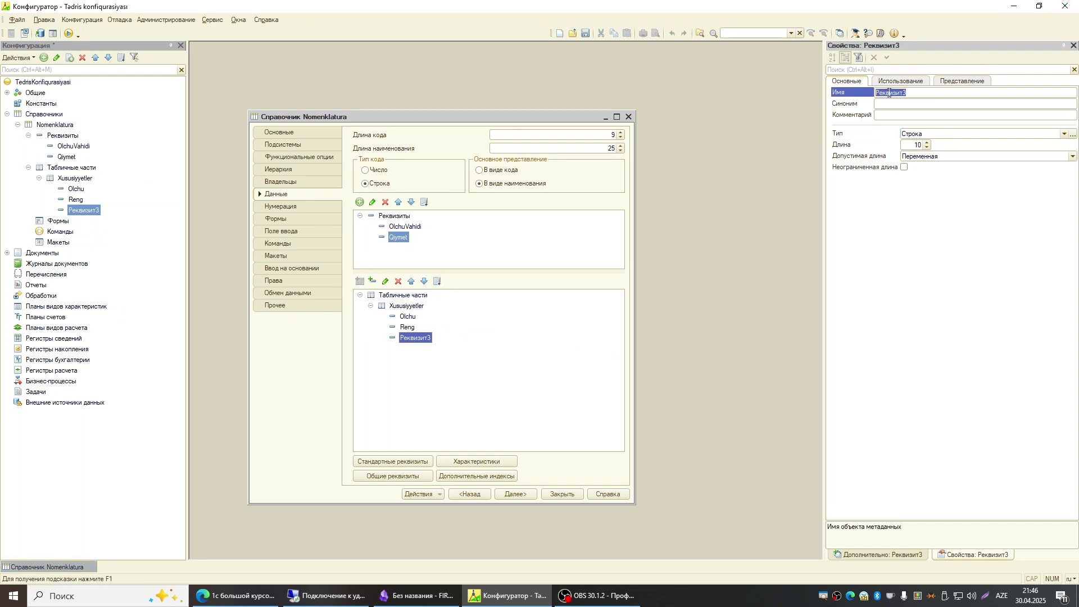
text(Model)
key(Tab)
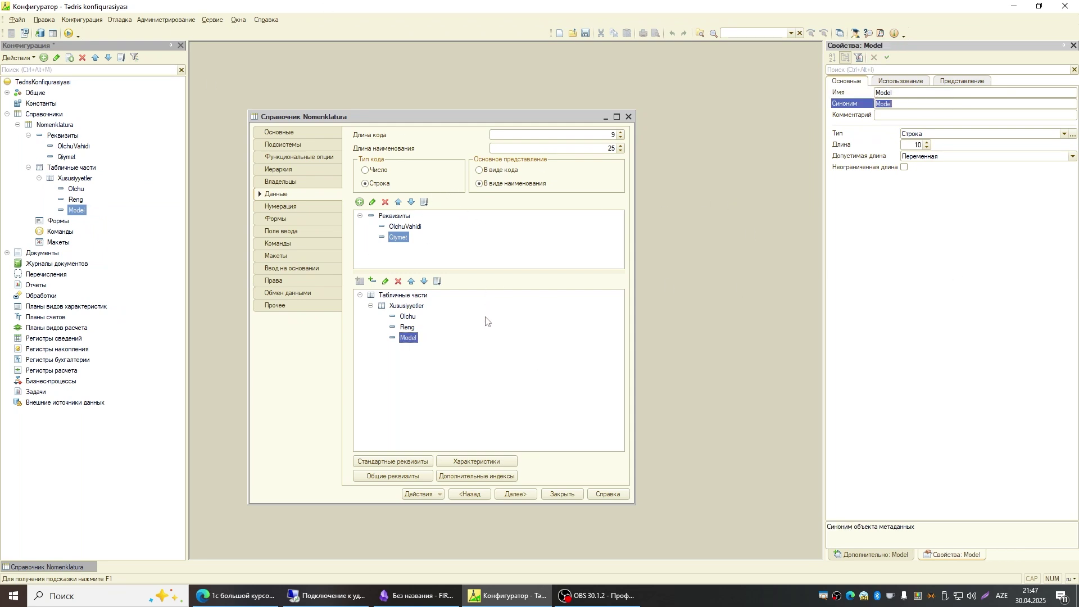
Review the properties of the Olchu, Reng and Model attributes one after another
click(407, 317)
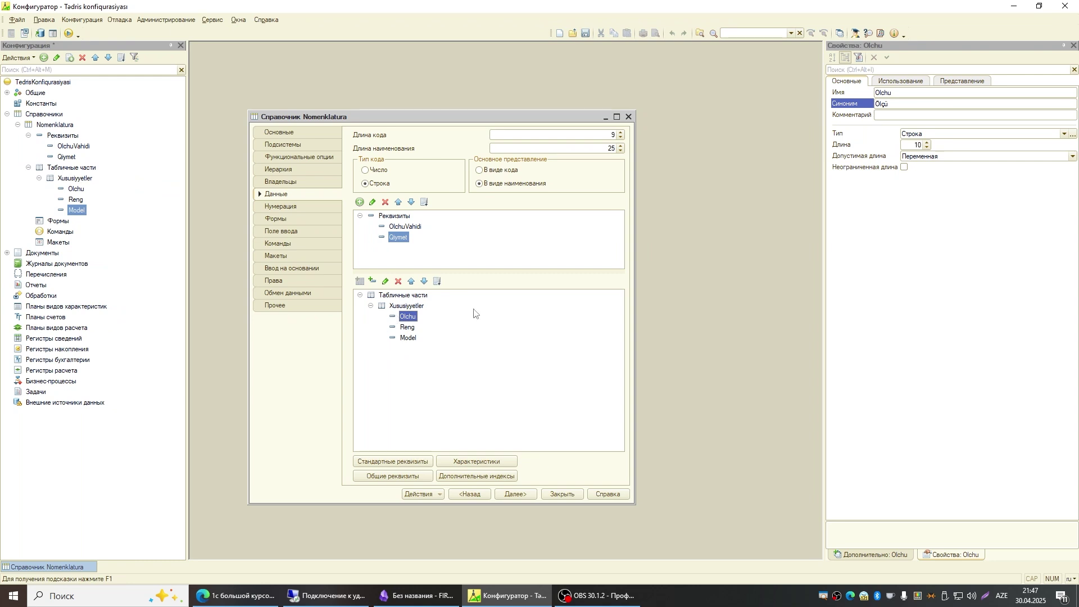
click(410, 331)
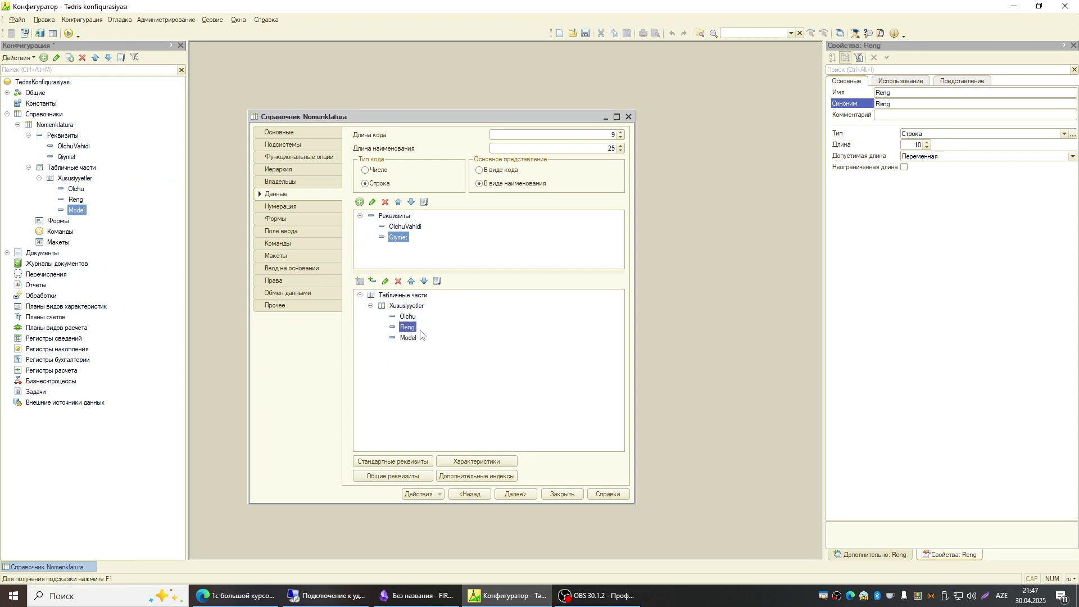
click(408, 337)
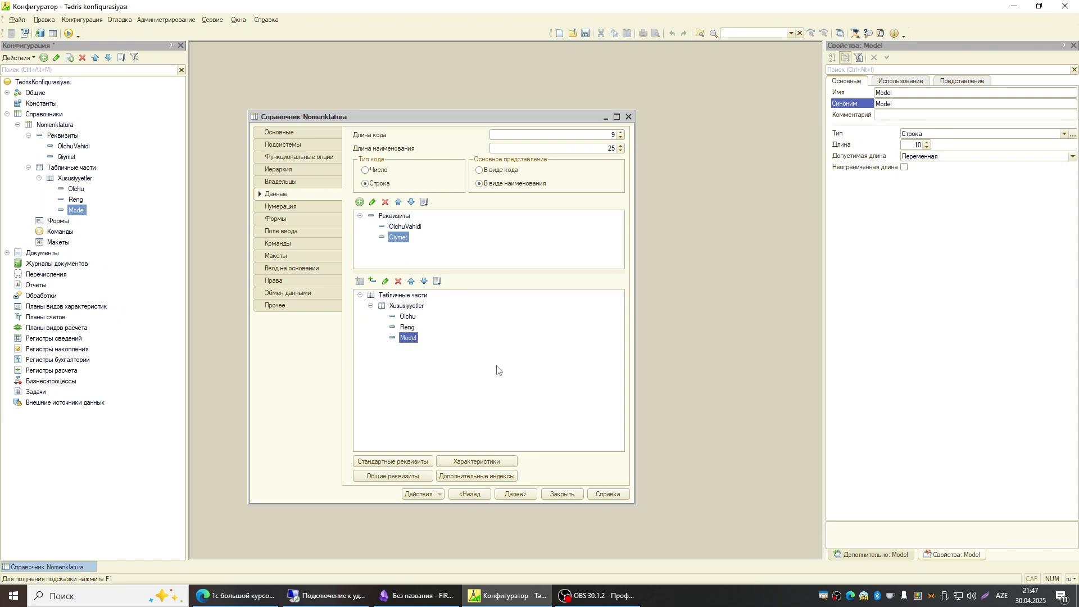
Check the synonym, type and length settings of the Reng, Olchu and Model attributes in the Xususiyyetler tabular section
click(408, 328)
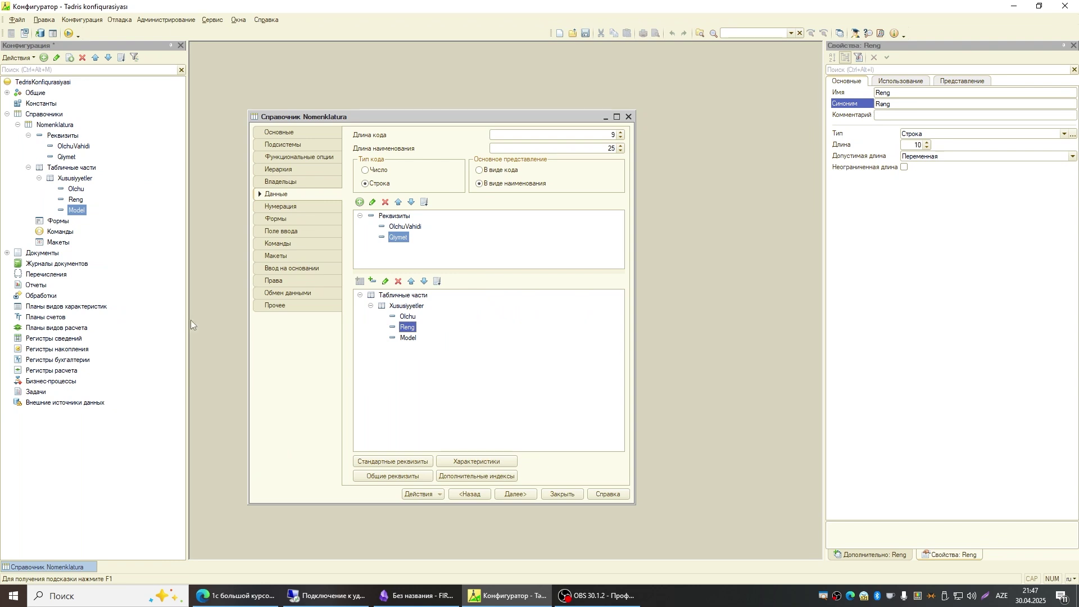
click(408, 317)
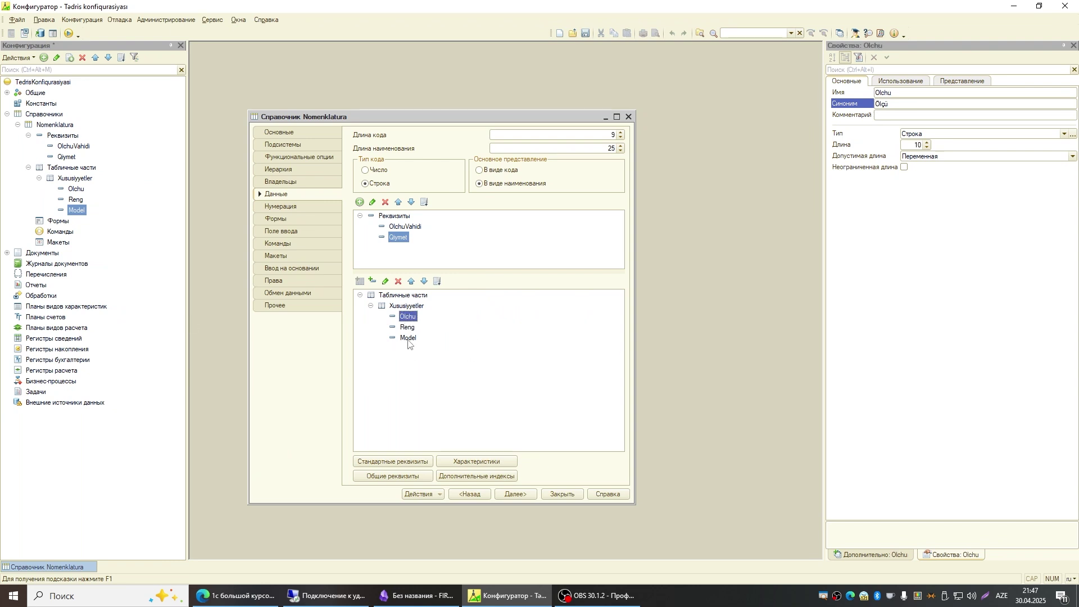
click(408, 339)
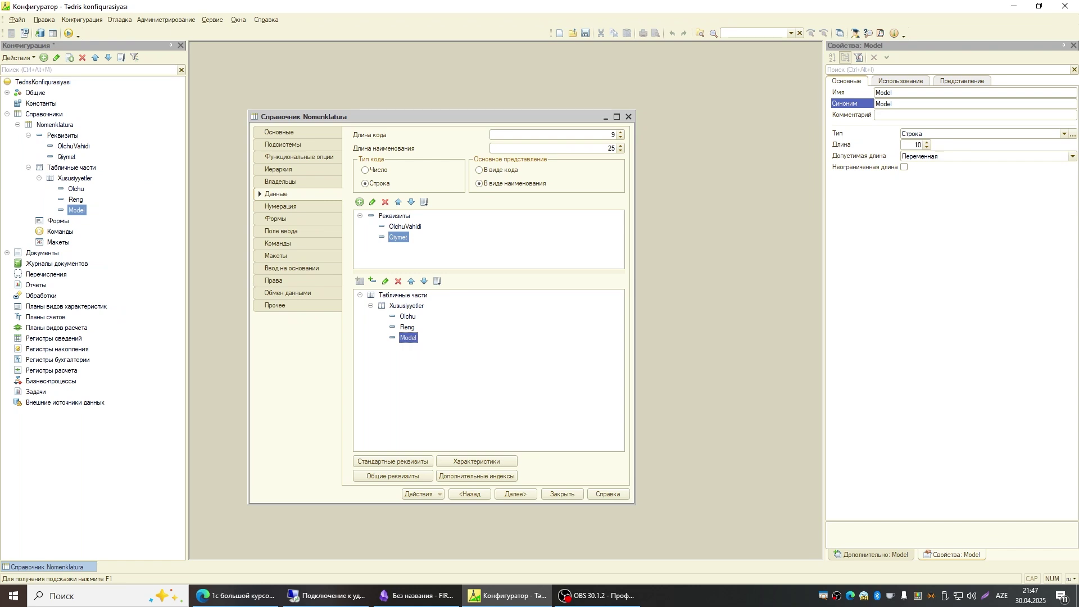
click(865, 118)
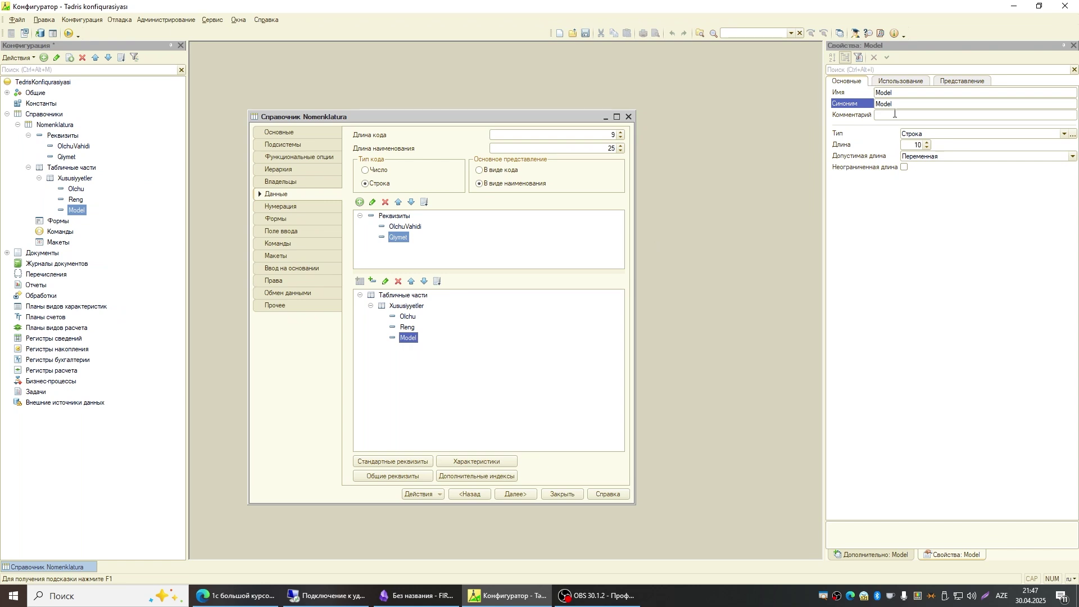
click(912, 144)
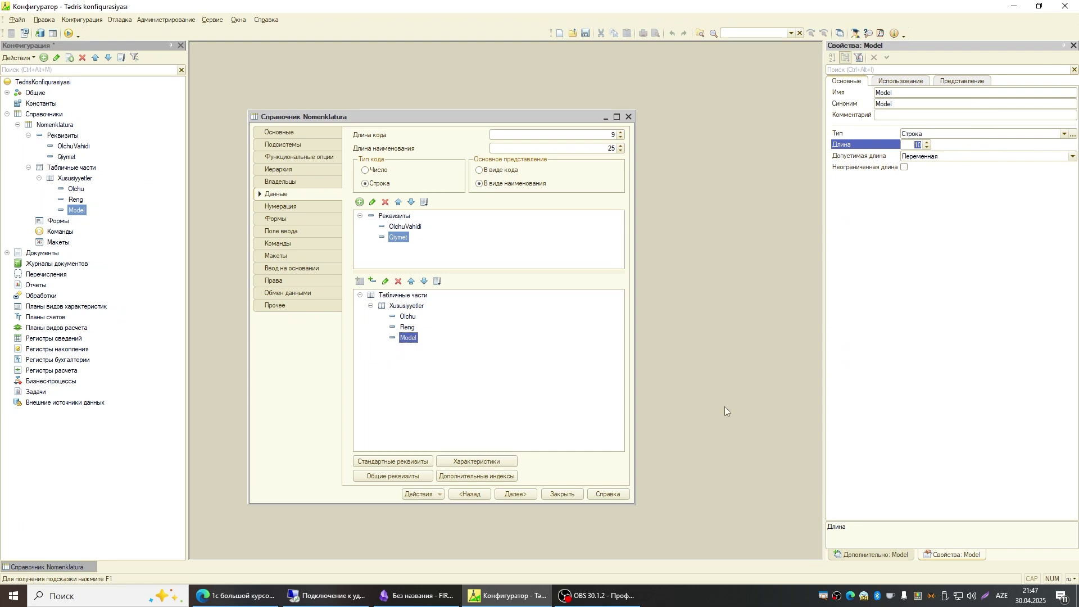
Close the Nomenklatura catalog editor and update the database configuration, accepting the structure changes to the catalog
click(562, 494)
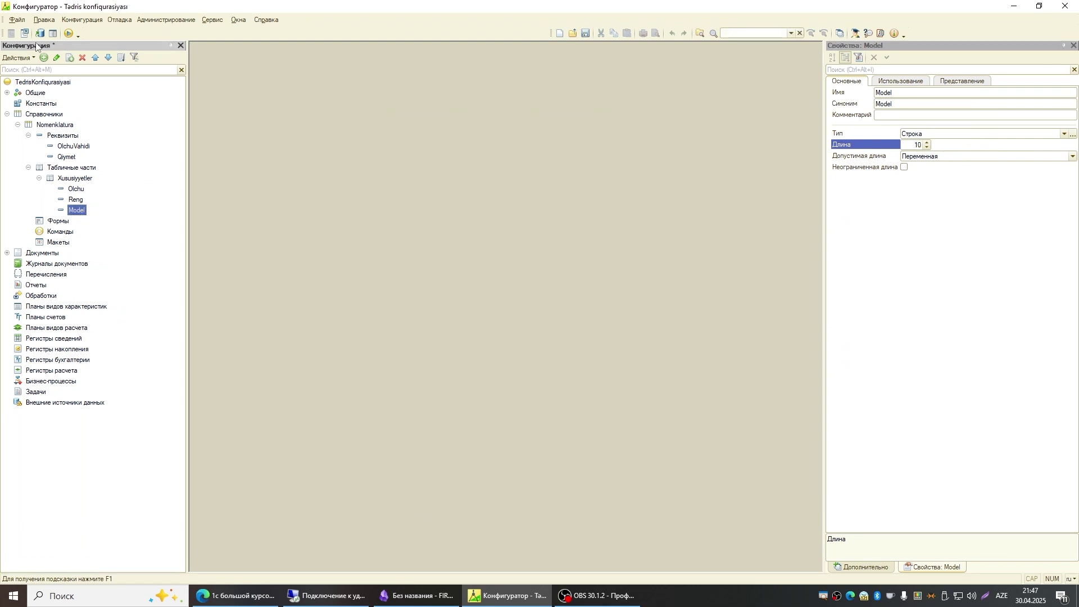
click(39, 33)
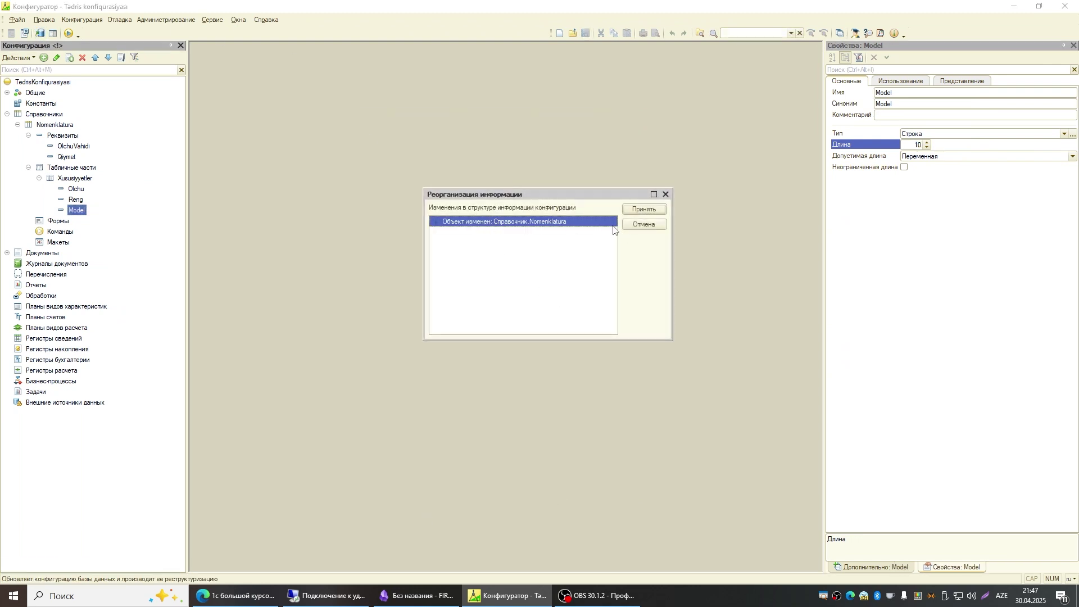
click(645, 209)
Launch 1C:Enterprise and open the Şkaf item from the Mebel group of the Nomenklatura catalog to inspect its new table
click(190, 18)
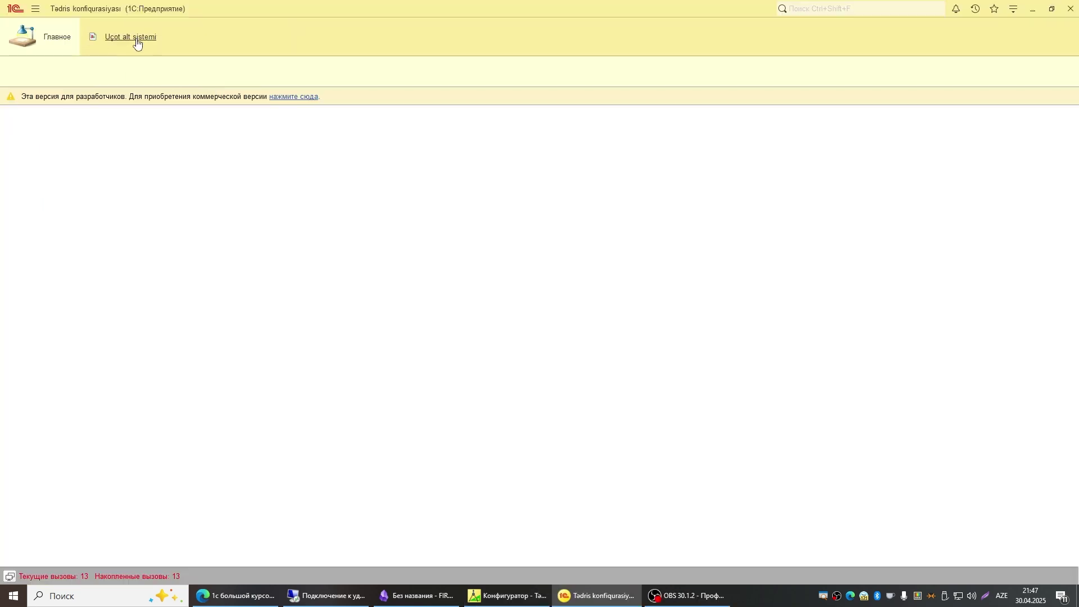
click(136, 39)
click(37, 73)
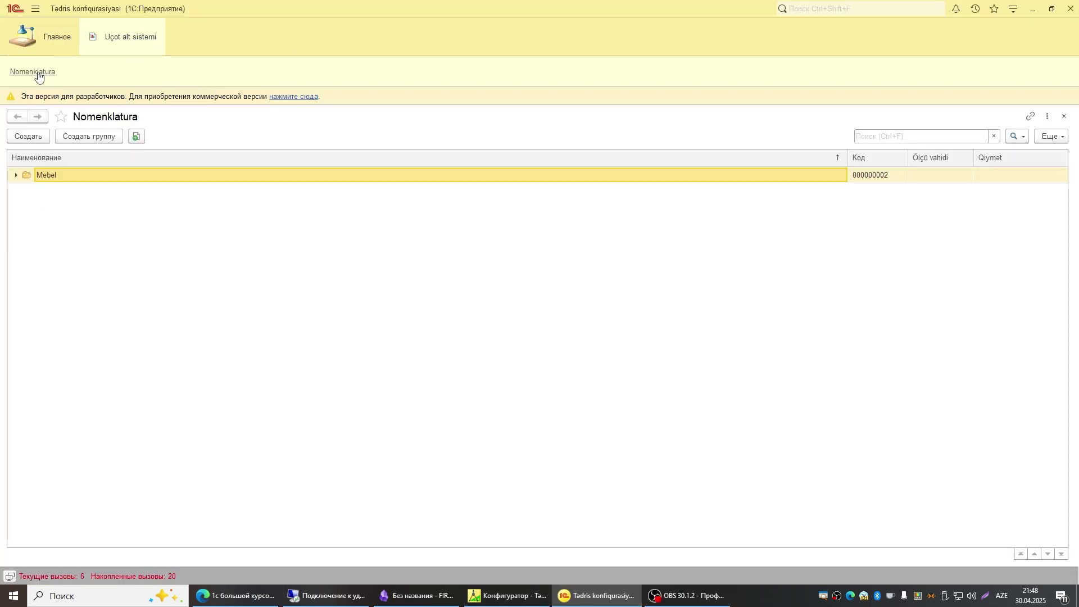
click(17, 174)
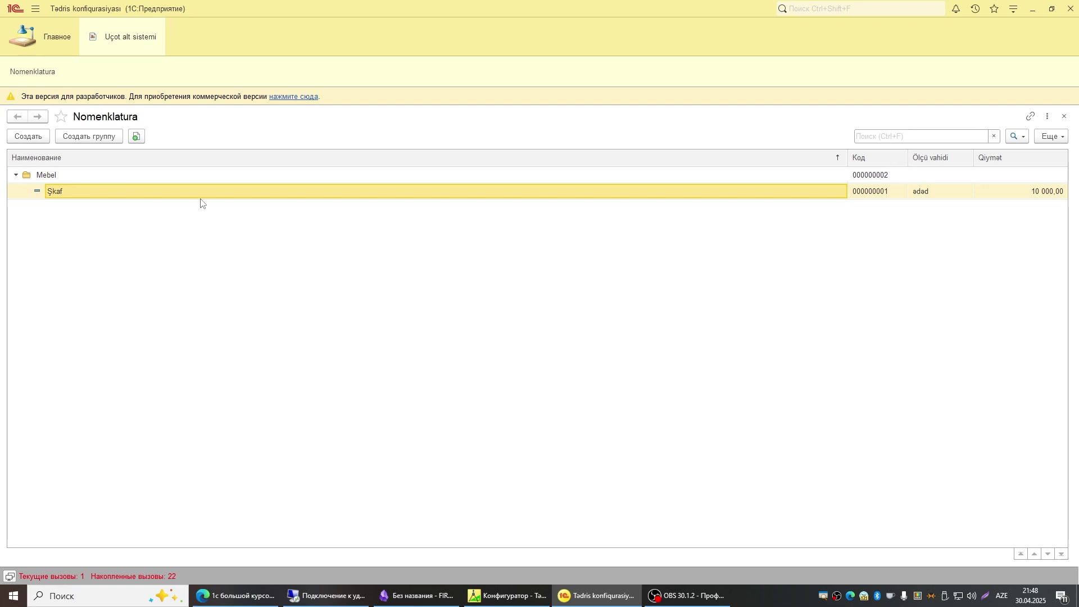
double_click(675, 192)
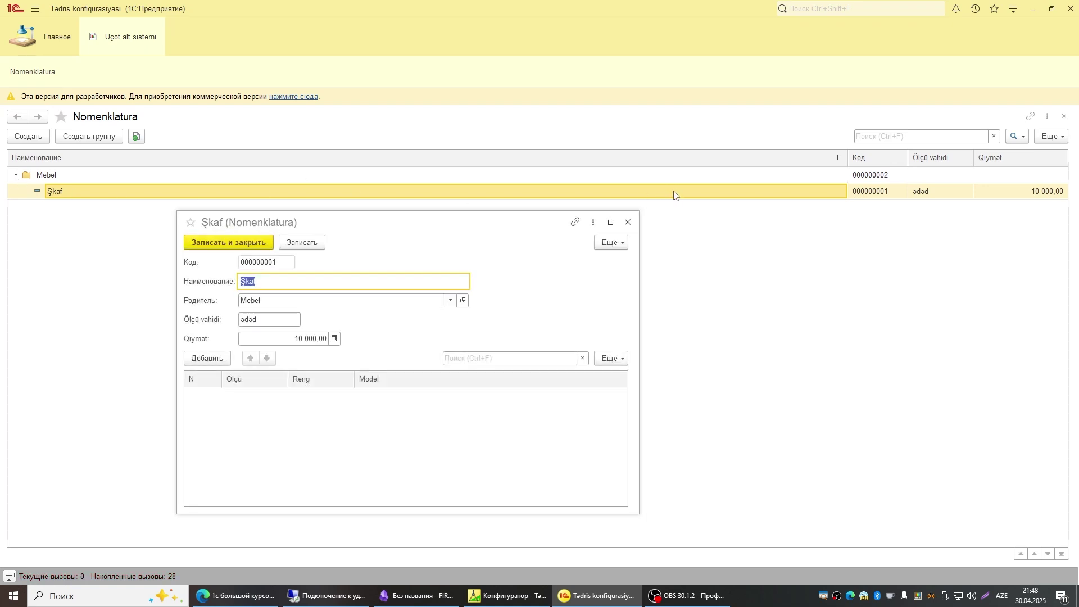
drag(435, 229, 565, 109)
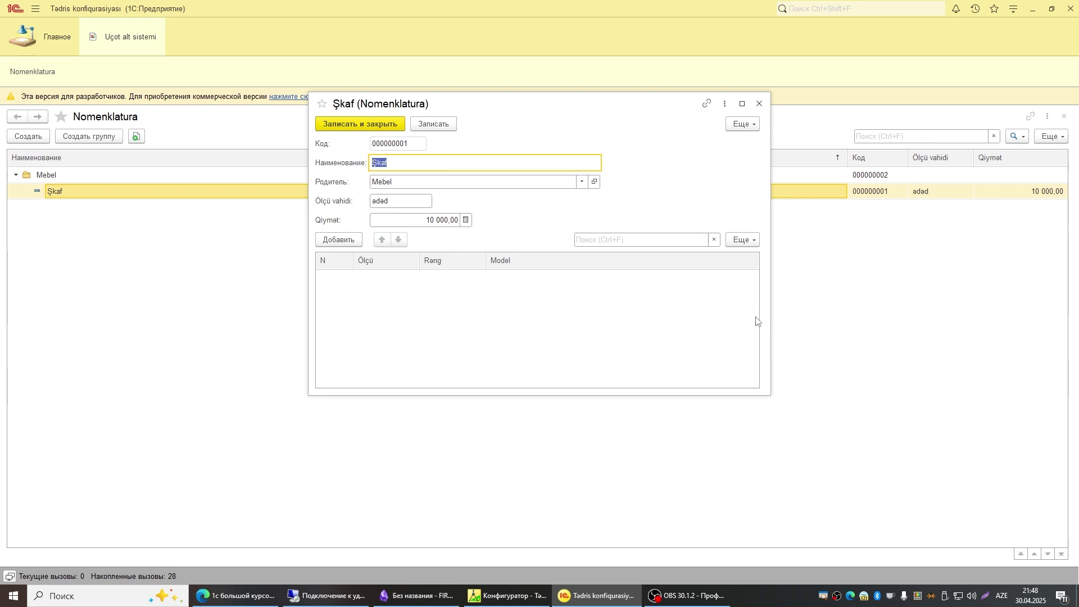
click(392, 264)
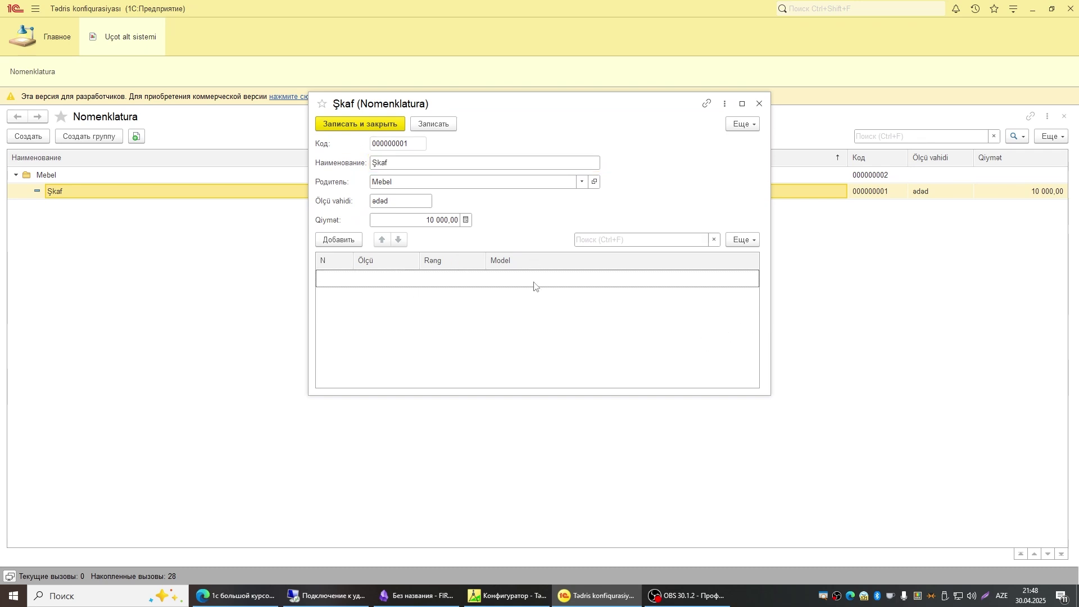
Switch to the Configurator and reopen the Nomenklatura catalog's data settings with the Xususiyyetler tabular section expanded
click(506, 595)
double_click(53, 127)
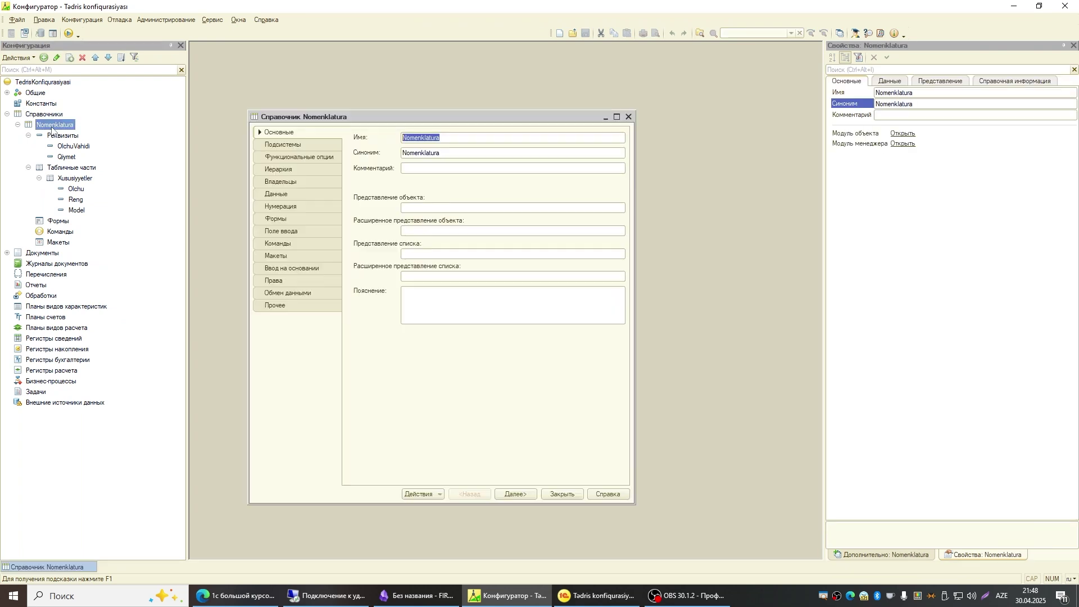
click(278, 196)
click(370, 306)
Examine the names and synonyms of Olchu, Reng, Model and their parent Xususiyyetler section against the item form's columns
click(408, 318)
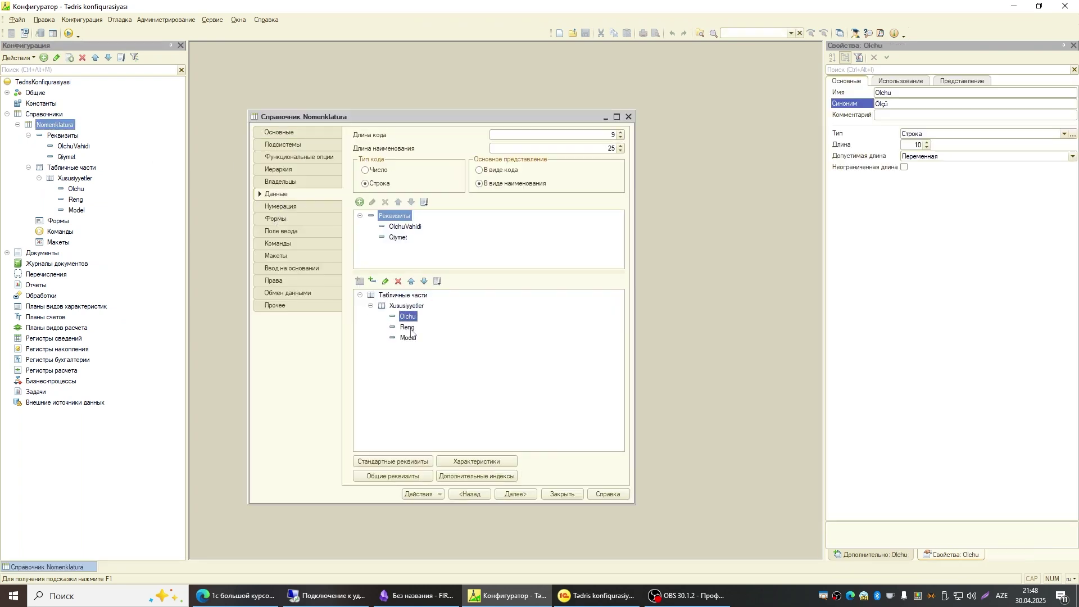
click(410, 328)
click(411, 337)
double_click(409, 327)
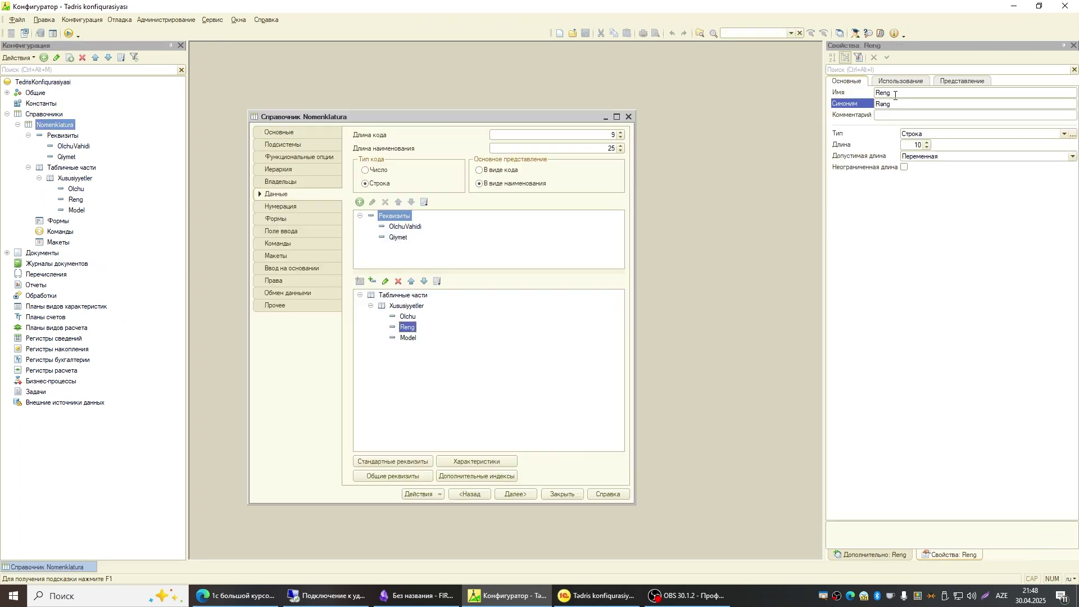
click(411, 318)
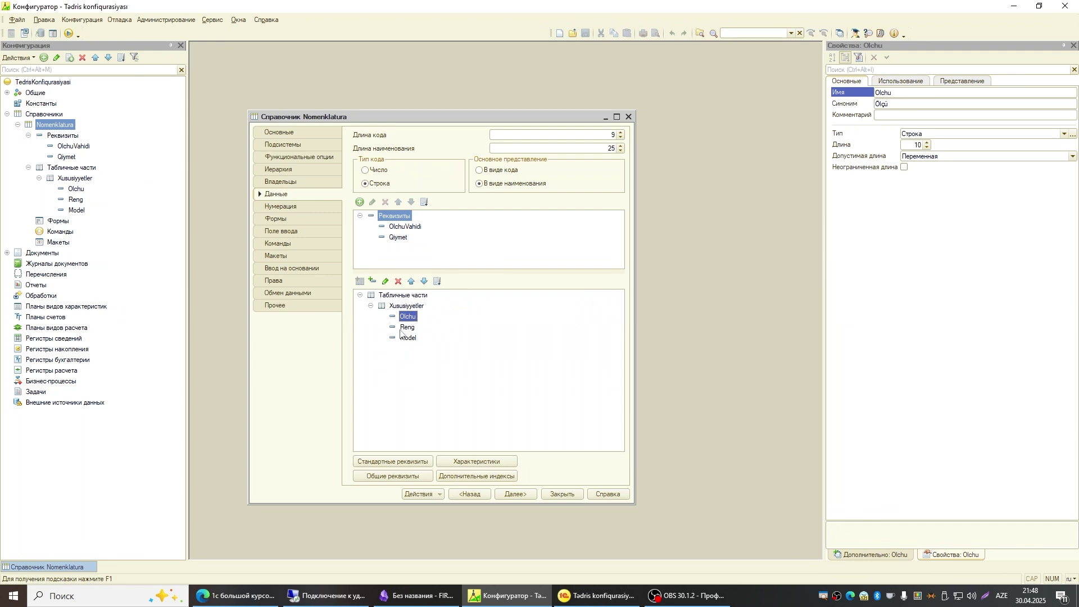
click(401, 329)
click(405, 338)
click(399, 308)
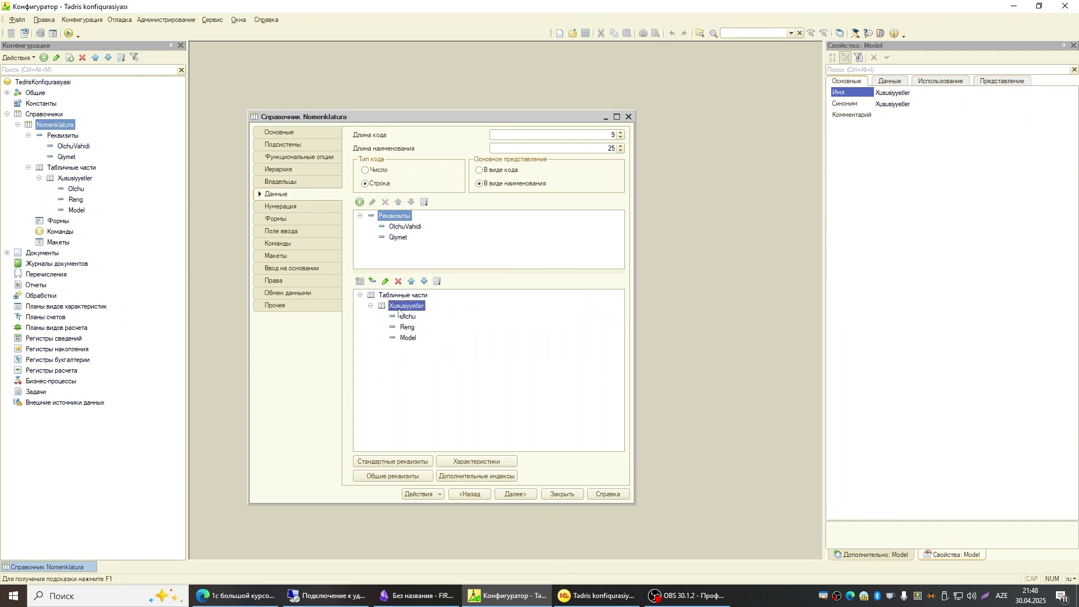
Switch back to 1C:Enterprise and add a row to the Şkaf item's table with Ölçü set to 210*210
click(603, 596)
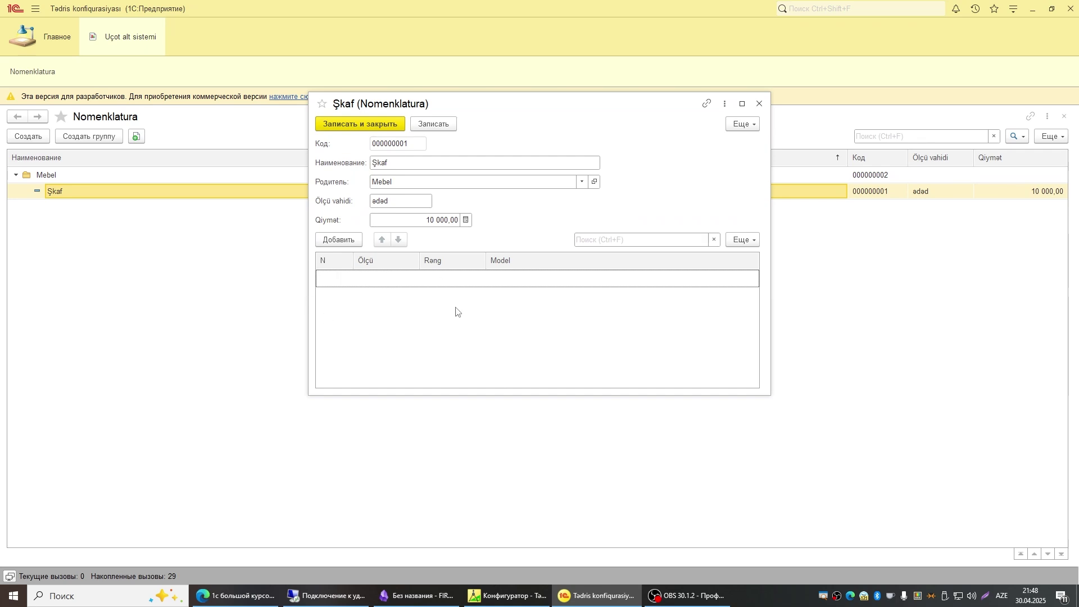
click(338, 241)
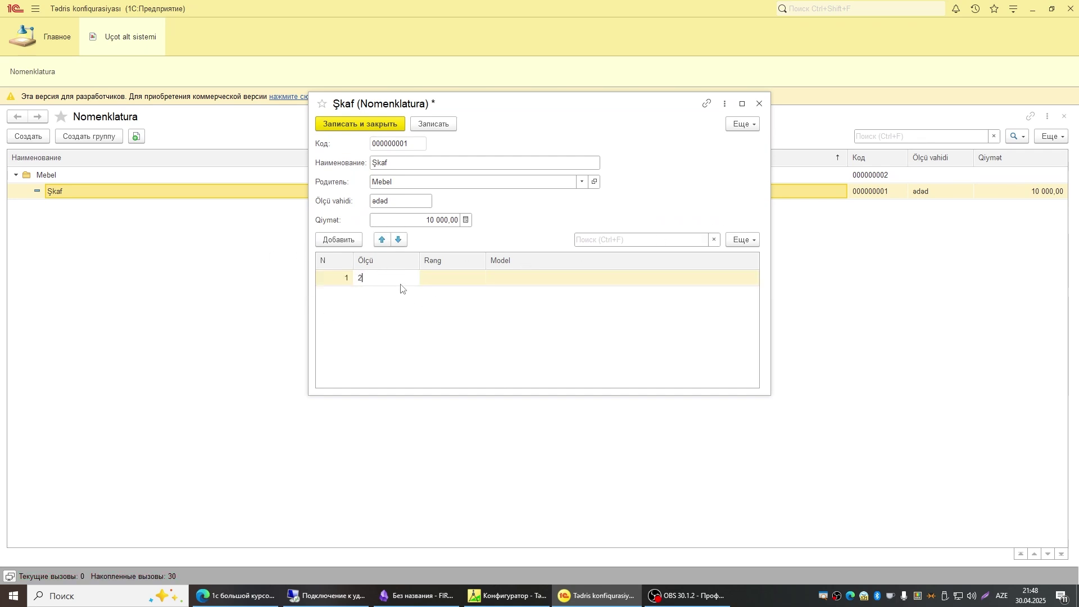
text(210*210)
key(Tab)
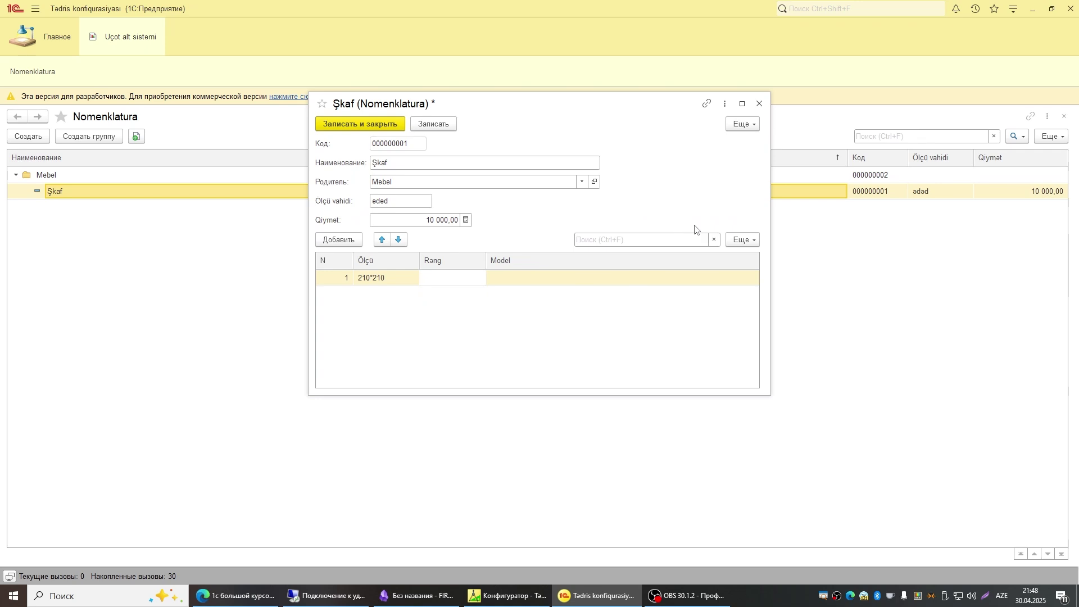
Fill in the first characteristics row of the Şkaf item with the colour Qara and the model FirstSoft
text(Qi9)
key(BackSpace)
text(ara)
key(Return)
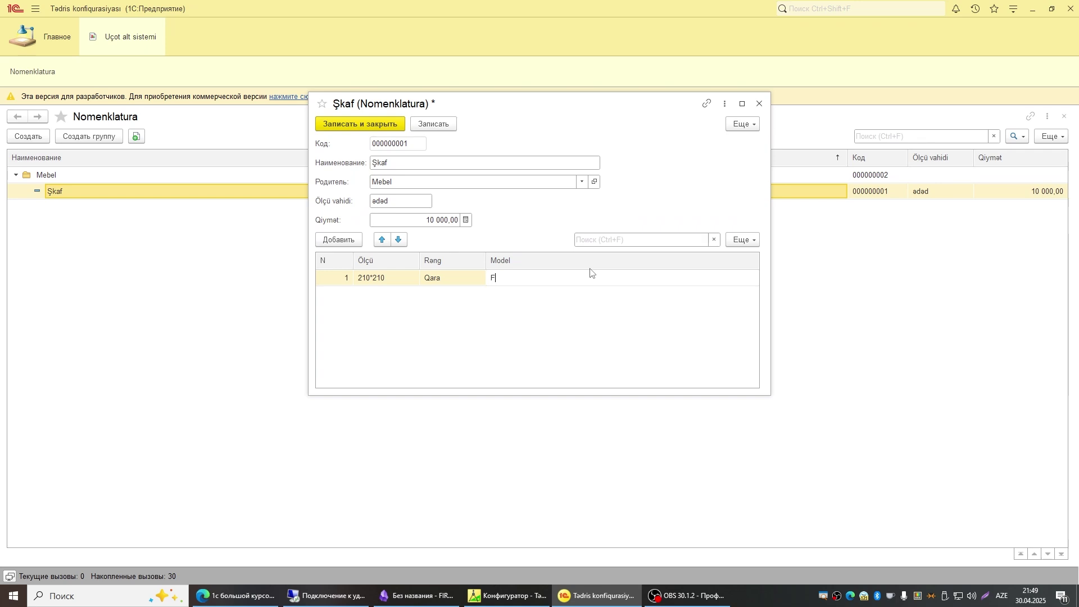
text(irstSoft)
key(Return)
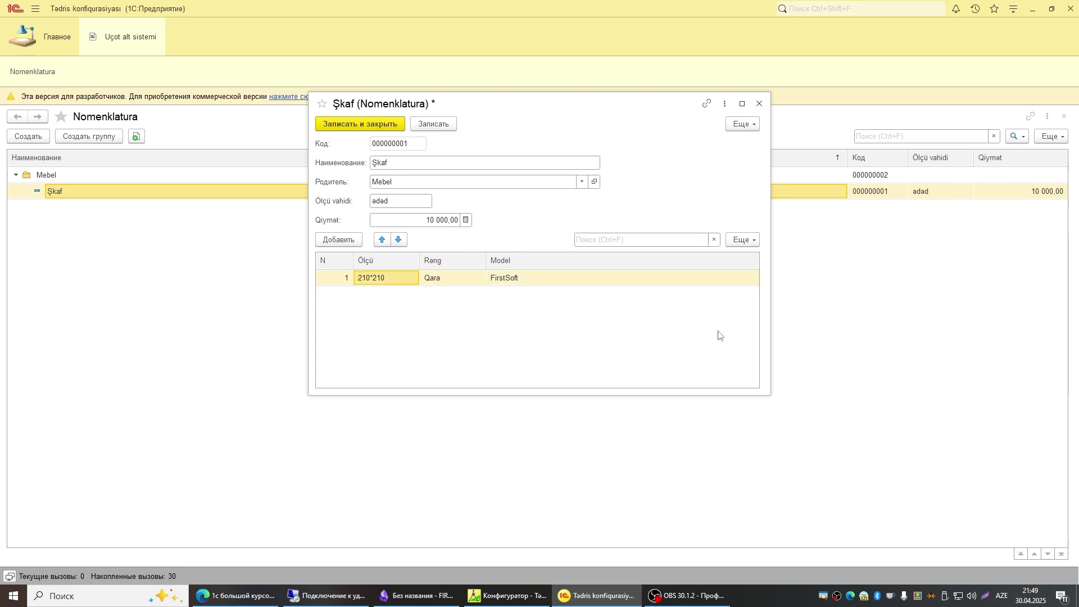
Add a second characteristics row to the Şkaf item with the size 300*300
click(338, 239)
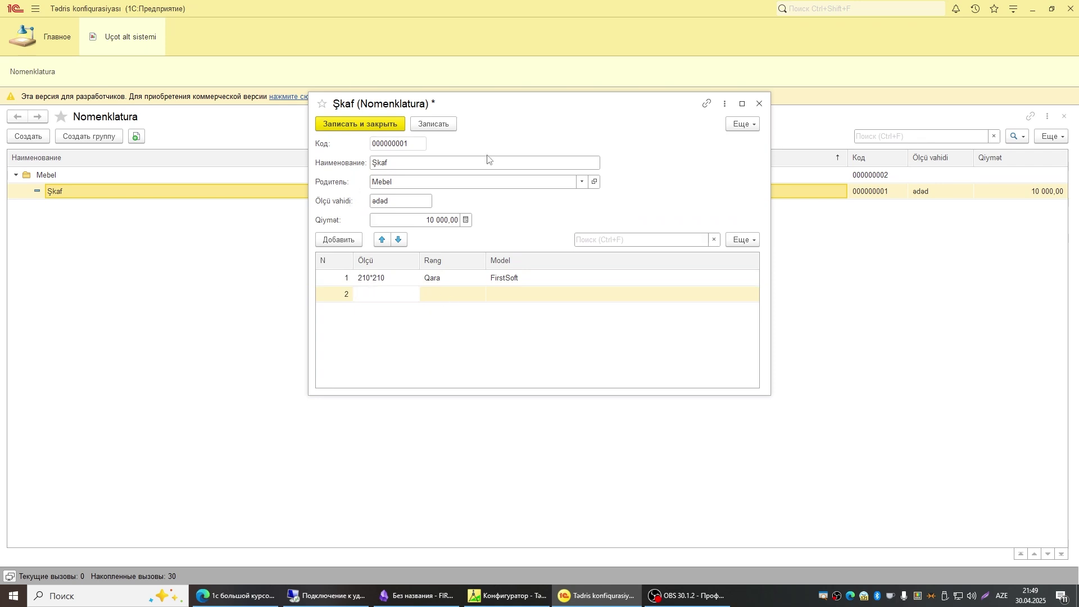
text(300)
text(*)
text(000)
key(BackSpace)
key(BackSpace)
key(BackSpace)
key(BackSpace)
text(3000)
key(BackSpace)
click(428, 201)
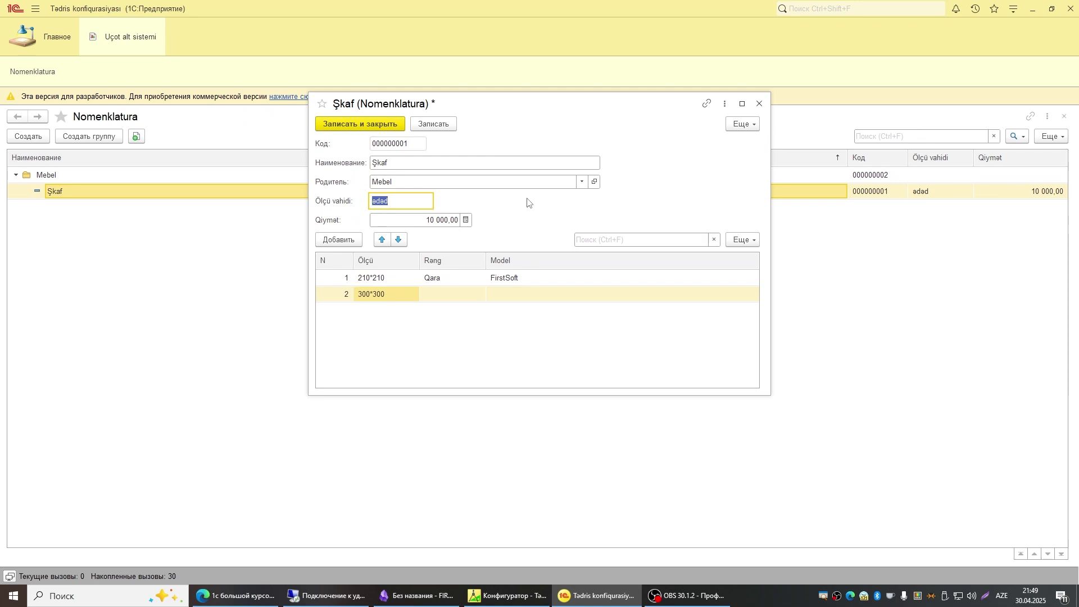
key(shift+Tab)
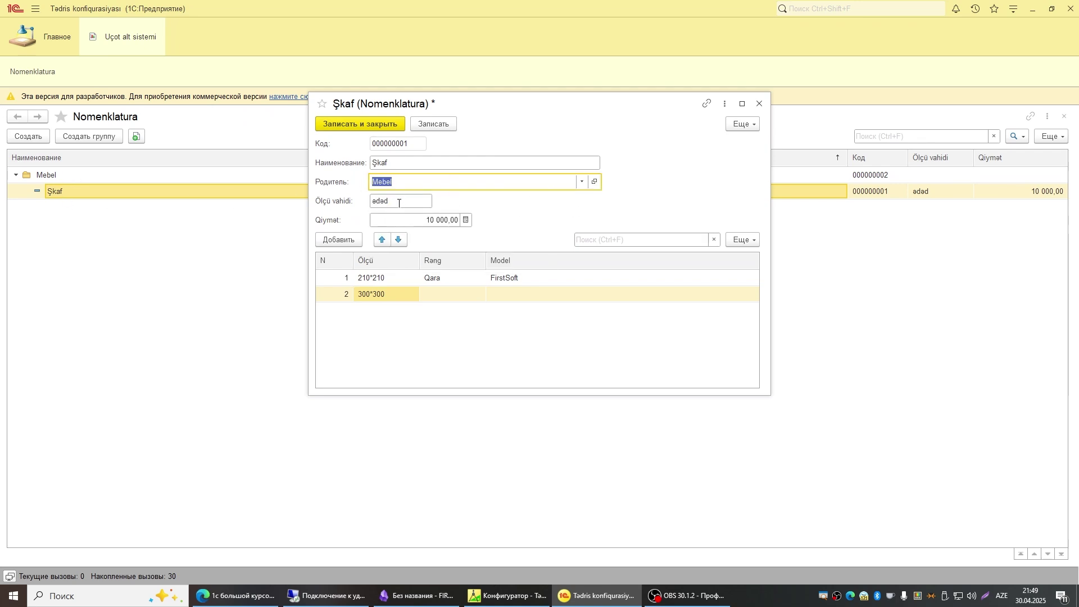
key(Tab)
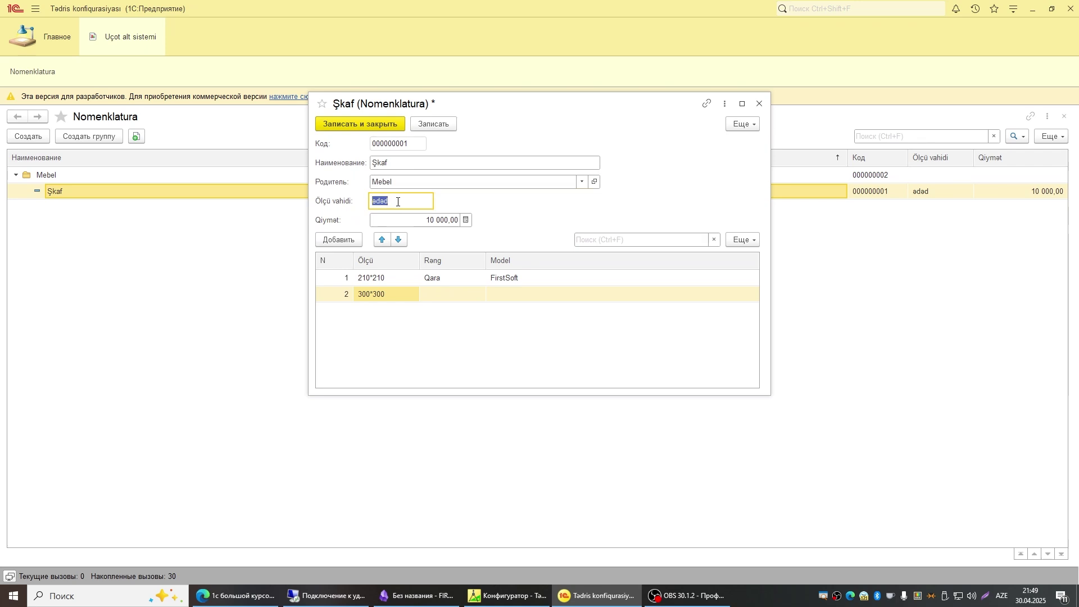
Set the second row's colour to Qırmızı and copy the model FirstSoft into it from the first row
click(450, 294)
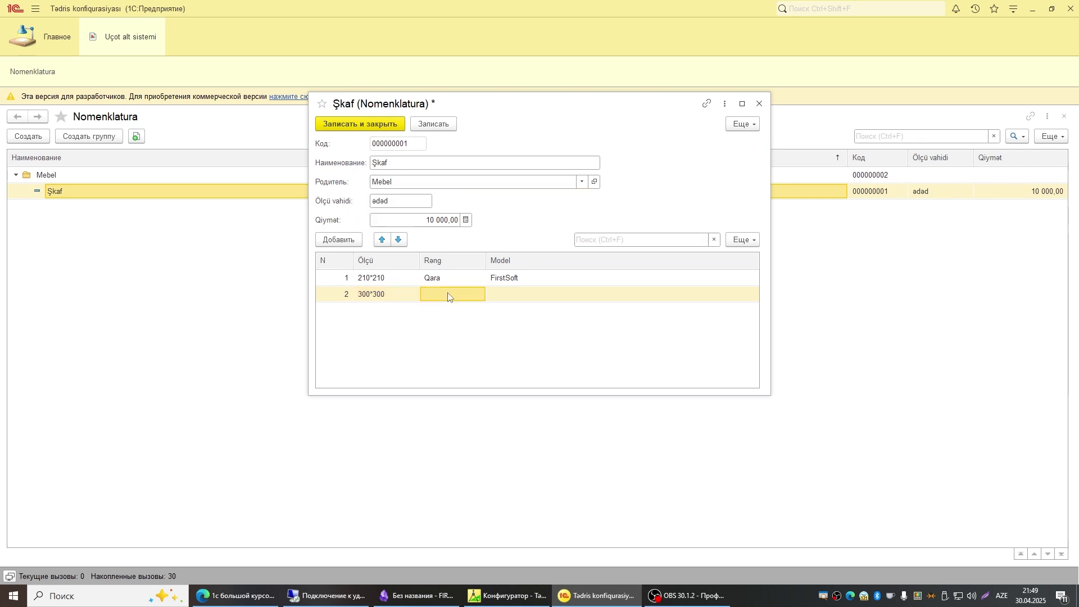
text(Qırmızı)
key(Return)
double_click(512, 283)
key(ctrl+c)
double_click(510, 294)
key(ctrl+v)
key(Return)
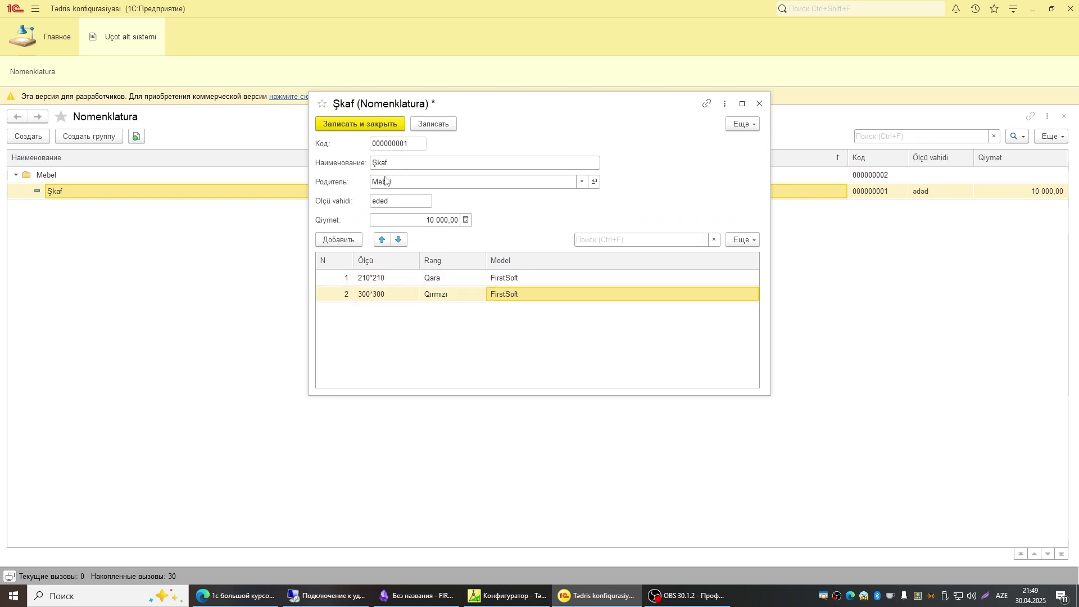
Reposition and enlarge the Şkaf item window, and save and close the item
click(359, 301)
click(377, 279)
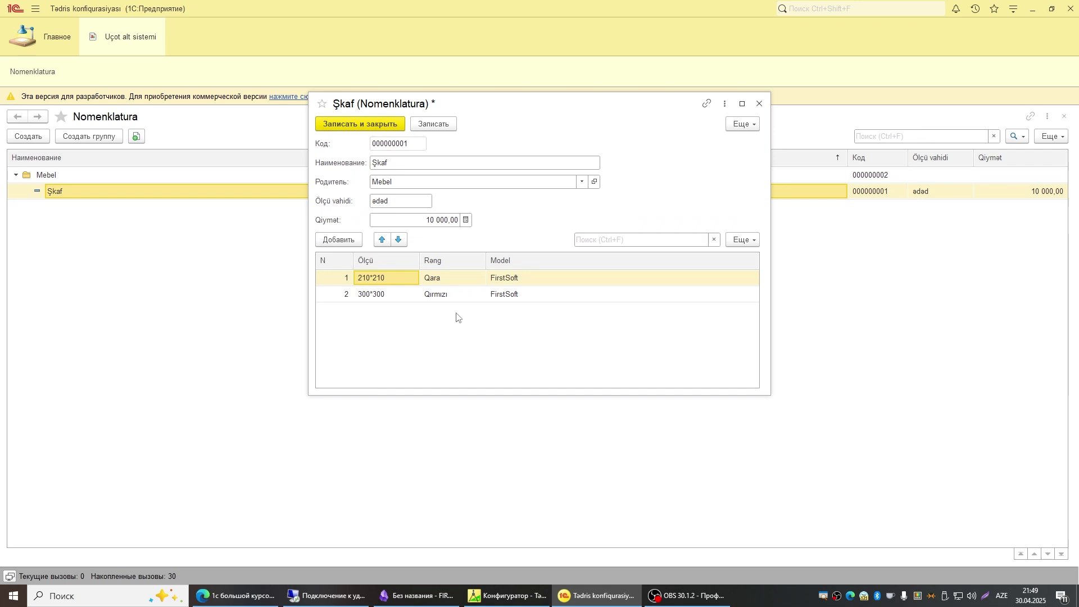
key(alt+Tab)
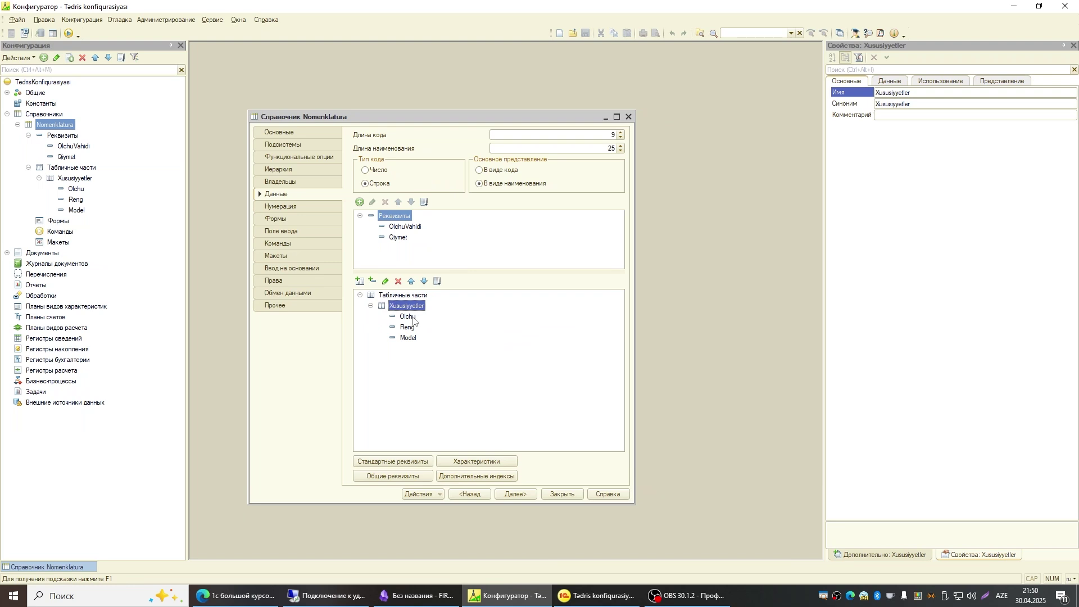
key(alt+Tab)
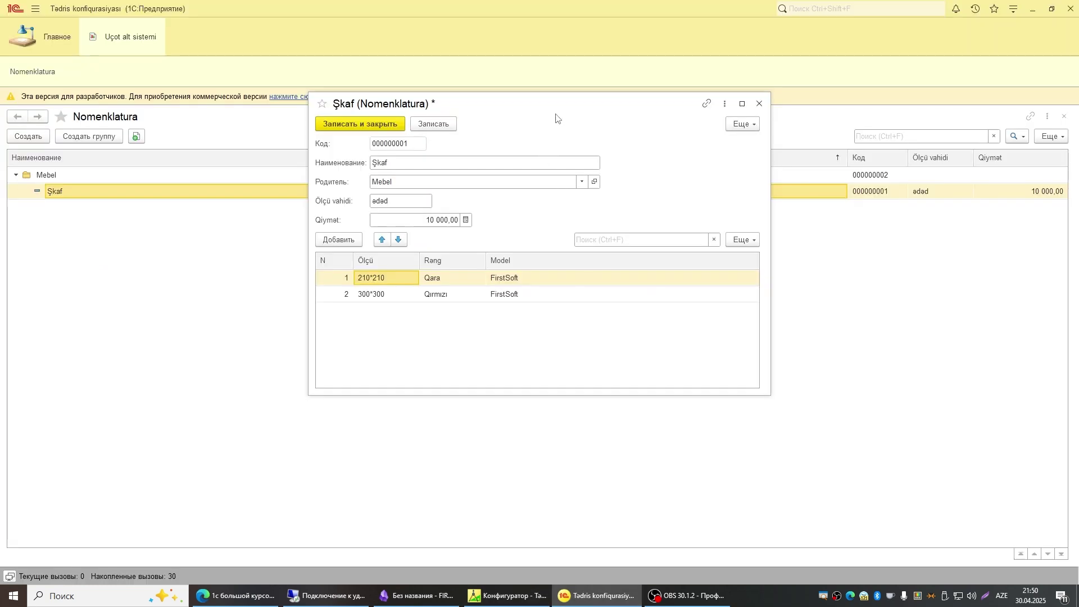
drag(556, 116, 375, 141)
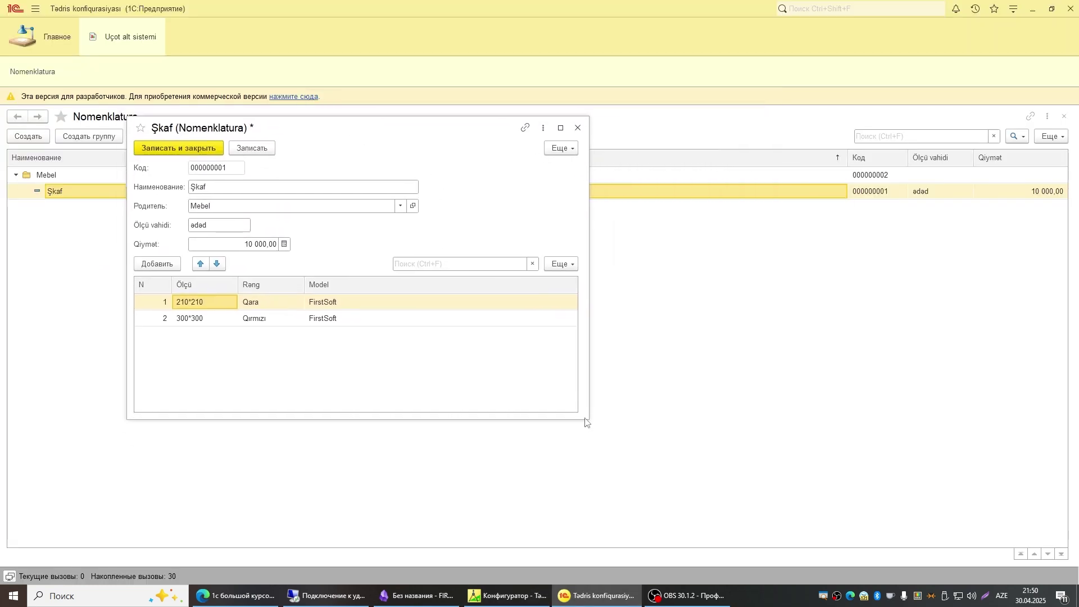
drag(590, 420, 853, 467)
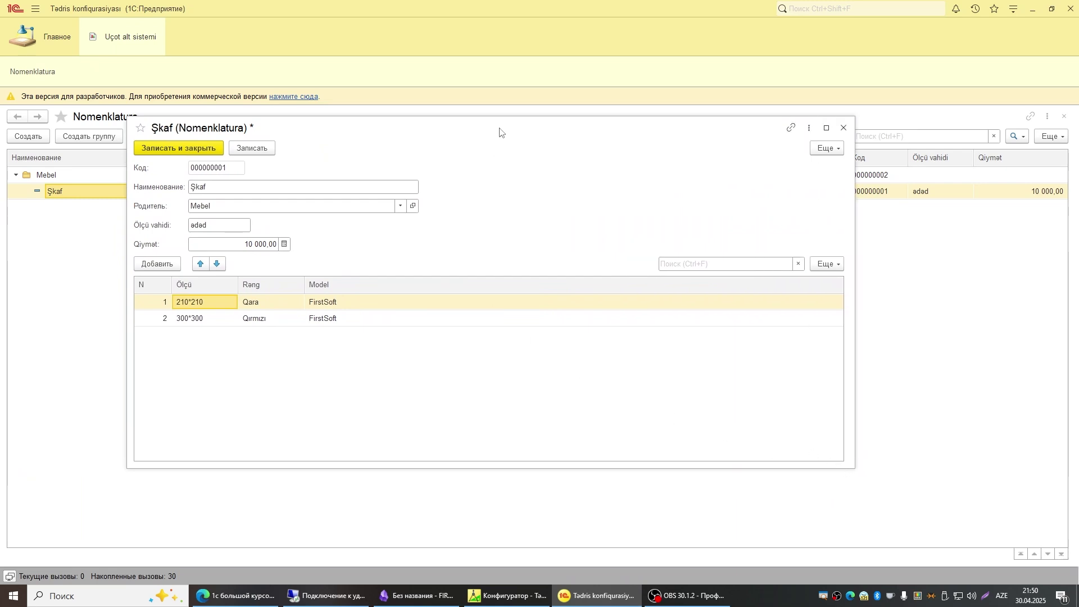
drag(500, 132, 563, 121)
click(240, 136)
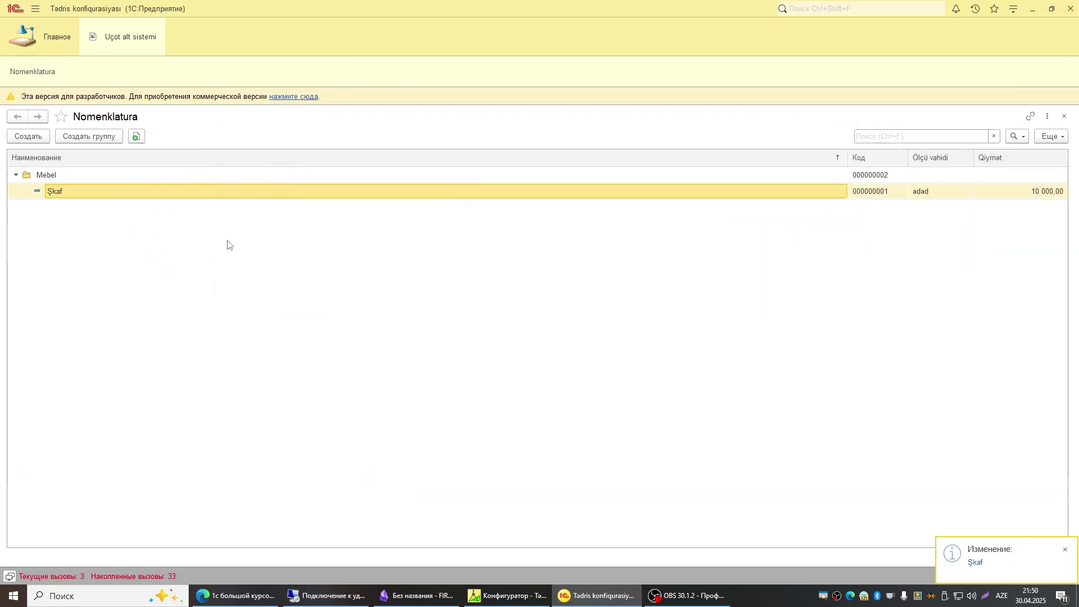
Reopen the Şkaf item to check its saved characteristics rows, and close it
double_click(79, 196)
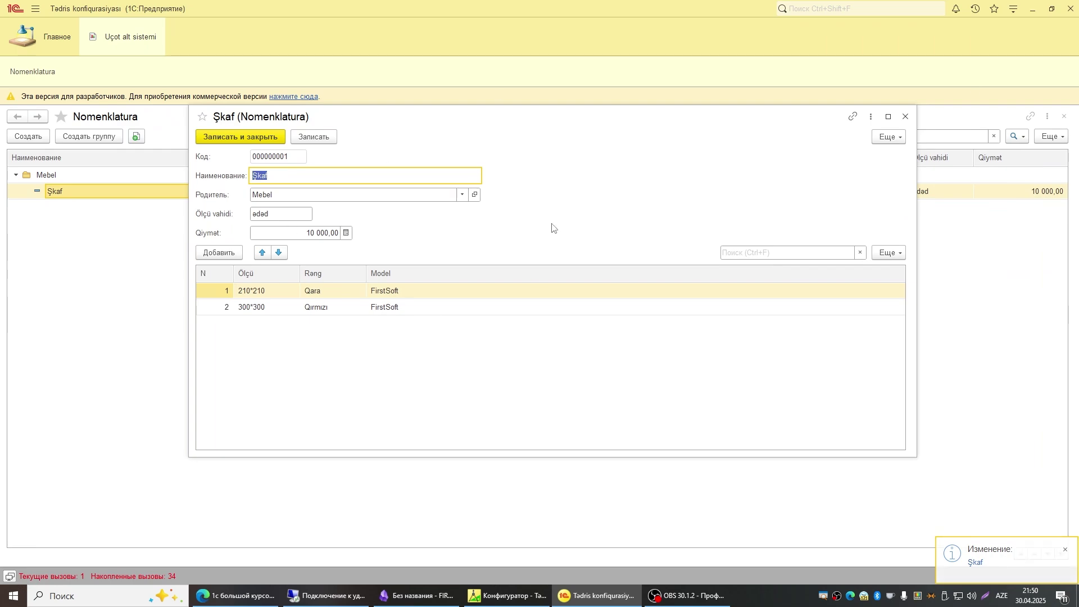
drag(597, 117, 558, 105)
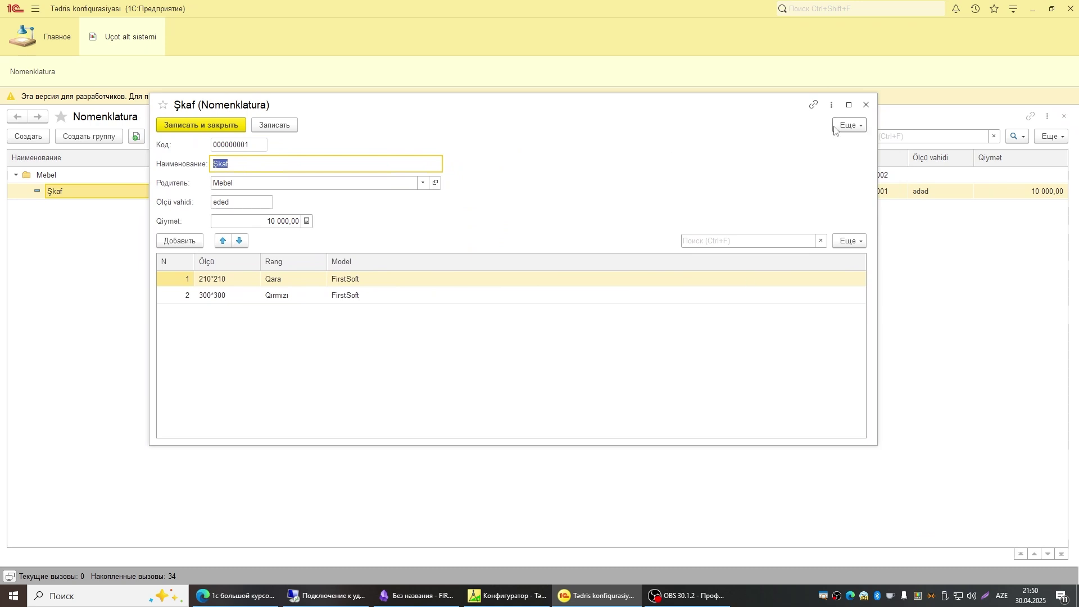
click(866, 104)
Switch to the Configurator, review the Nomenklatura catalog's hierarchy and owners settings, and close its editor
click(521, 599)
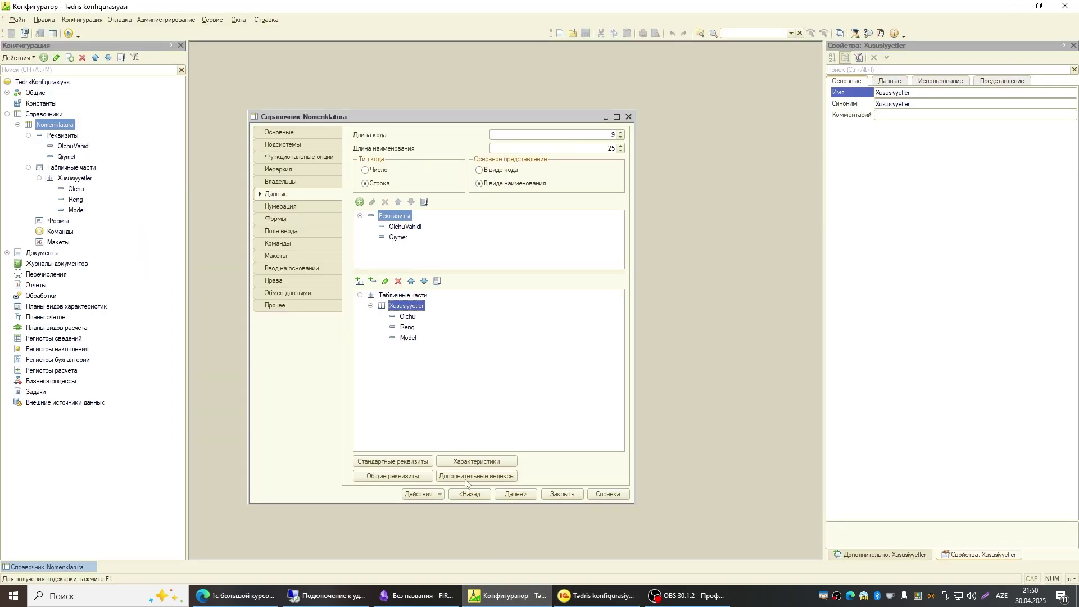
click(281, 170)
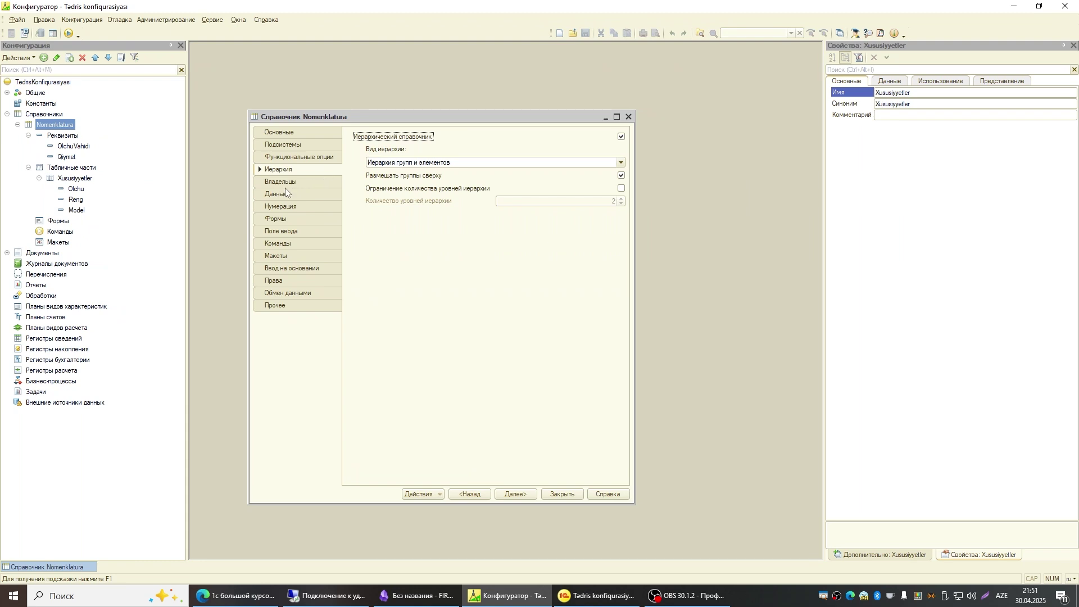
click(277, 182)
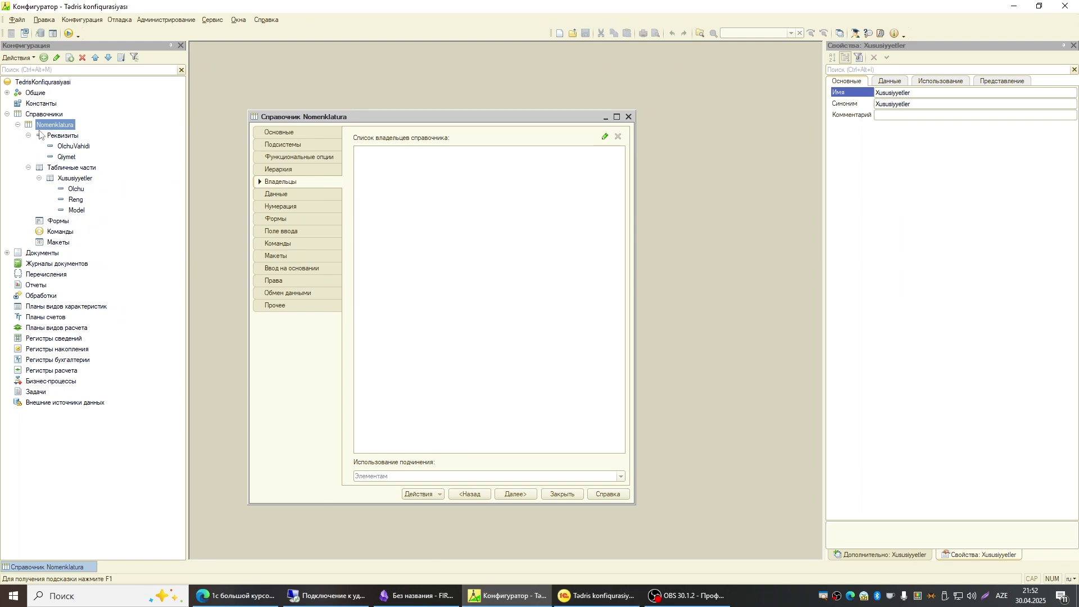
click(18, 125)
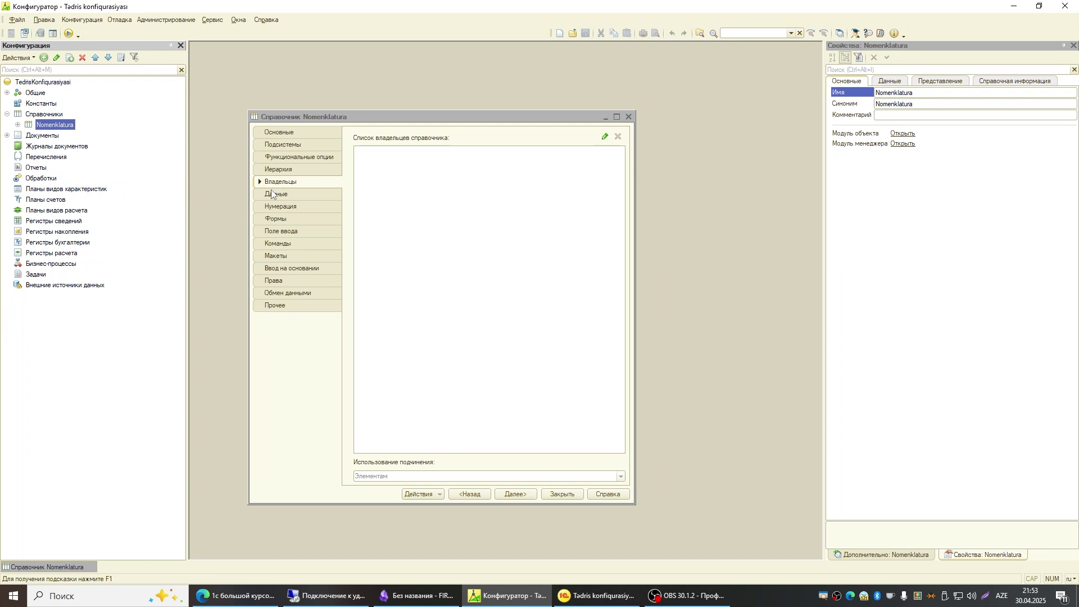
click(278, 183)
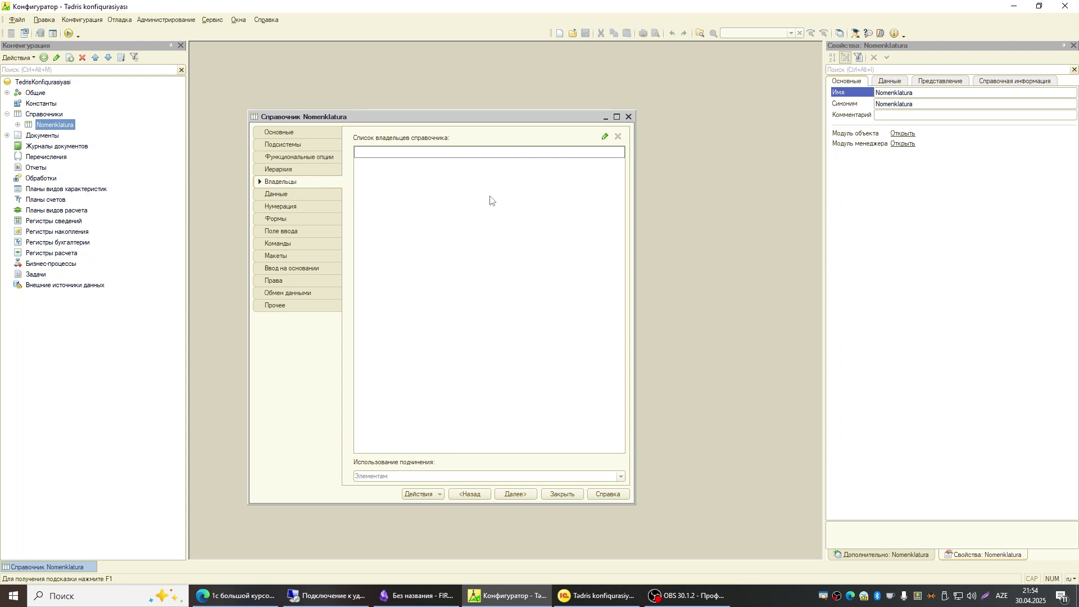
click(629, 117)
Add a new catalog named Muessise with the synonym Müəssisə
right_click(45, 118)
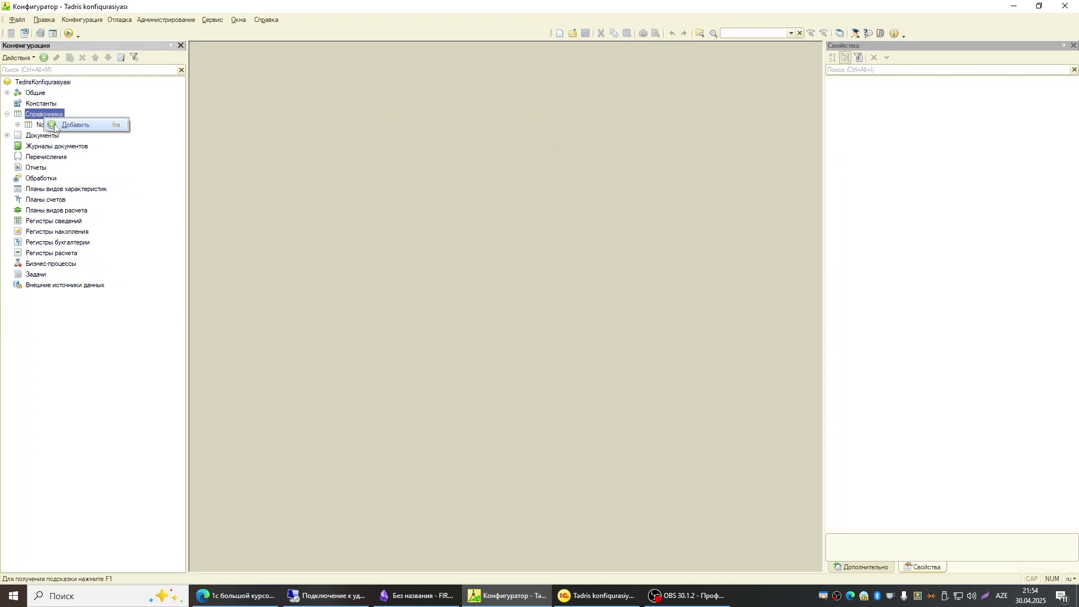
click(73, 125)
click(51, 125)
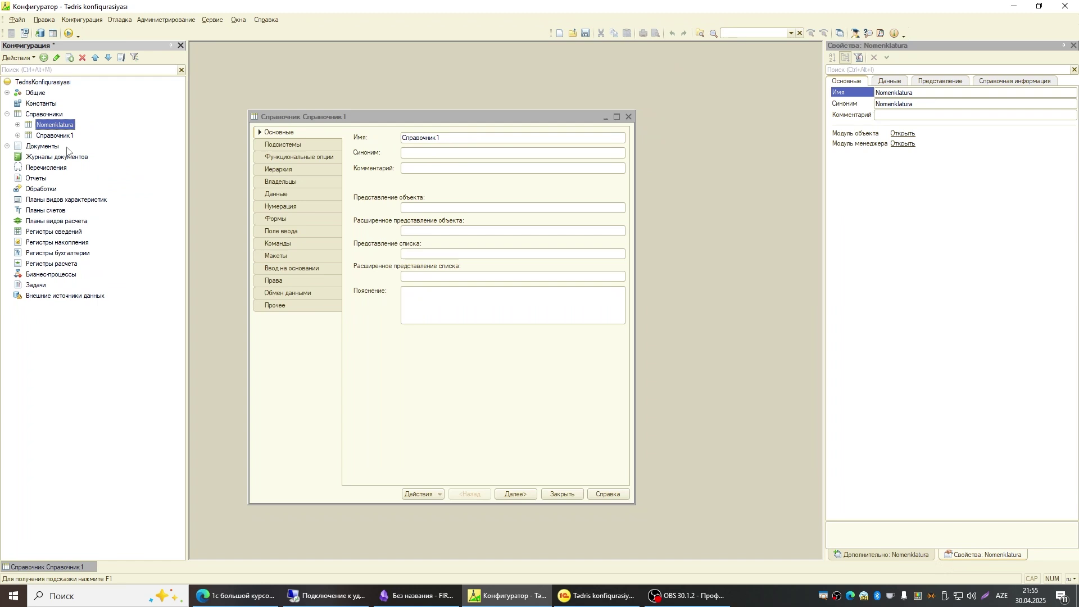
click(495, 135)
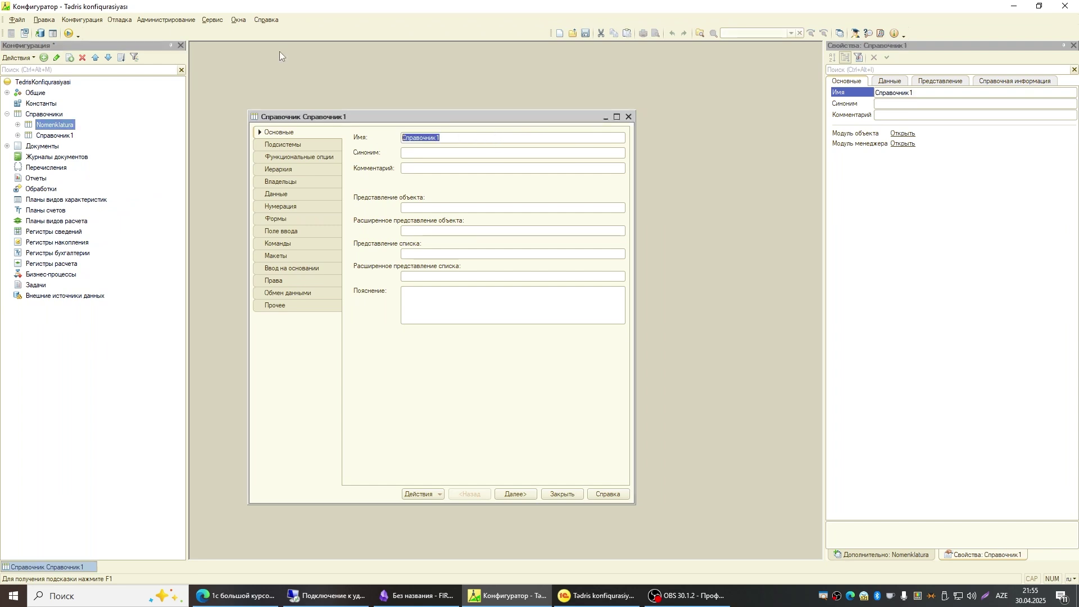
text(Müəss)
key(BackSpace)
key(BackSpace)
key(BackSpace)
key(BackSpace)
key(BackSpace)
text(M)
key(alt+shift)
text(uessise)
key(Tab)
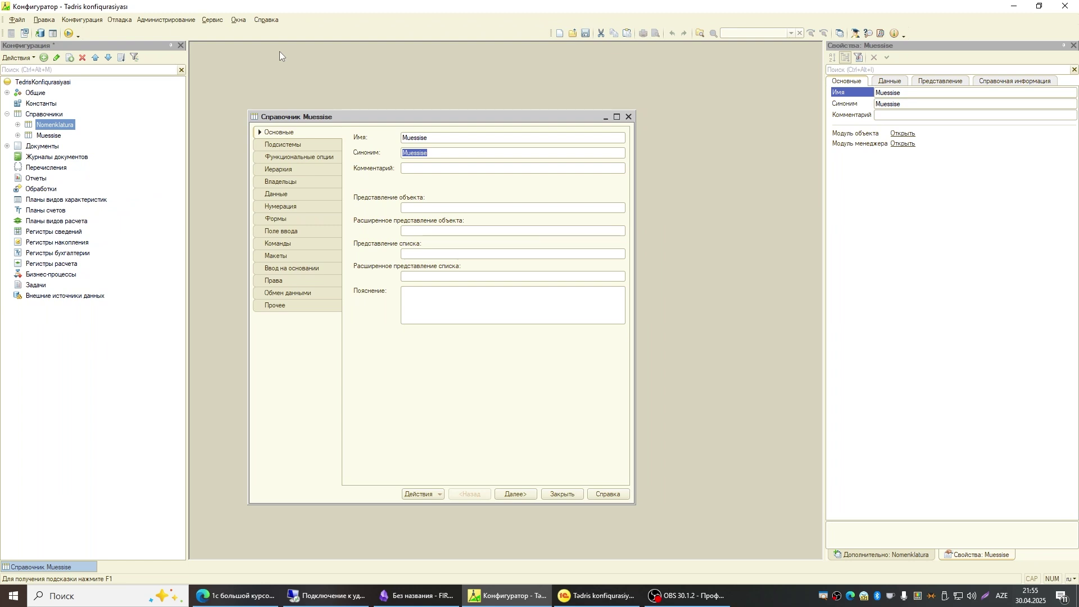
text(Müəss)
Include the Muessise catalog in the UchotAltSistemi subsystem and view its functional options and hierarchy settings
click(281, 158)
click(283, 144)
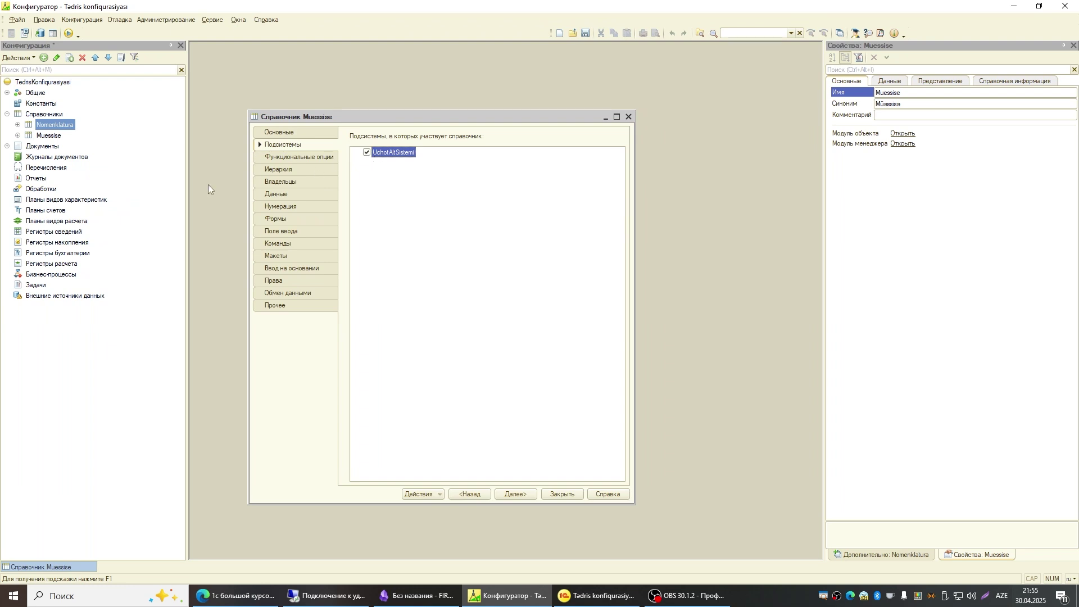
click(276, 170)
click(305, 159)
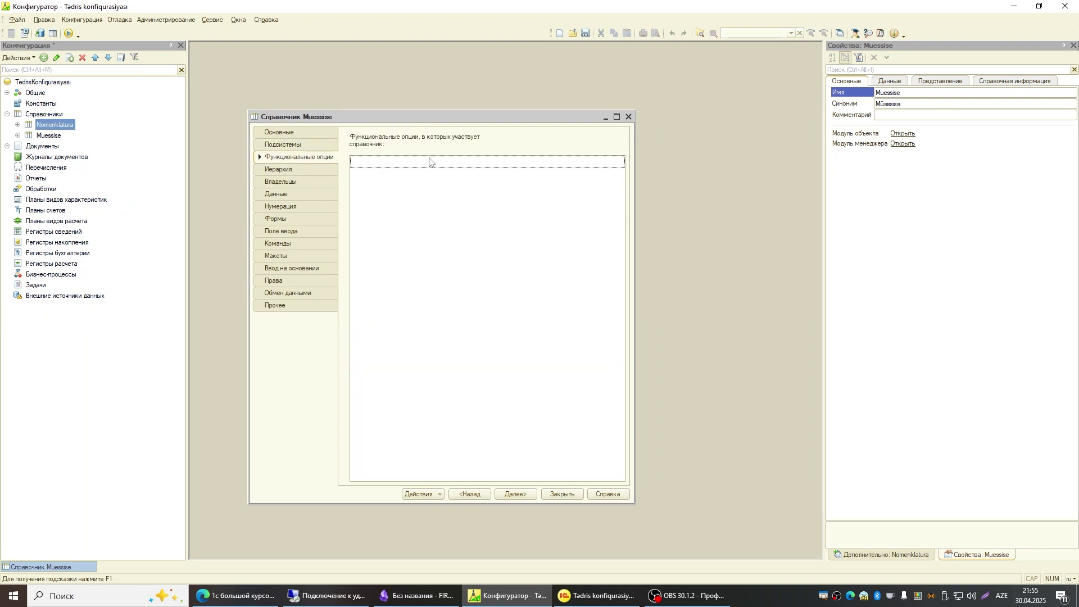
click(278, 173)
click(303, 159)
click(289, 171)
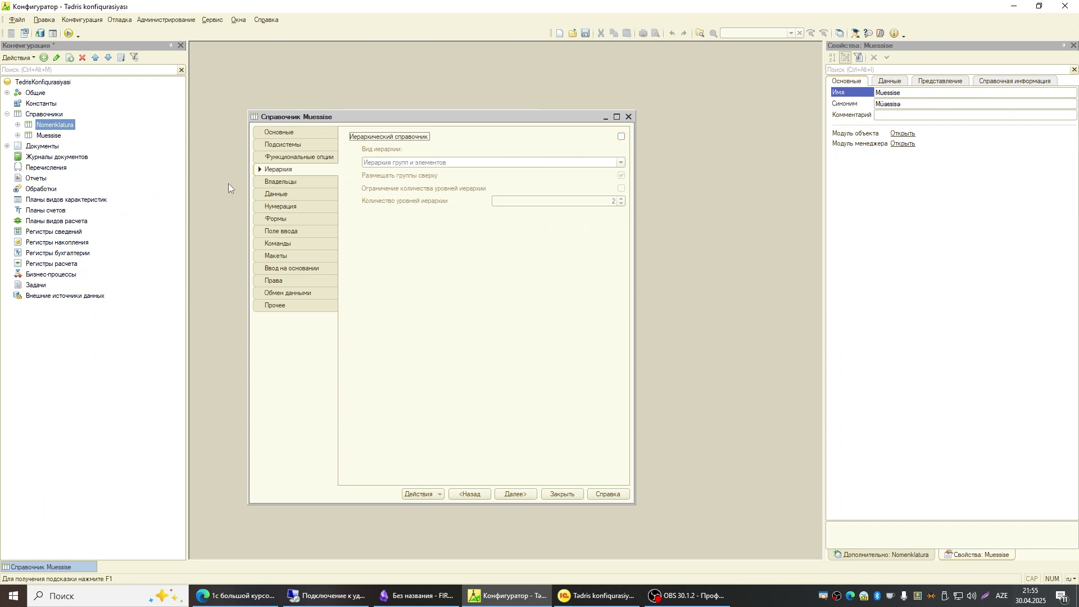
Review the code and name length settings in the Muessise catalog's data, and close its editor
drag(454, 120, 503, 125)
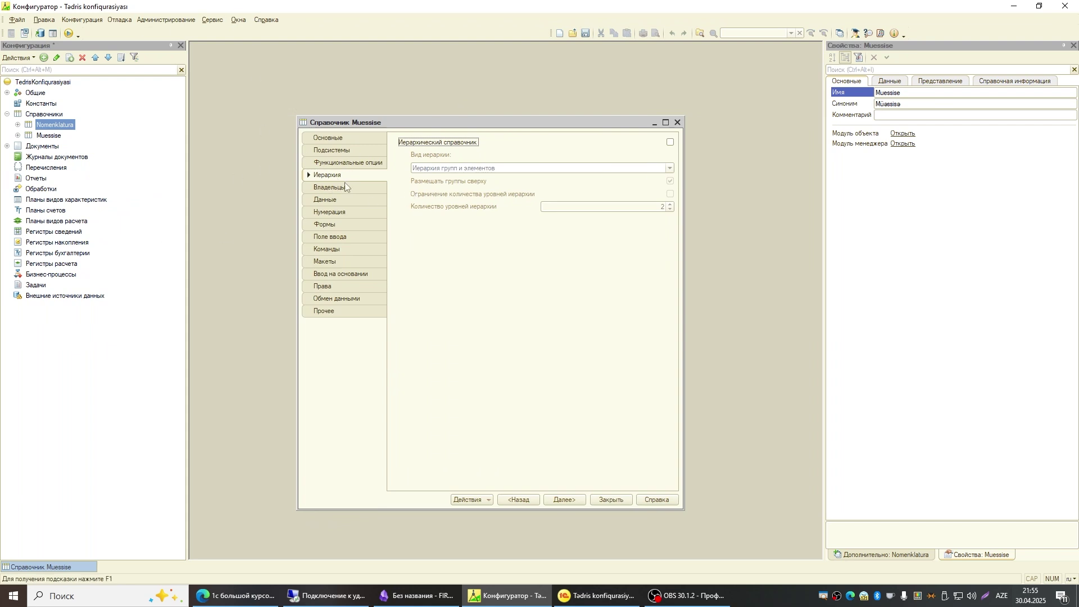
click(344, 200)
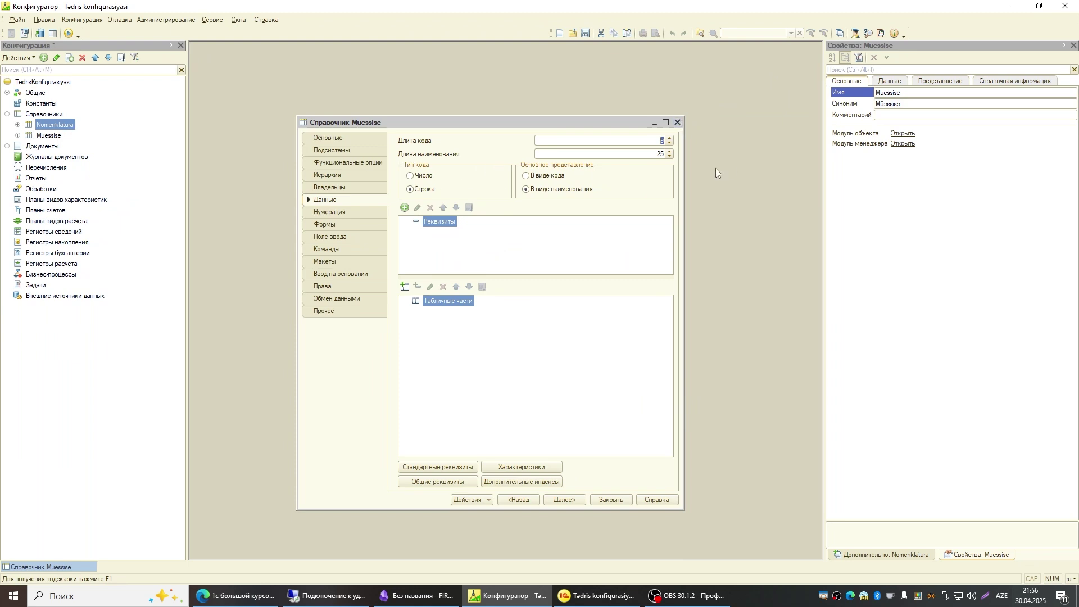
click(645, 157)
click(618, 155)
click(637, 138)
click(678, 123)
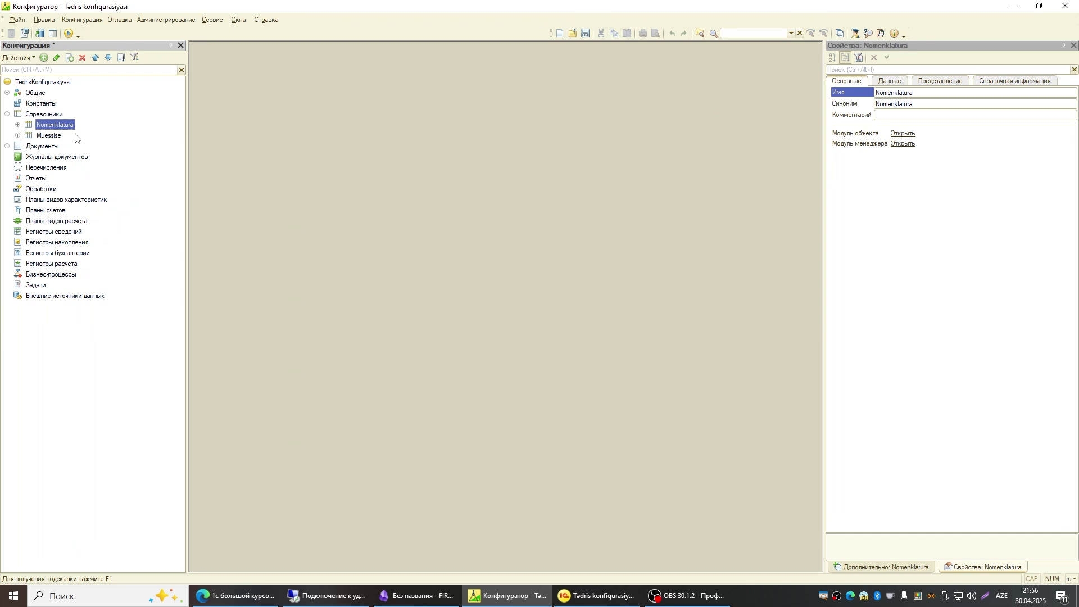
Add a new catalog named Shobe with the synonym Şöbələr
click(54, 135)
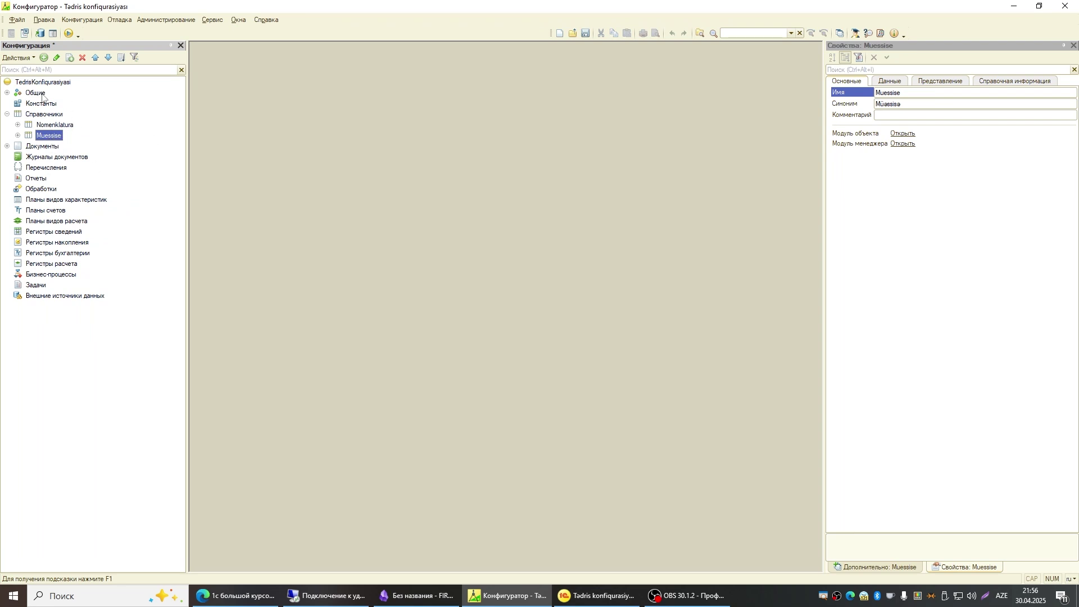
click(52, 115)
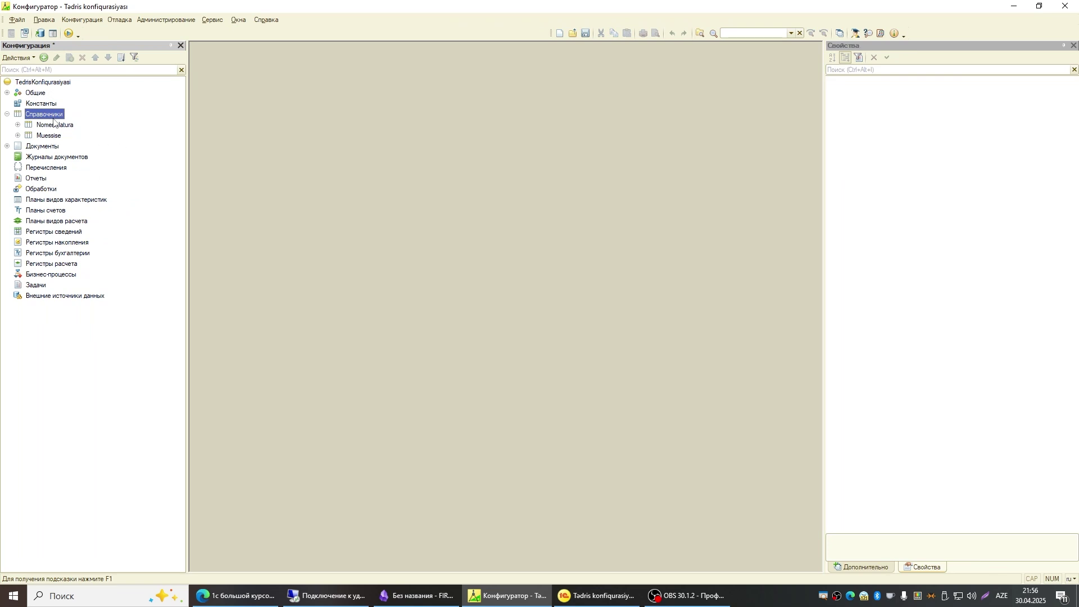
key(Insert)
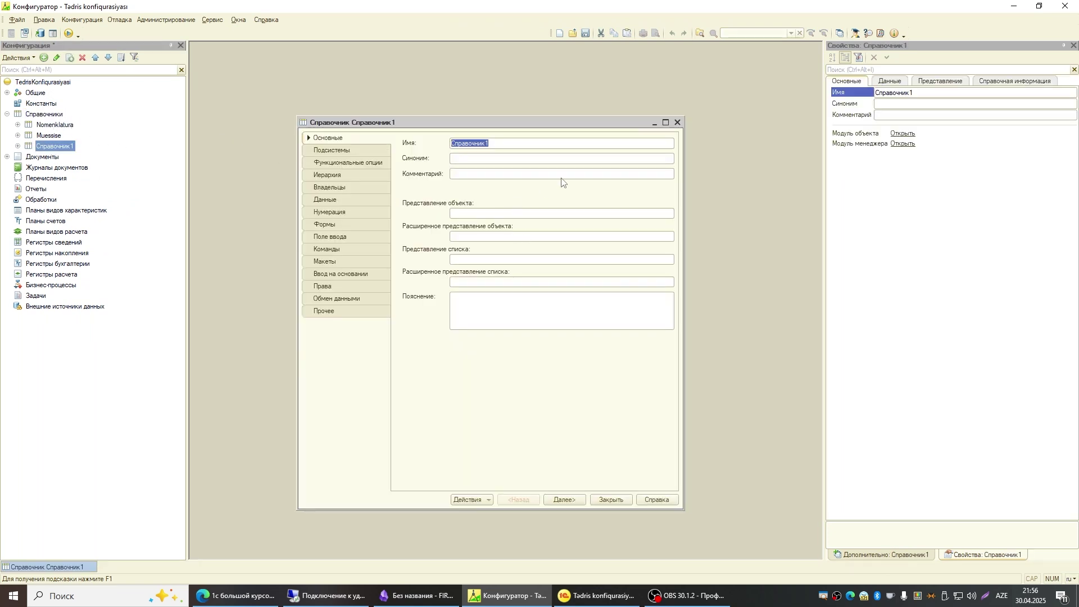
text(Shobe)
key(Tab)
text(S)
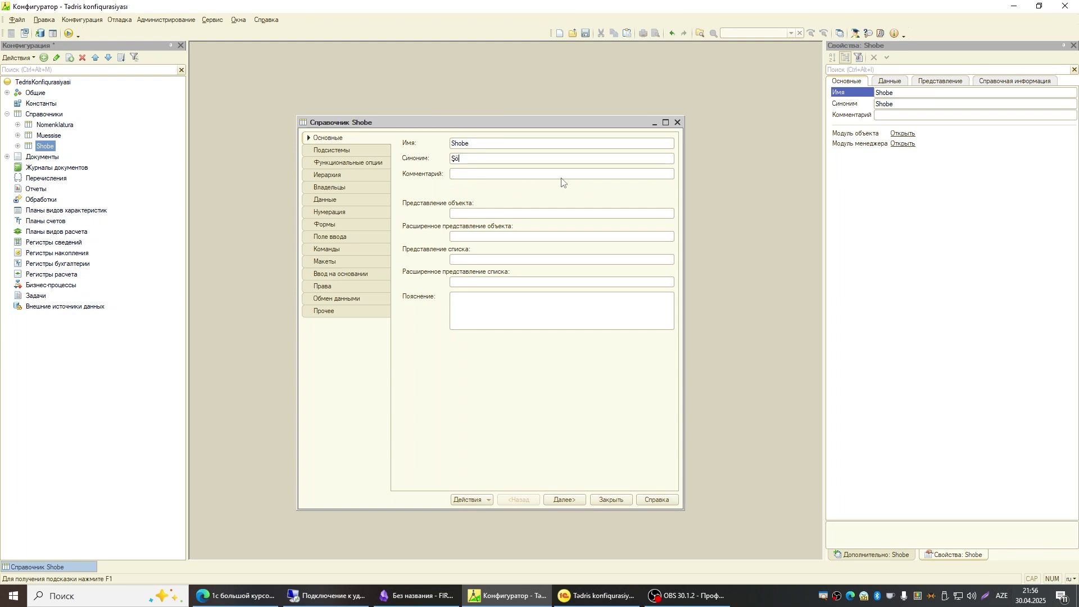
click(474, 145)
click(458, 161)
click(465, 141)
click(467, 158)
click(471, 158)
click(472, 143)
click(472, 158)
key(End)
text(balar)
key(Tab)
Review the Shobe catalog's data and owners settings, and look over the Nomenklatura, Muessise and Shobe catalogs in the configuration tree
click(330, 188)
click(329, 200)
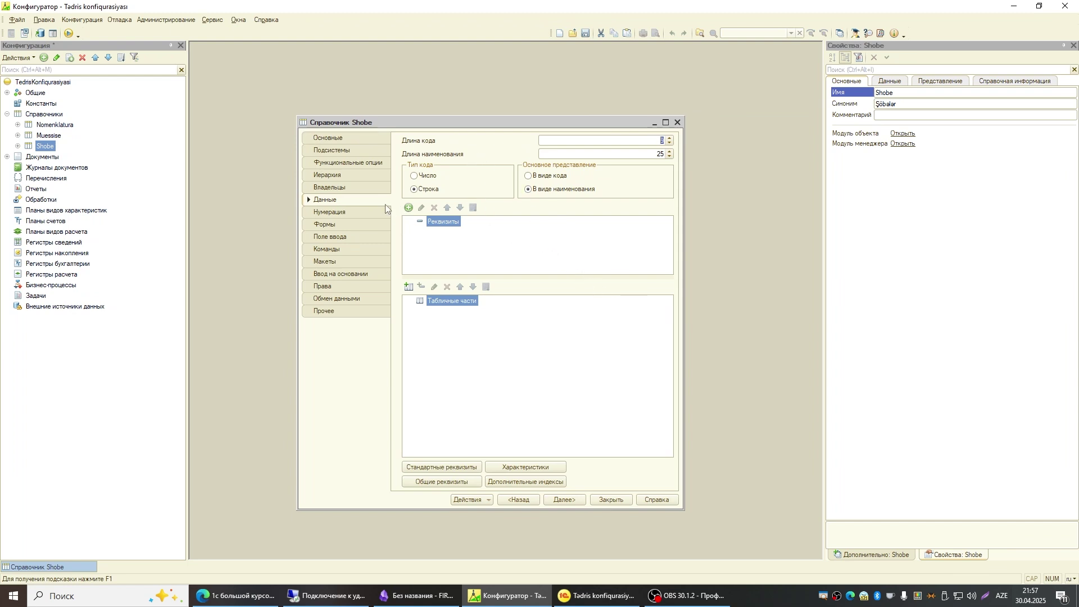
click(342, 189)
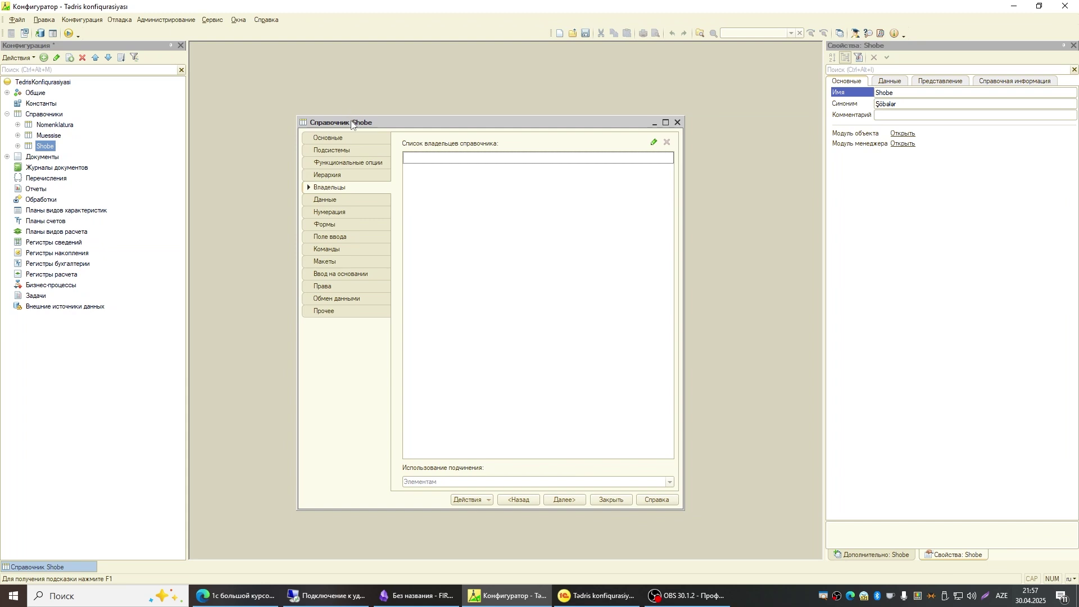
drag(352, 123, 376, 142)
click(48, 135)
click(48, 125)
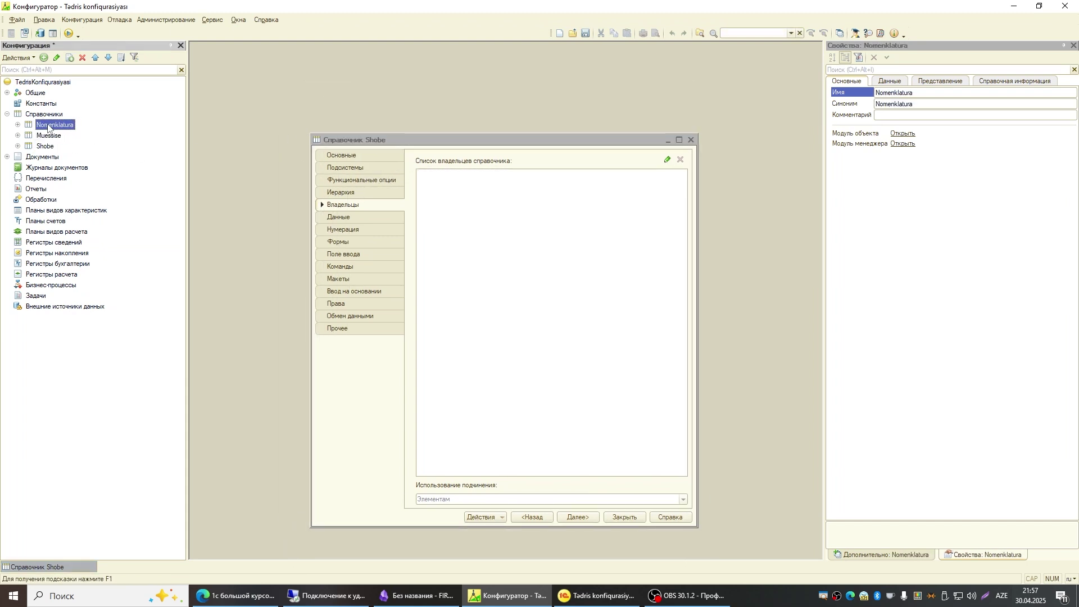
click(40, 136)
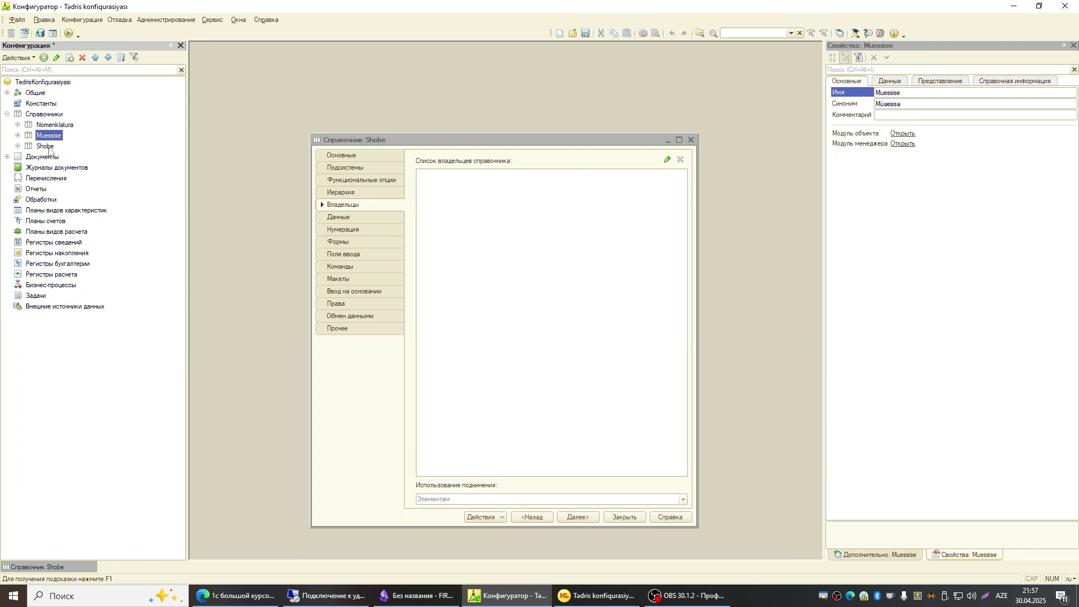
click(50, 146)
click(51, 136)
drag(580, 137, 568, 126)
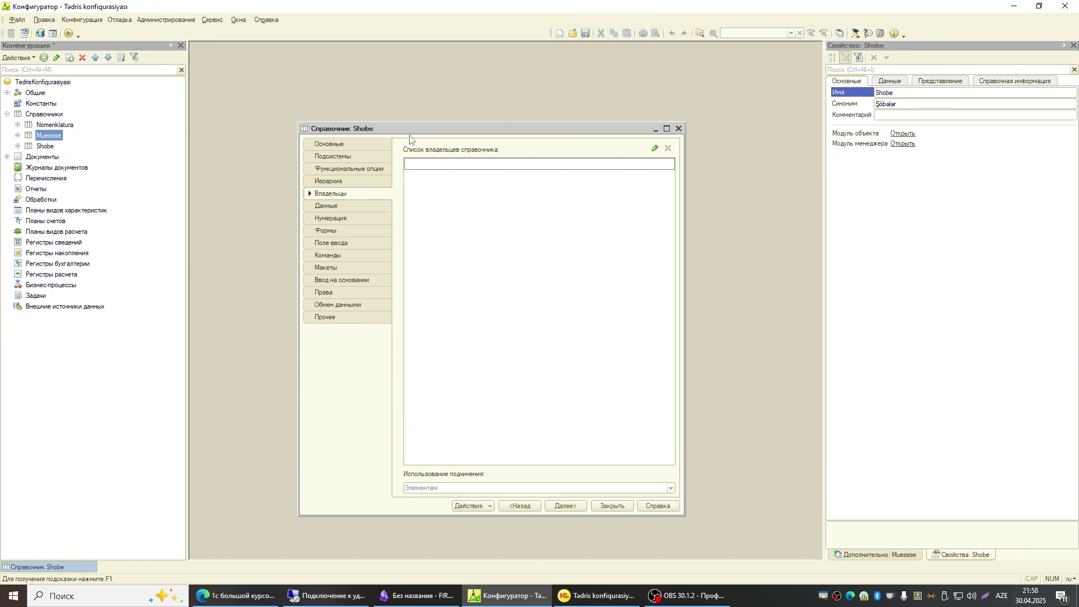
drag(409, 129, 380, 135)
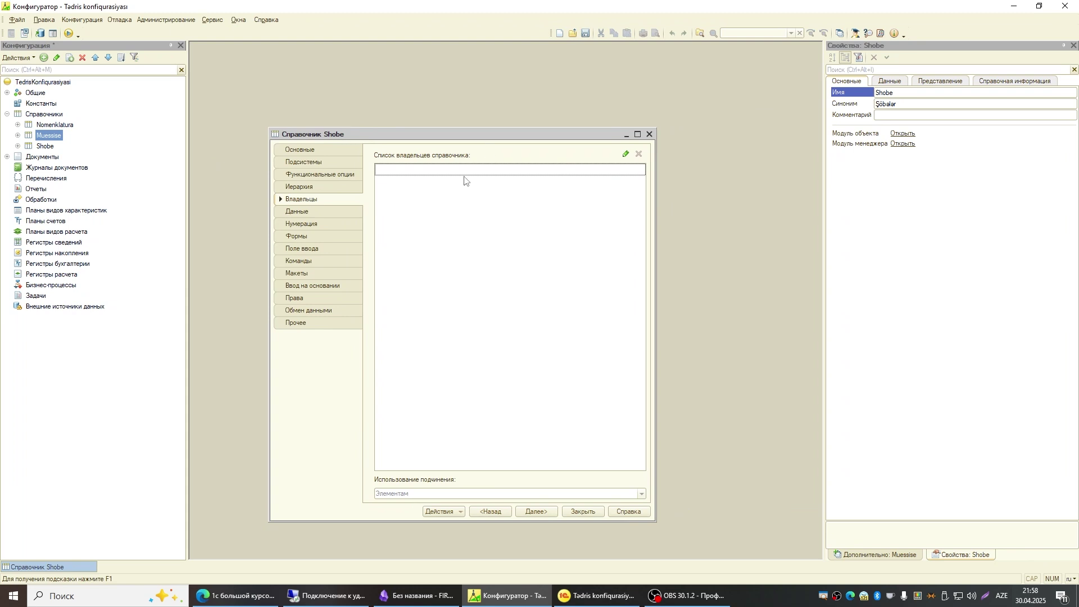
Assign the Muessise catalog as the owner of the Shobe catalog
click(624, 158)
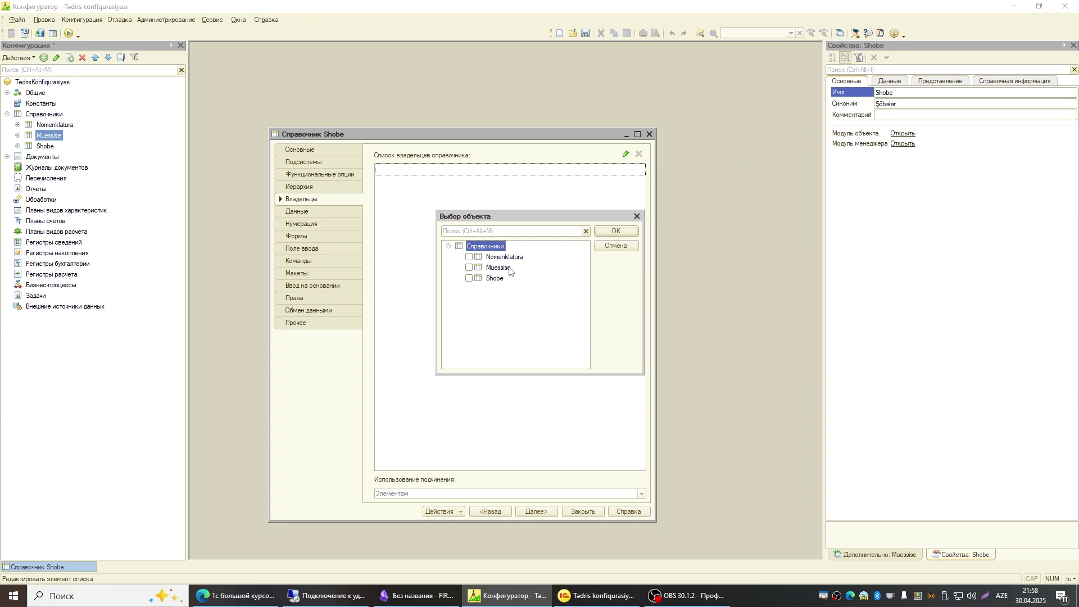
click(508, 258)
click(506, 270)
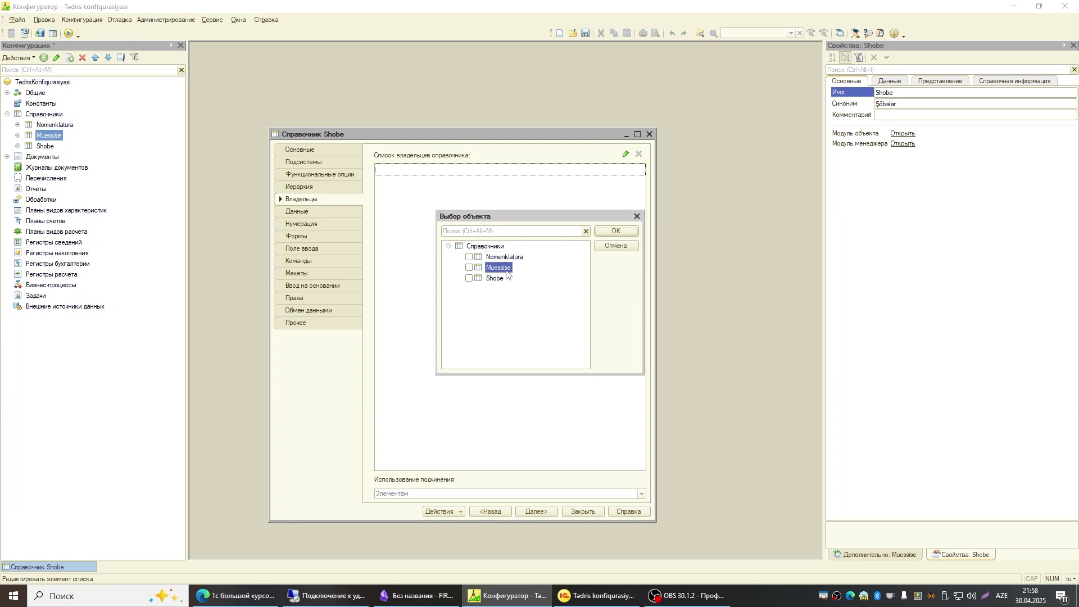
click(504, 279)
click(470, 268)
click(616, 231)
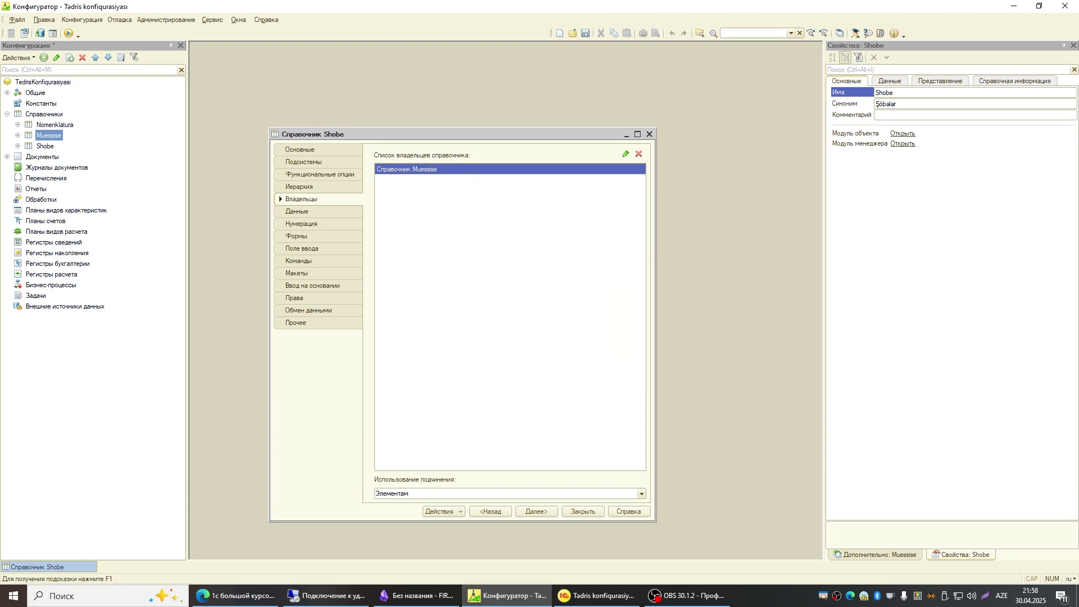
Include the Shobe catalog in the UchotAltSistemi subsystem, recheck its data and owners settings, and close its editor
click(310, 163)
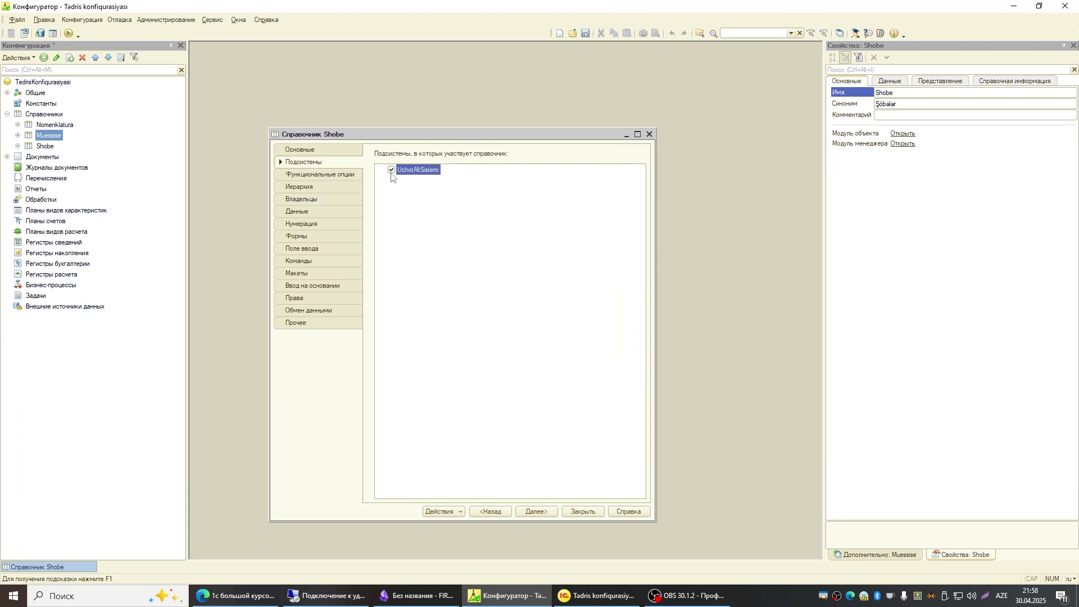
click(315, 212)
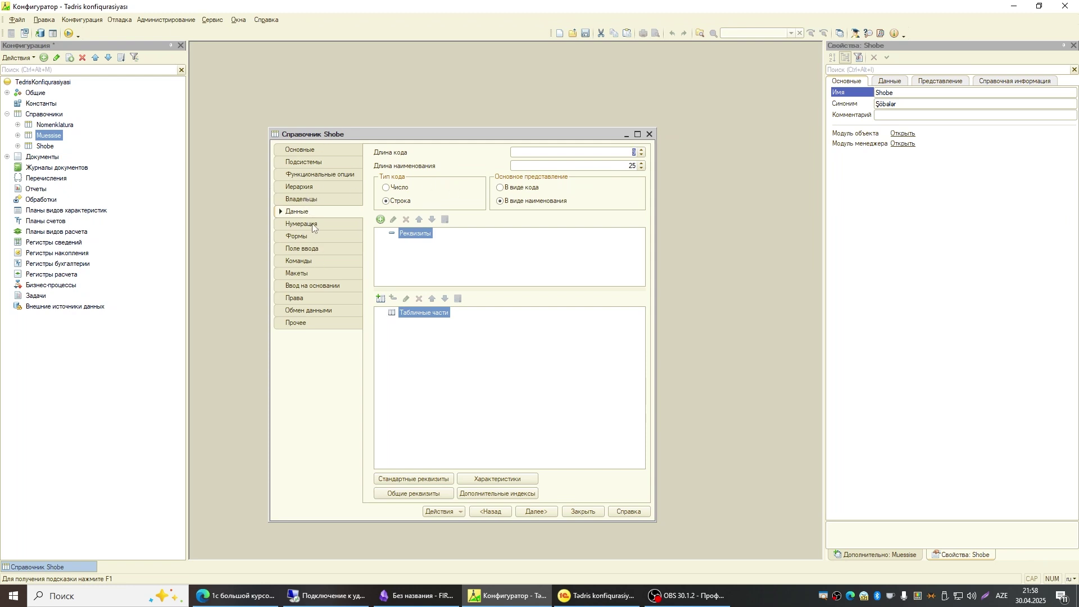
click(312, 201)
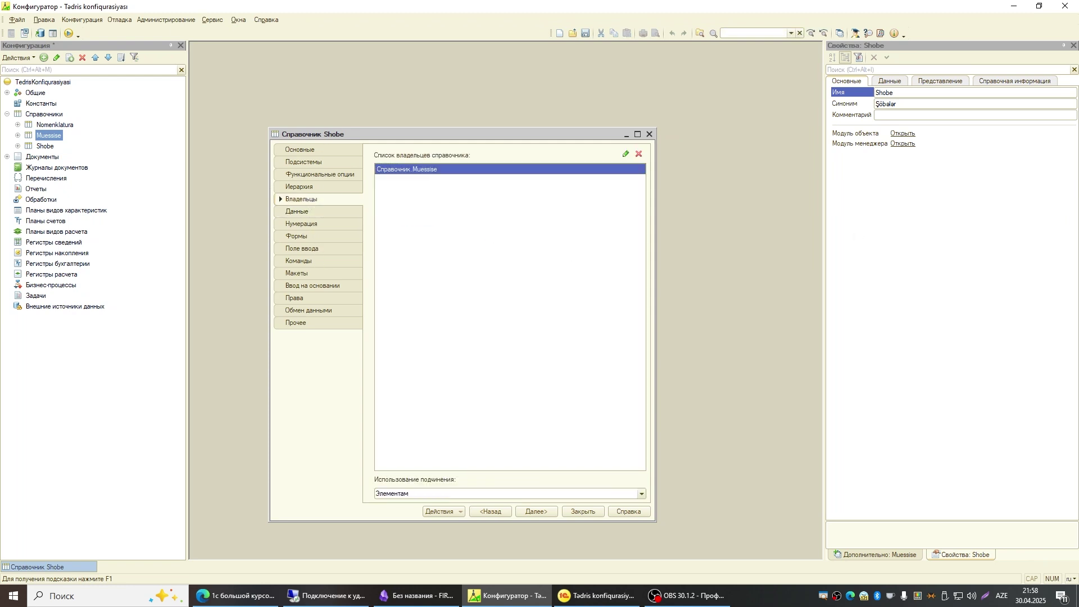
click(581, 512)
Update the database configuration, closing the running 1C:Enterprise session and accepting the new Muessise and Shobe catalogs
click(41, 34)
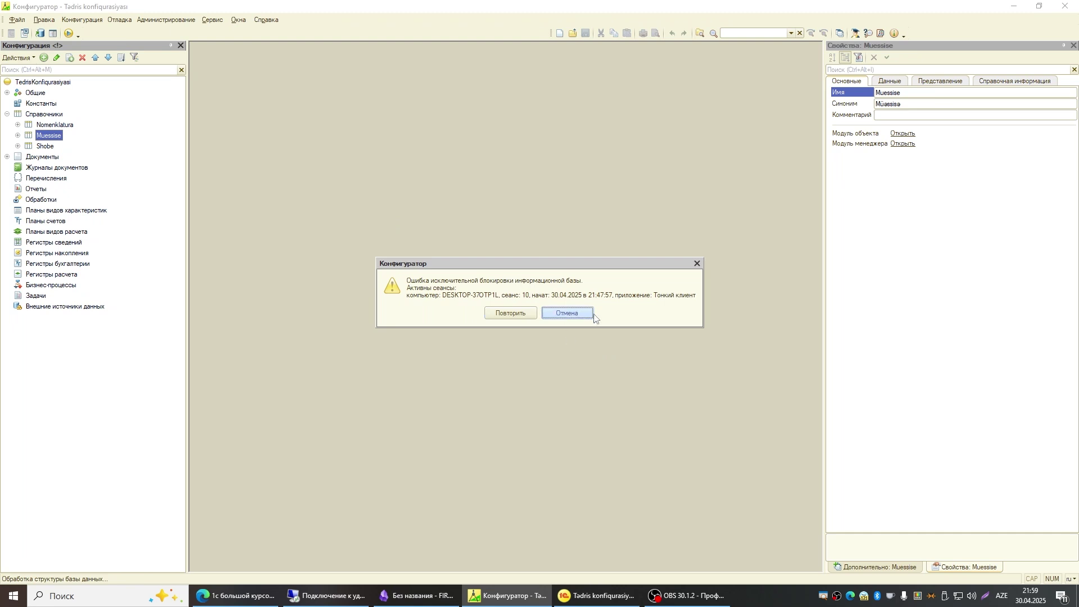
drag(592, 264, 509, 250)
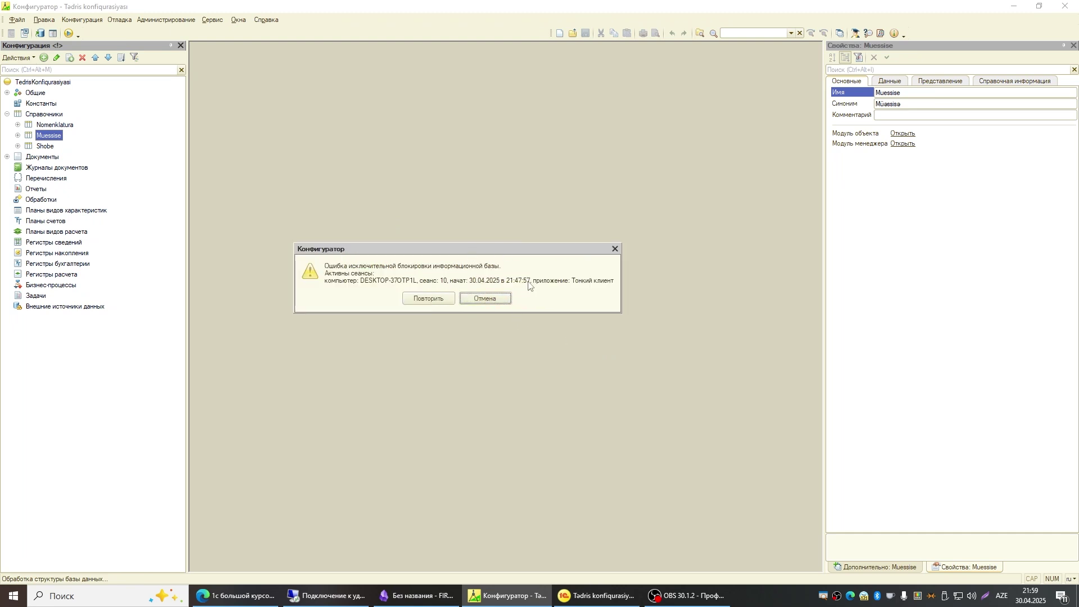
drag(492, 256, 521, 296)
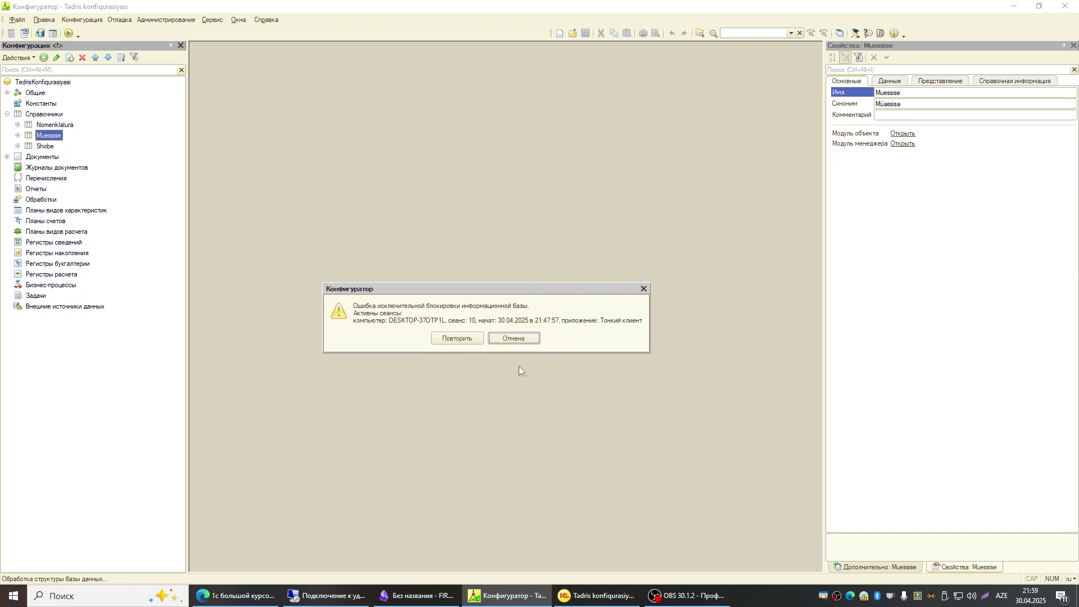
click(577, 585)
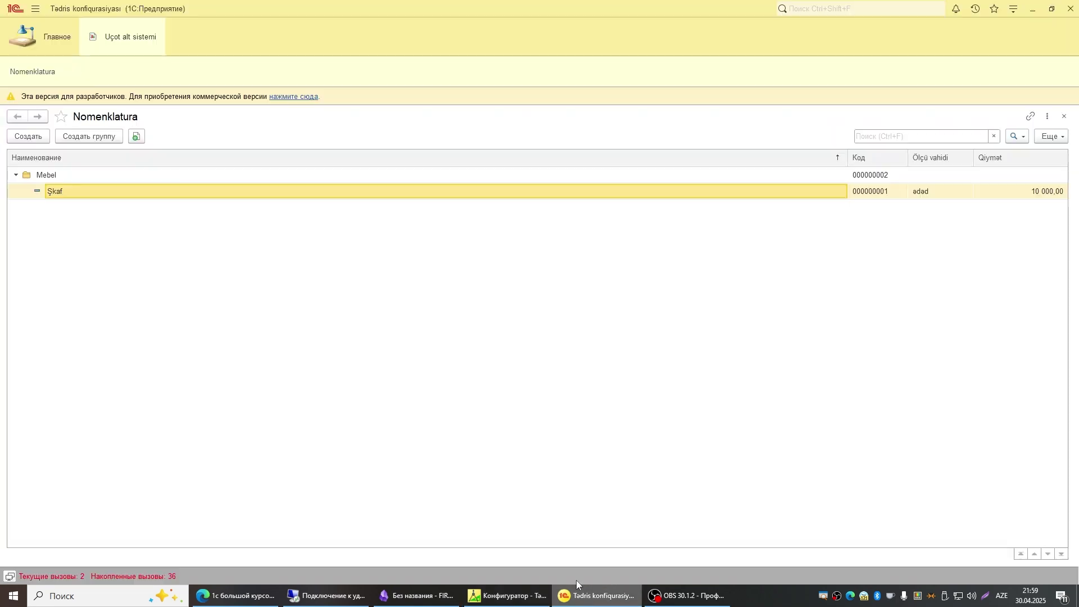
click(1071, 9)
click(458, 338)
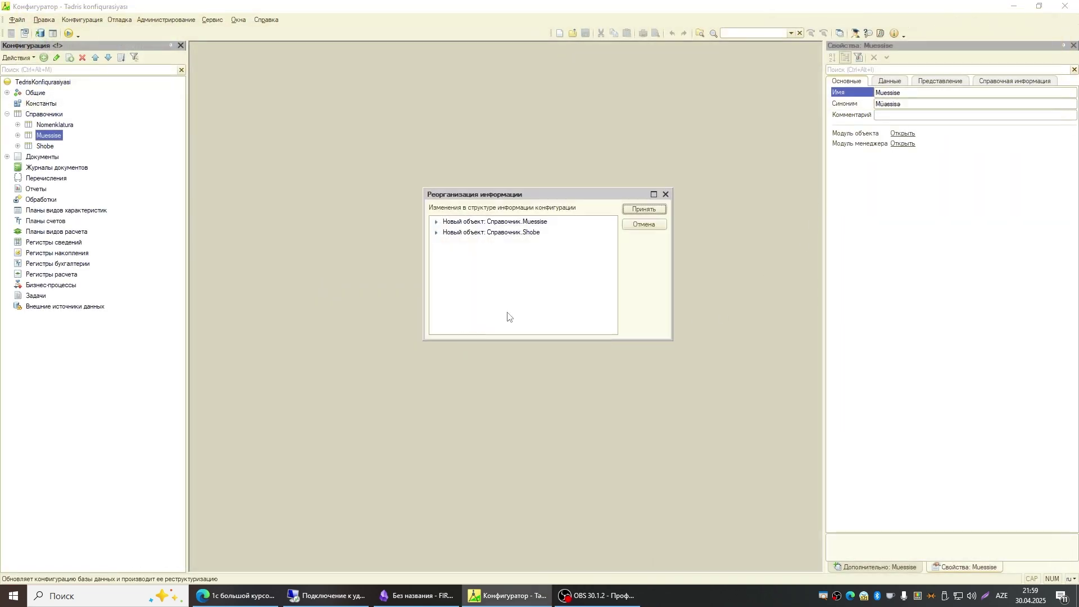
click(497, 224)
click(642, 209)
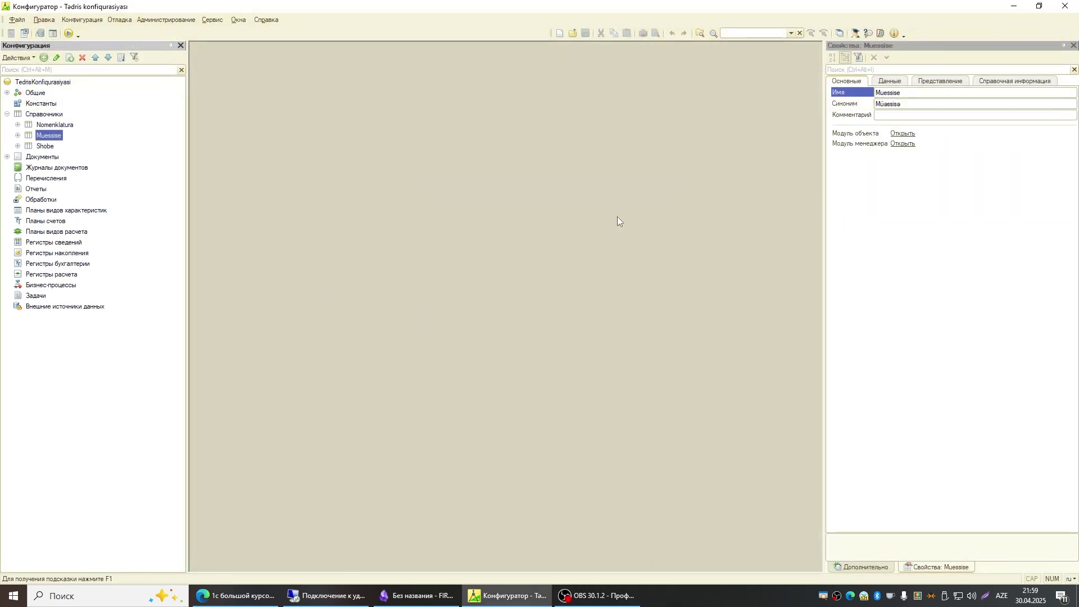
Launch 1C:Enterprise from the Configurator and open the Müəssisə list in the Uçot alt sistemi section
click(68, 33)
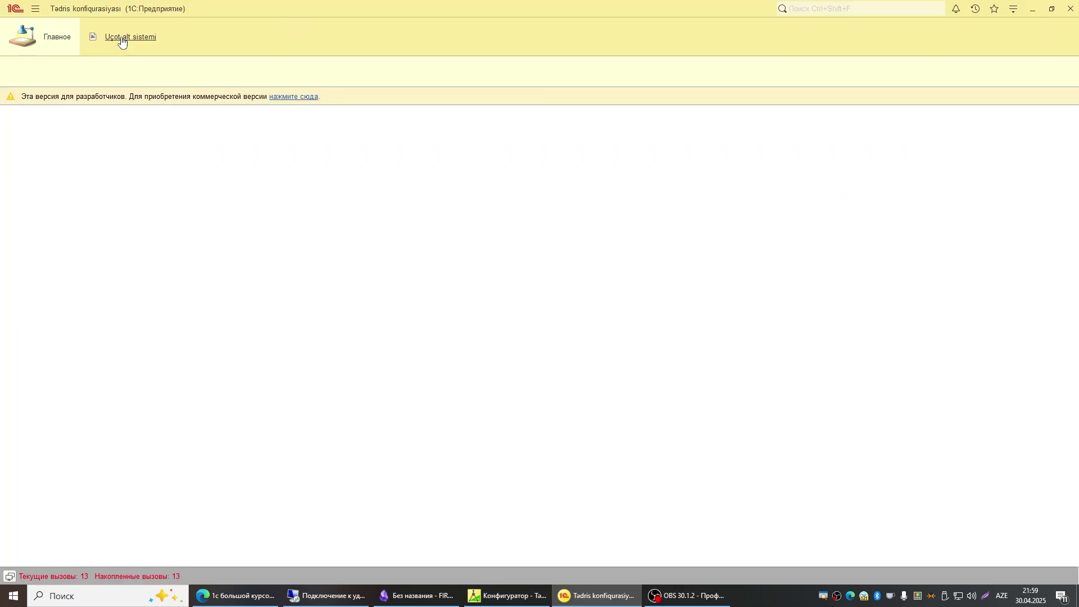
click(116, 42)
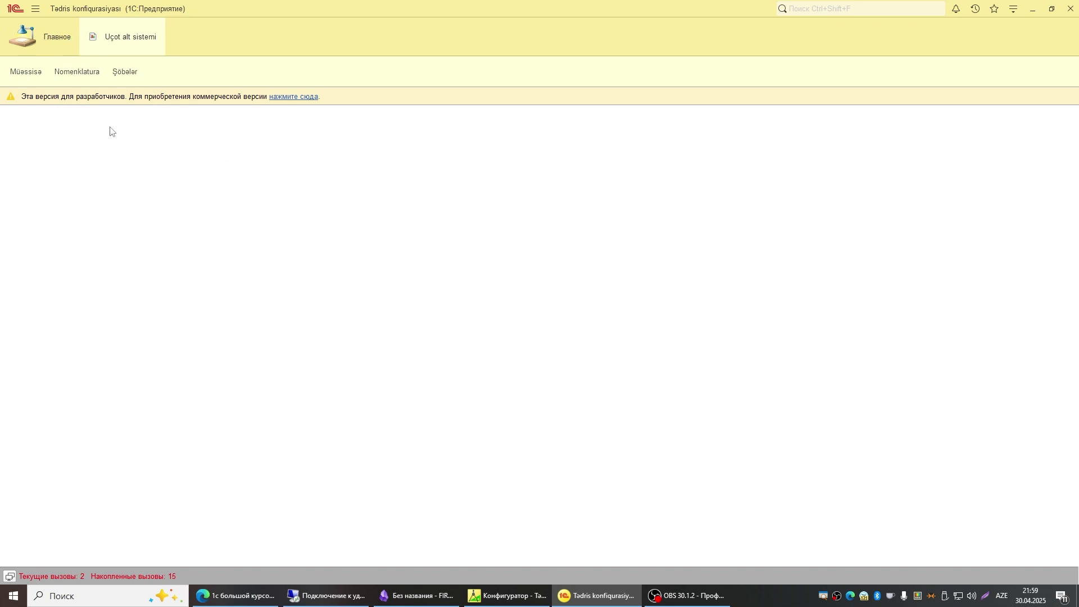
click(25, 72)
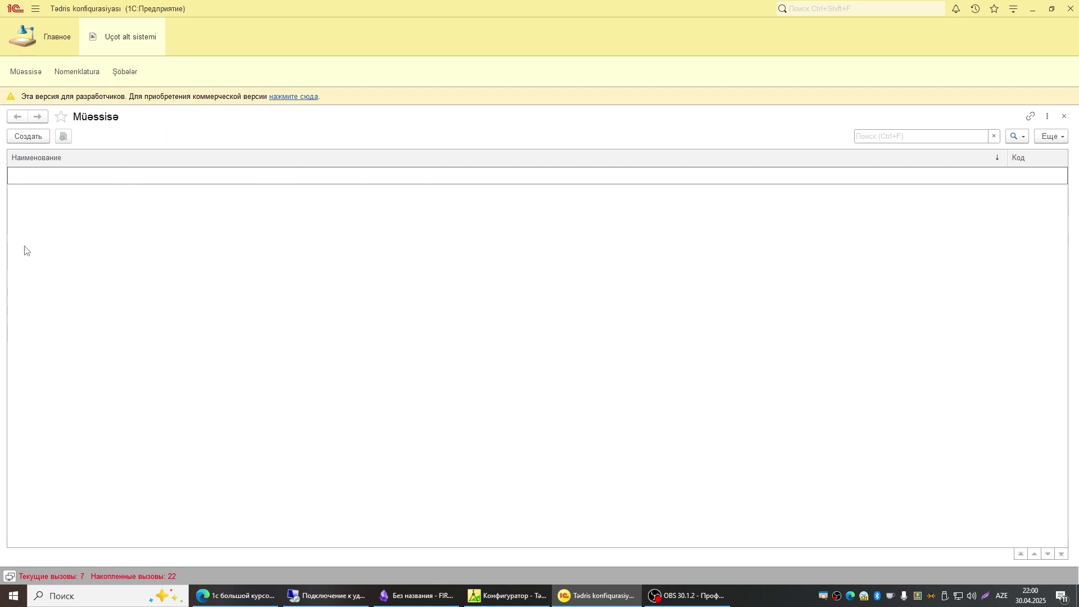
Start a new Müəssisə record and enter Reklam Plus as its name
click(38, 138)
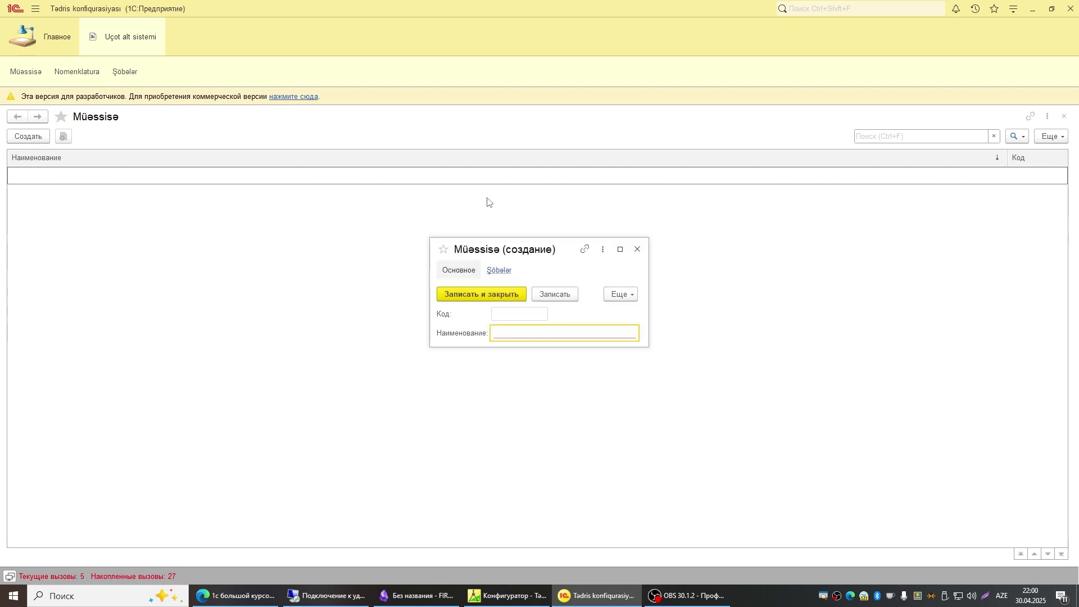
drag(524, 251, 570, 242)
click(582, 325)
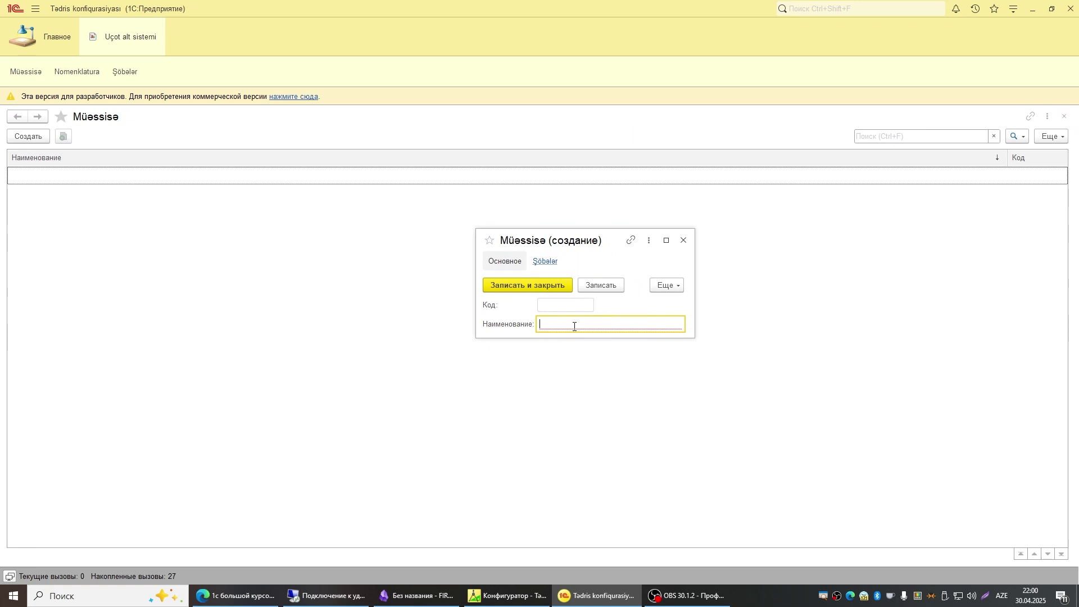
text(Reklam Plus)
key(Tab)
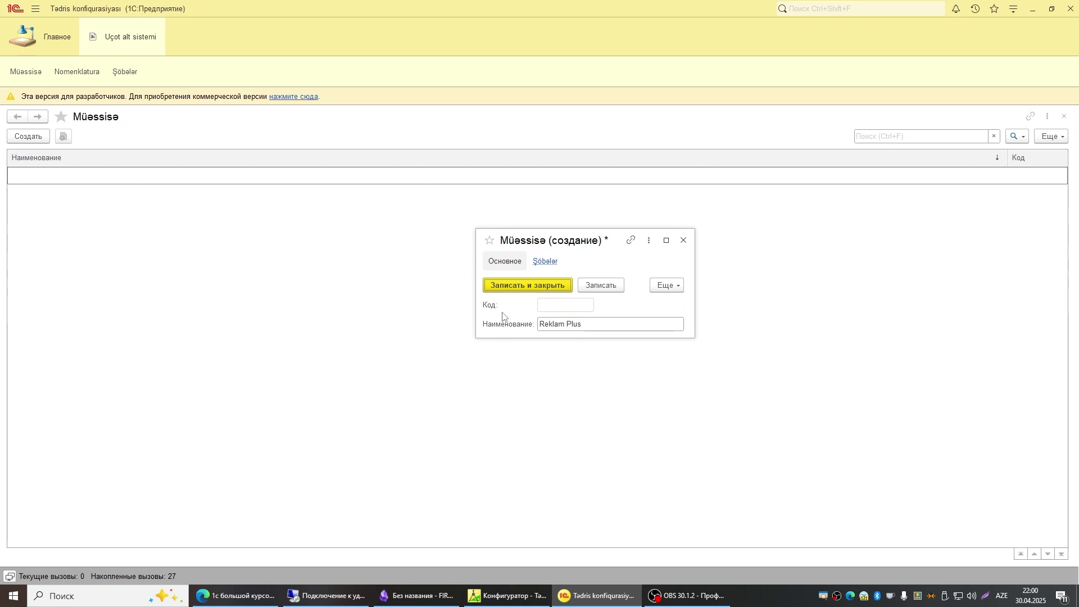
key(Tab)
key(Tab)
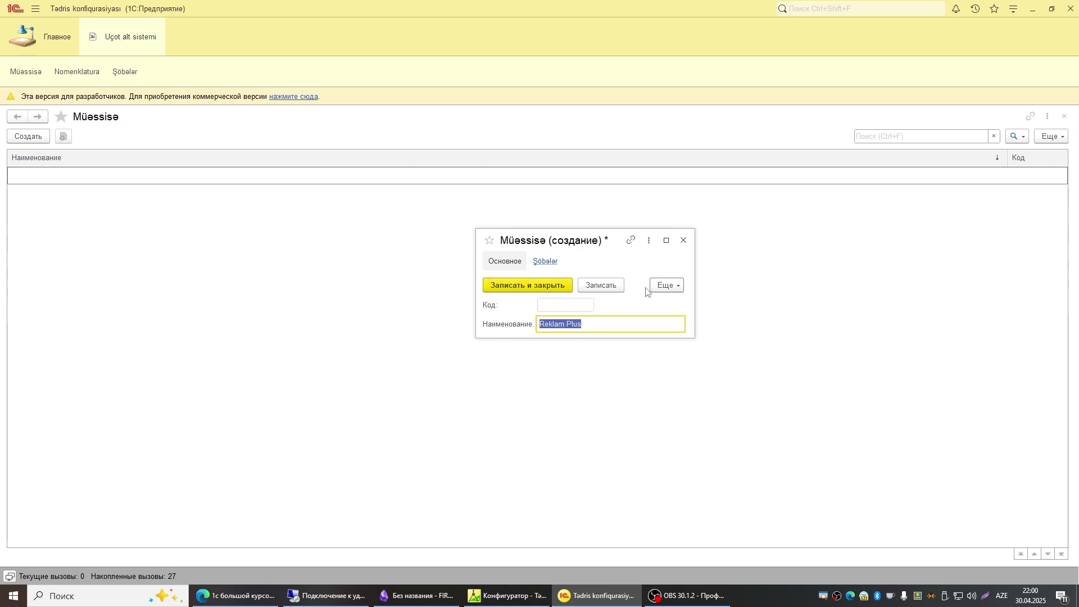
drag(552, 239, 449, 272)
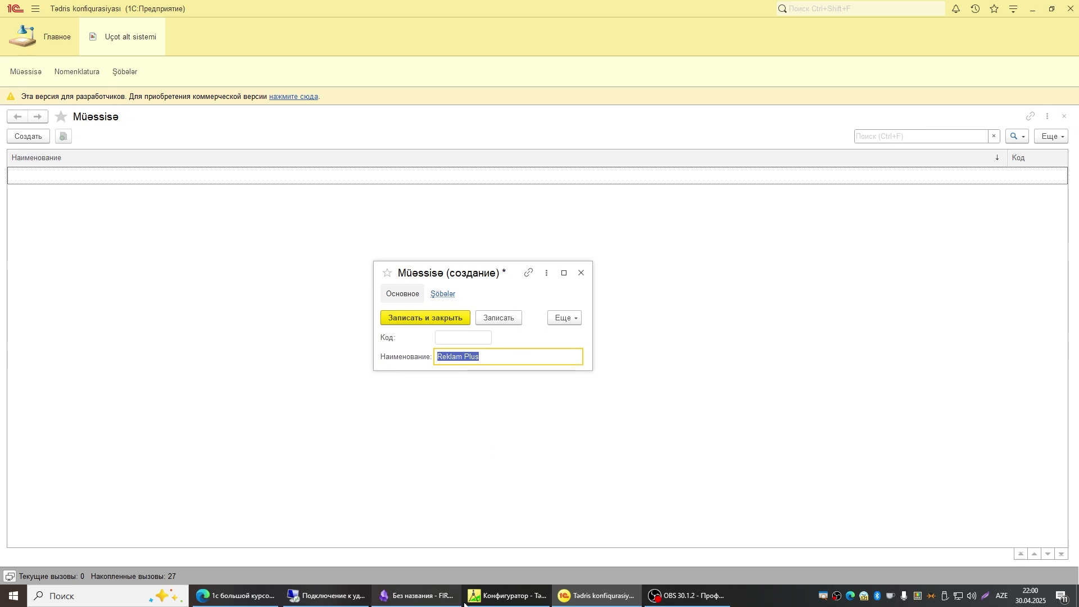
Switch to the Configurator and look over the Nomenklatura and Muessise catalogs in the configuration tree
click(506, 596)
click(61, 140)
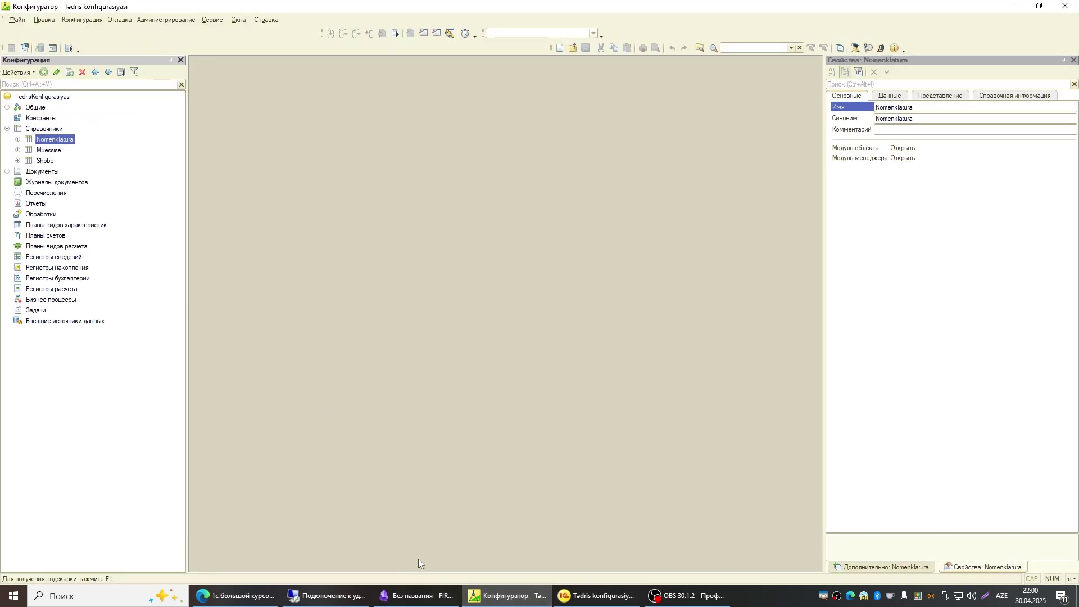
click(52, 150)
click(612, 600)
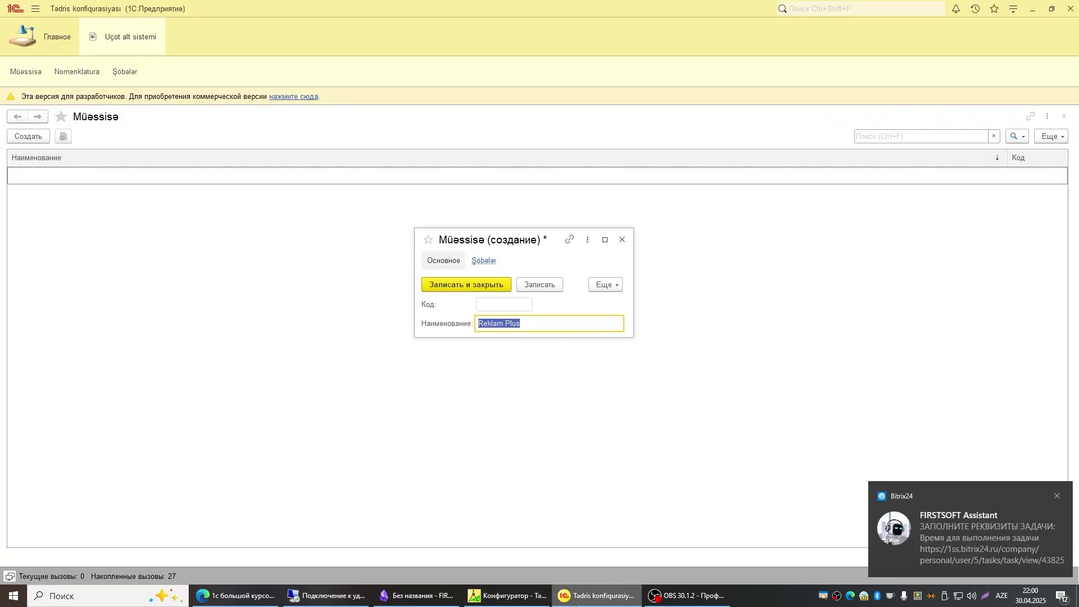
click(506, 596)
click(43, 129)
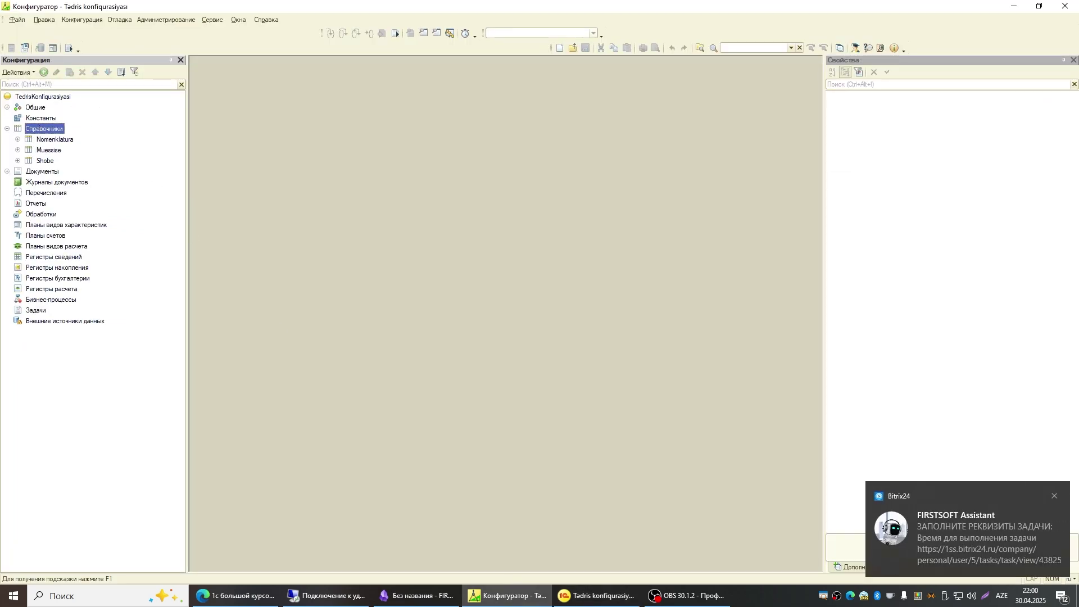
Return to 1C:Enterprise, then save and close the Reklam Plus record
click(1054, 496)
key(alt+Tab)
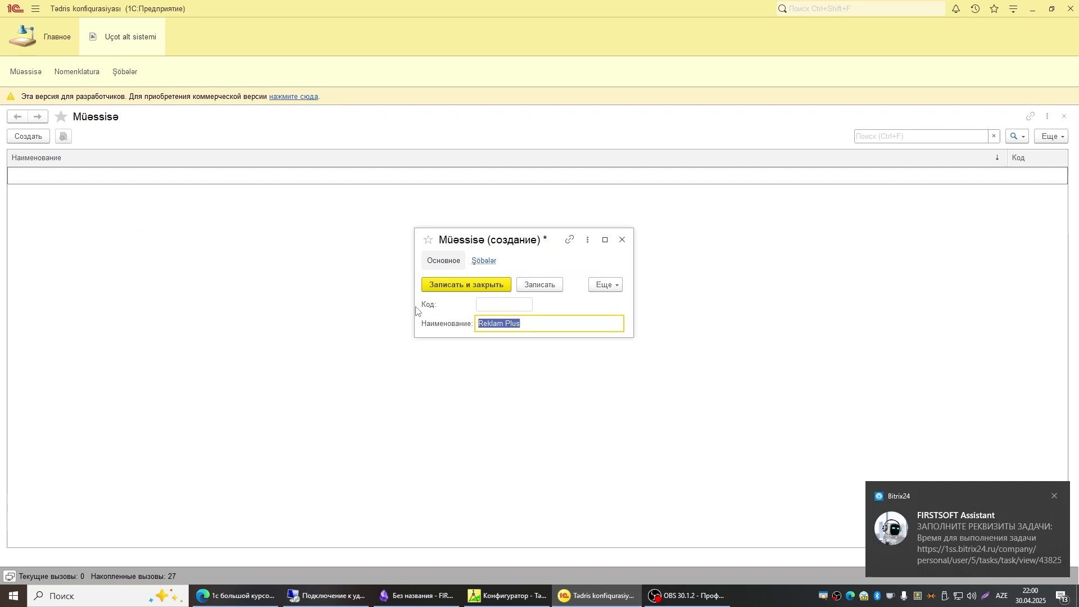
click(474, 289)
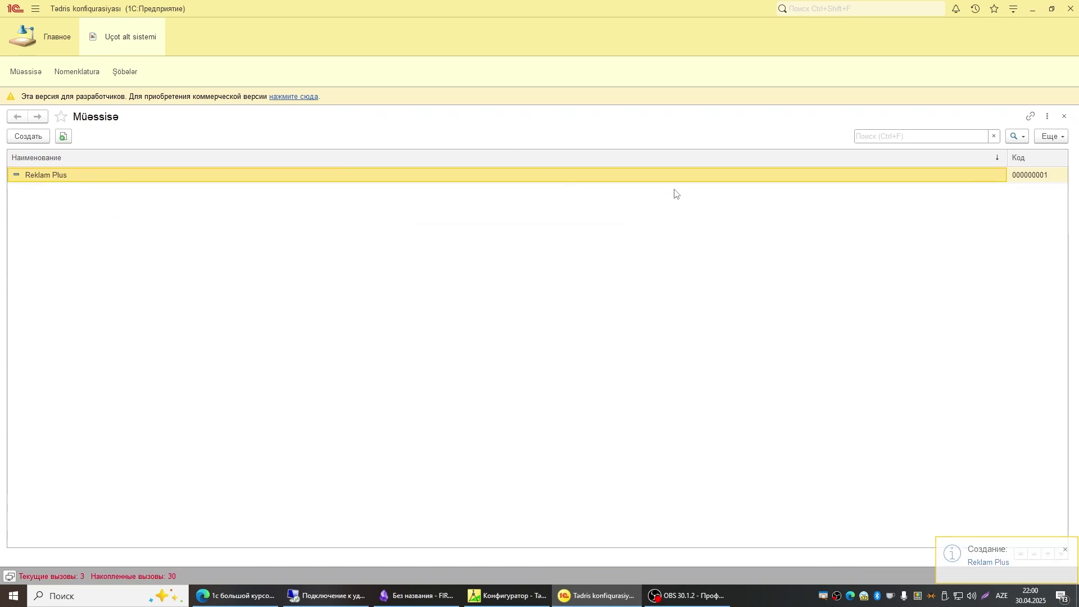
Create a second Müəssisə record named Metal Polad, then save and close it
click(1032, 176)
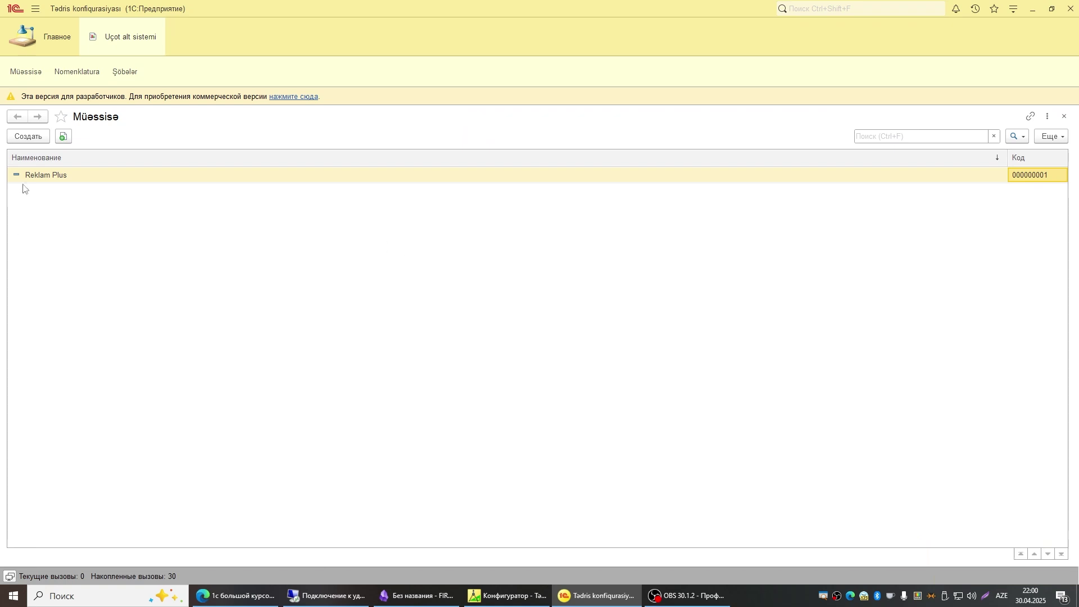
click(28, 136)
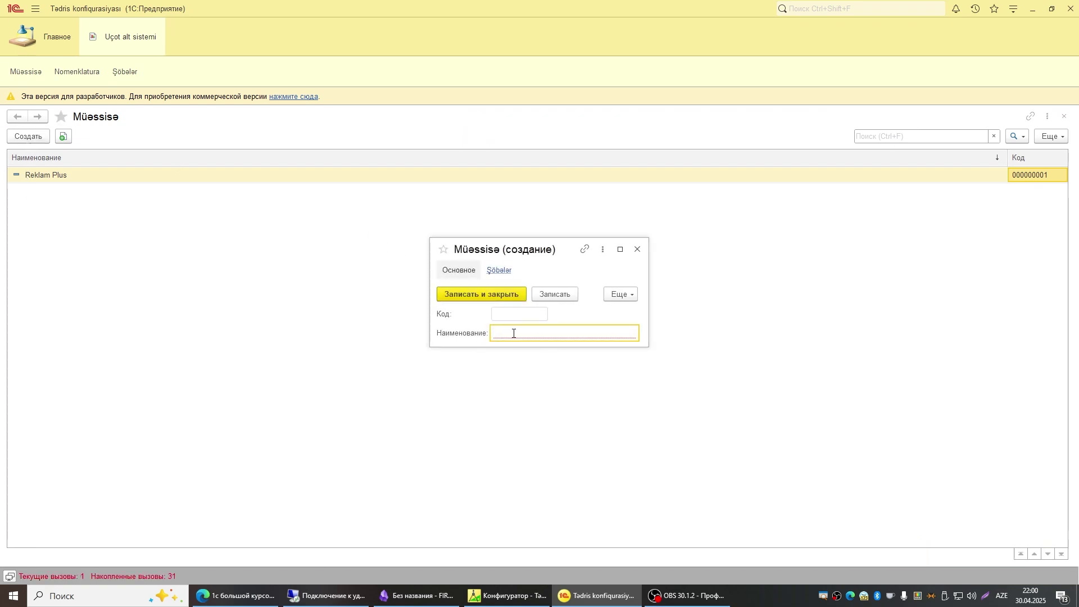
text(Metal)
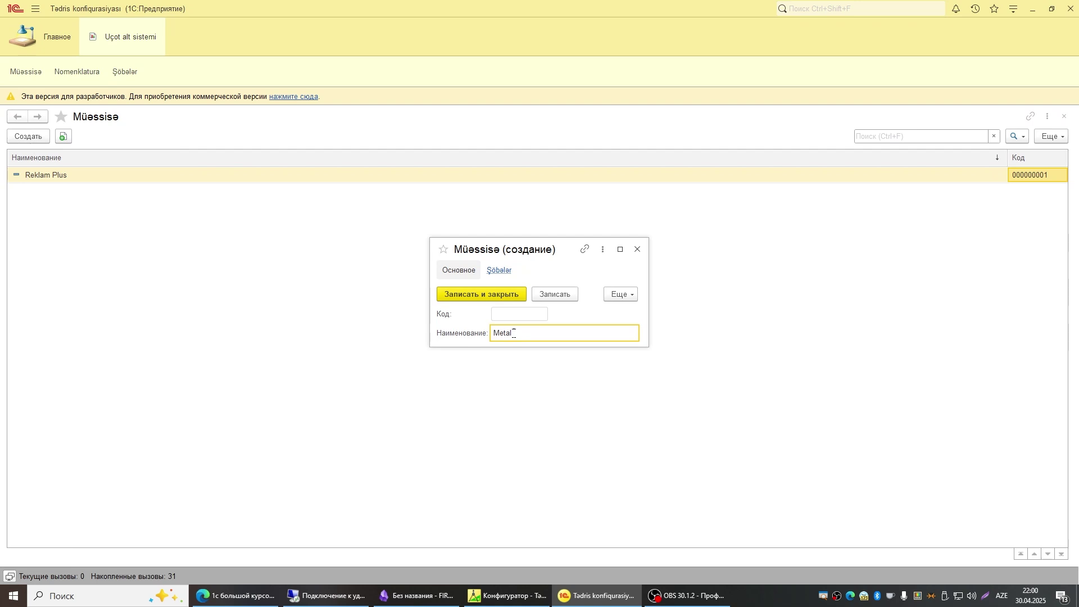
text( Polad)
key(Tab)
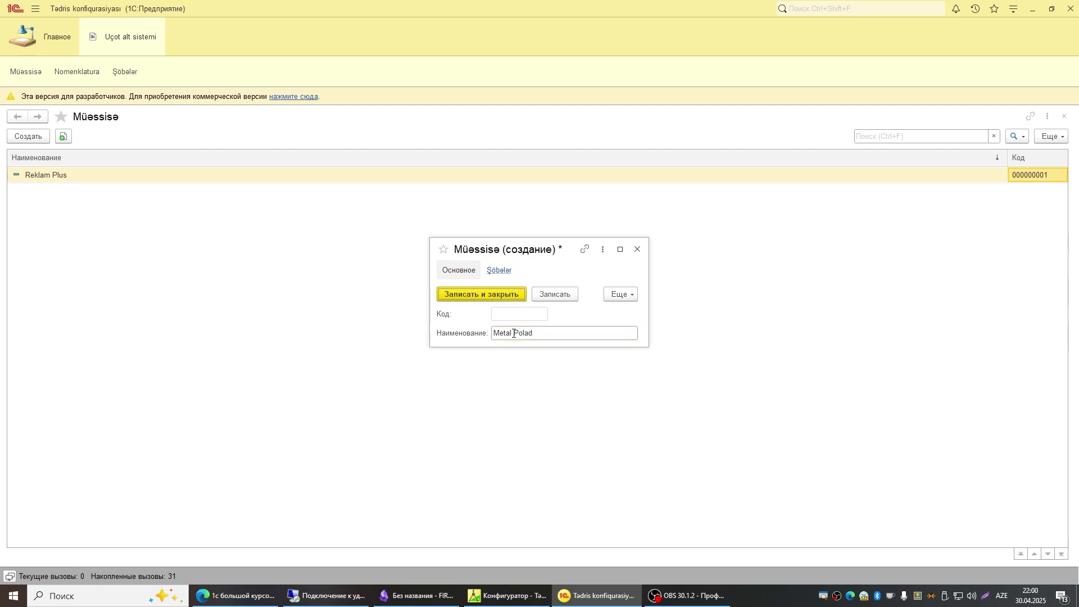
click(488, 294)
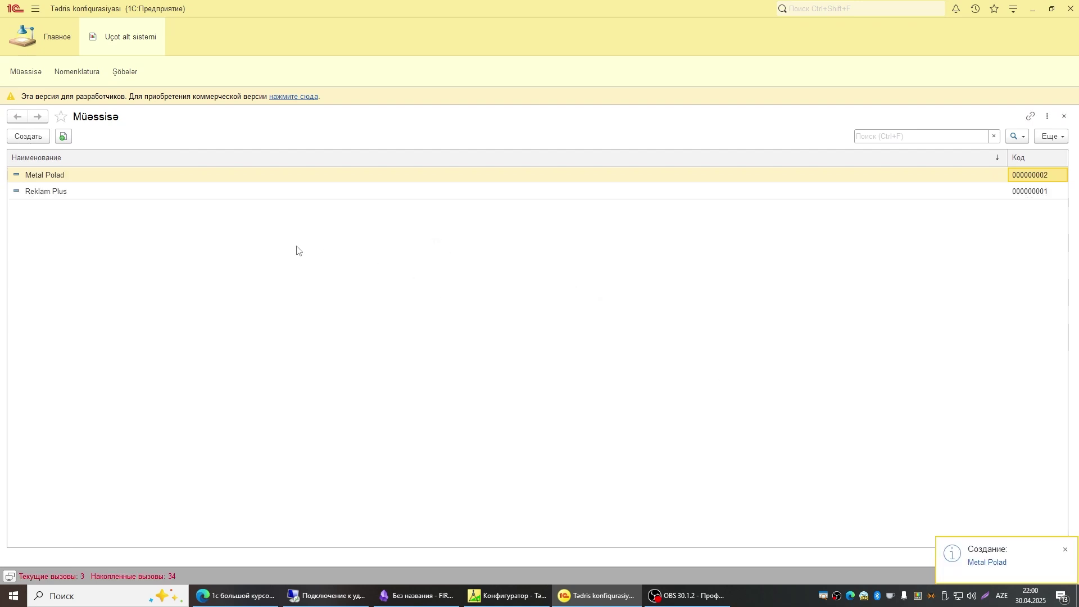
Look over the two Müəssisə records, then open the Şöbələr list and sort it by owner (Владелец)
click(299, 190)
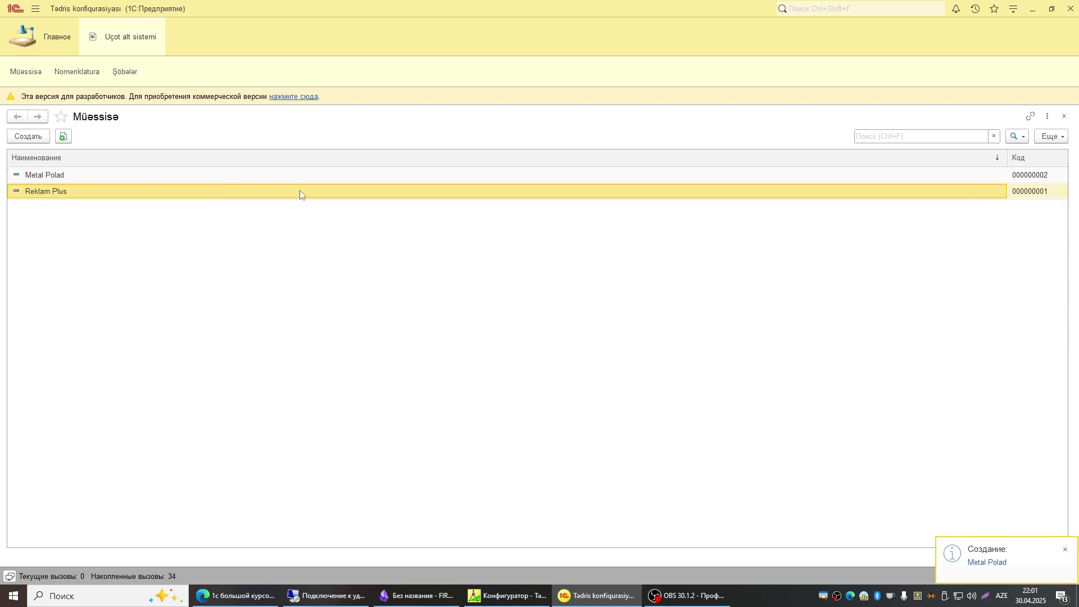
click(143, 175)
click(158, 192)
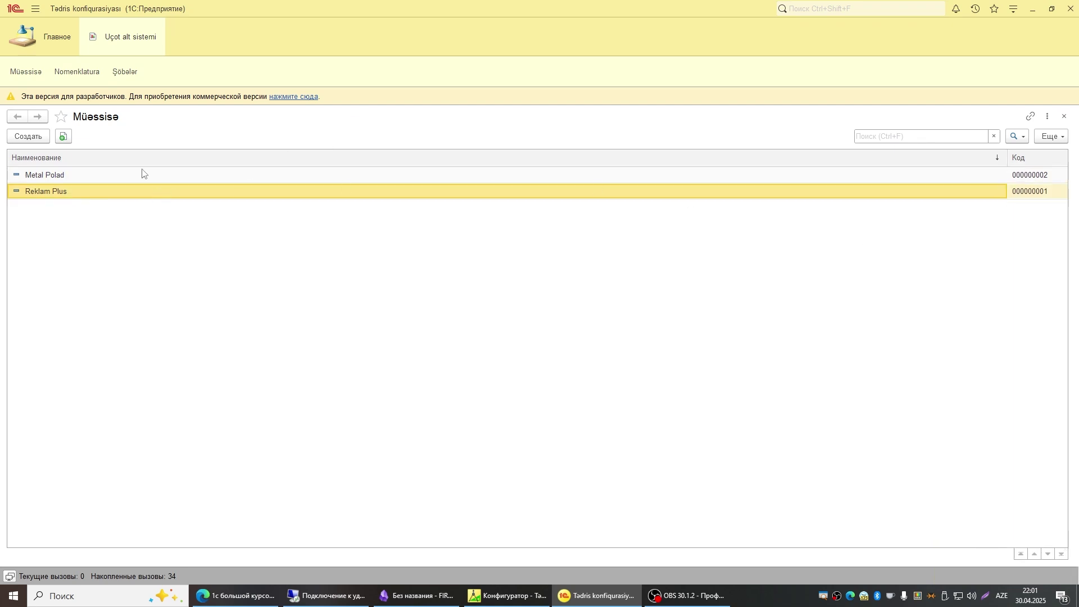
click(124, 72)
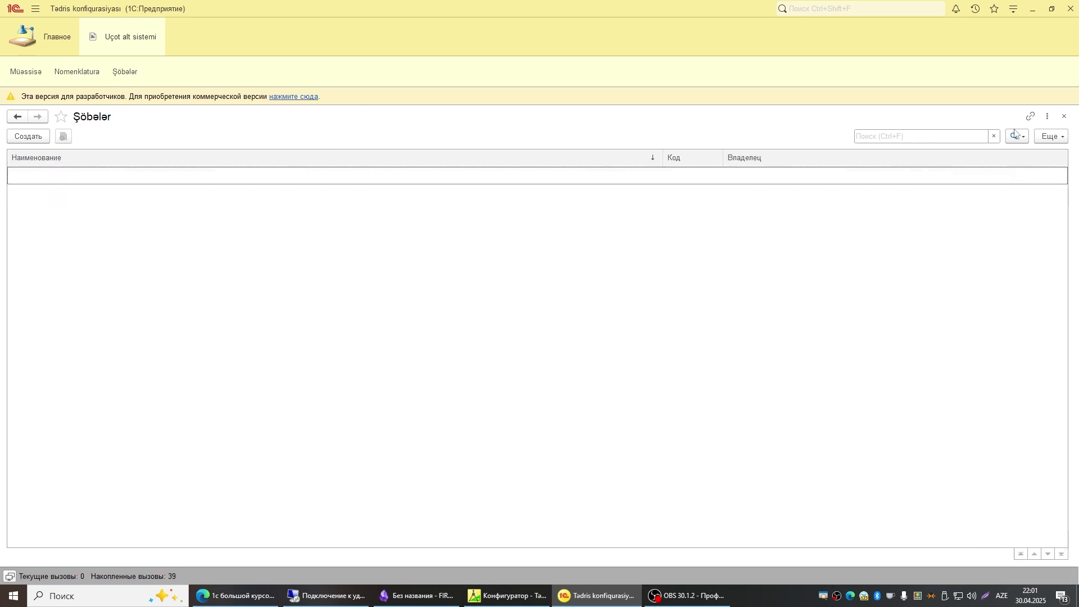
click(56, 160)
click(774, 161)
Check the catalogs in the Configurator, then return to 1C:Enterprise and start a new Şöbələr record named PR Şöbə
click(506, 596)
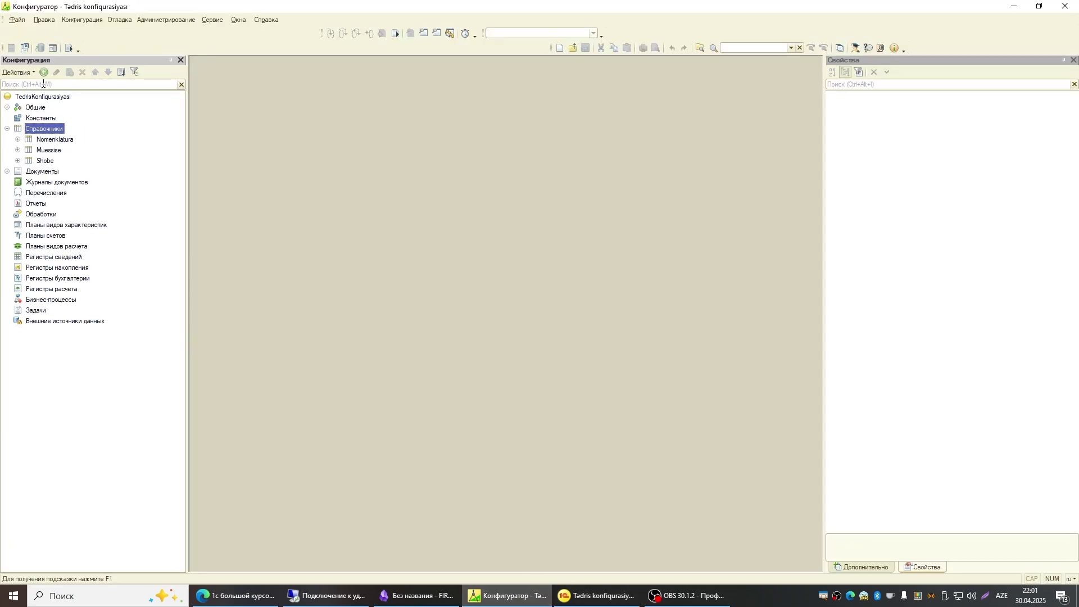
click(562, 597)
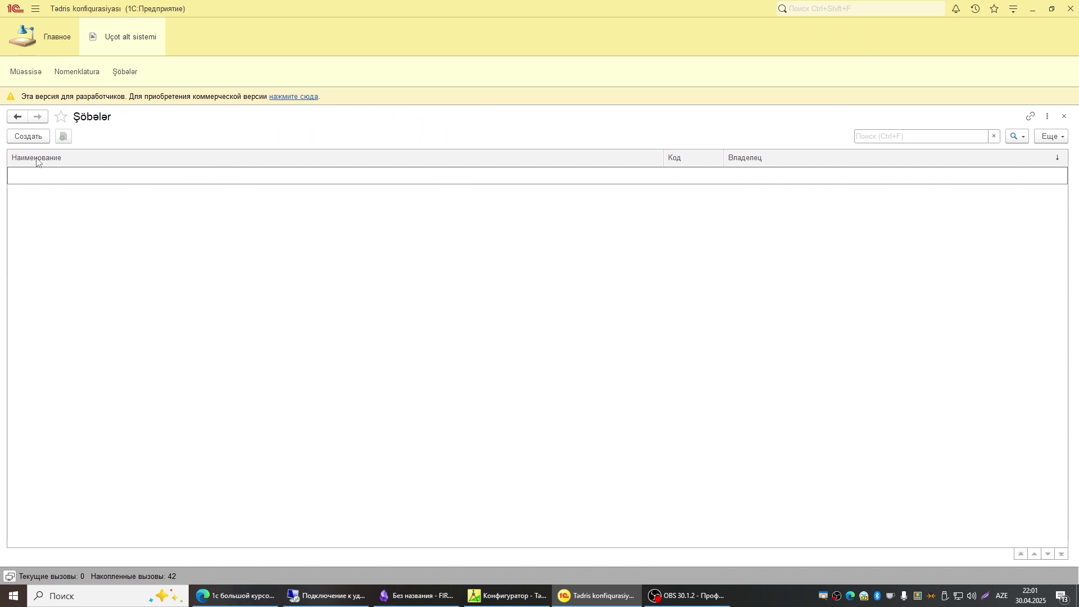
click(35, 137)
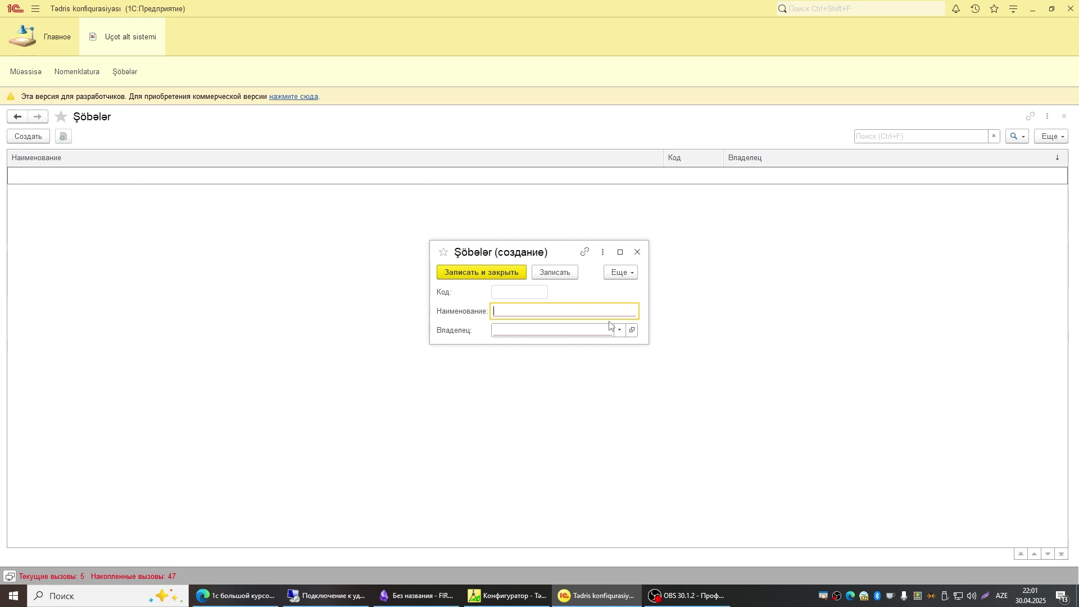
text(PO)
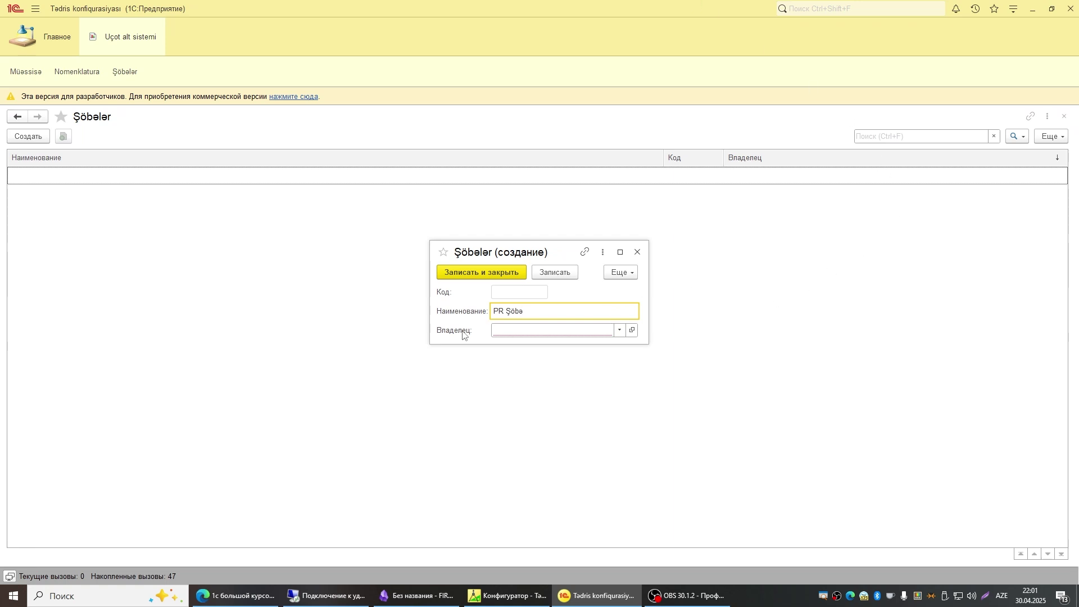
Switch to the Configurator, open the Shobe catalog and examine its list of owners
click(506, 596)
double_click(46, 161)
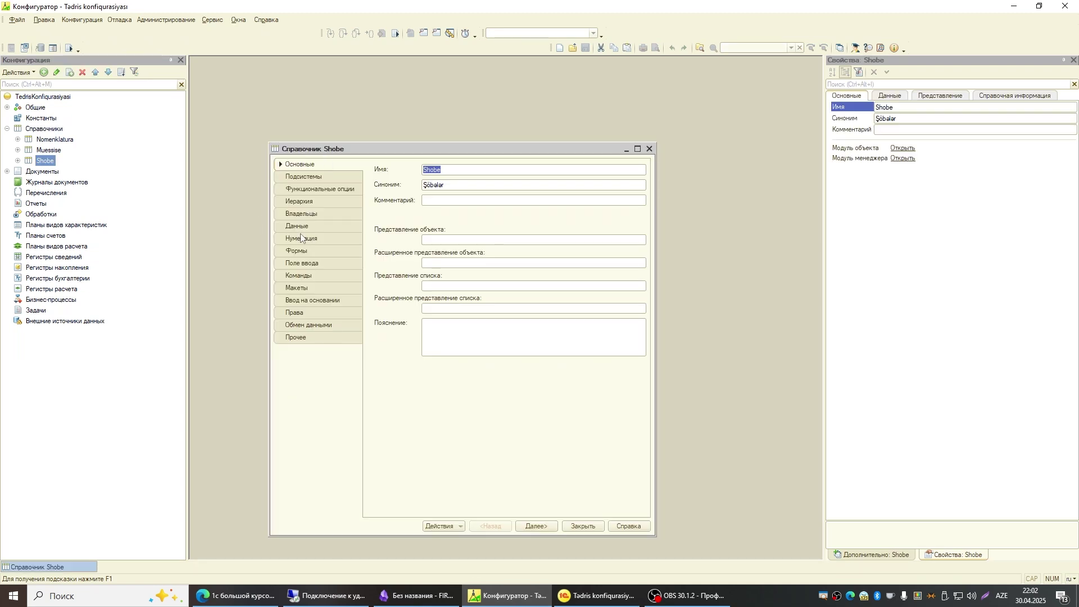
click(301, 213)
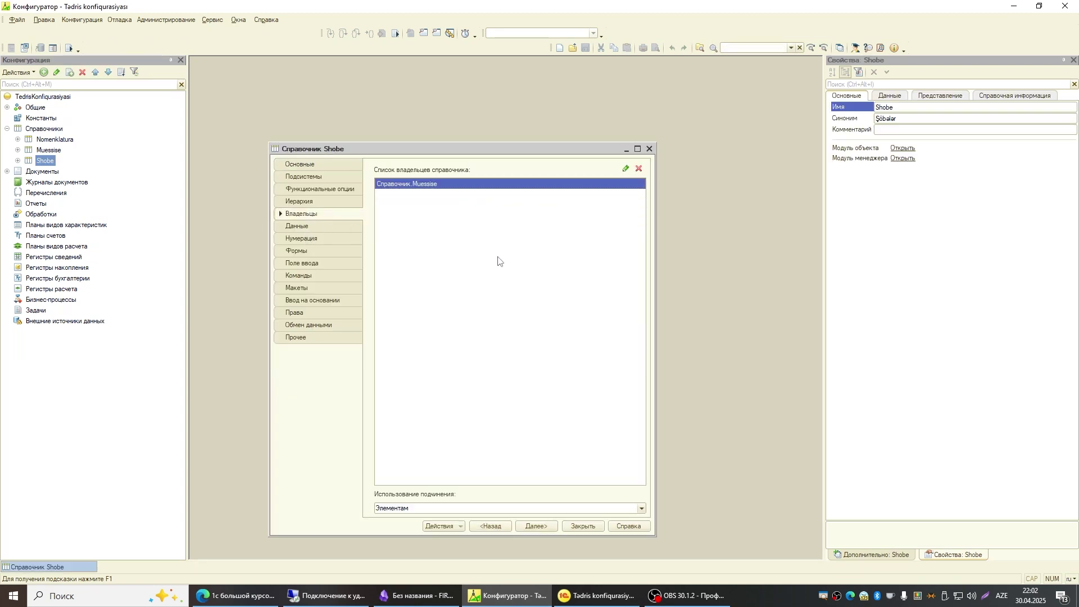
Return to 1C:Enterprise and change the new department's name to Piar Şöbə
click(596, 596)
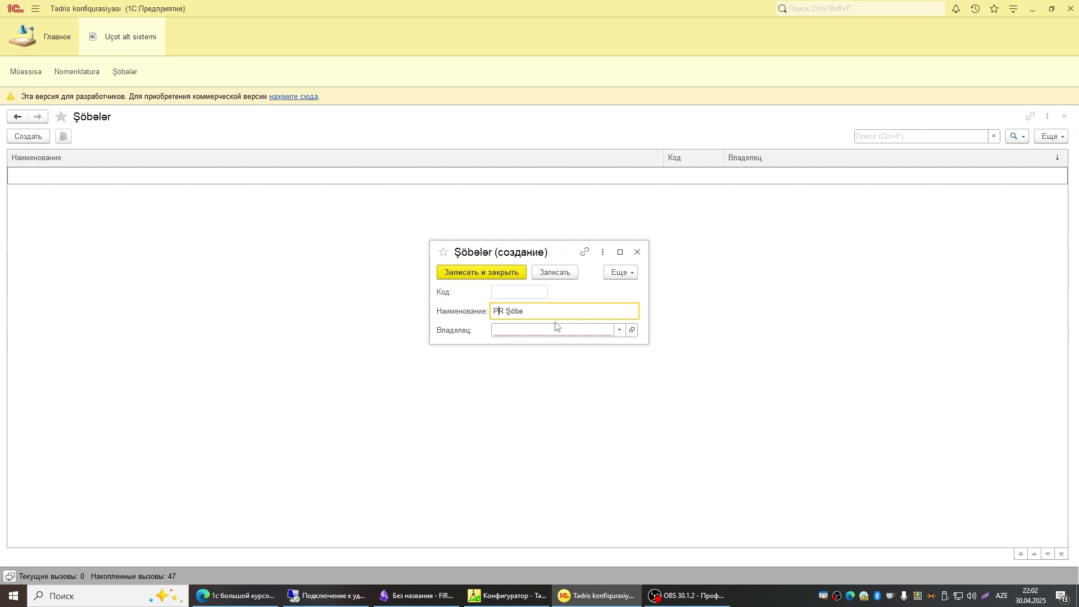
key(Delete)
text(iar)
Choose Reklam Plus from the Müəssisə list as the department's owner, then save and close the record
click(620, 330)
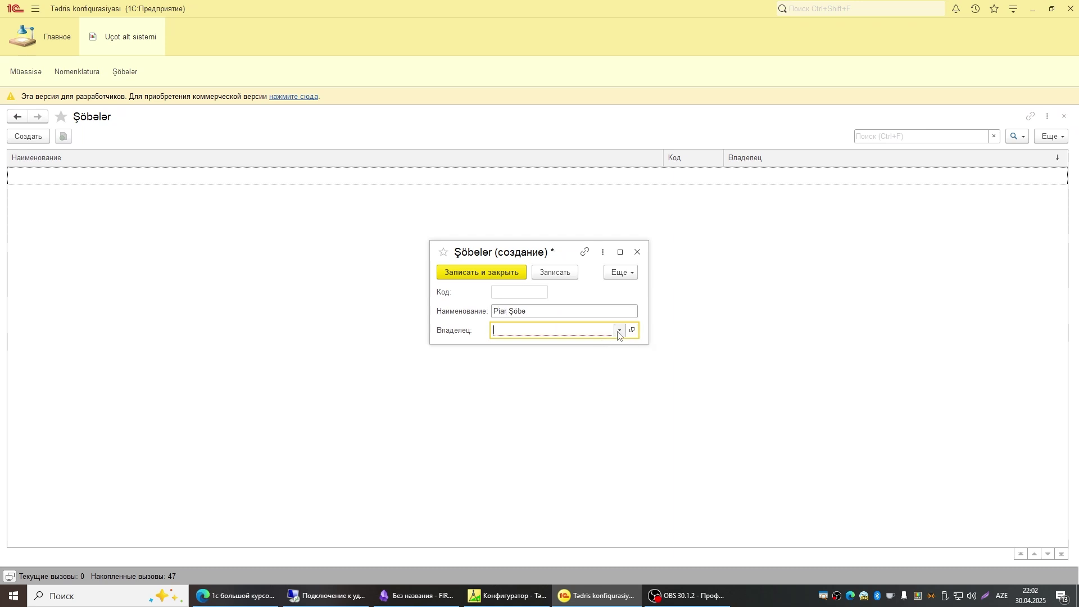
click(553, 364)
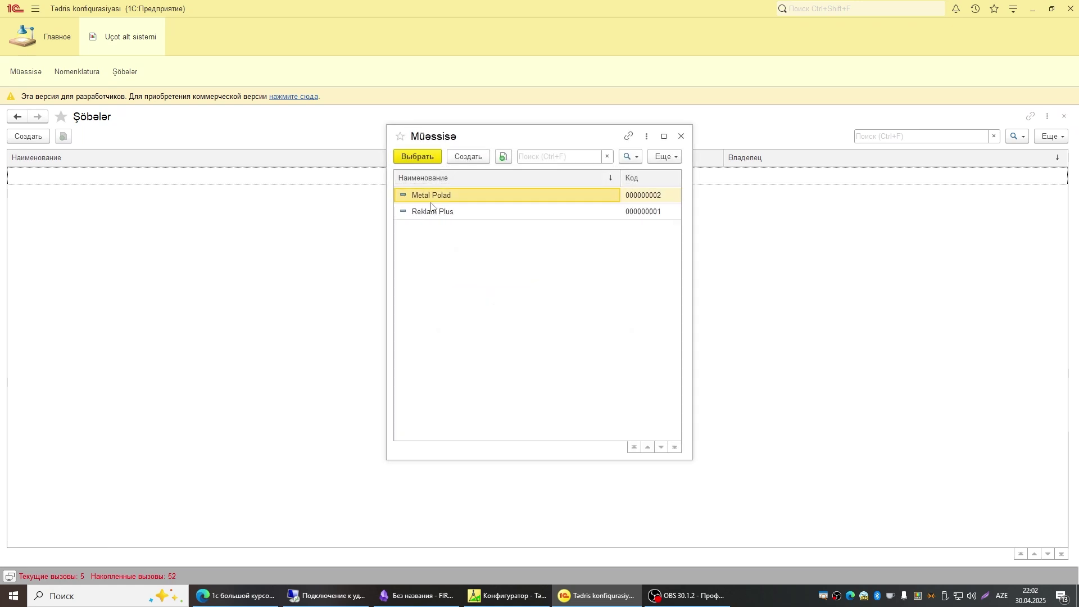
drag(541, 133, 830, 149)
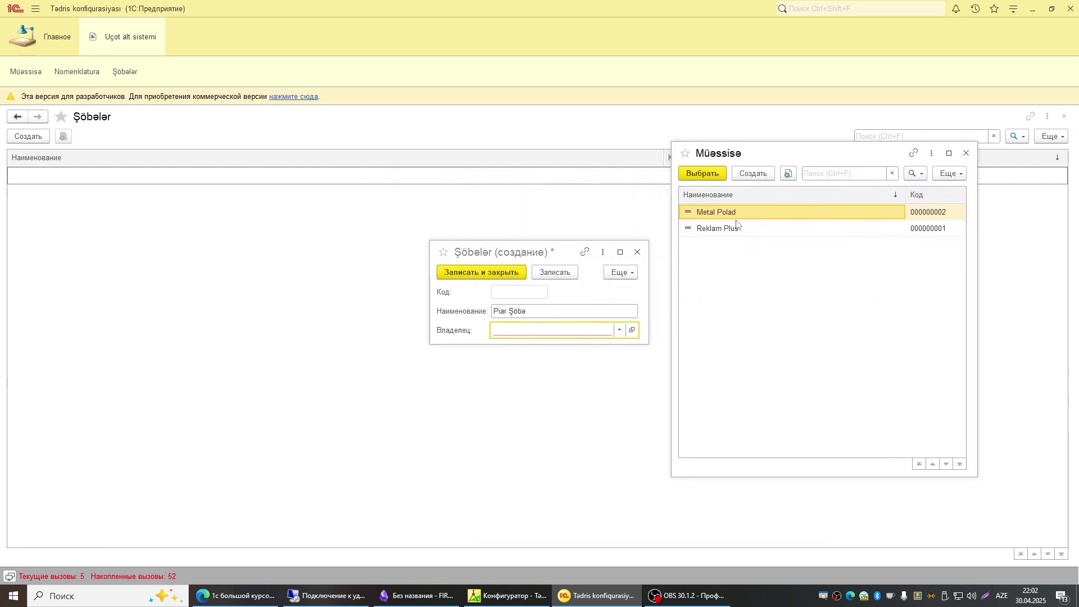
click(967, 153)
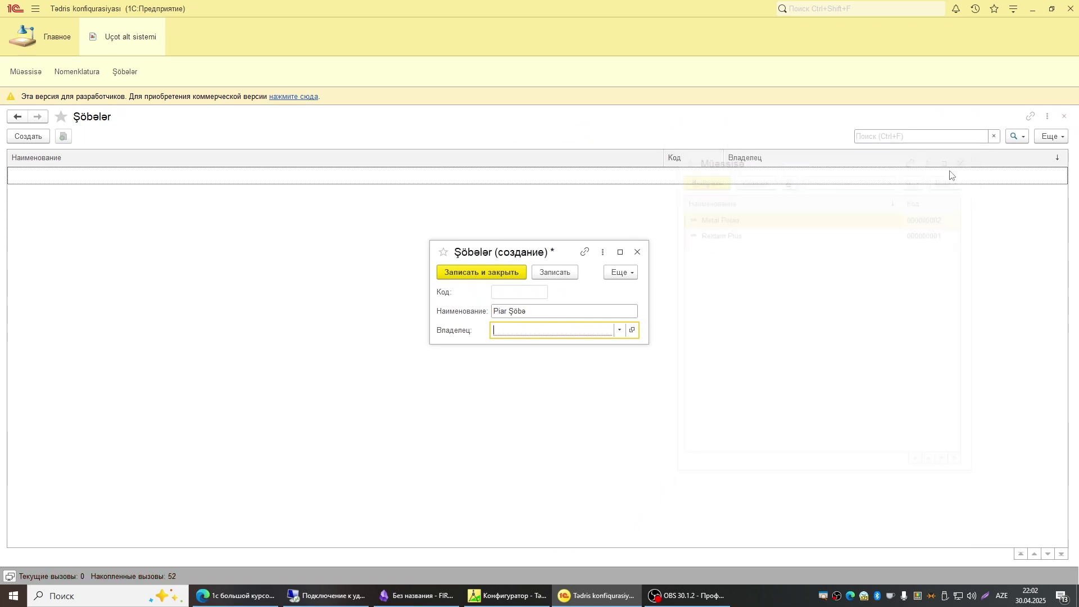
click(620, 331)
click(510, 407)
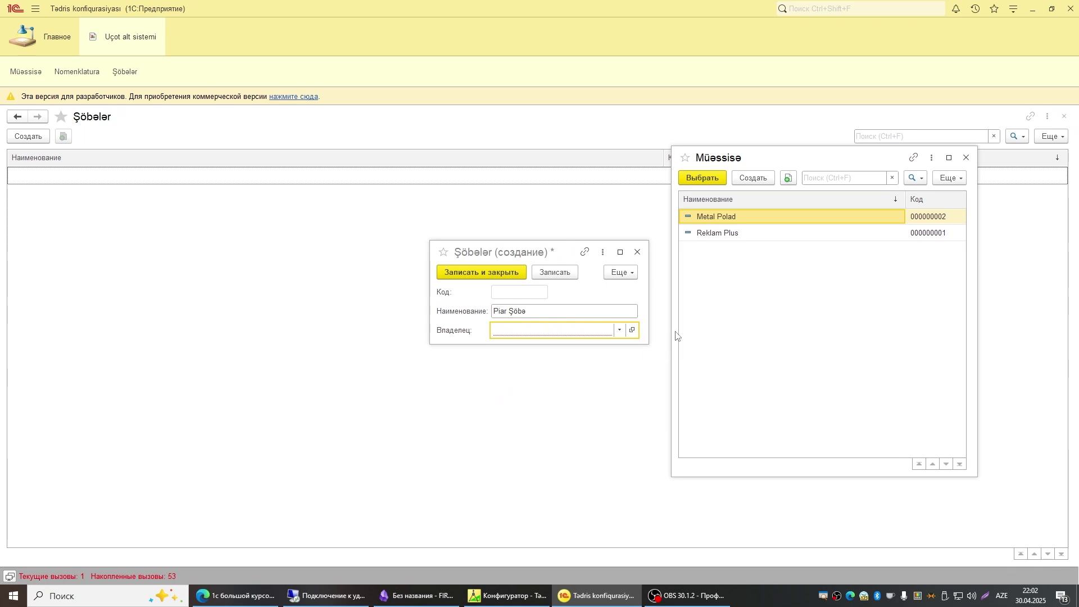
double_click(733, 233)
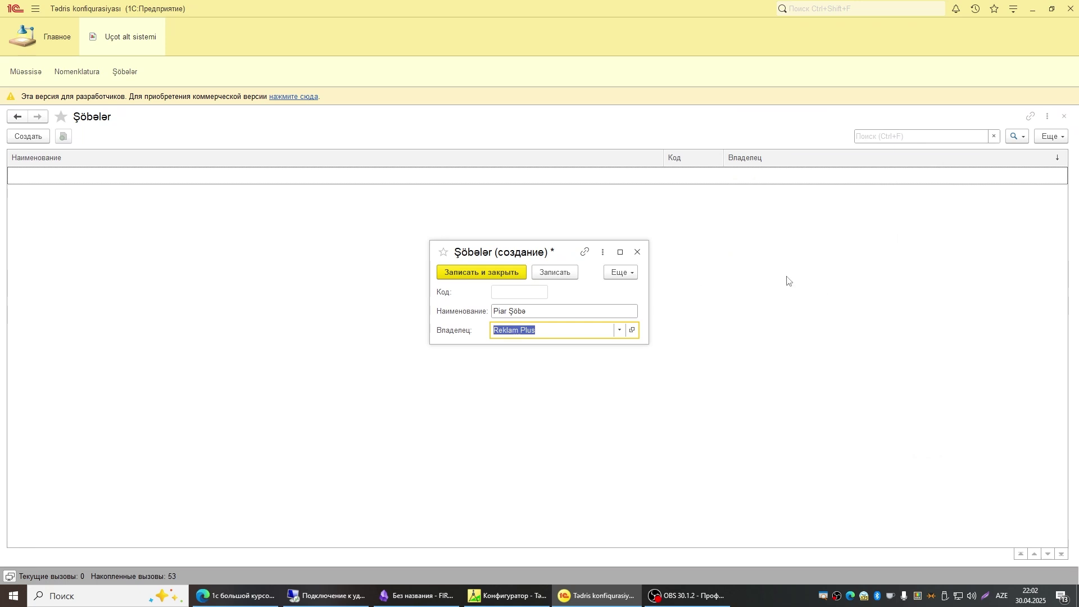
click(472, 273)
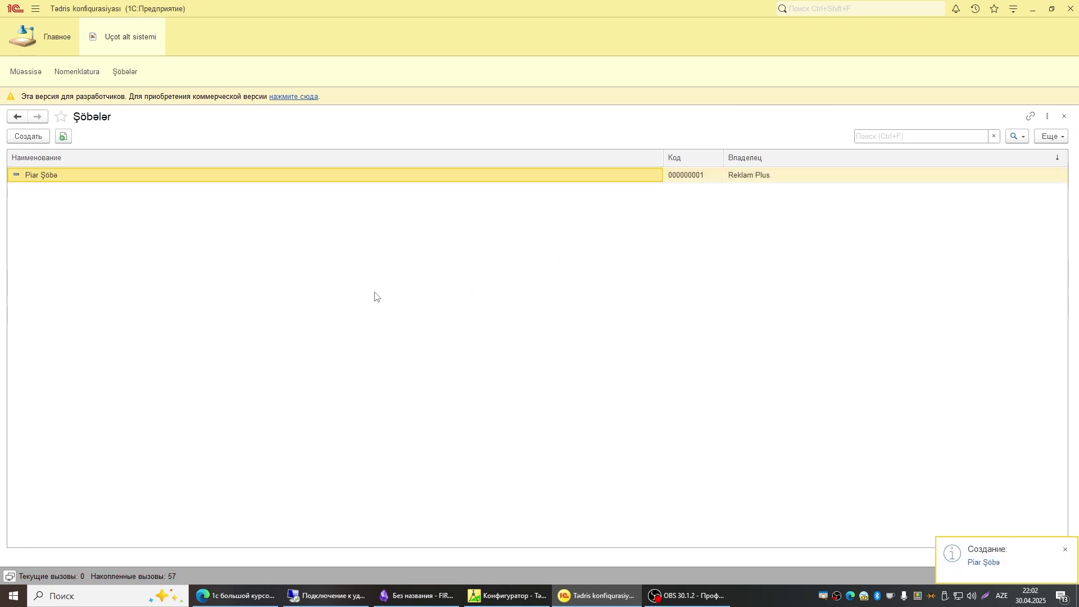
Create a Şöbələr record named Dizayn şöbəsi with Reklam Plus as owner, then save and close it
click(32, 137)
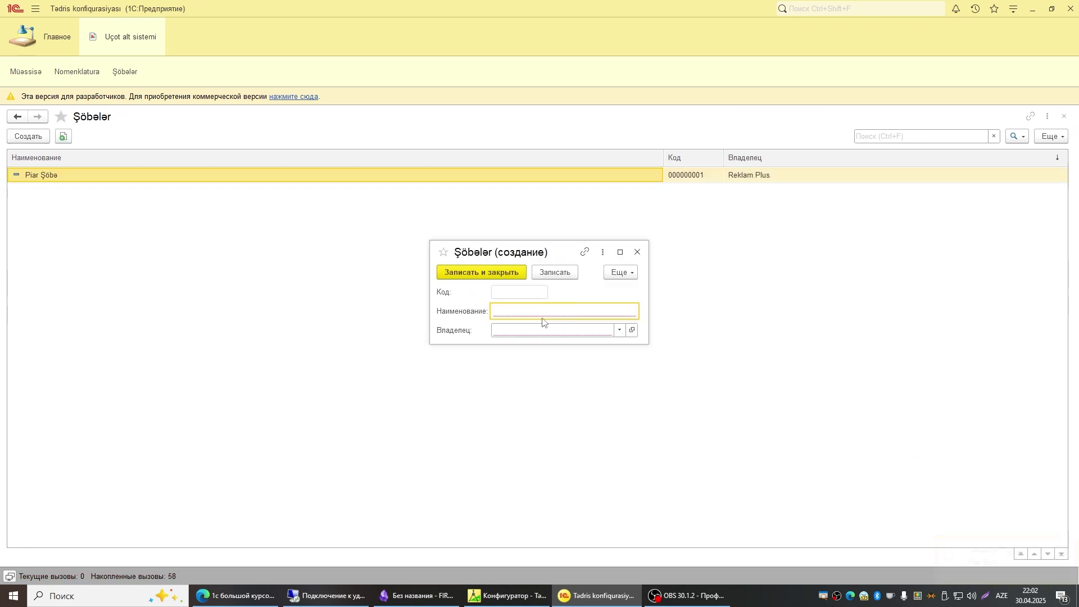
text(Dizayn şöbəsi)
key(Tab)
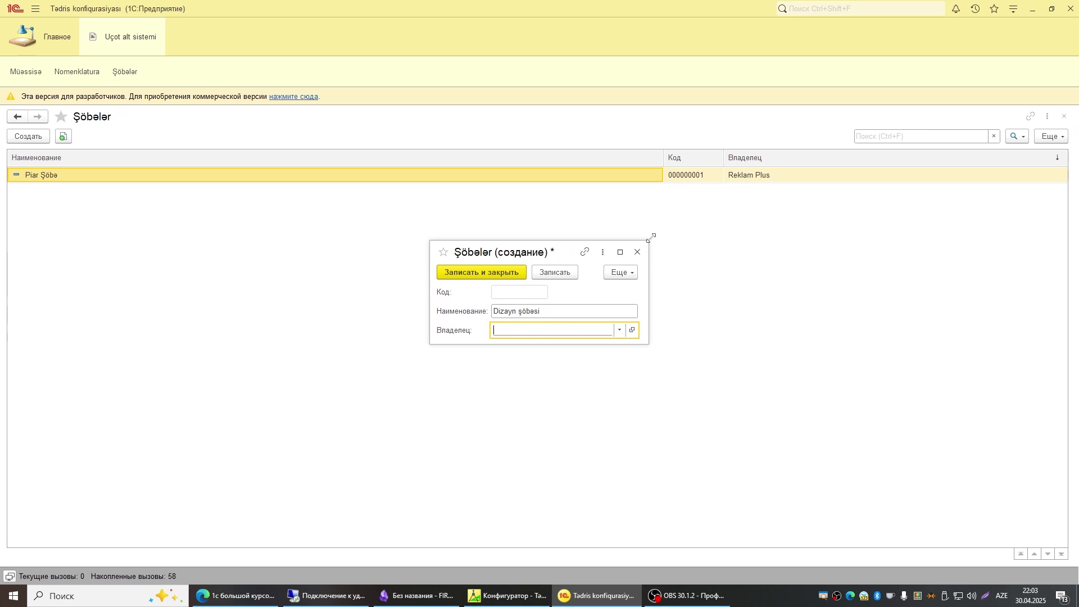
click(620, 331)
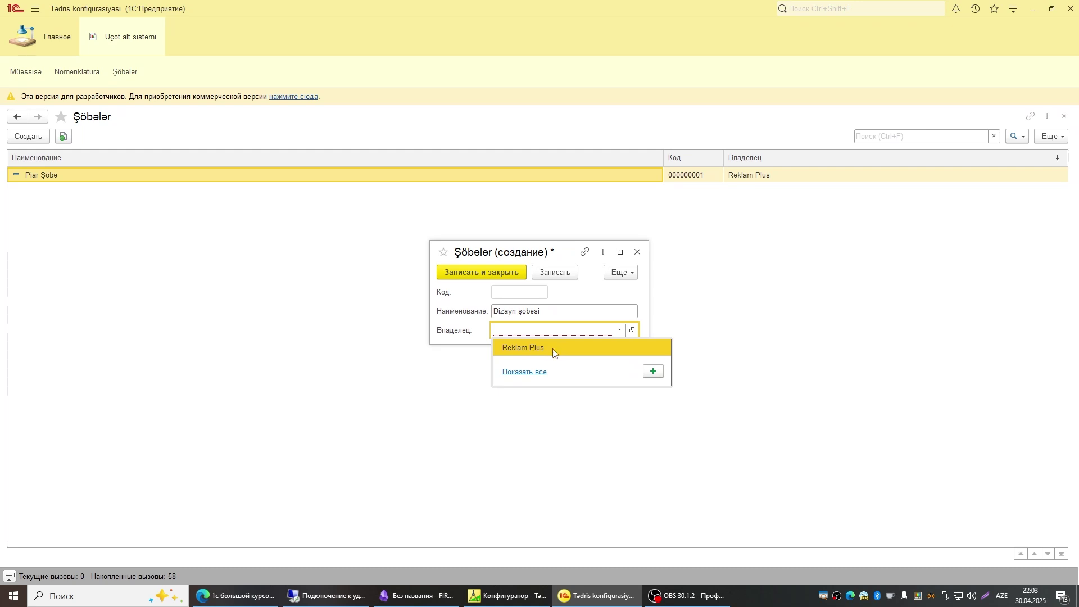
click(534, 372)
double_click(714, 243)
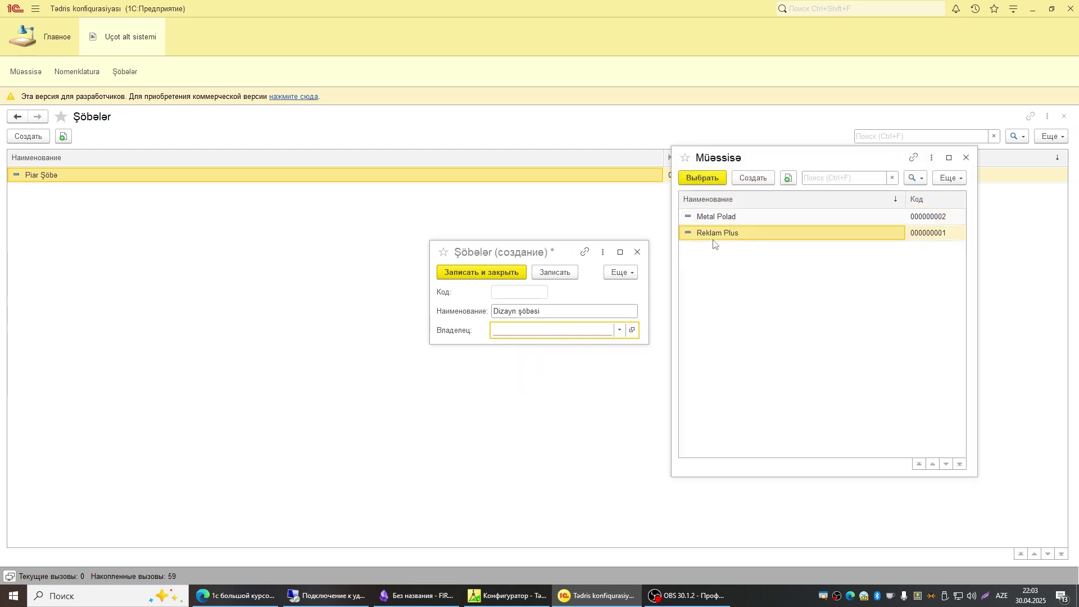
key(ctrl+Return)
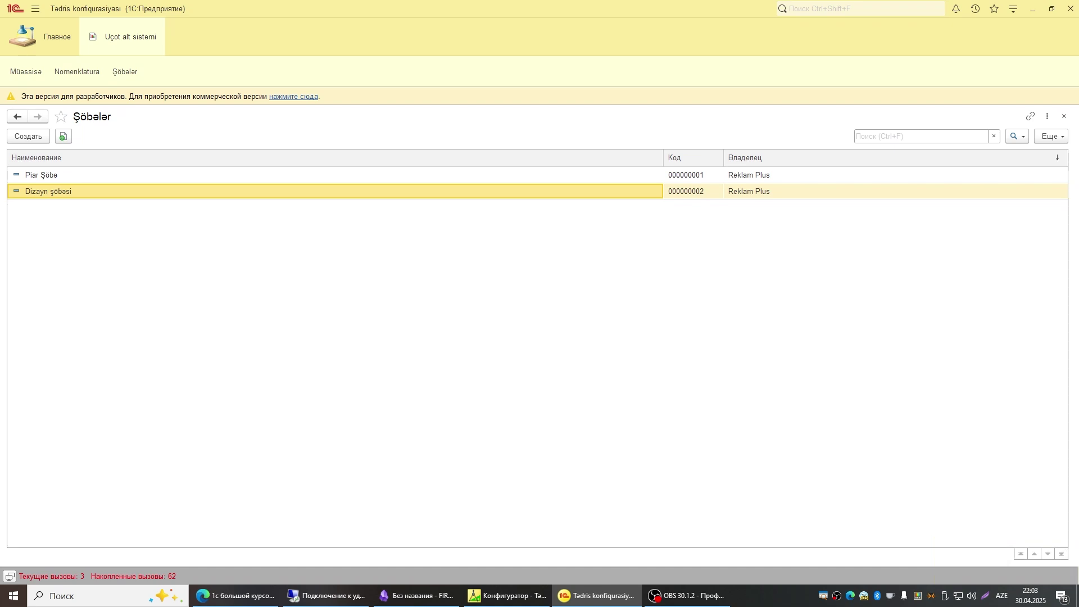
Start another Şöbələr record, preview the available owners without choosing one, and name the record Dəmir daşıma
key(Insert)
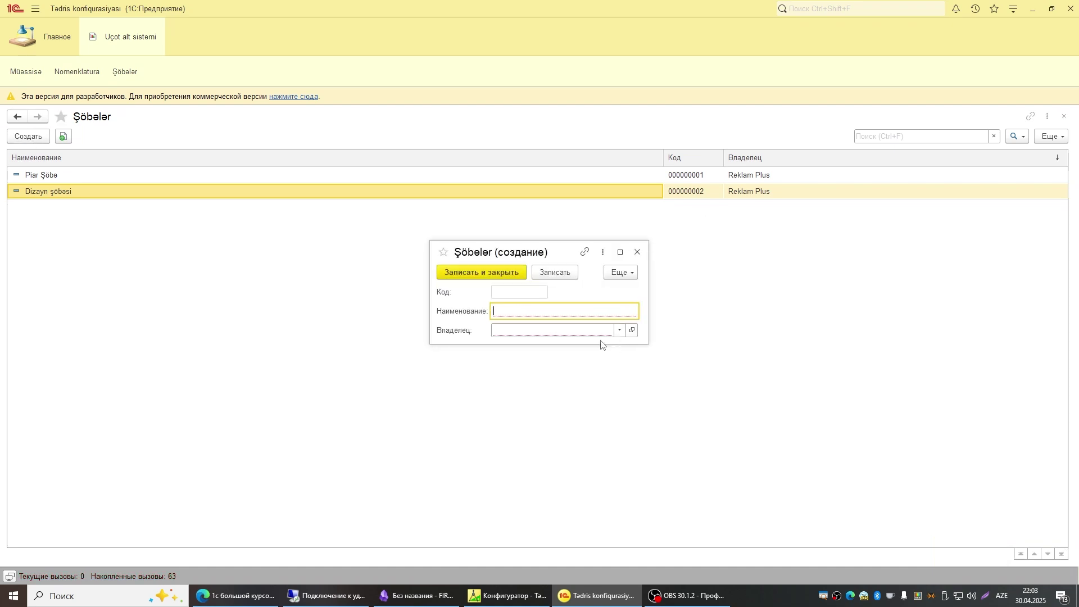
click(620, 331)
click(516, 373)
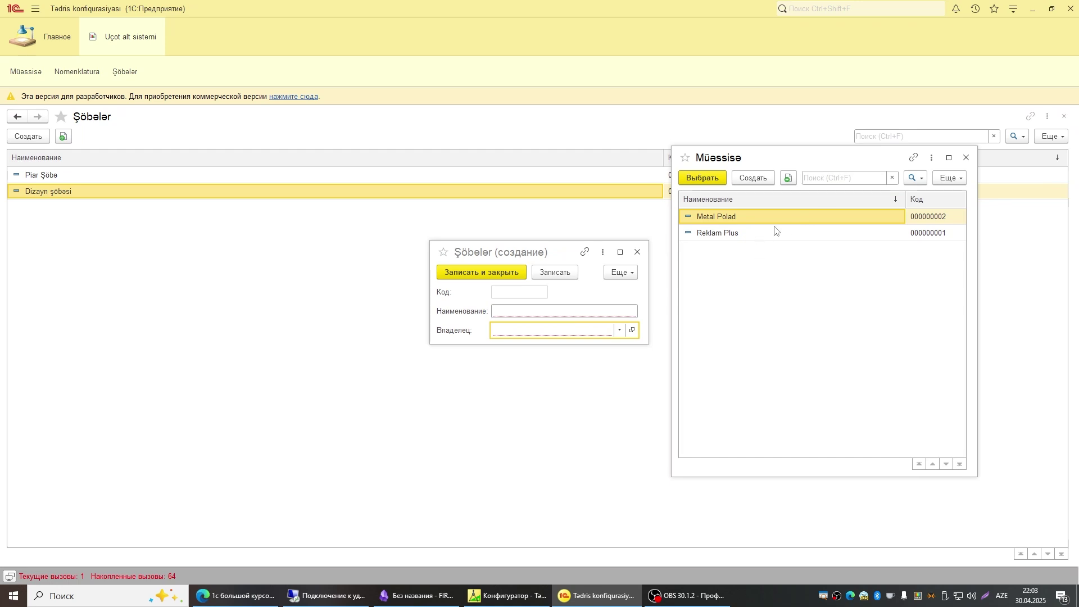
click(966, 157)
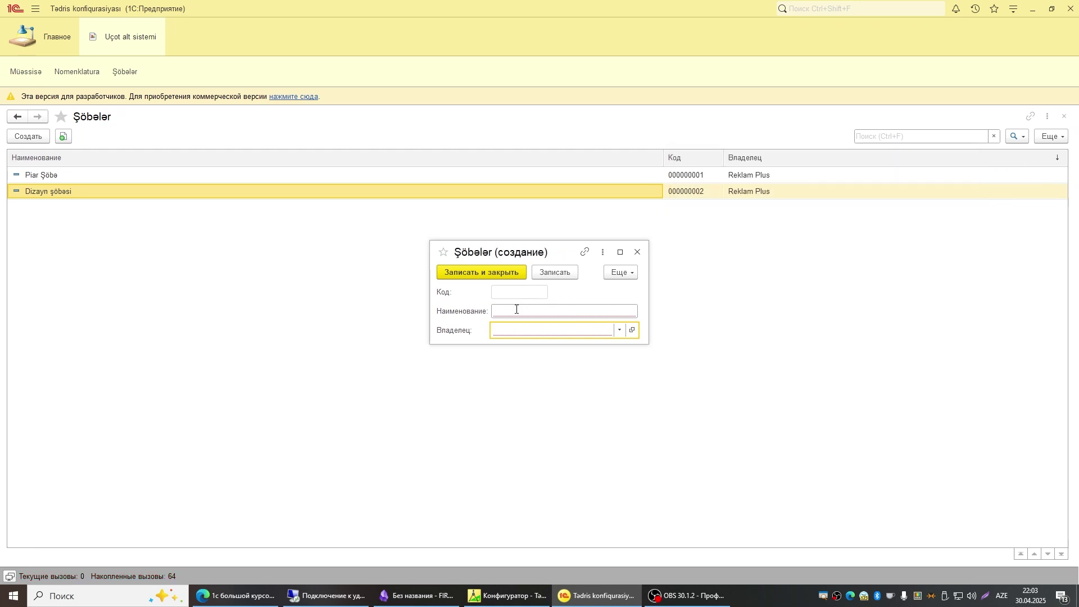
click(516, 309)
text(Dəmir daşıma)
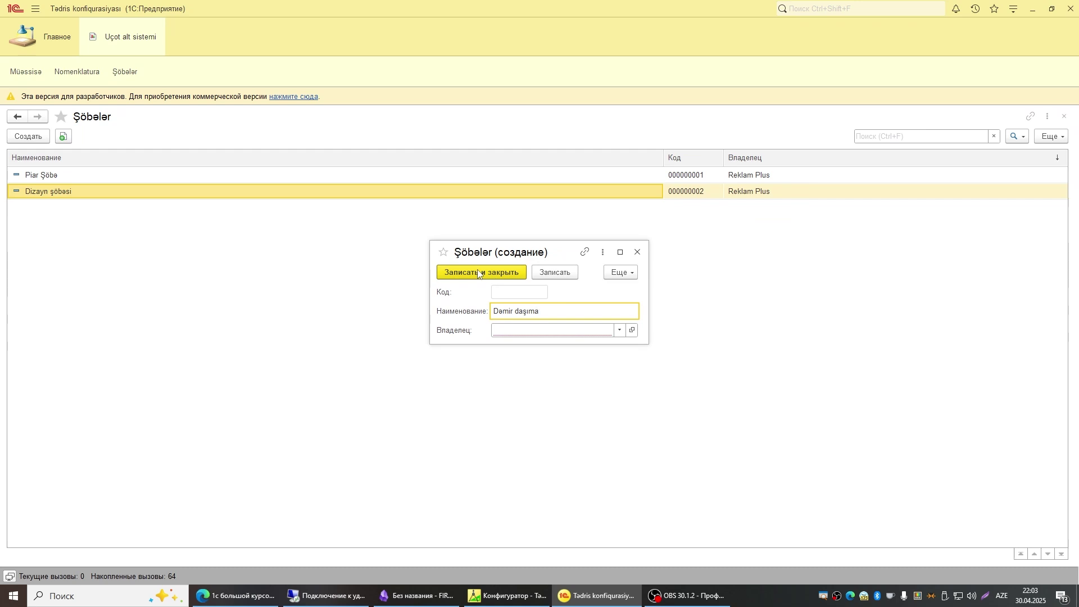
Choose Metal Polad as the owner of the Dəmir daşıma record, then save and close it
key(Tab)
click(621, 330)
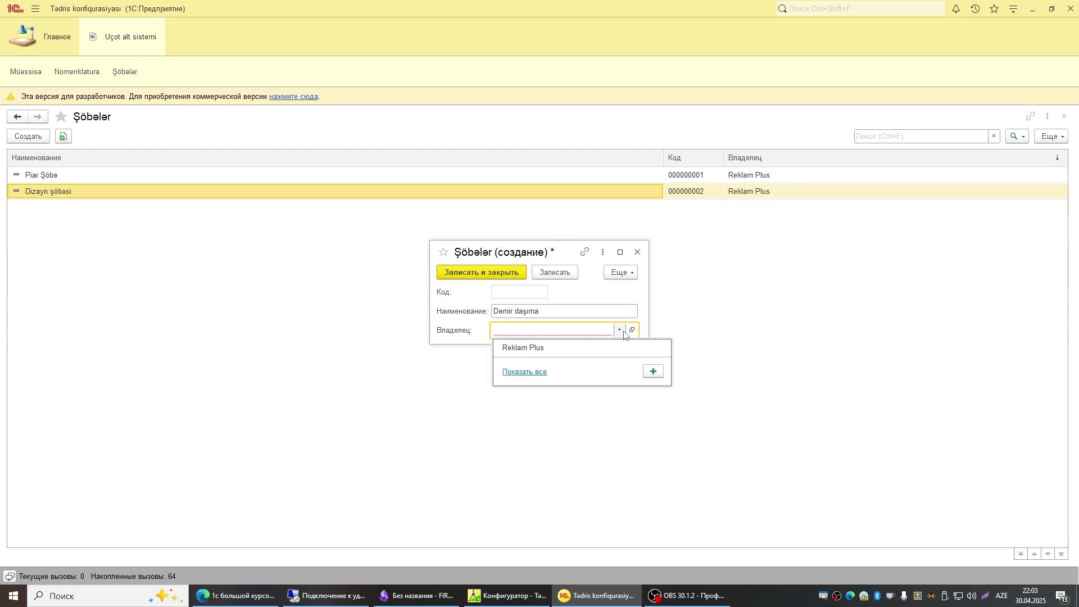
click(525, 371)
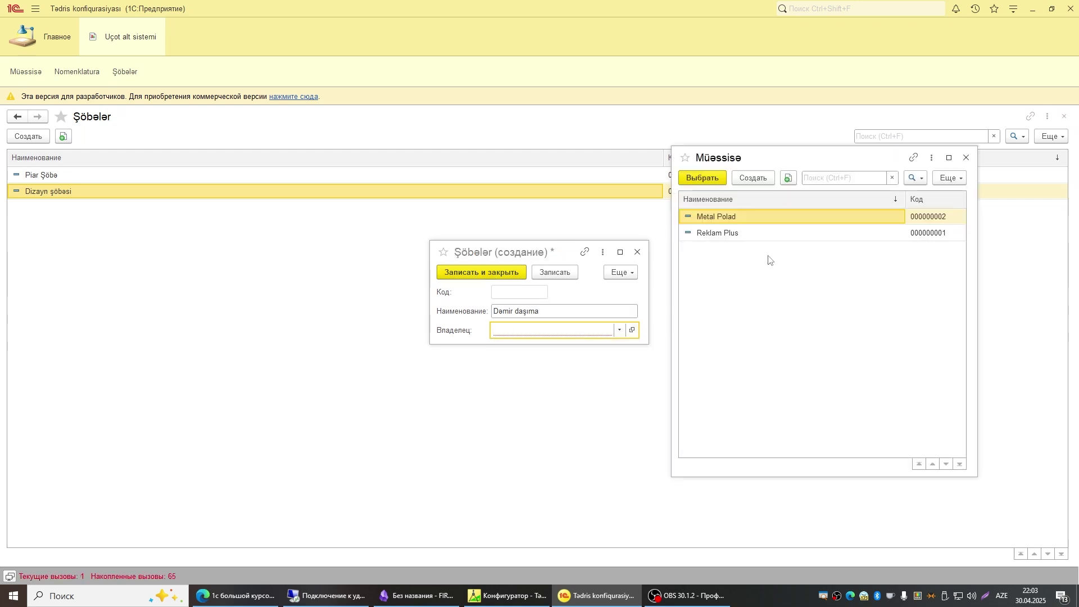
double_click(737, 222)
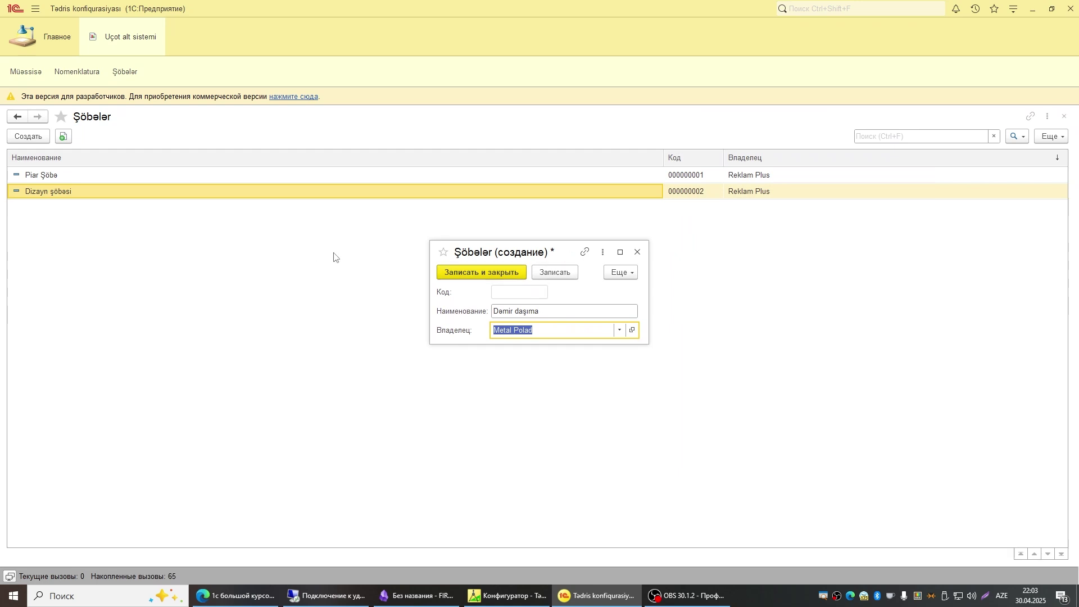
click(485, 274)
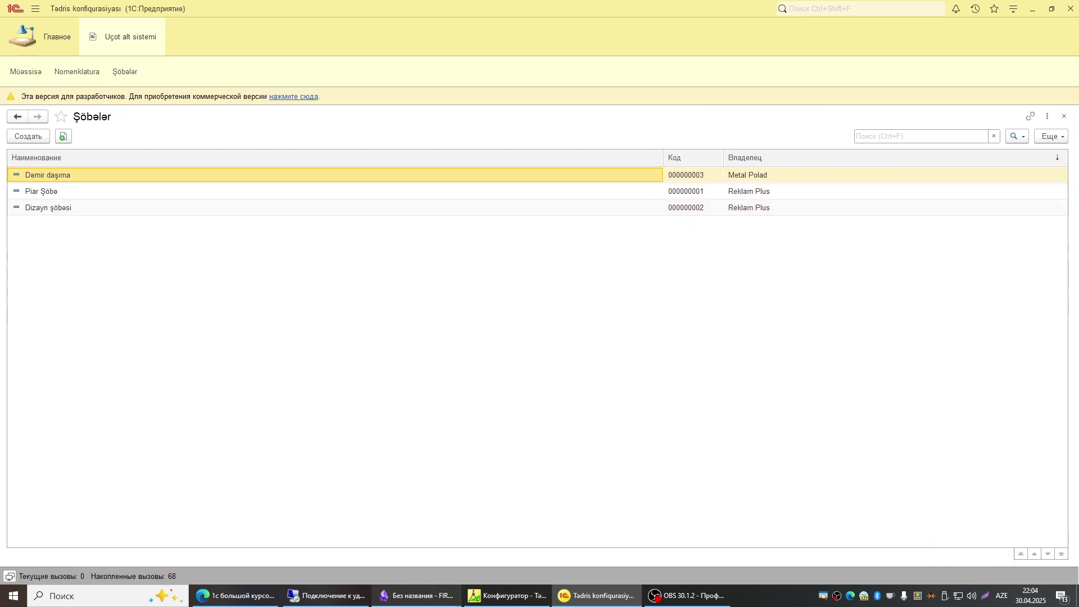
Check the Shobe catalog's owner in the Configurator, then review the department records and their owners in the Şöbələr list of 1C:Enterprise
click(506, 596)
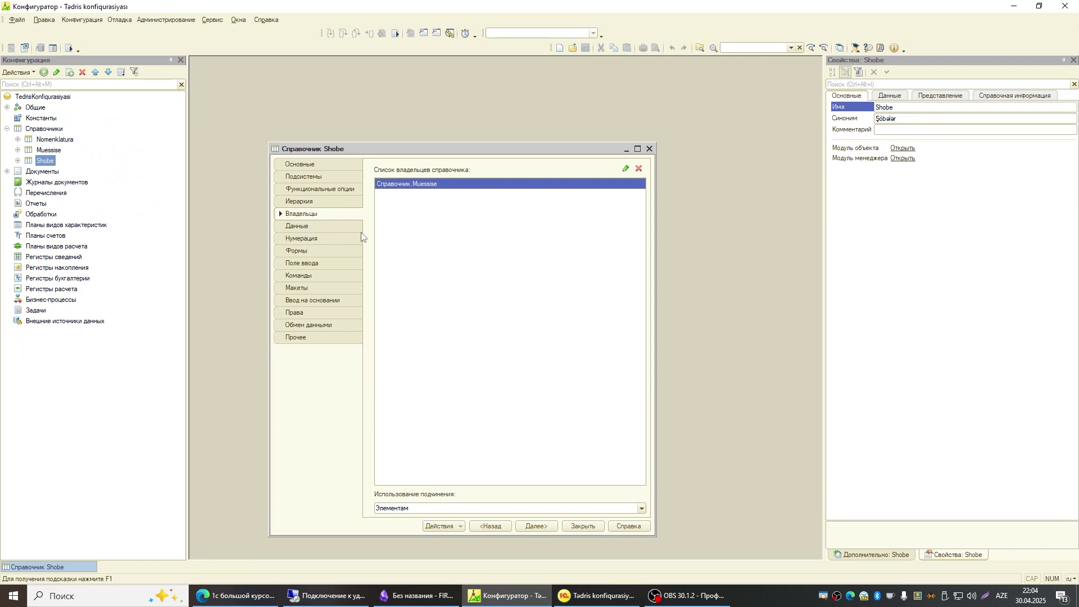
click(600, 594)
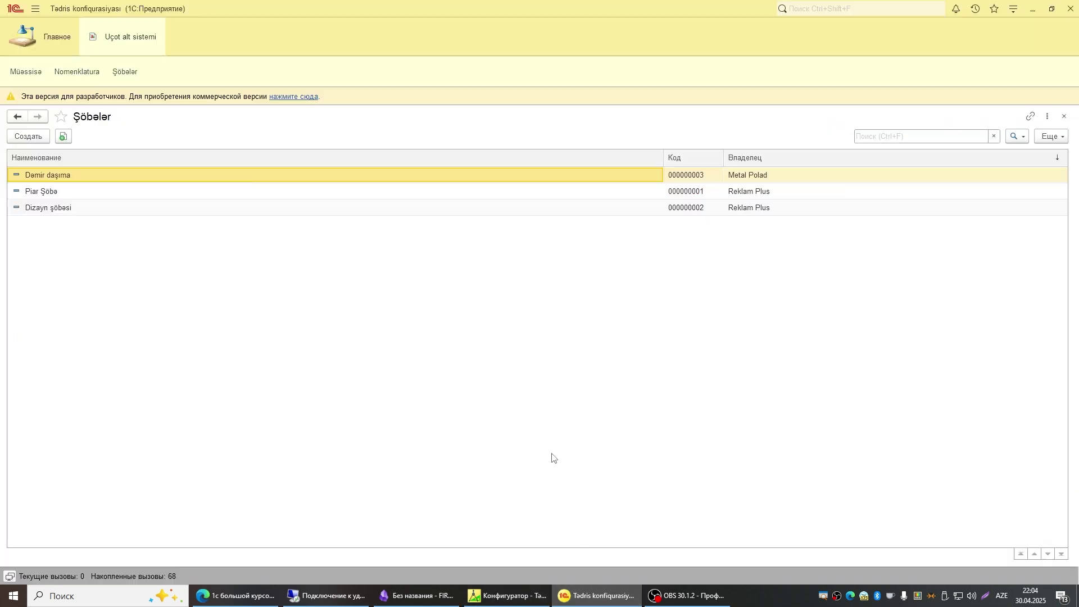
double_click(441, 190)
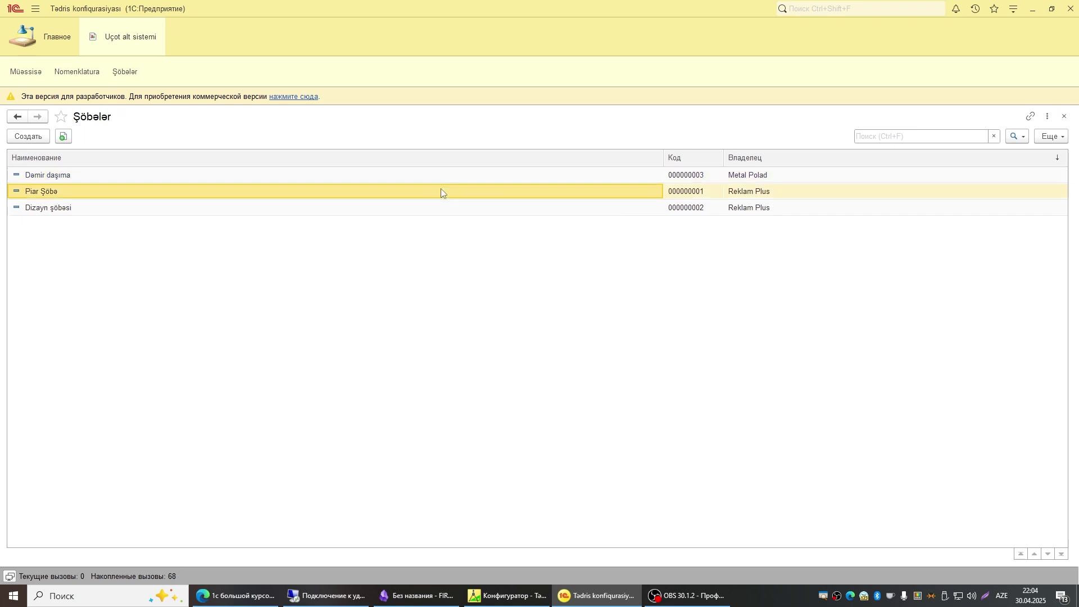
click(639, 251)
click(23, 207)
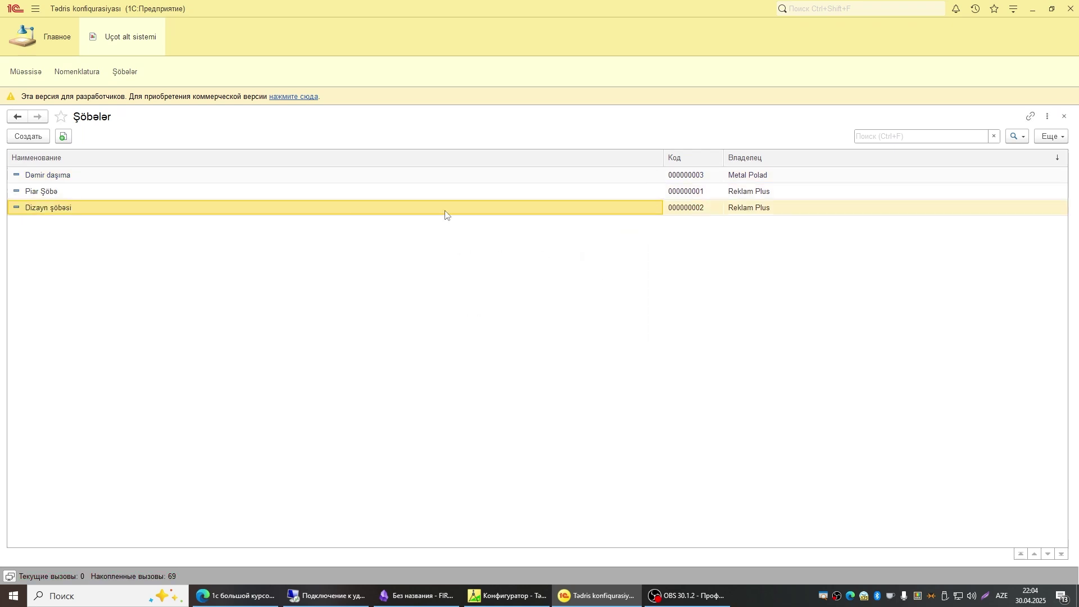
click(764, 216)
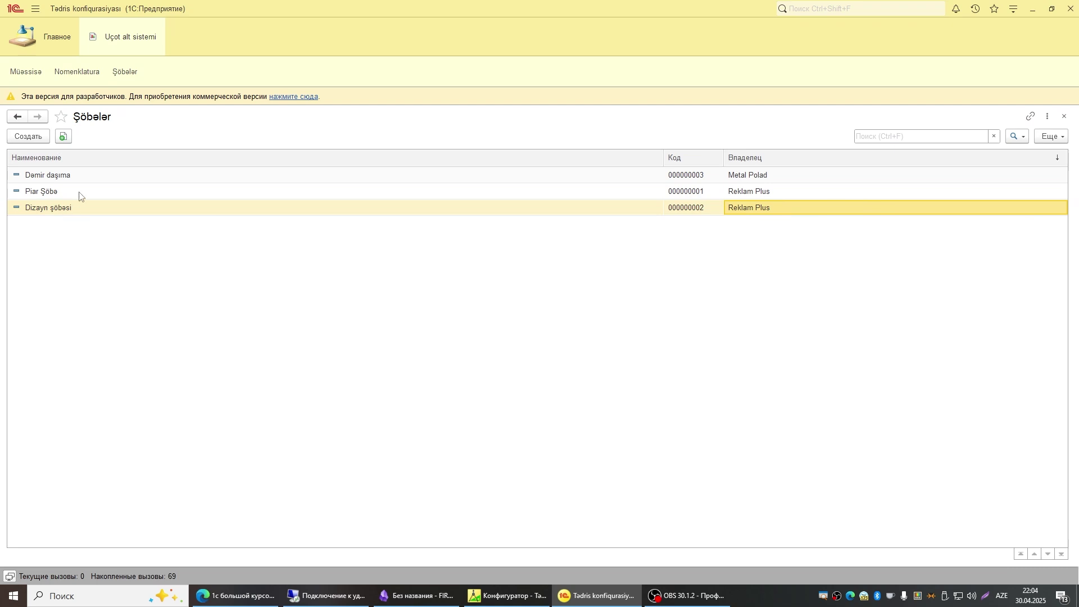
key(Up)
key(Up)
click(281, 207)
click(346, 197)
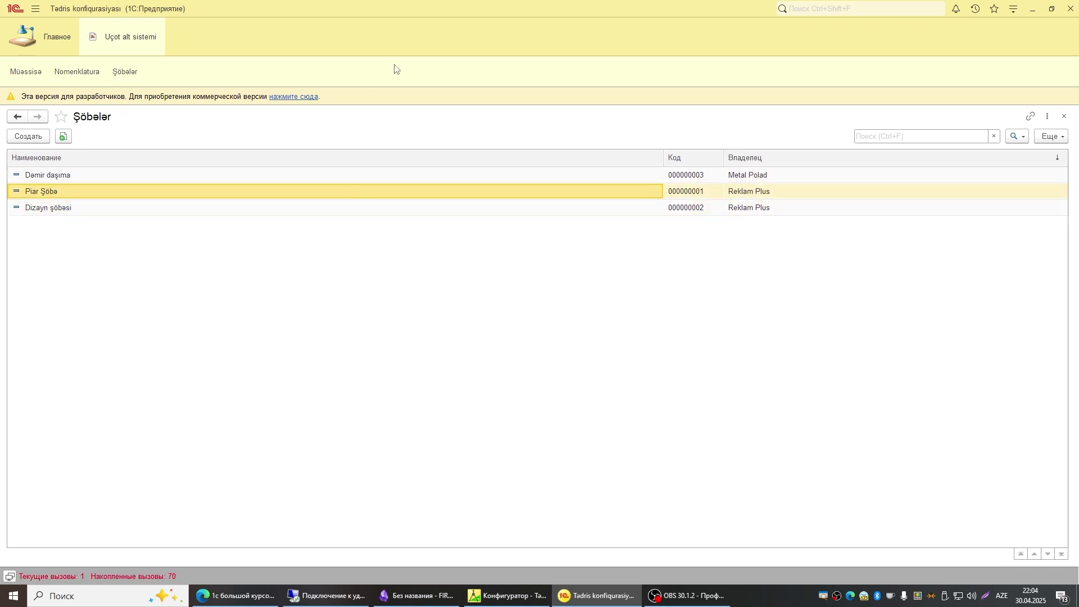
Open the Müəssisə list from the Uçot alt sistemi section and open the Reklam Plus record
click(122, 46)
click(145, 42)
click(144, 42)
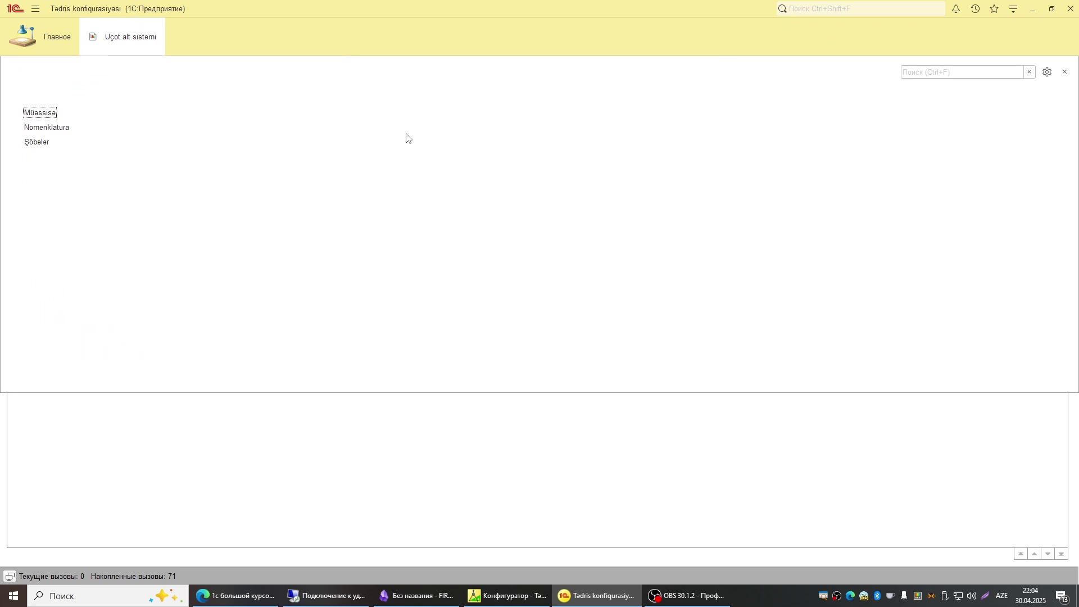
click(38, 114)
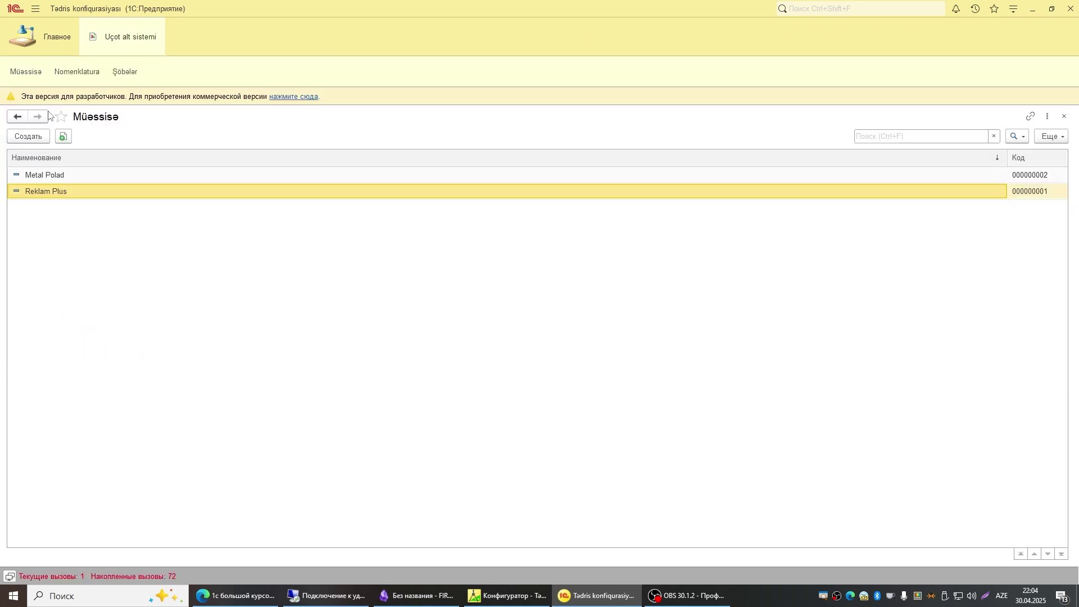
click(73, 176)
double_click(46, 192)
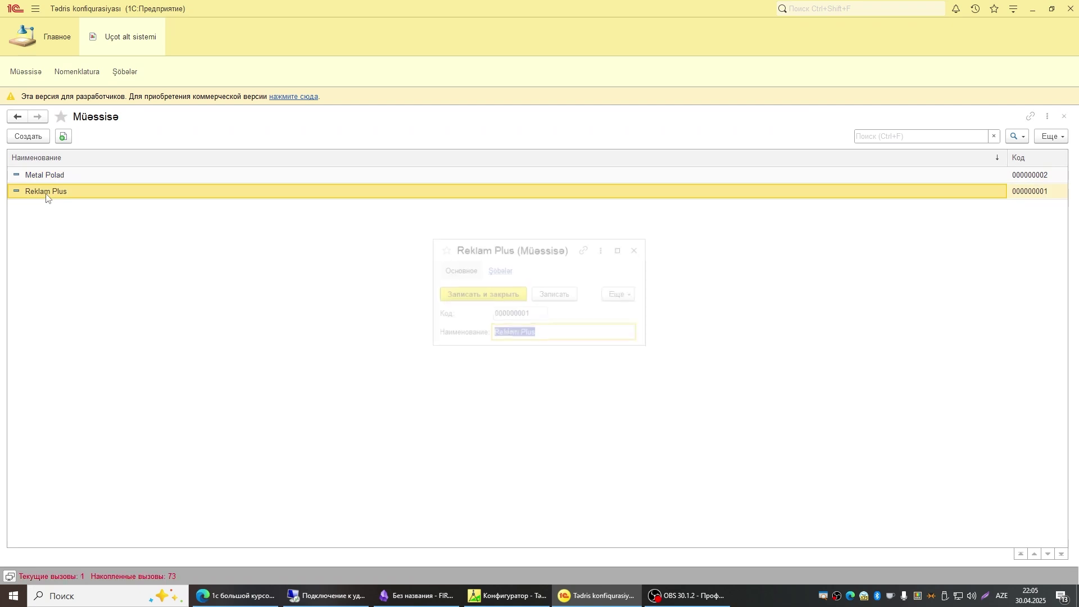
click(564, 340)
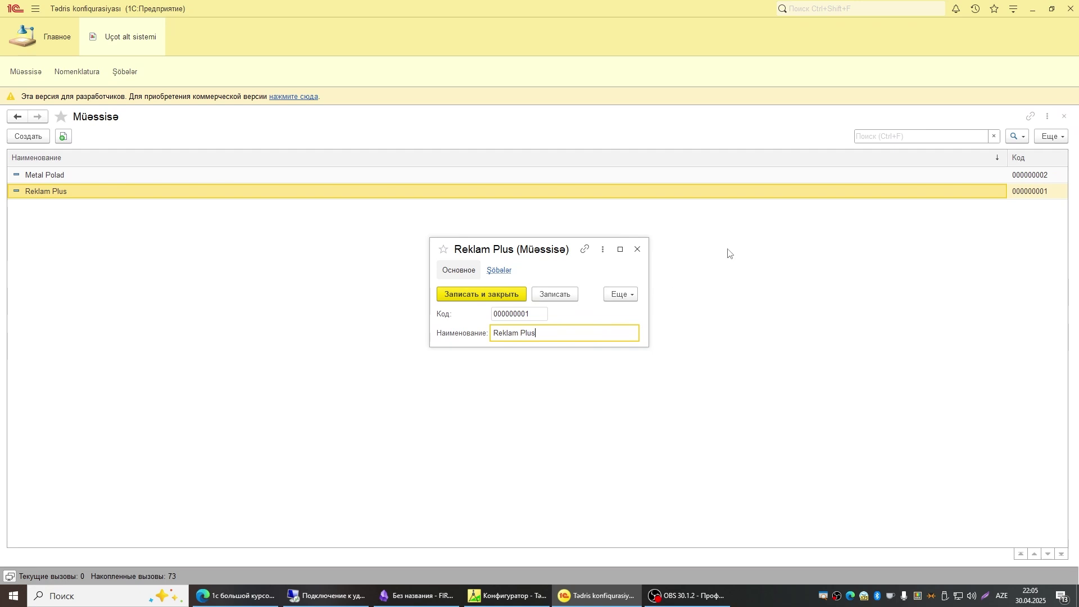
drag(518, 253, 481, 223)
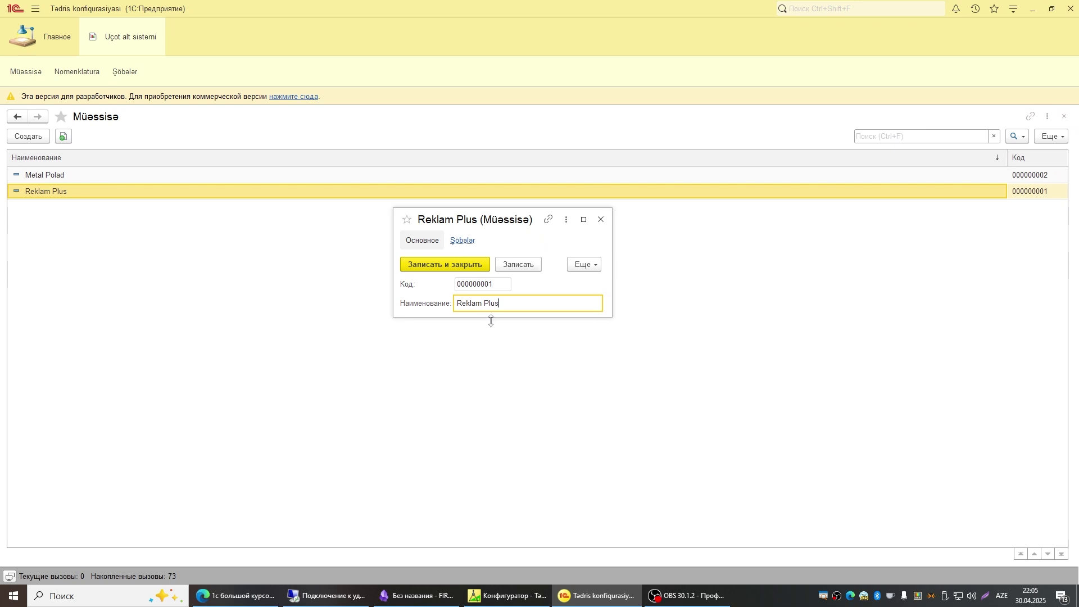
Switch to the Configurator, select the Muessise catalog in the configuration tree, and return to 1C:Enterprise
click(500, 594)
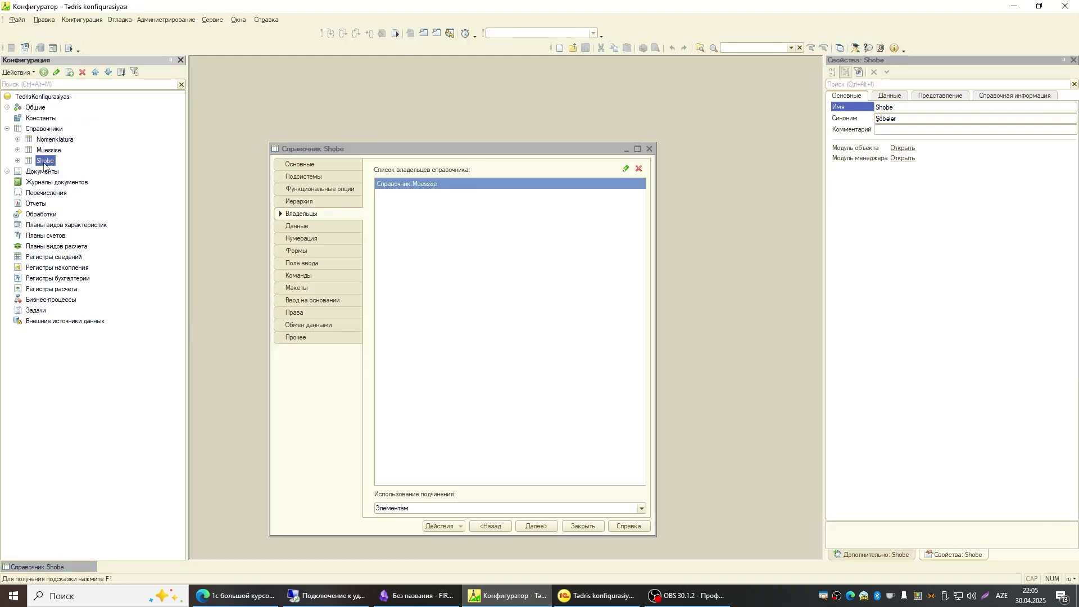
click(52, 152)
click(597, 594)
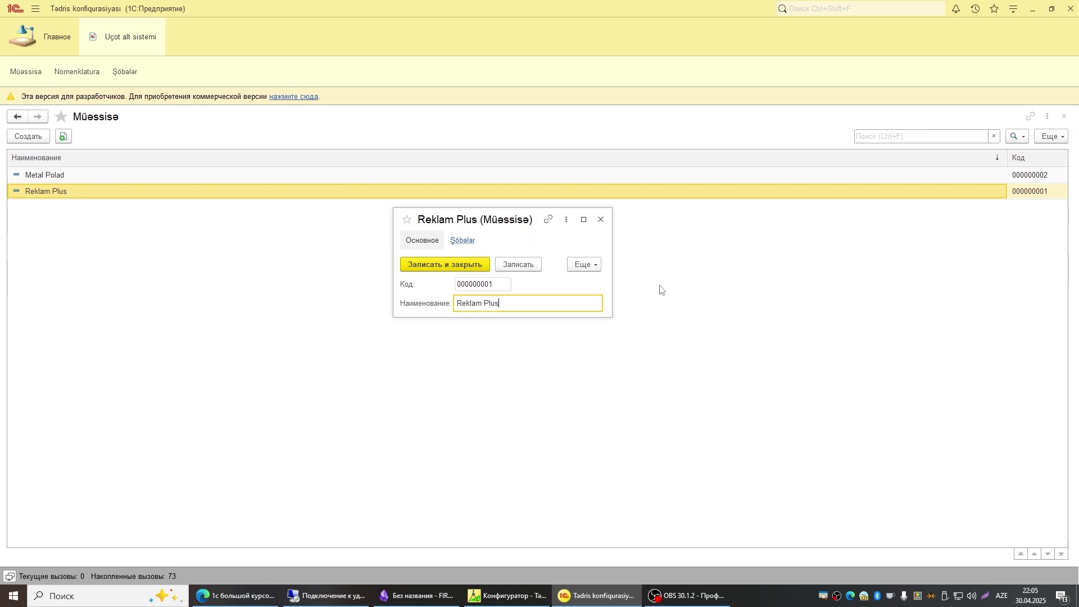
Show the subordinate Şöbələr list inside the Reklam Plus record, enlarge its window, and compare it with the record's main page
click(464, 249)
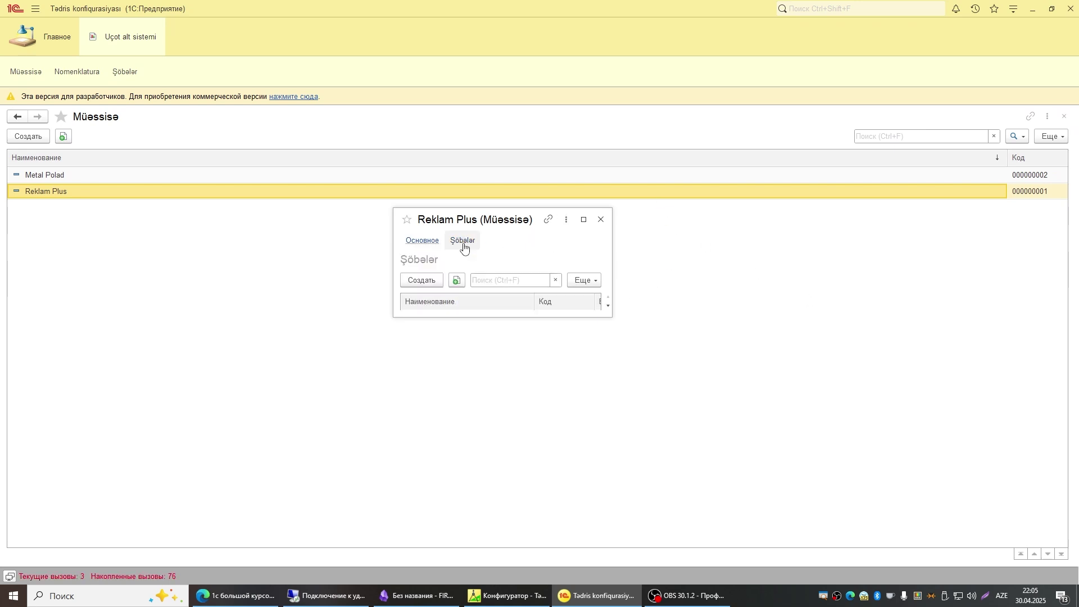
drag(609, 319, 897, 468)
drag(897, 468, 910, 462)
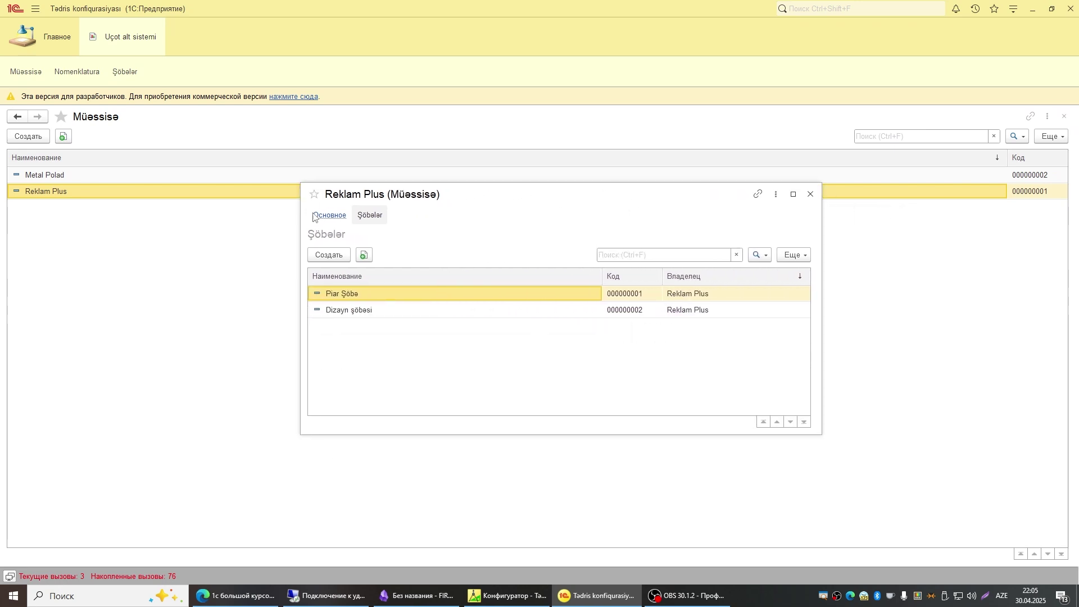
click(323, 217)
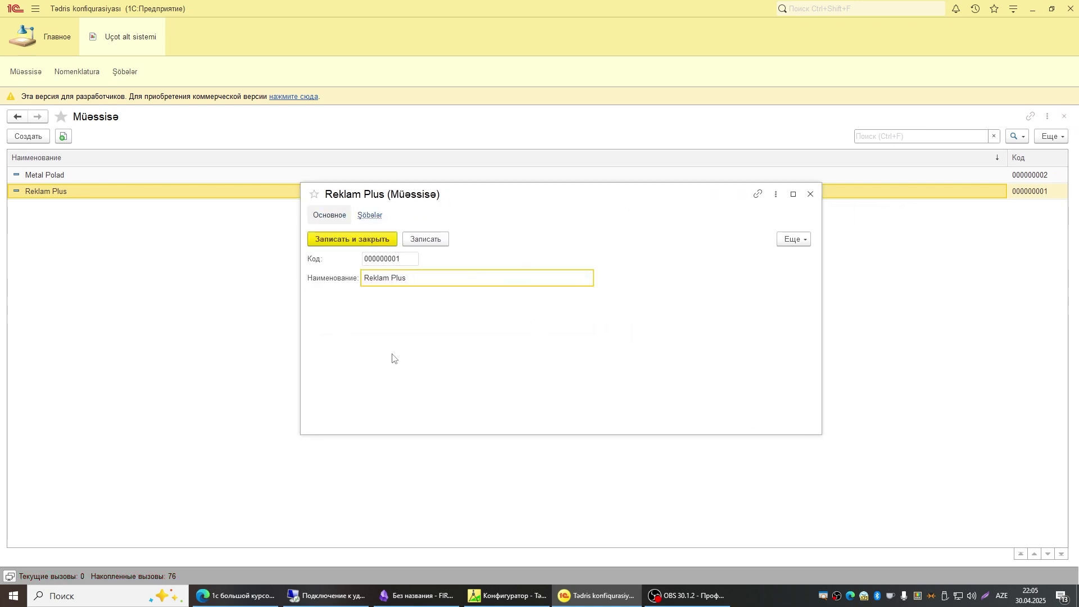
click(374, 219)
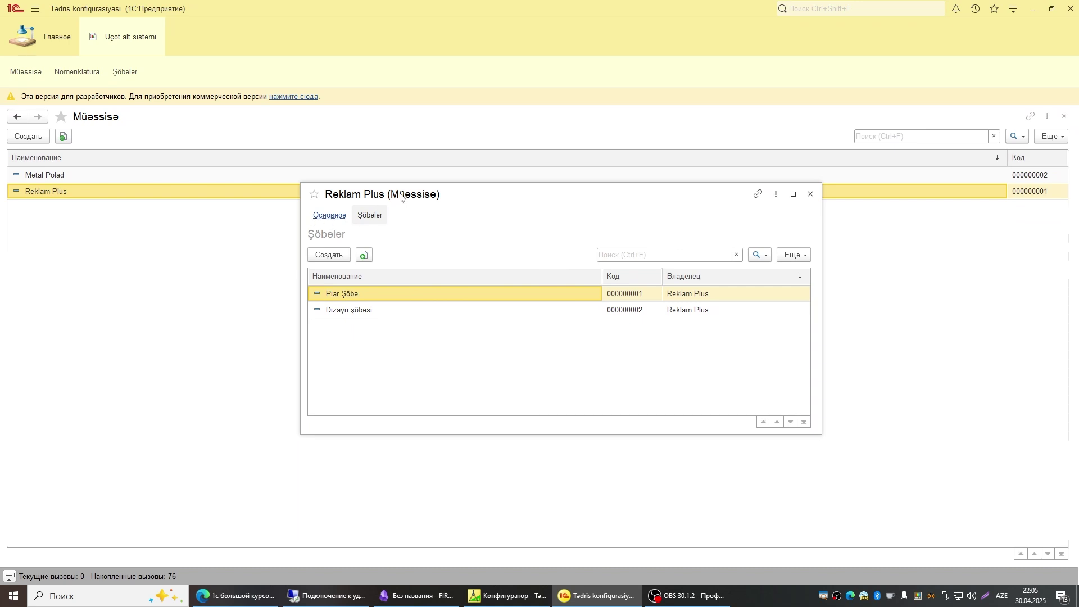
Examine the Piar Şöbə and Dizayn şöbəsi entries under Reklam Plus, then close the company record
click(344, 312)
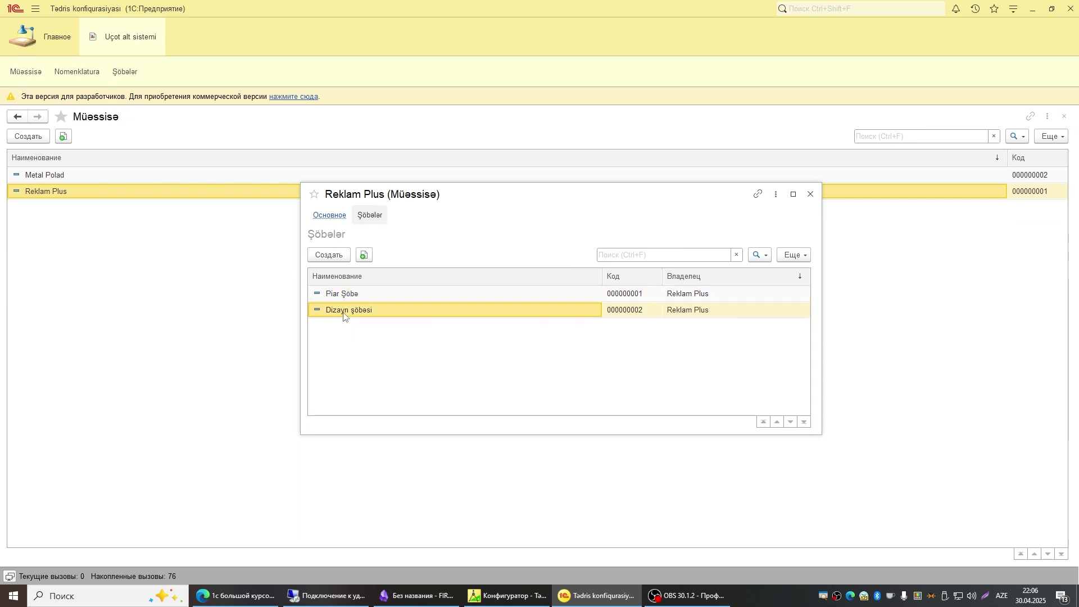
click(386, 297)
click(384, 313)
click(355, 295)
click(357, 312)
click(345, 295)
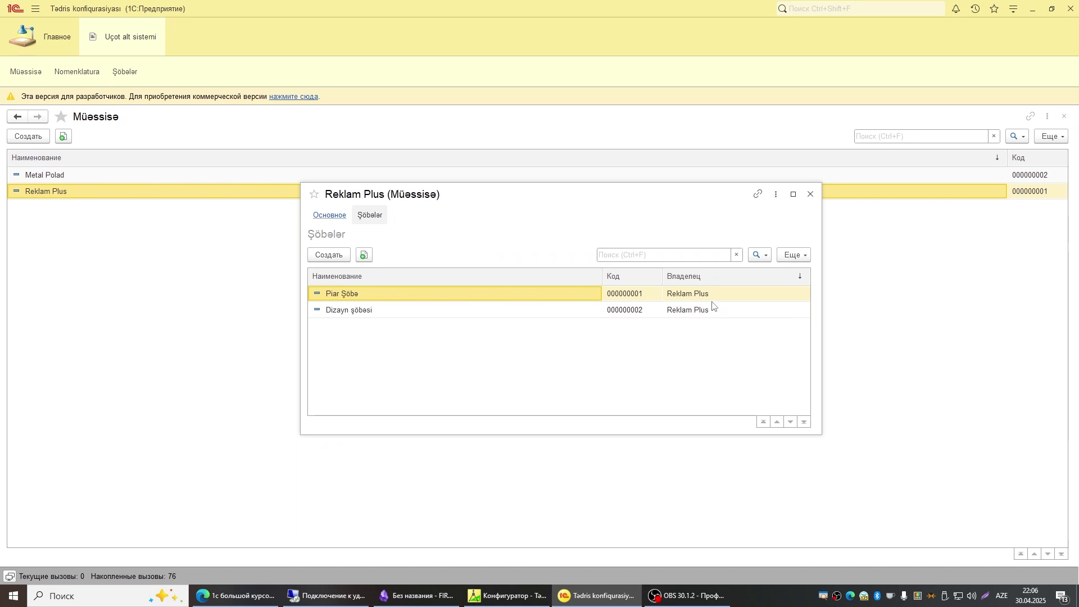
click(810, 194)
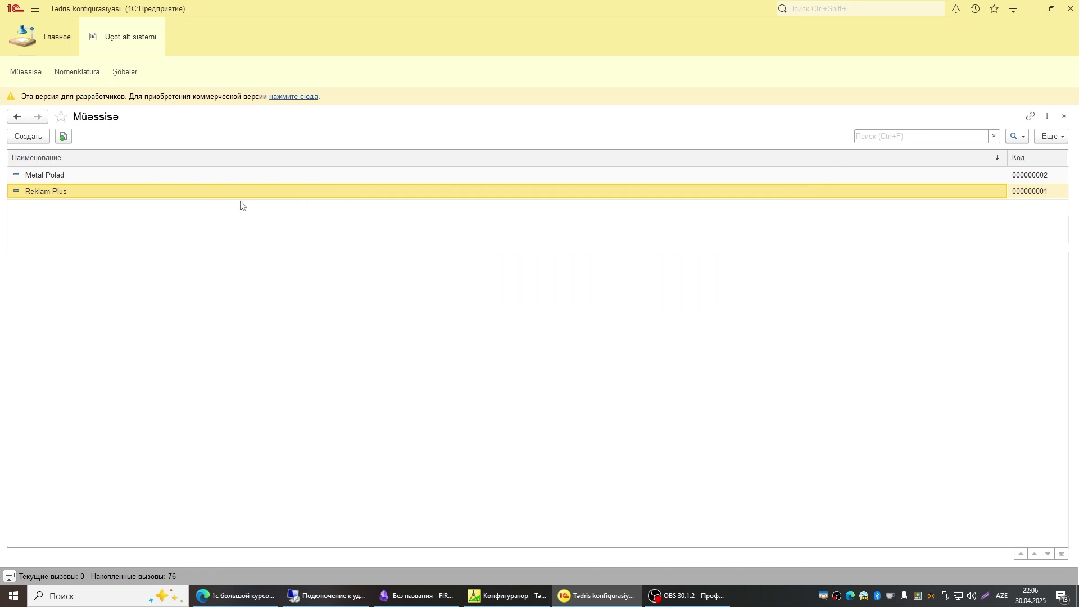
Open the Metal Polad record, view its subordinate Şöbələr list, and close the record
double_click(117, 181)
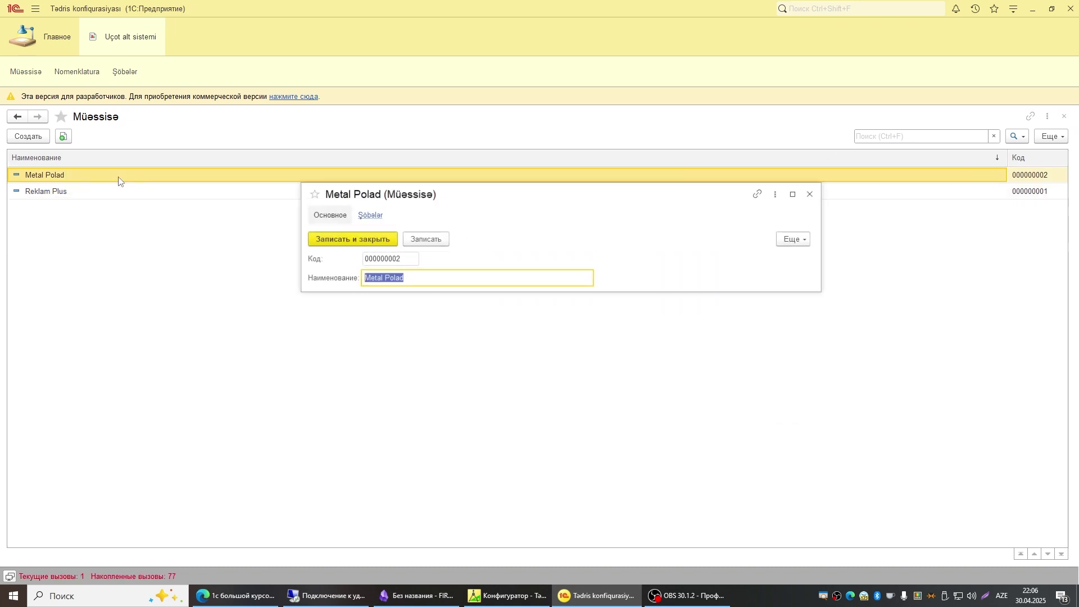
click(370, 216)
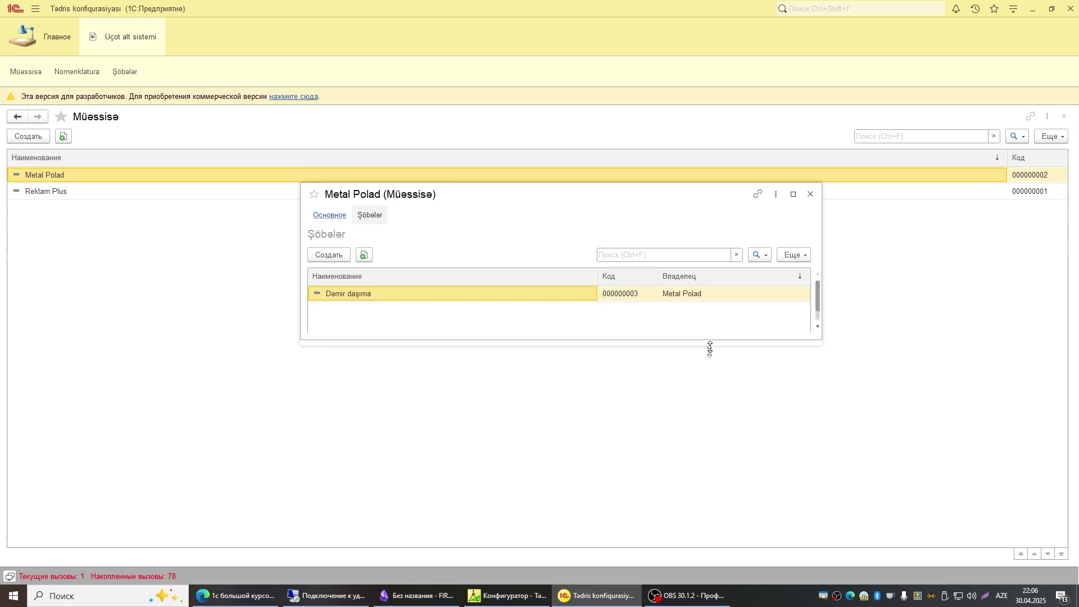
click(810, 194)
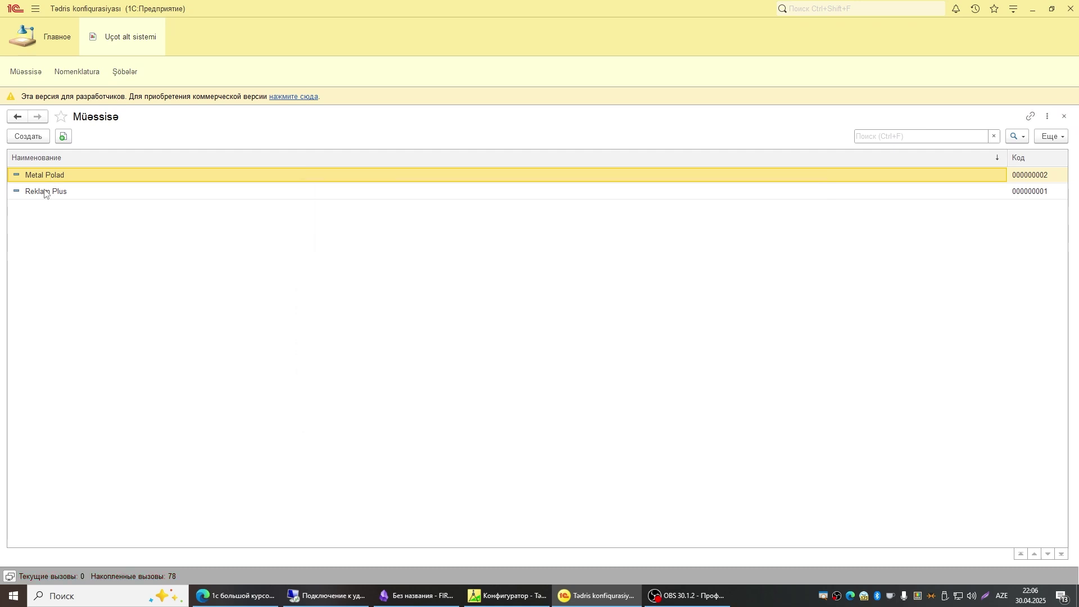
Reopen the Reklam Plus record and review the departments in its subordinate Şöbələr list
double_click(46, 193)
click(370, 215)
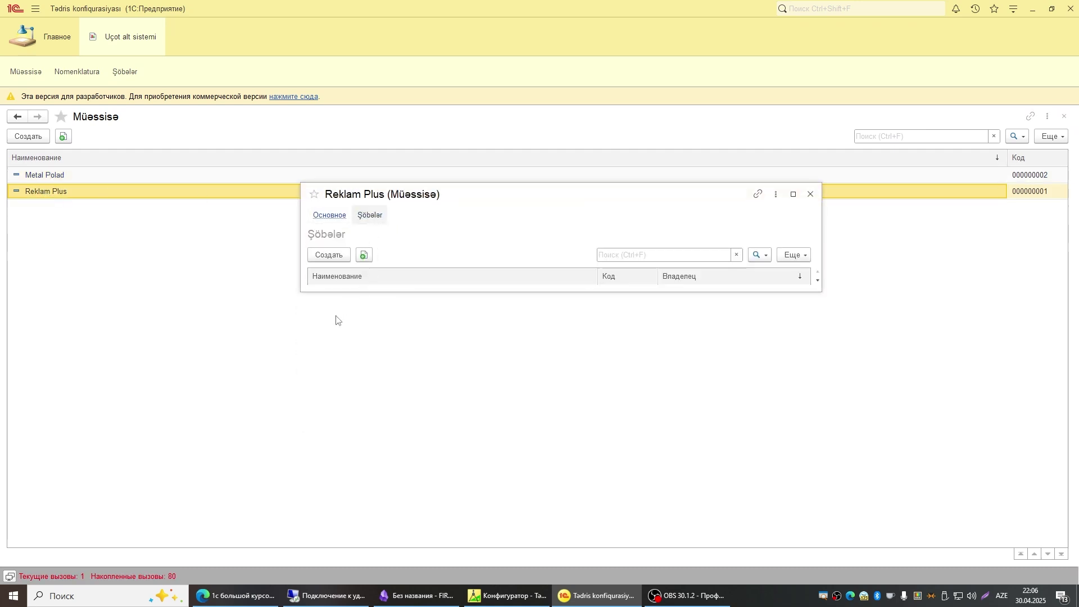
click(429, 310)
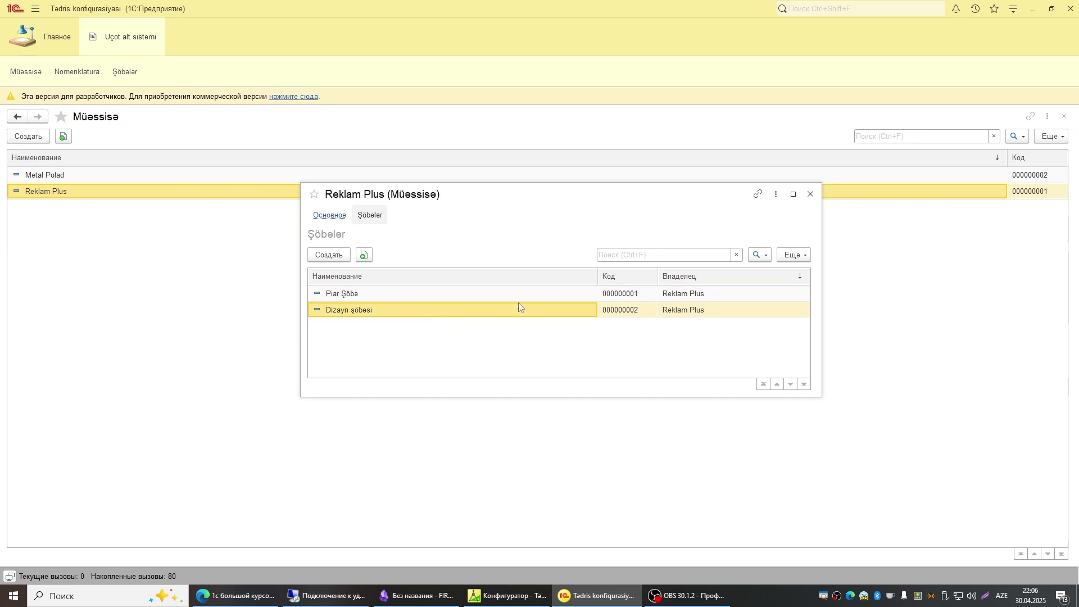
click(514, 295)
click(419, 311)
Review the Shobe catalog's owner list in the Configurator and compare it with Reklam Plus's departments in 1C:Enterprise
click(521, 597)
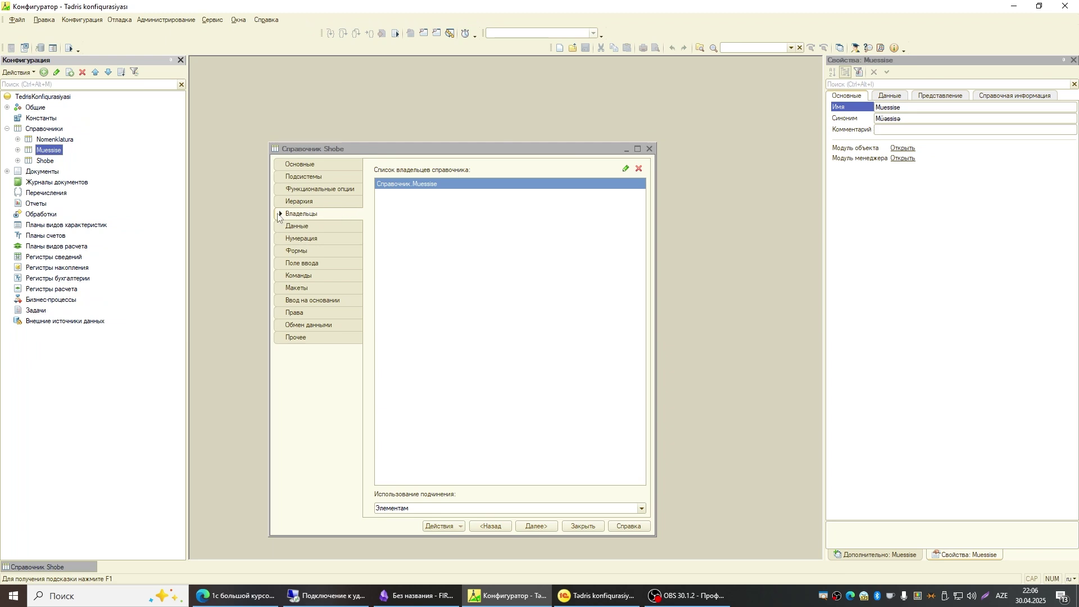
drag(377, 151, 372, 132)
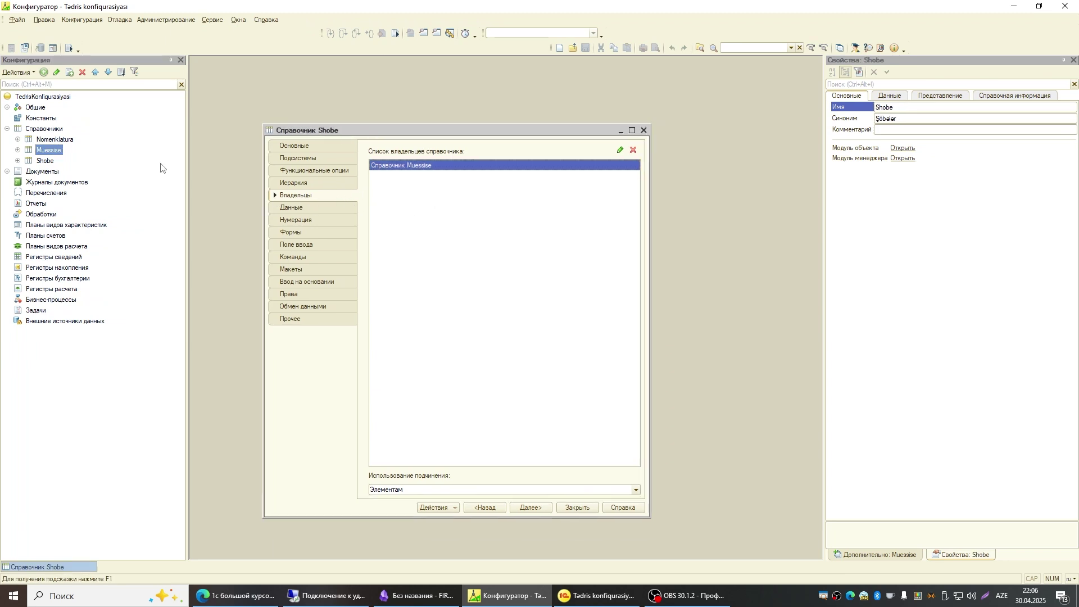
click(596, 596)
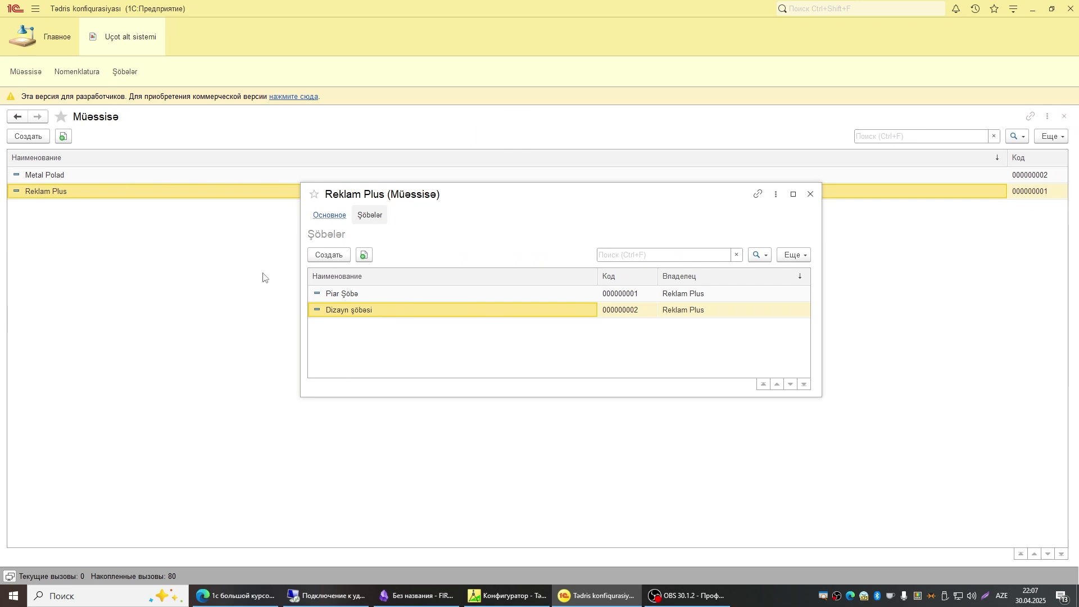
click(505, 597)
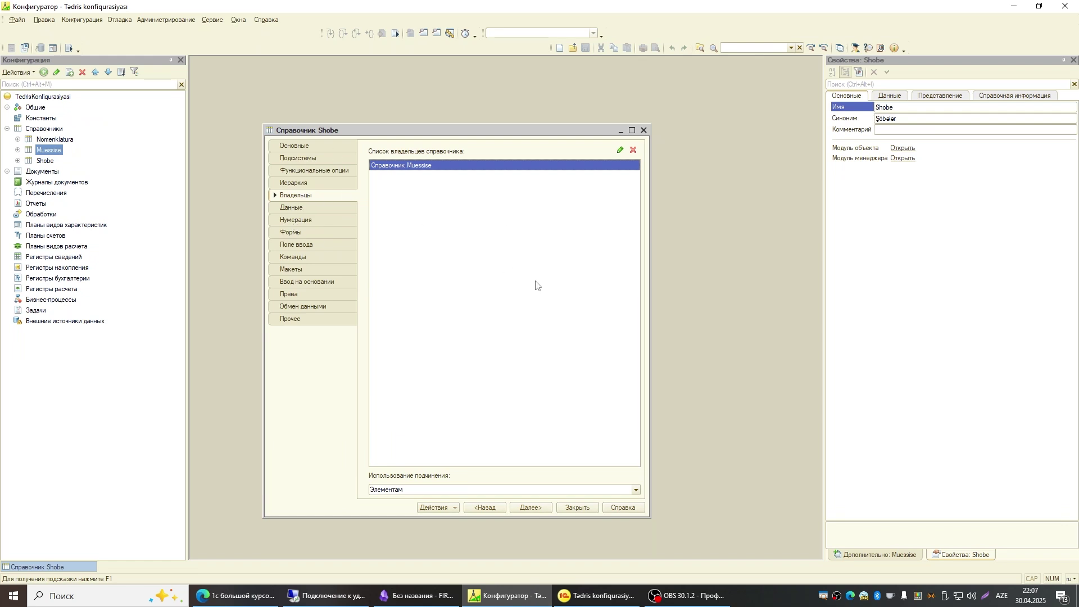
click(596, 595)
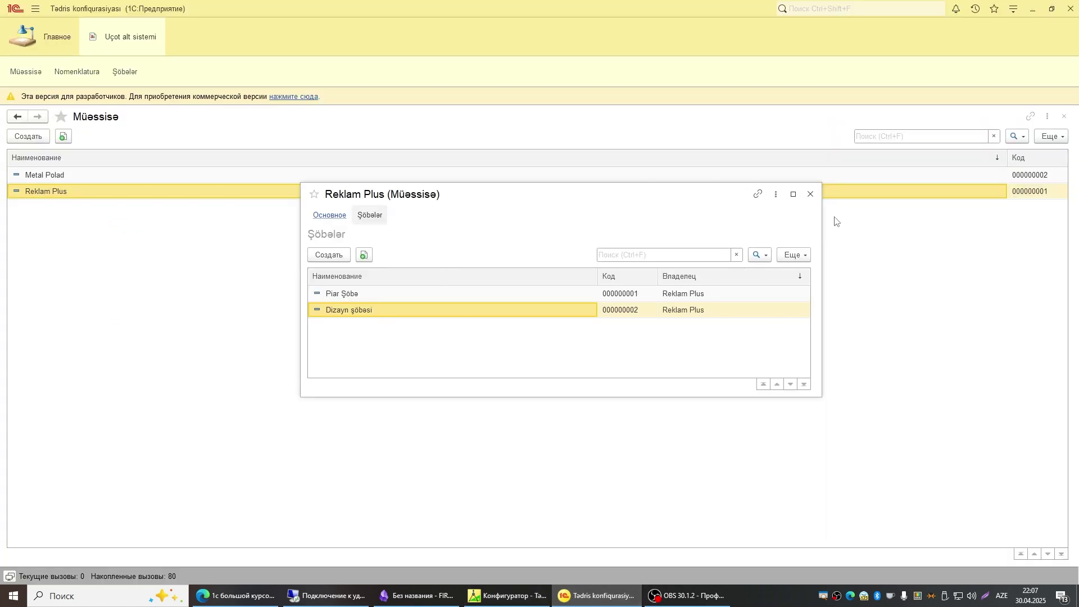
Close the Reklam Plus record, open the full Şöbələr list, and review the owner of each department
click(812, 199)
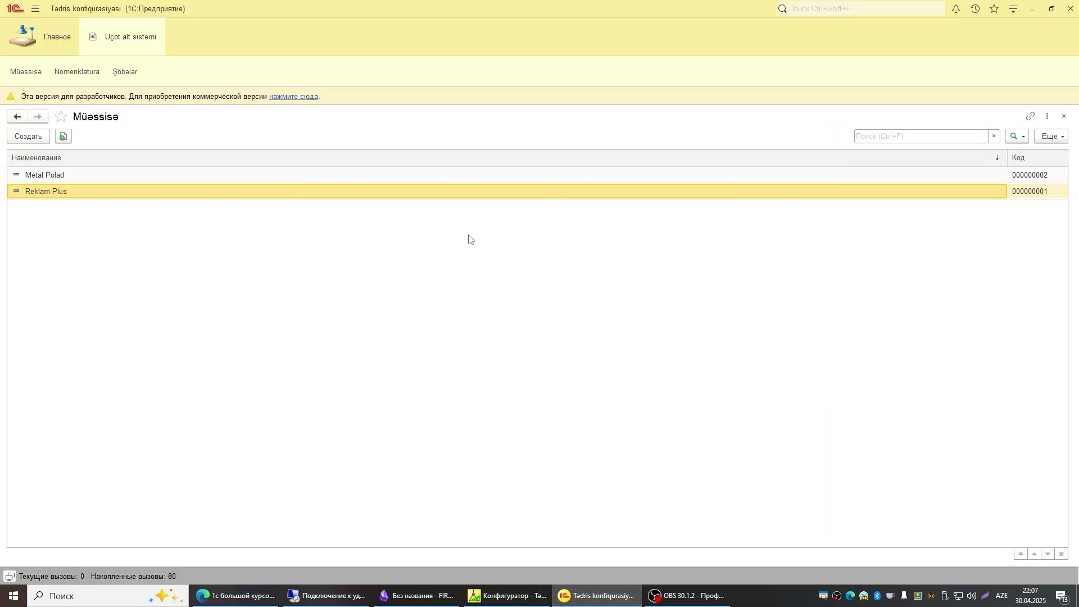
click(132, 77)
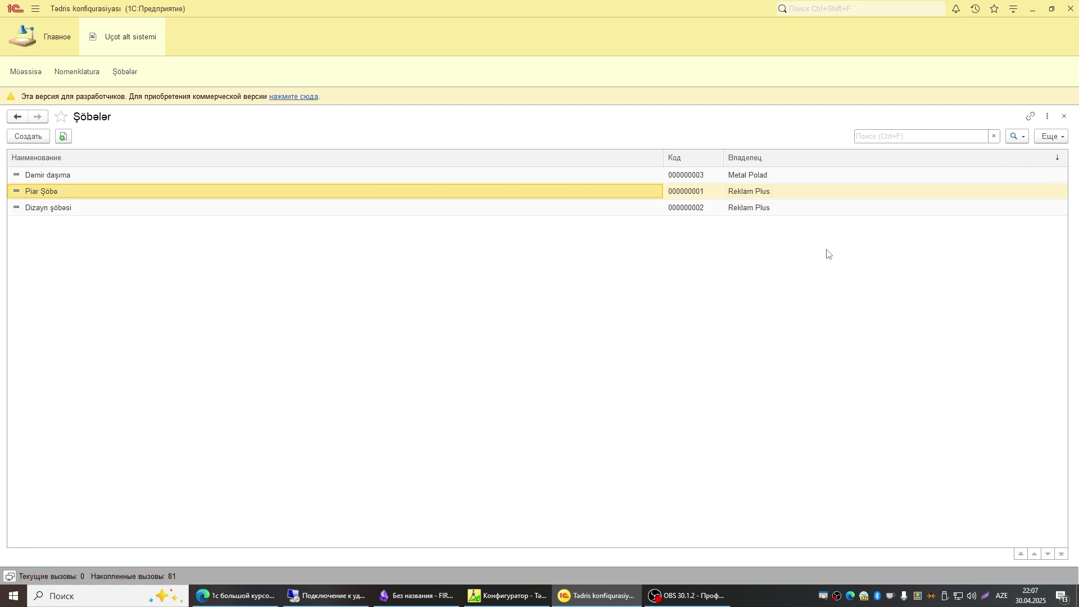
click(81, 210)
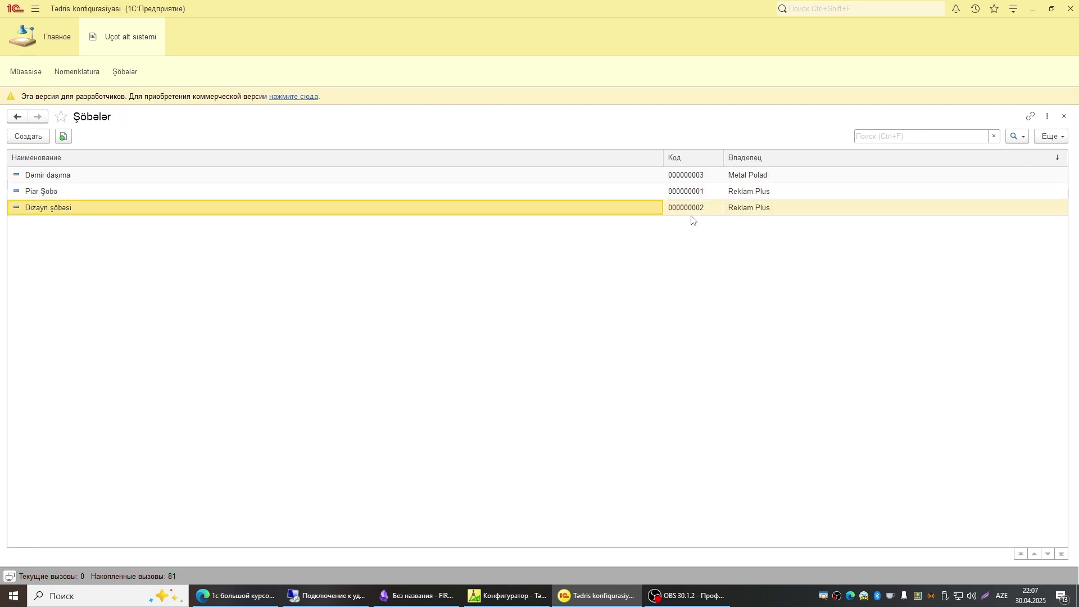
click(750, 178)
click(753, 192)
click(753, 207)
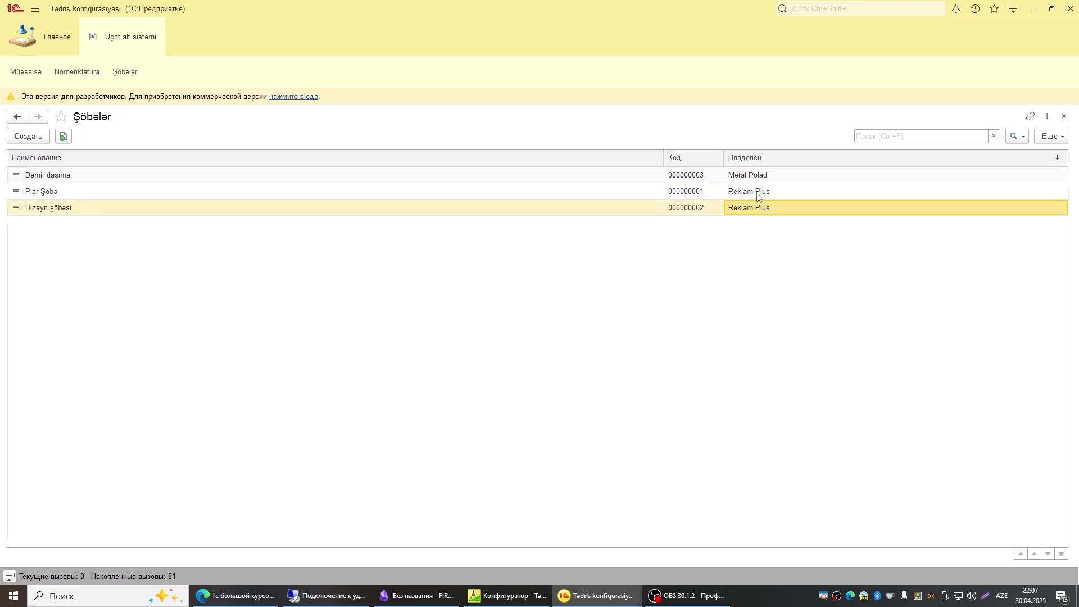
click(762, 179)
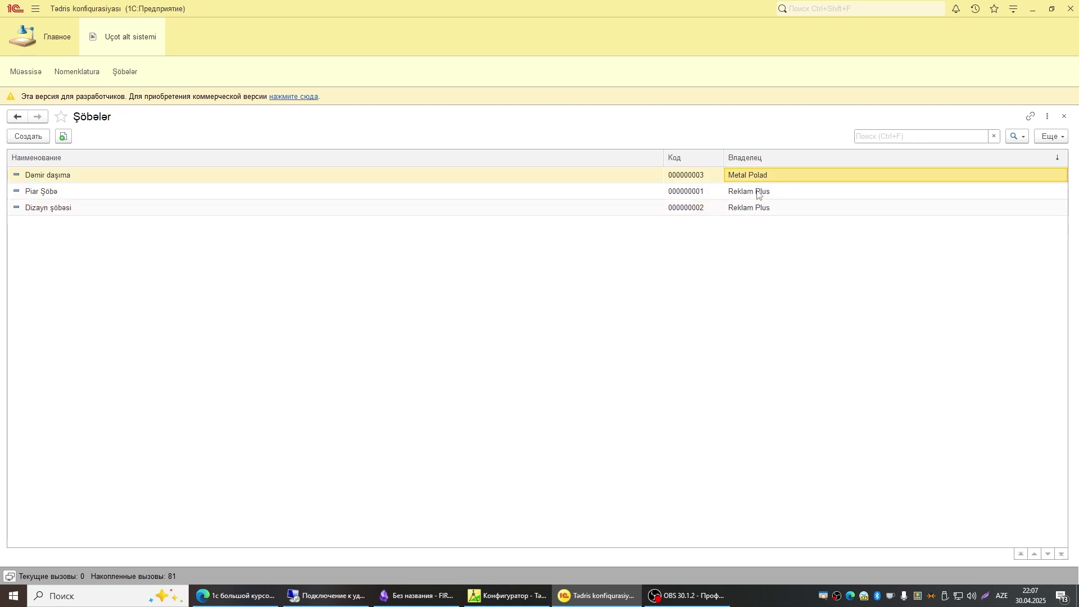
Check which company is recorded in the Владелец column for each of the three departments
click(757, 192)
click(755, 209)
click(745, 179)
click(12, 79)
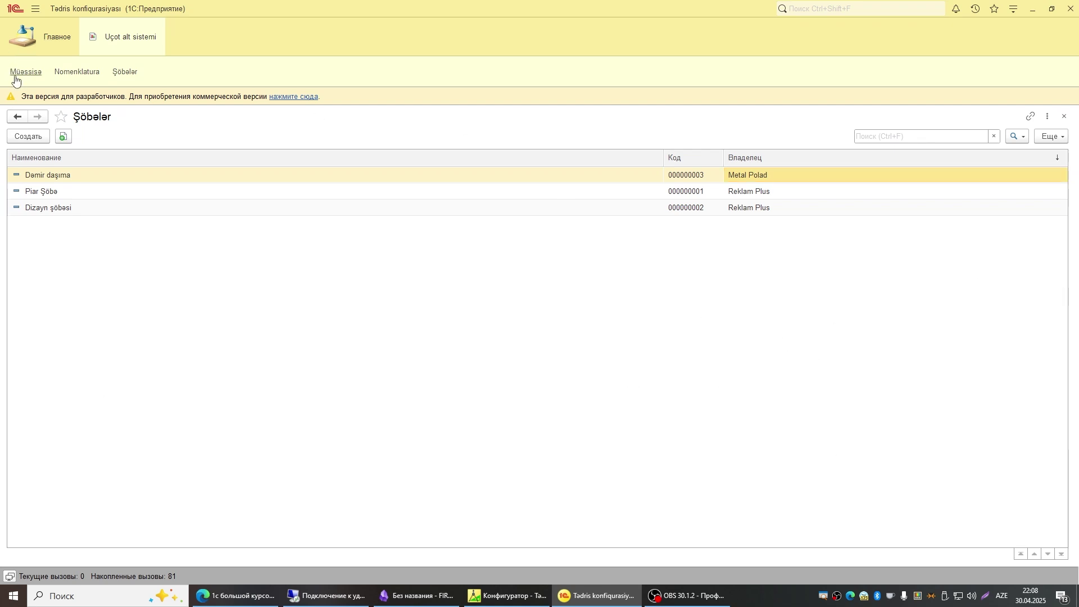
click(125, 72)
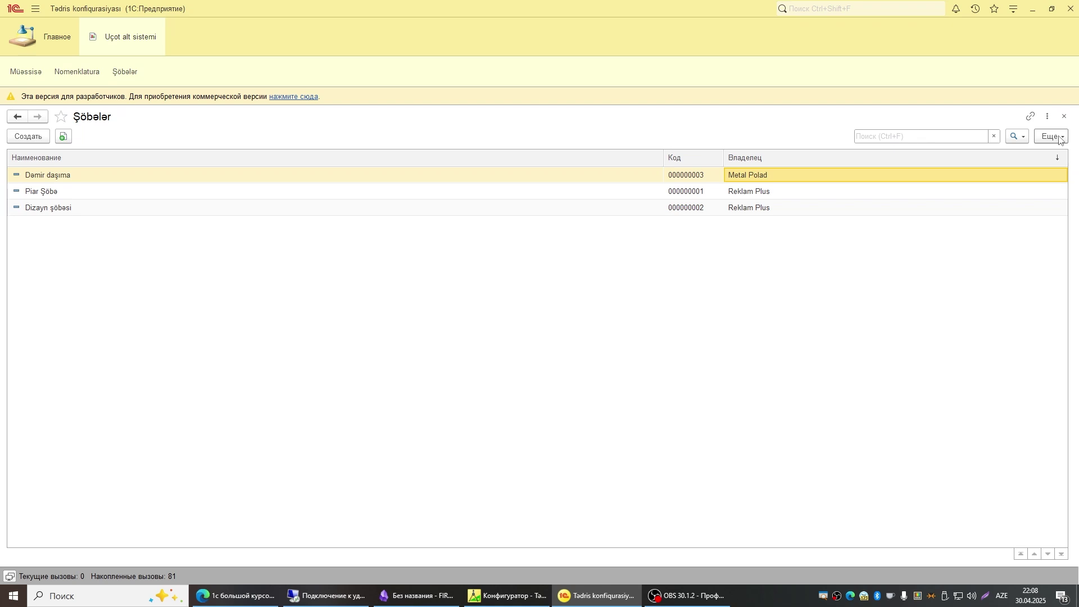
Configure the Şöbələr list with a Владелец filter using the Равно comparison and apply the list settings
click(1060, 139)
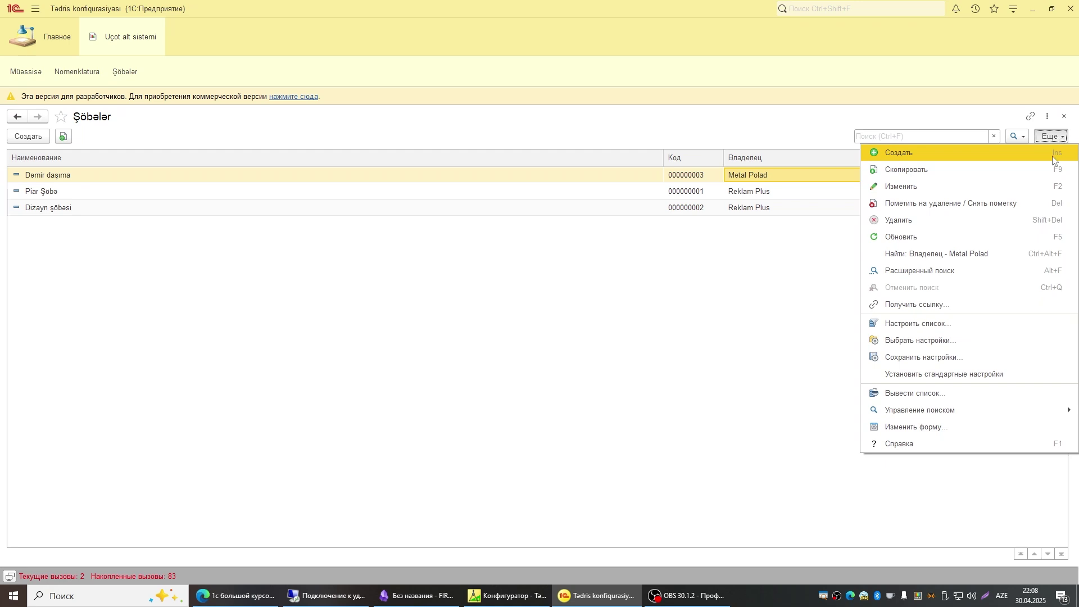
click(953, 330)
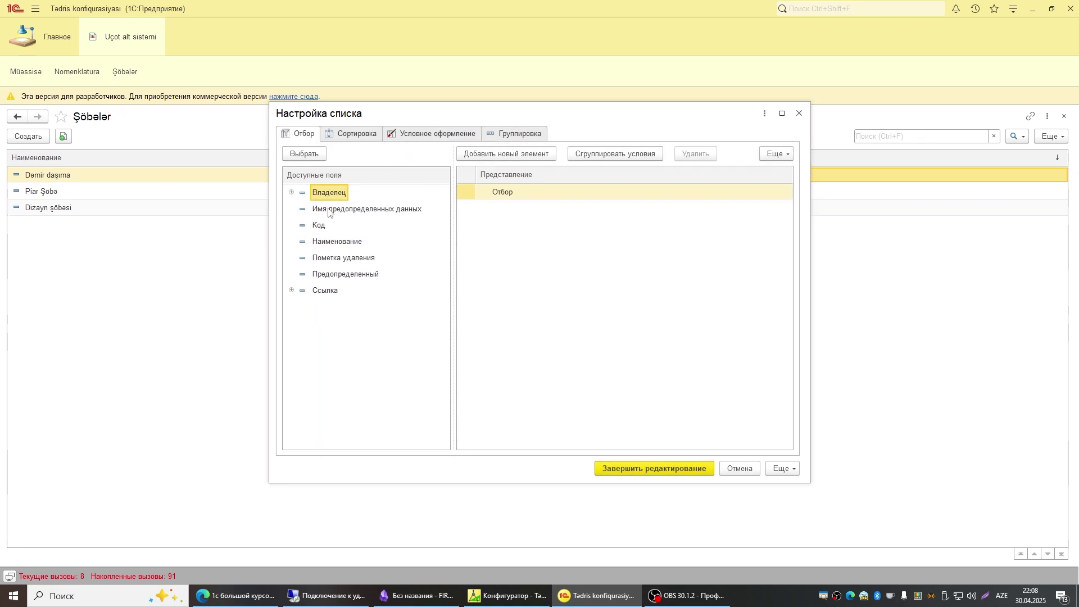
drag(650, 125, 751, 240)
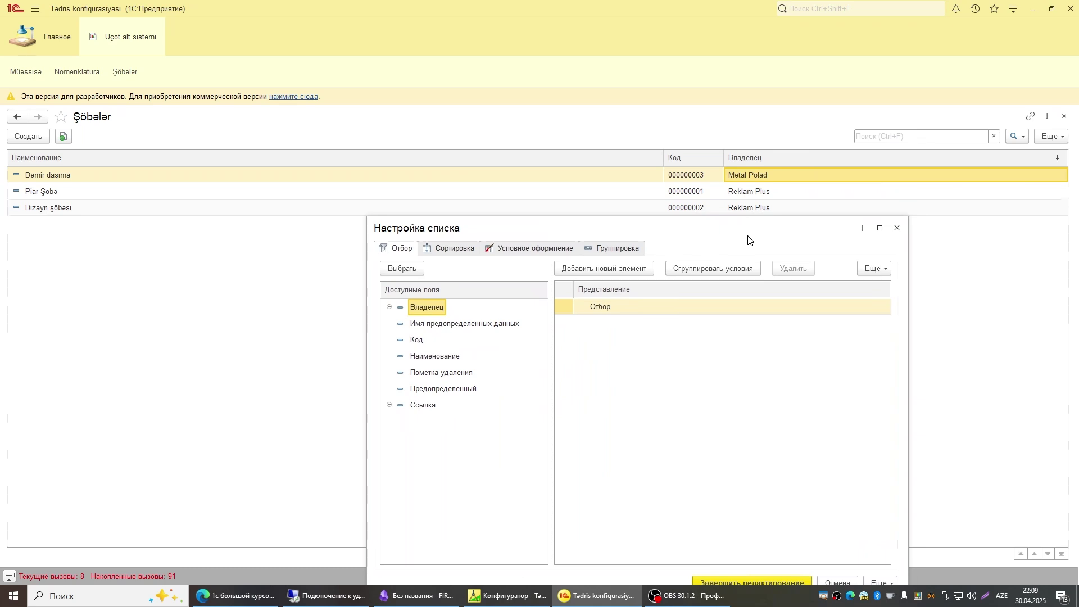
drag(748, 240, 698, 217)
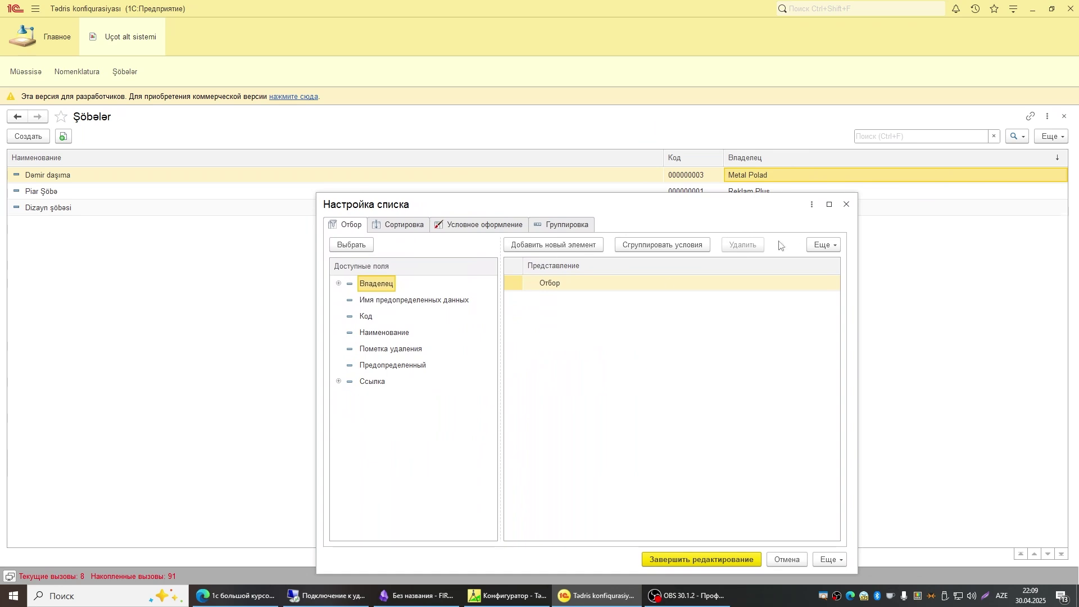
double_click(381, 289)
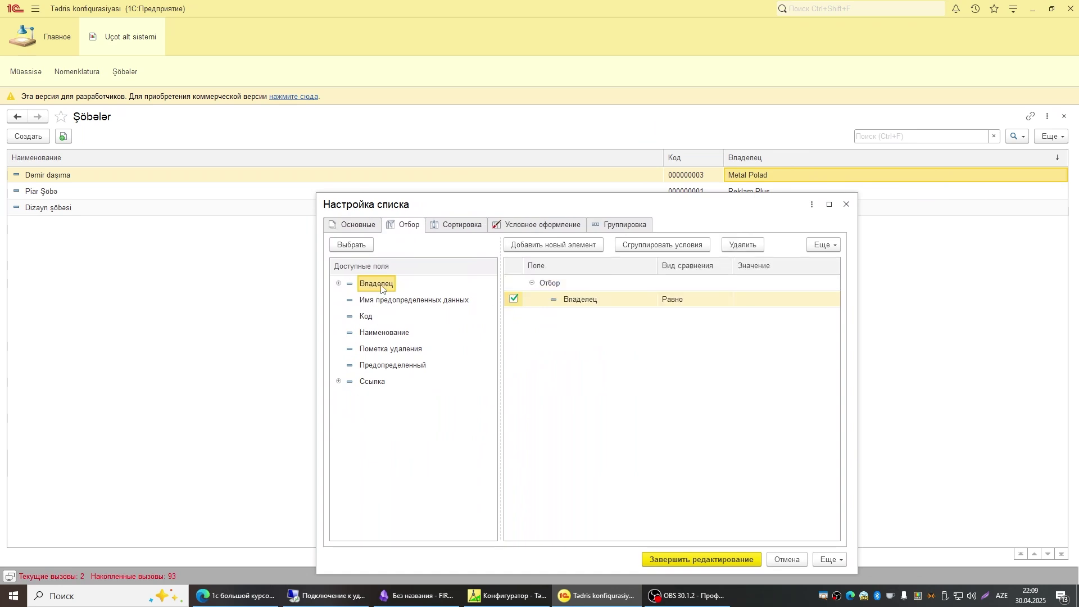
click(685, 305)
click(685, 305)
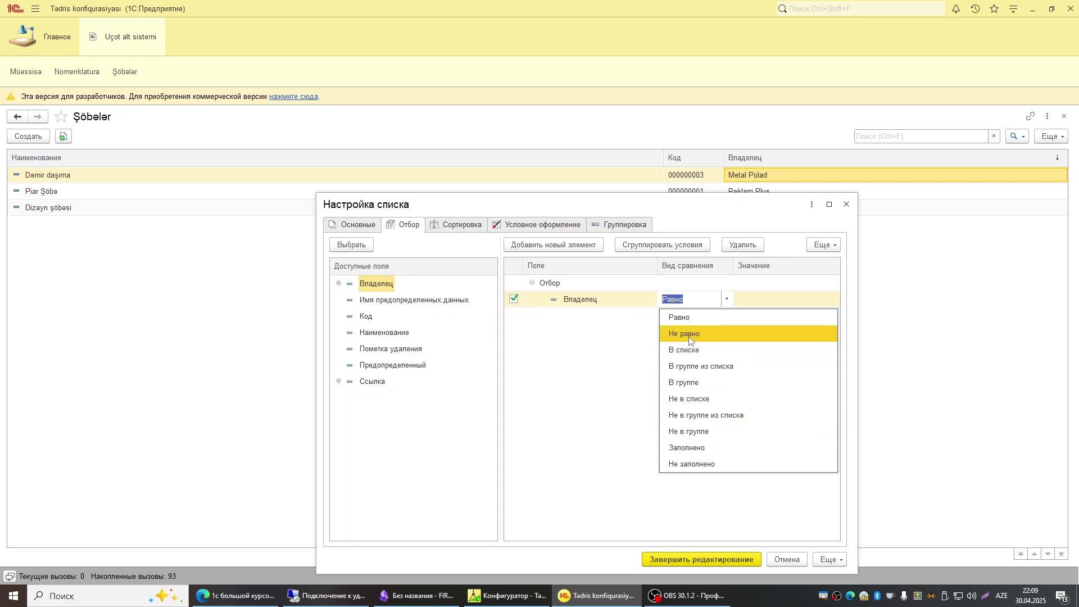
click(634, 400)
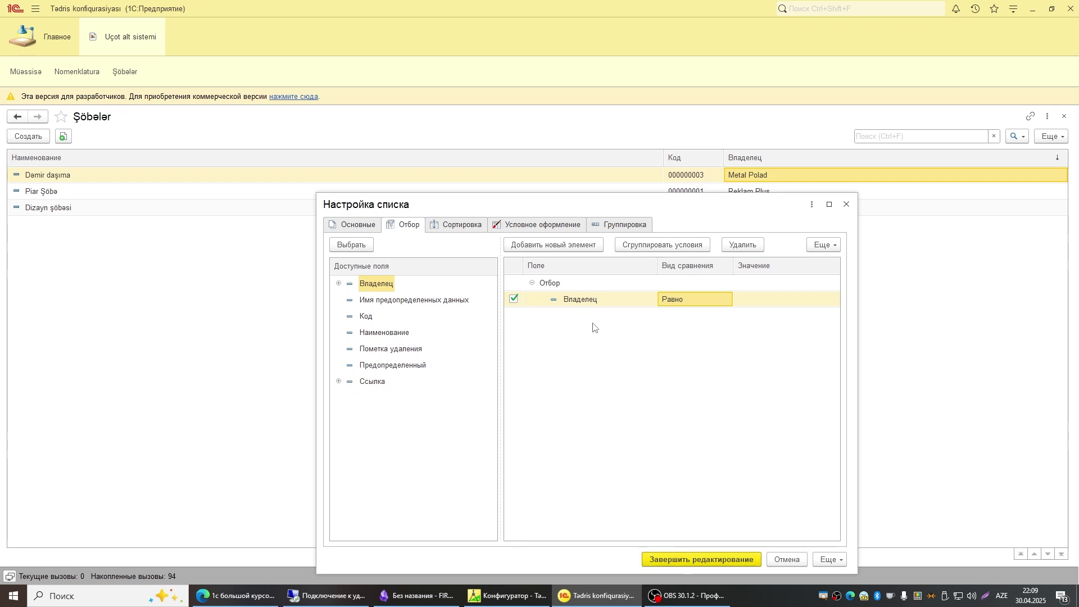
click(713, 560)
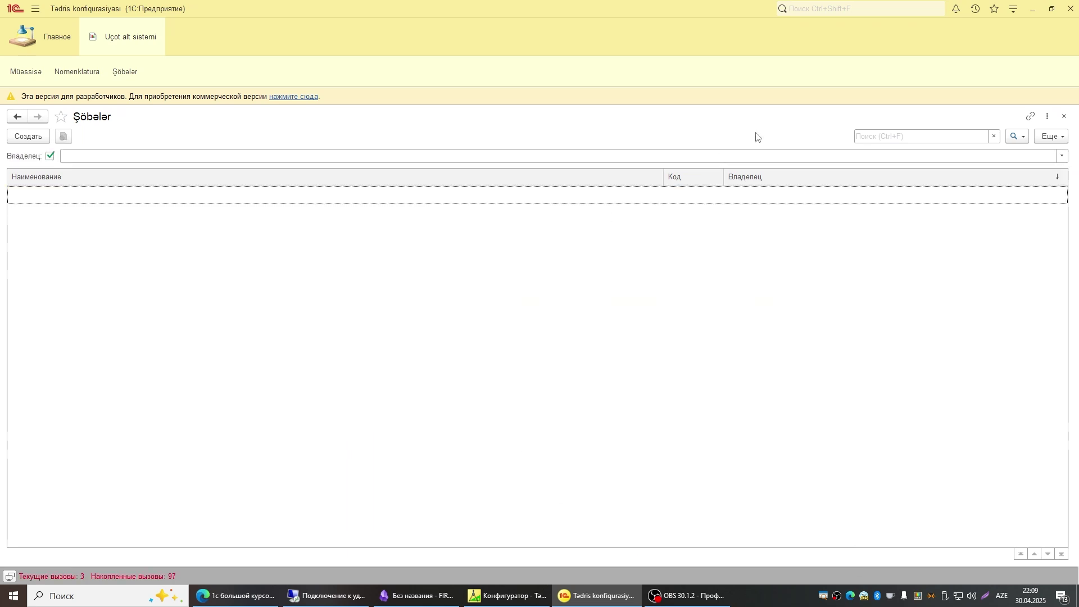
Set the list's Владелец filter to Metal Polad and review the matching department and its owner
click(79, 155)
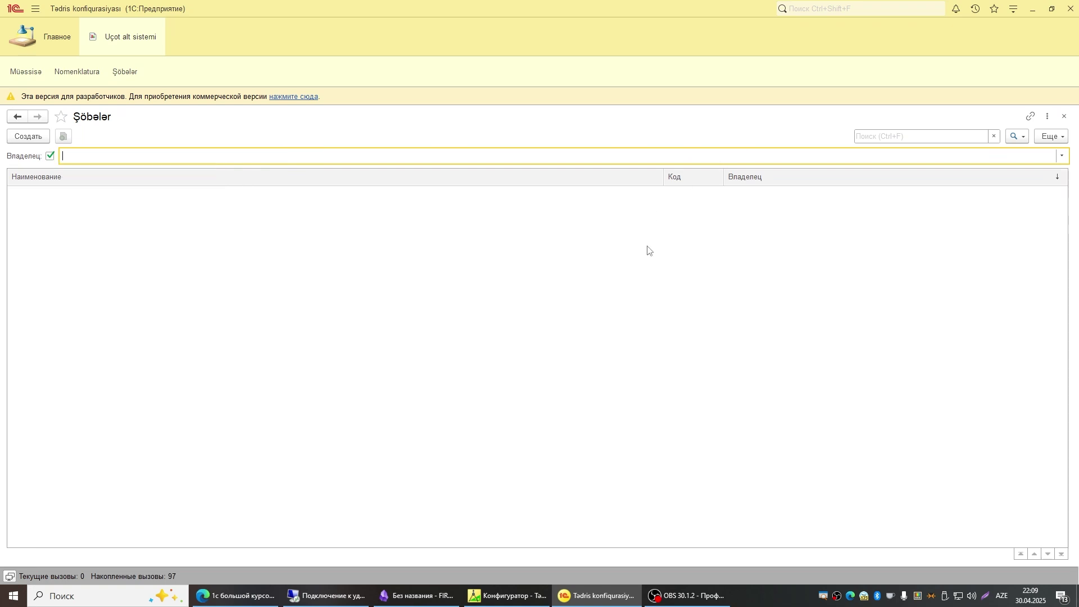
click(1061, 157)
click(113, 220)
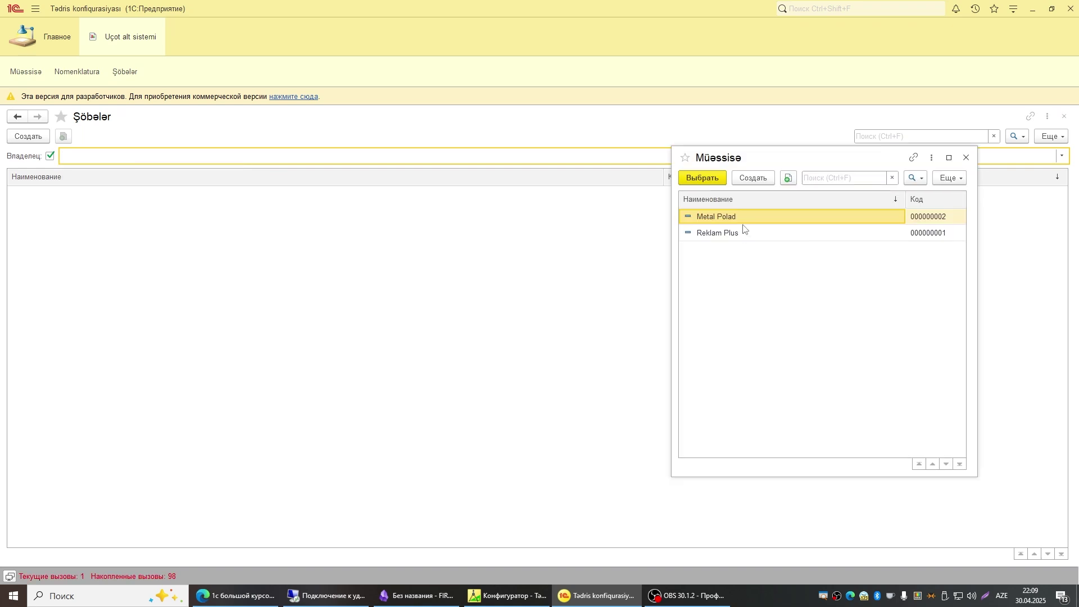
double_click(738, 221)
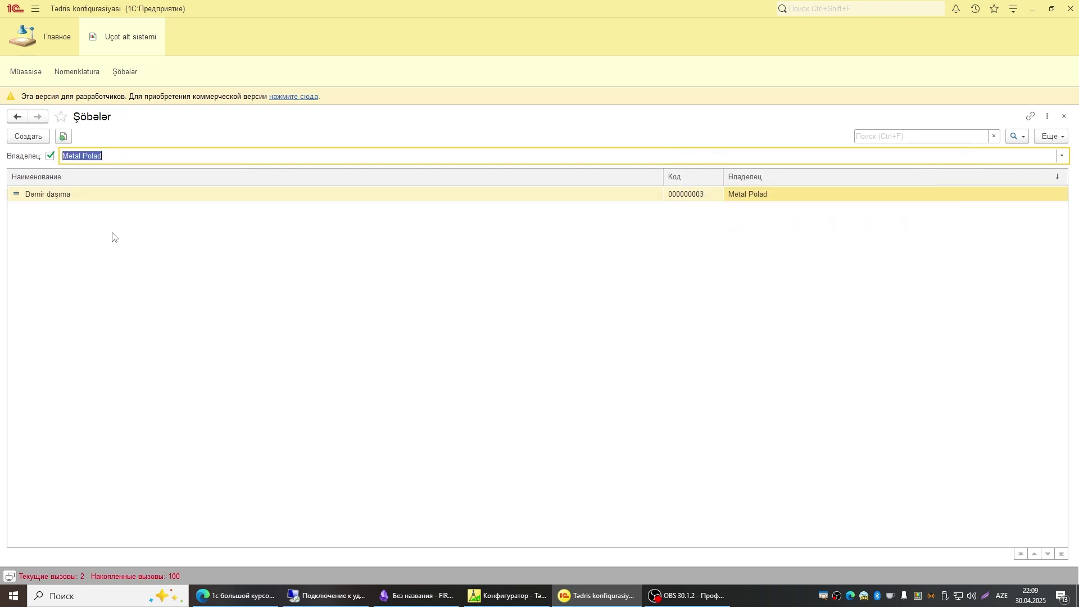
click(136, 197)
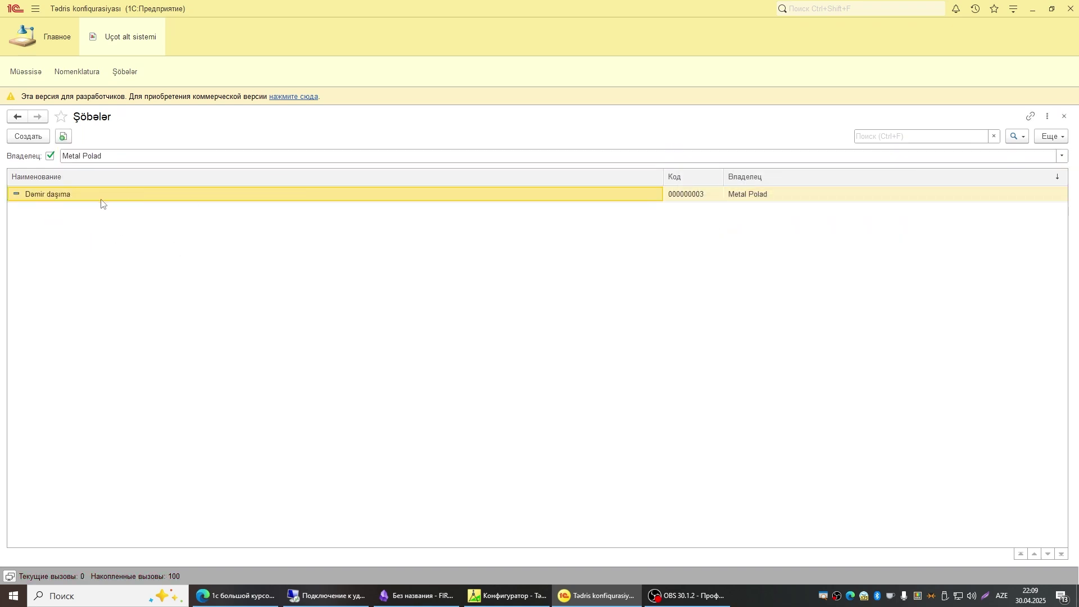
click(807, 196)
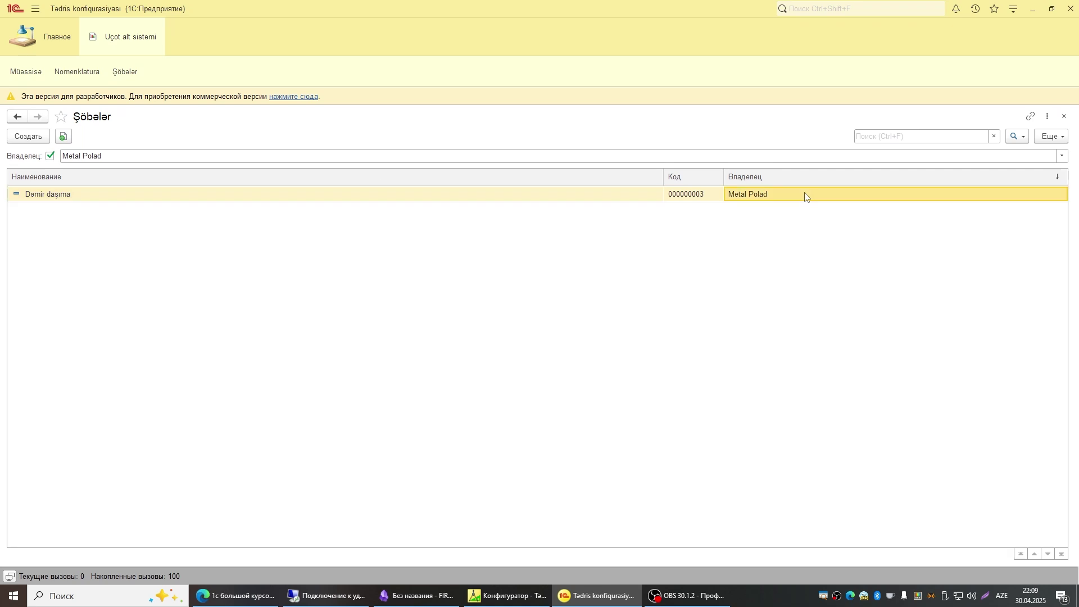
click(96, 199)
Switch the Владелец filter to Reklam Plus and compare the departments with Shobe's owner list in the Configurator
click(1062, 156)
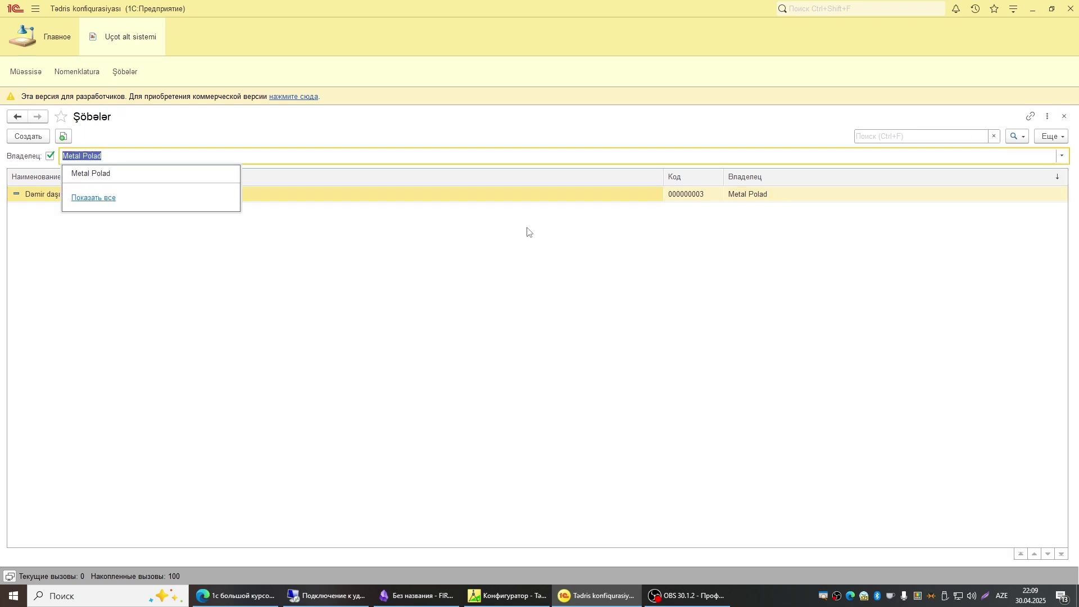
click(94, 198)
double_click(709, 233)
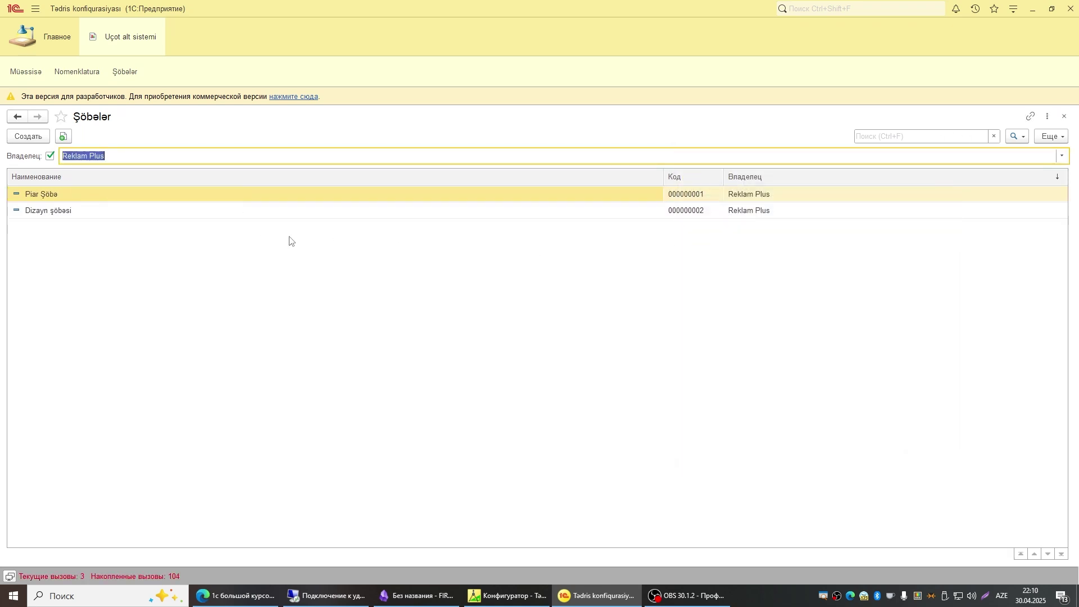
click(135, 210)
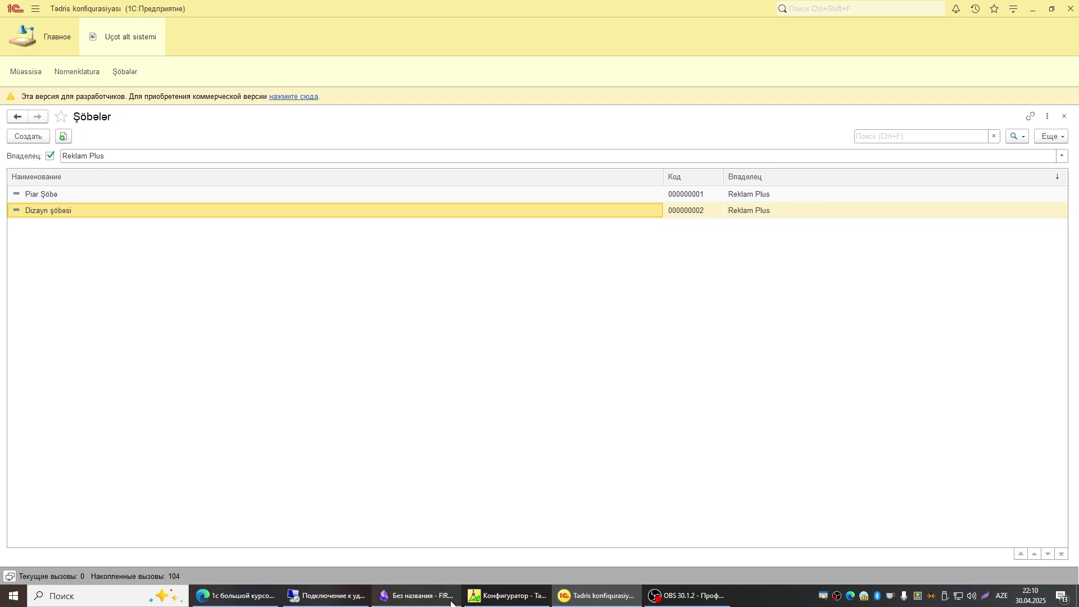
click(506, 596)
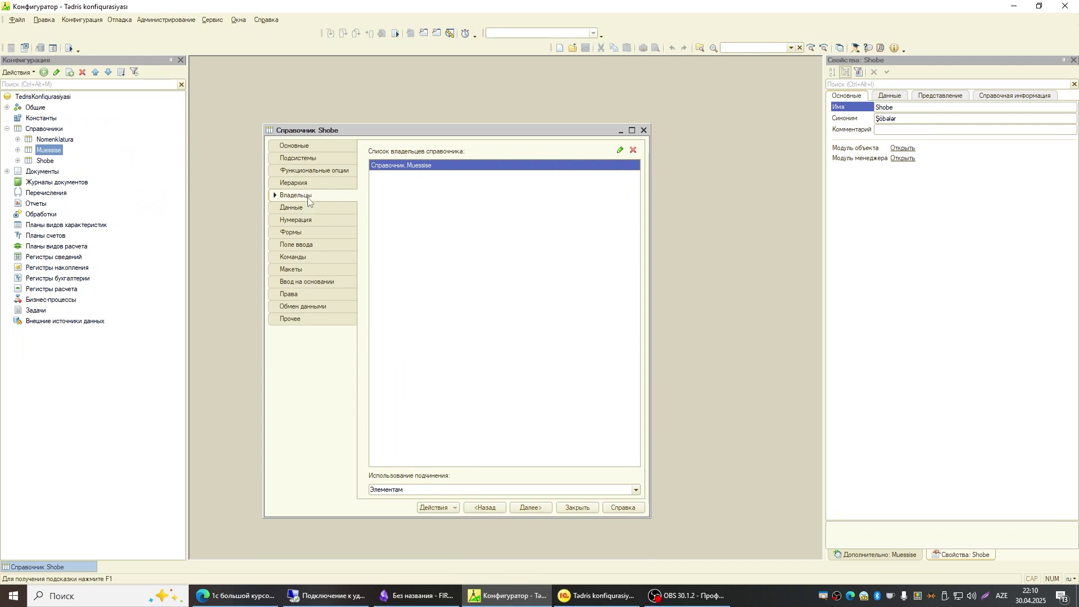
click(591, 597)
Turn off the Владелец filter in 1C:Enterprise, then close and reopen the Şöbələr list
click(50, 156)
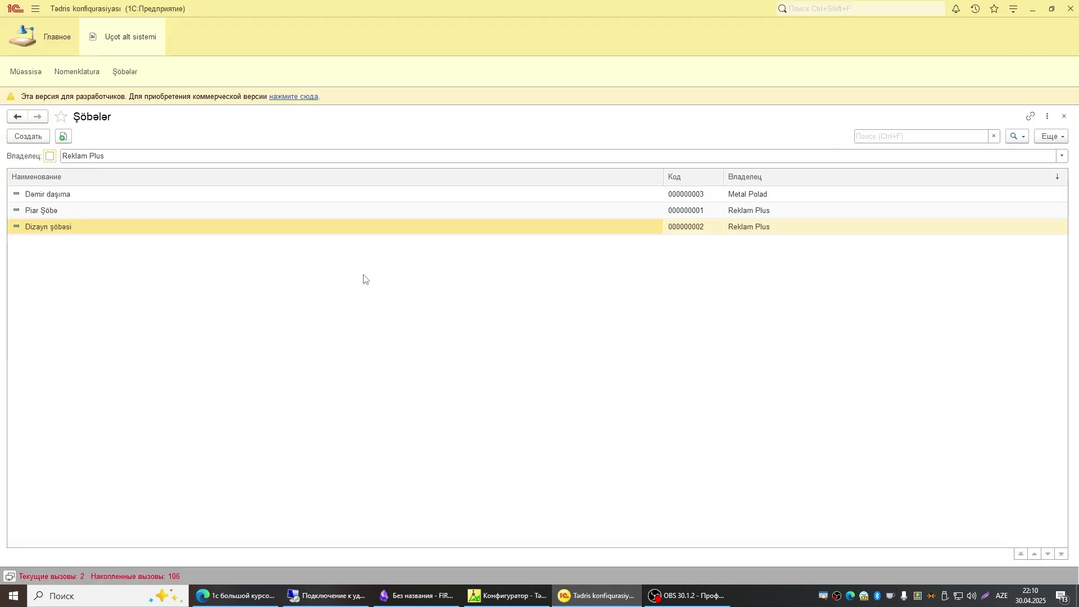
key(Escape)
click(113, 42)
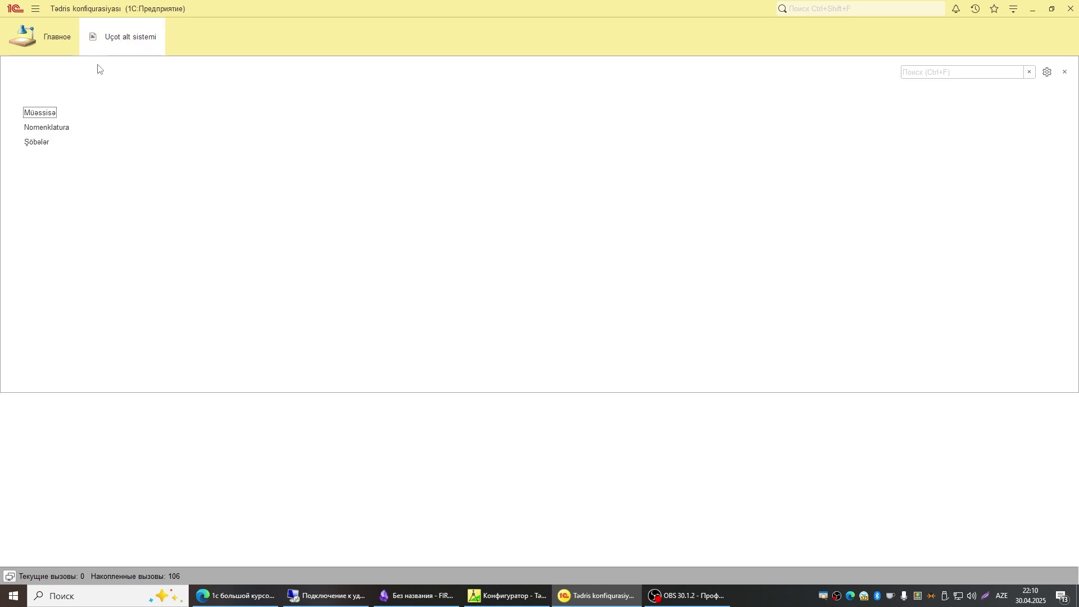
click(112, 43)
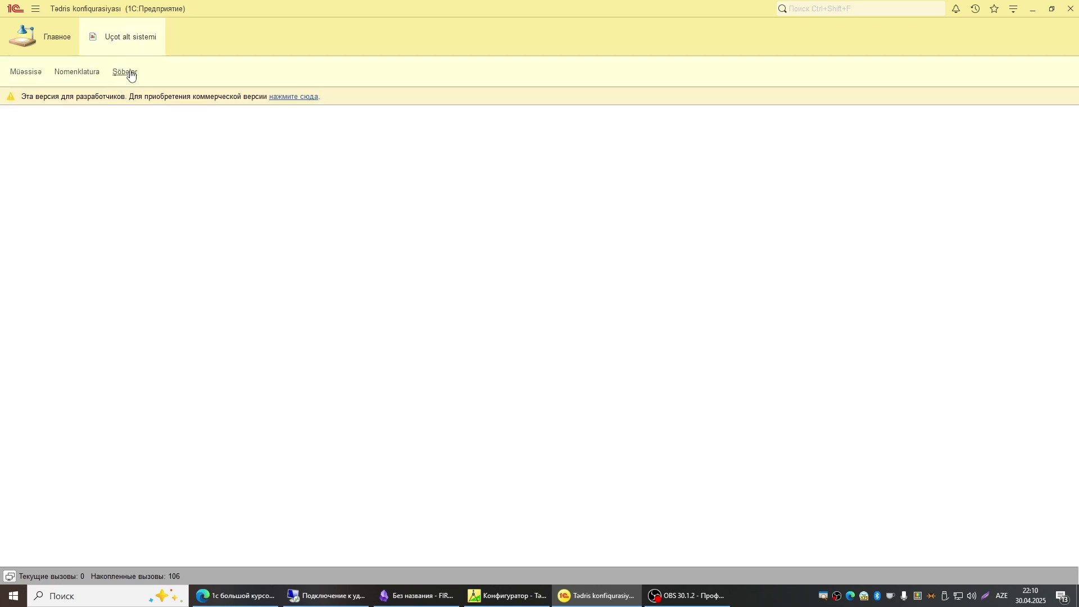
click(125, 72)
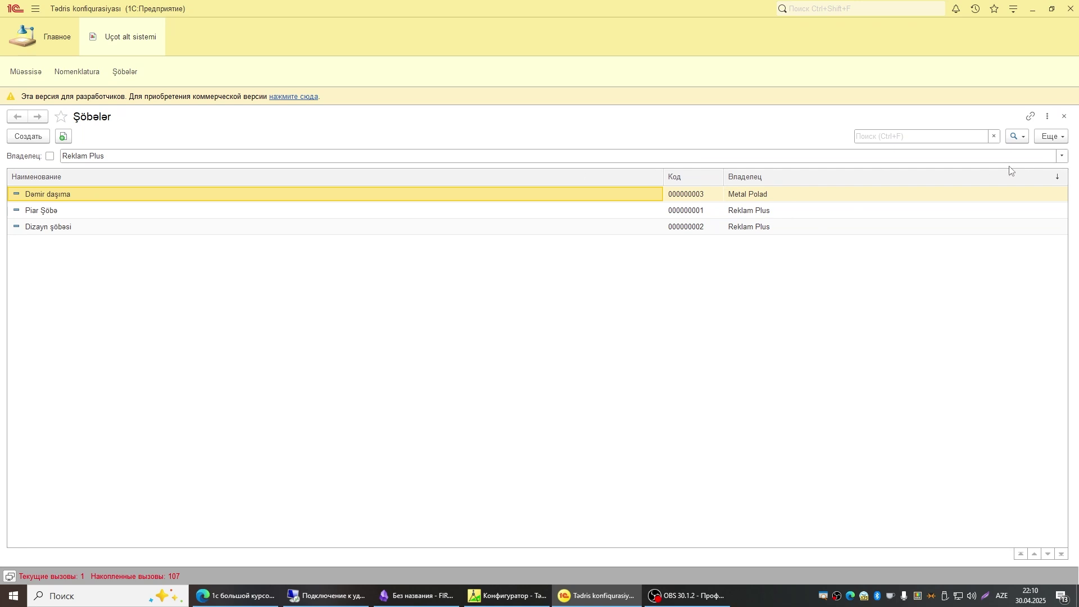
Filter the reopened Şöbələr list by the owner Metal Polad, followed by Reklam Plus
click(1062, 156)
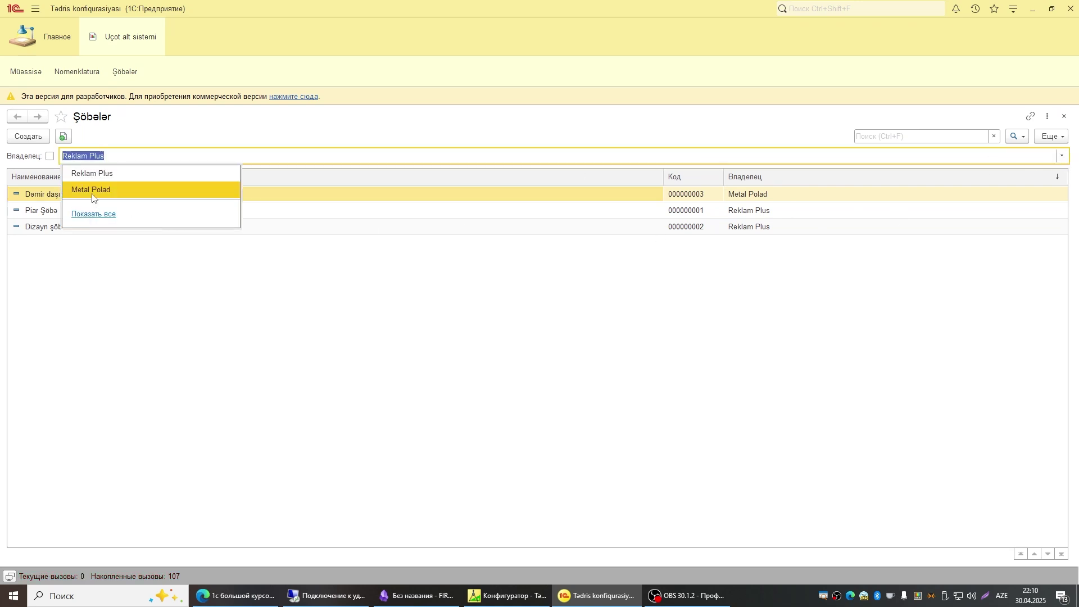
click(94, 190)
click(172, 197)
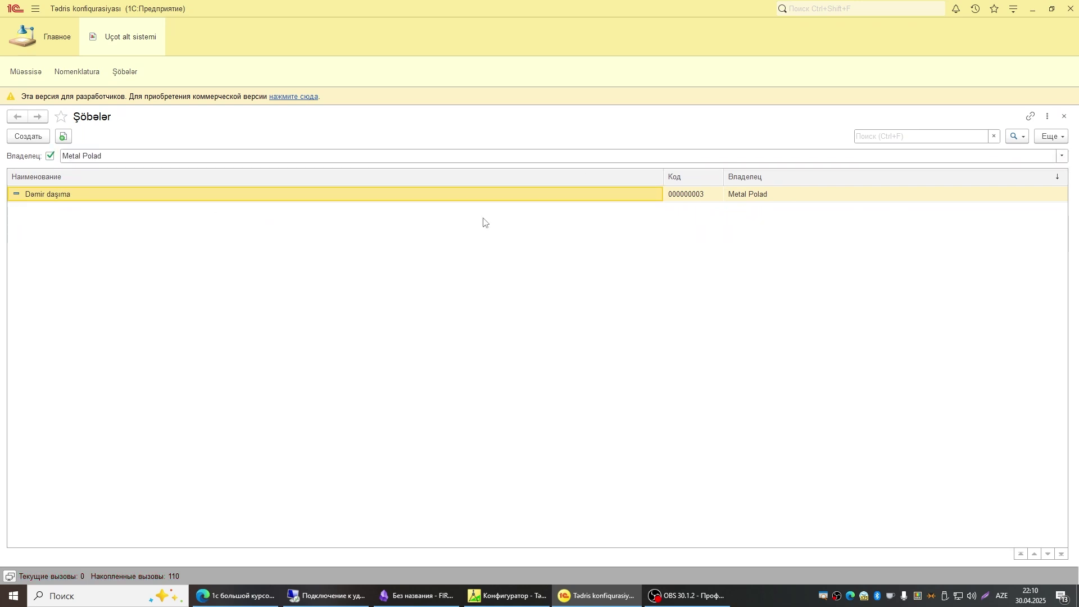
click(1061, 156)
click(122, 184)
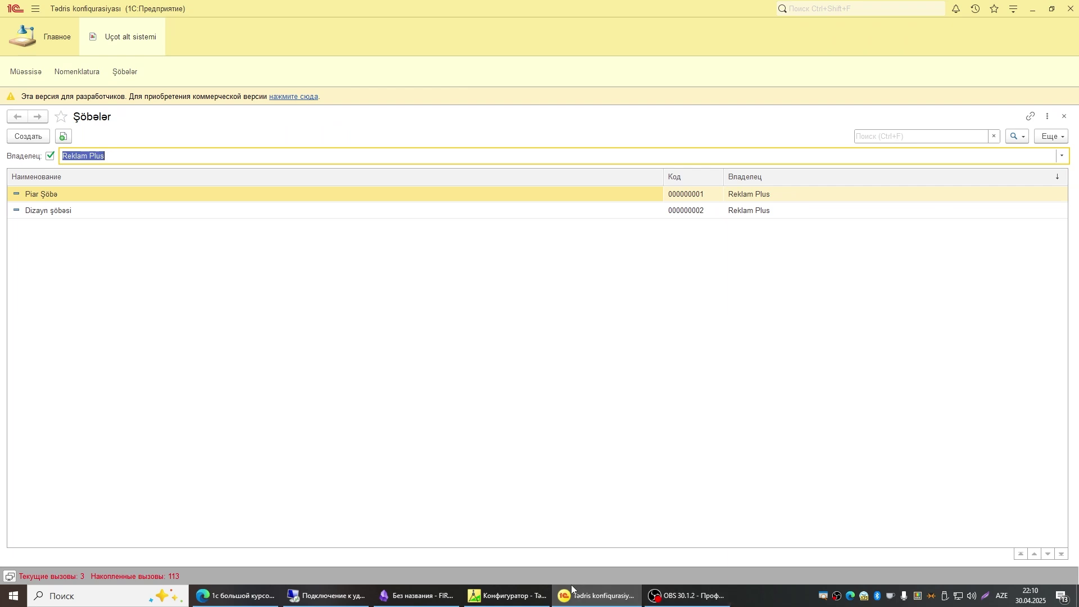
Close the Shobe catalog editor in the Configurator and check the UchotAltSistemi subsystem under Общие
click(506, 596)
click(582, 509)
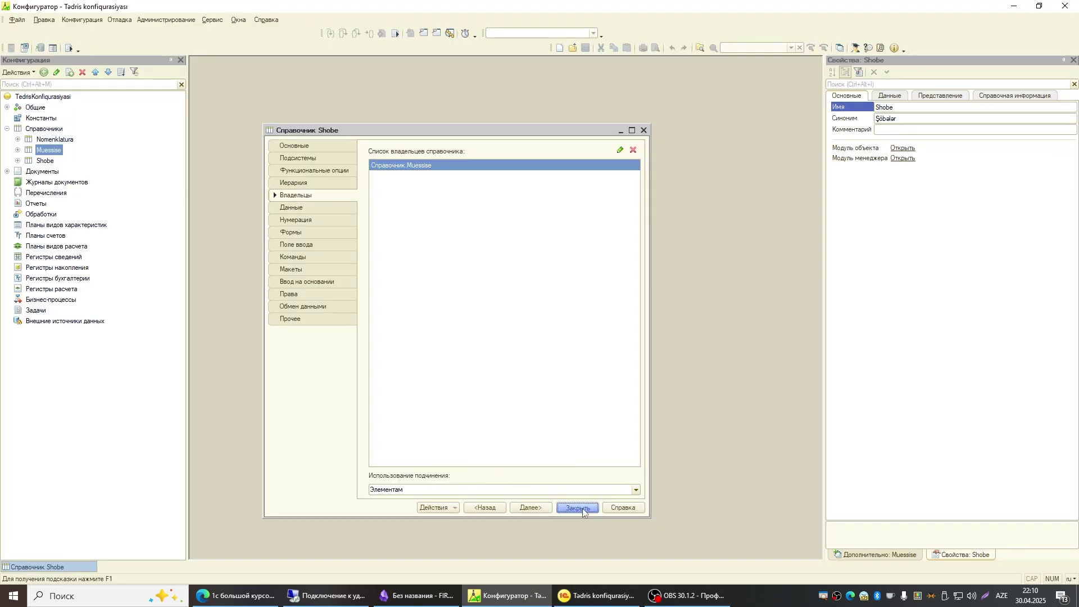
click(6, 108)
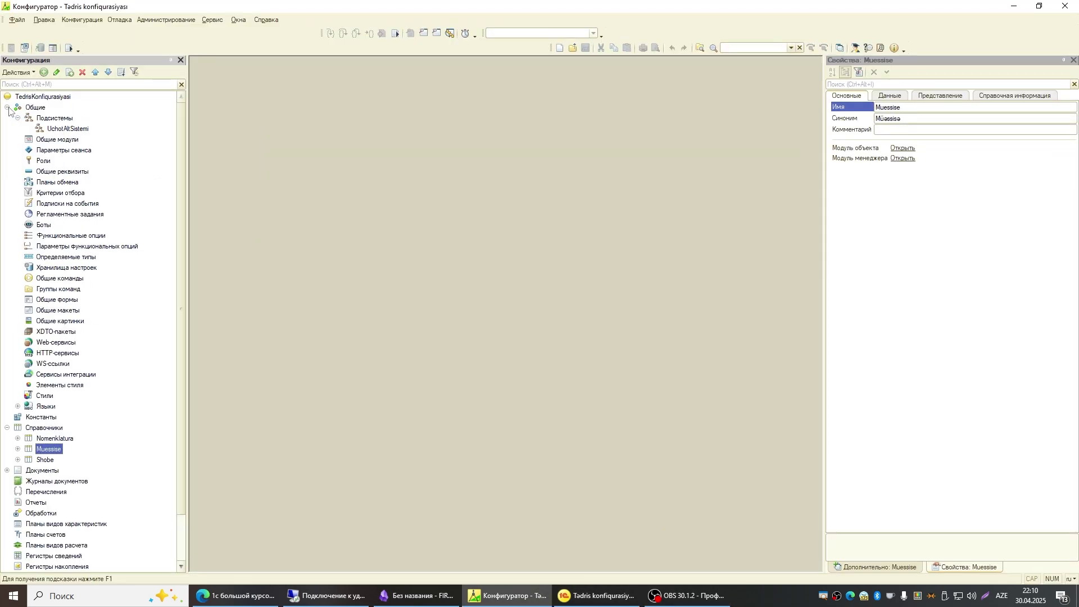
click(68, 128)
click(7, 107)
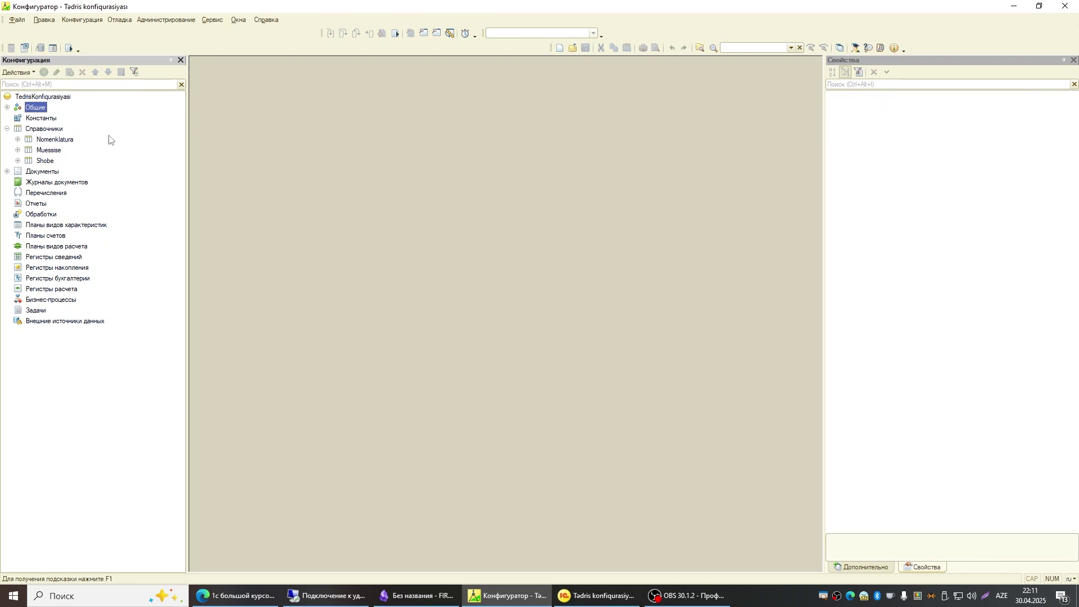
Review the Nomenklatura and Muessise catalogs in the configuration tree and open the Nomenklatura catalog editor
click(53, 141)
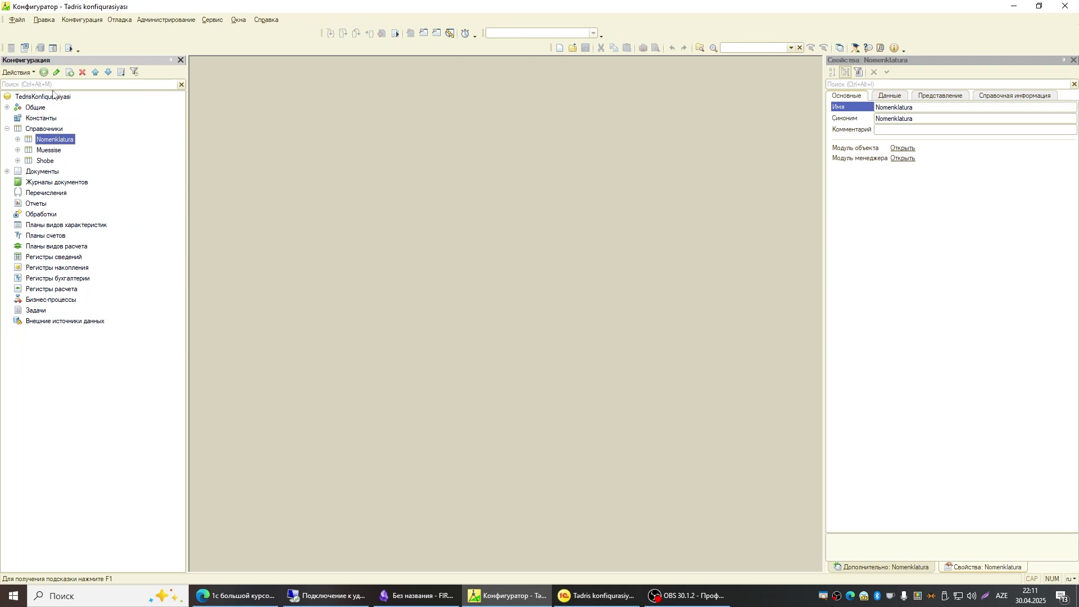
click(54, 152)
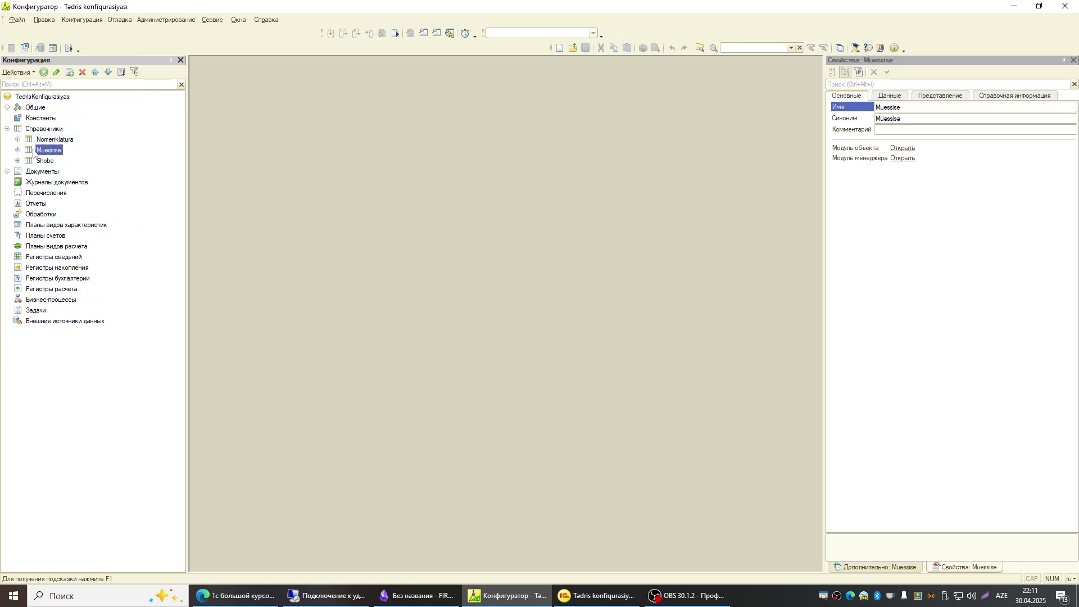
click(49, 143)
click(596, 596)
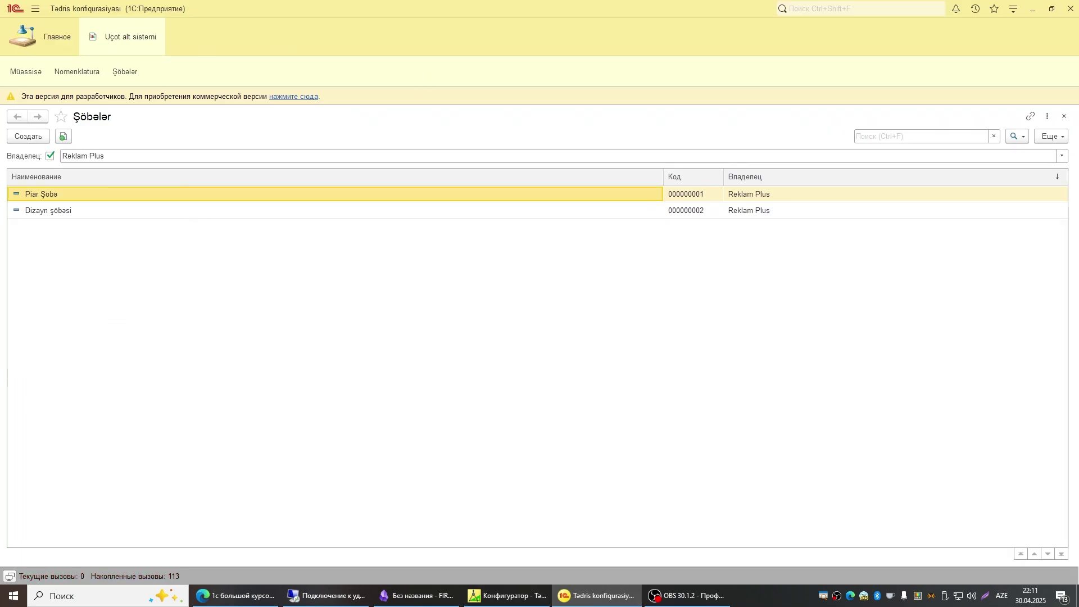
click(508, 595)
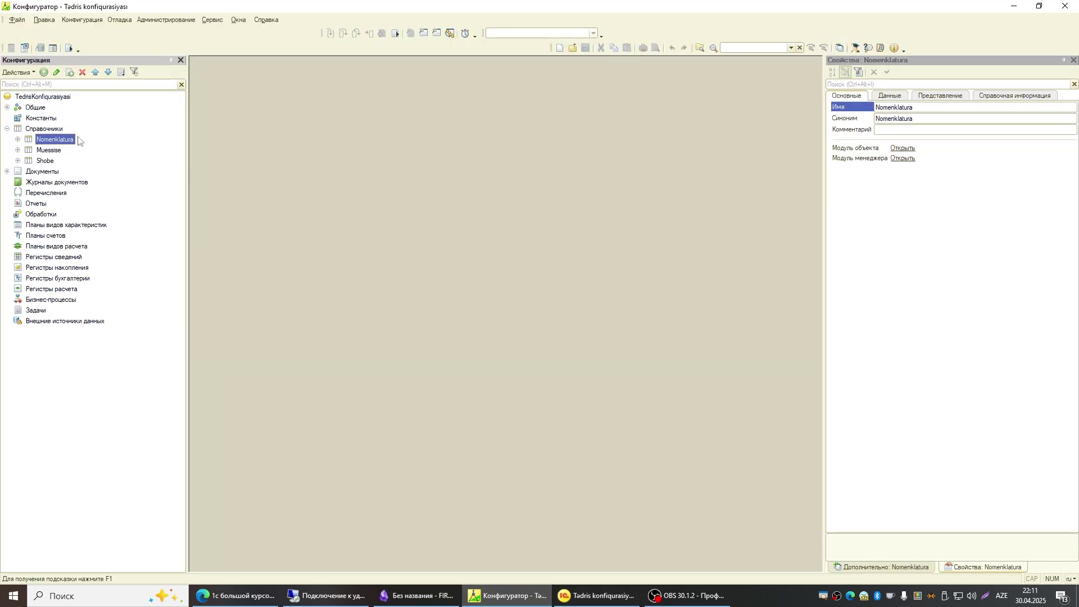
click(50, 130)
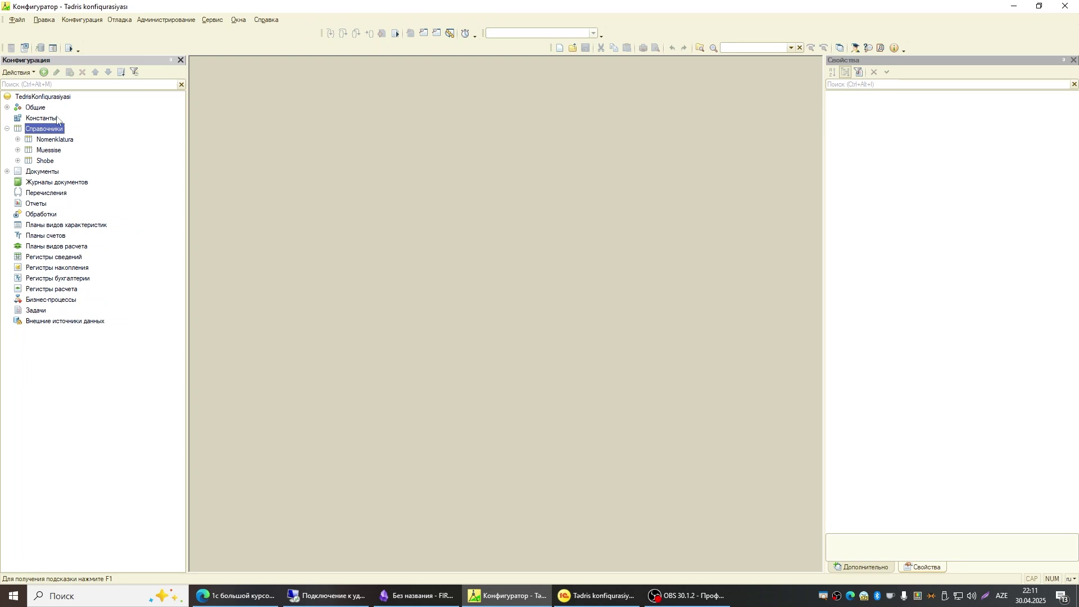
double_click(63, 139)
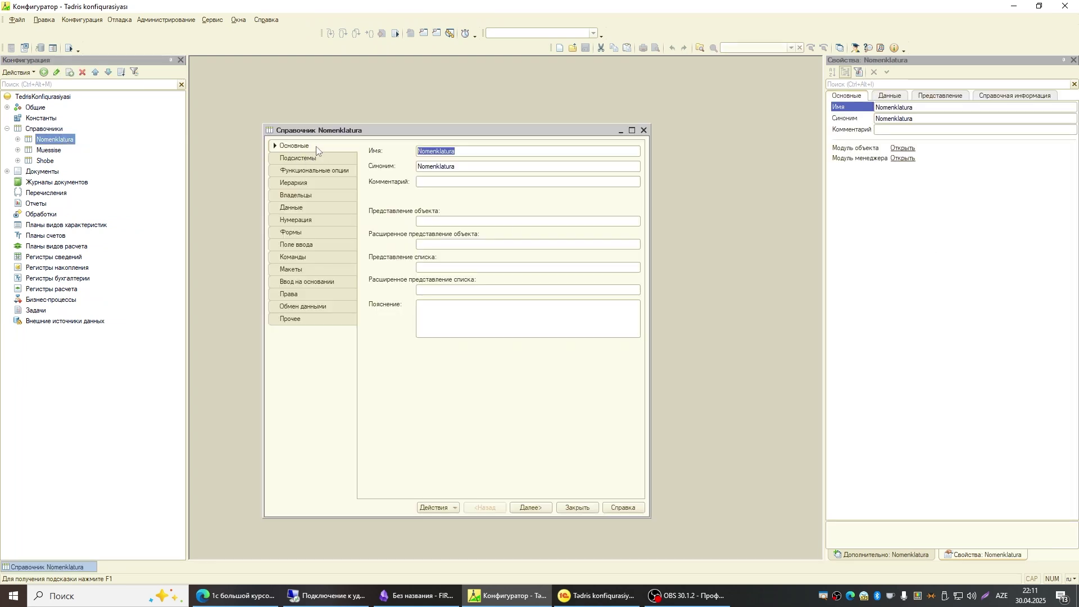
Review the Nomenklatura catalog's subsystems, hierarchy, owners, data and numbering settings in its editor
click(297, 159)
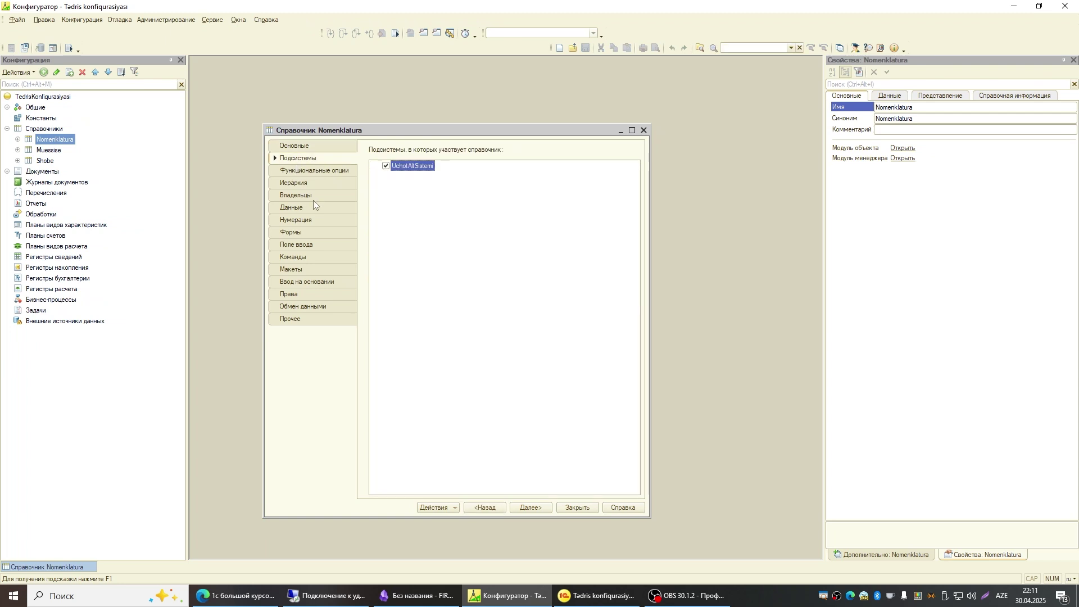
click(311, 184)
click(285, 196)
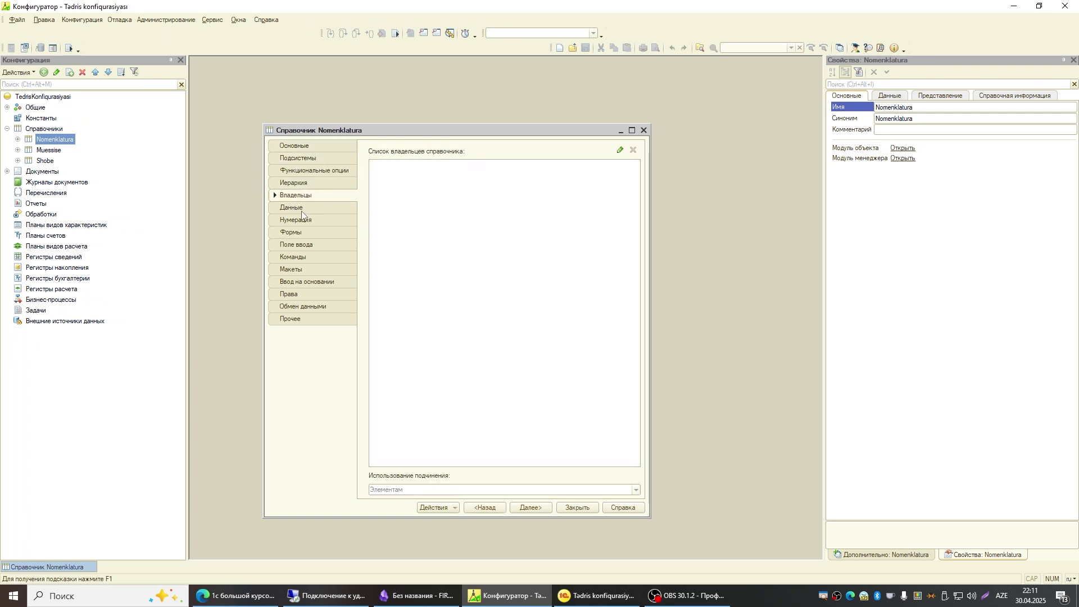
click(301, 208)
click(471, 368)
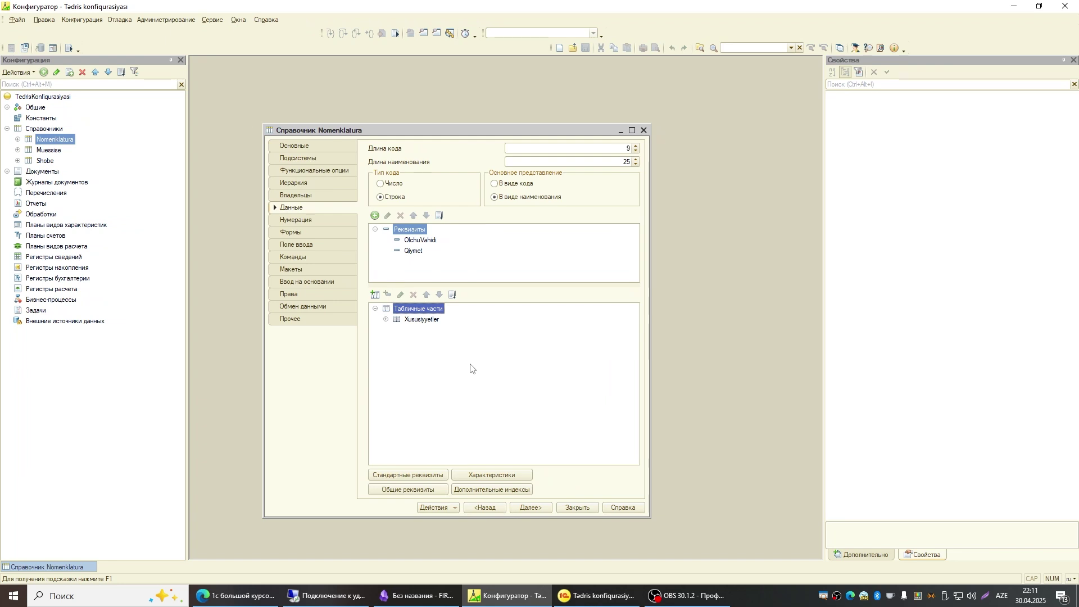
click(302, 220)
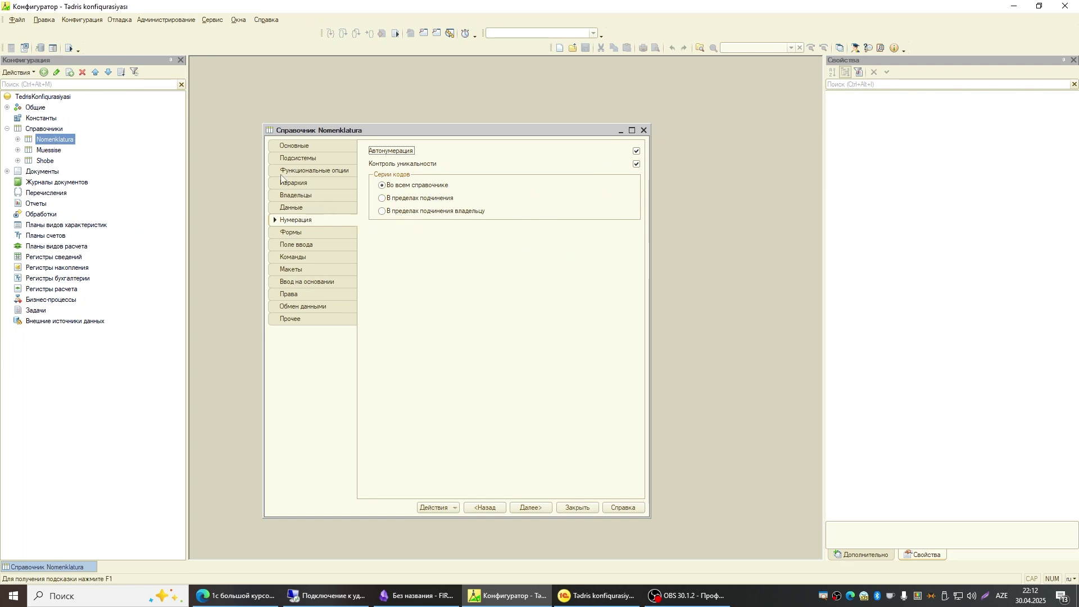
click(303, 208)
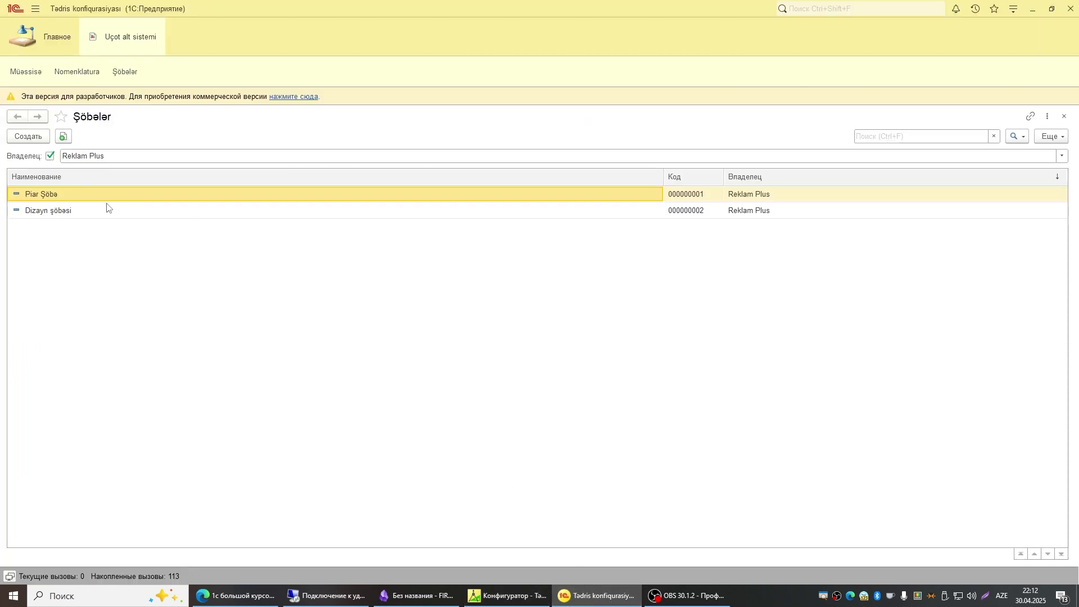
Switch to 1C:Enterprise, inspect the code, name and owner fields of the Dizayn şöbəsi department, and close its card
double_click(86, 209)
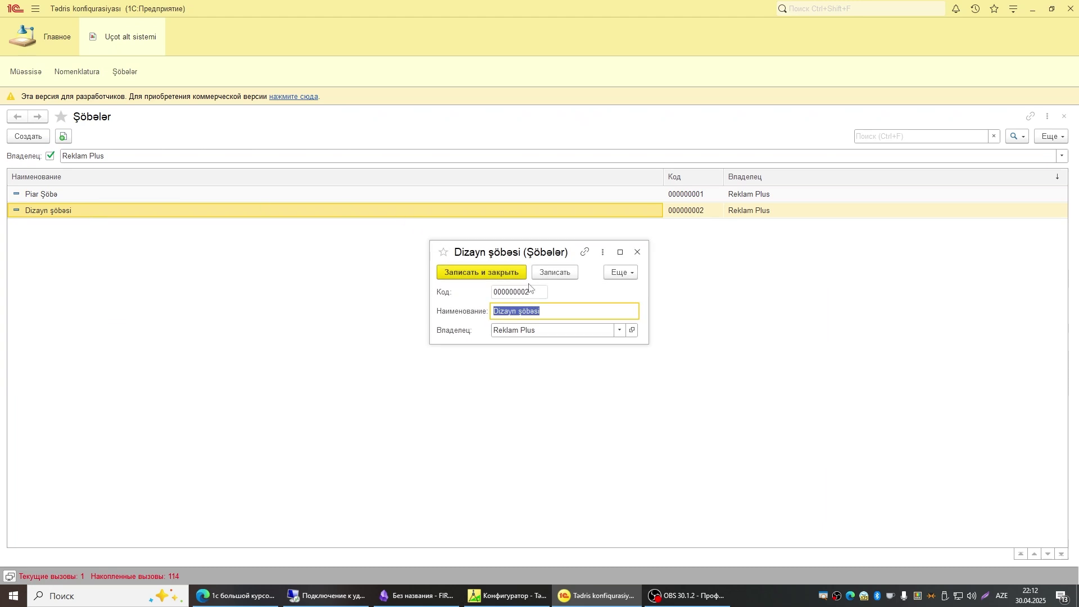
double_click(494, 297)
click(526, 315)
click(526, 330)
click(524, 292)
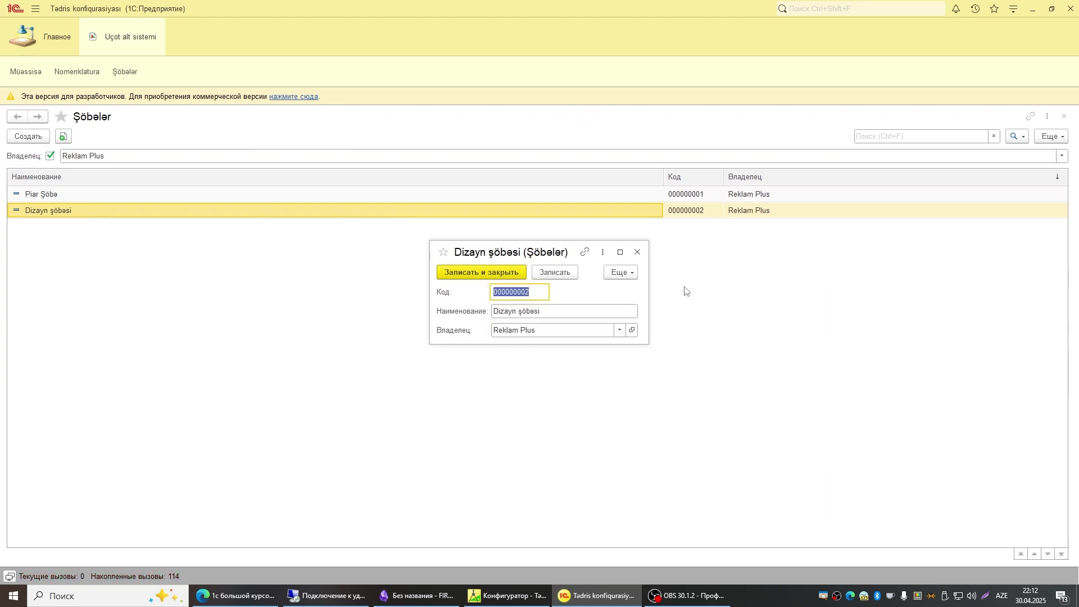
click(637, 253)
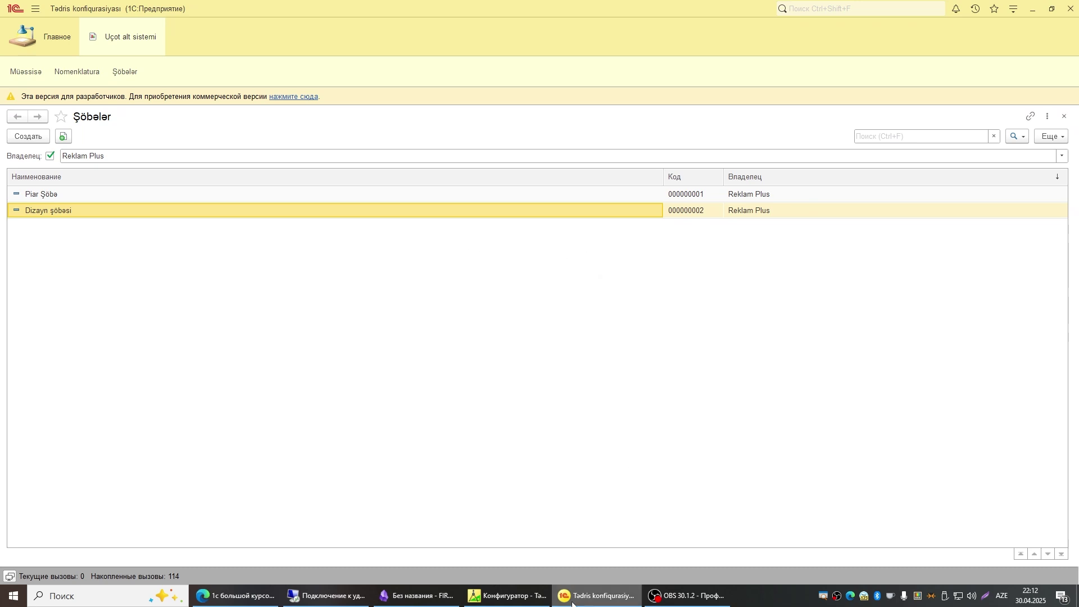
Switch to the Configurator and turn off Автонумерация and Контроль уникальности in the Nomenklatura catalog's numbering settings
click(537, 599)
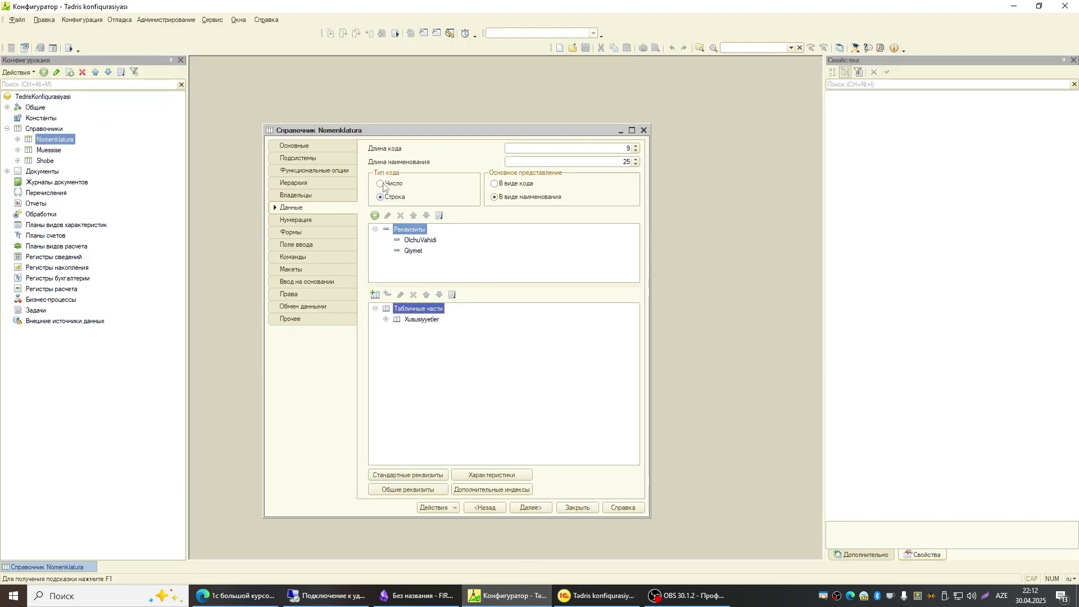
click(299, 221)
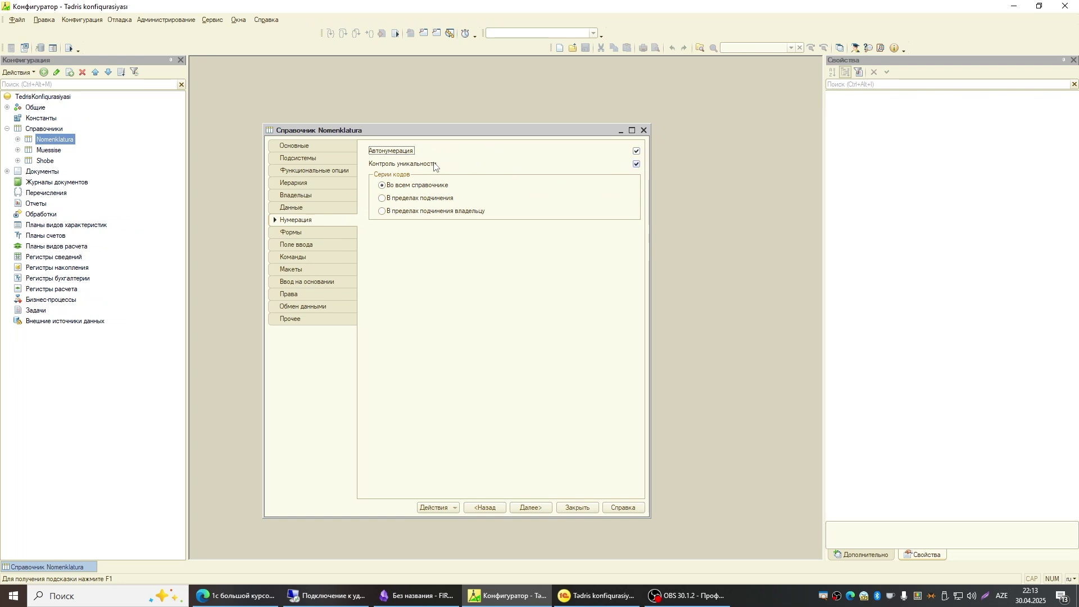
click(637, 152)
click(636, 163)
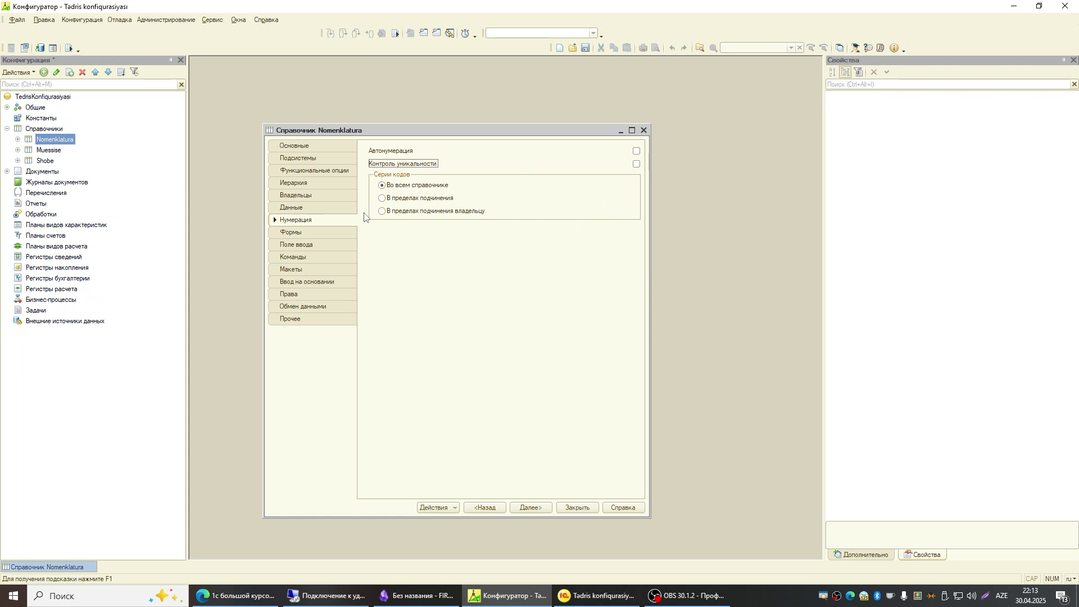
Open the Nomenklatura list in 1C:Enterprise, and select the Nomenklatura catalog in the Configurator's configuration tree
click(596, 596)
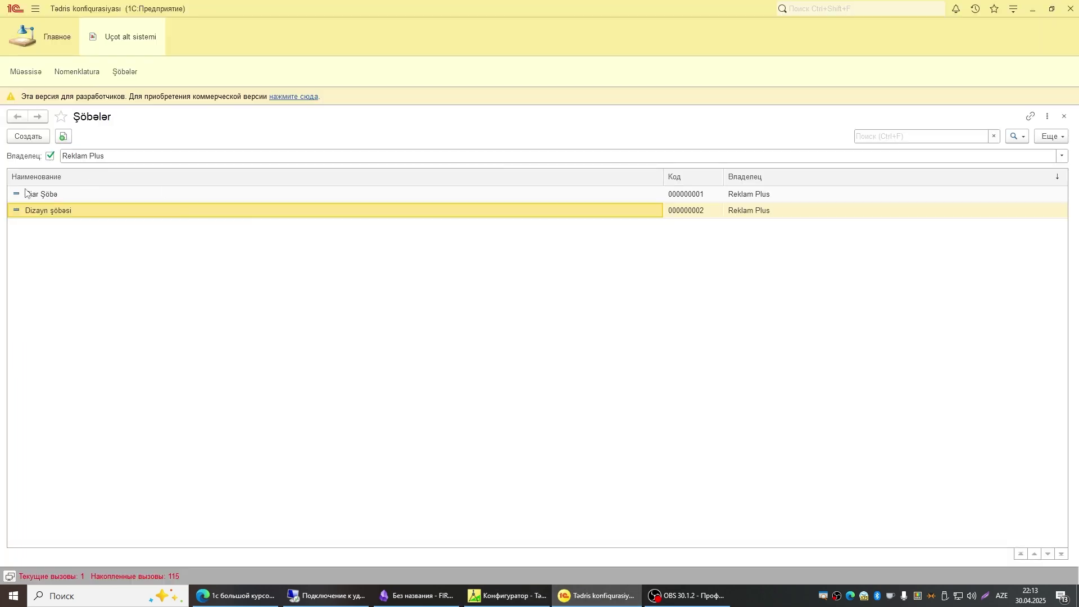
click(54, 75)
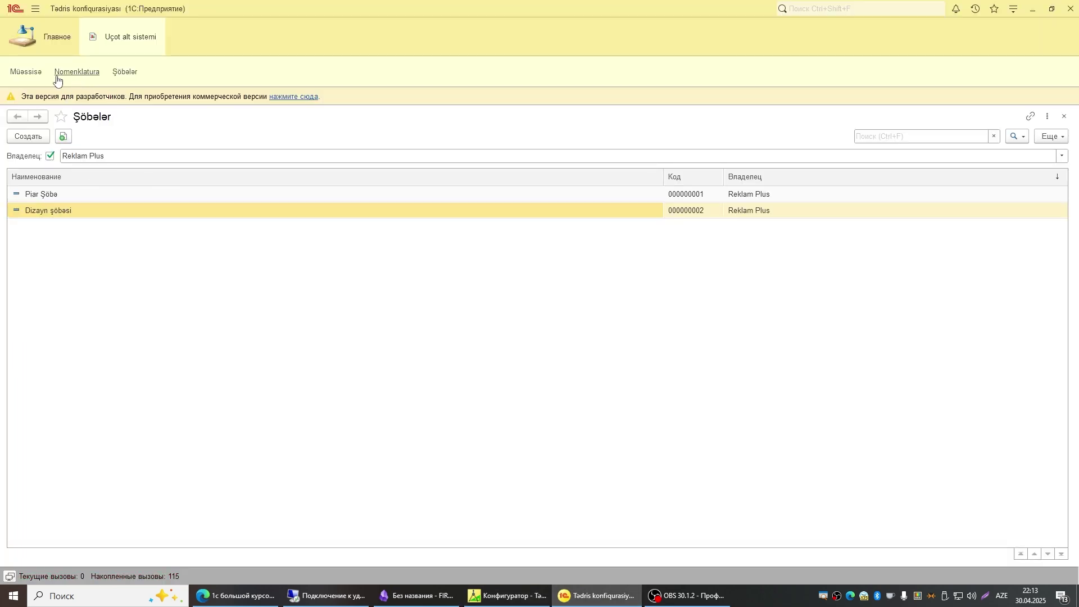
click(583, 600)
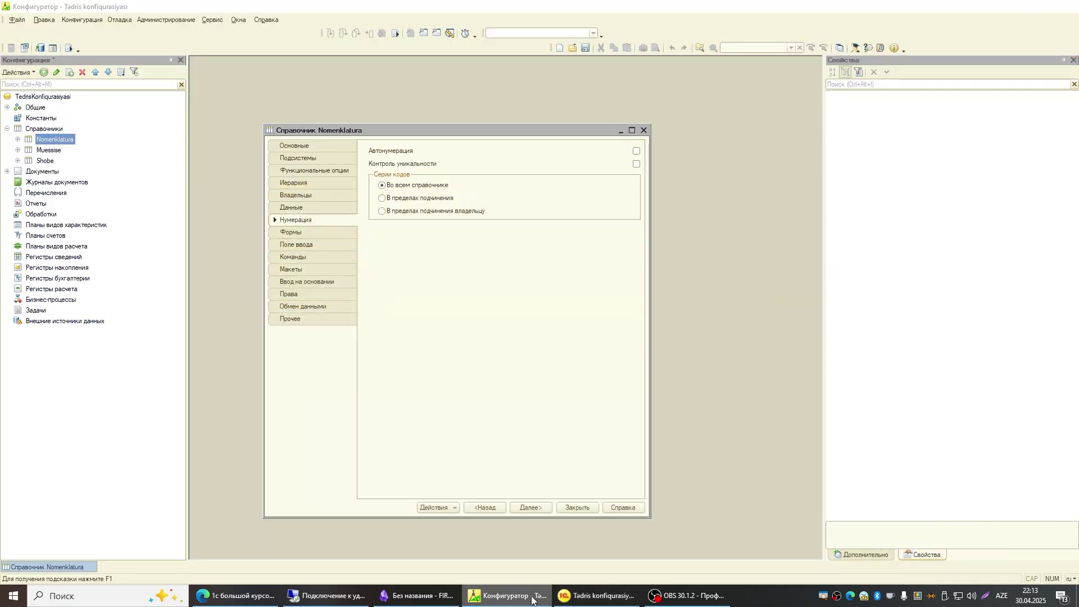
click(530, 598)
click(530, 597)
drag(363, 130, 286, 117)
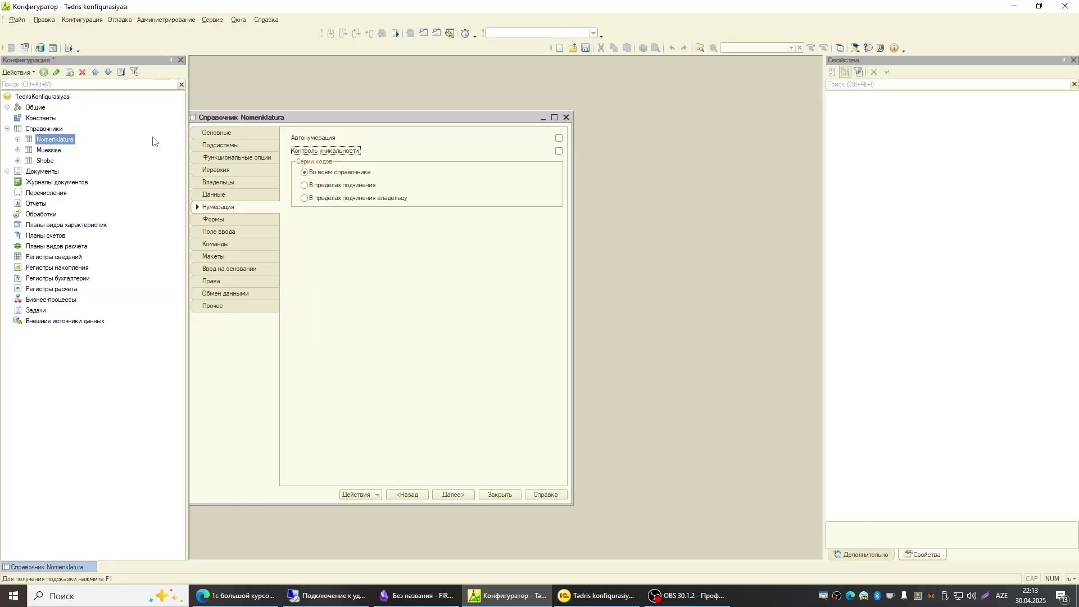
click(67, 140)
drag(368, 117, 501, 153)
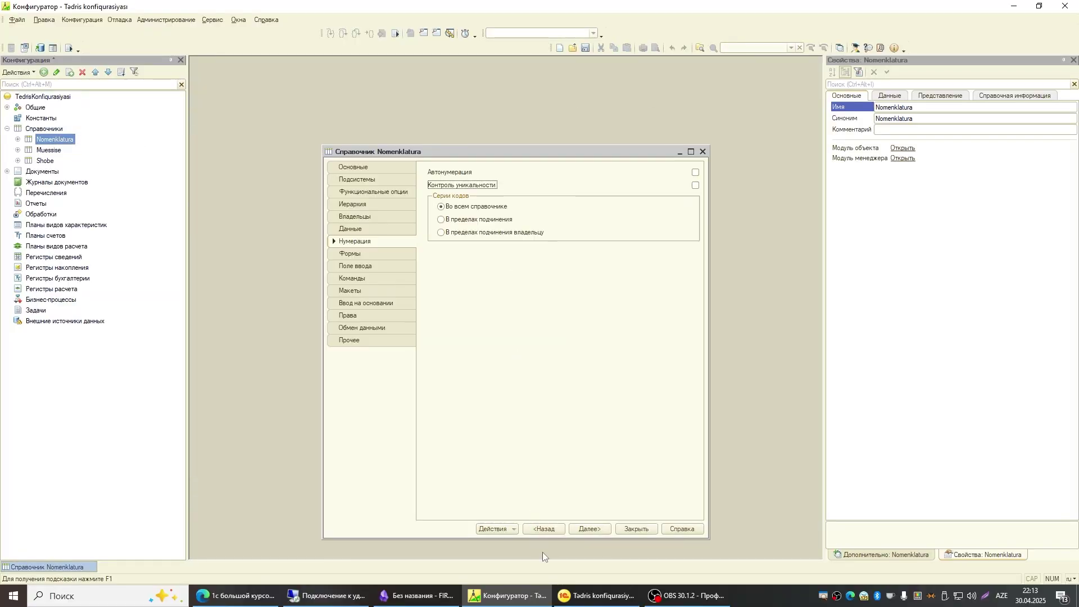
Switch to 1C:Enterprise, view the Şkaf item in the Mebel group of Nomenklatura, and close its card
click(597, 596)
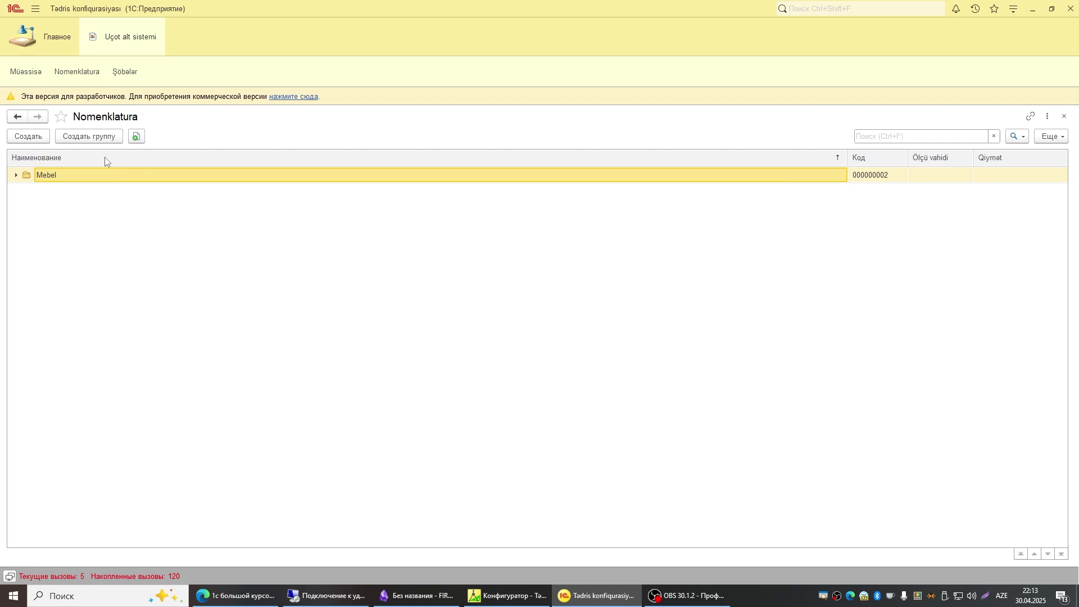
double_click(140, 179)
double_click(103, 190)
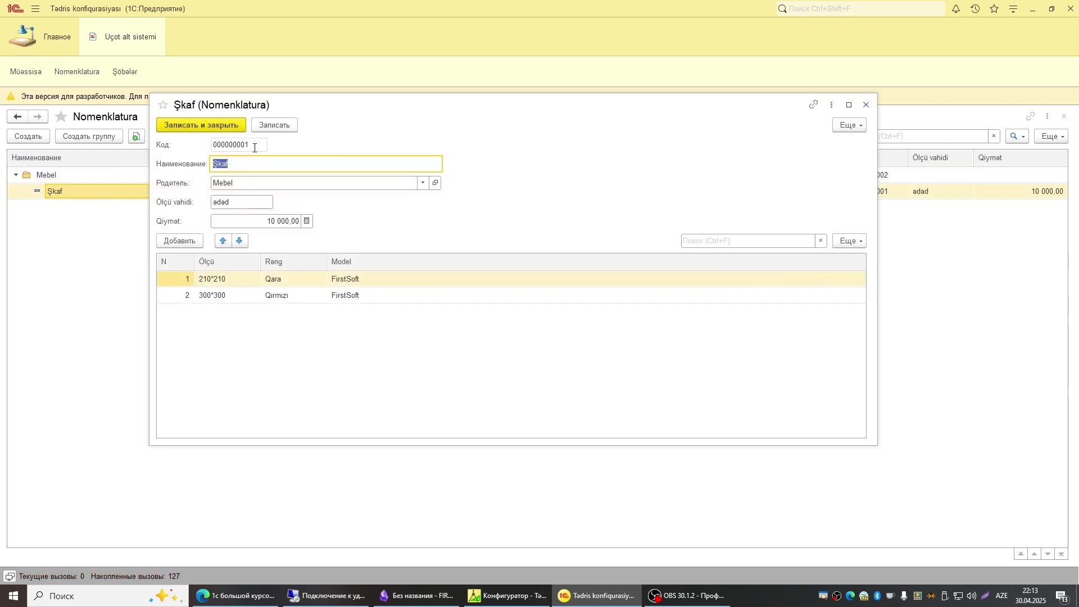
click(866, 105)
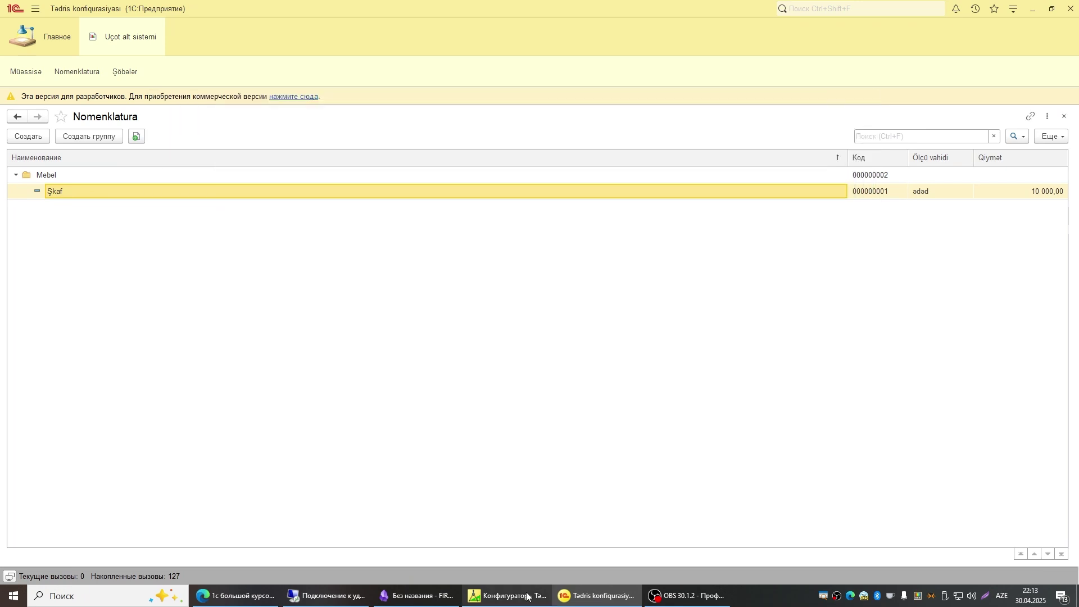
Switch to the Configurator and turn Автонумерация and Контроль уникальности on for the Nomenklatura catalog
click(506, 596)
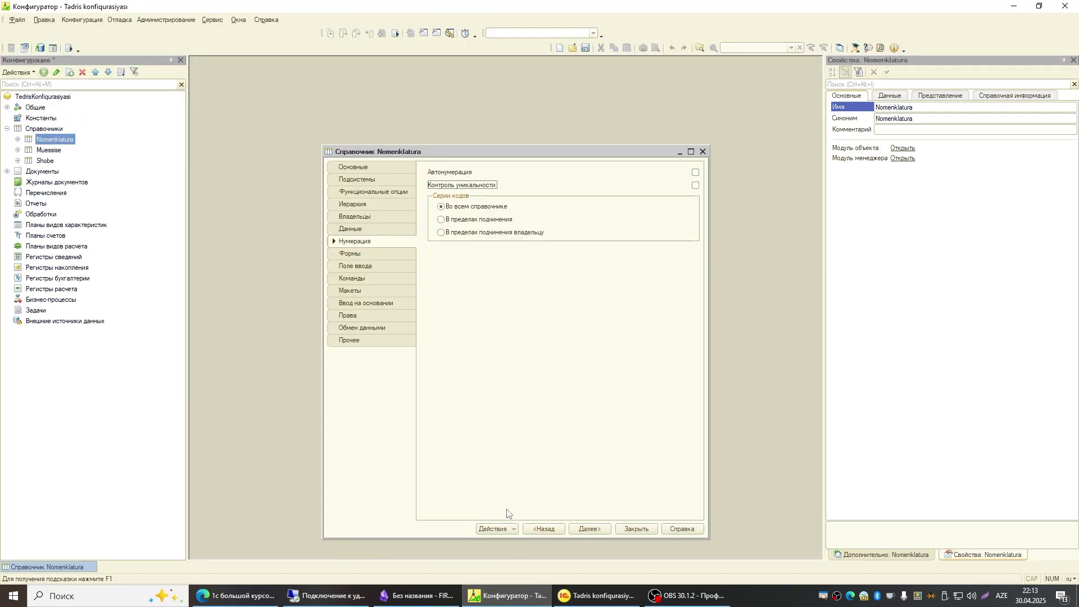
click(695, 173)
click(695, 186)
drag(636, 153, 582, 151)
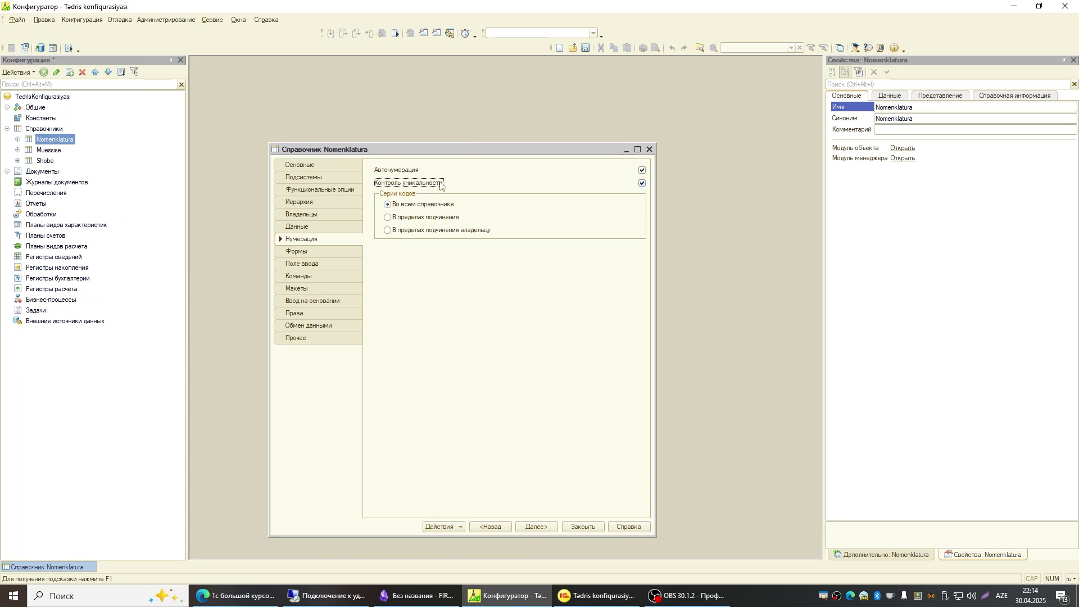
drag(467, 148, 446, 136)
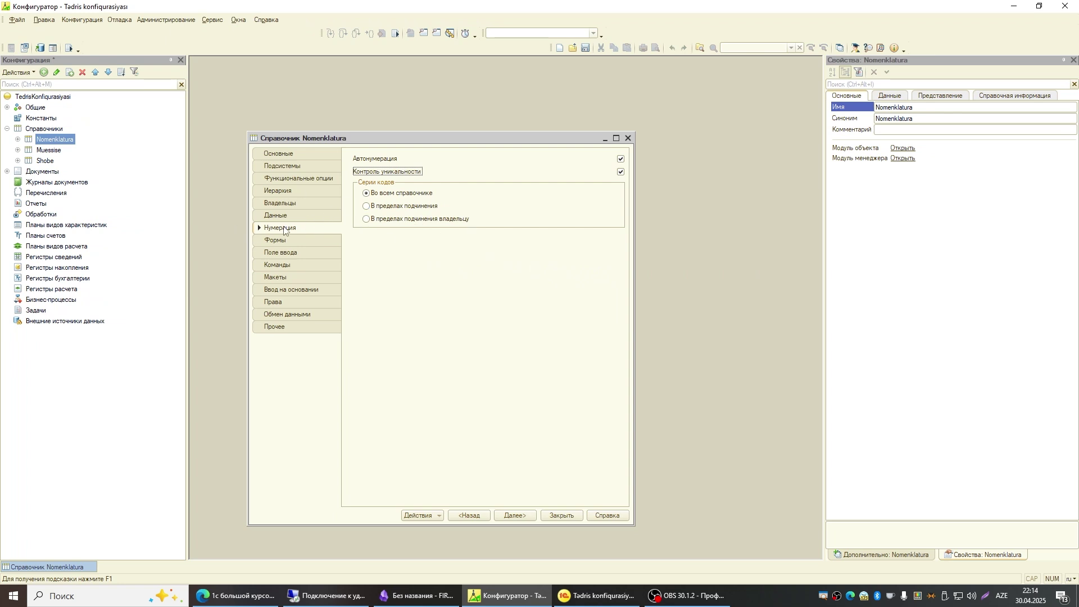
Select the Справочники branch and examine the form assignments of the Nomenklatura catalog, starting with the item form
click(47, 131)
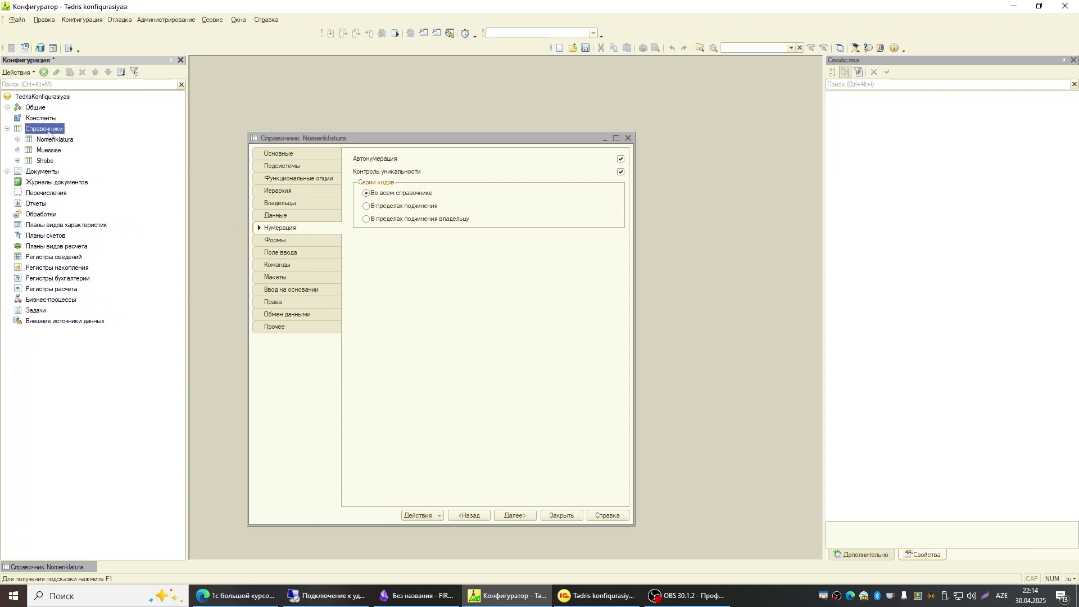
click(280, 242)
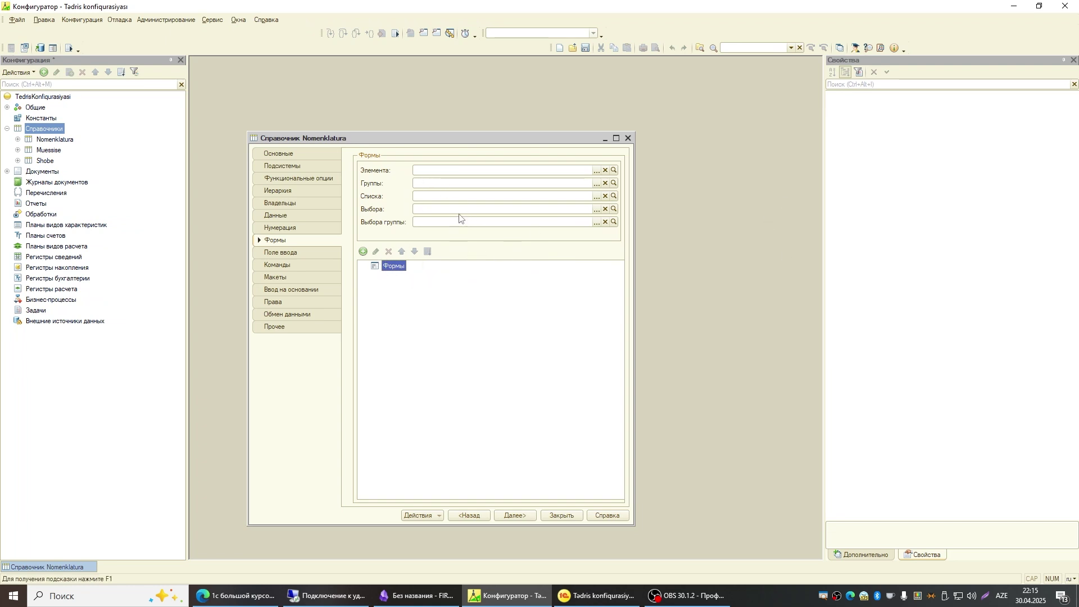
click(450, 170)
Switch to 1C:Enterprise, examine the form layout of the Şkaf item, and close it
click(585, 597)
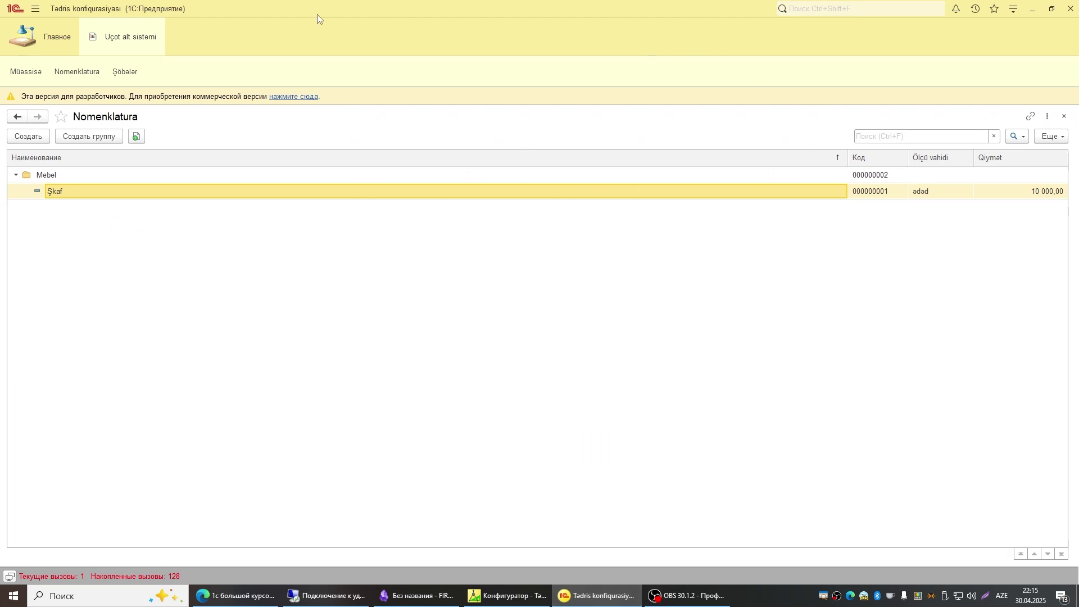
double_click(167, 193)
drag(495, 121, 581, 136)
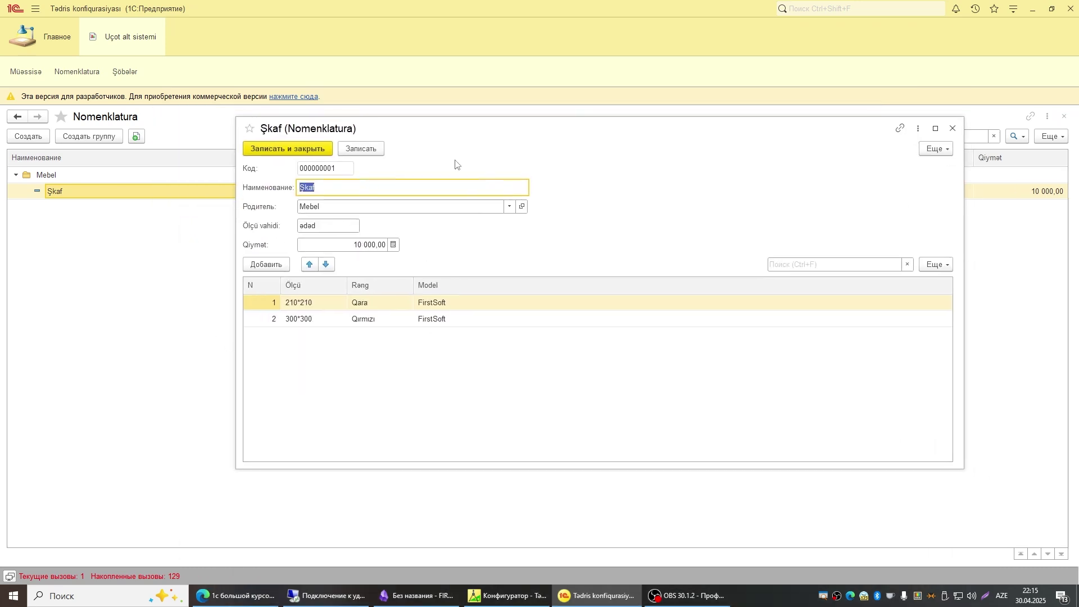
click(952, 128)
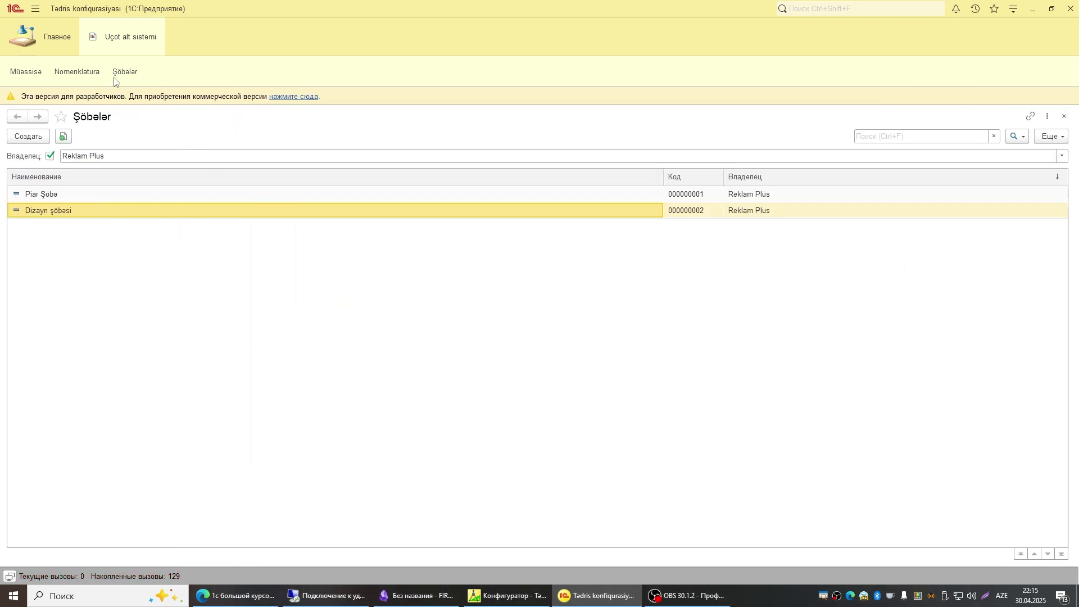
Reopen the Nomenklatura list, expand the Mebel group, and check the Şkaf item's Родитель field before closing its card
click(85, 74)
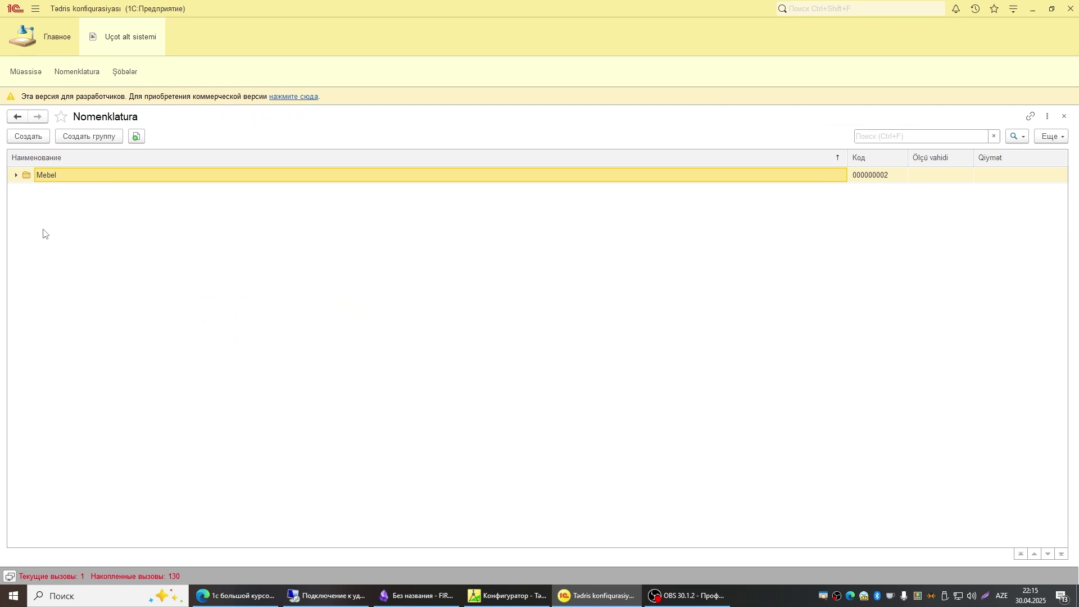
click(16, 174)
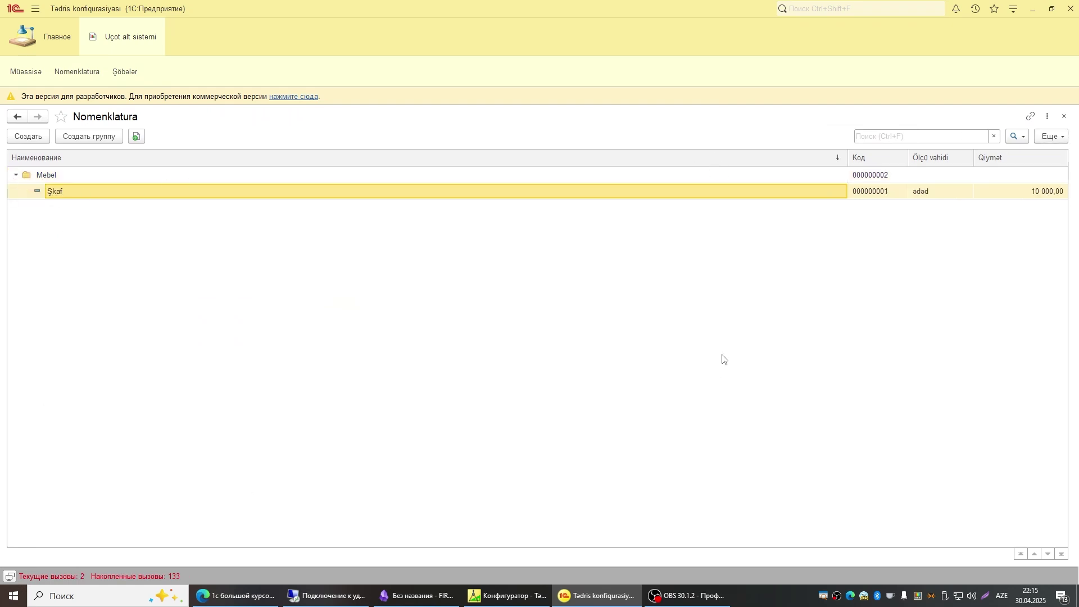
click(506, 596)
double_click(604, 192)
click(261, 209)
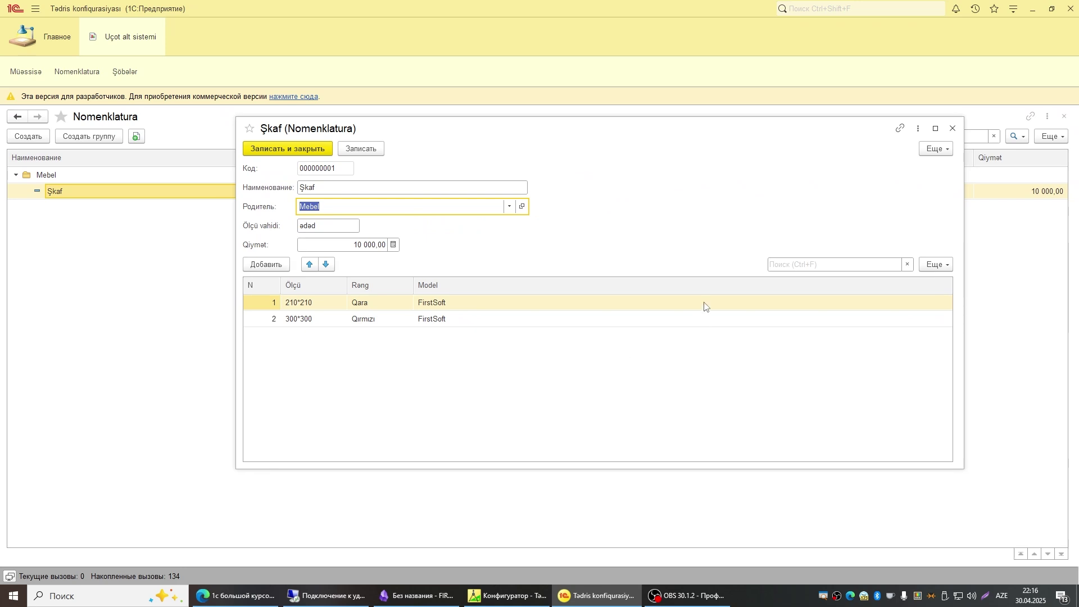
click(953, 128)
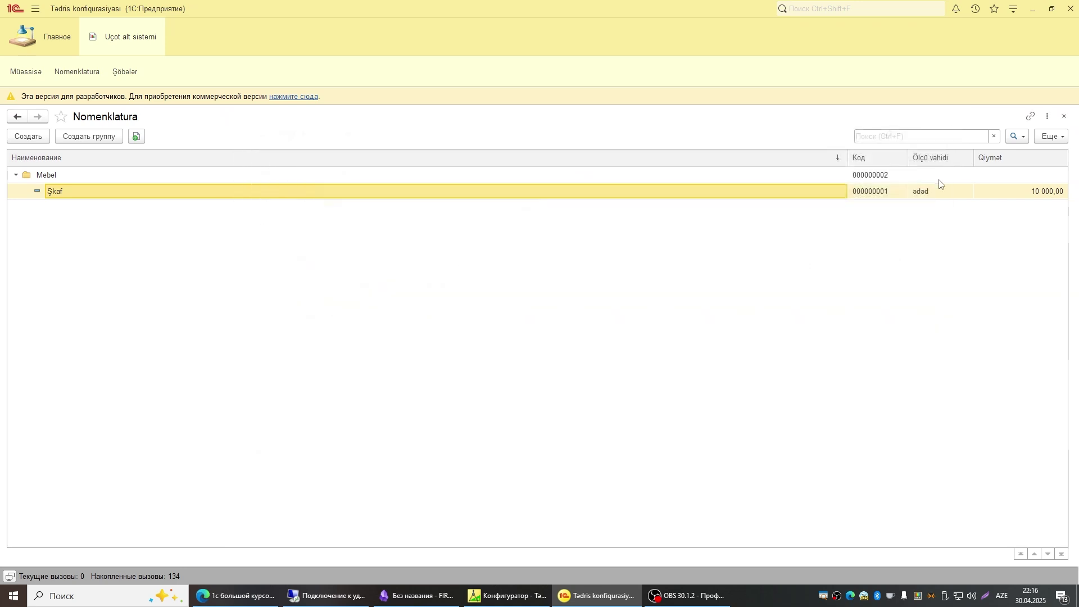
Revisit the Nomenklatura catalog's form assignments in the Configurator, and return to the Nomenklatura list in 1C:Enterprise
click(508, 599)
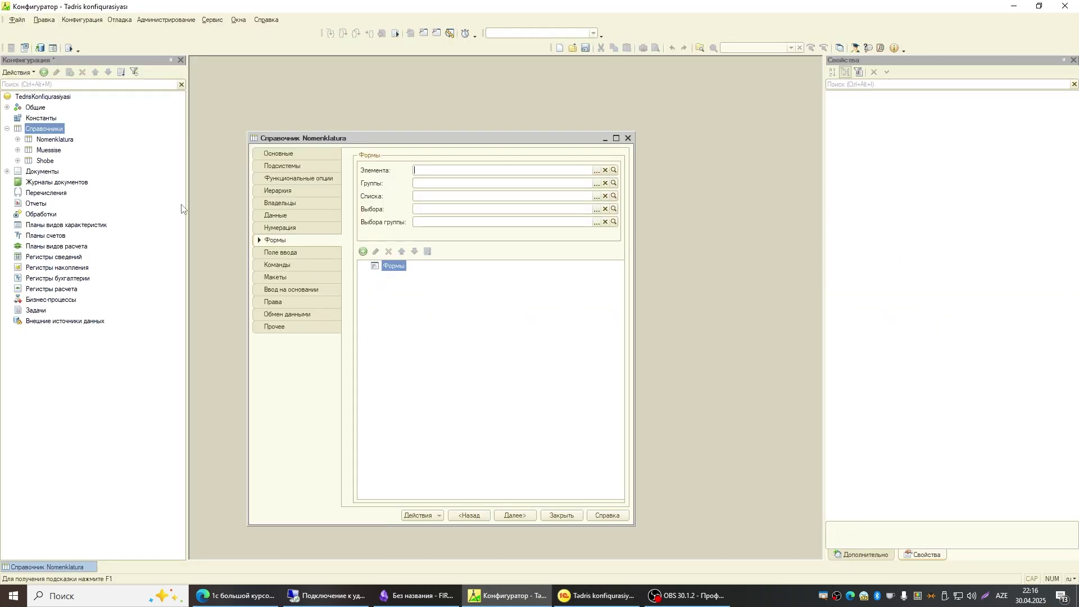
click(54, 140)
click(49, 129)
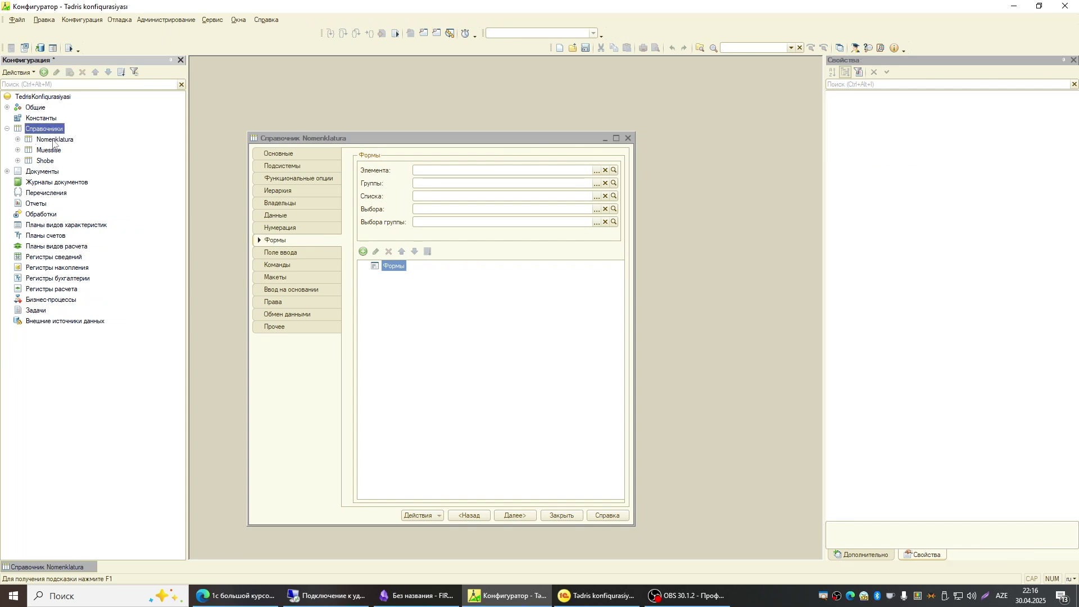
click(54, 140)
click(285, 246)
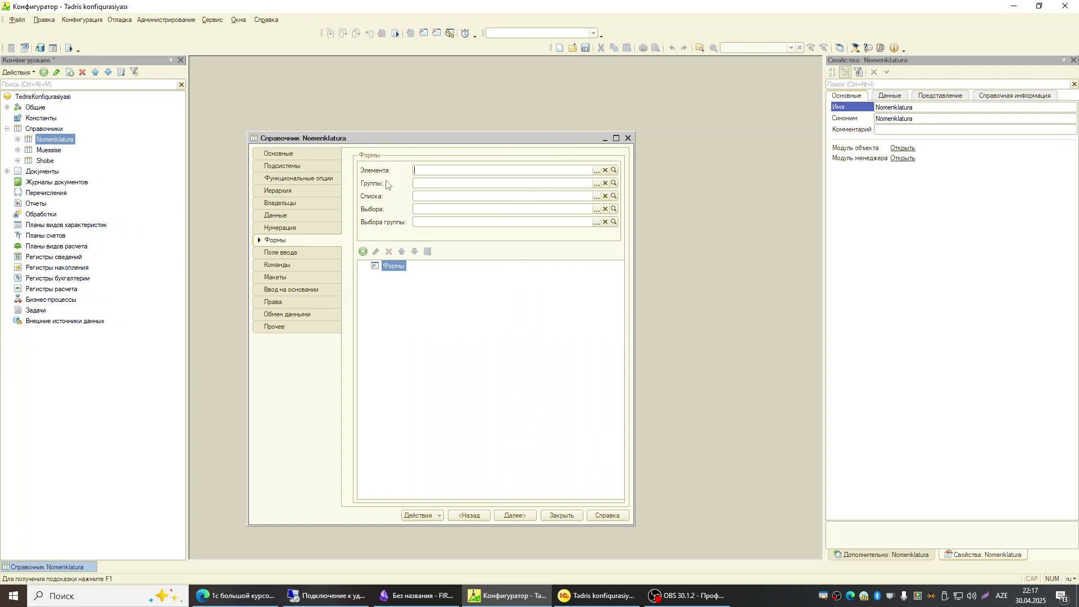
click(580, 598)
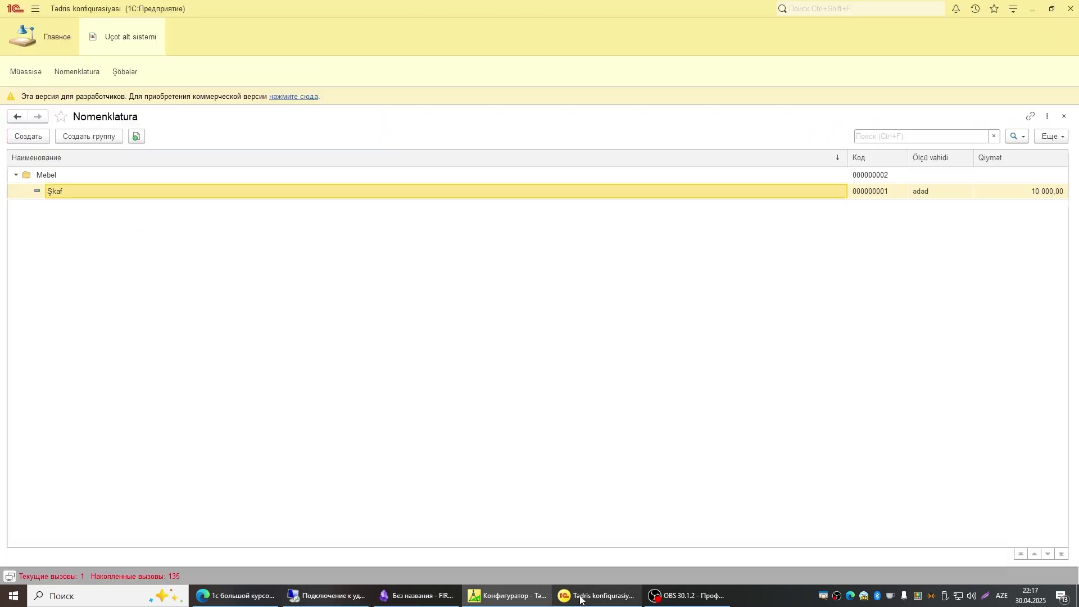
Open the Şkaf item card in 1C:Enterprise, compare it with the form assignments in the Configurator, and close the card
double_click(139, 196)
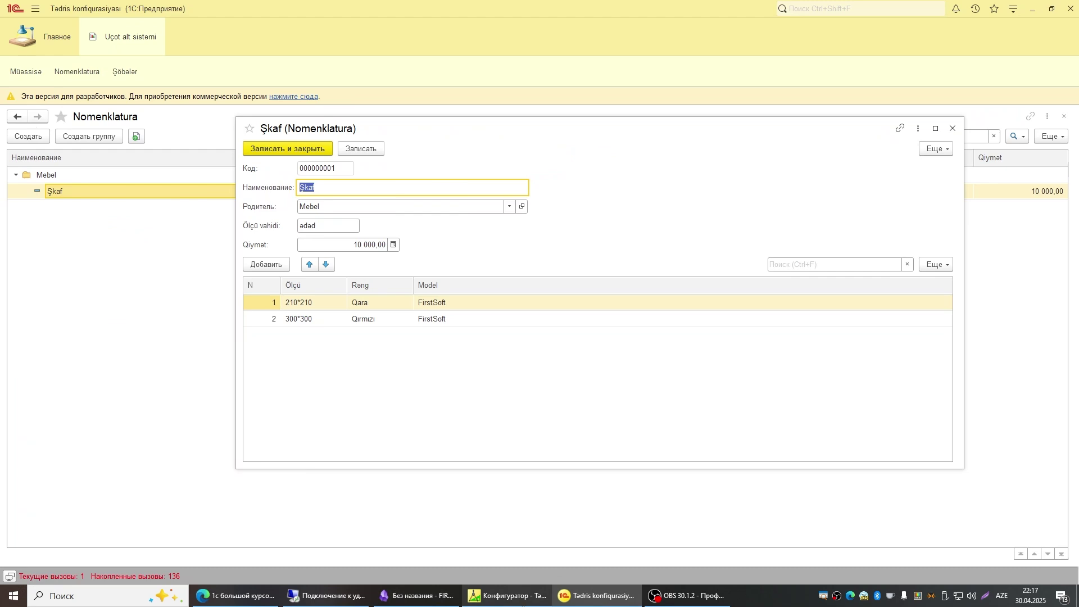
click(506, 596)
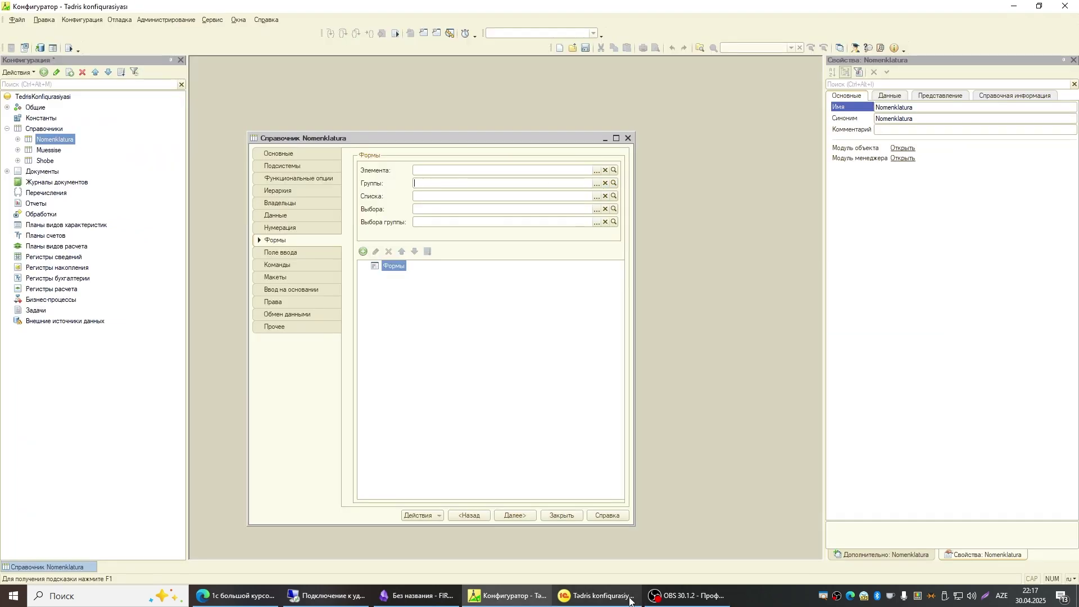
click(596, 595)
click(952, 129)
Examine the group form of Nomenklatura by opening the Mebel group and a blank new group, closing both without saving
double_click(133, 173)
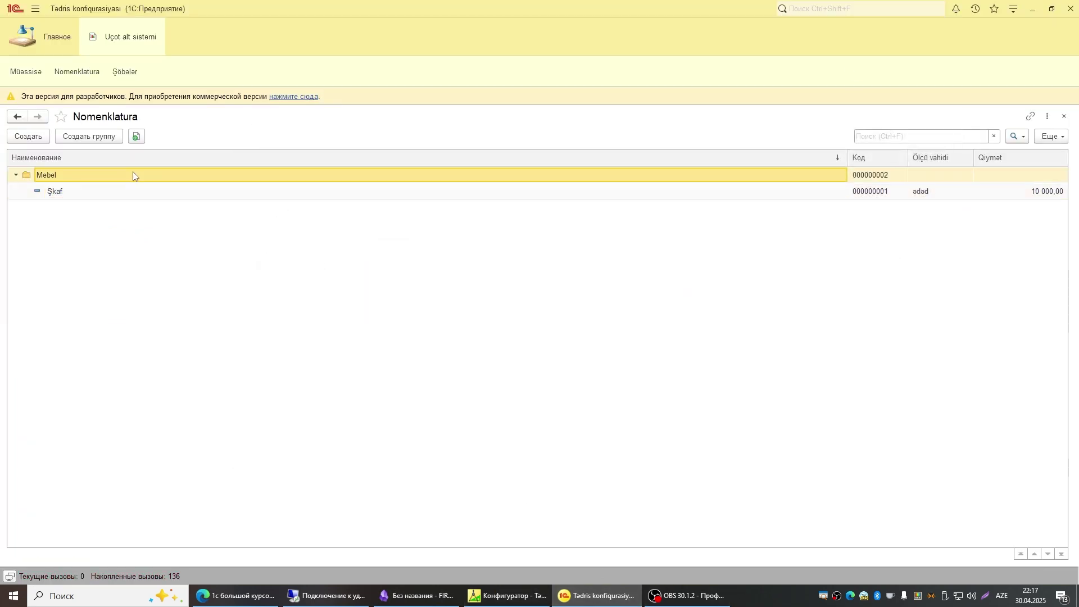
double_click(46, 176)
right_click(46, 175)
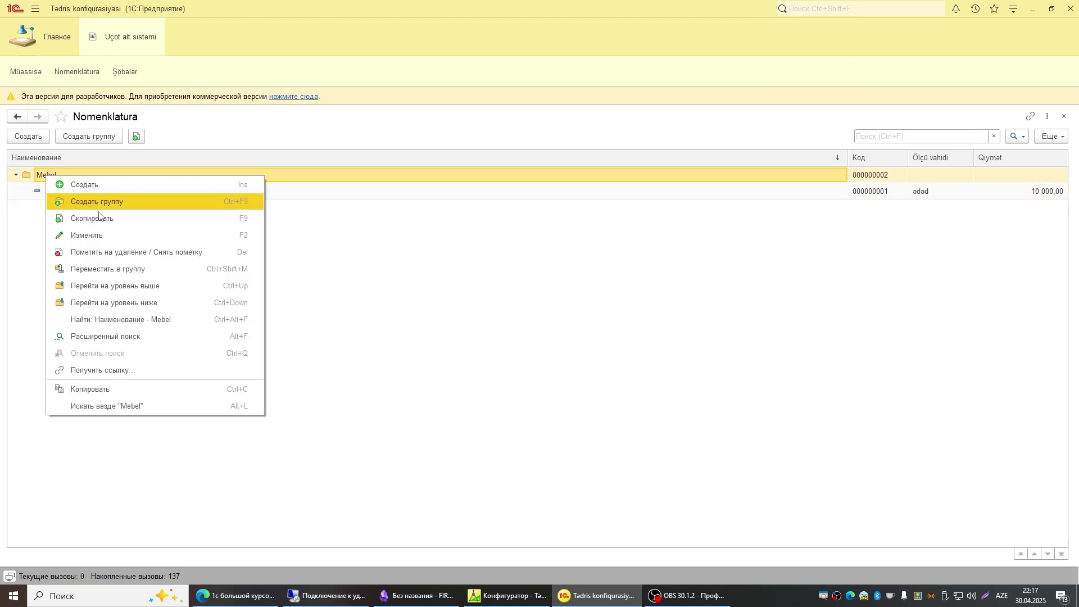
click(96, 231)
drag(536, 203, 538, 154)
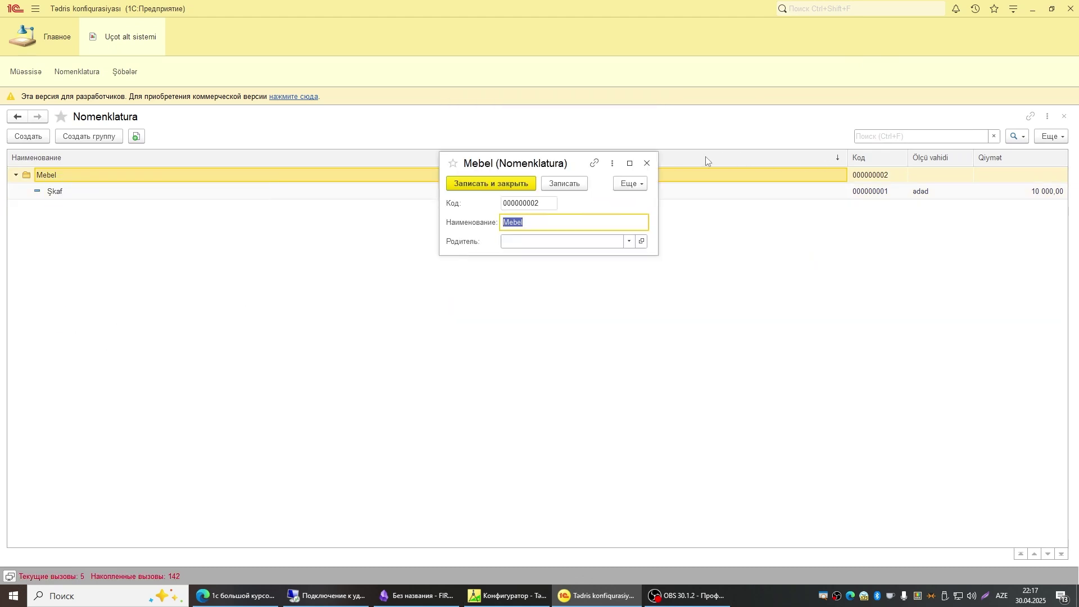
click(646, 163)
click(107, 137)
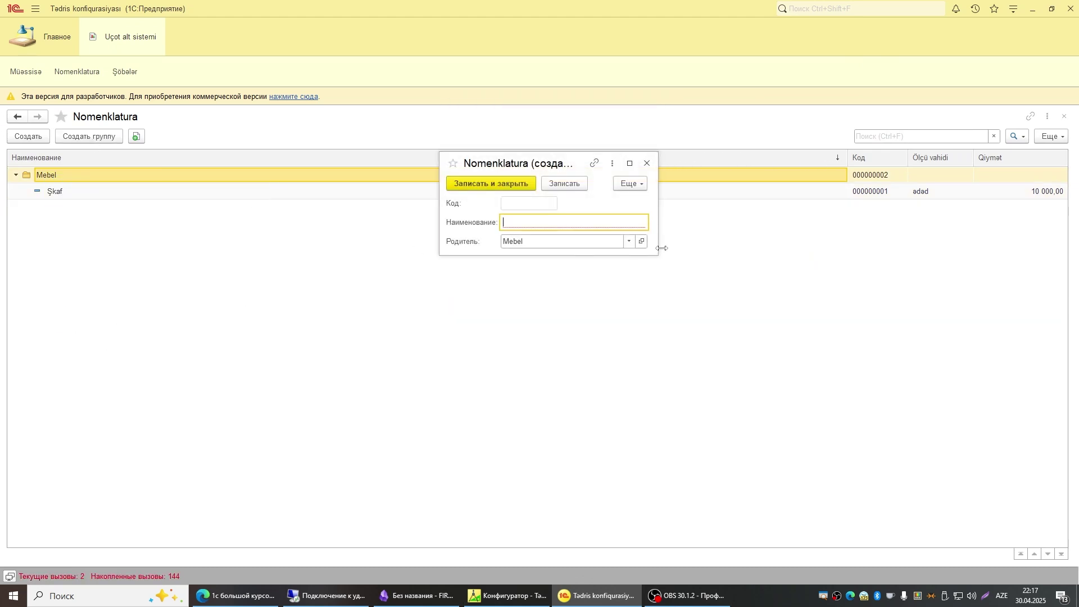
click(646, 163)
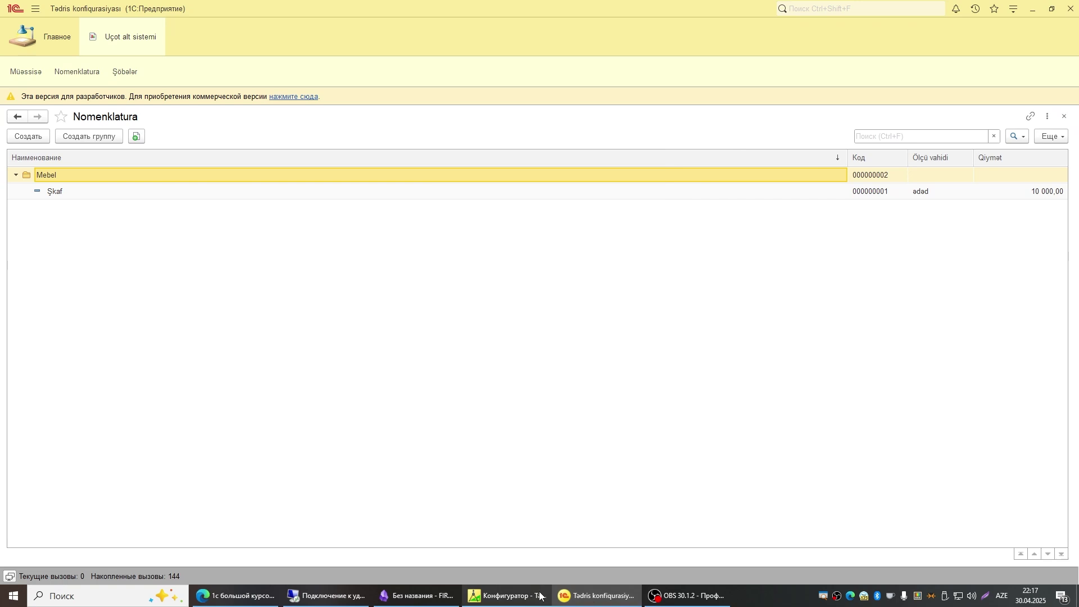
Compare the Nomenklatura list in 1C:Enterprise with the list form assignment of the catalog in the Configurator
click(506, 596)
click(595, 596)
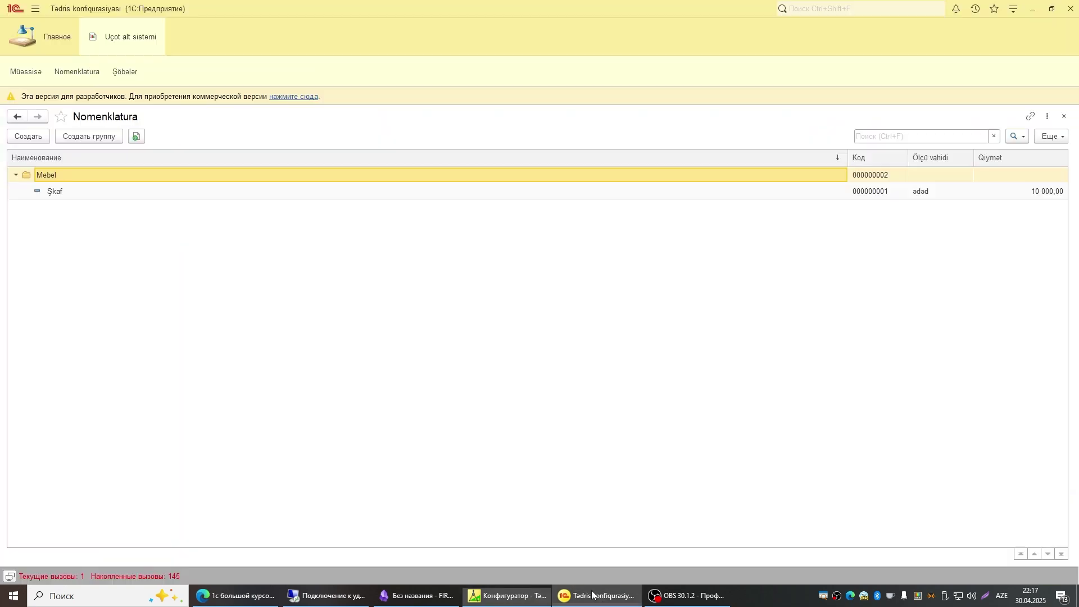
click(141, 40)
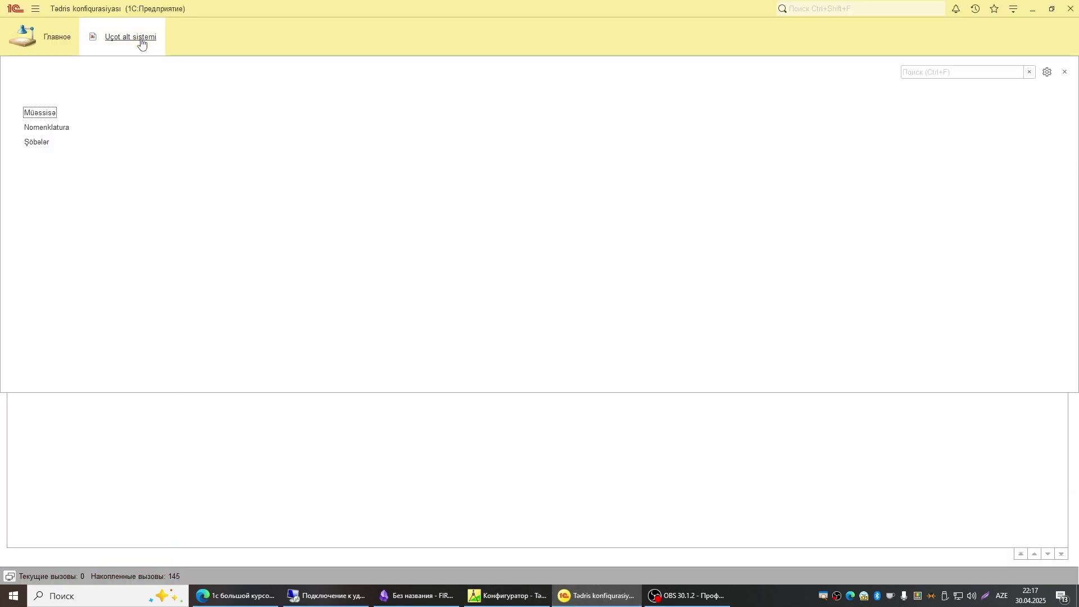
click(46, 127)
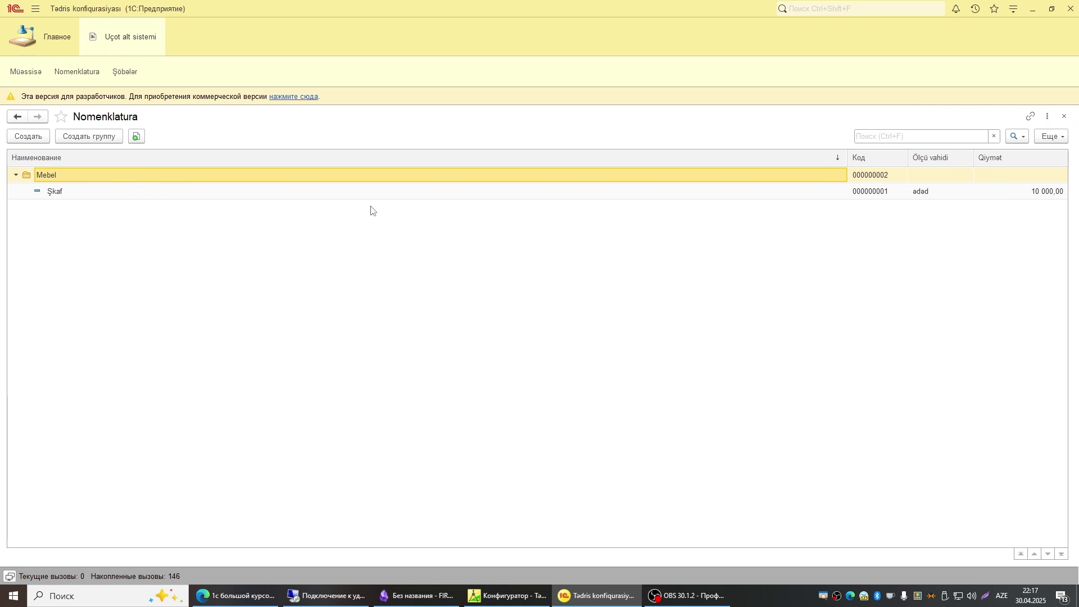
click(455, 192)
click(541, 595)
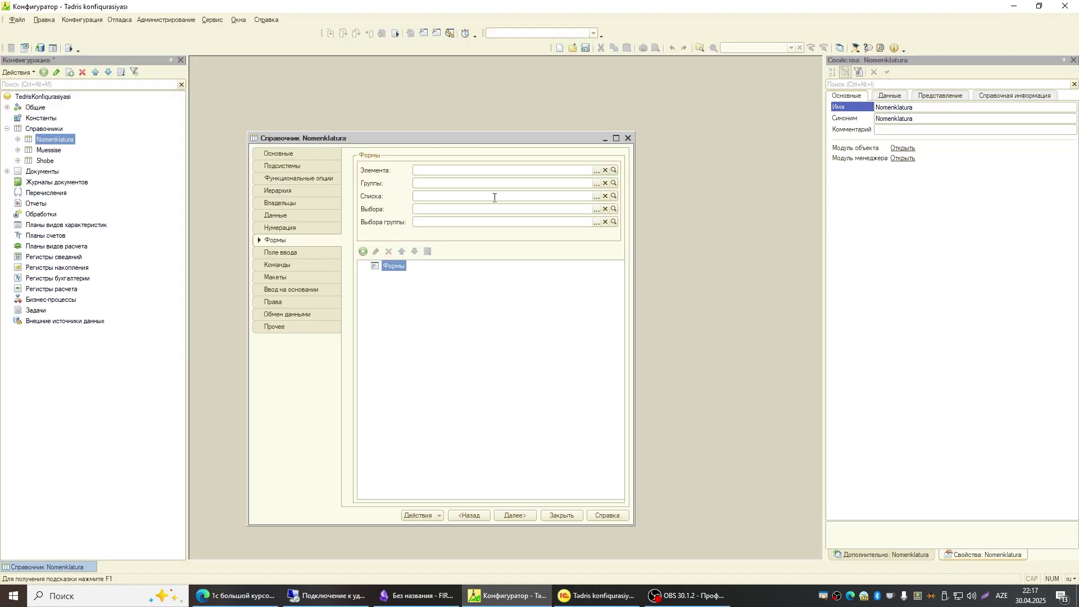
In 1C:Enterprise, open the Dizayn şöbəsi department, examine the full Müəssisə selection list for its Владелец field, and close that list
click(618, 595)
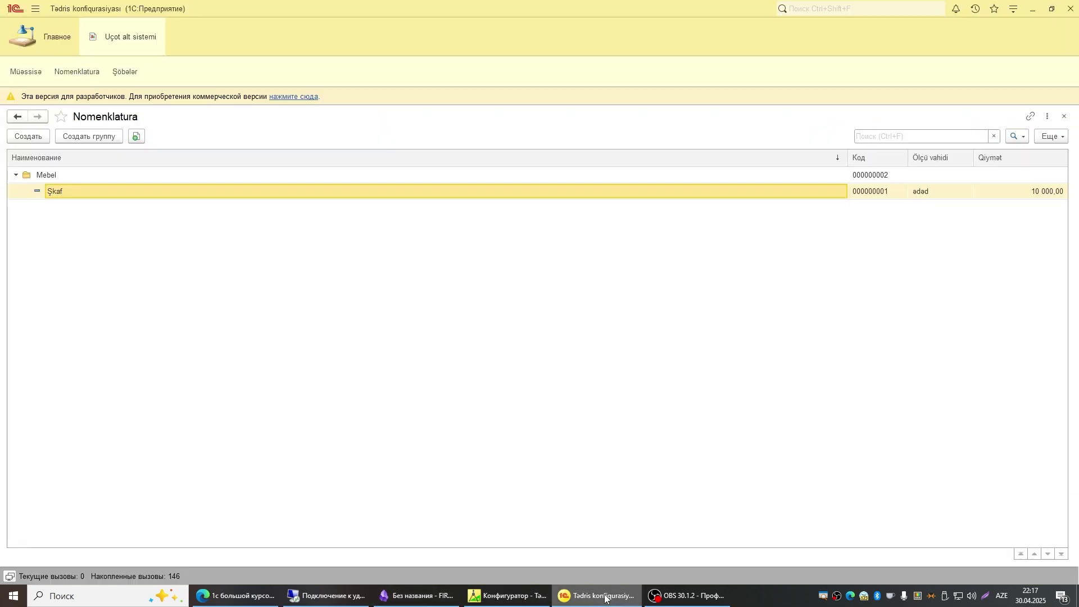
click(122, 72)
double_click(77, 211)
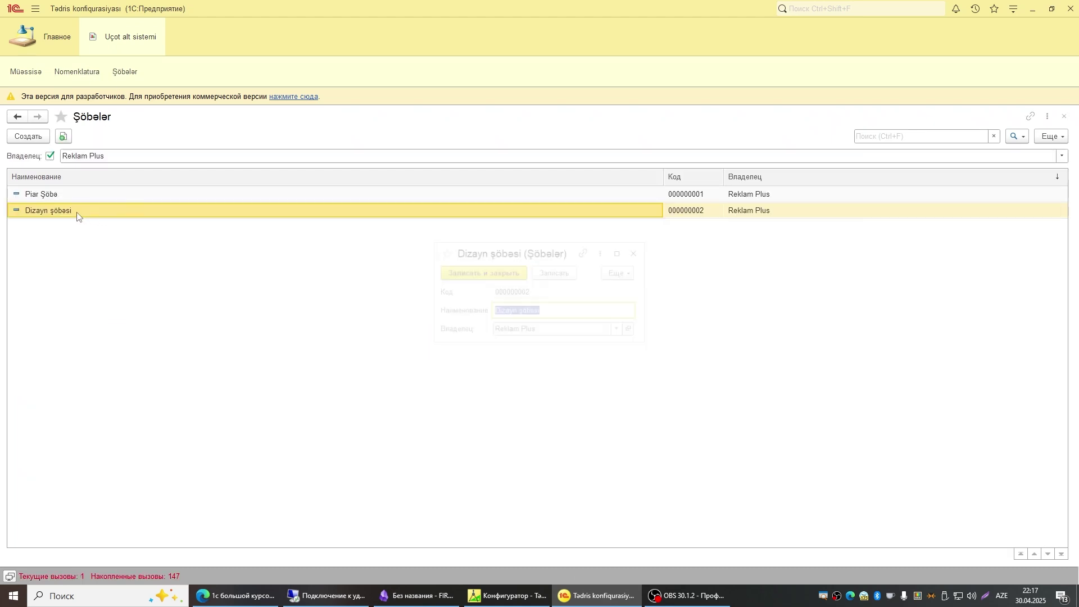
click(620, 330)
click(534, 387)
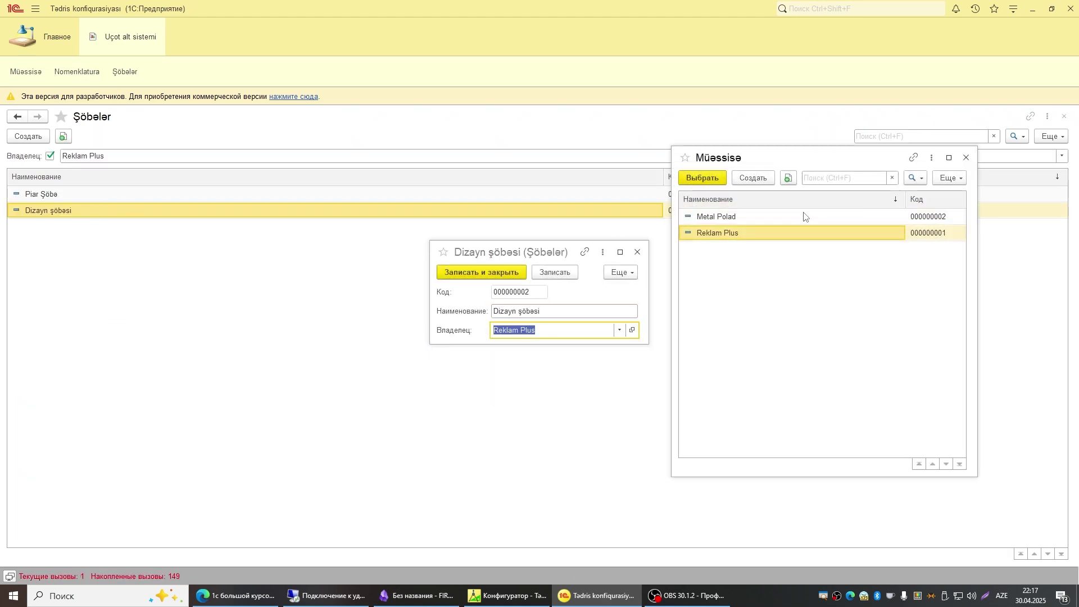
click(966, 158)
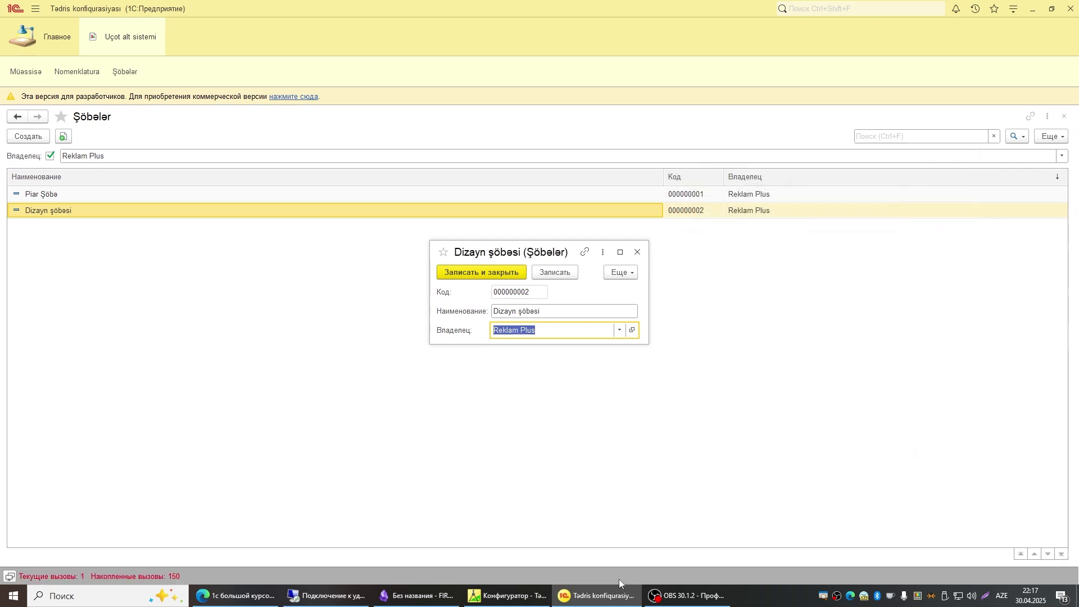
In the Configurator, create the item form ФормаЭлемента for the Nomenklatura catalog with the default attributes, and hide the properties palette
click(505, 596)
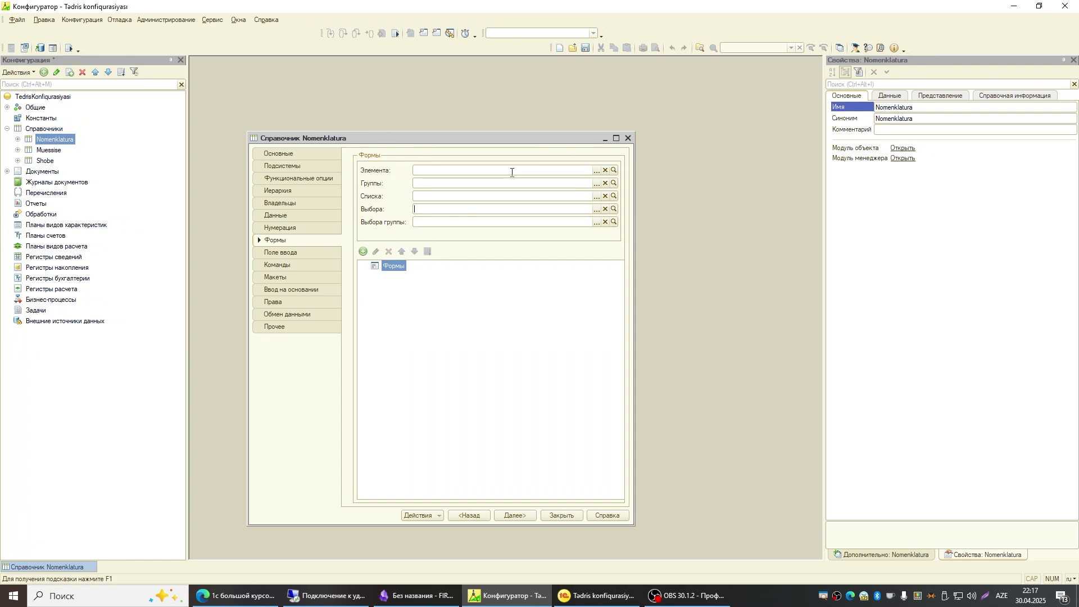
click(615, 170)
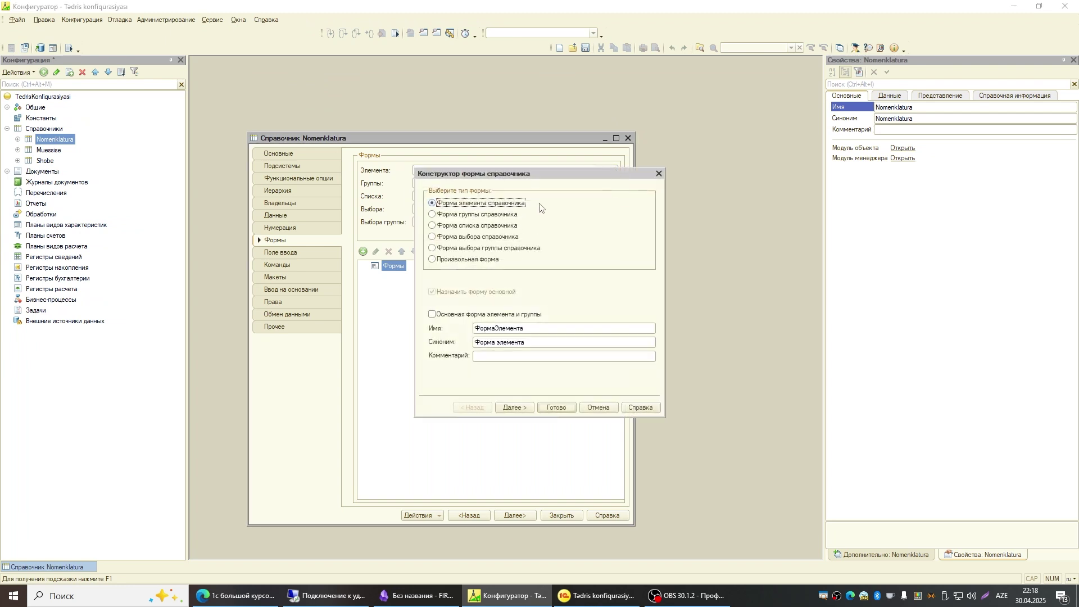
drag(555, 177, 588, 177)
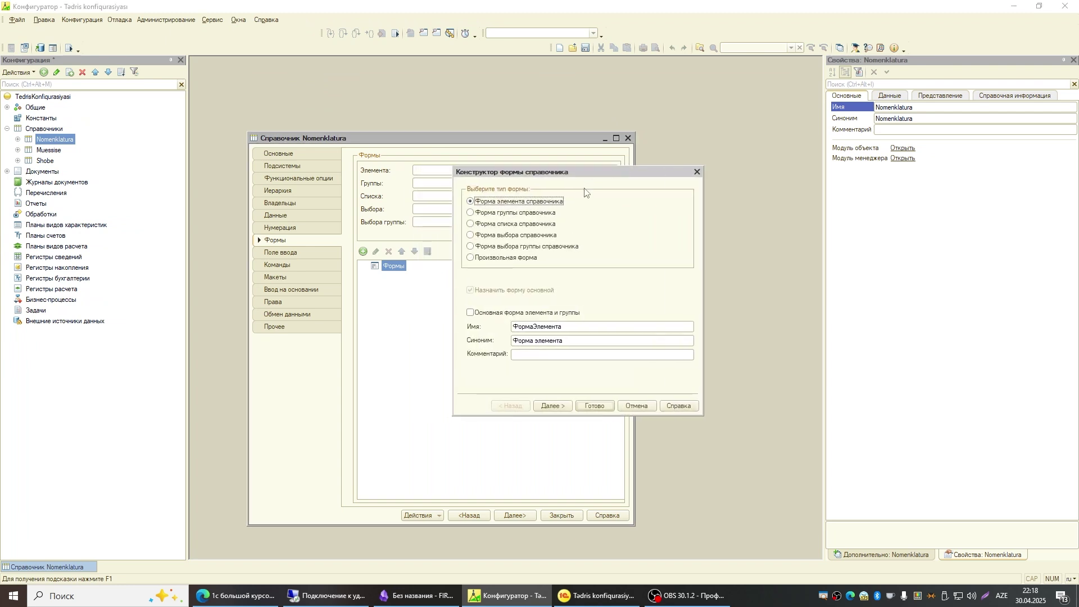
click(474, 213)
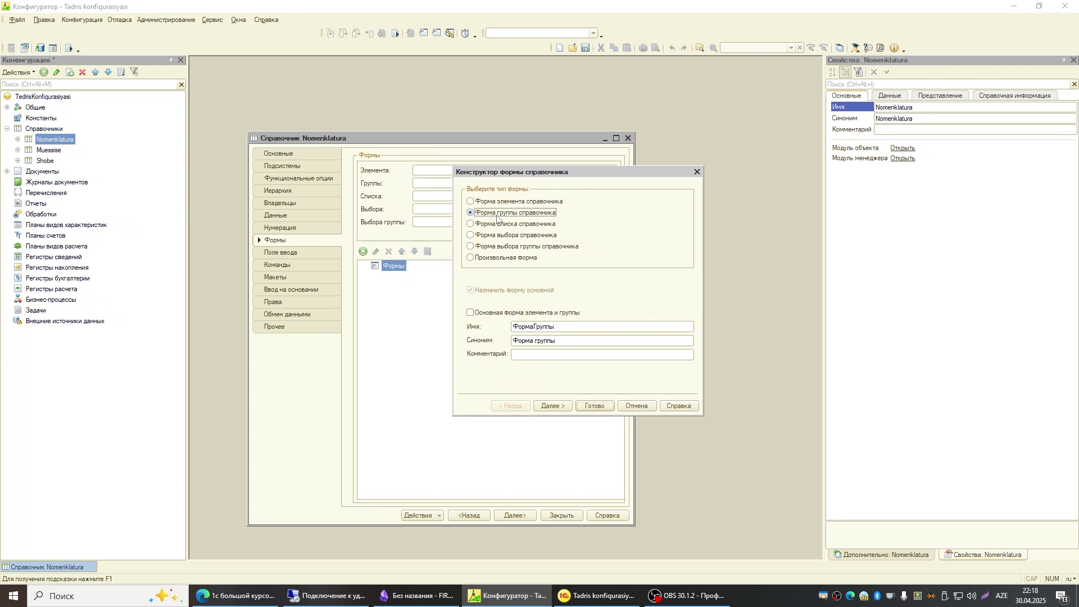
click(472, 225)
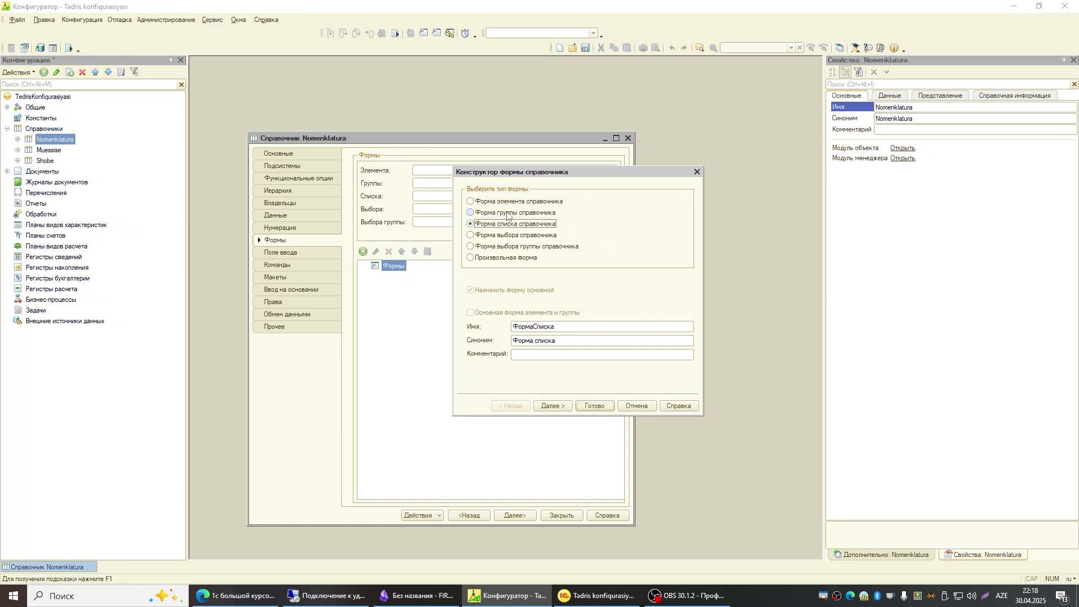
click(472, 202)
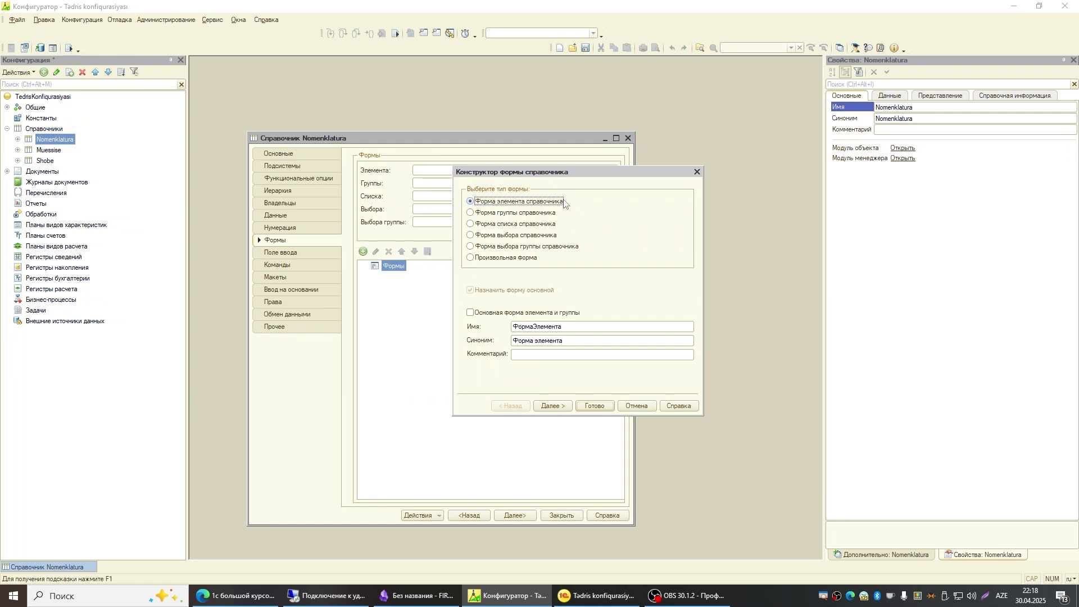
click(599, 408)
click(553, 406)
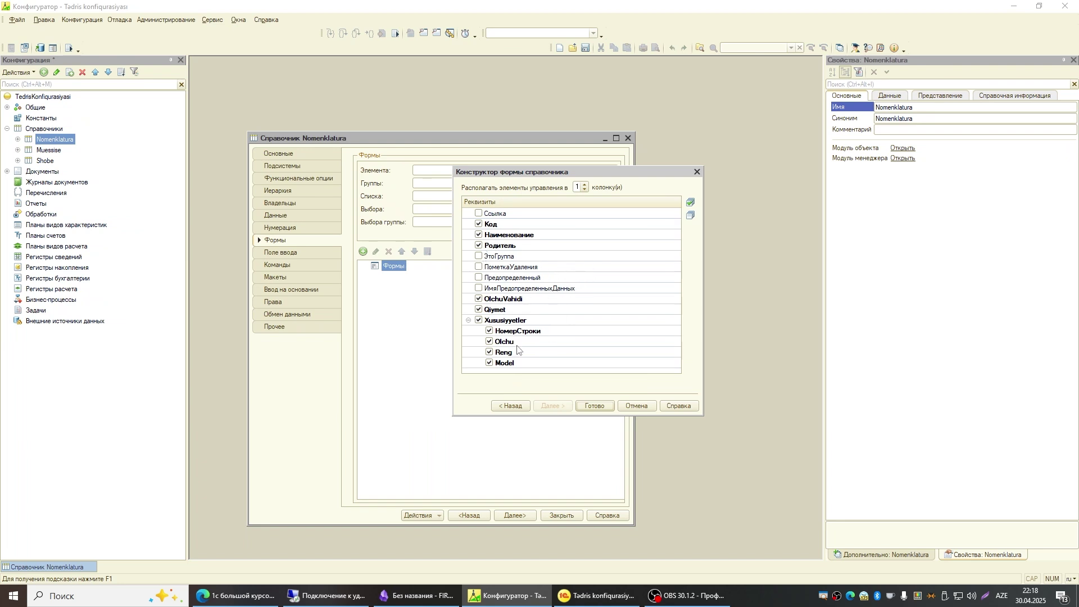
click(604, 410)
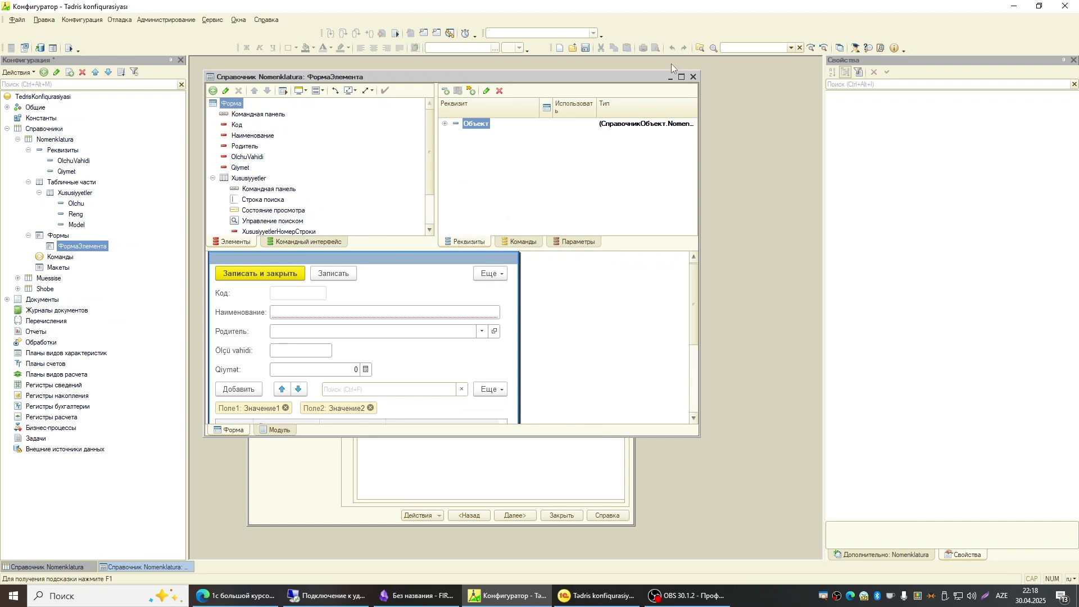
click(1072, 60)
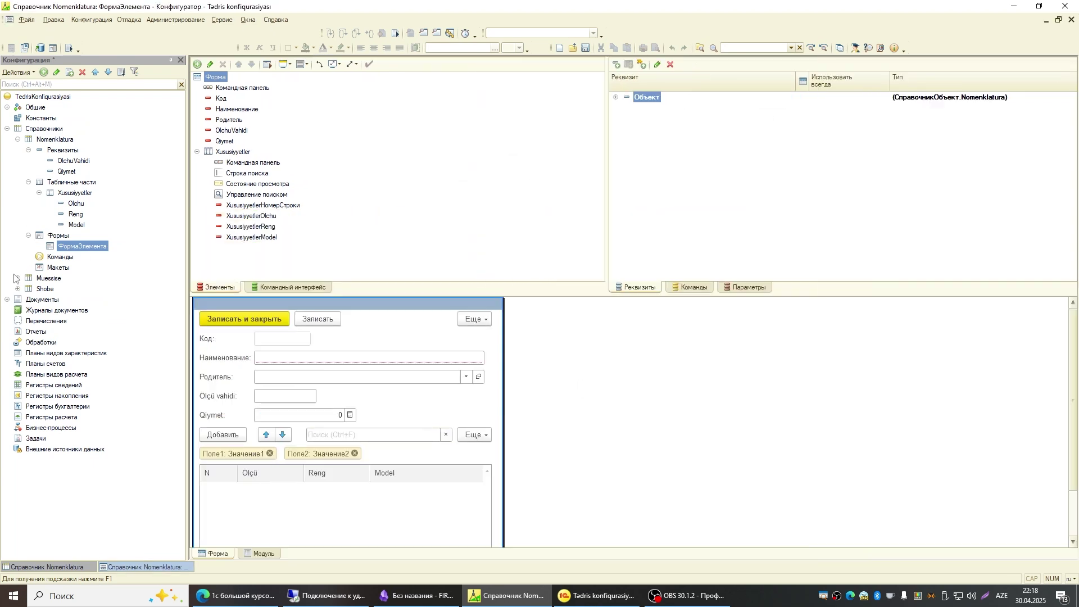
Compare the Nomenklatura and Muessise branches in the configuration tree, collapse Реквизиты and Табличные части, and select ФормаЭлемента under Nomenklatura's Формы
click(87, 248)
click(57, 238)
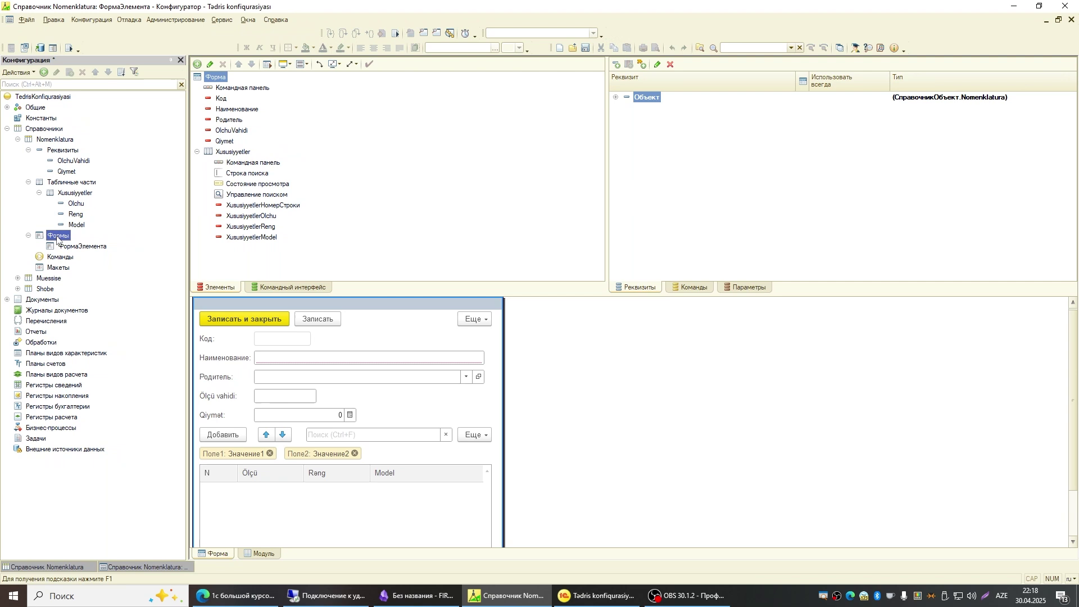
click(7, 142)
click(18, 139)
click(18, 150)
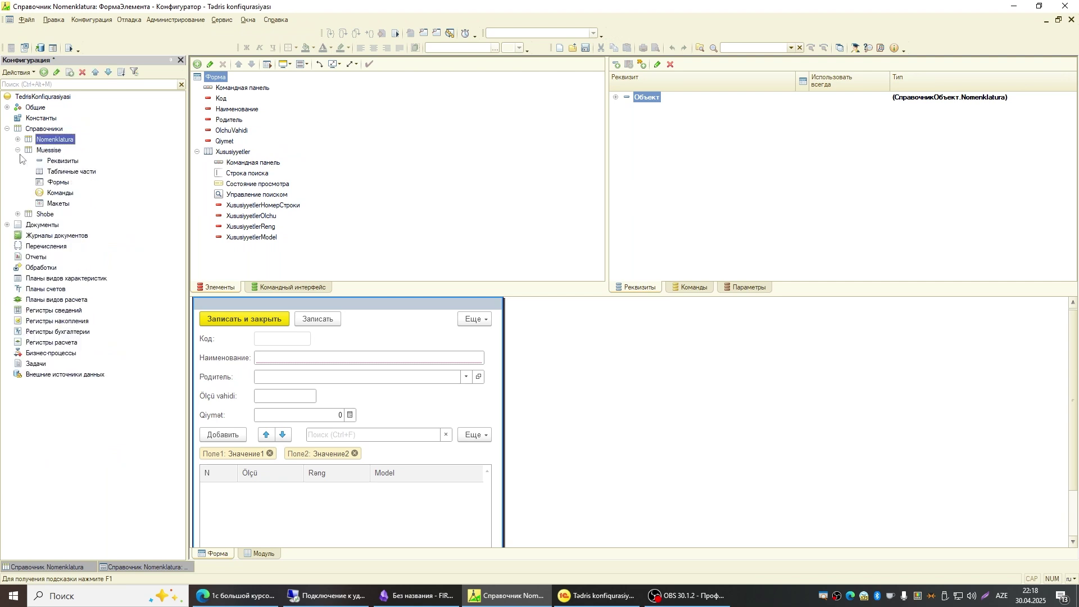
click(44, 181)
click(18, 150)
click(17, 140)
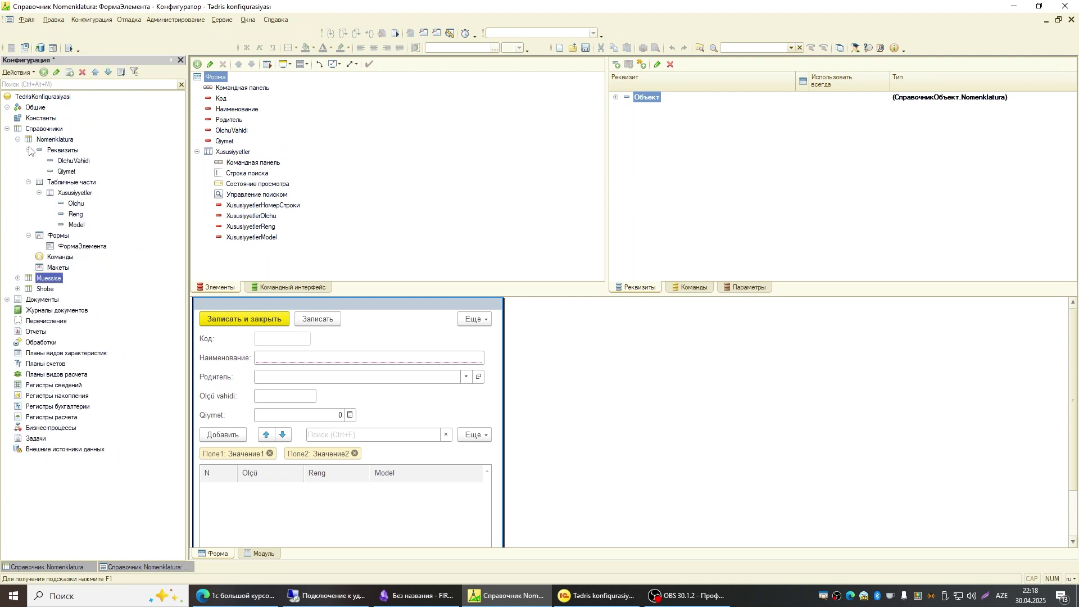
click(28, 183)
click(29, 150)
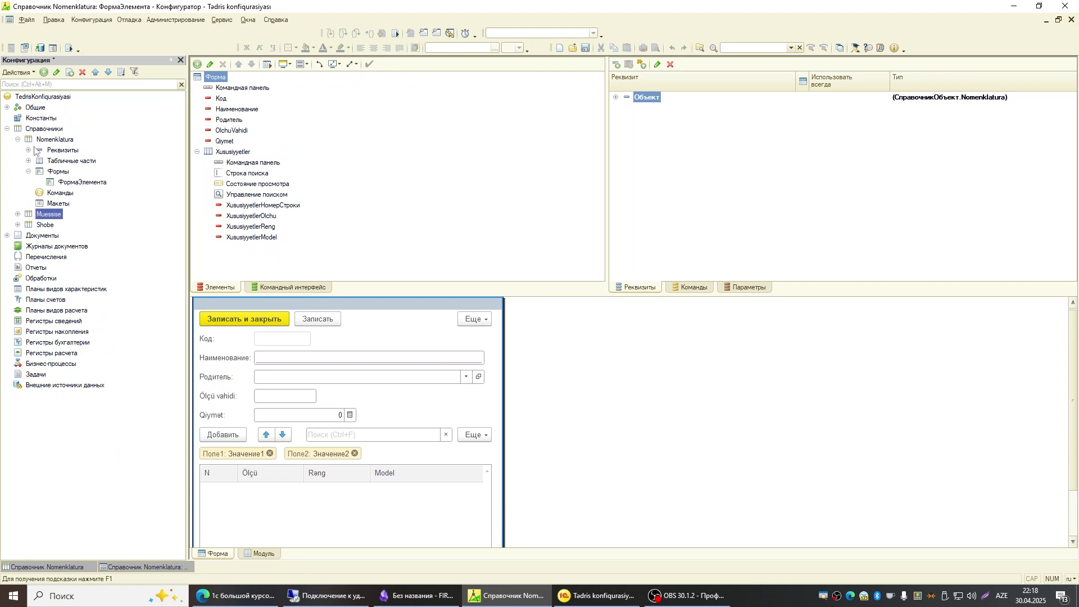
click(61, 175)
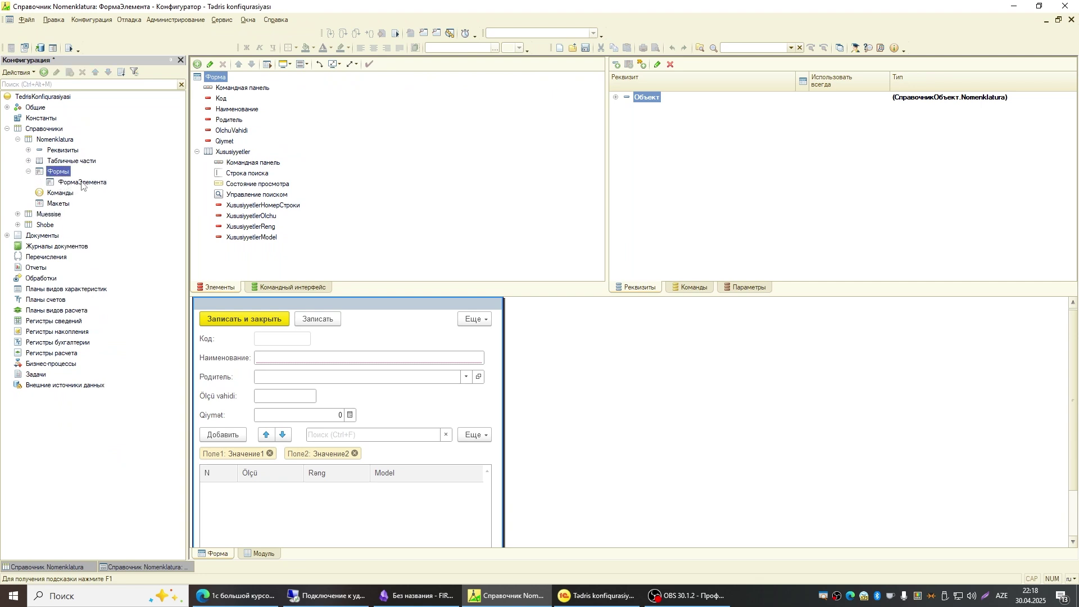
click(85, 185)
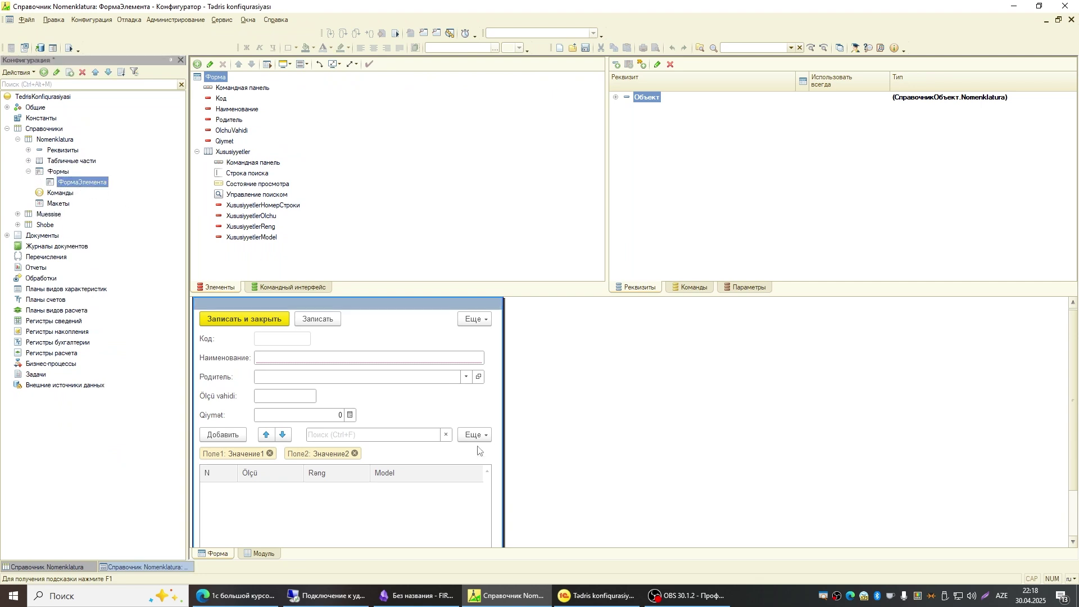
Examine the elements of ФормаЭлемента, including the row number column and Родитель, and compare them with the Şkaf card in 1C:Enterprise
click(250, 227)
click(267, 205)
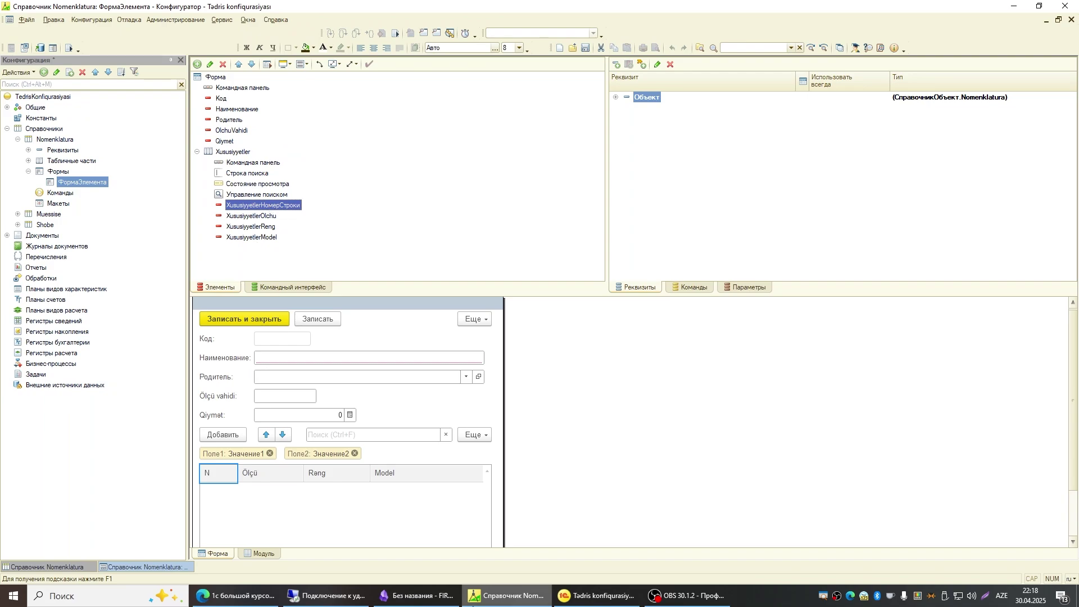
click(554, 595)
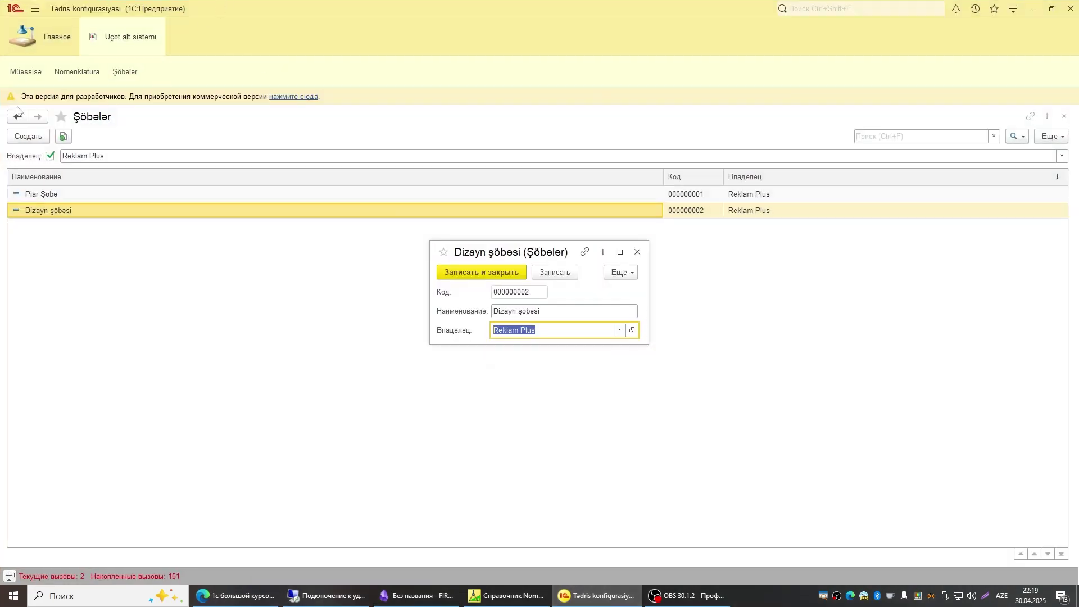
click(66, 74)
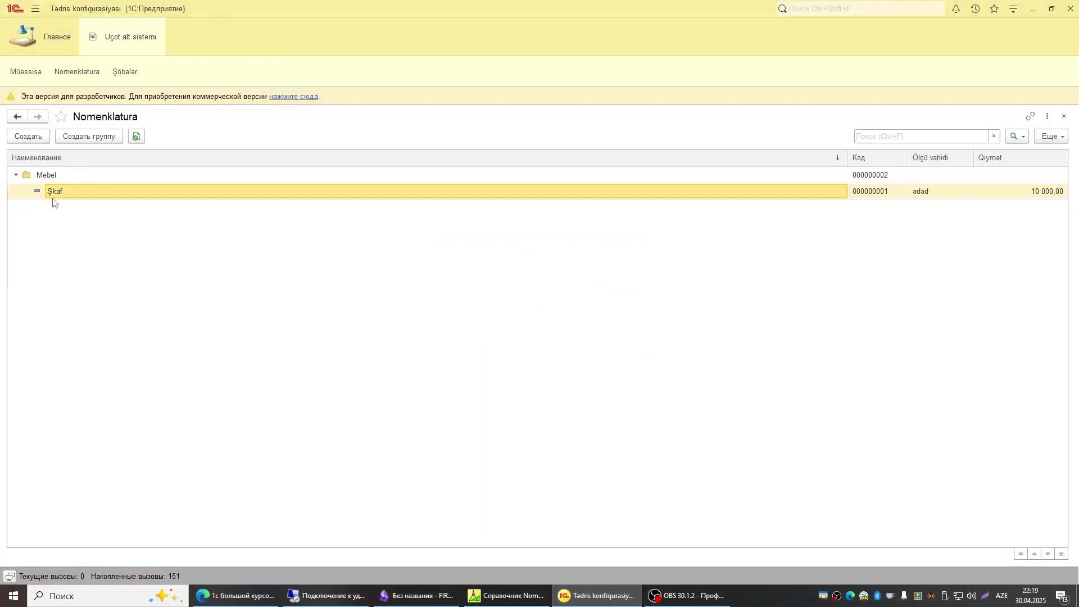
double_click(54, 194)
click(505, 595)
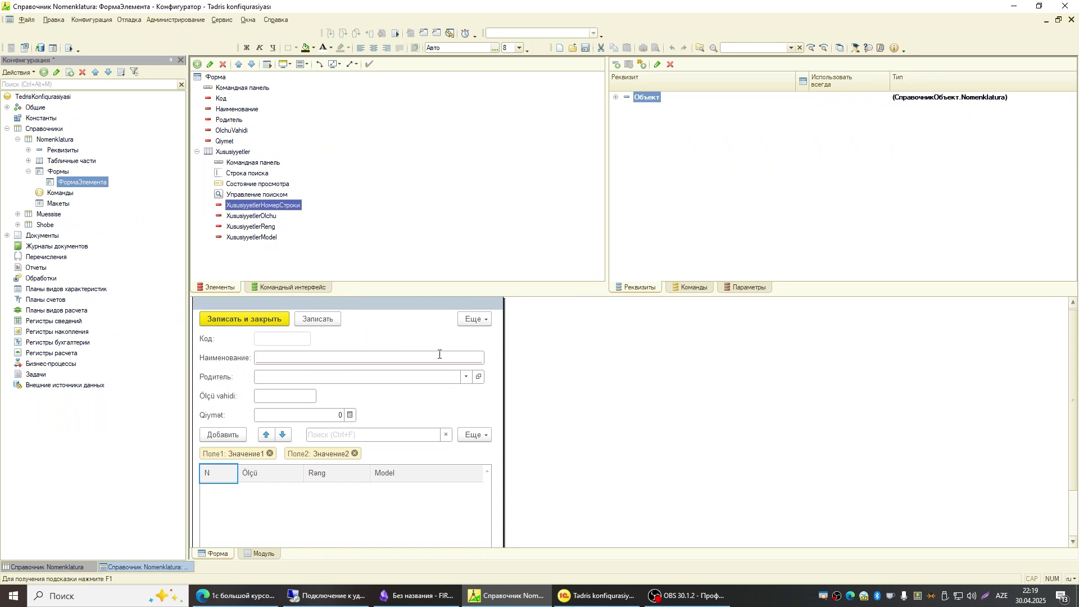
click(307, 377)
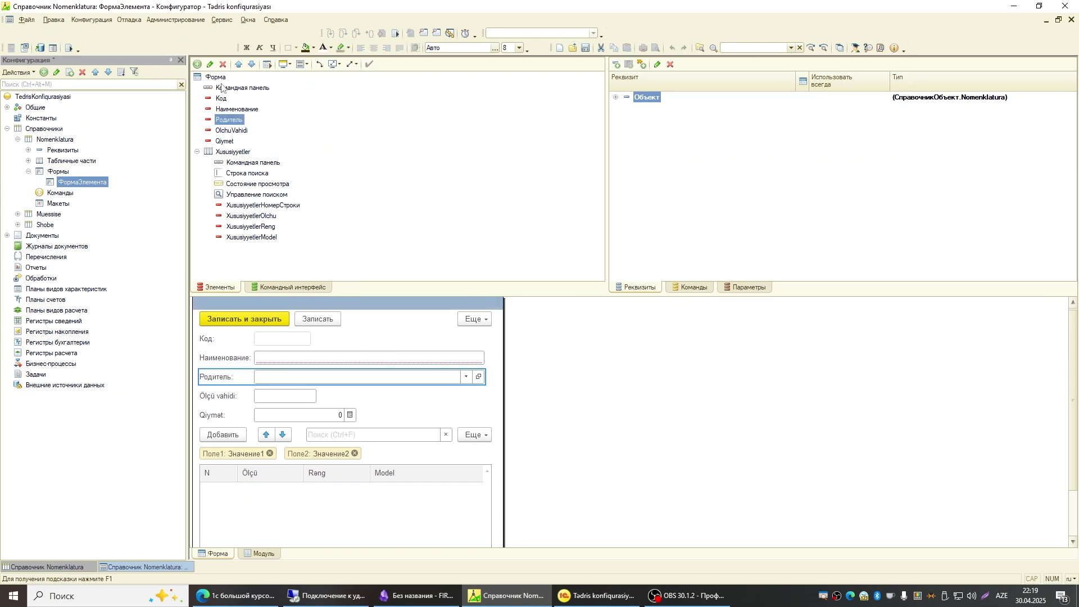
Move Родитель above Наименование in ФормаЭлемента, restart 1C:Enterprise, and check the field order in the Şkaf card
click(240, 64)
click(68, 48)
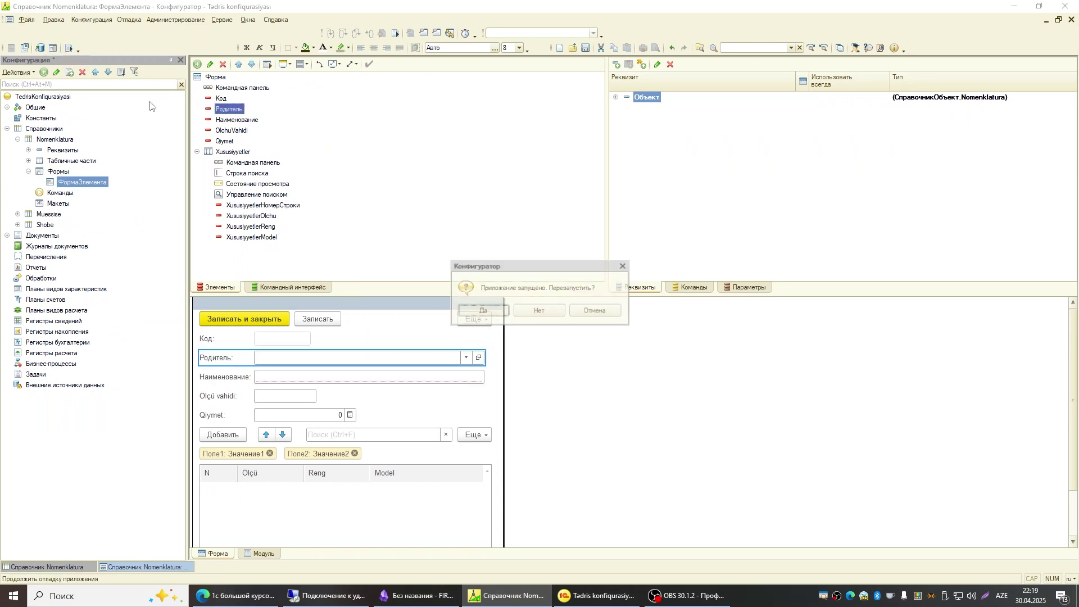
click(497, 316)
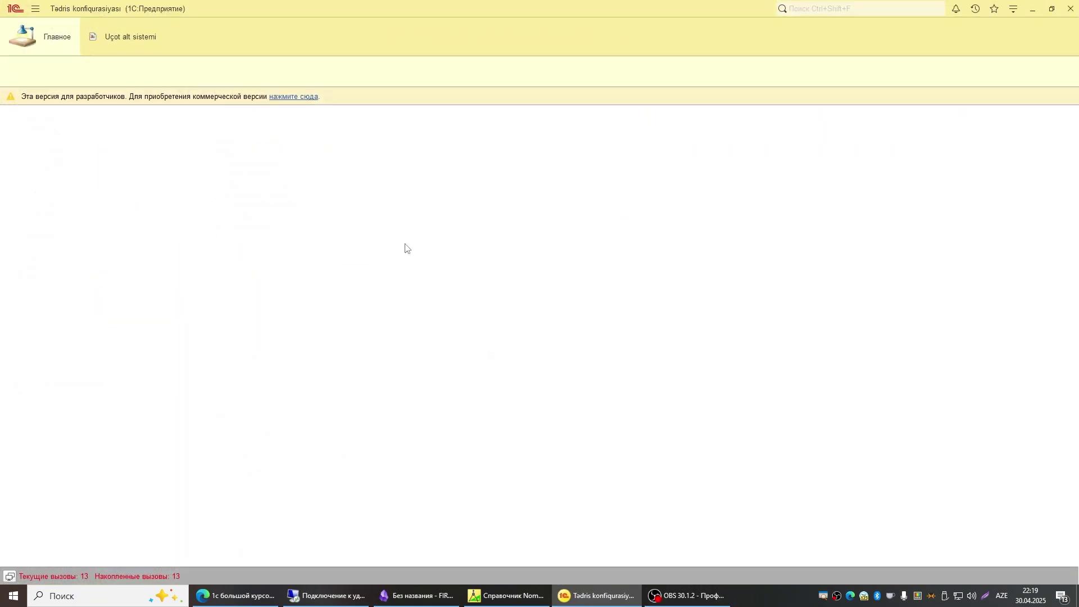
click(111, 38)
click(70, 74)
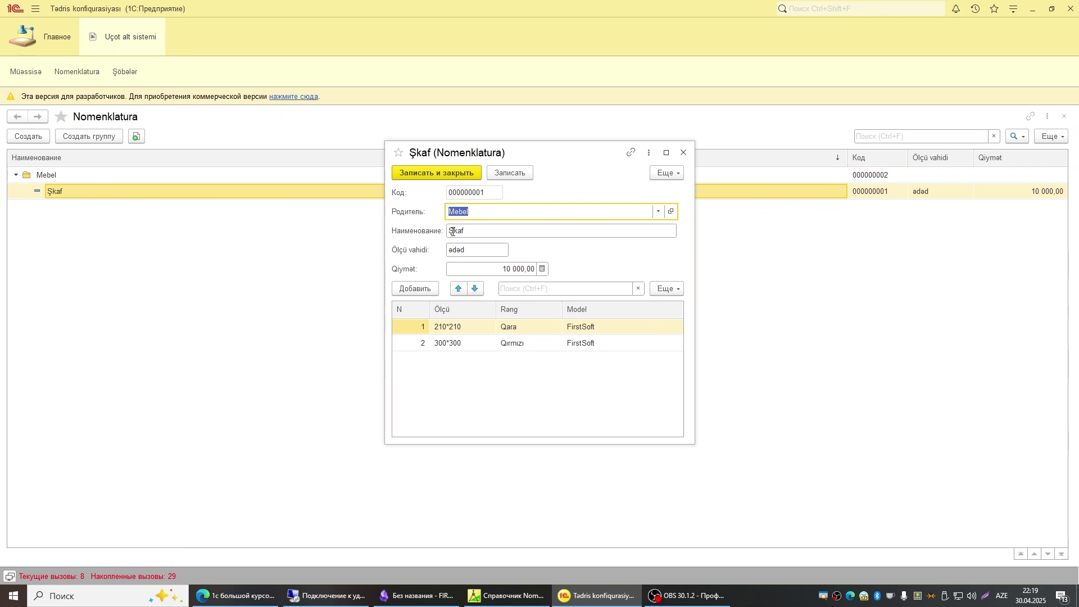
click(684, 153)
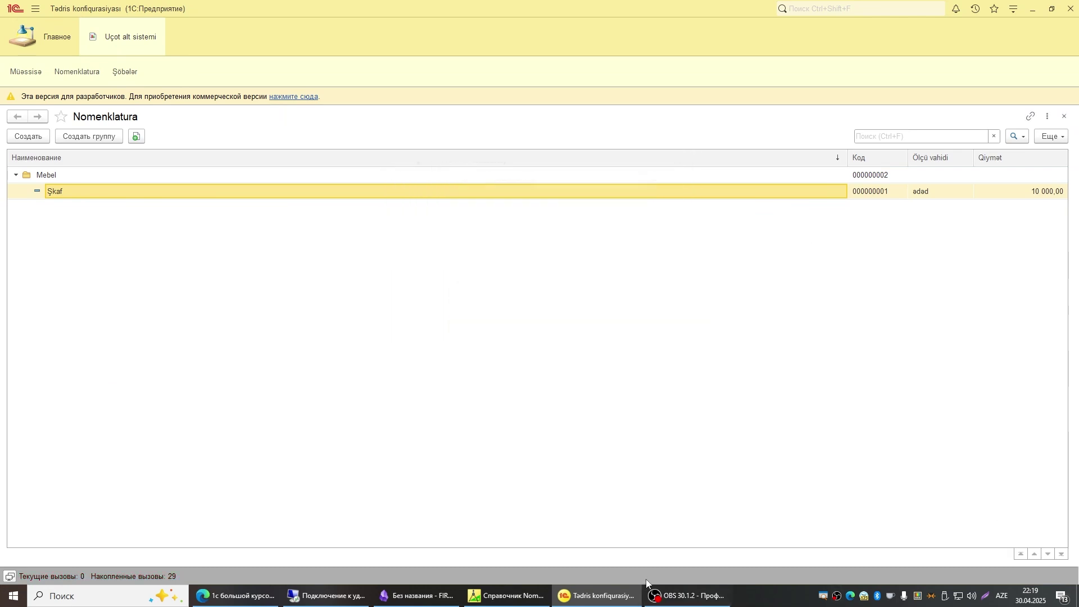
Return to the Configurator, open the Nomenklatura catalog settings, and close the ФормаЭлемента editor
click(504, 596)
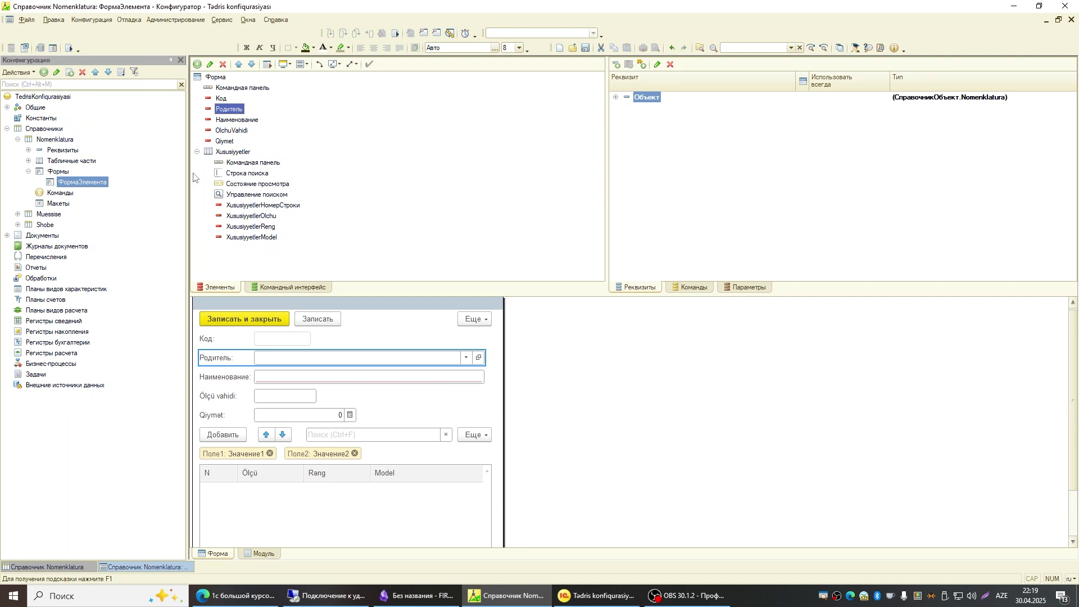
double_click(53, 140)
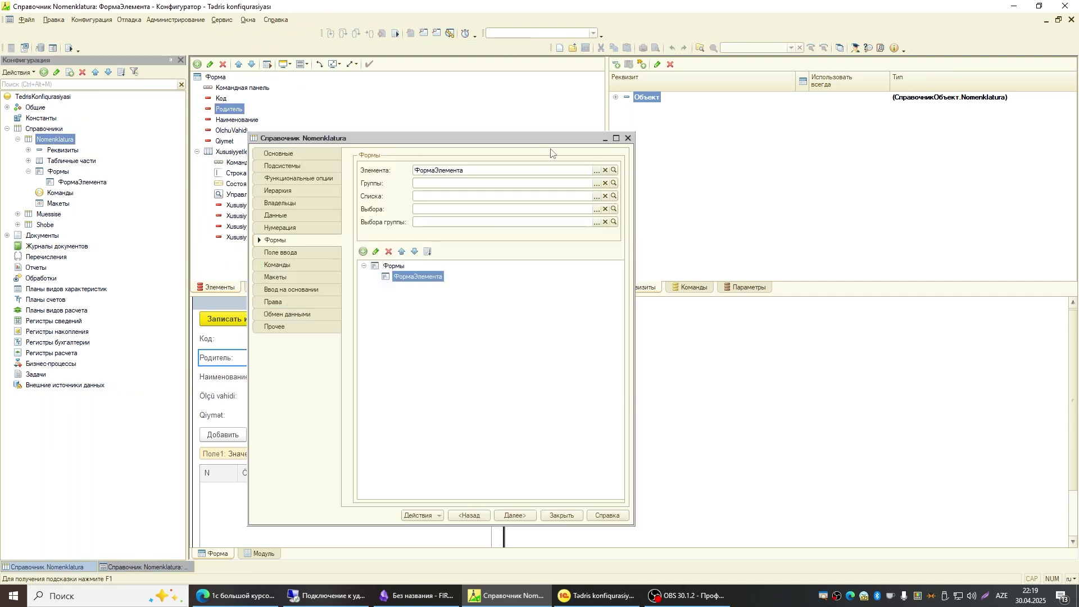
click(1072, 20)
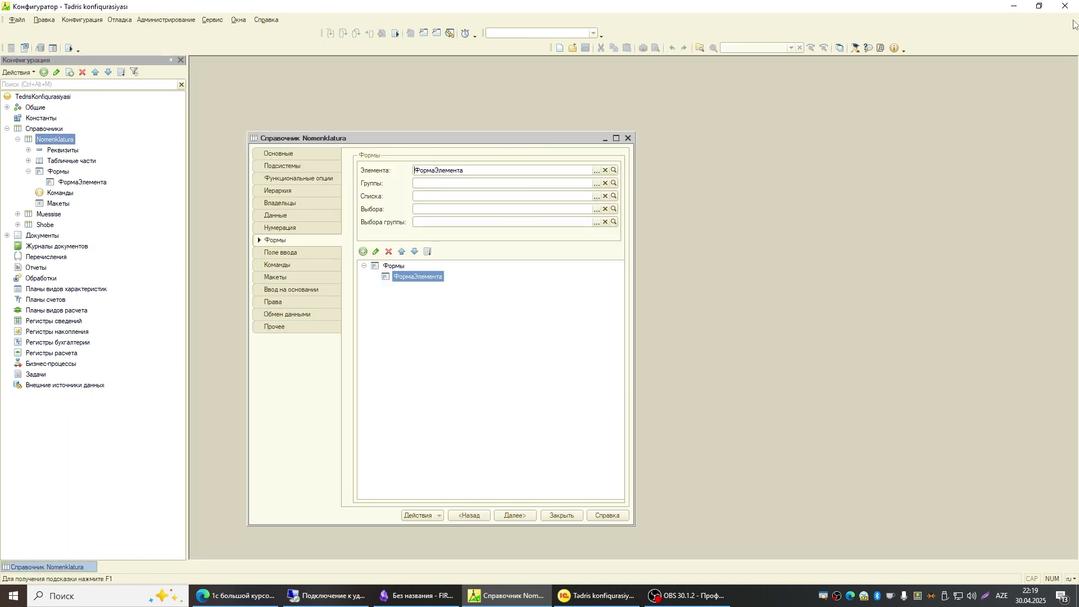
Create the list form ФормаСписка for Nomenklatura with OlchuVahidi, Qiymet and Родитель added to the default list columns, and maximize its editor
click(613, 196)
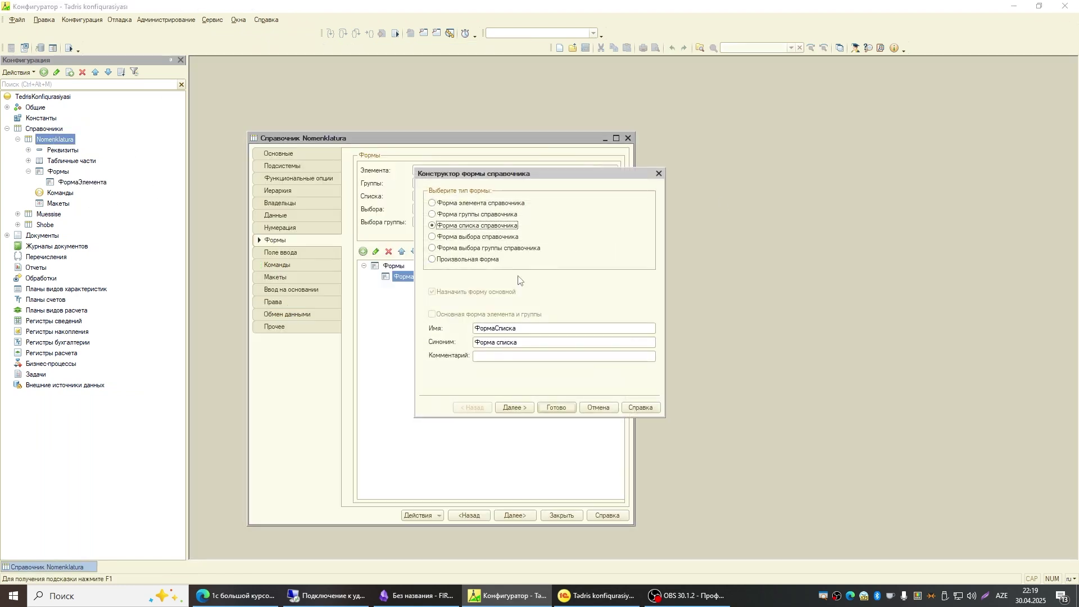
click(517, 409)
scroll(490, 325, down, 1)
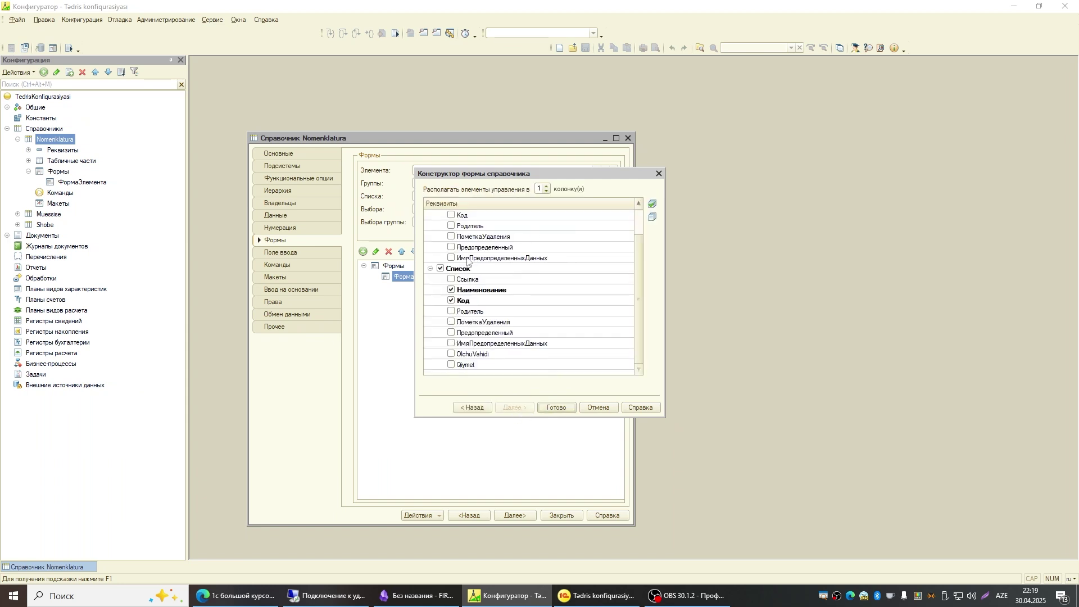
click(451, 354)
click(450, 364)
click(451, 311)
click(557, 407)
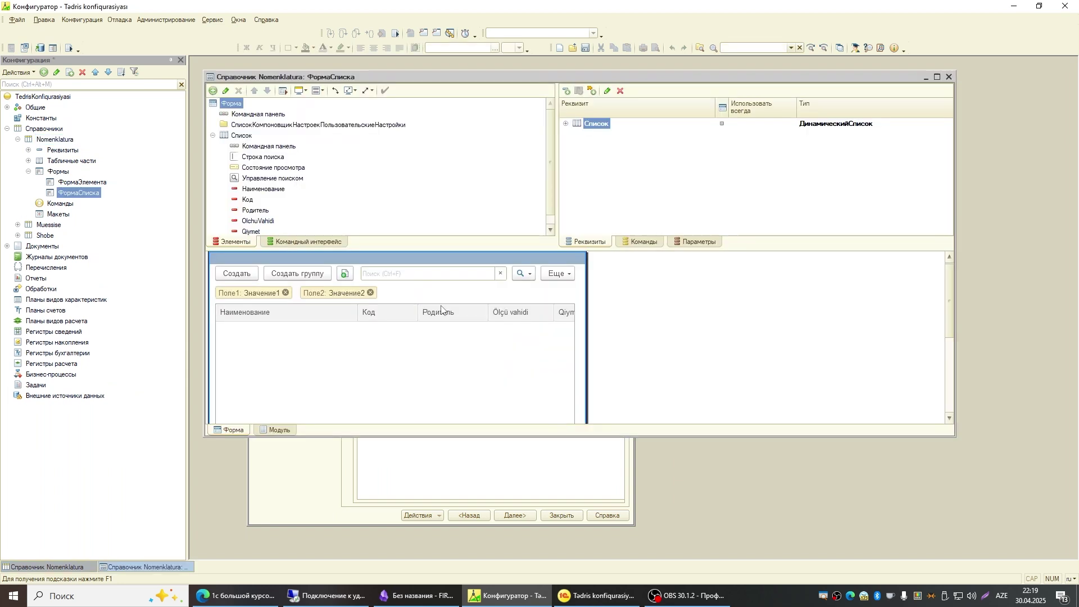
click(496, 326)
click(937, 77)
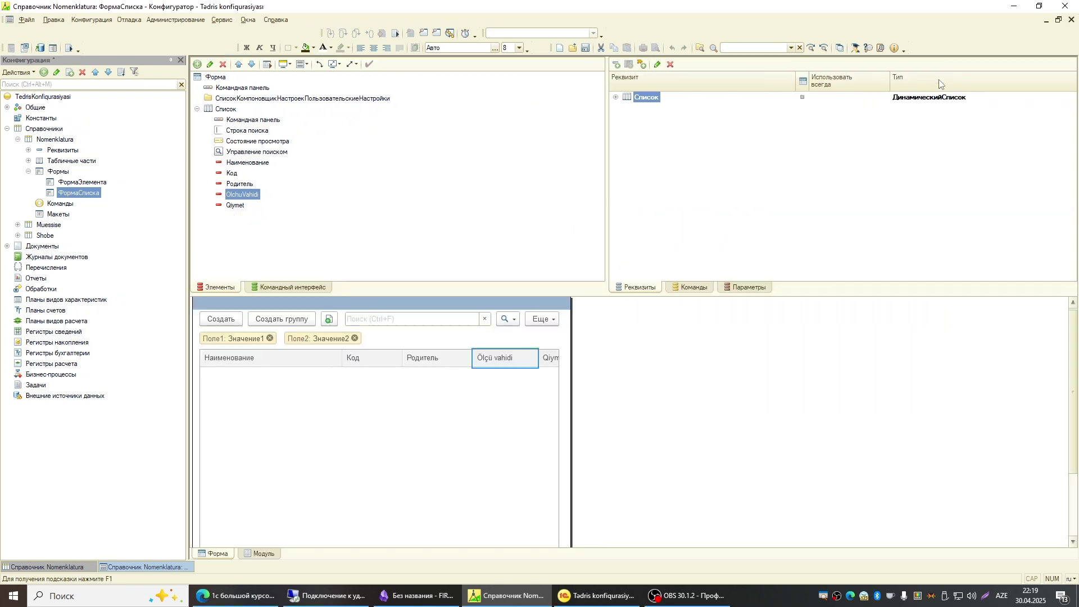
Restart 1C:Enterprise, open the Nomenklatura list, and narrow its Родитель column
click(69, 48)
click(497, 311)
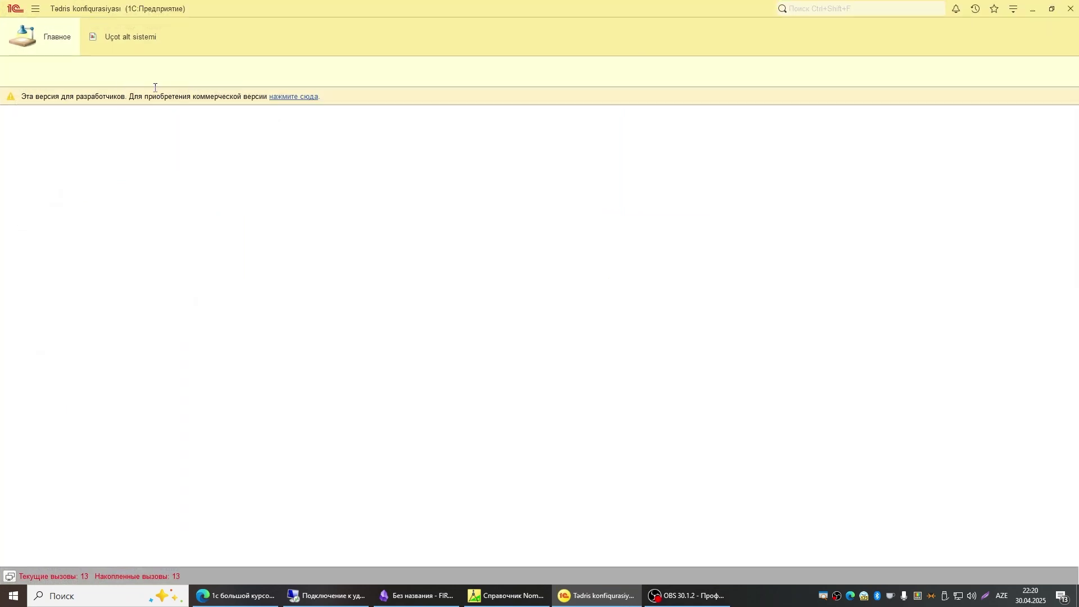
click(77, 72)
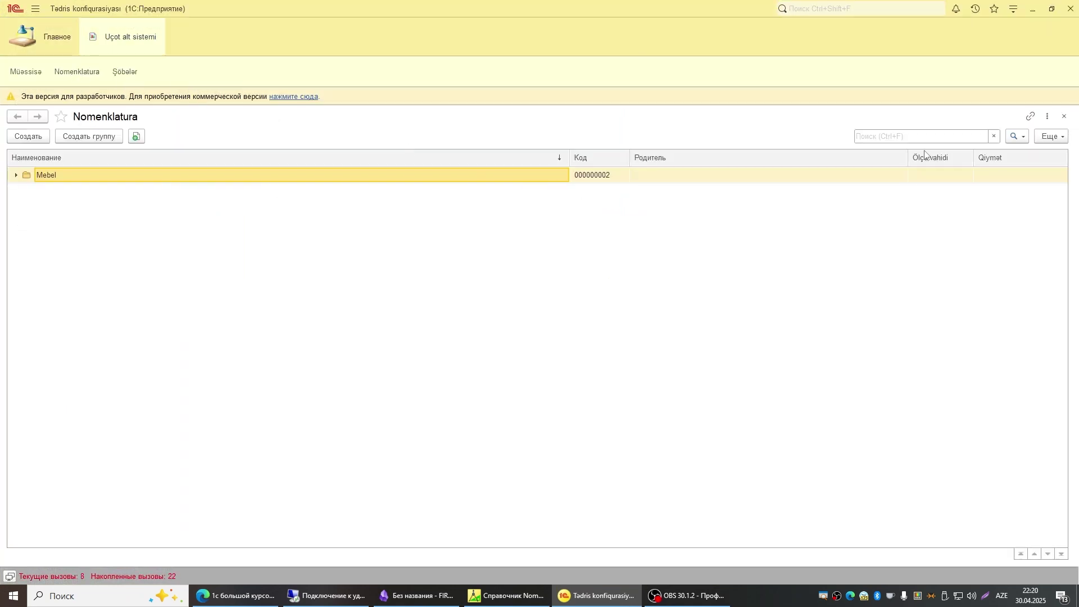
drag(909, 157, 715, 169)
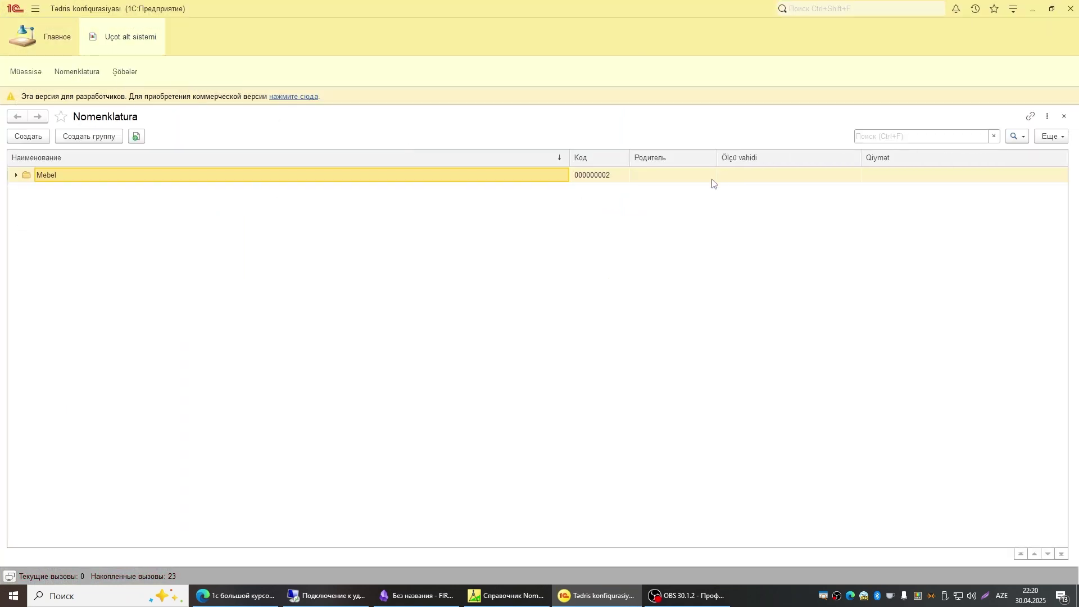
In the Configurator, examine the Список element and attribute of ФормаСписка, and close the form editor and catalog settings
key(alt+Tab)
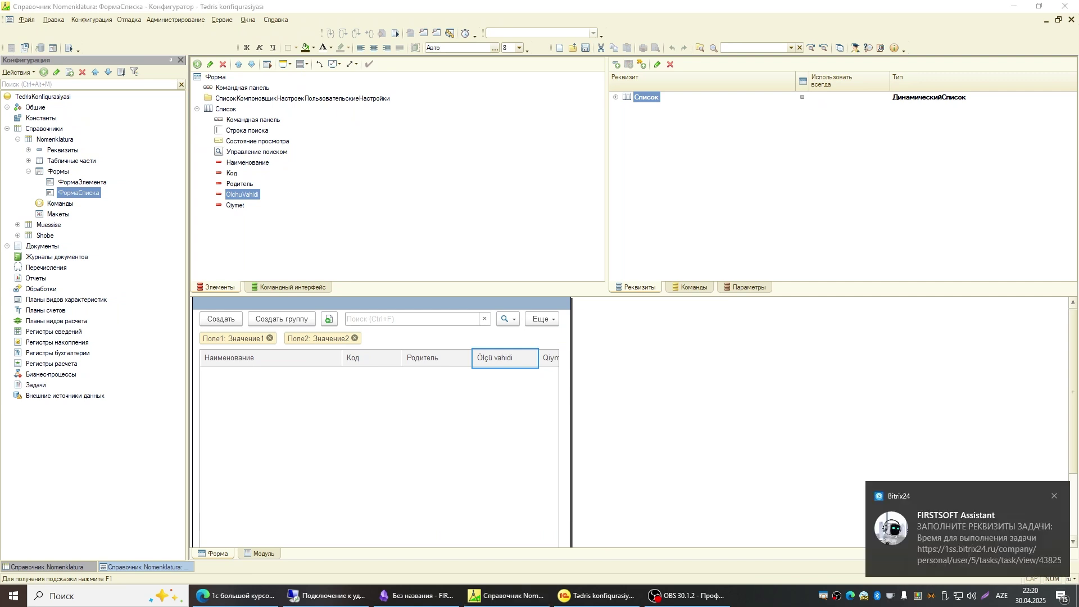
click(419, 477)
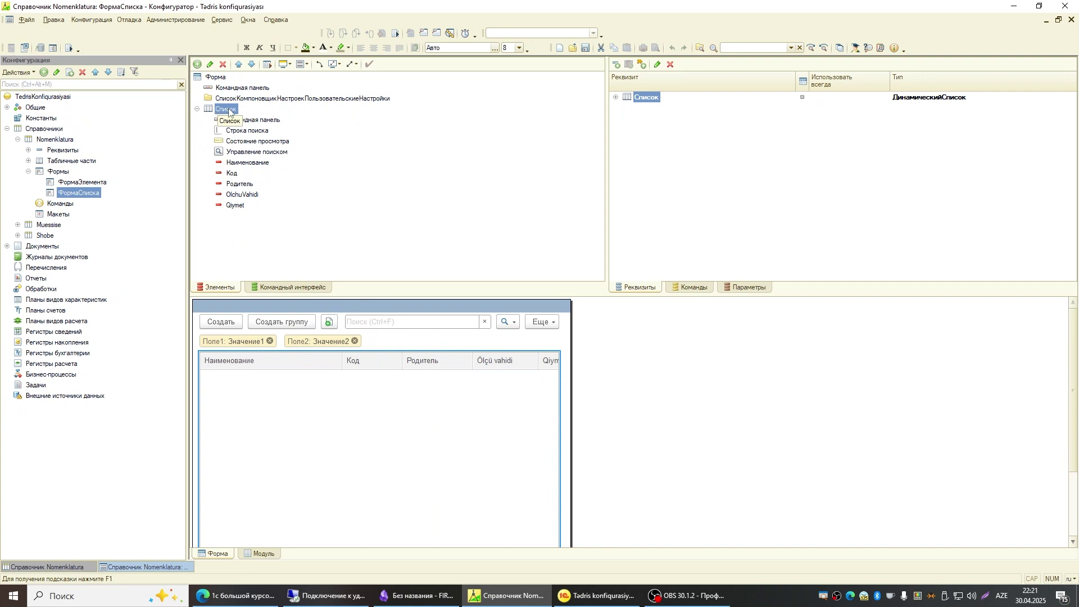
click(639, 98)
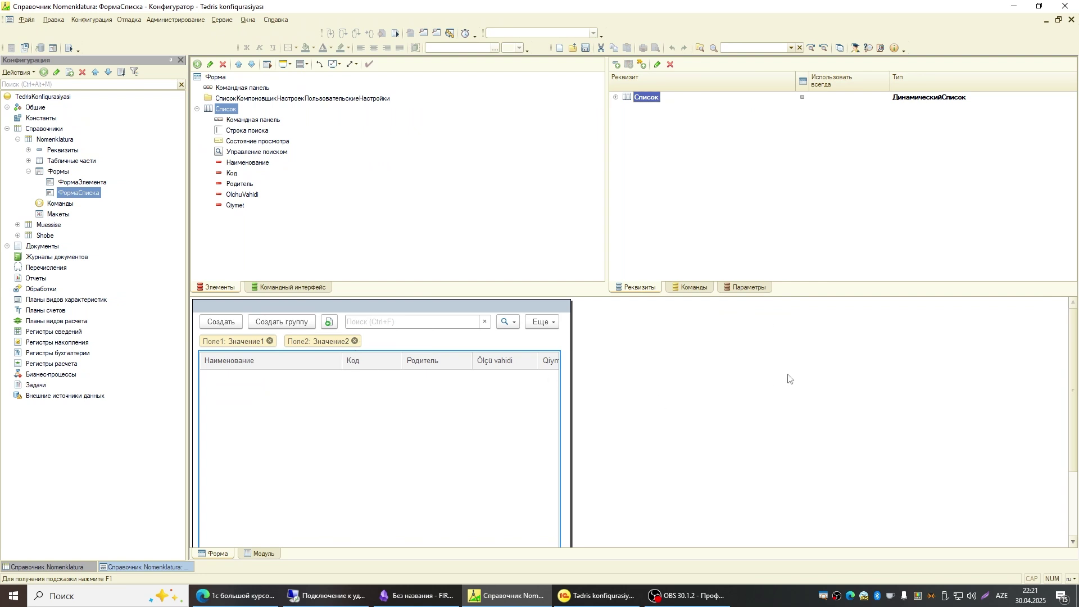
click(1071, 19)
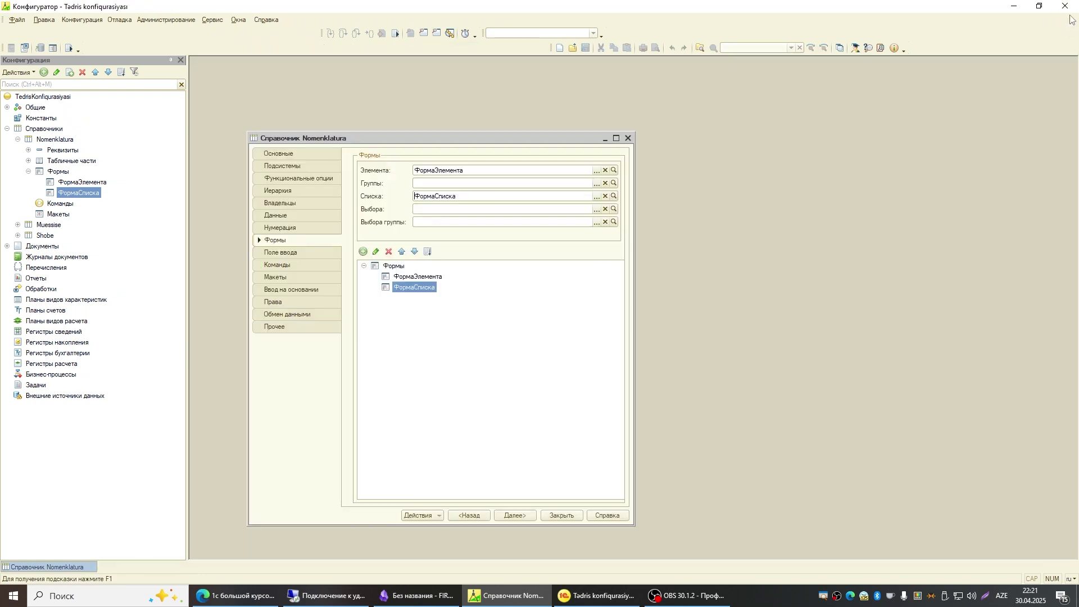
click(629, 139)
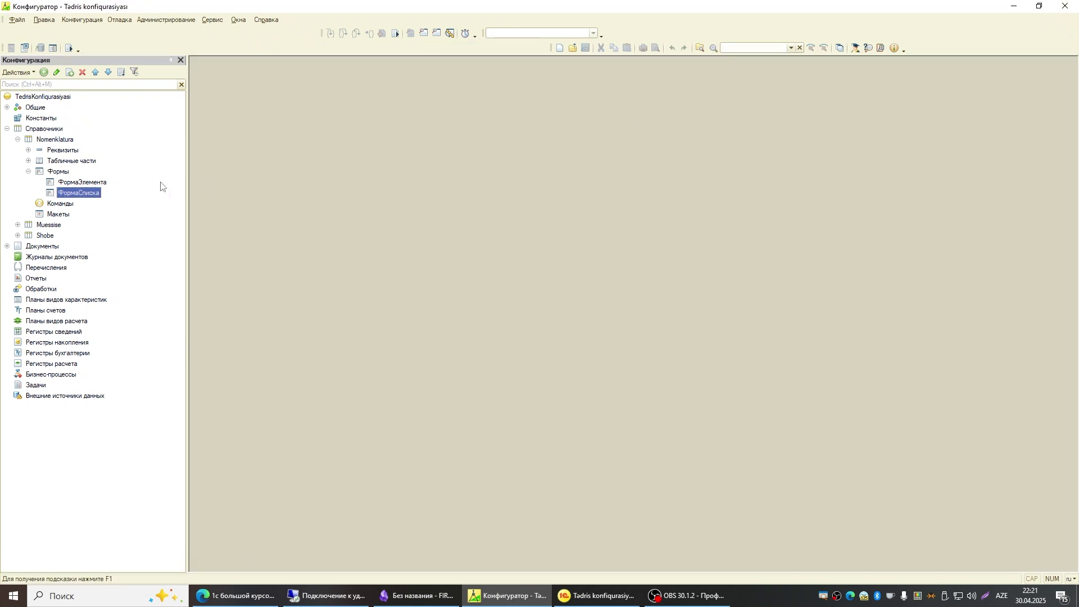
Collapse and re-expand the Справочники branch, and review the sections under Nomenklatura
click(2, 130)
click(18, 140)
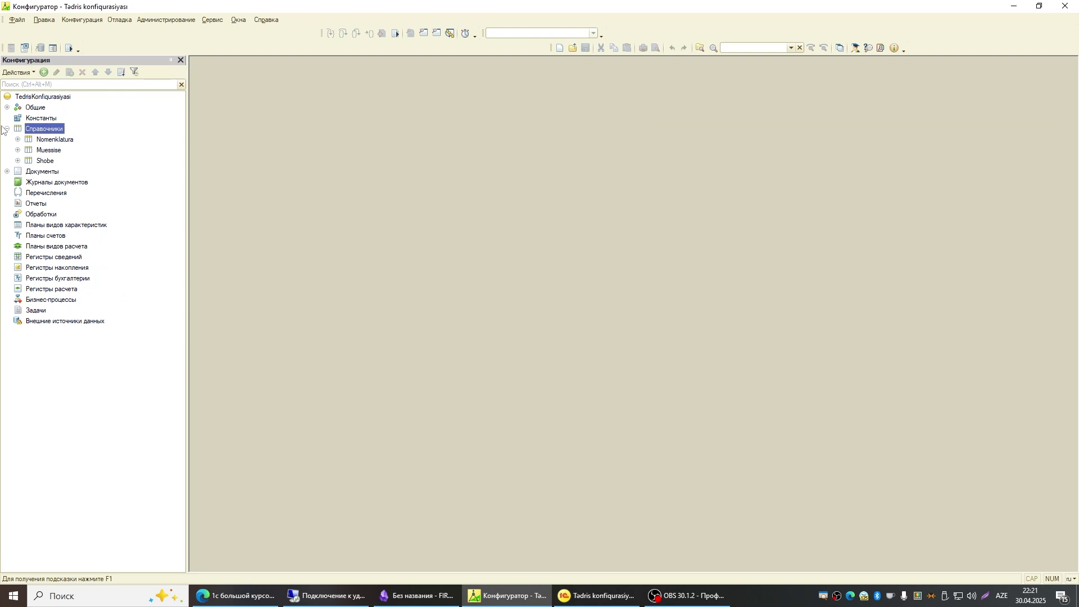
click(7, 128)
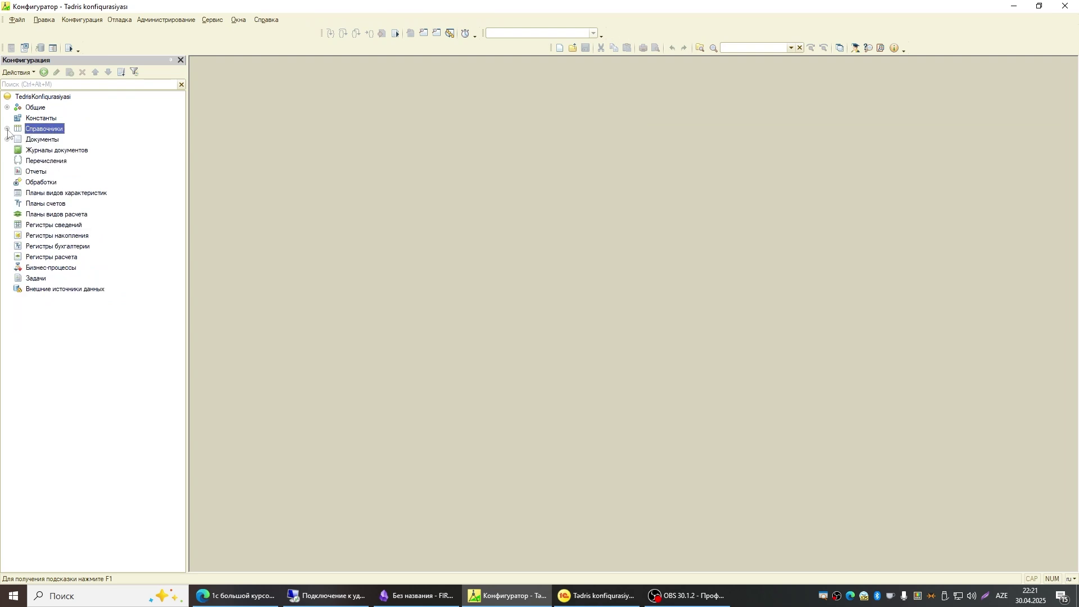
click(7, 129)
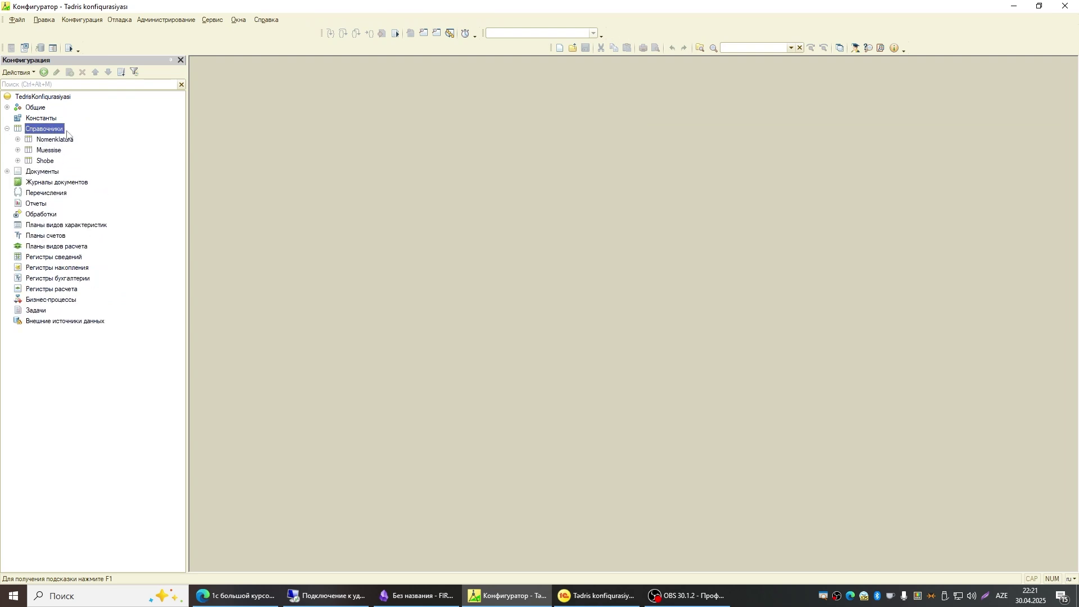
click(18, 140)
click(29, 171)
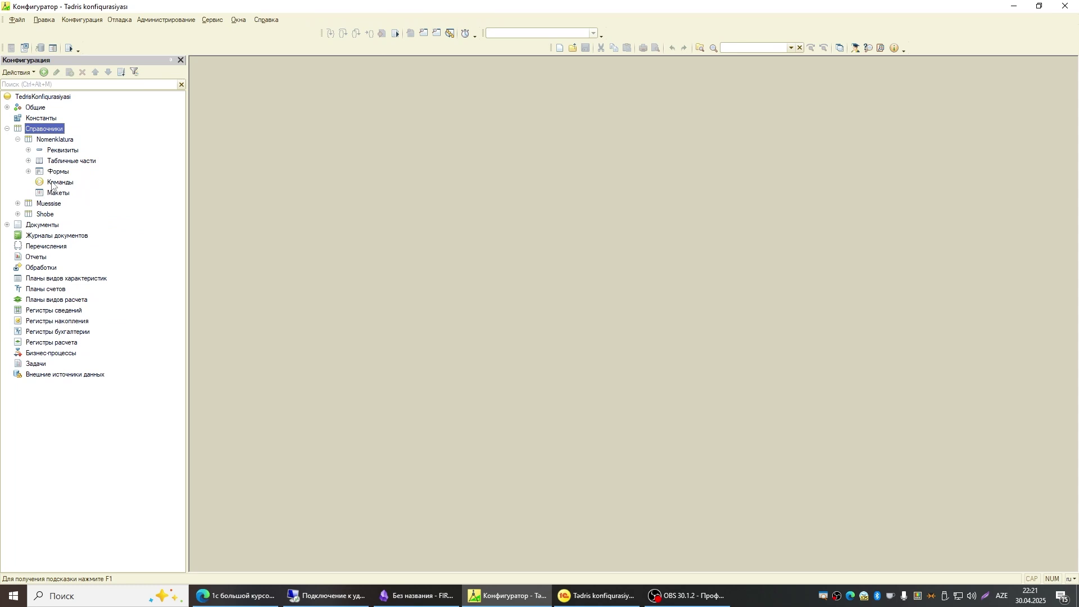
click(55, 196)
Review the Формы, Макеты and Поле ввода settings of the Nomenklatura catalog, and close its settings window
double_click(61, 139)
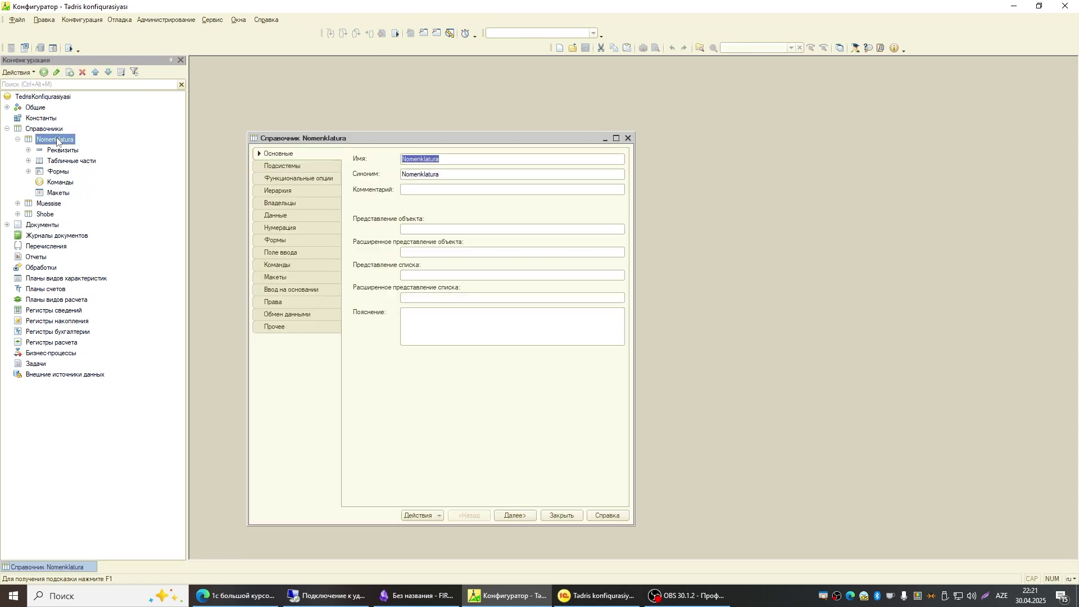
click(279, 240)
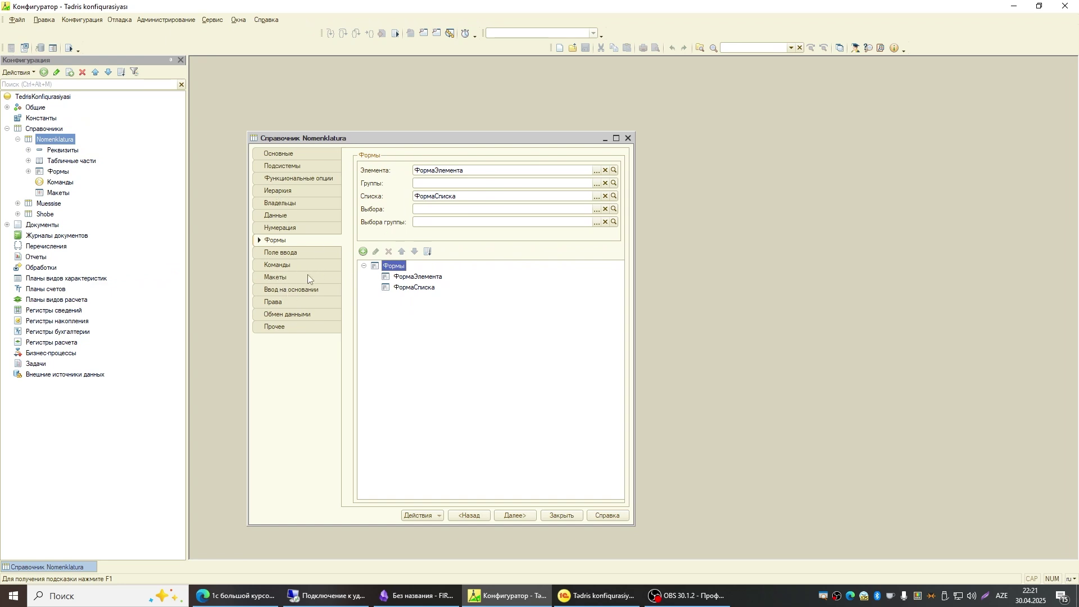
click(276, 279)
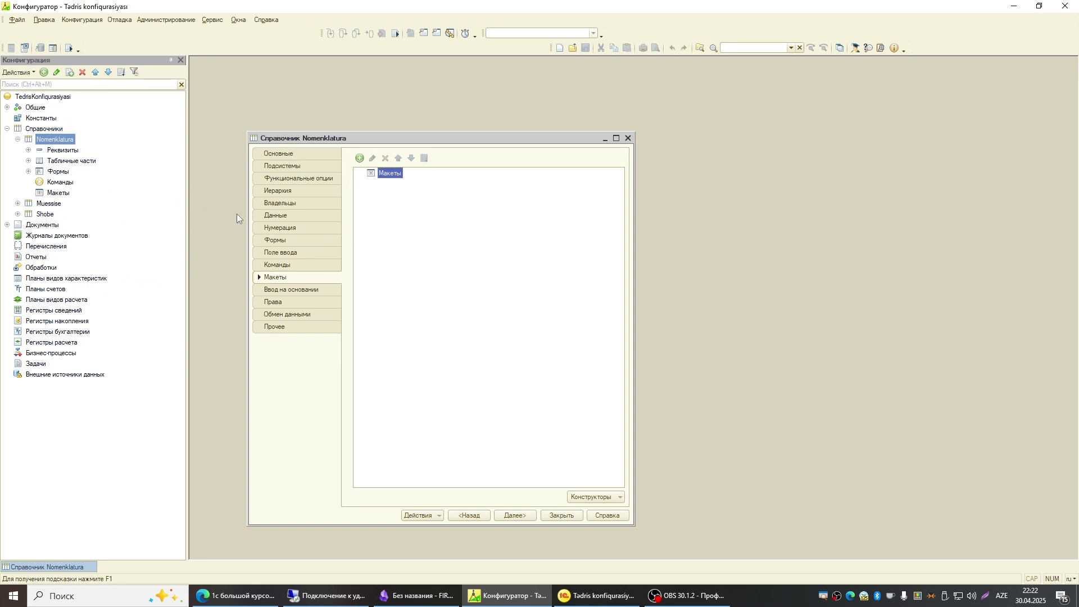
click(282, 252)
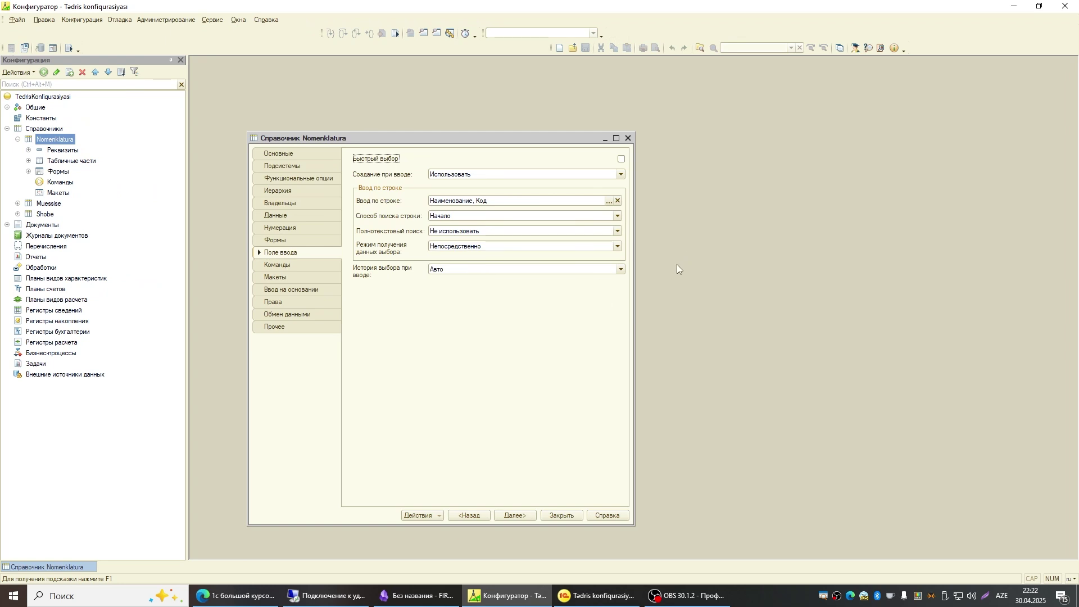
click(628, 139)
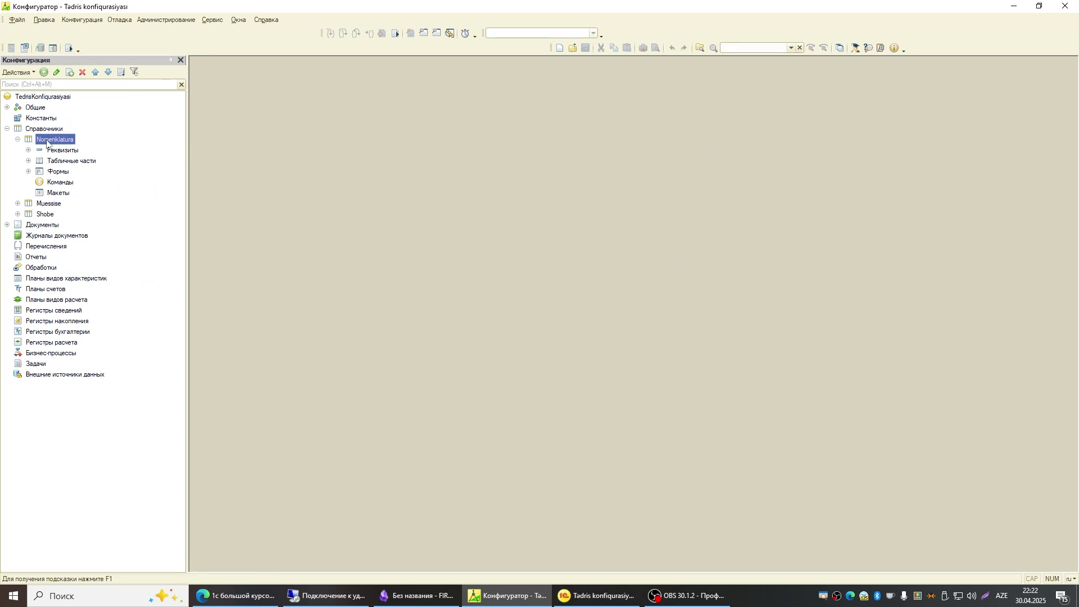
Collapse Nomenklatura to show the catalogs under Справочники, and expand its branch again
click(17, 139)
click(47, 133)
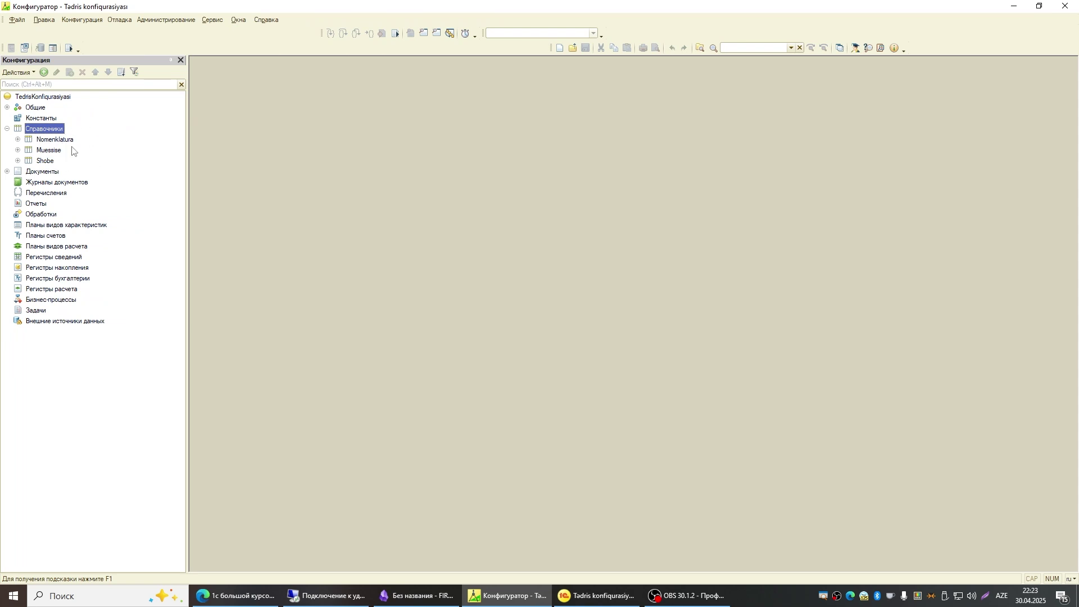
click(18, 139)
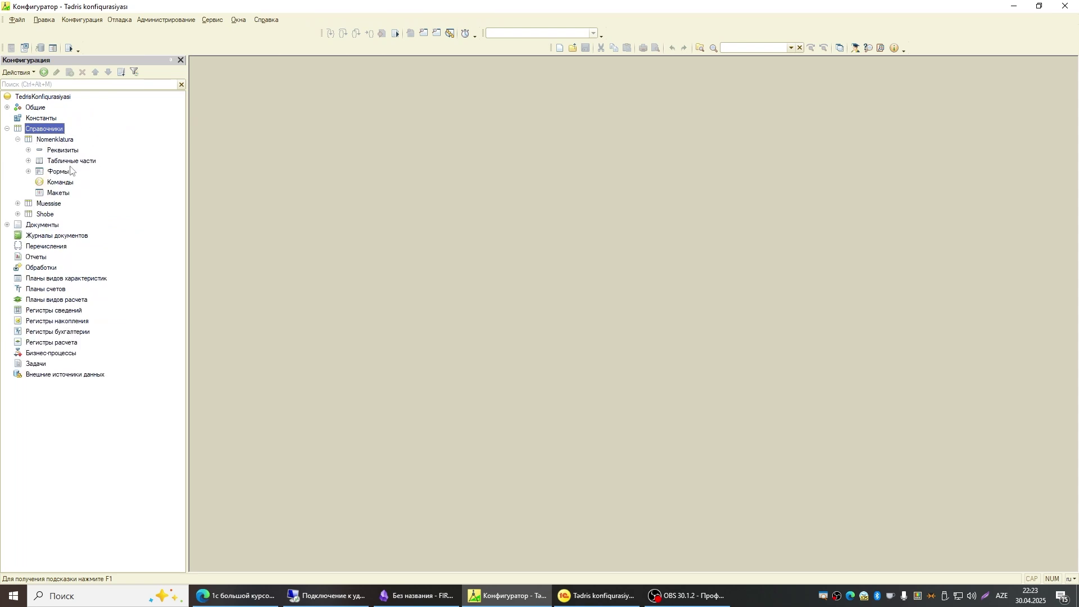
In 1C:Enterprise, review the Müəssisə and Şöbələr lists, check the Владелец field of Dizayn şöbəsi, and select Piar Şöbə
click(595, 595)
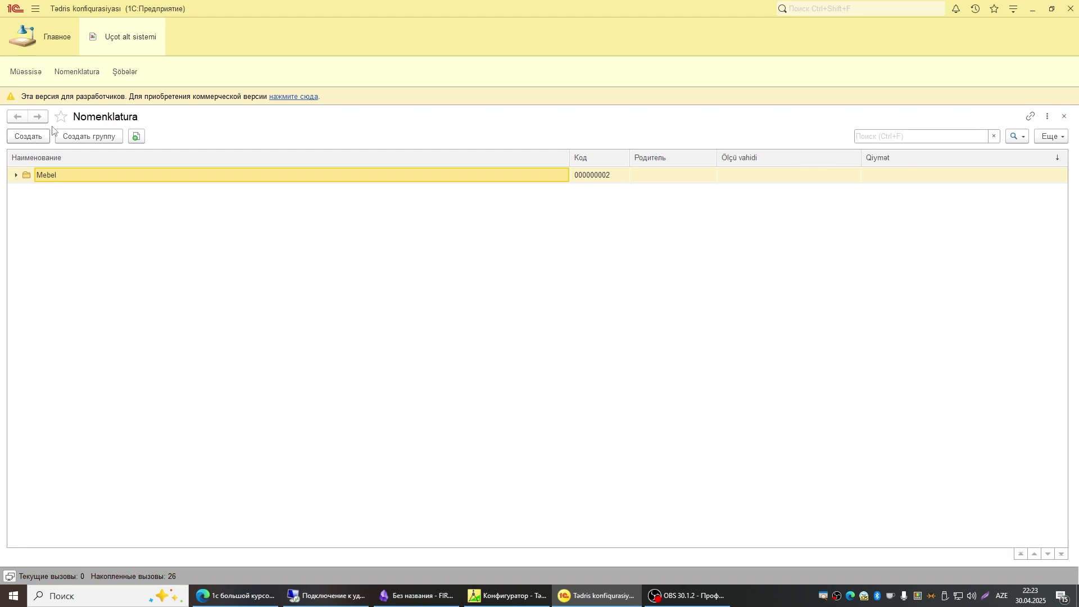
click(16, 73)
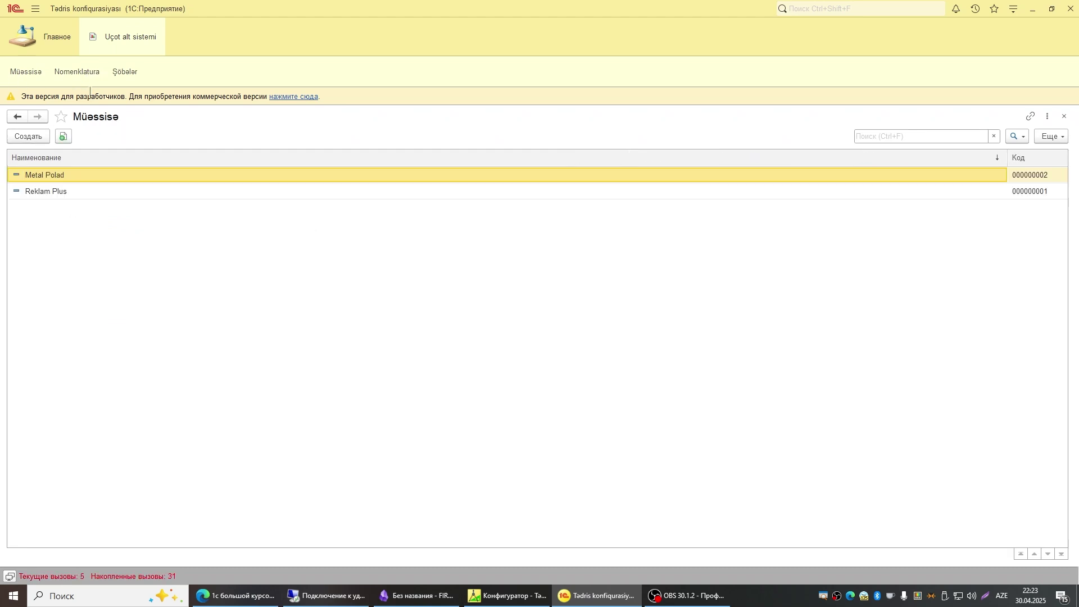
click(125, 72)
double_click(207, 212)
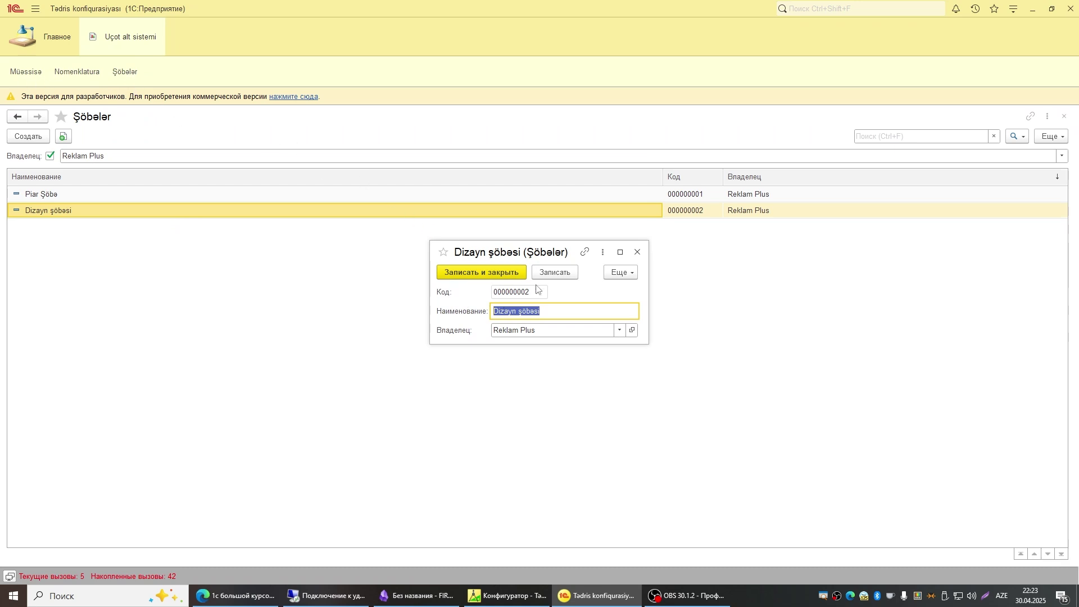
click(573, 330)
click(637, 253)
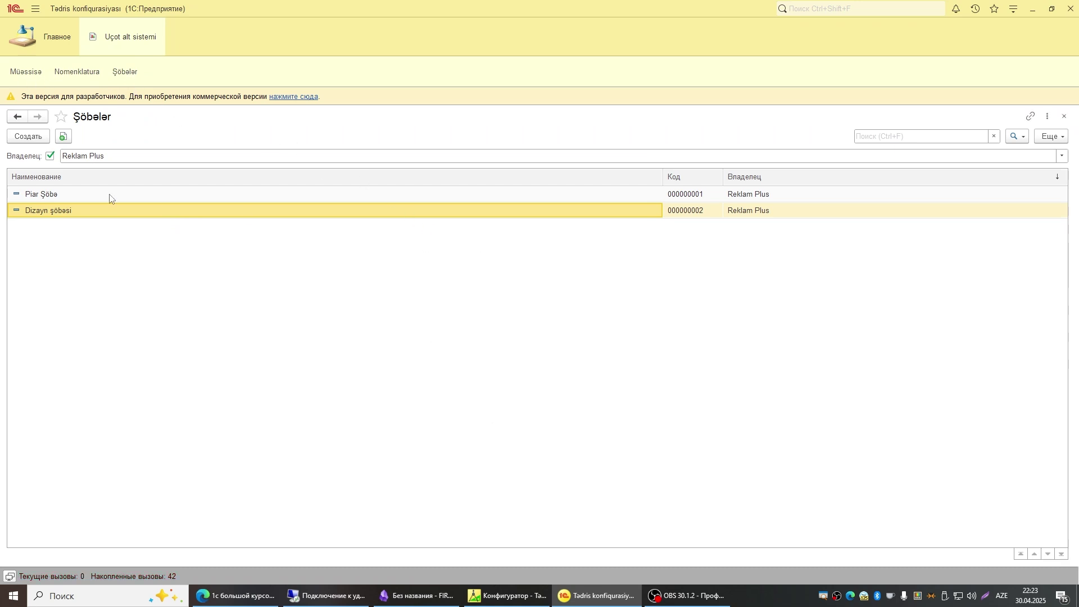
click(34, 197)
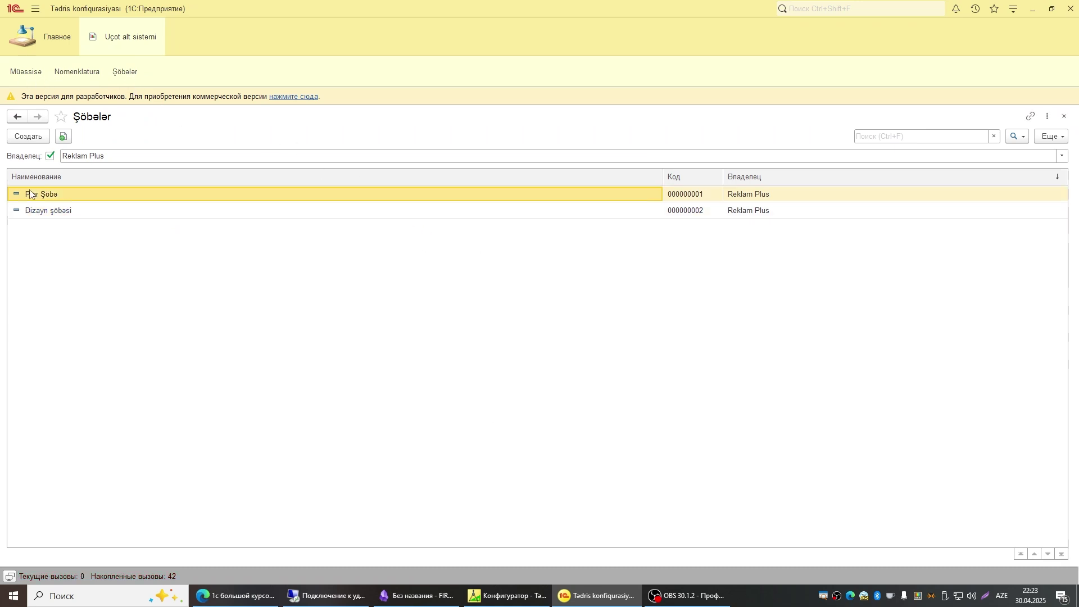
Filter the Şöbələr list by the owner Metal Polad
click(1039, 158)
click(88, 220)
double_click(457, 197)
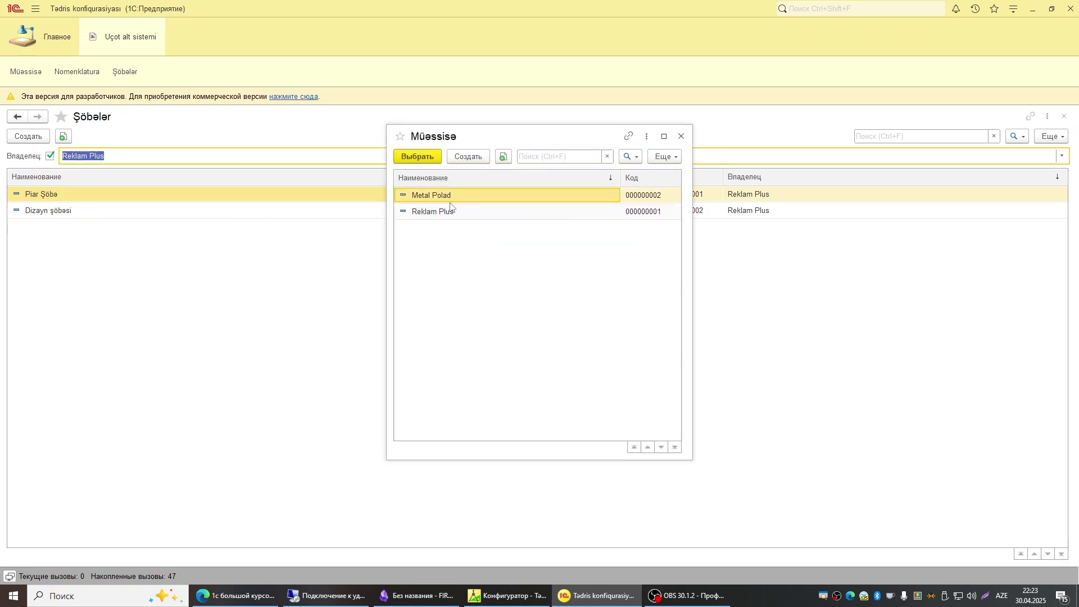
Expand the Mebel group in the Nomenklatura list, and view Dizayn şöbəsi in Şöbələr with the owner filter off
click(76, 72)
click(15, 178)
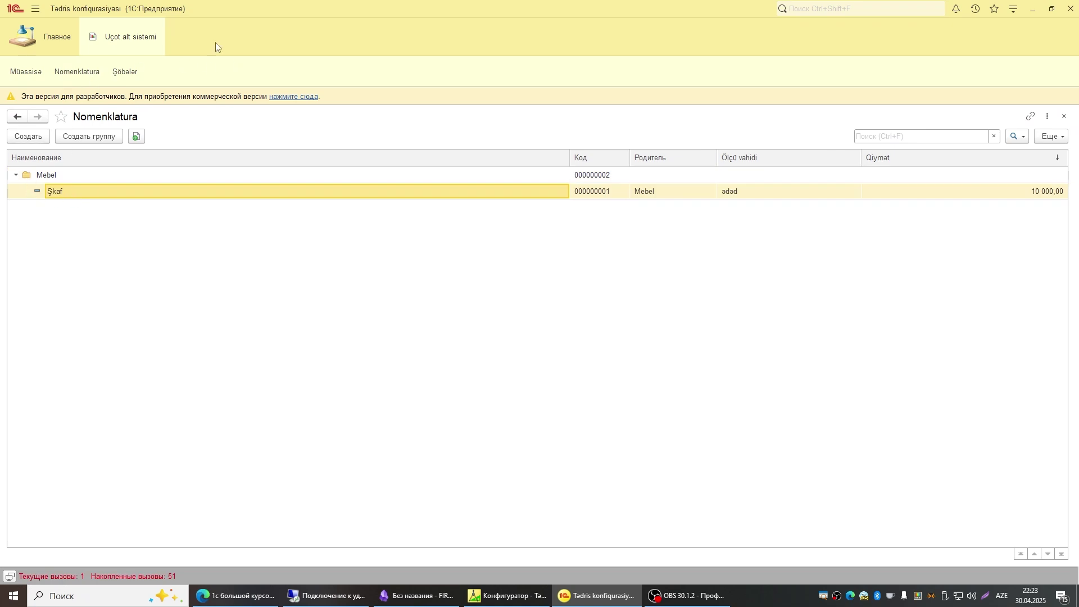
click(125, 74)
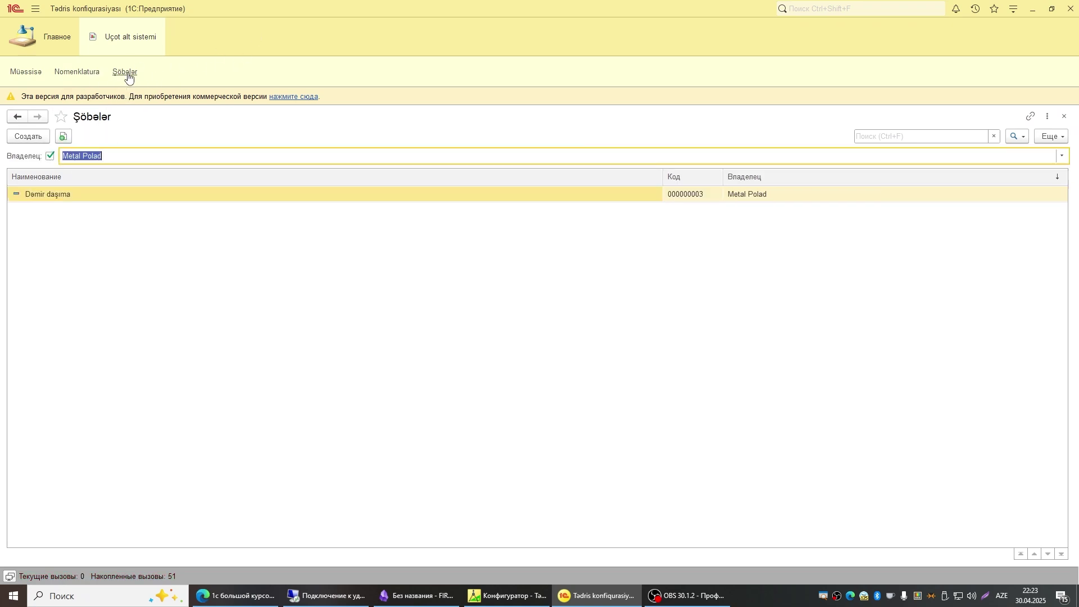
click(67, 228)
double_click(67, 229)
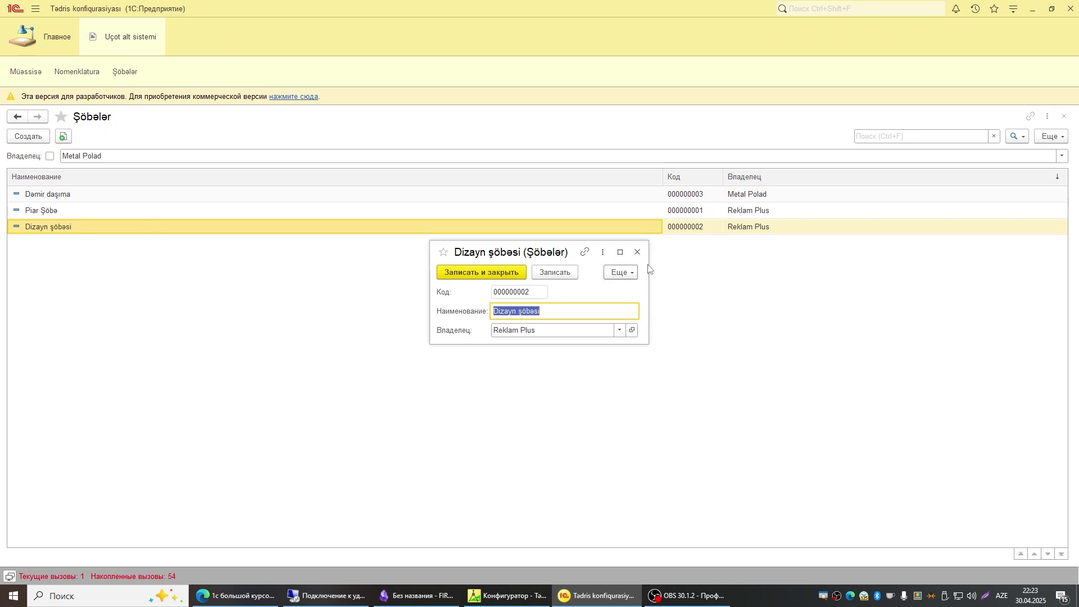
Open Reklam Plus from the Müəssisə list, review its Şöbələr in an enlarged window, and close it
click(26, 72)
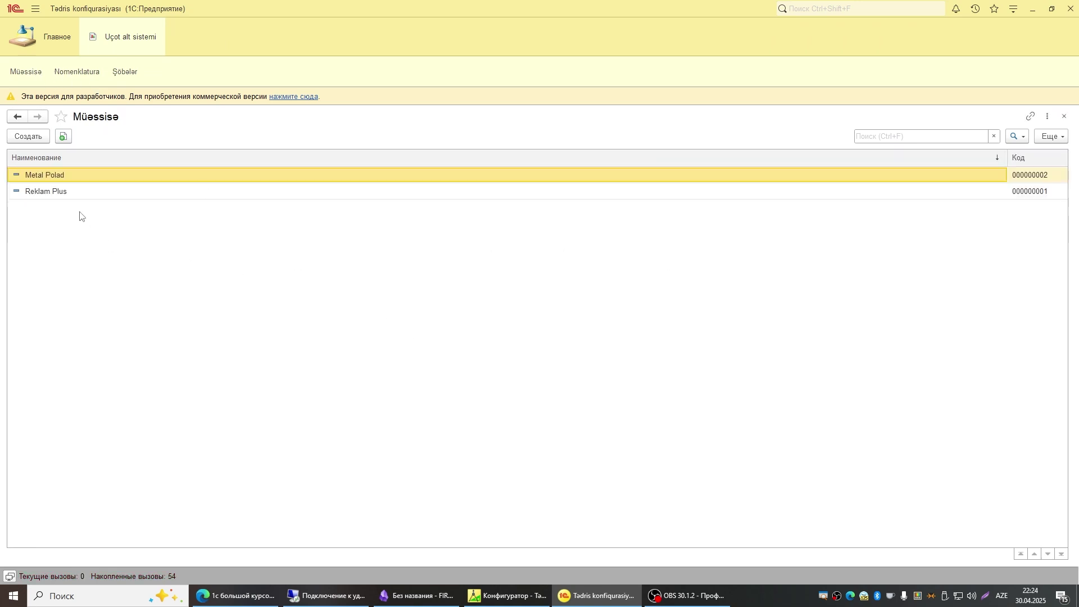
double_click(68, 194)
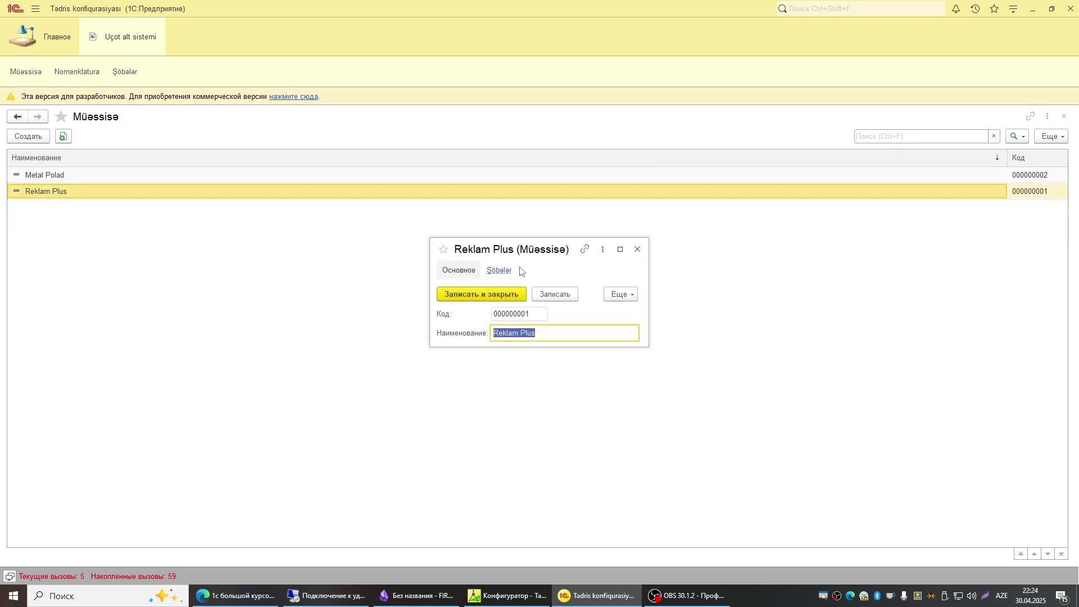
click(503, 270)
drag(619, 350, 860, 433)
click(502, 385)
click(510, 370)
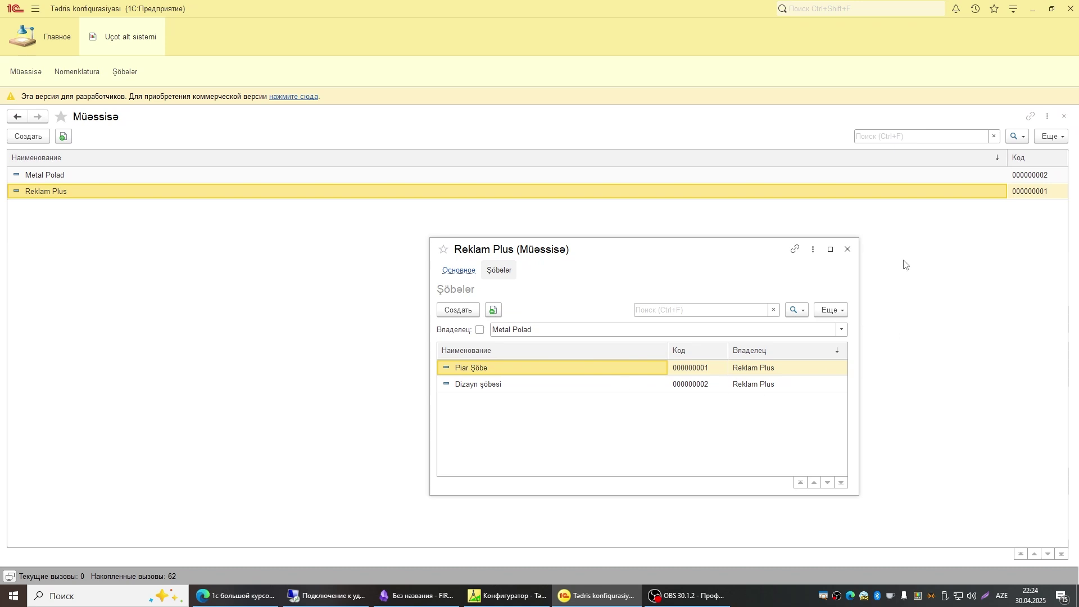
click(849, 250)
Switch to the Configurator and review the Иерархия, Владельцы and Данные settings of the Nomenklatura catalog
key(alt+Tab)
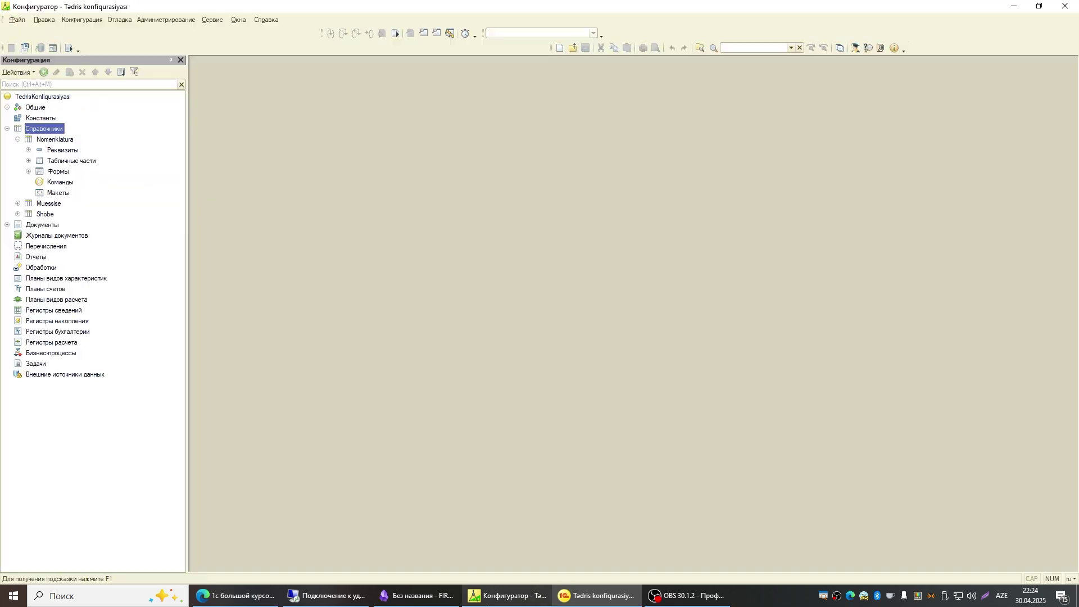
double_click(47, 140)
click(282, 179)
click(284, 191)
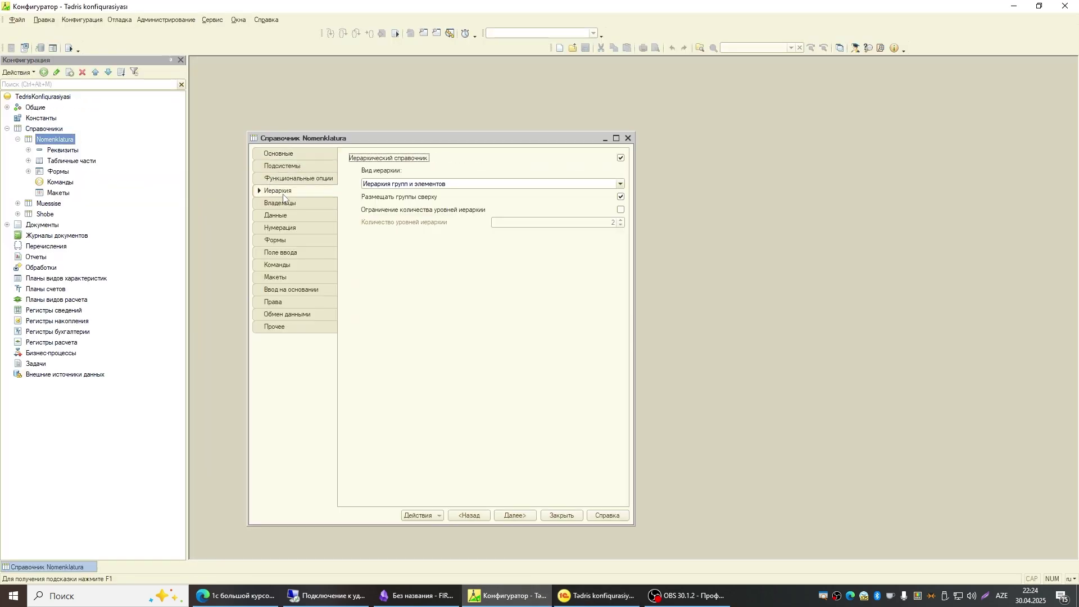
click(284, 203)
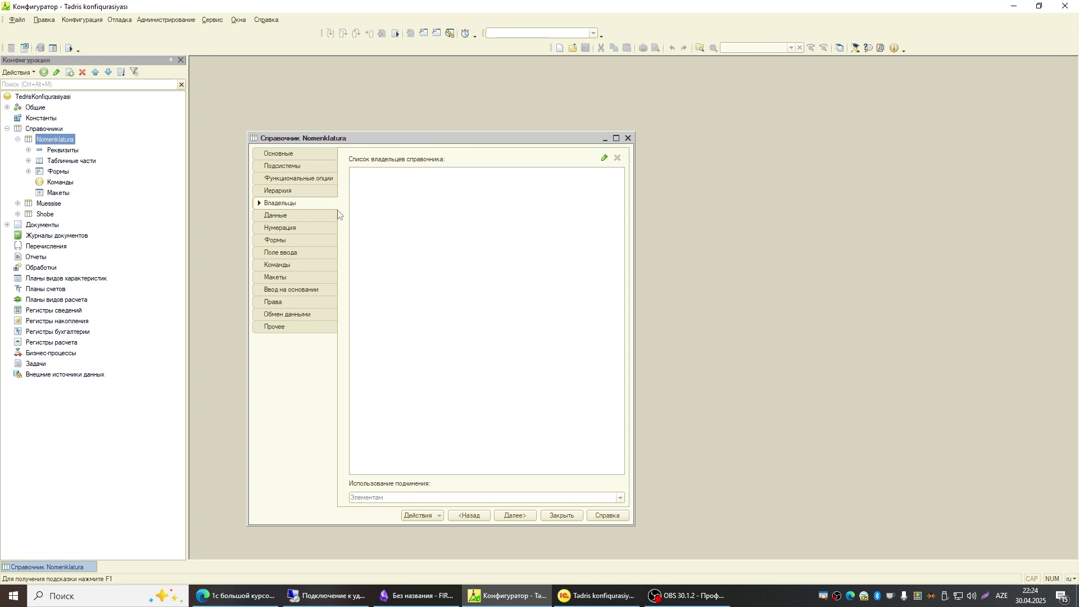
click(275, 218)
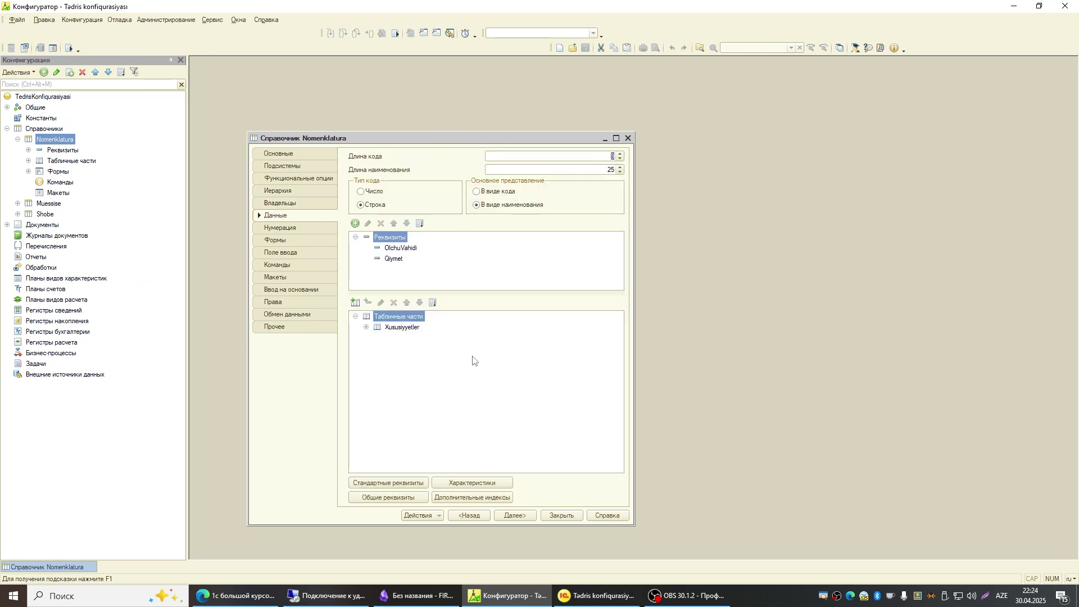
Review Nomenklatura's Нумерация, Поле ввода, Формы and Макеты settings, and close its settings window
click(283, 240)
click(281, 228)
click(273, 252)
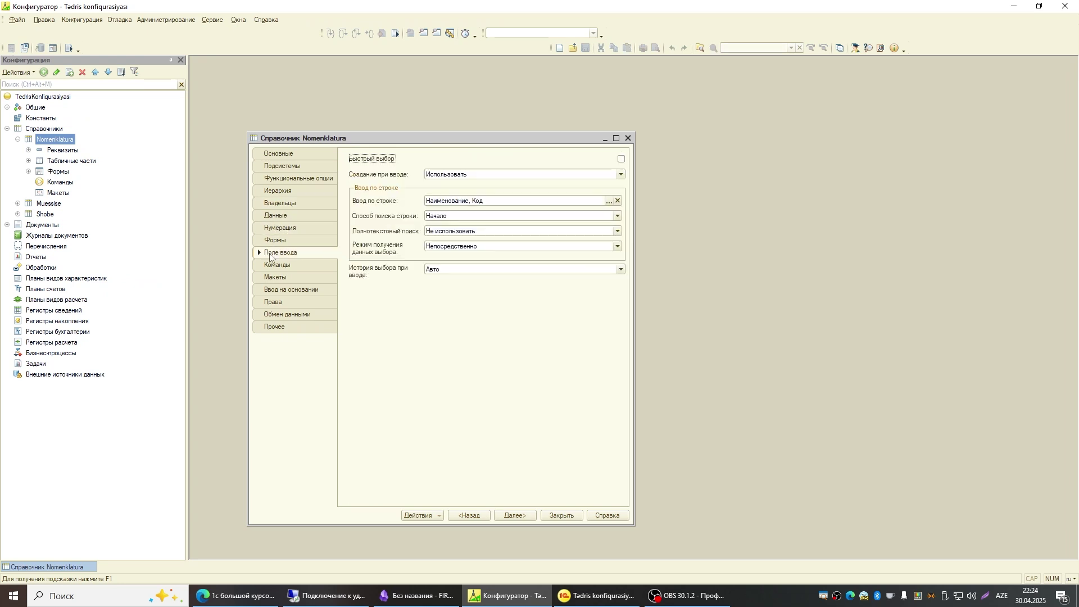
click(288, 241)
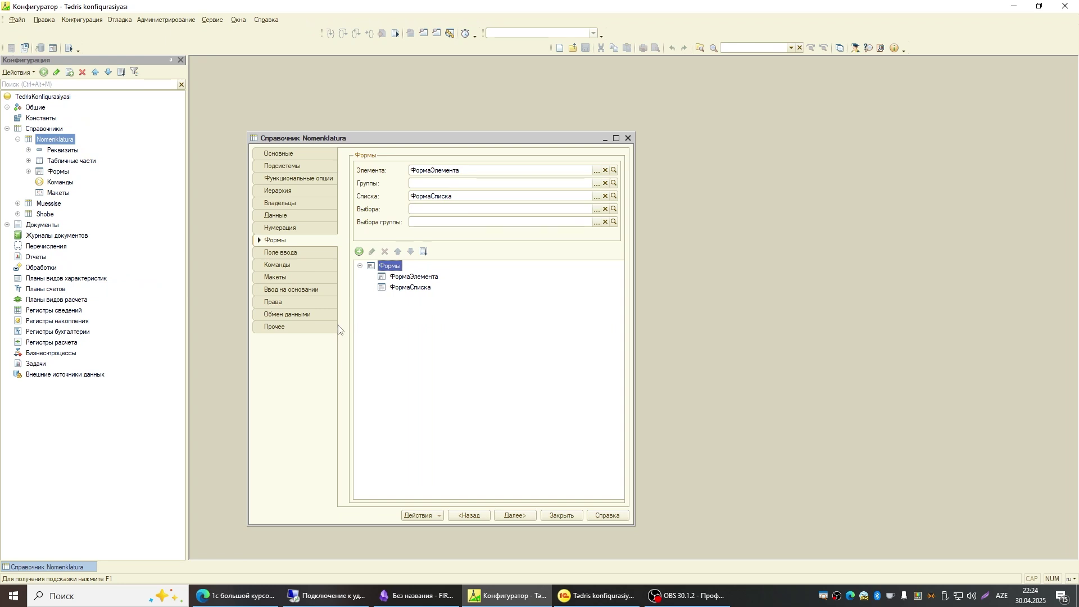
click(266, 276)
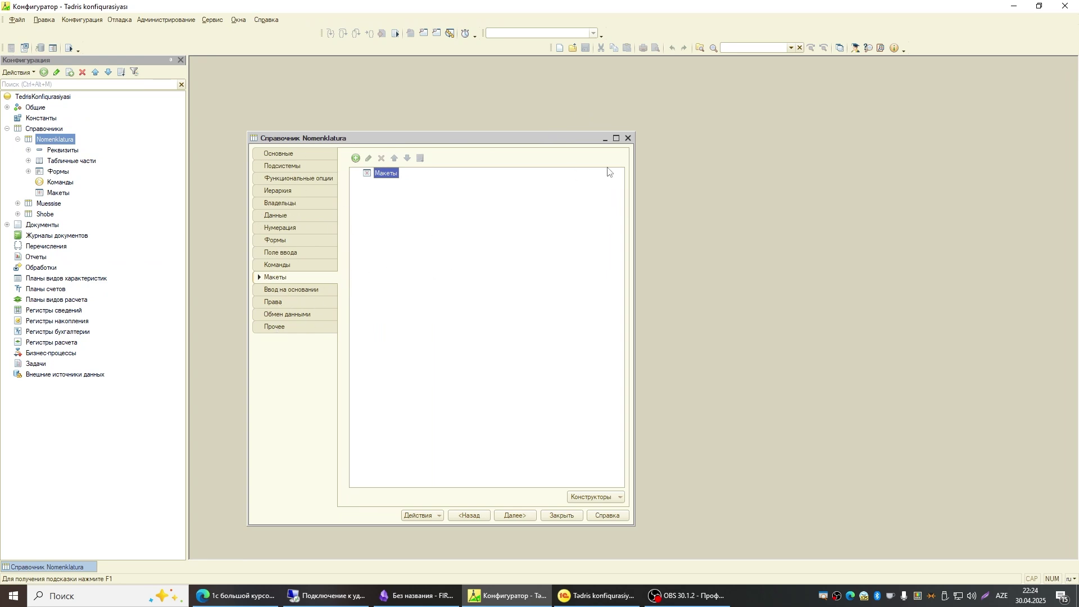
click(629, 139)
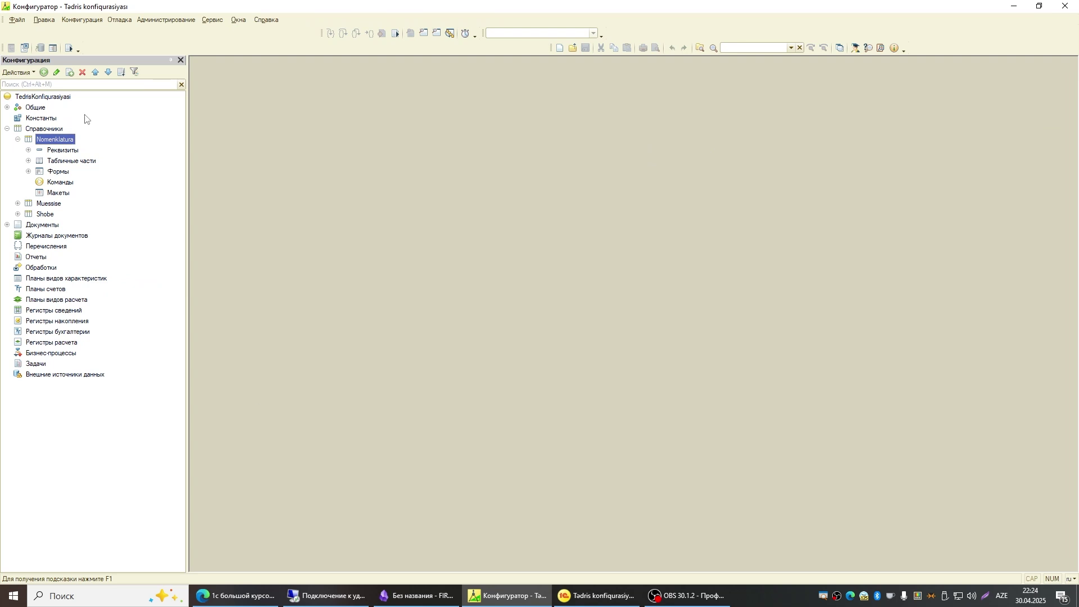
Collapse Nomenklatura and the Справочники branch, and select Документы in the configuration tree
click(18, 139)
click(6, 128)
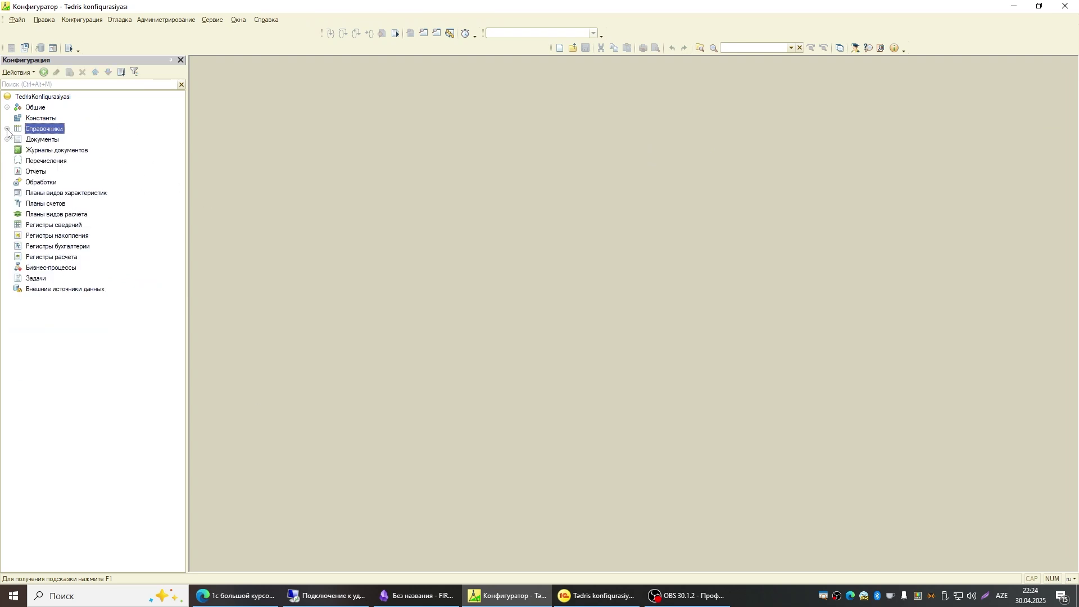
click(42, 139)
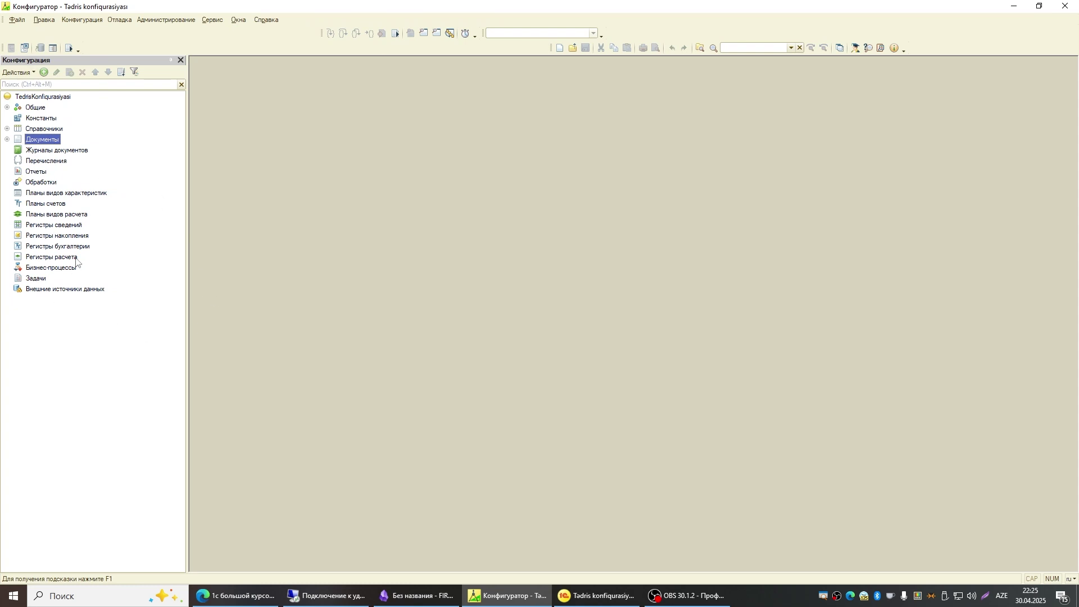
Expand the Справочники and Документы branches to compare their contents, and select Справочники
click(32, 131)
click(8, 128)
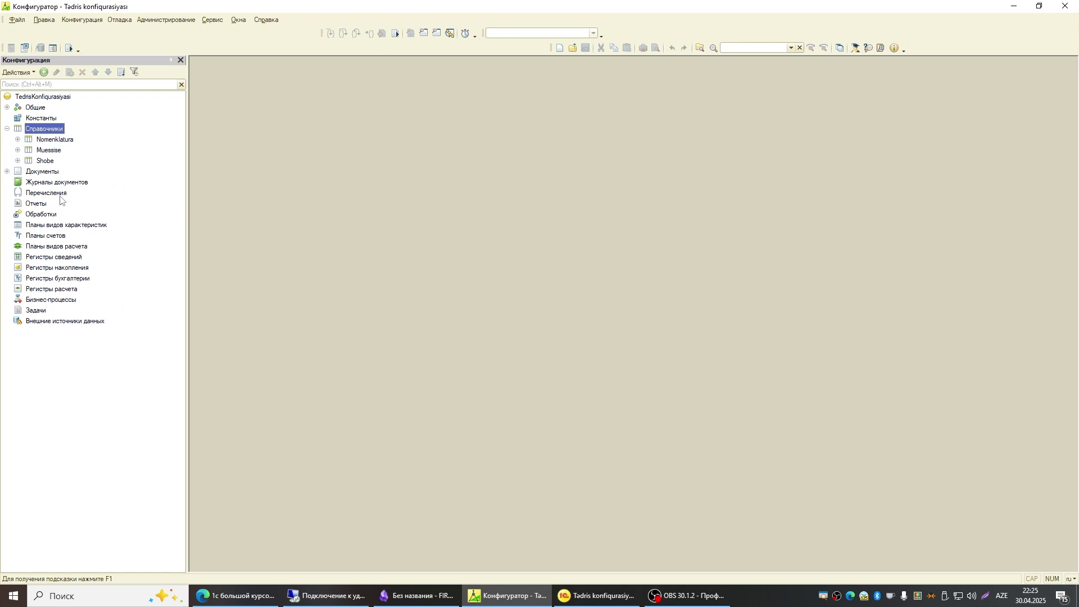
click(7, 172)
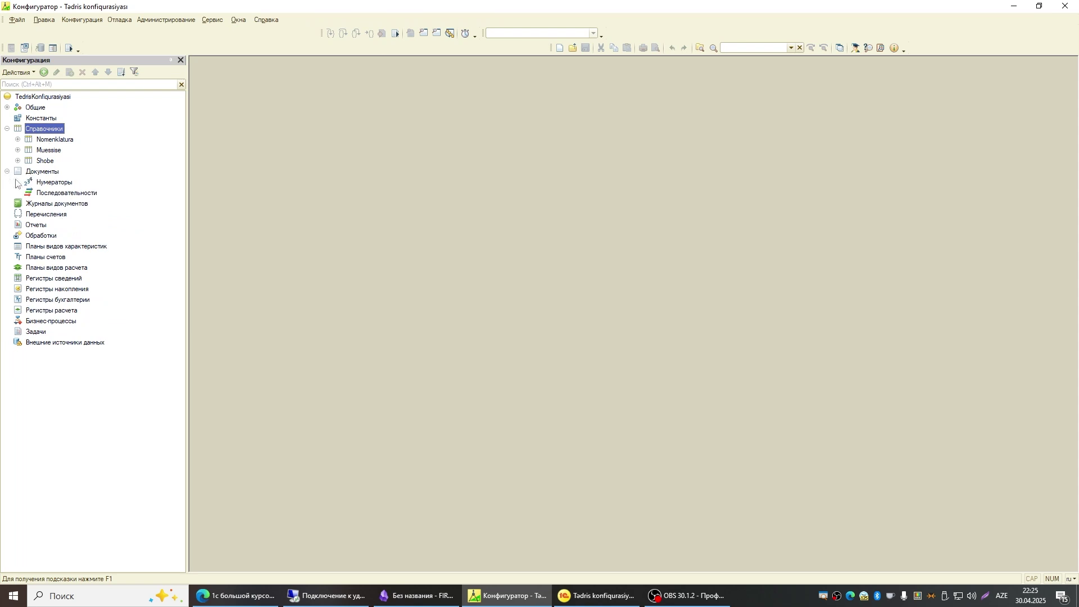
click(49, 171)
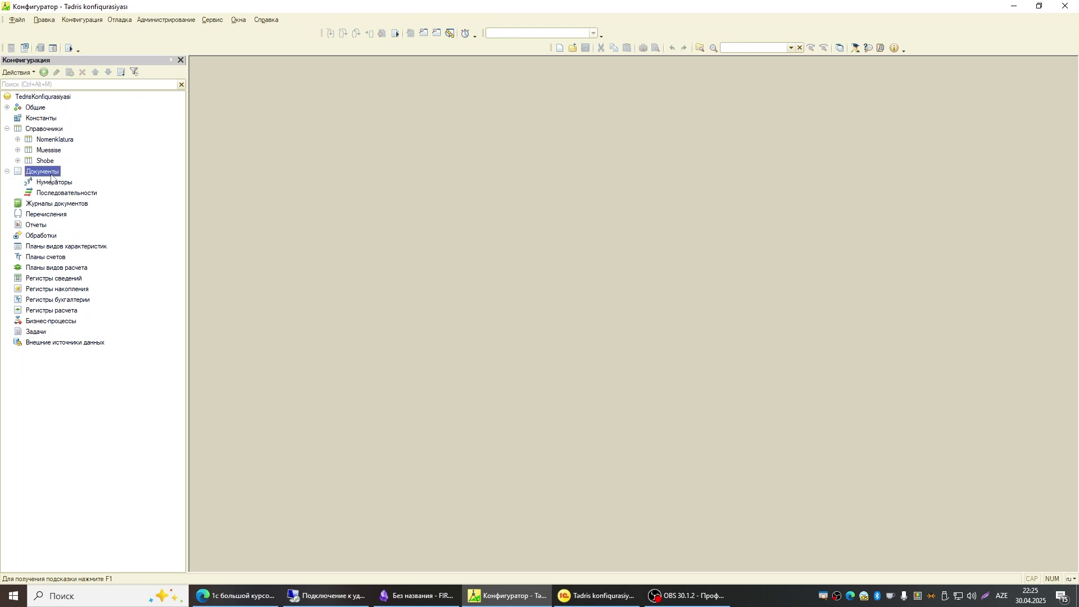
click(37, 131)
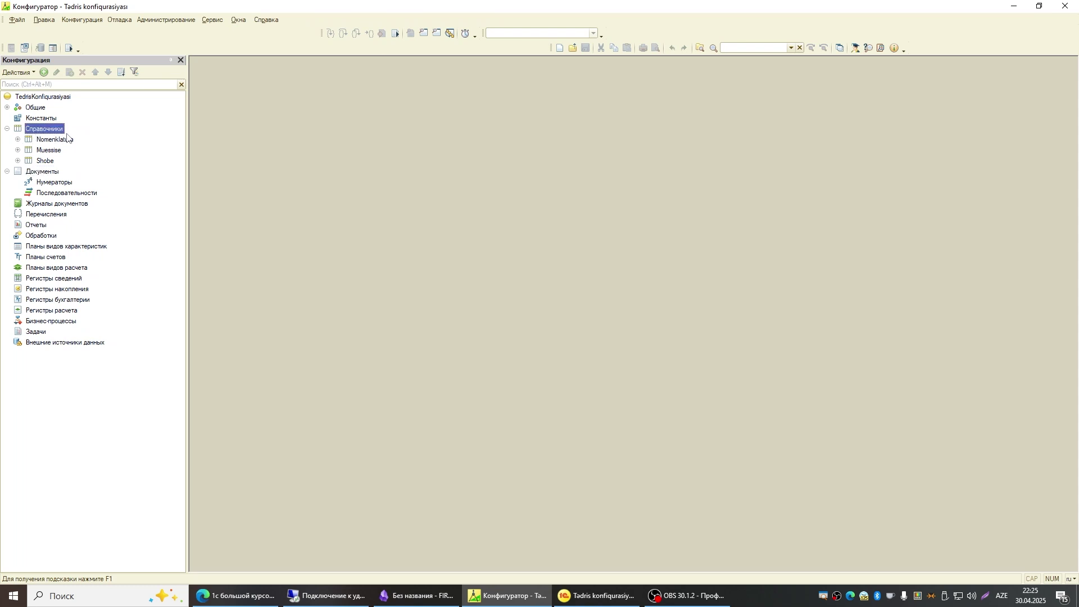